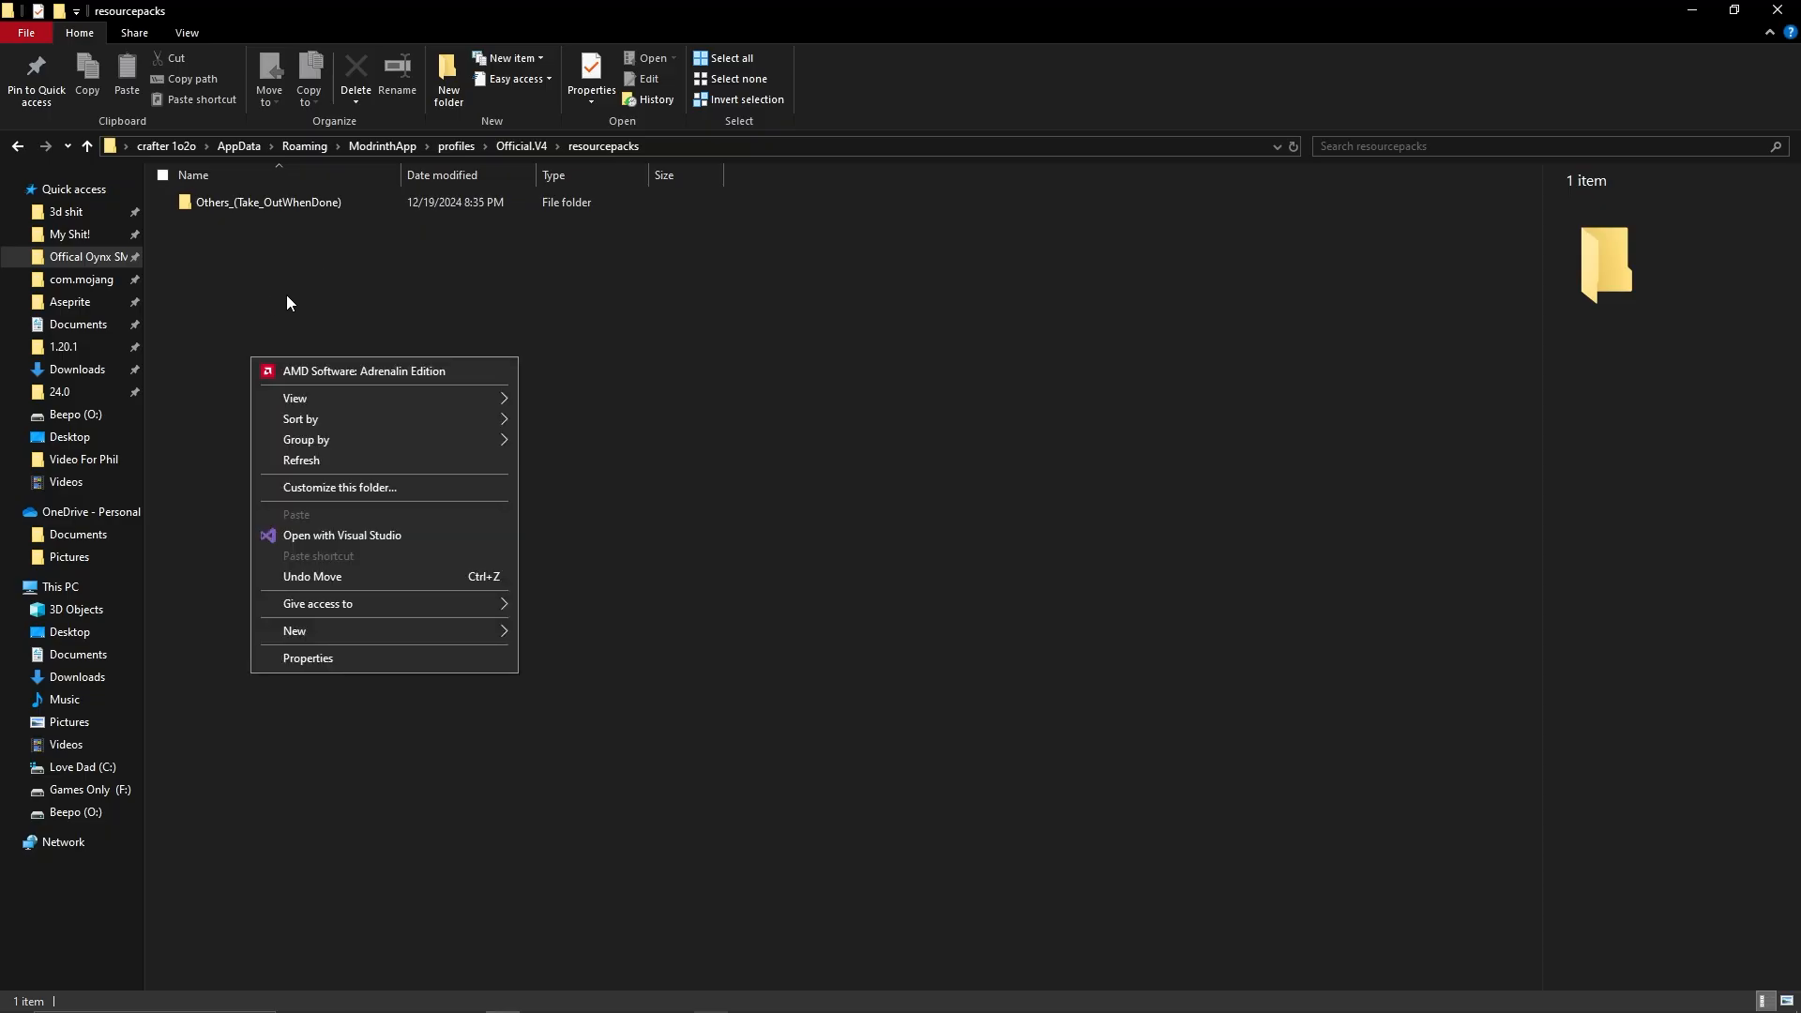
left_click(954, 376)
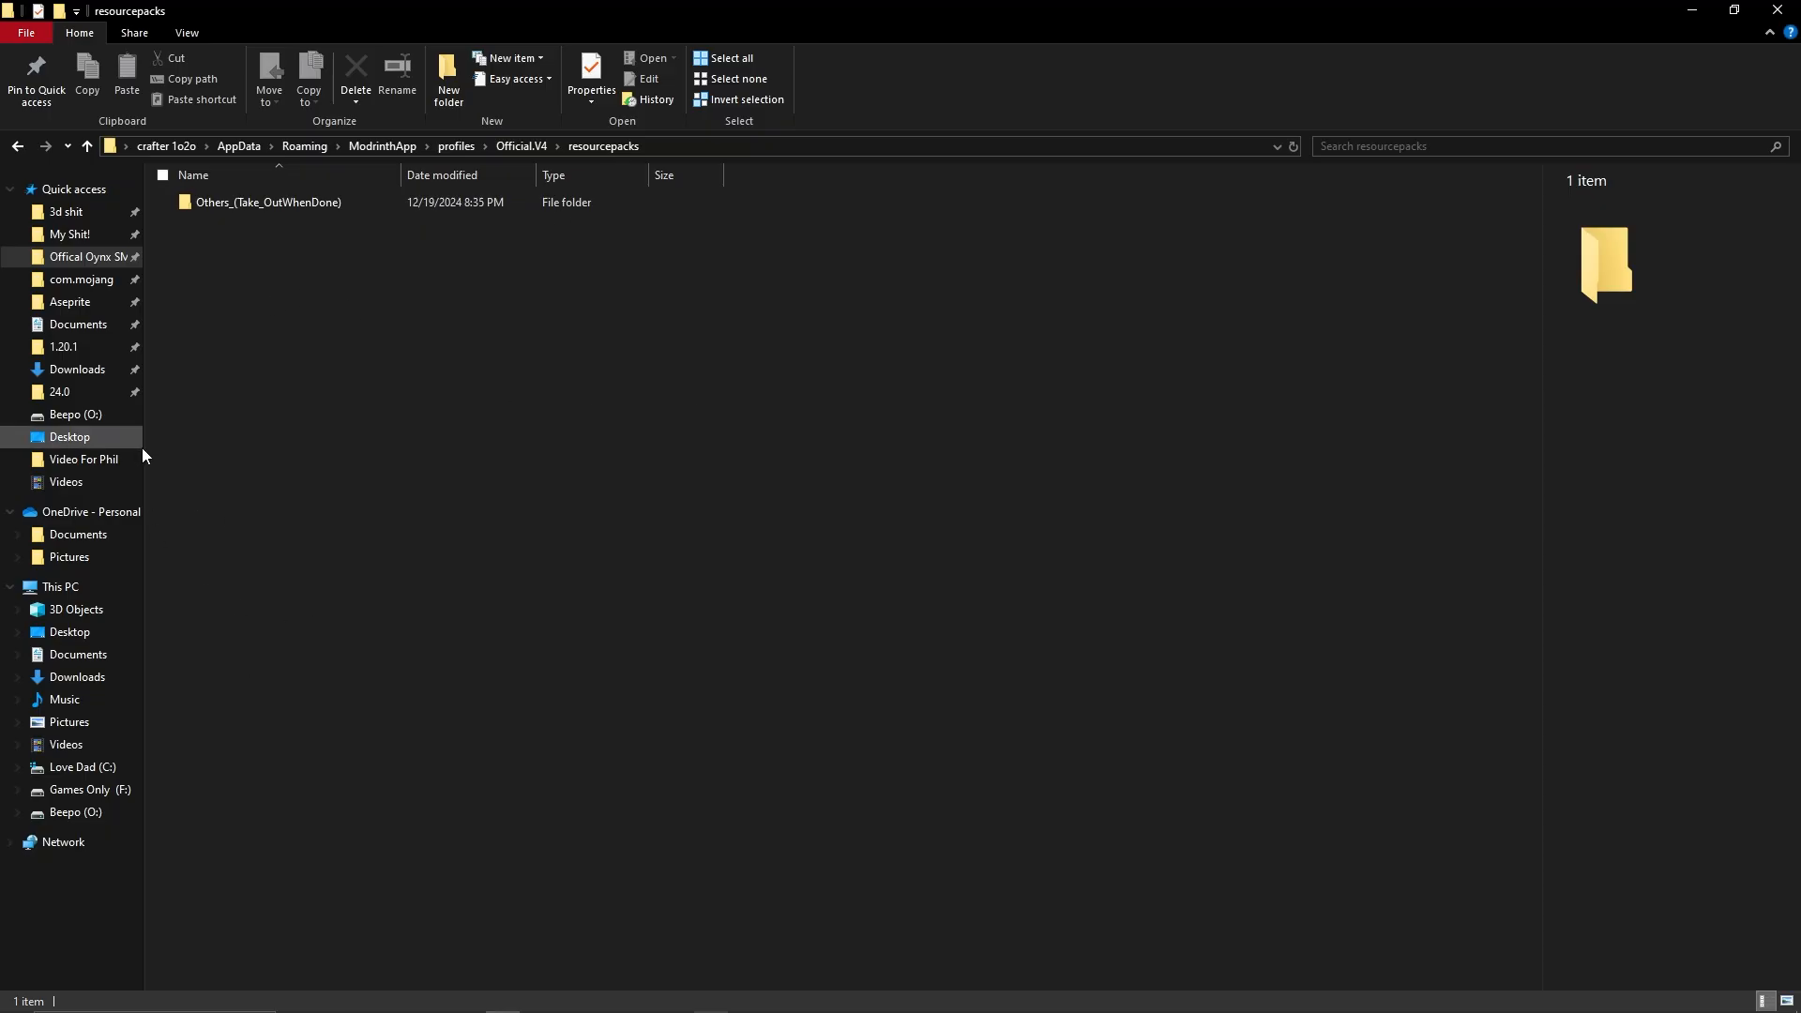
left_click_drag(145, 448, 55, 447)
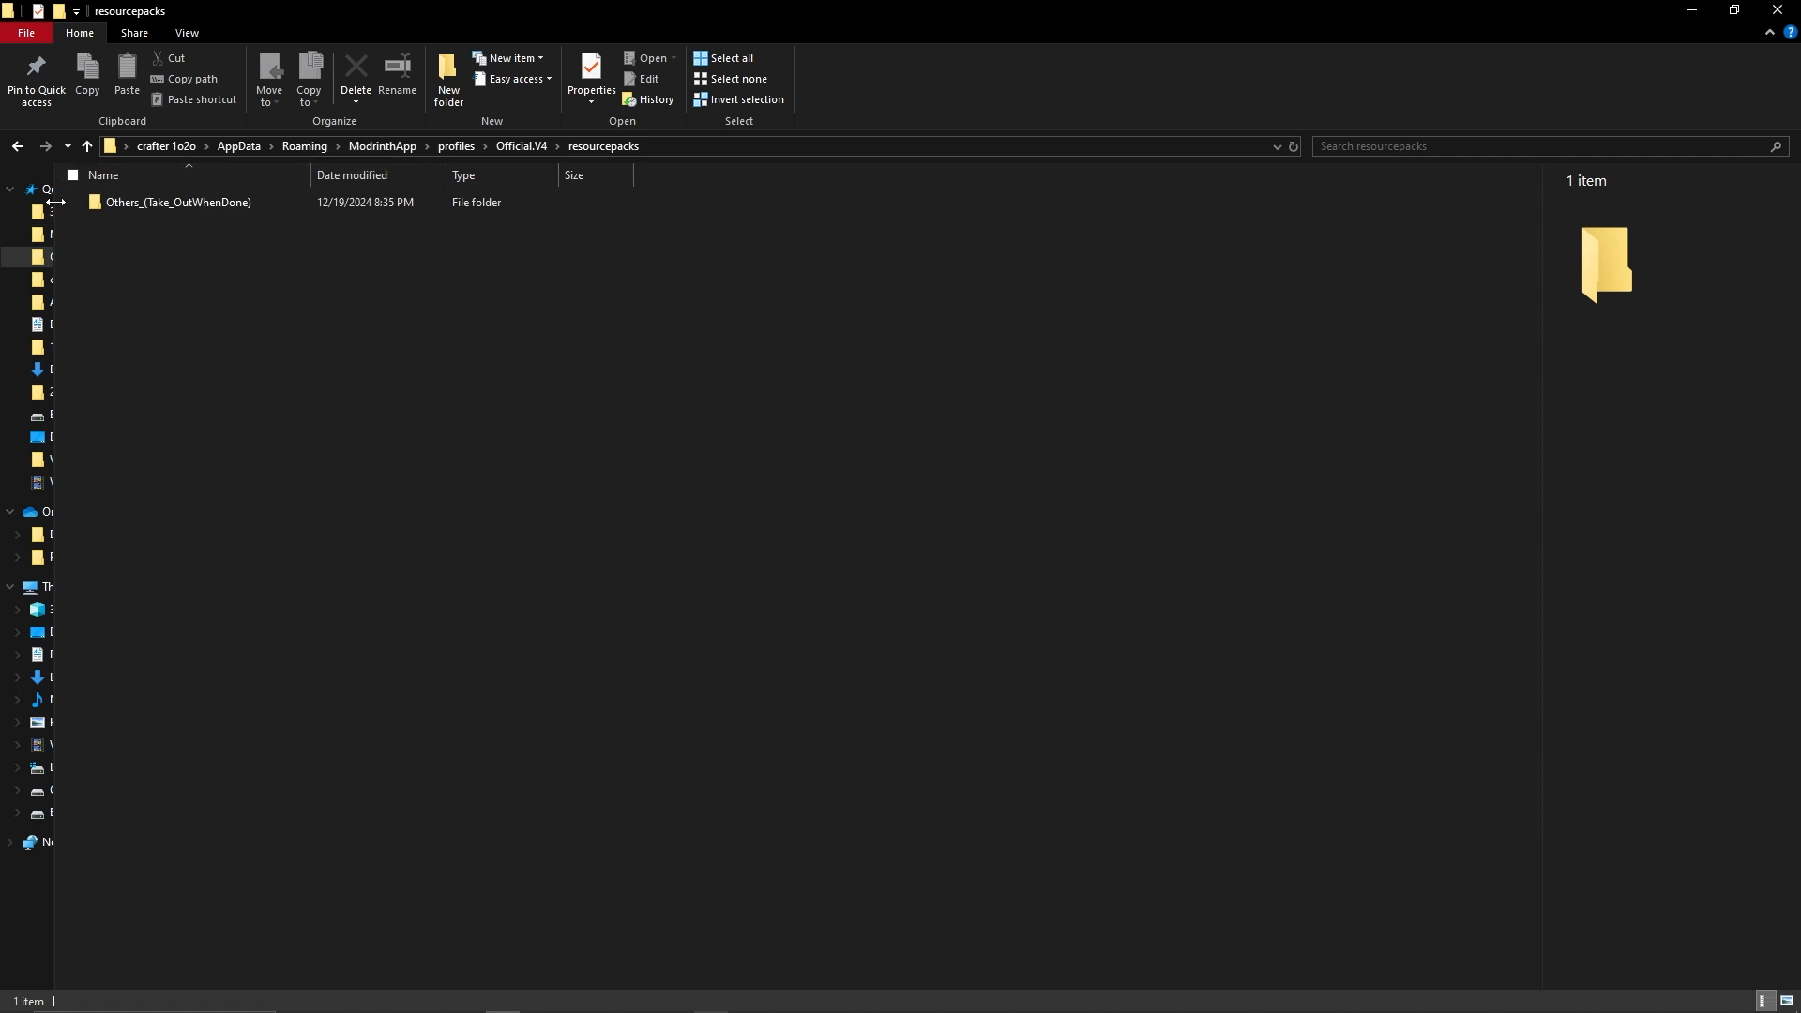
left_click_drag(54, 203, 144, 203)
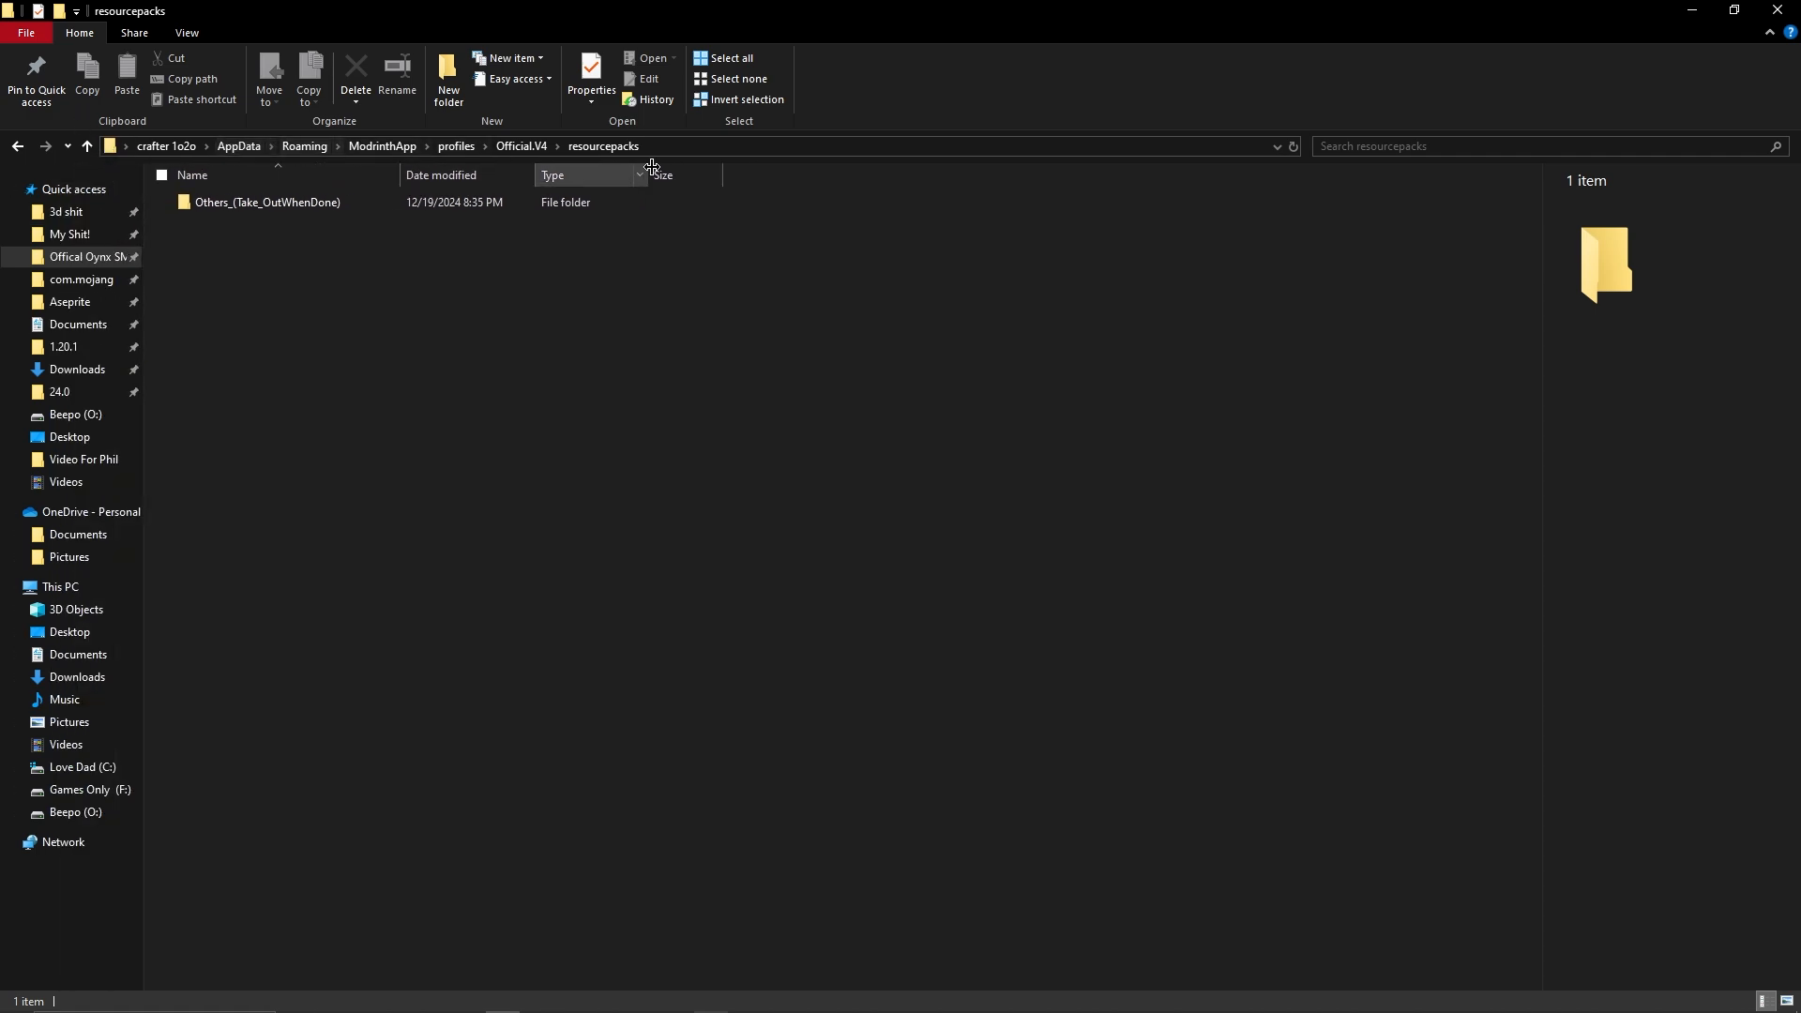
key("alt+Tab")
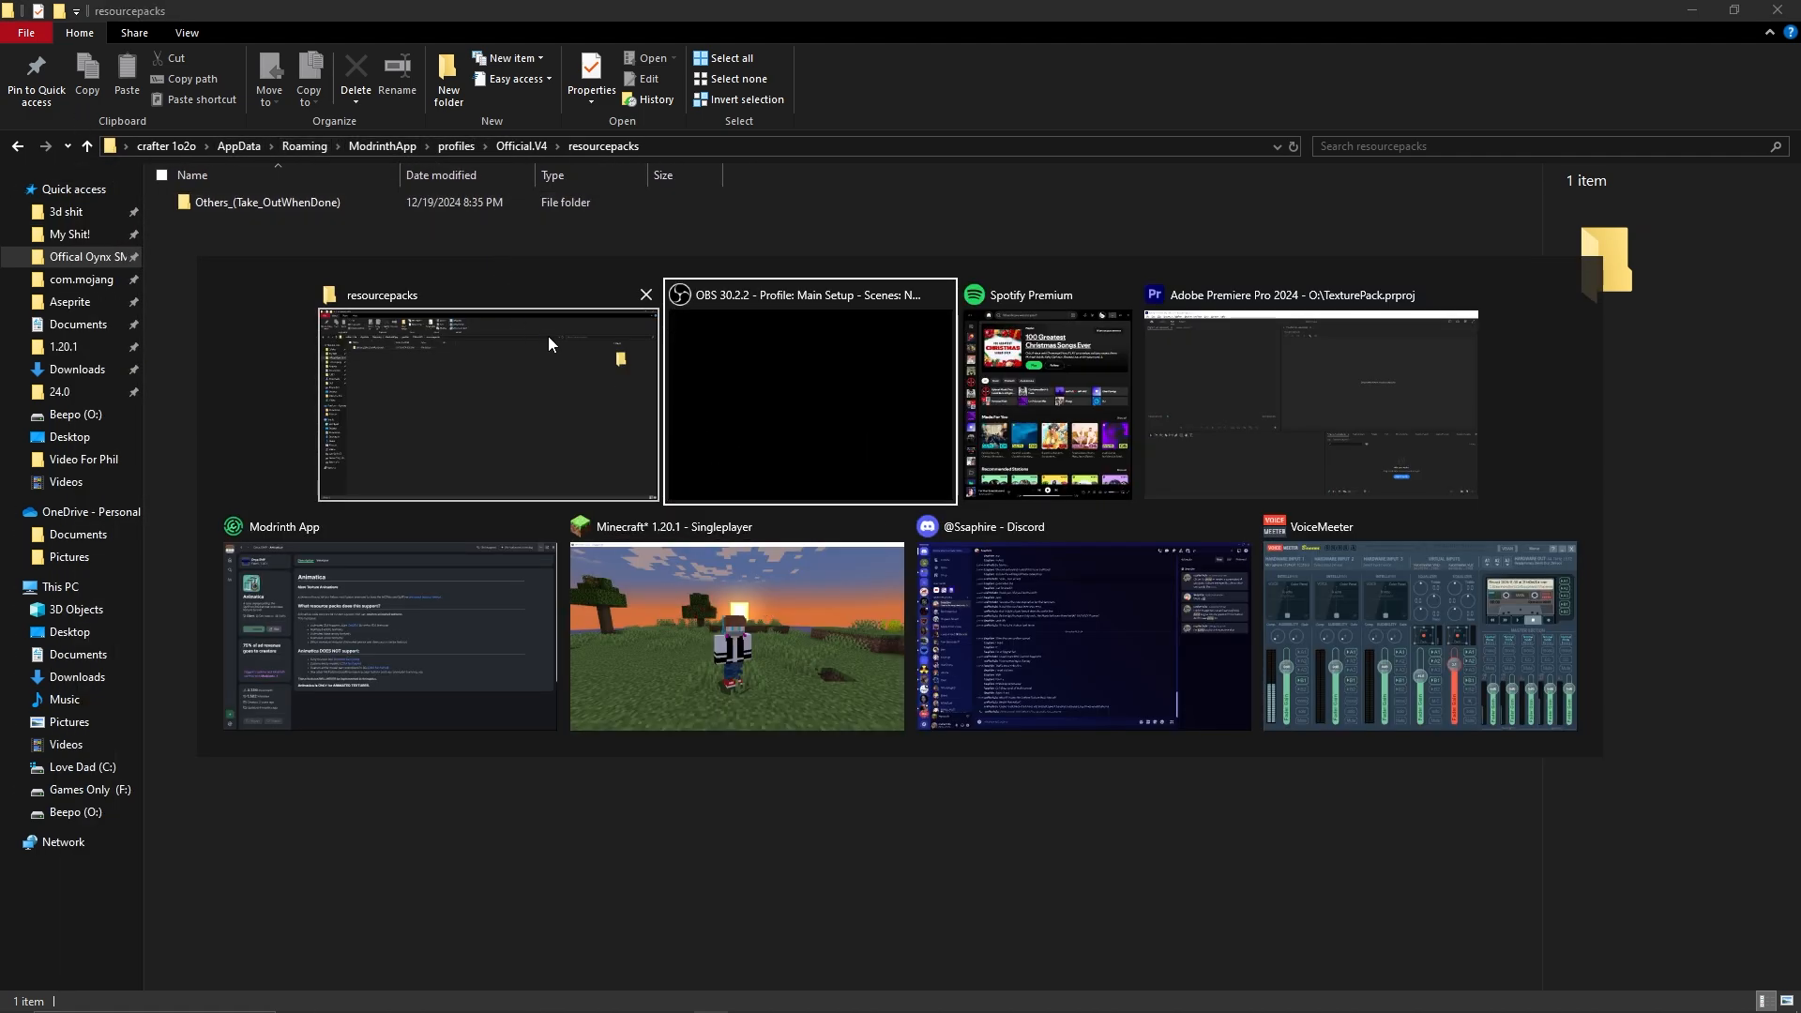
key("Escape")
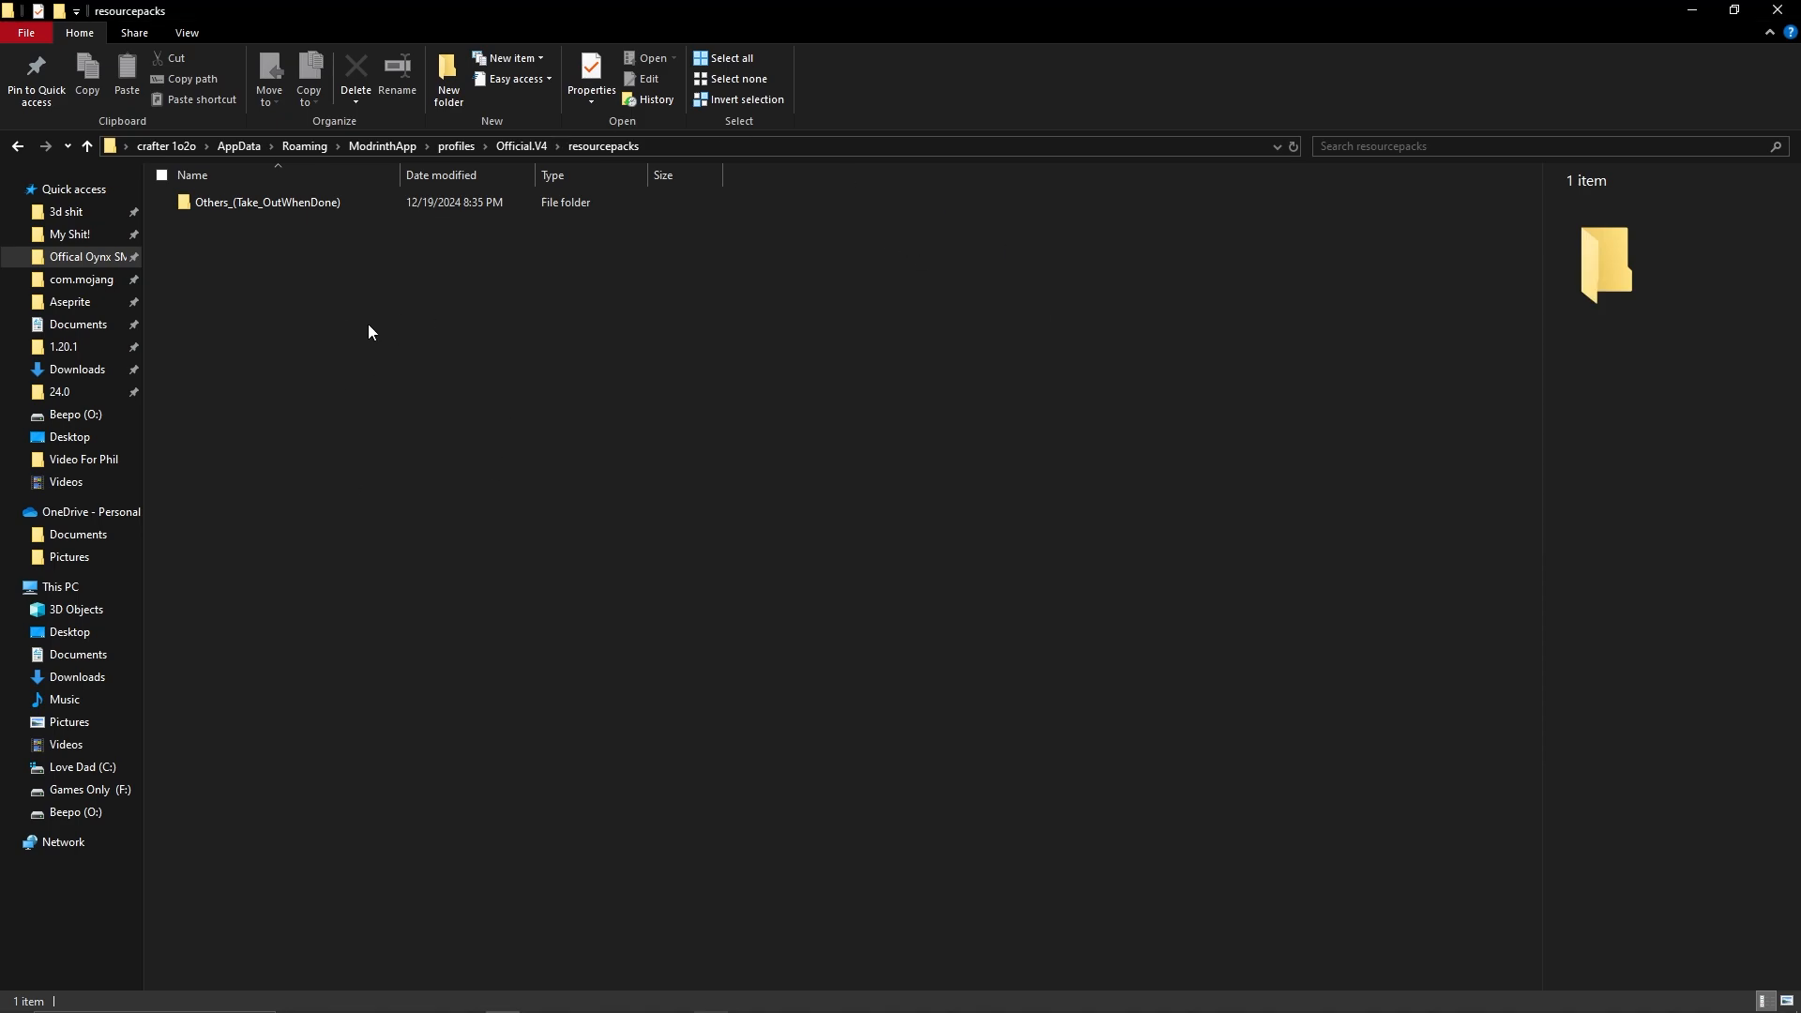
Browse from the ModrinthApp folder through profiles and the Official.V4 profile into its resourcepacks folder.
left_click(451, 147)
left_click(383, 146)
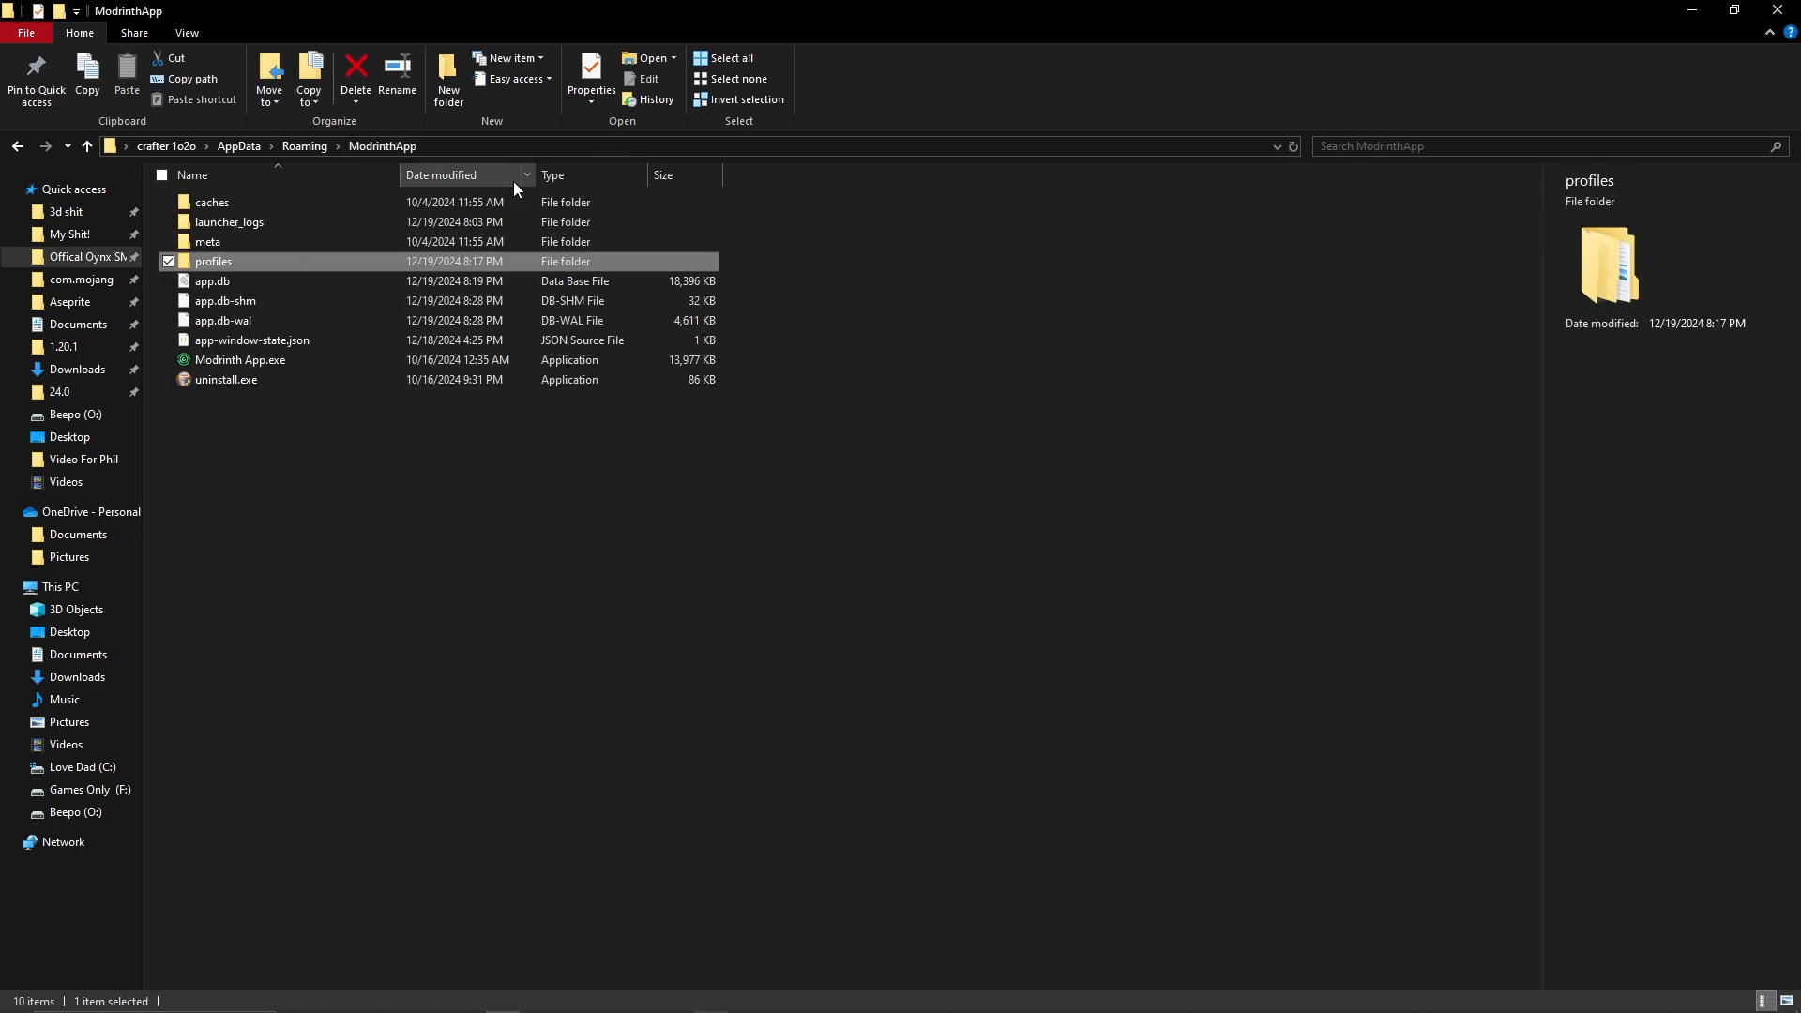
double_click(330, 259)
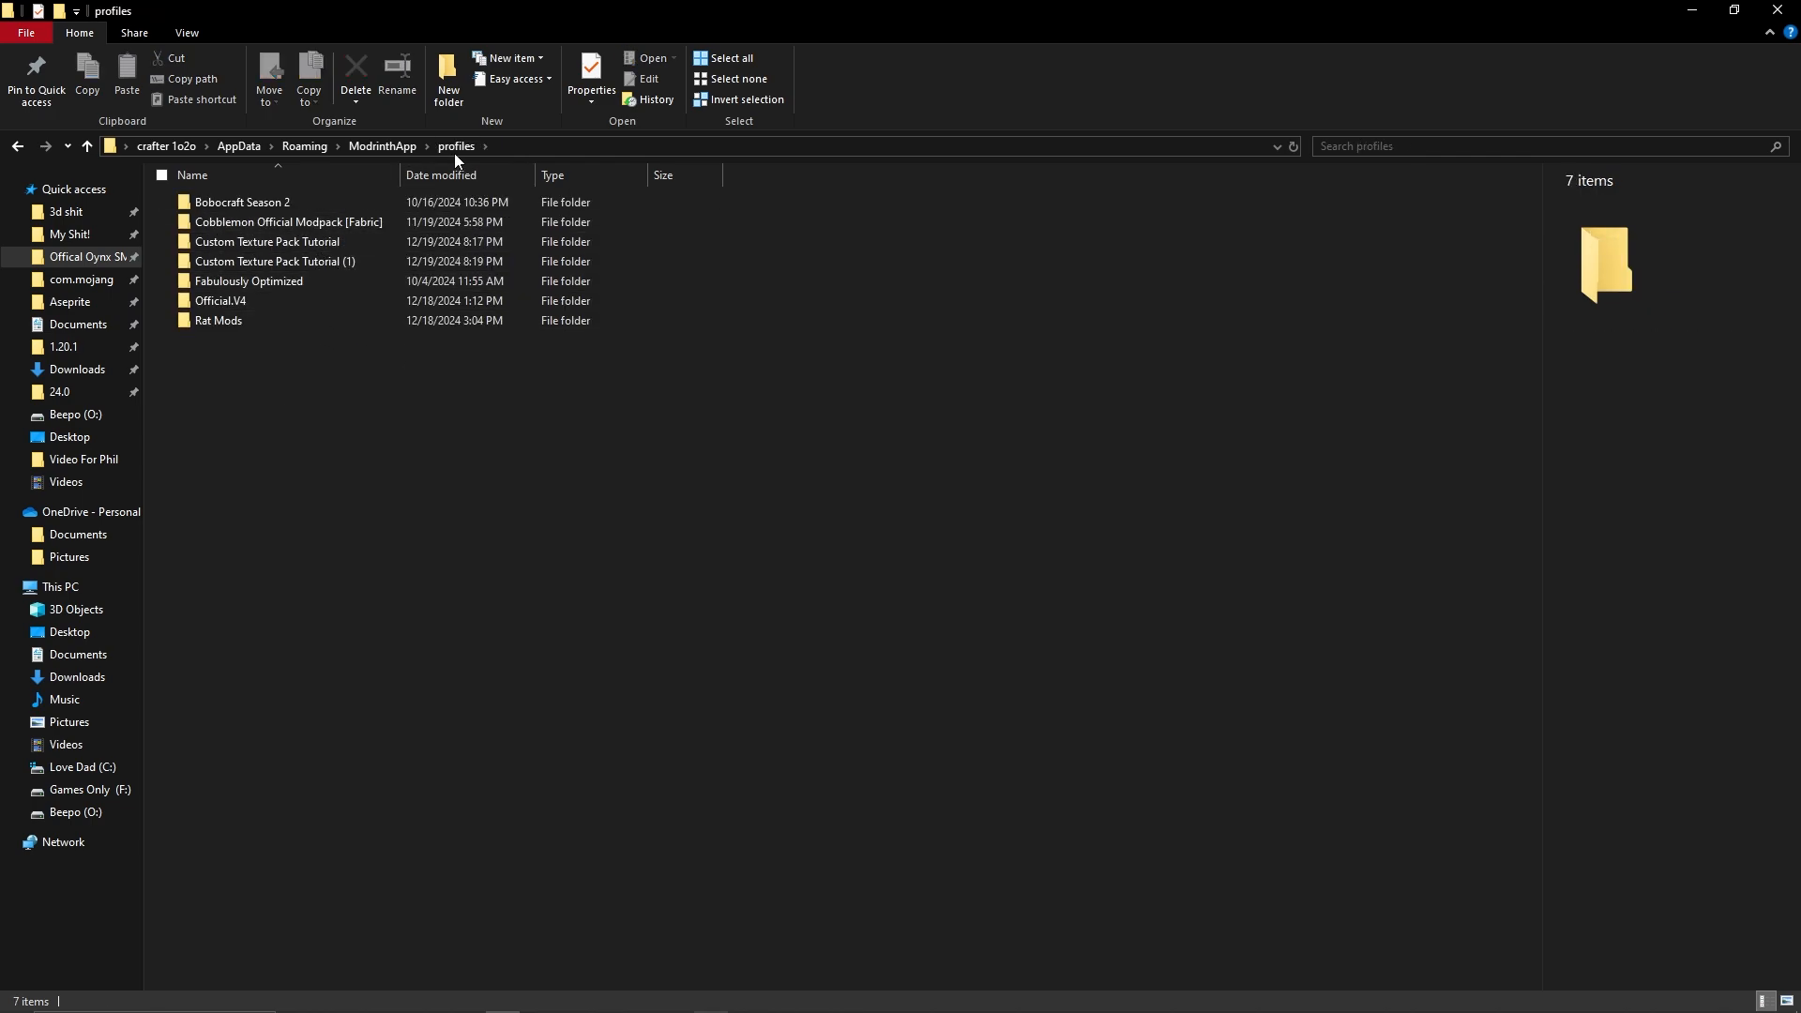
double_click(326, 299)
double_click(541, 493)
Create a folder named Custom Texture Pack in resourcepacks and open it.
right_click(360, 430)
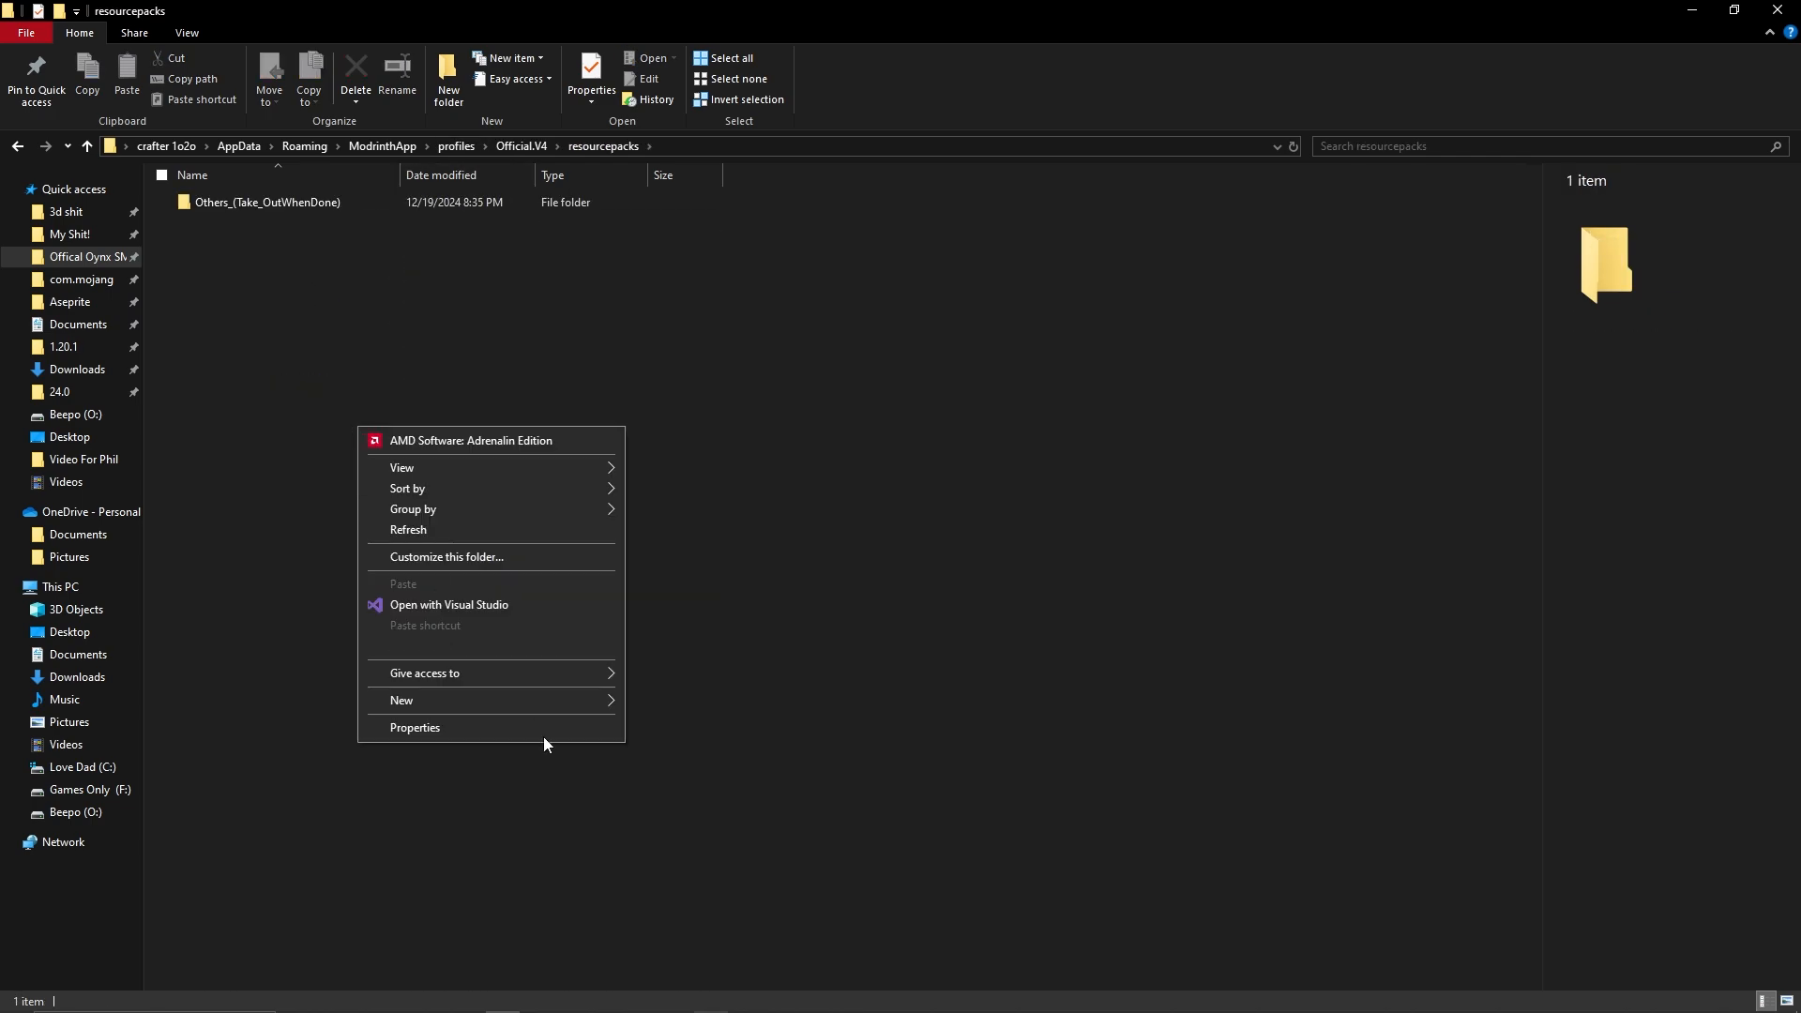
mouse_move(516, 701)
left_click(713, 706)
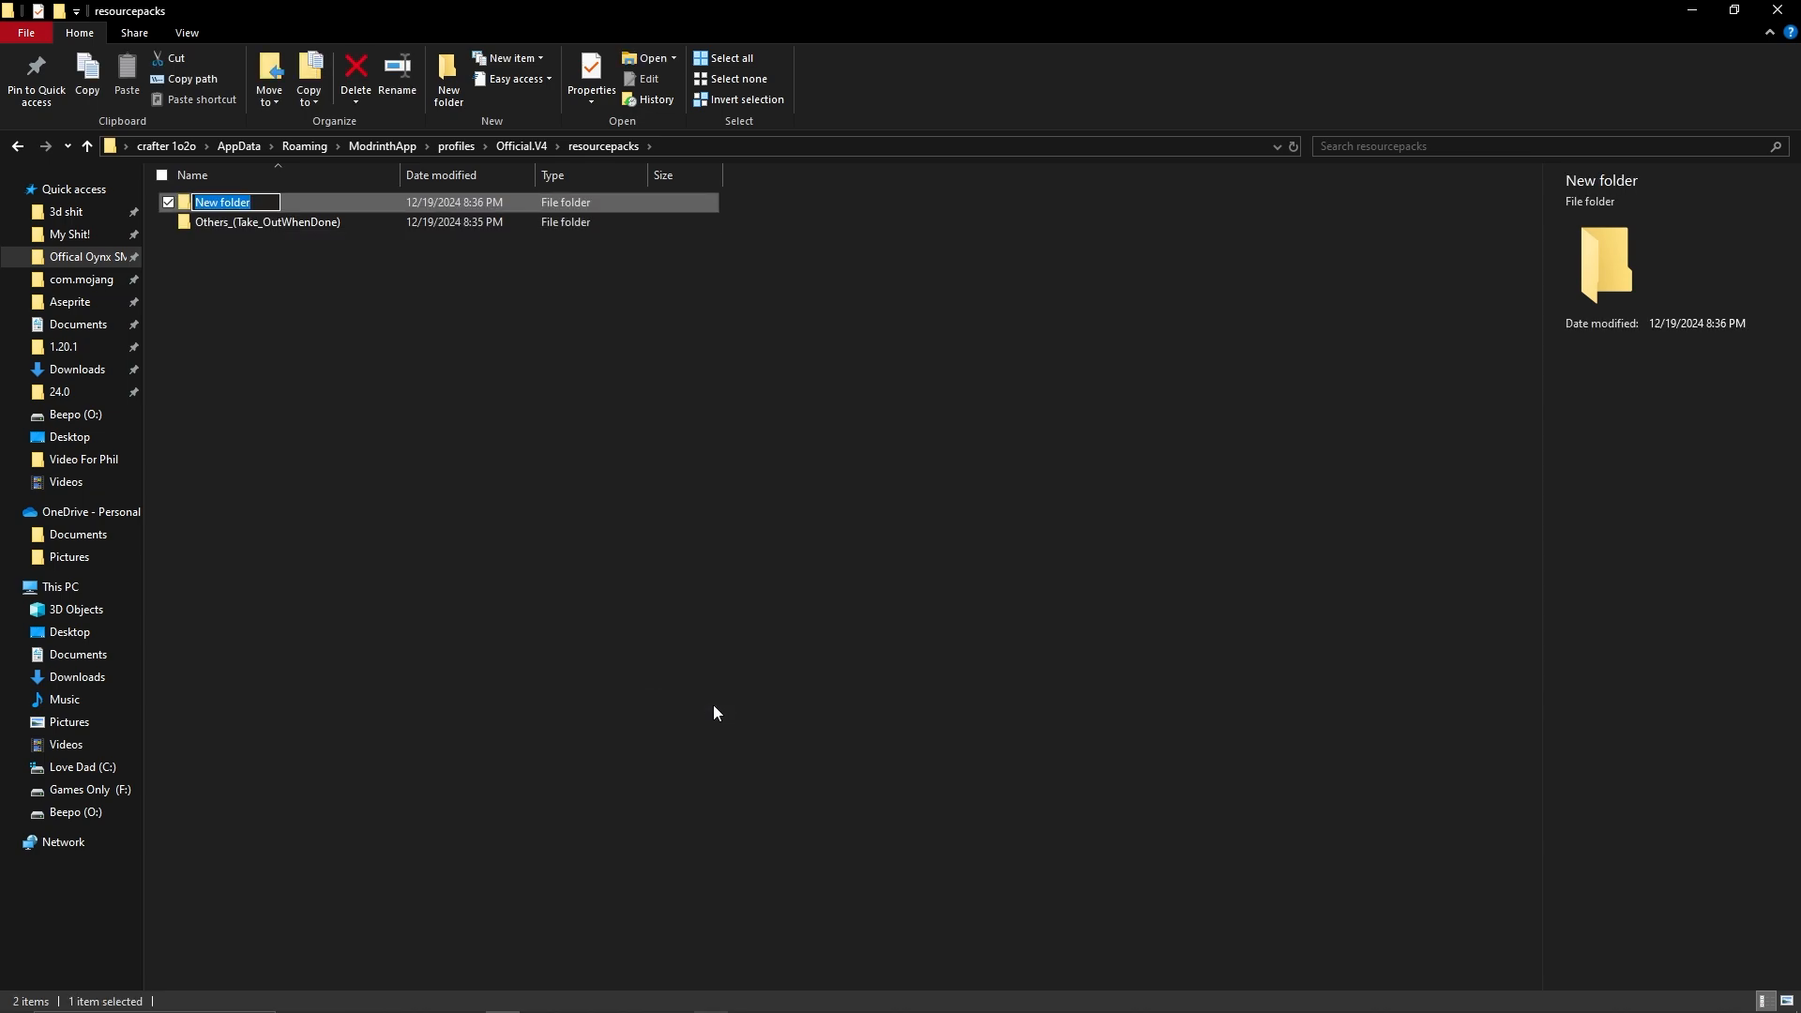
type("Custom Texture Pack")
key("Return")
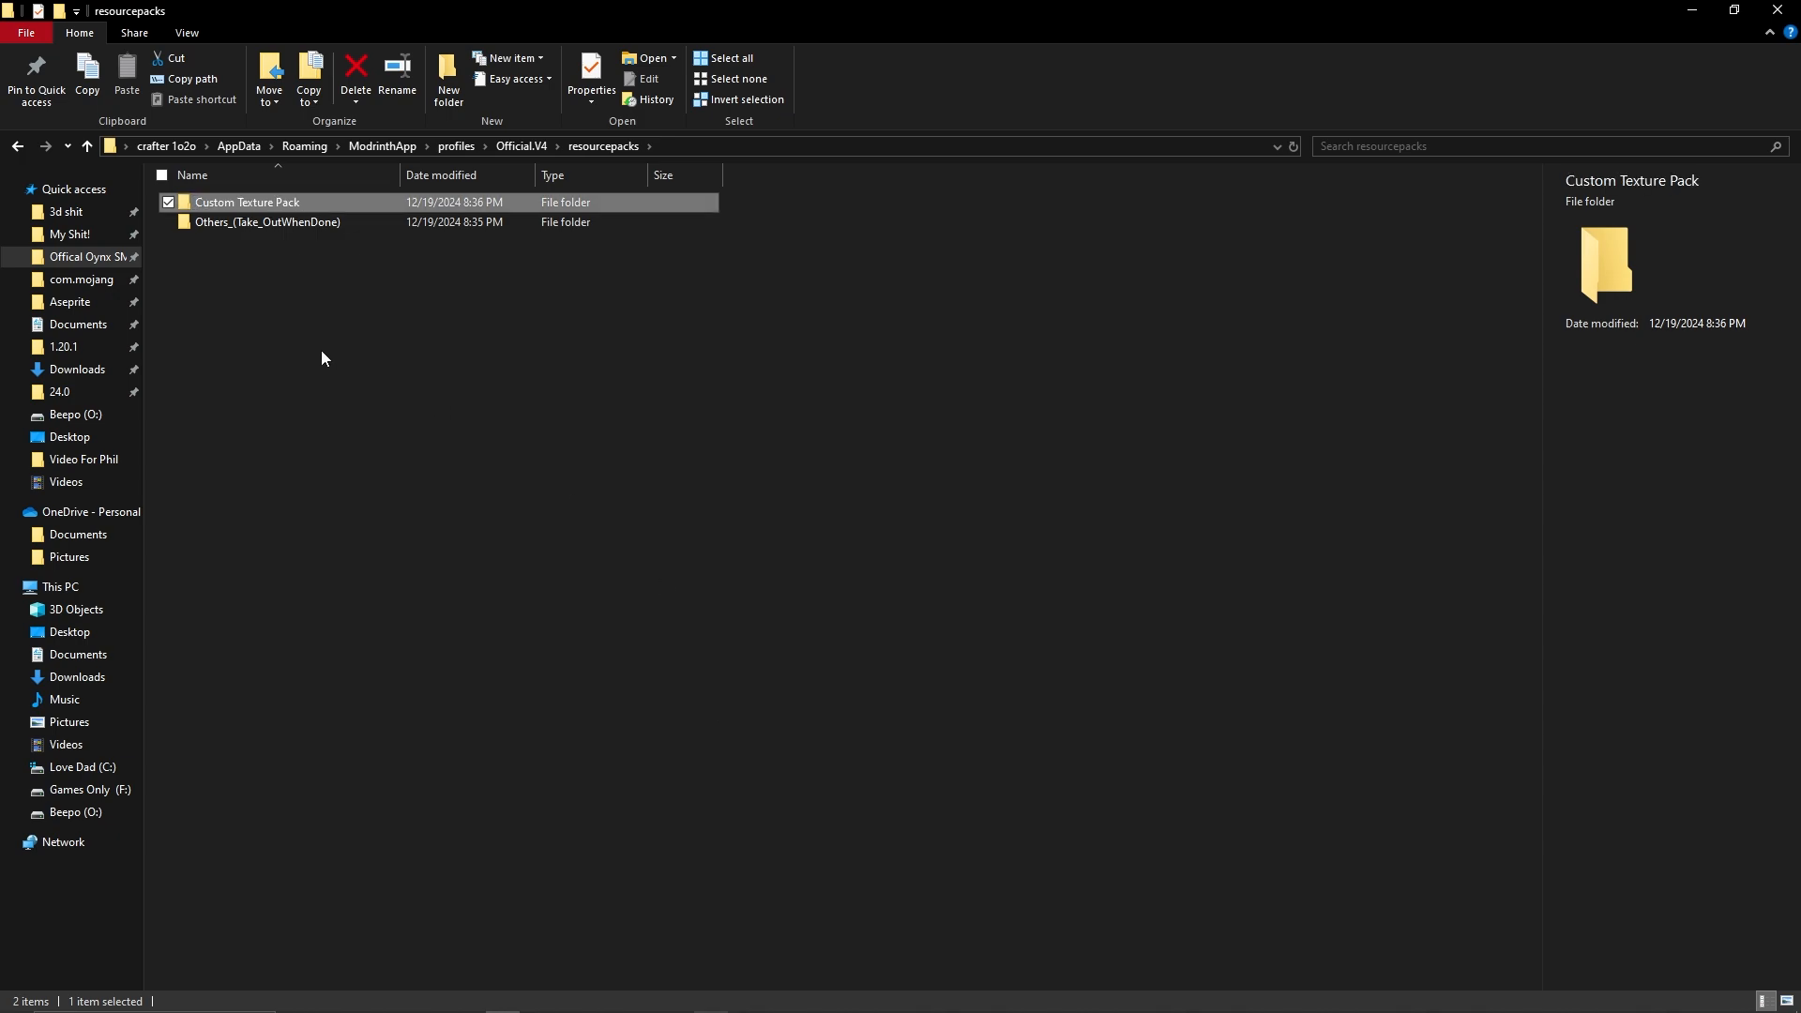
key("Return")
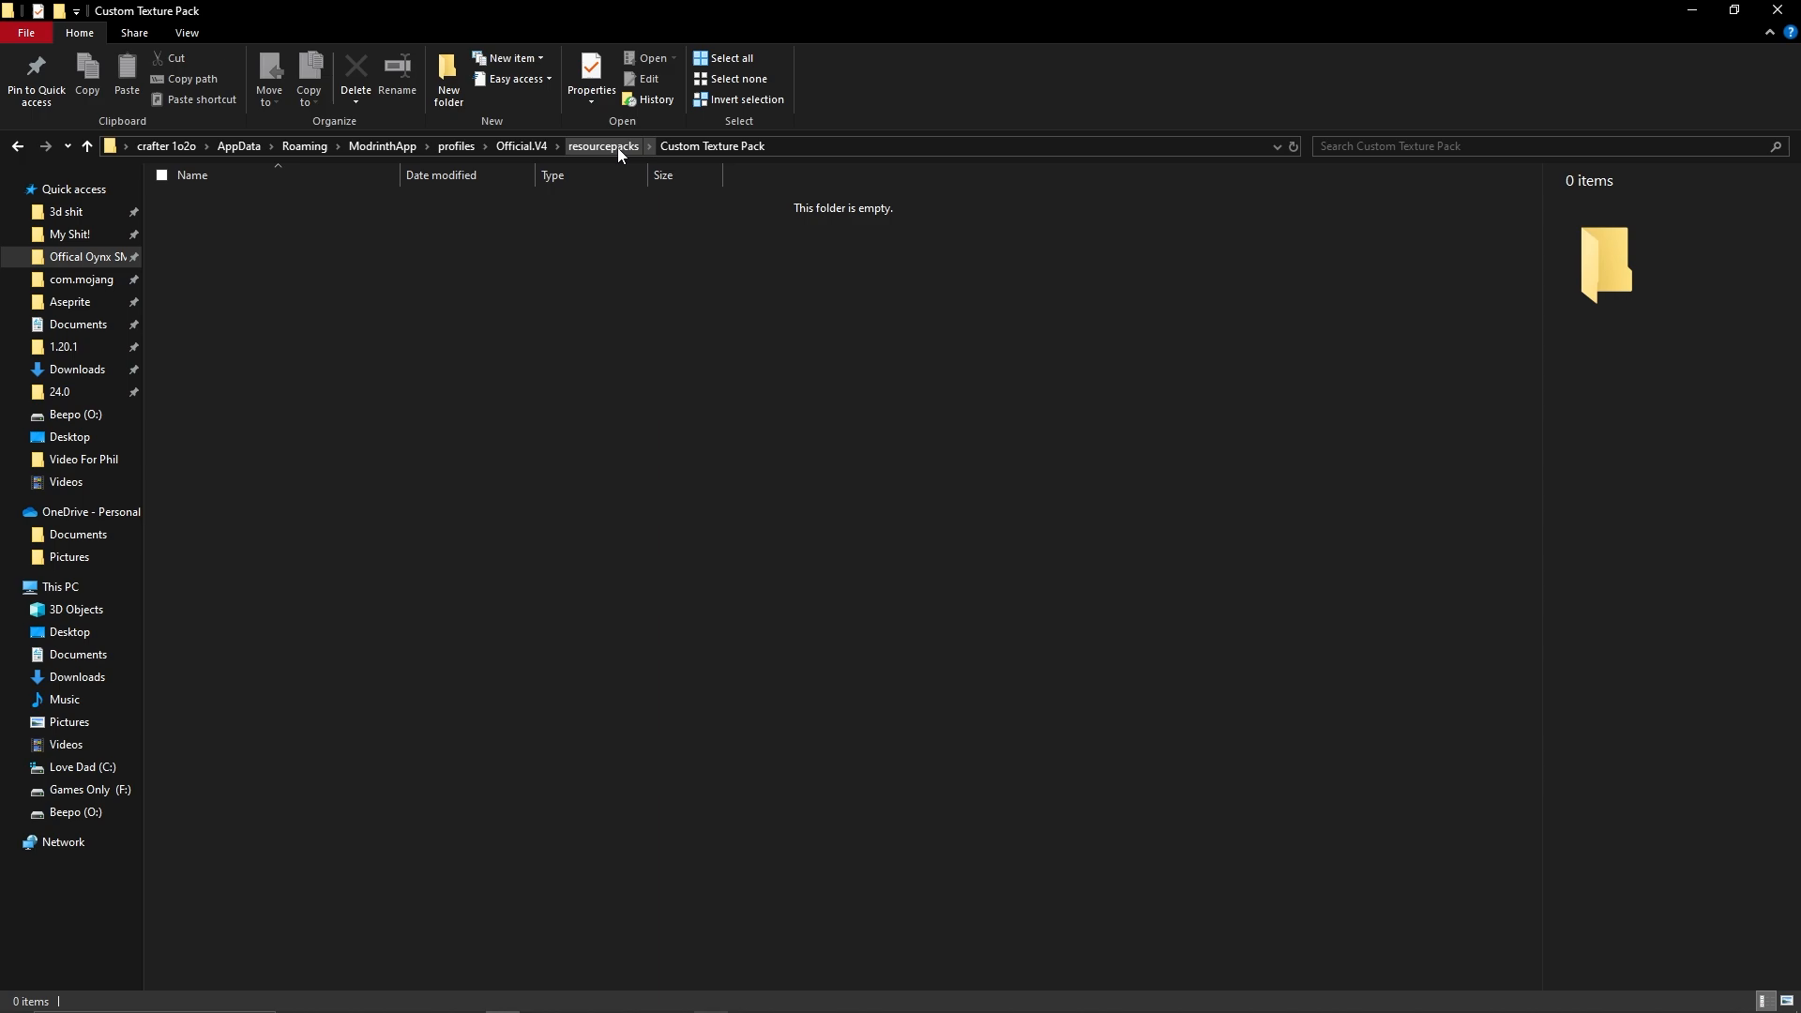
Copy pack.mcmeta from the Offical Oynx SMP Texture Pack folder inside Others_(Take_OutWhenDone).
left_click(618, 148)
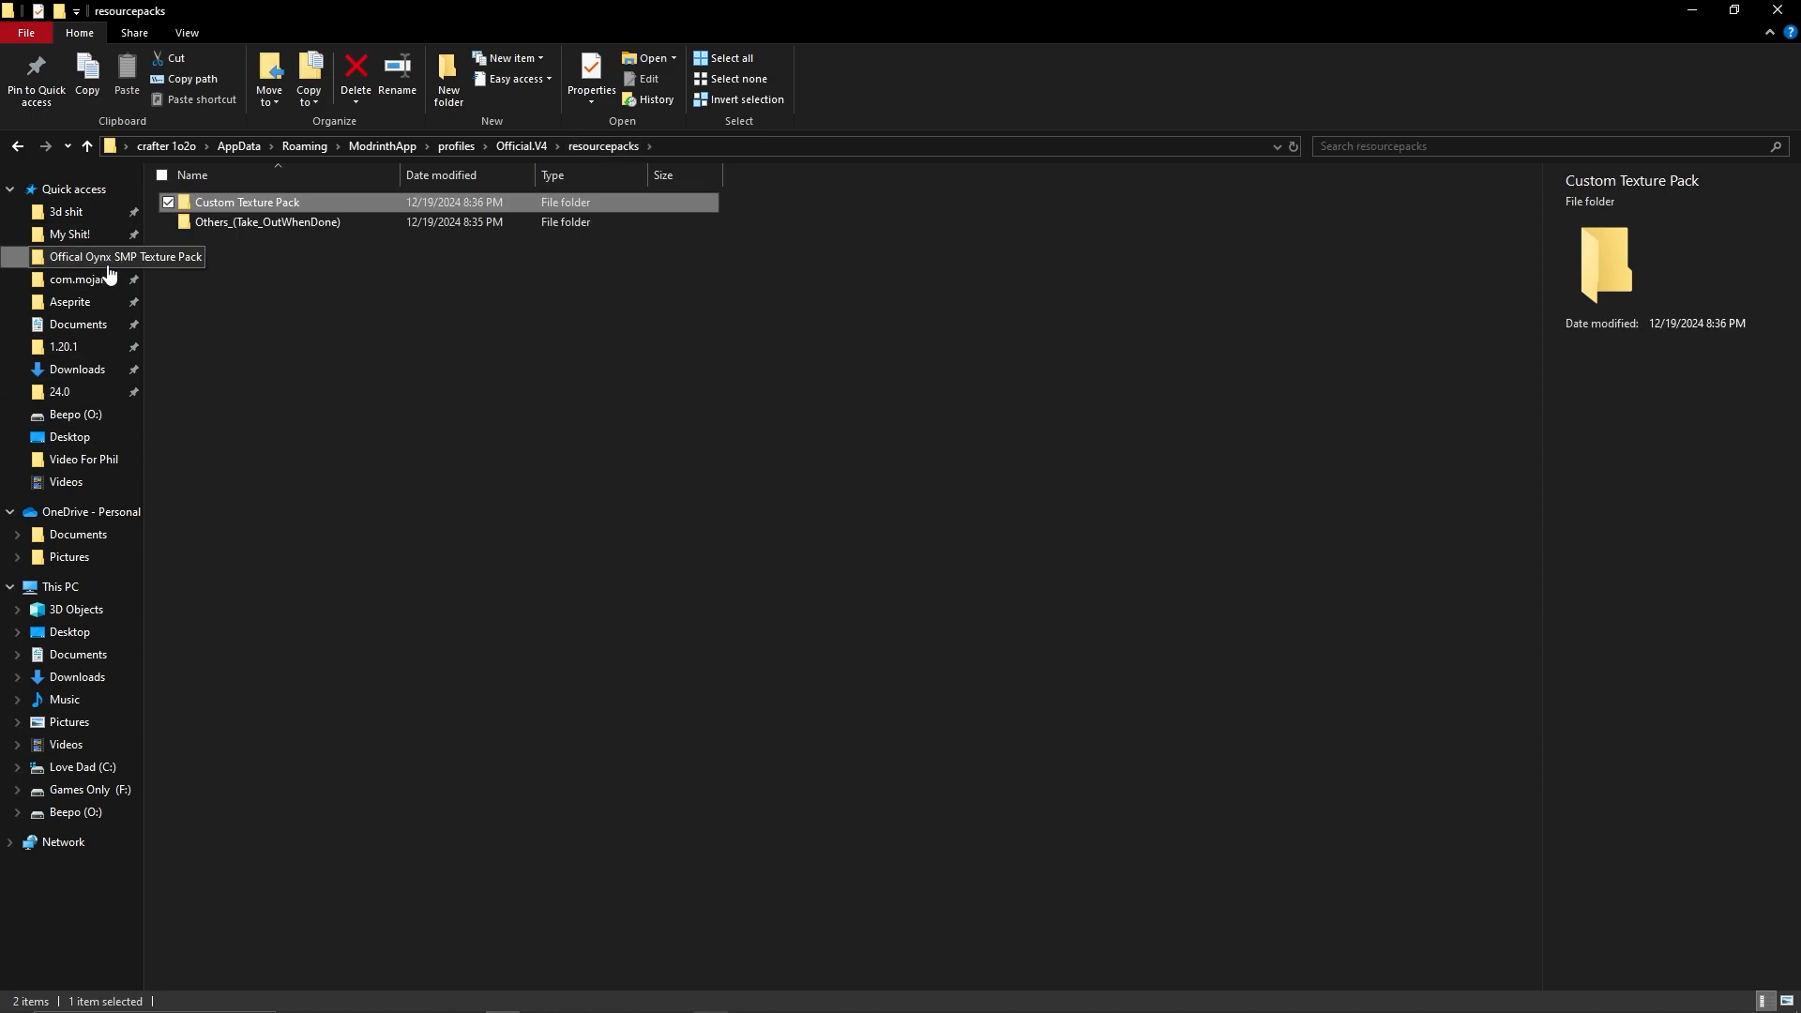
left_click(264, 223)
double_click(265, 225)
double_click(293, 227)
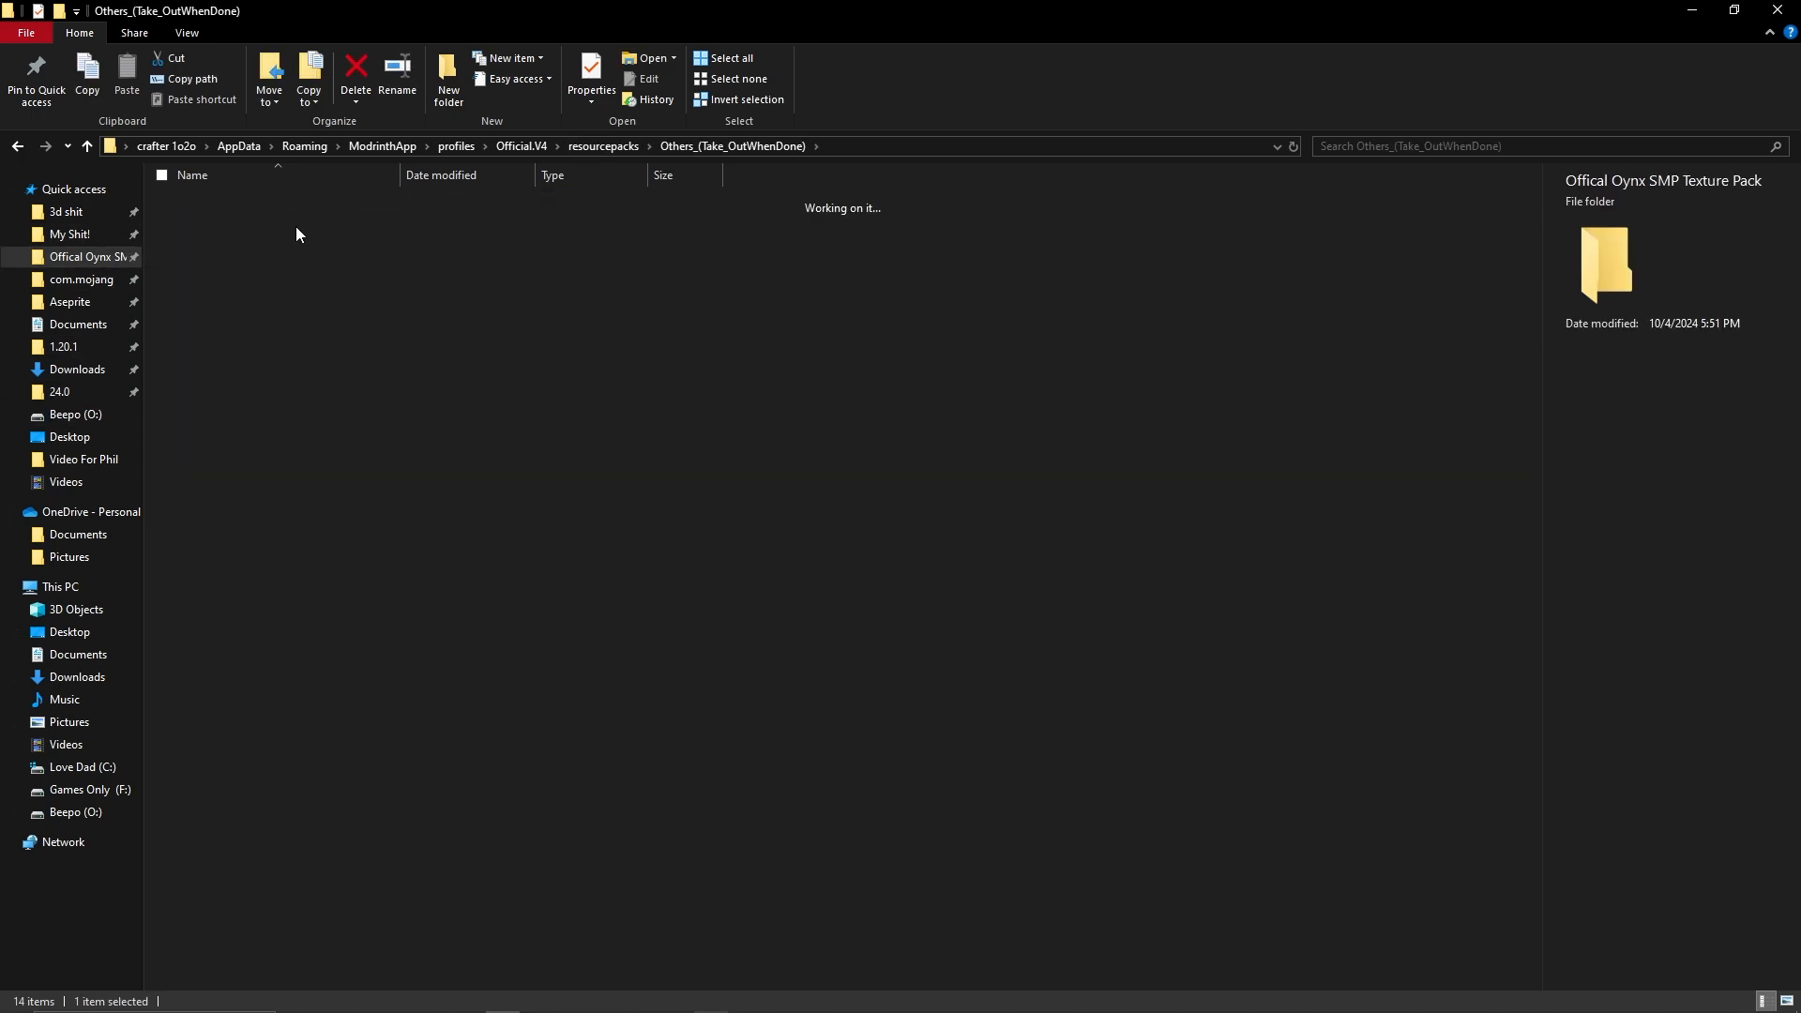
mouse_move(244, 324)
left_mouse_down()
mouse_move(242, 200)
mouse_move(261, 326)
left_mouse_up()
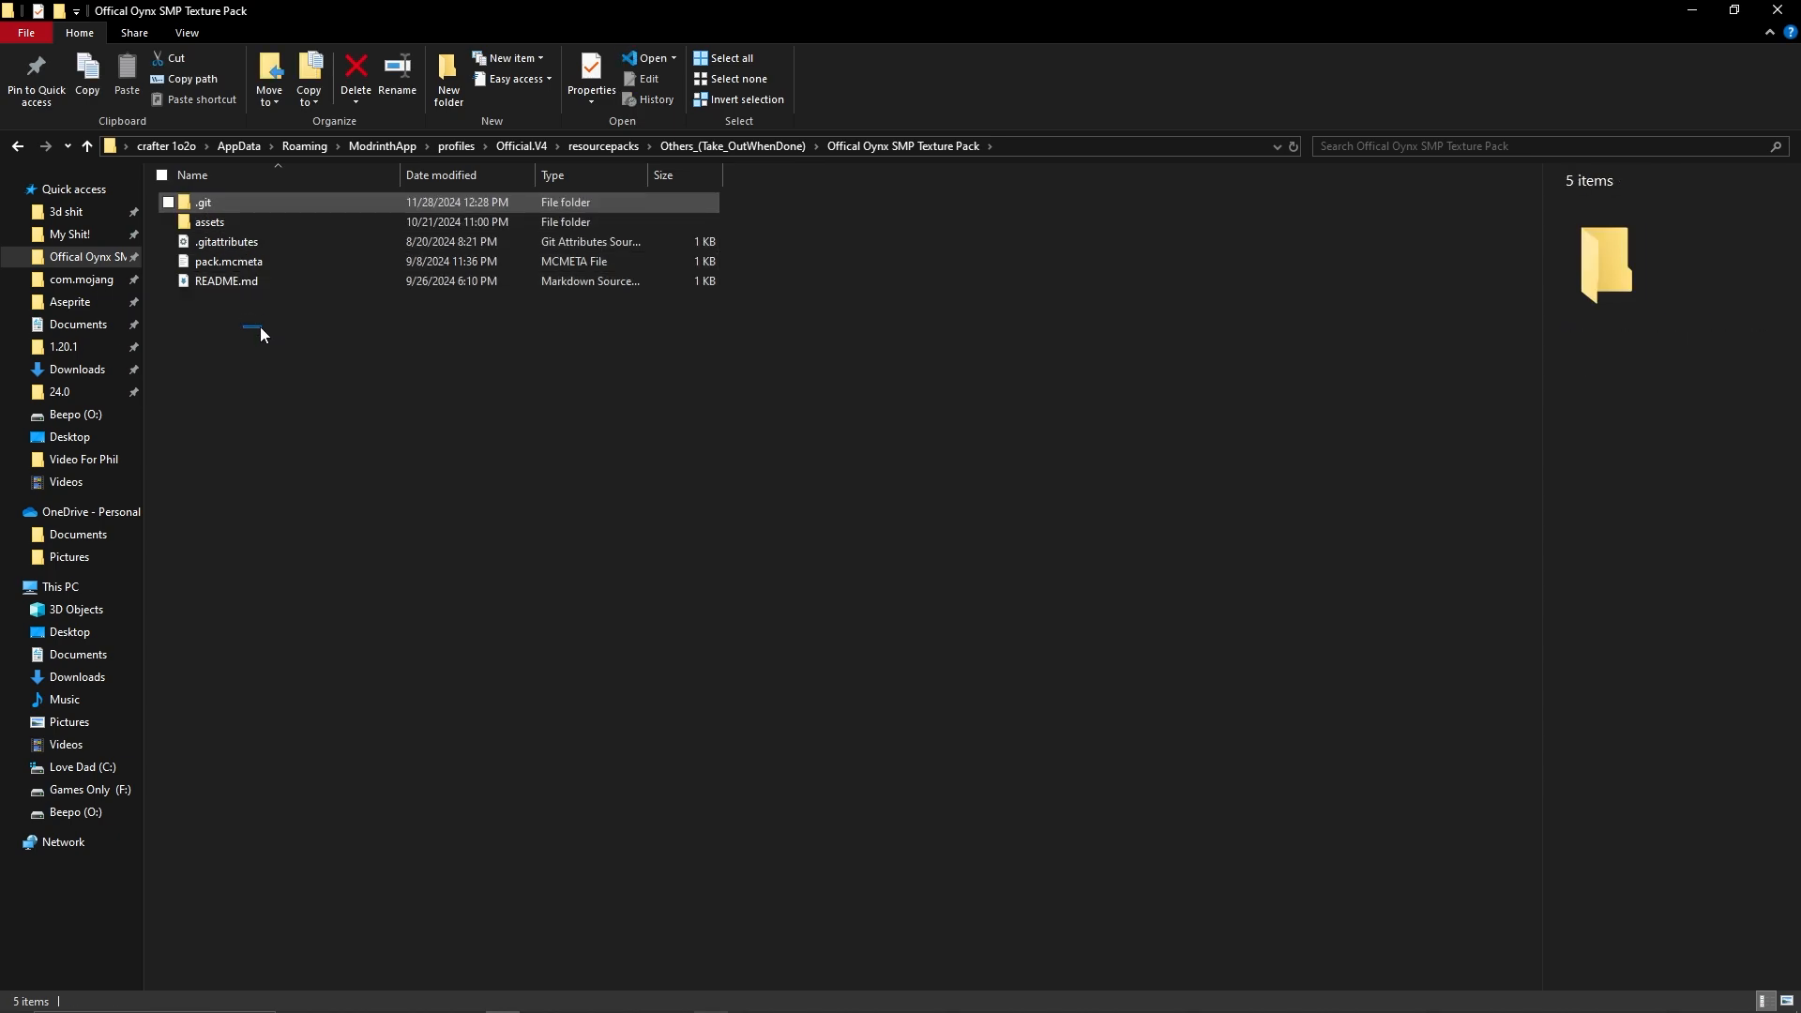
left_click(300, 265)
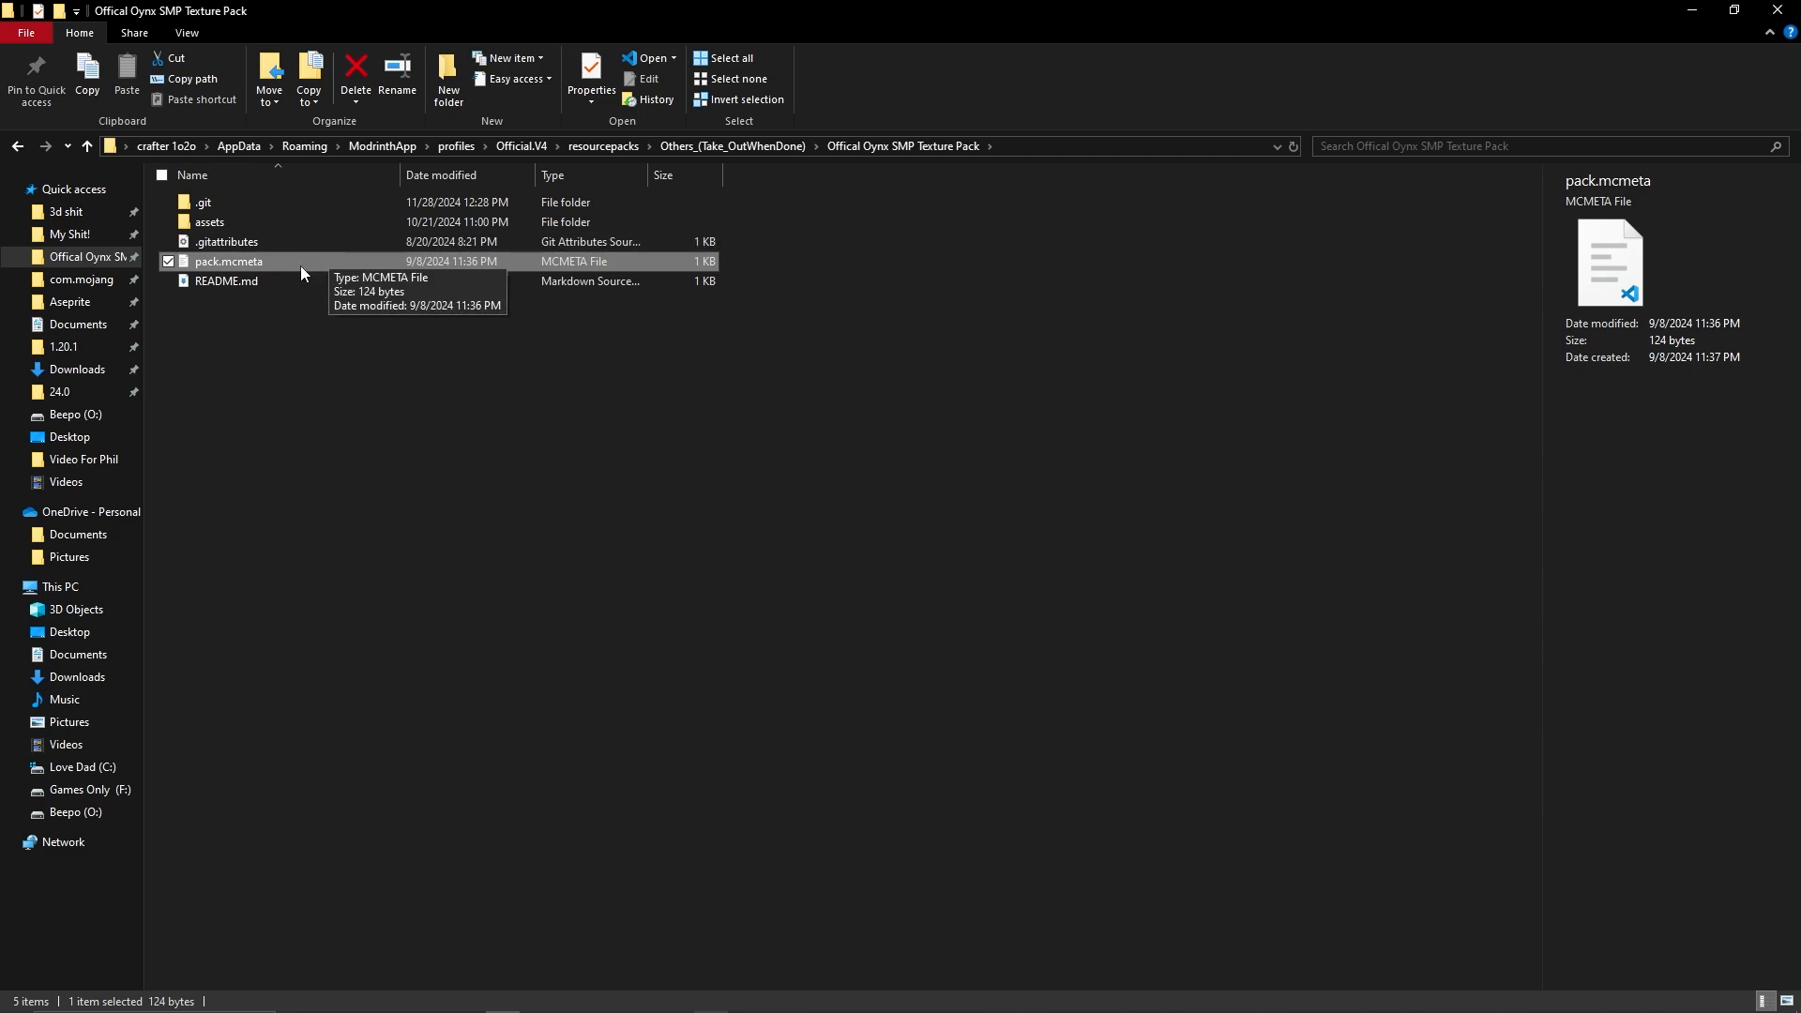
right_click(301, 268)
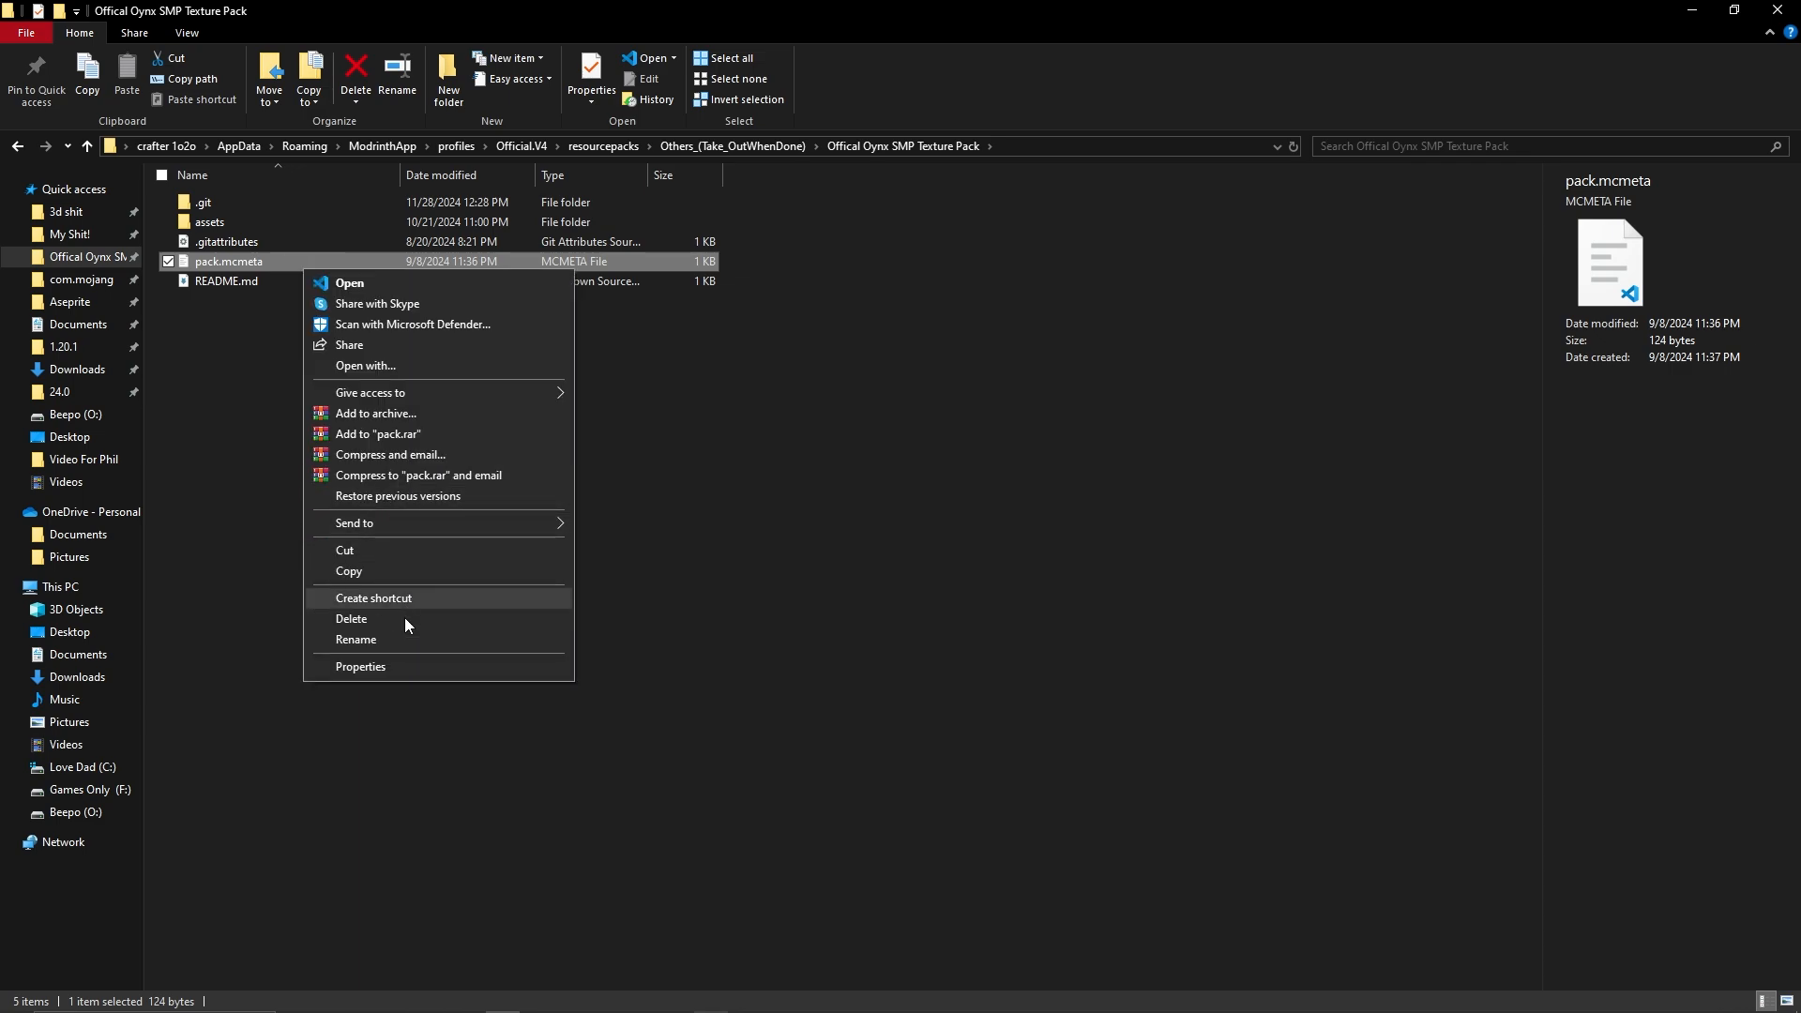
left_click(402, 572)
Paste the copied pack.mcmeta file into the Custom Texture Pack folder in resourcepacks.
left_click(694, 146)
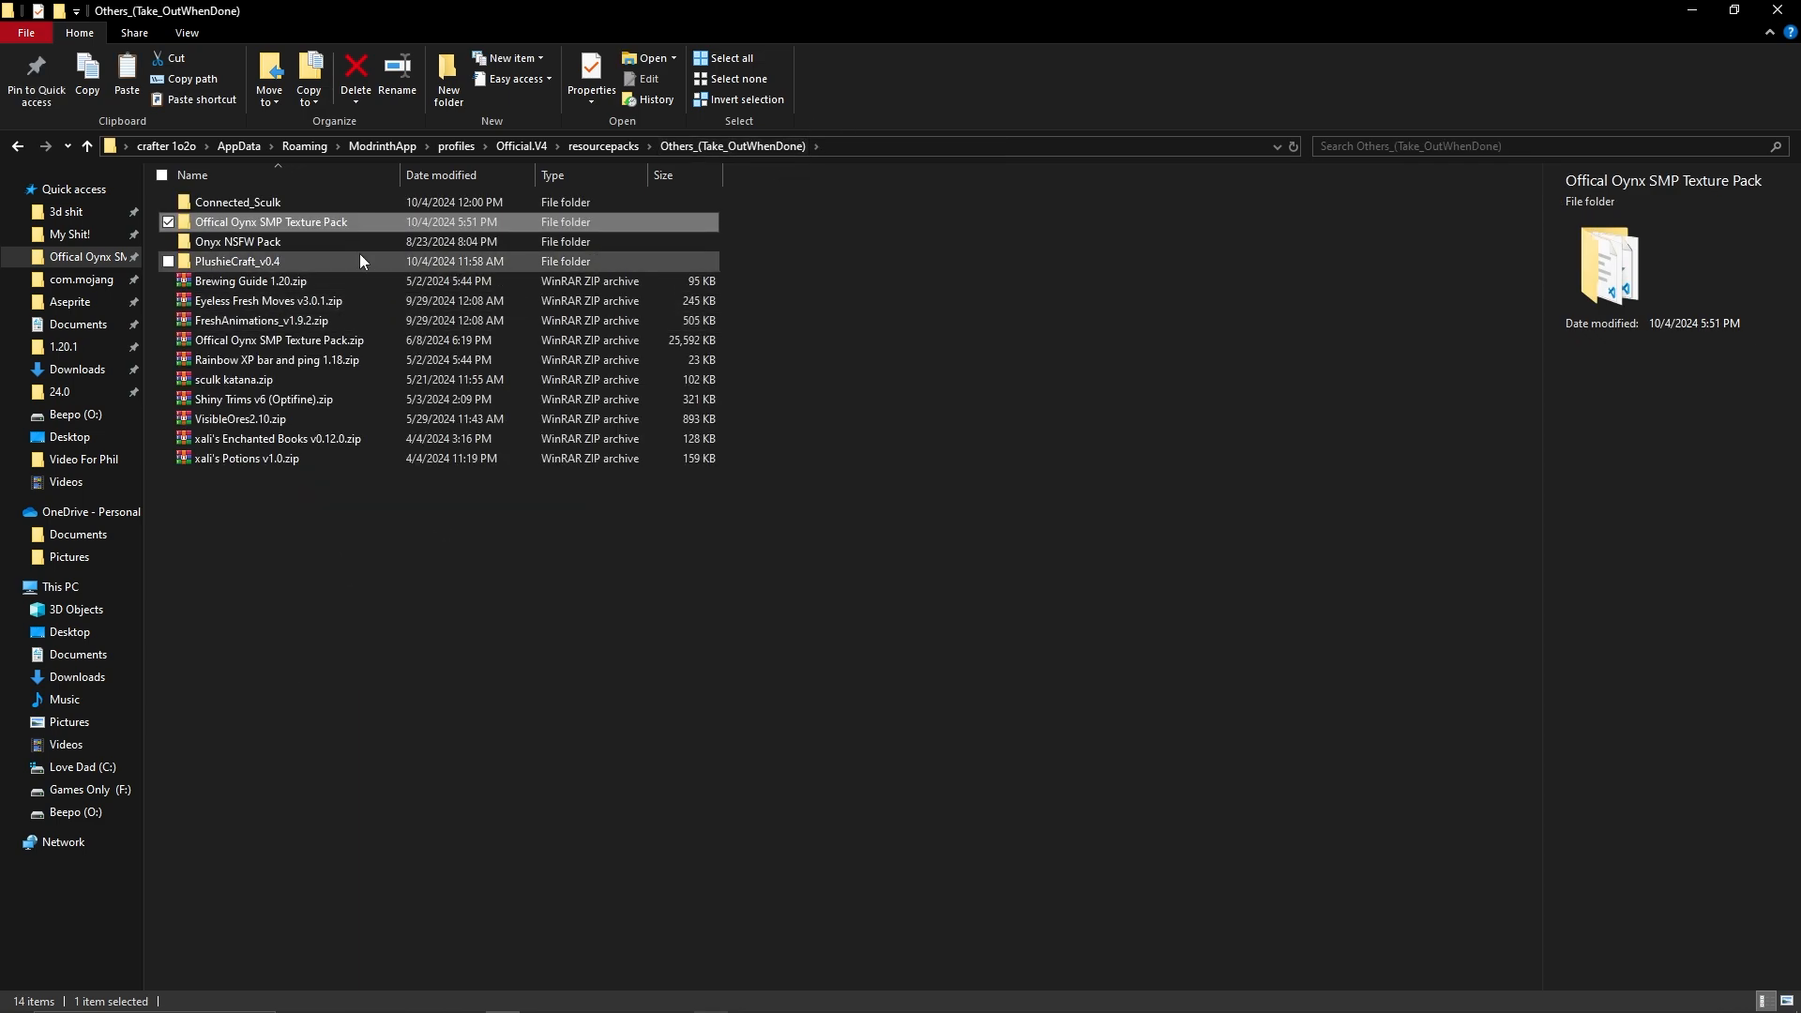
left_click(603, 145)
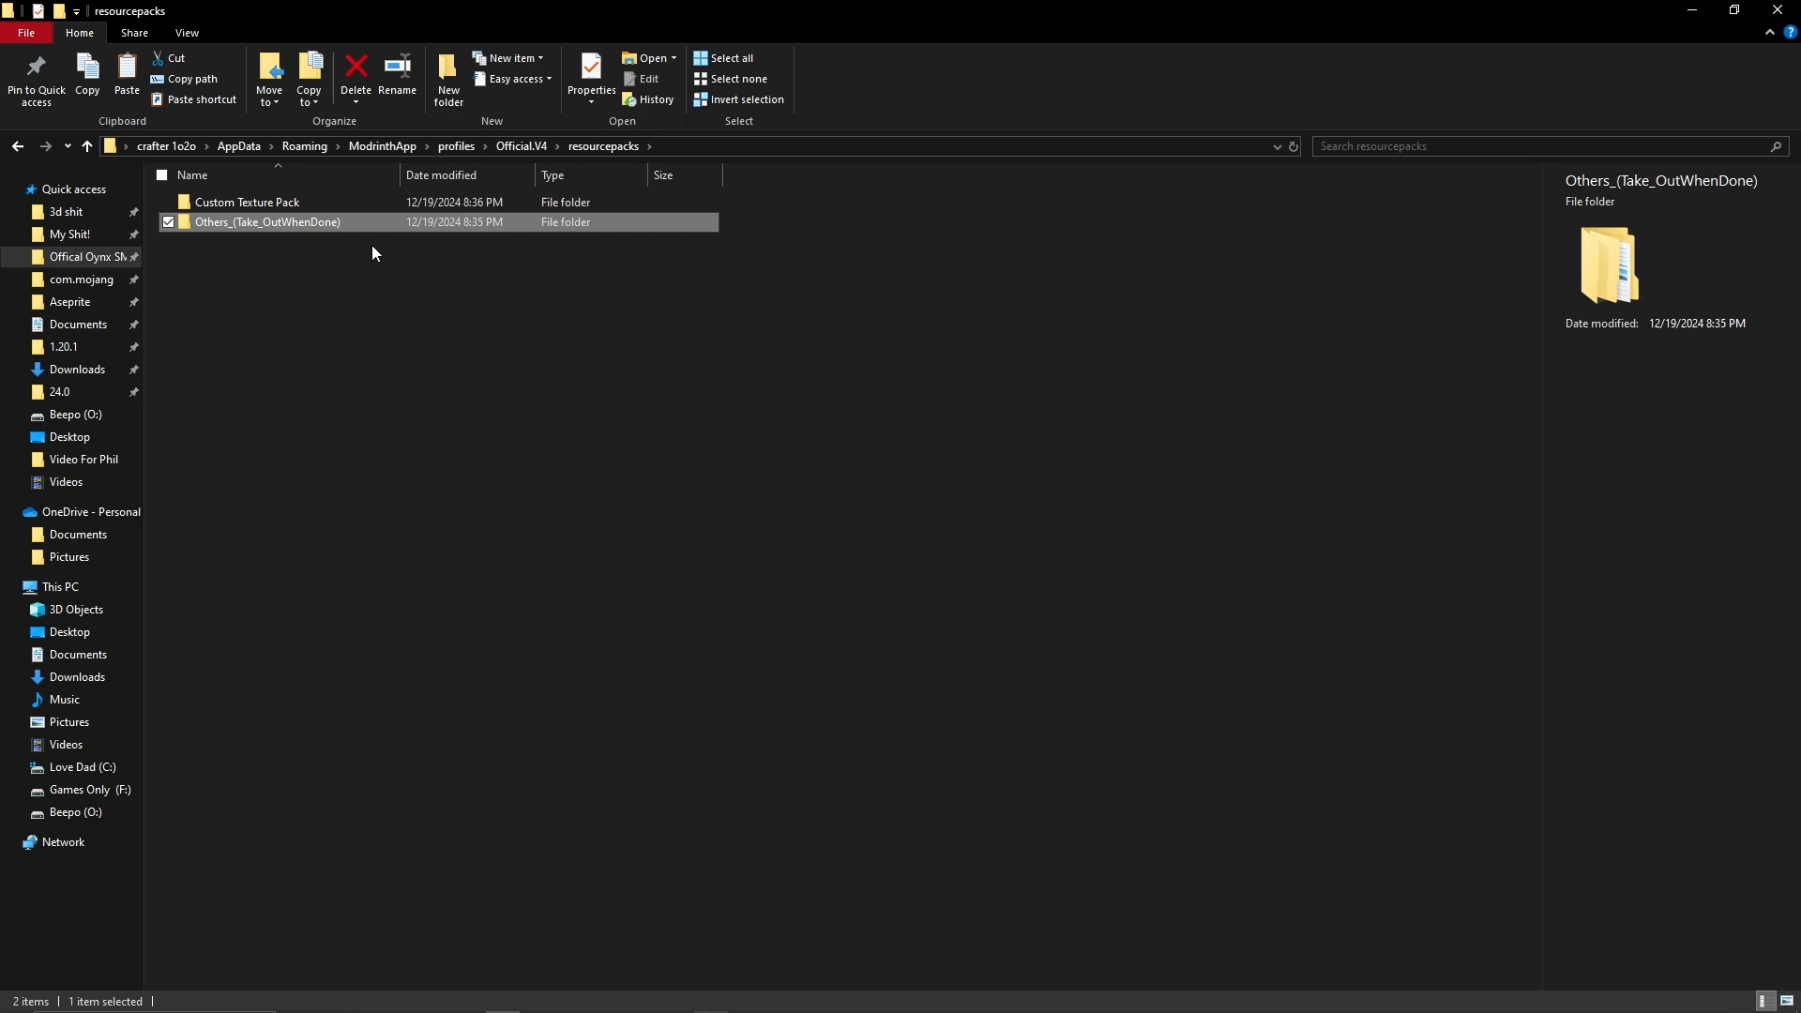
double_click(364, 222)
left_click(603, 145)
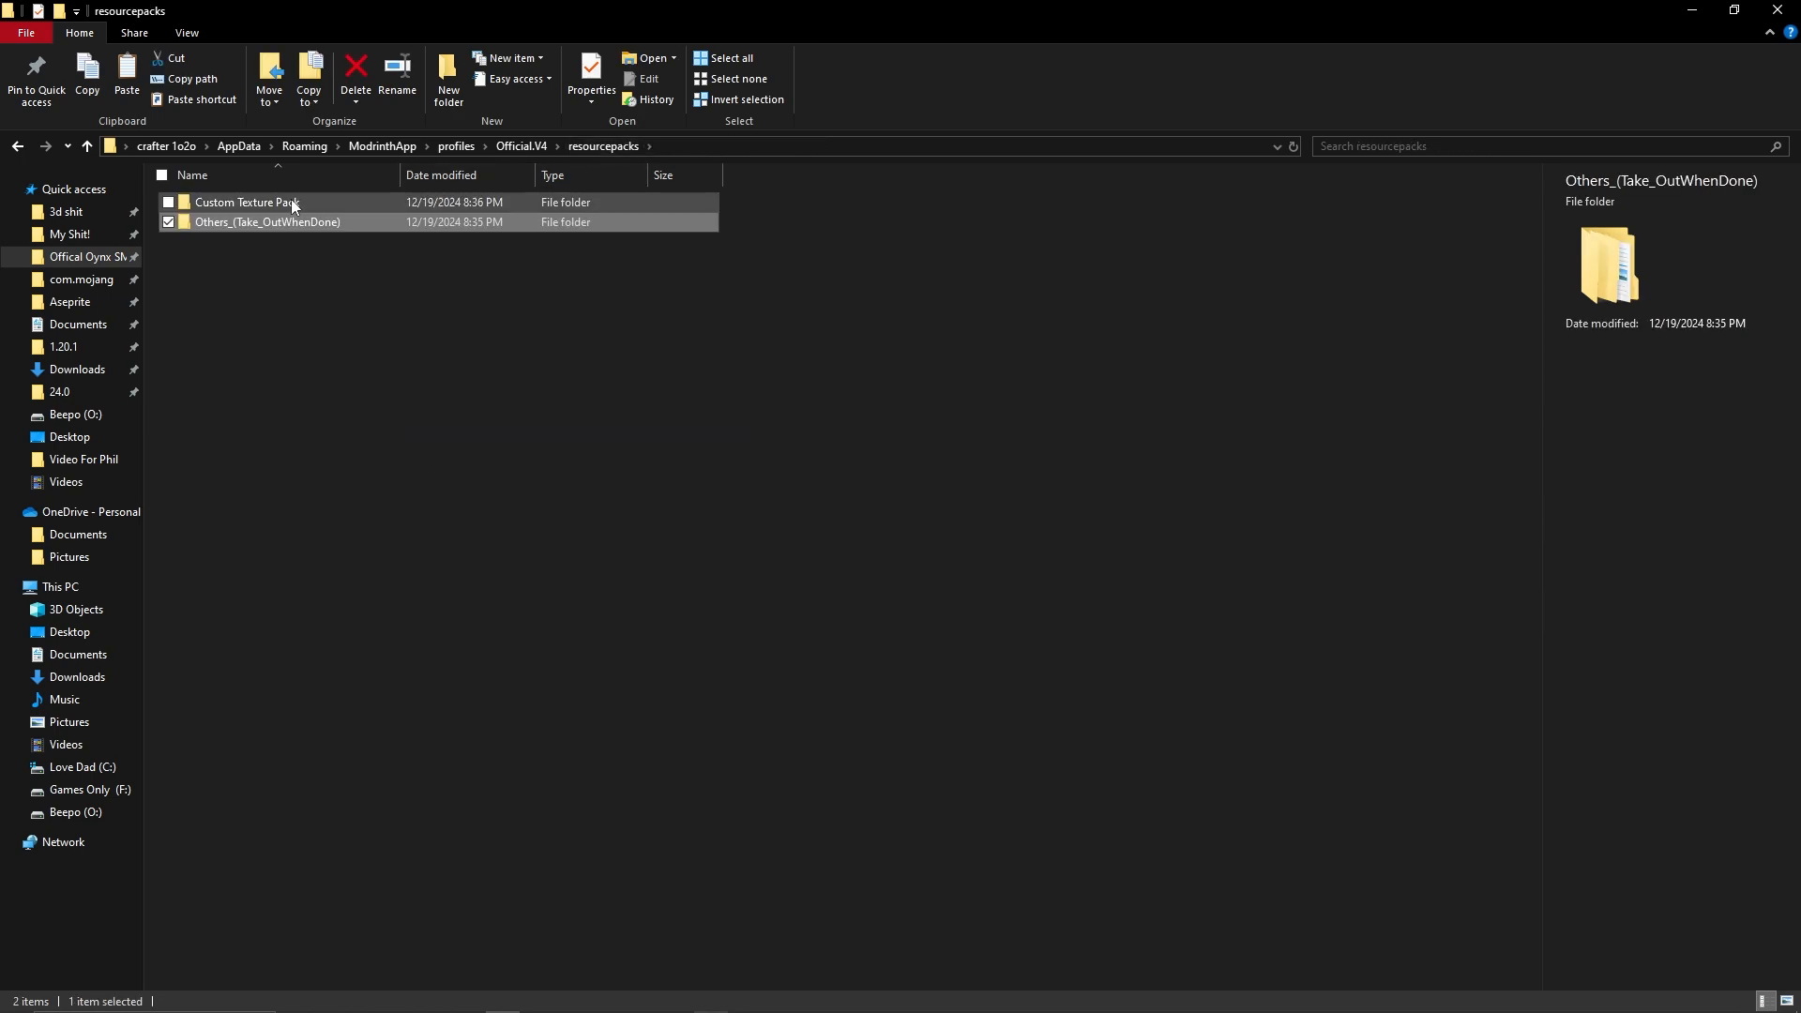
double_click(291, 201)
right_click(371, 320)
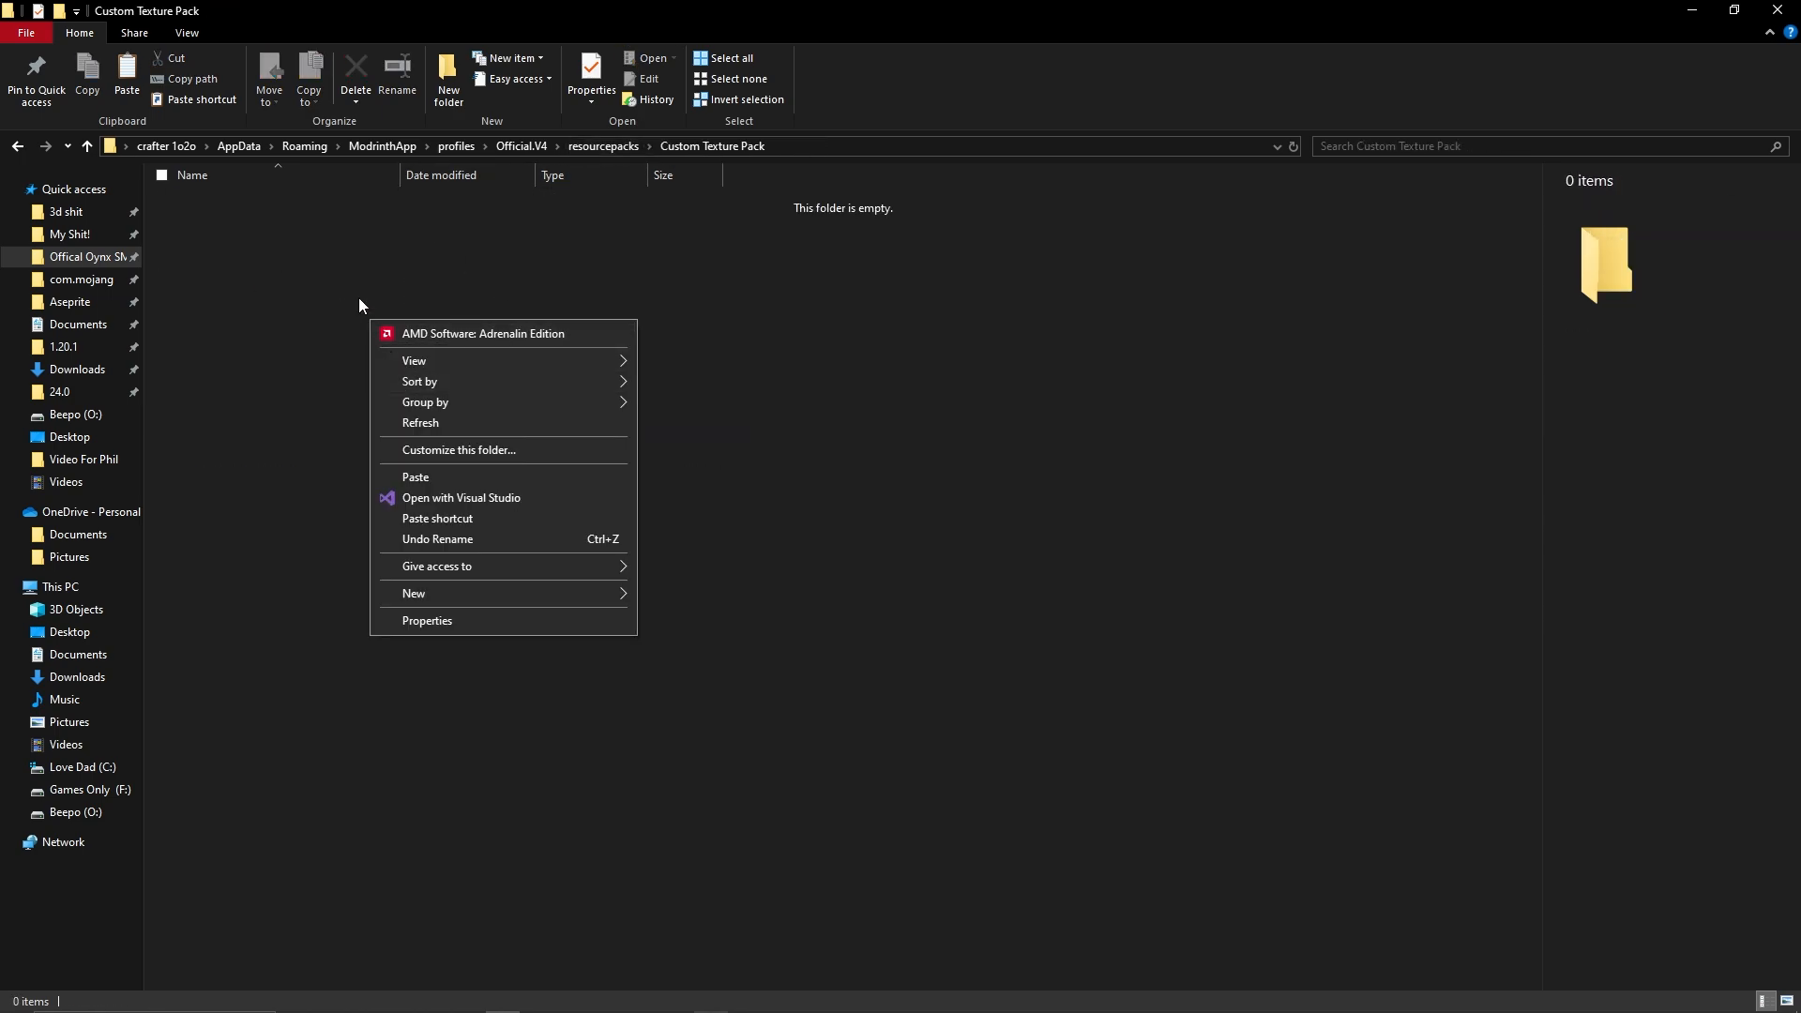
left_click(311, 476)
key("ctrl+v")
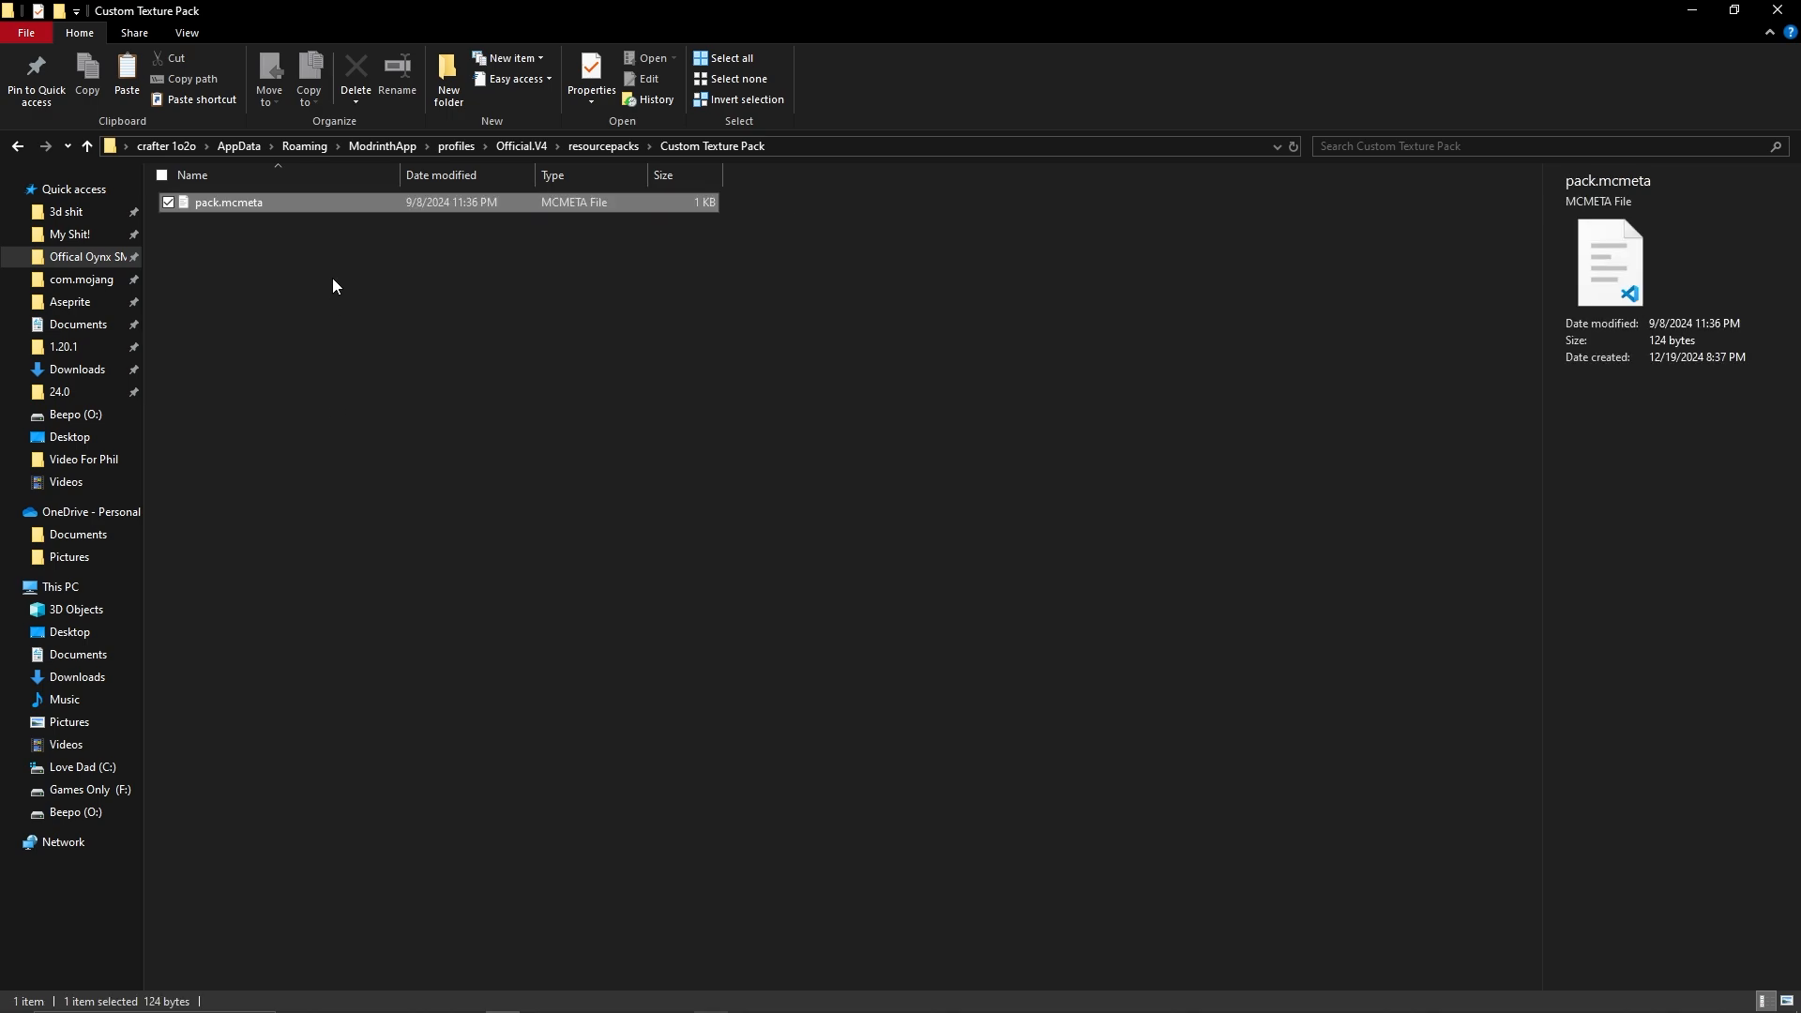
left_click(332, 218)
Try to make a pack.mcmeta file by renaming a new text document, and delete that document.
right_click(348, 373)
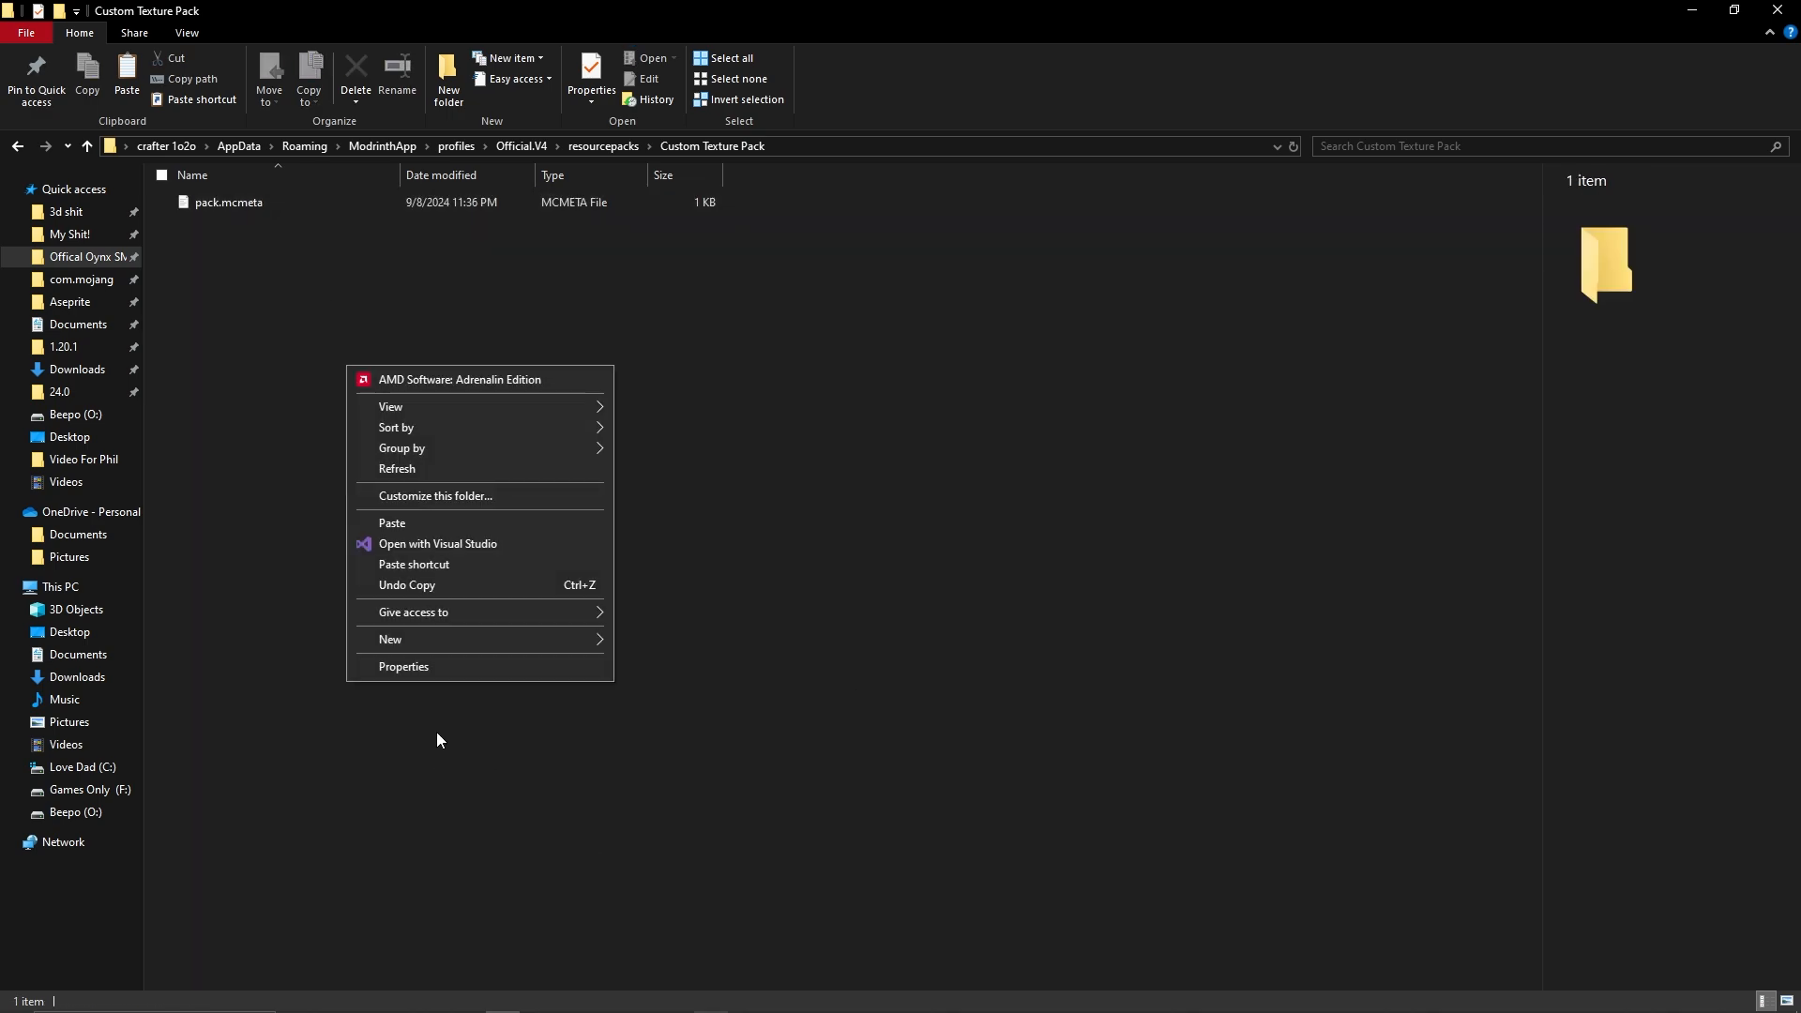
mouse_move(429, 640)
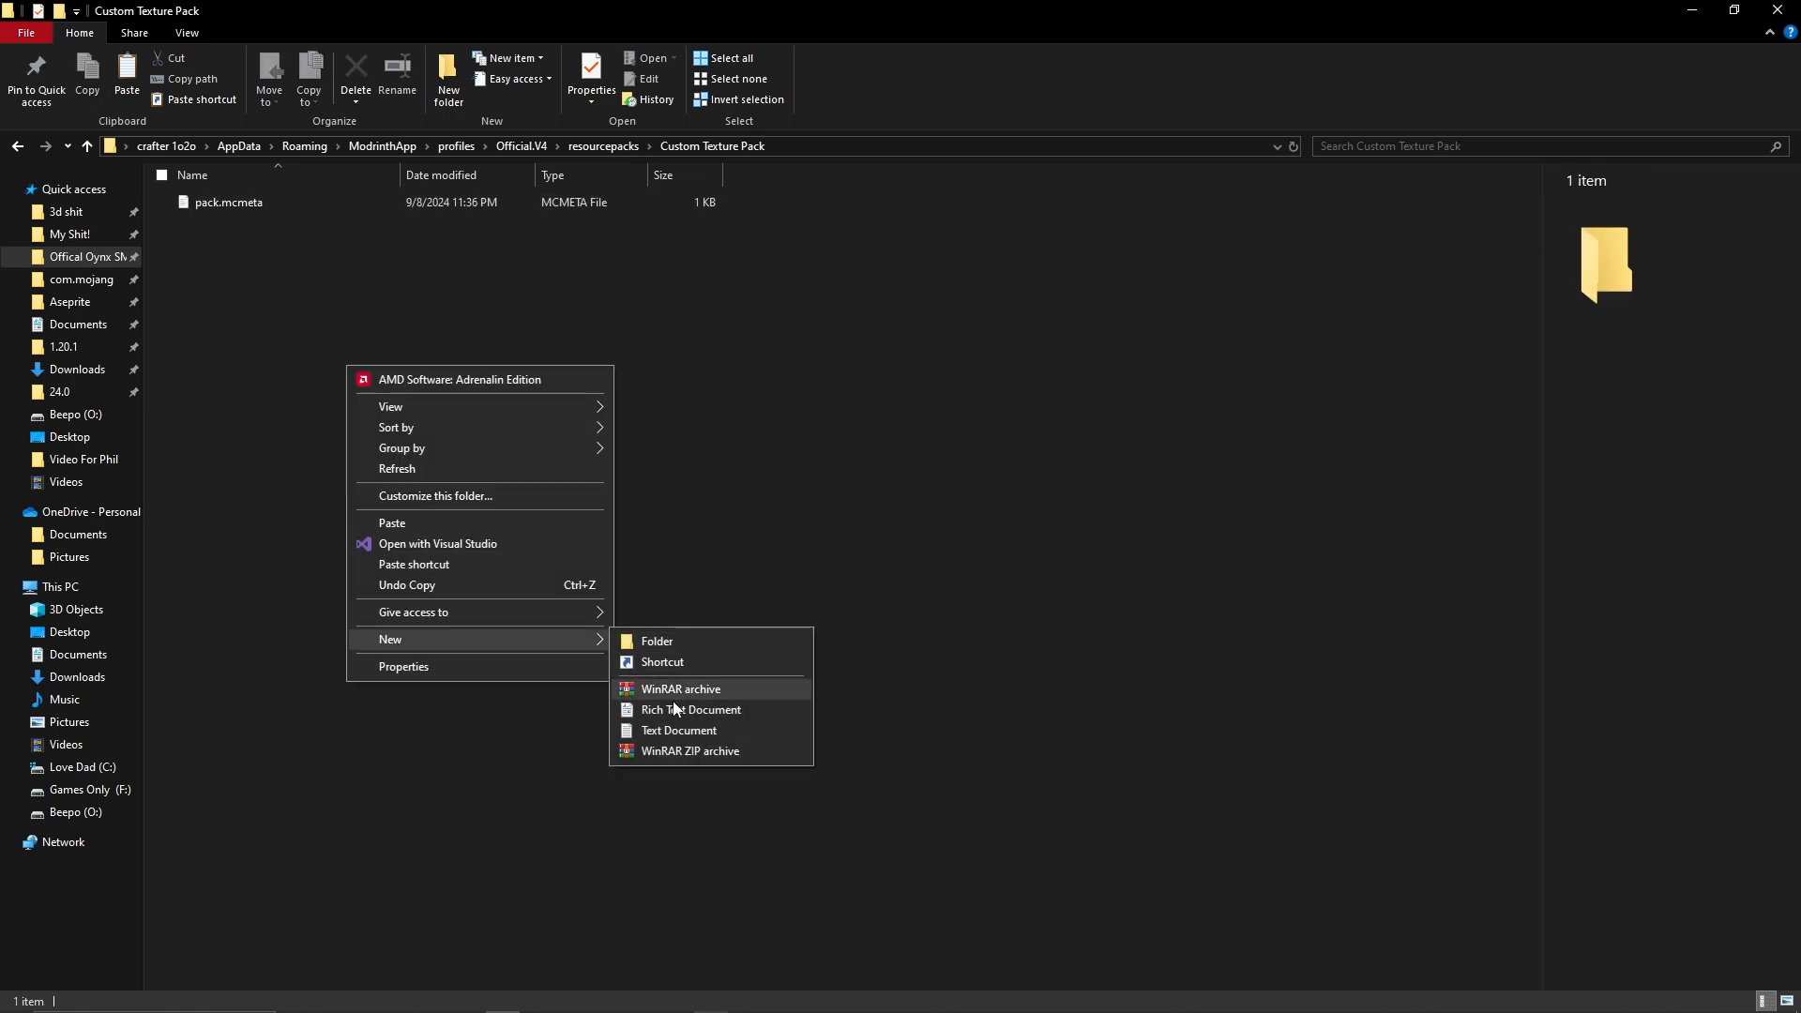
left_click(679, 731)
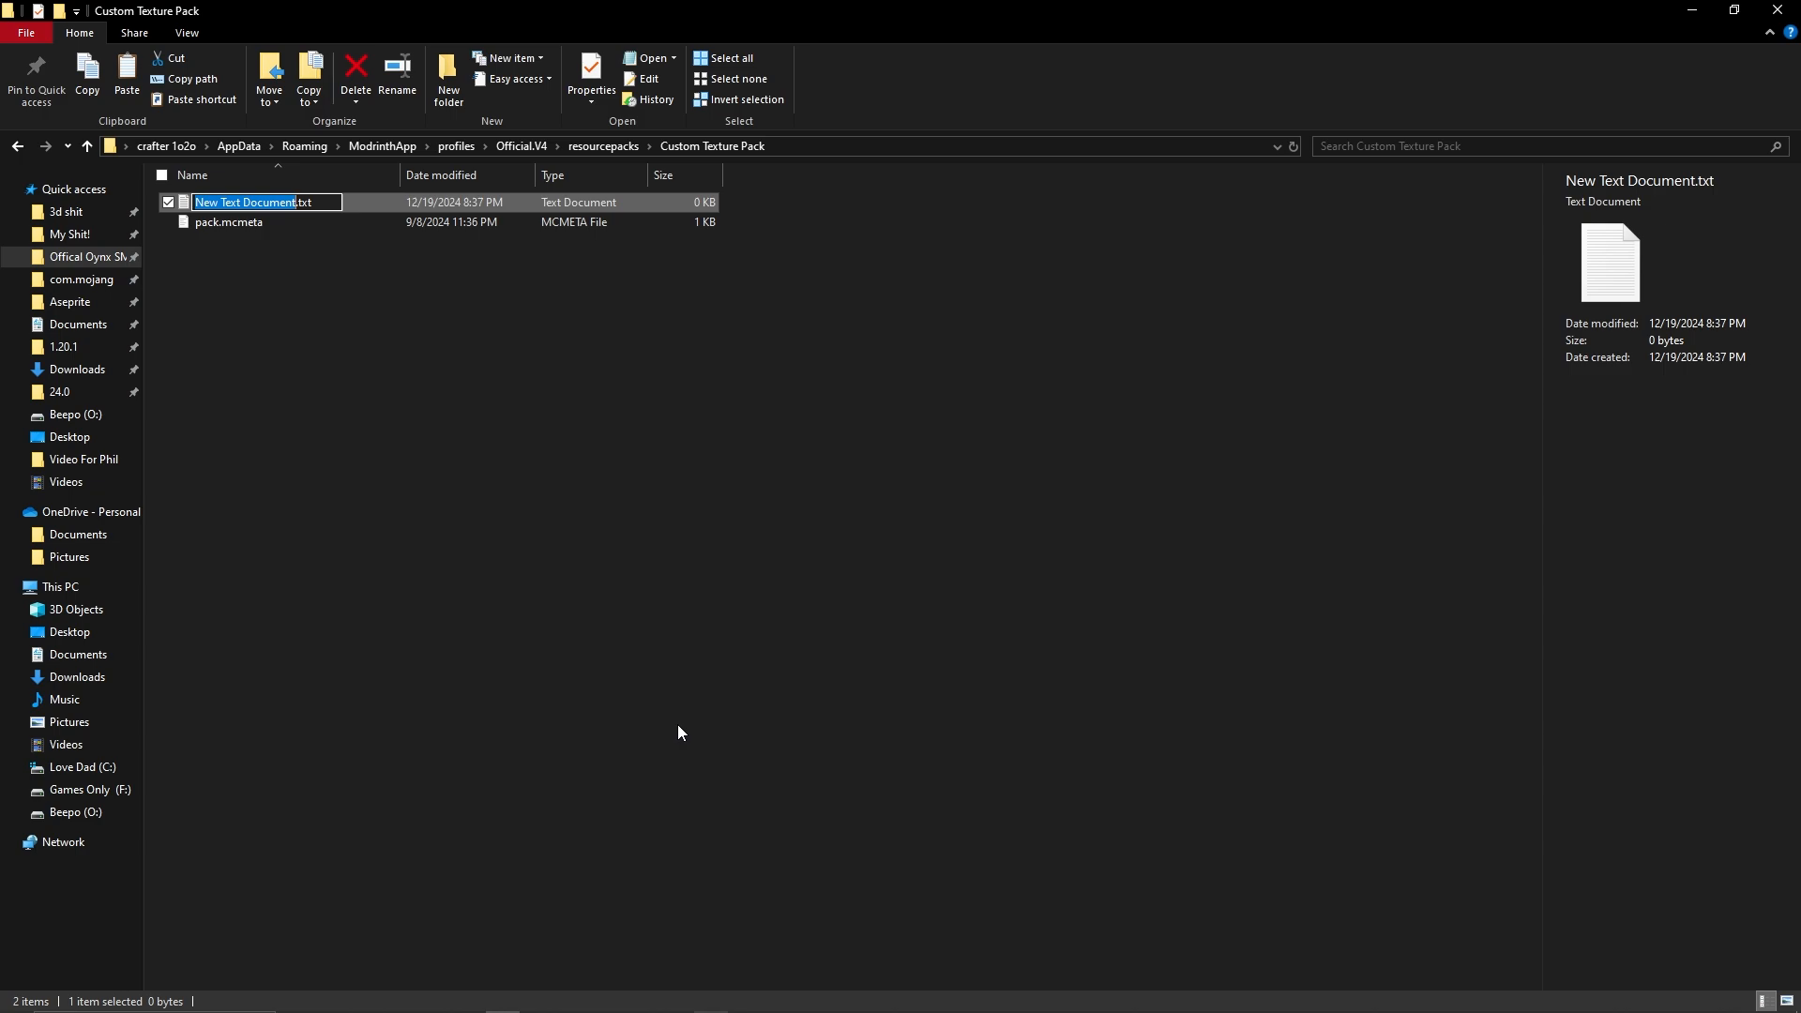
key("BackSpace")
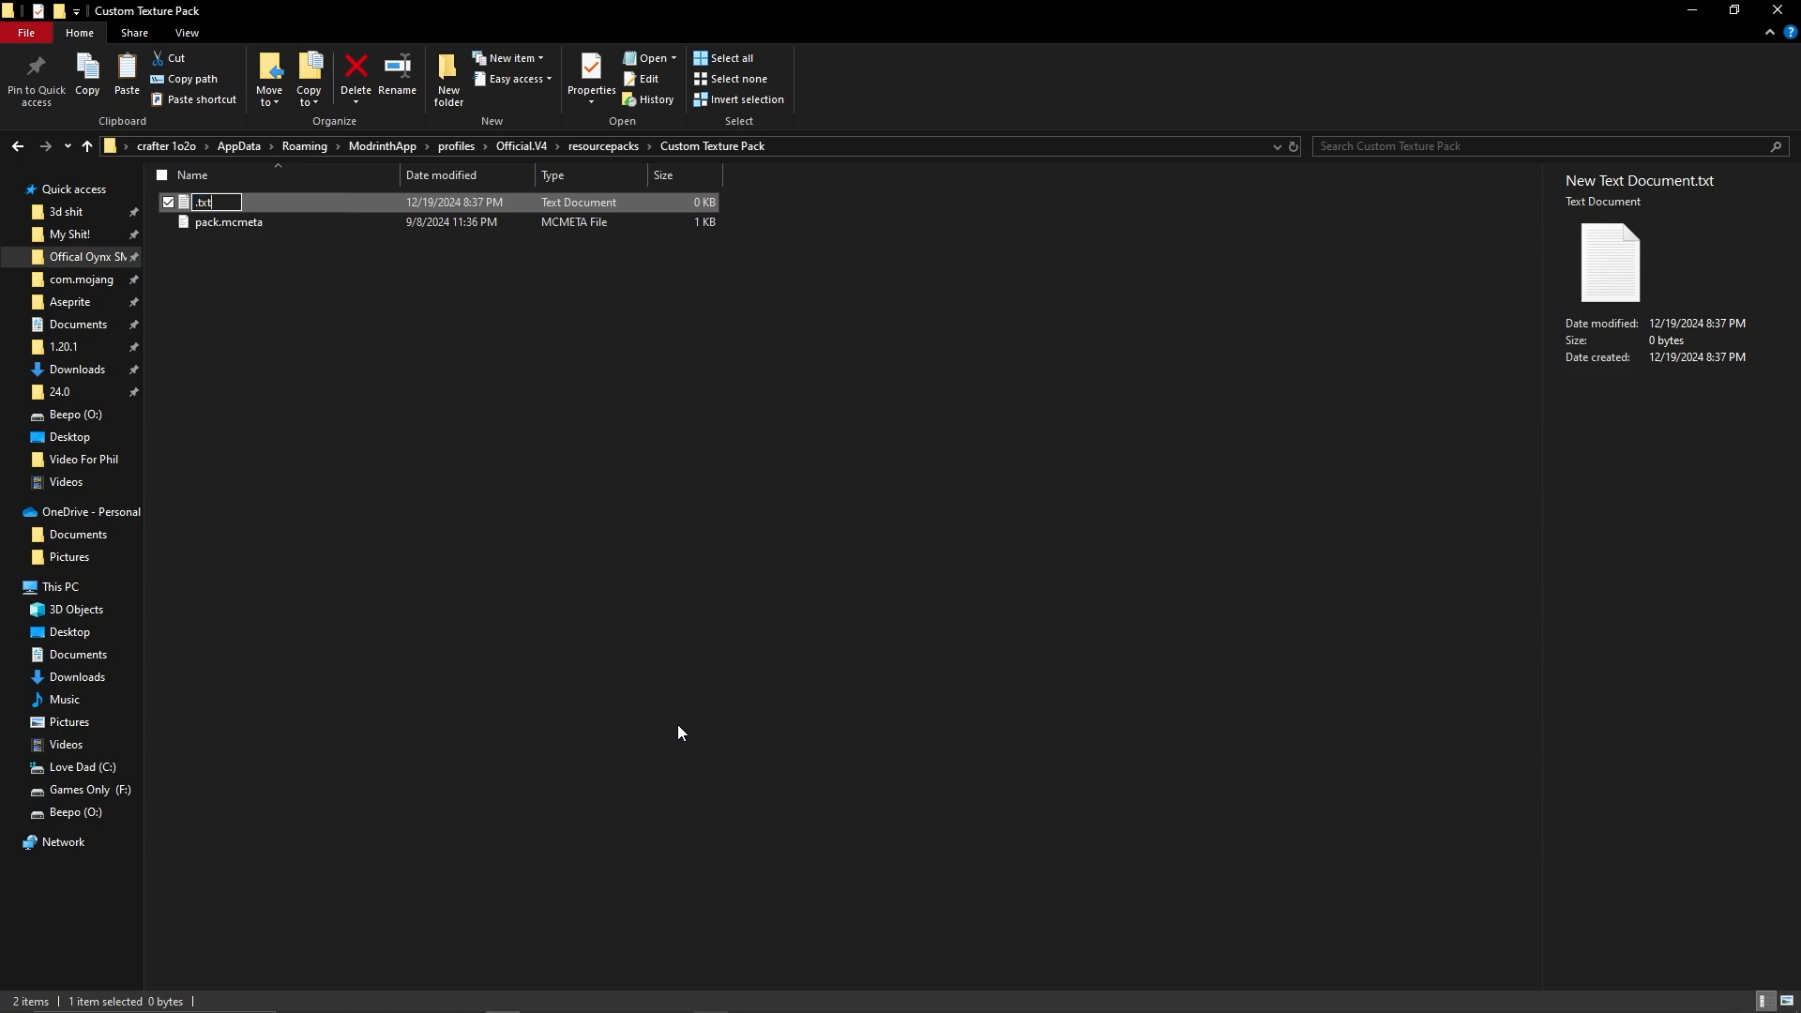
key("BackSpace")
key("BackSpace")
key("BackSpace")
key("BackSpace")
type("pack")
key("BackSpace")
type(".mcmeta")
key("Return")
key("Return")
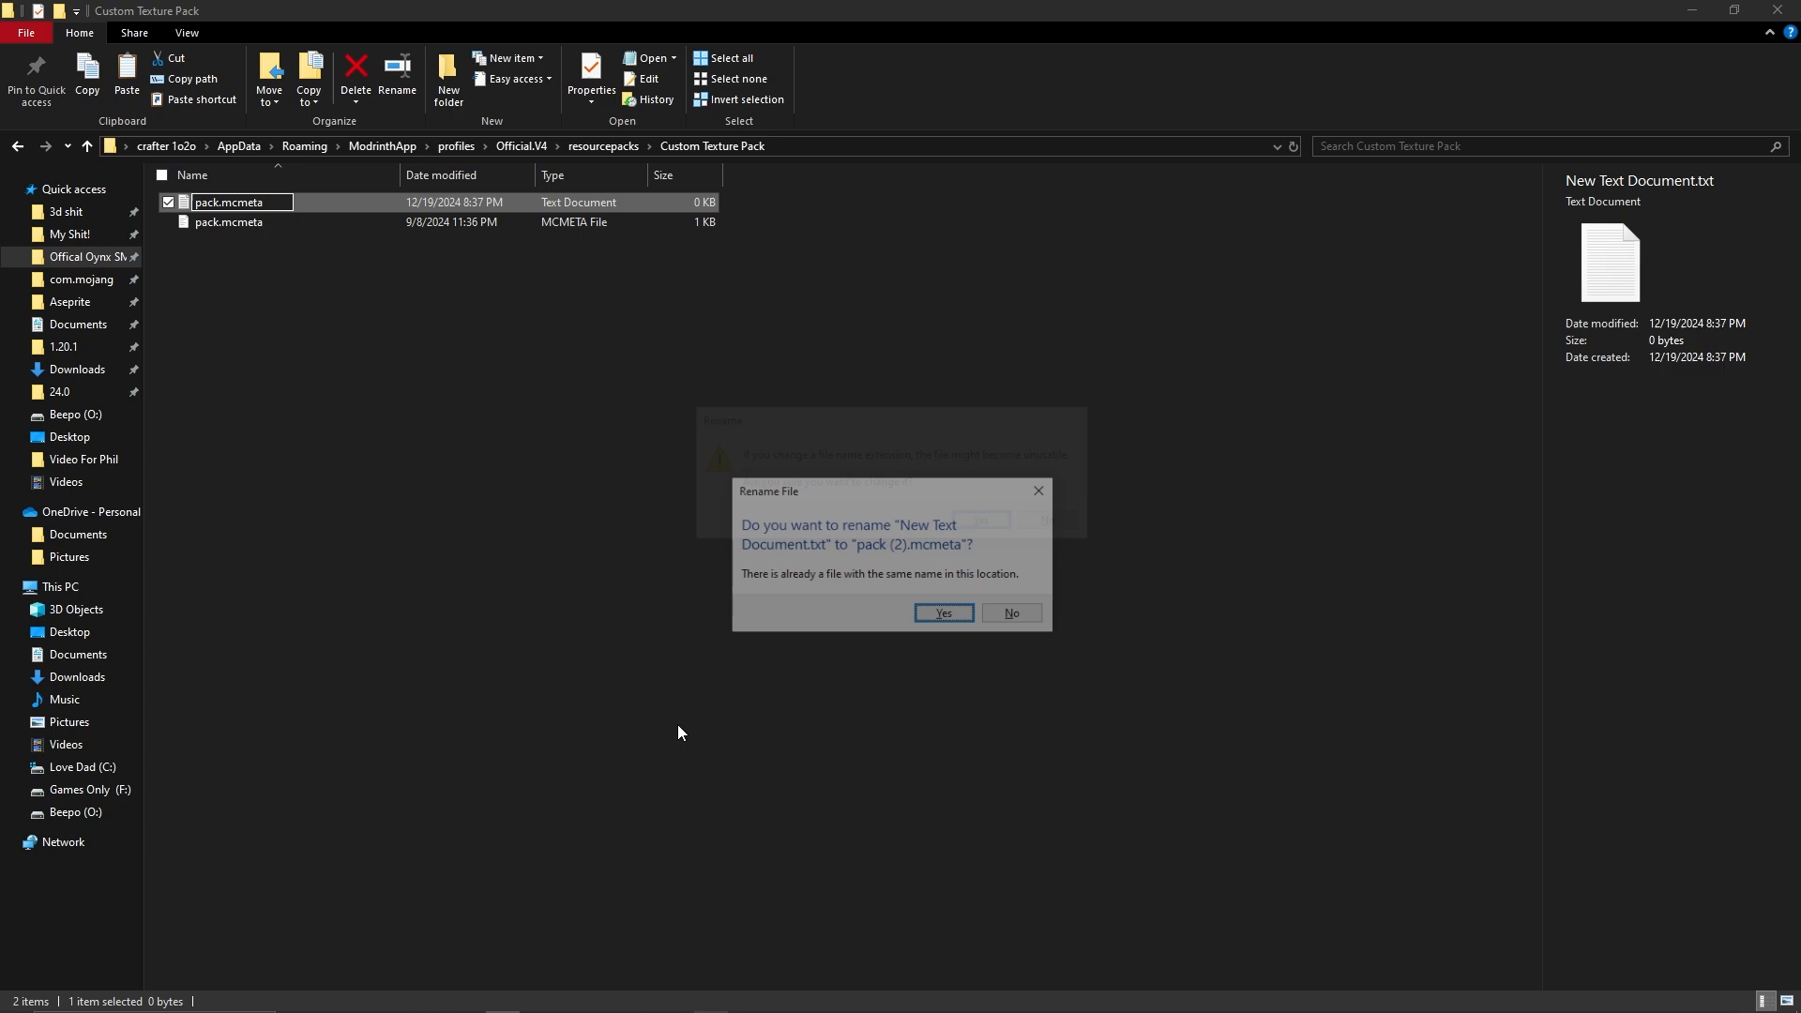
key("Tab")
key("Return")
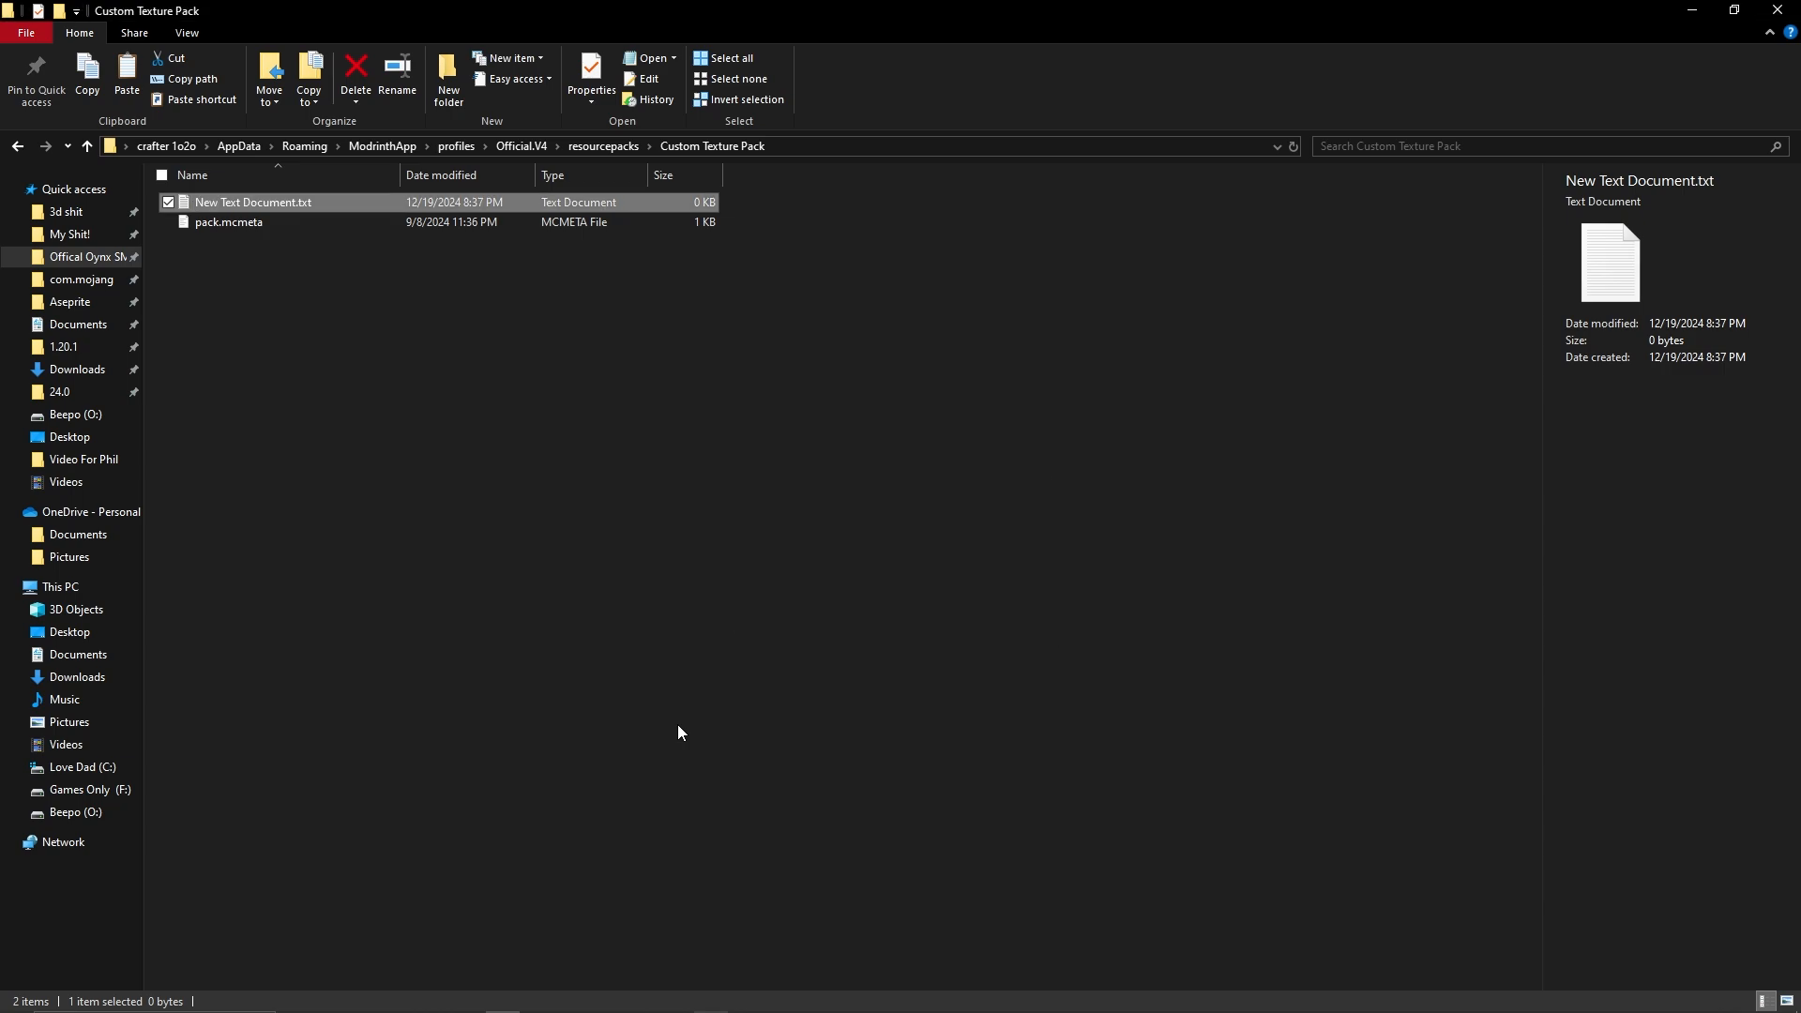
key("Delete")
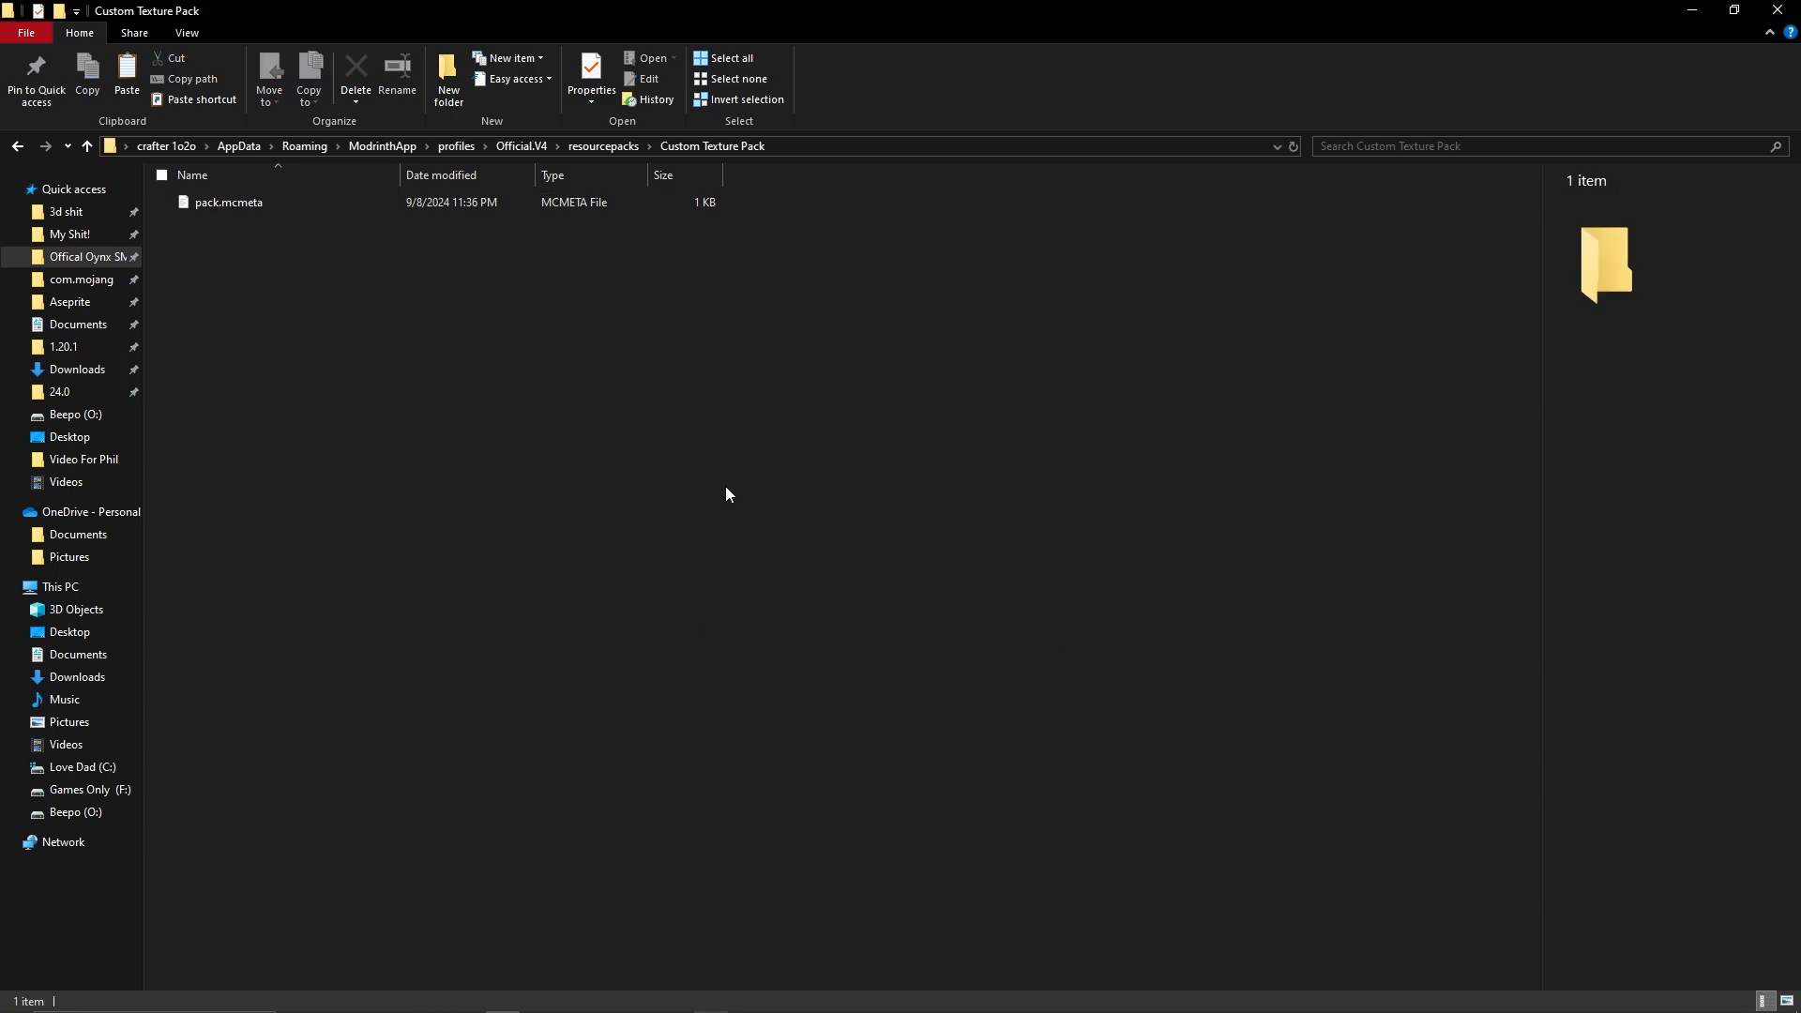
Open the Custom Texture Pack folder's pack.mcmeta in Visual Studio Code and clear the description text between its quotes.
key("Return")
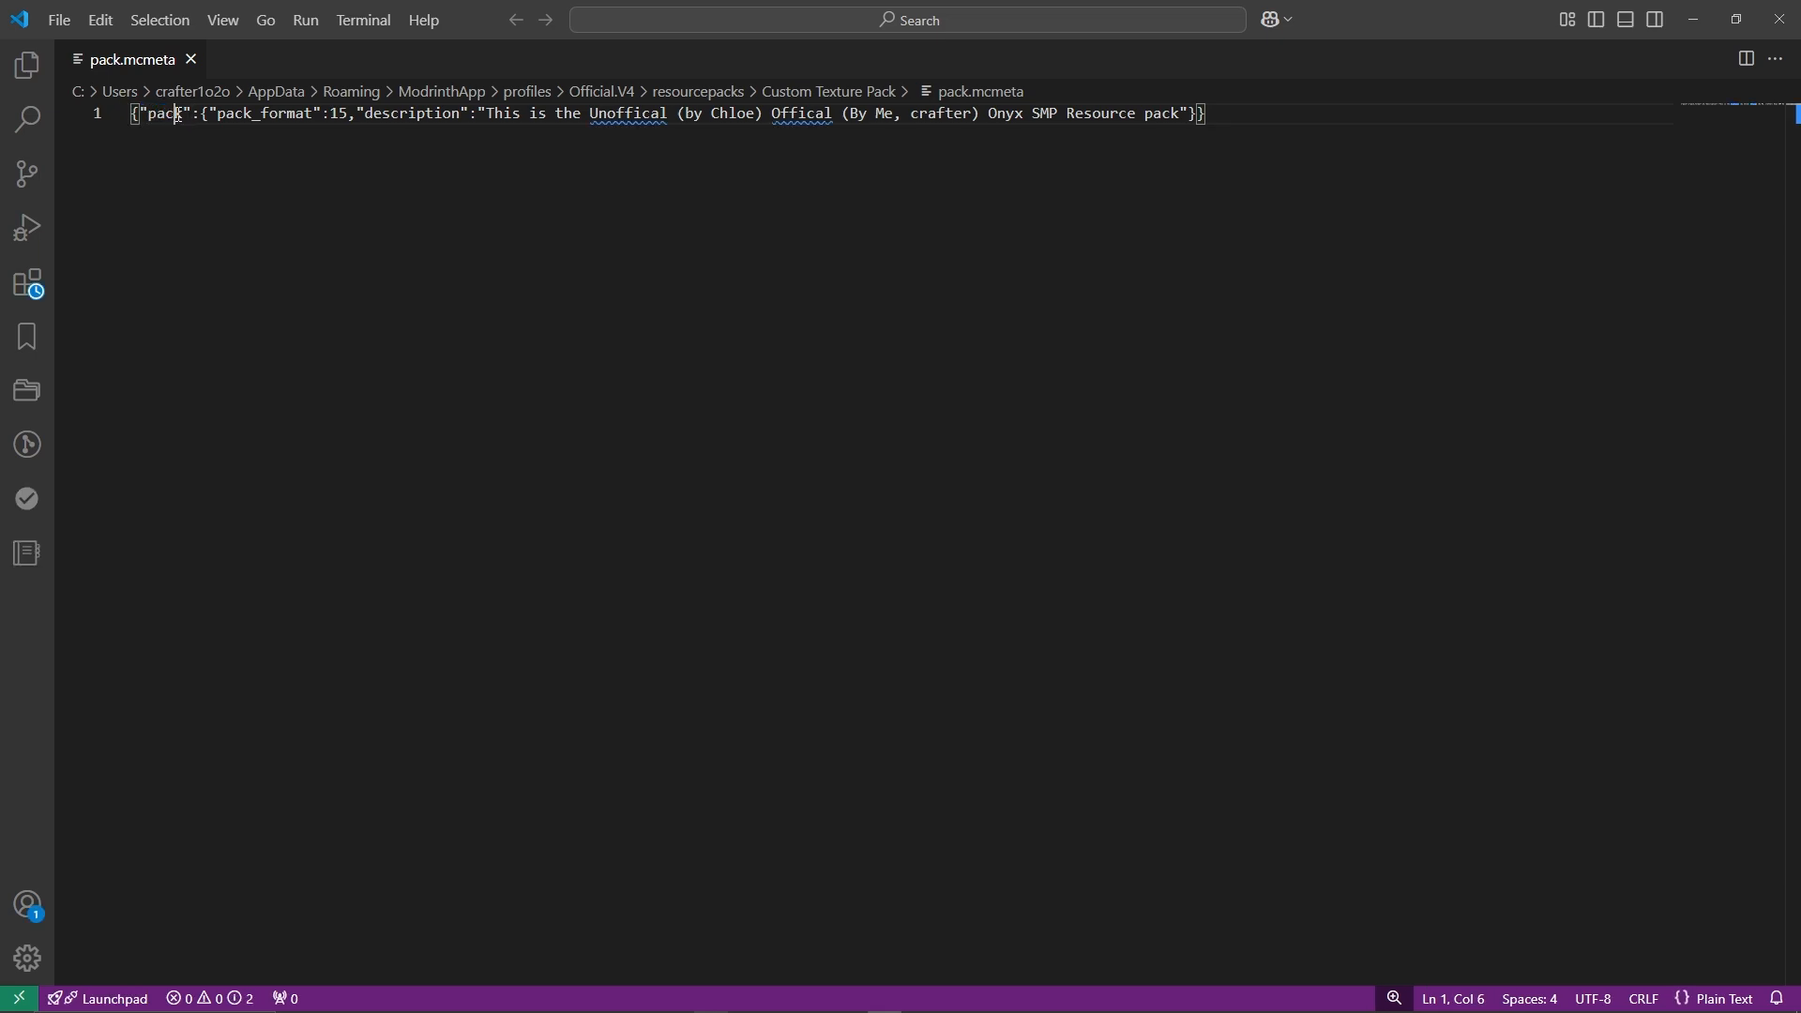
left_click(185, 114)
left_click(192, 114)
left_click_drag(482, 113, 1181, 113)
key("BackSpace")
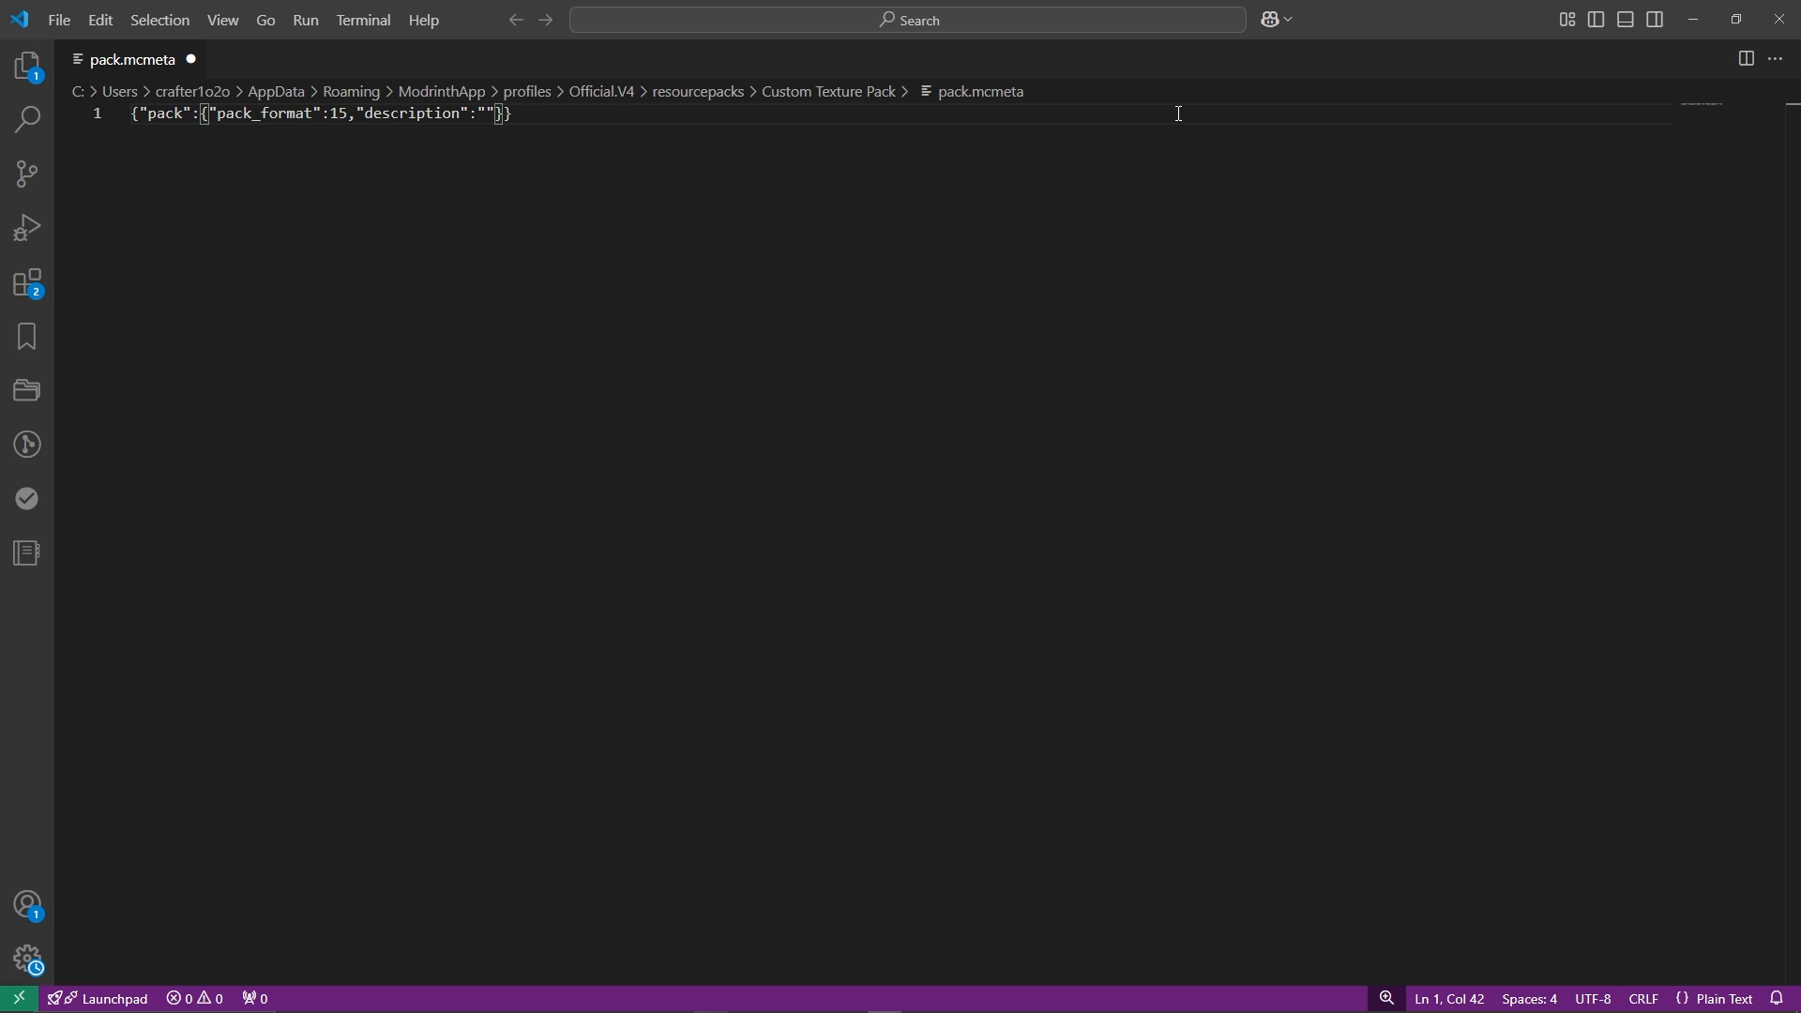
Enter "Custom Texture Pack for Video" as the pack's description value.
type("Custome")
key("BackSpace")
key("BackSpace")
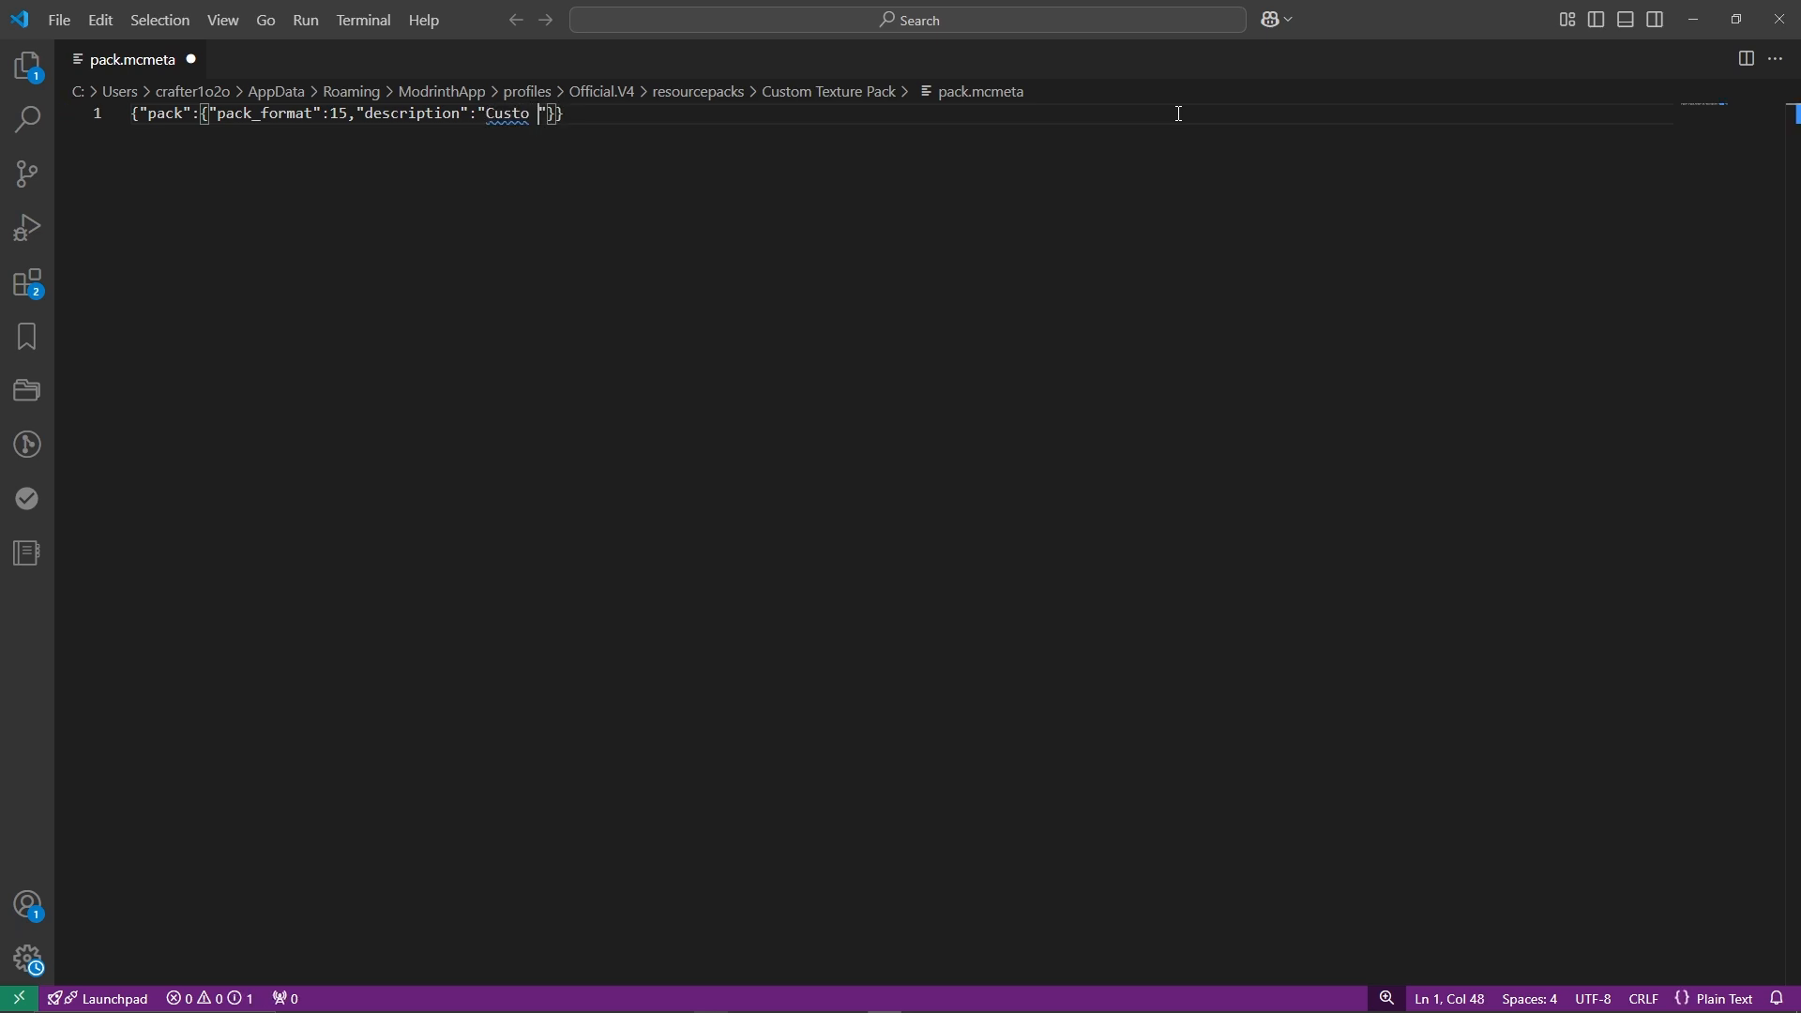
type("m")
type(" Text")
type("ure PAcl")
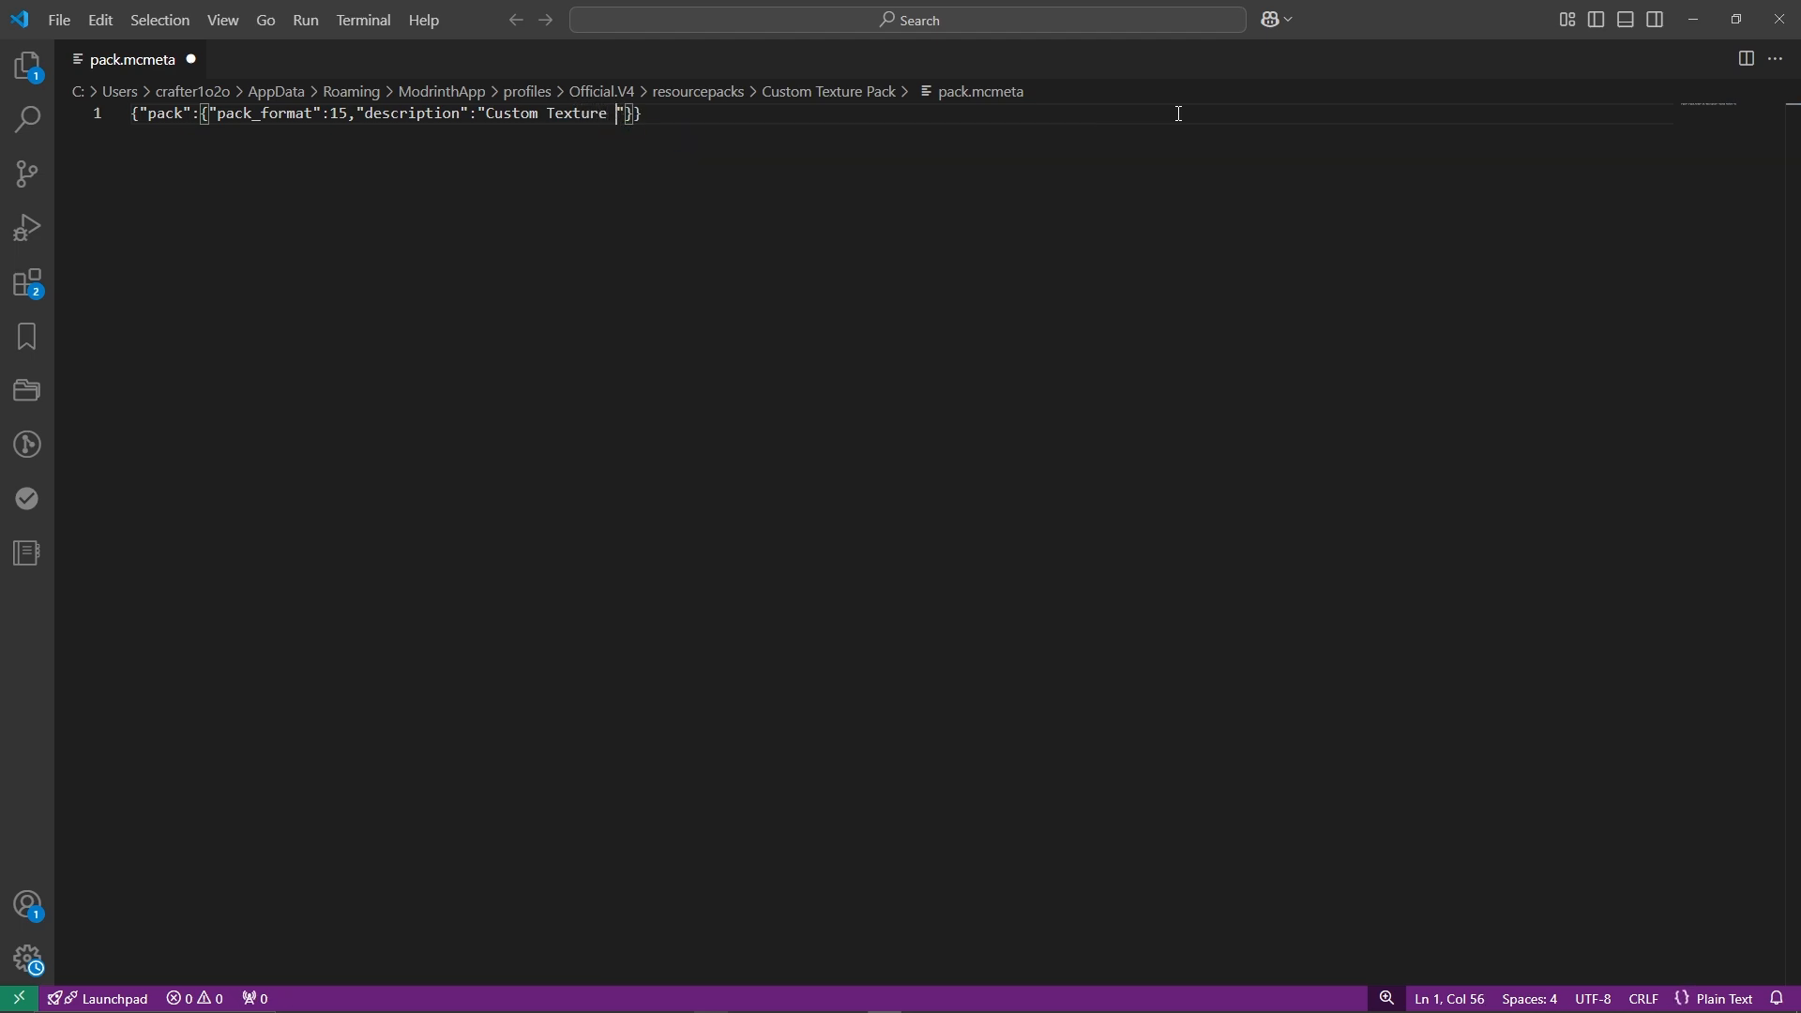
key("BackSpace")
key("BackSpace")
key("BackSpace")
type("acl")
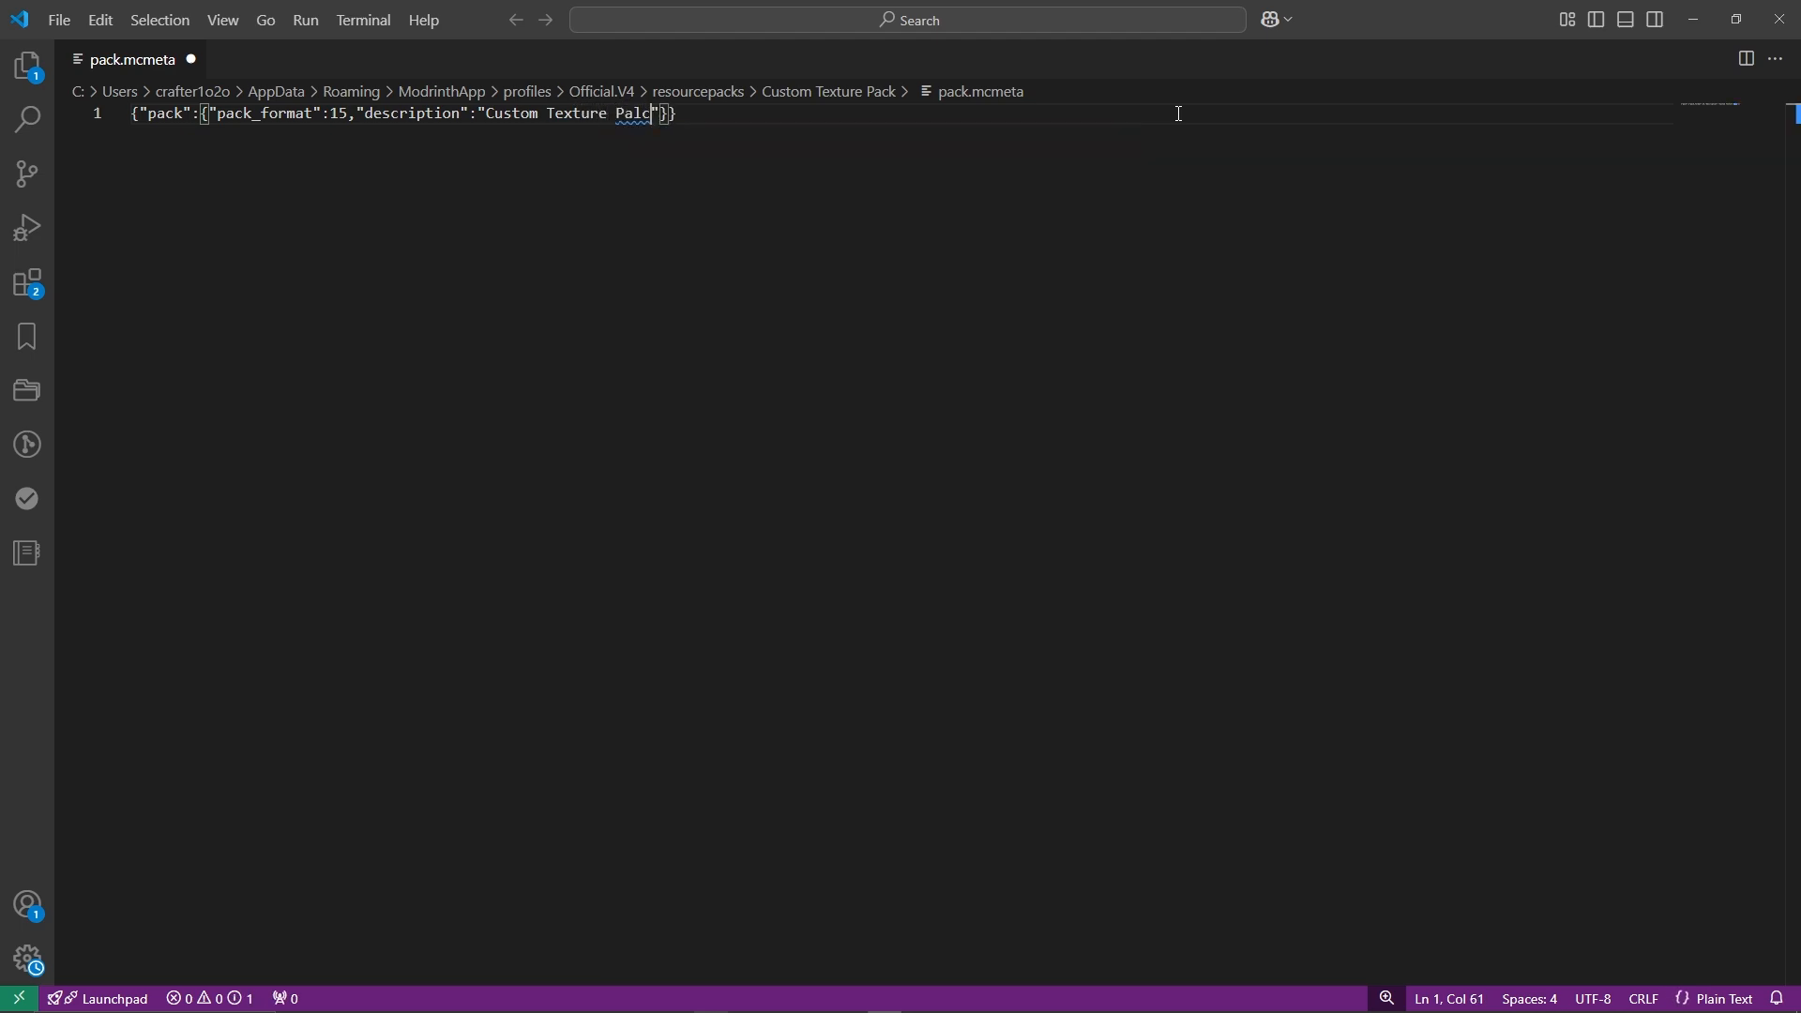
key("BackSpace")
key("BackSpace")
type("k for ")
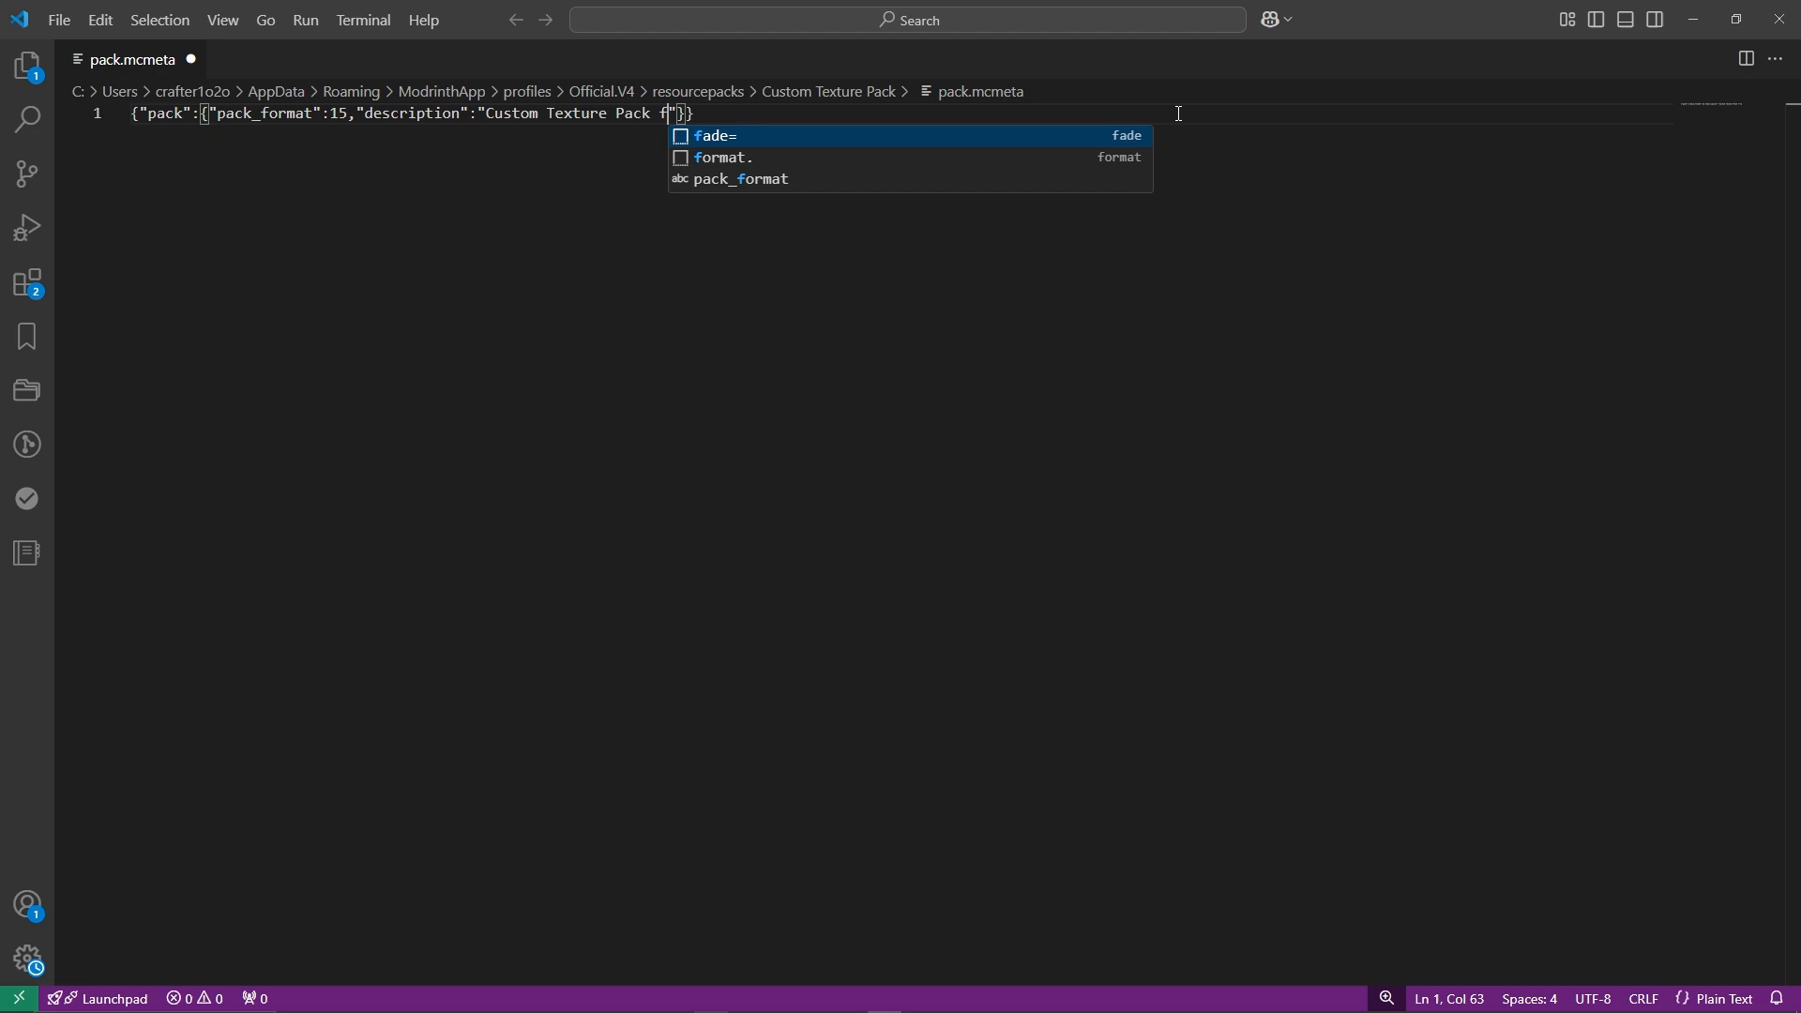
type("Video")
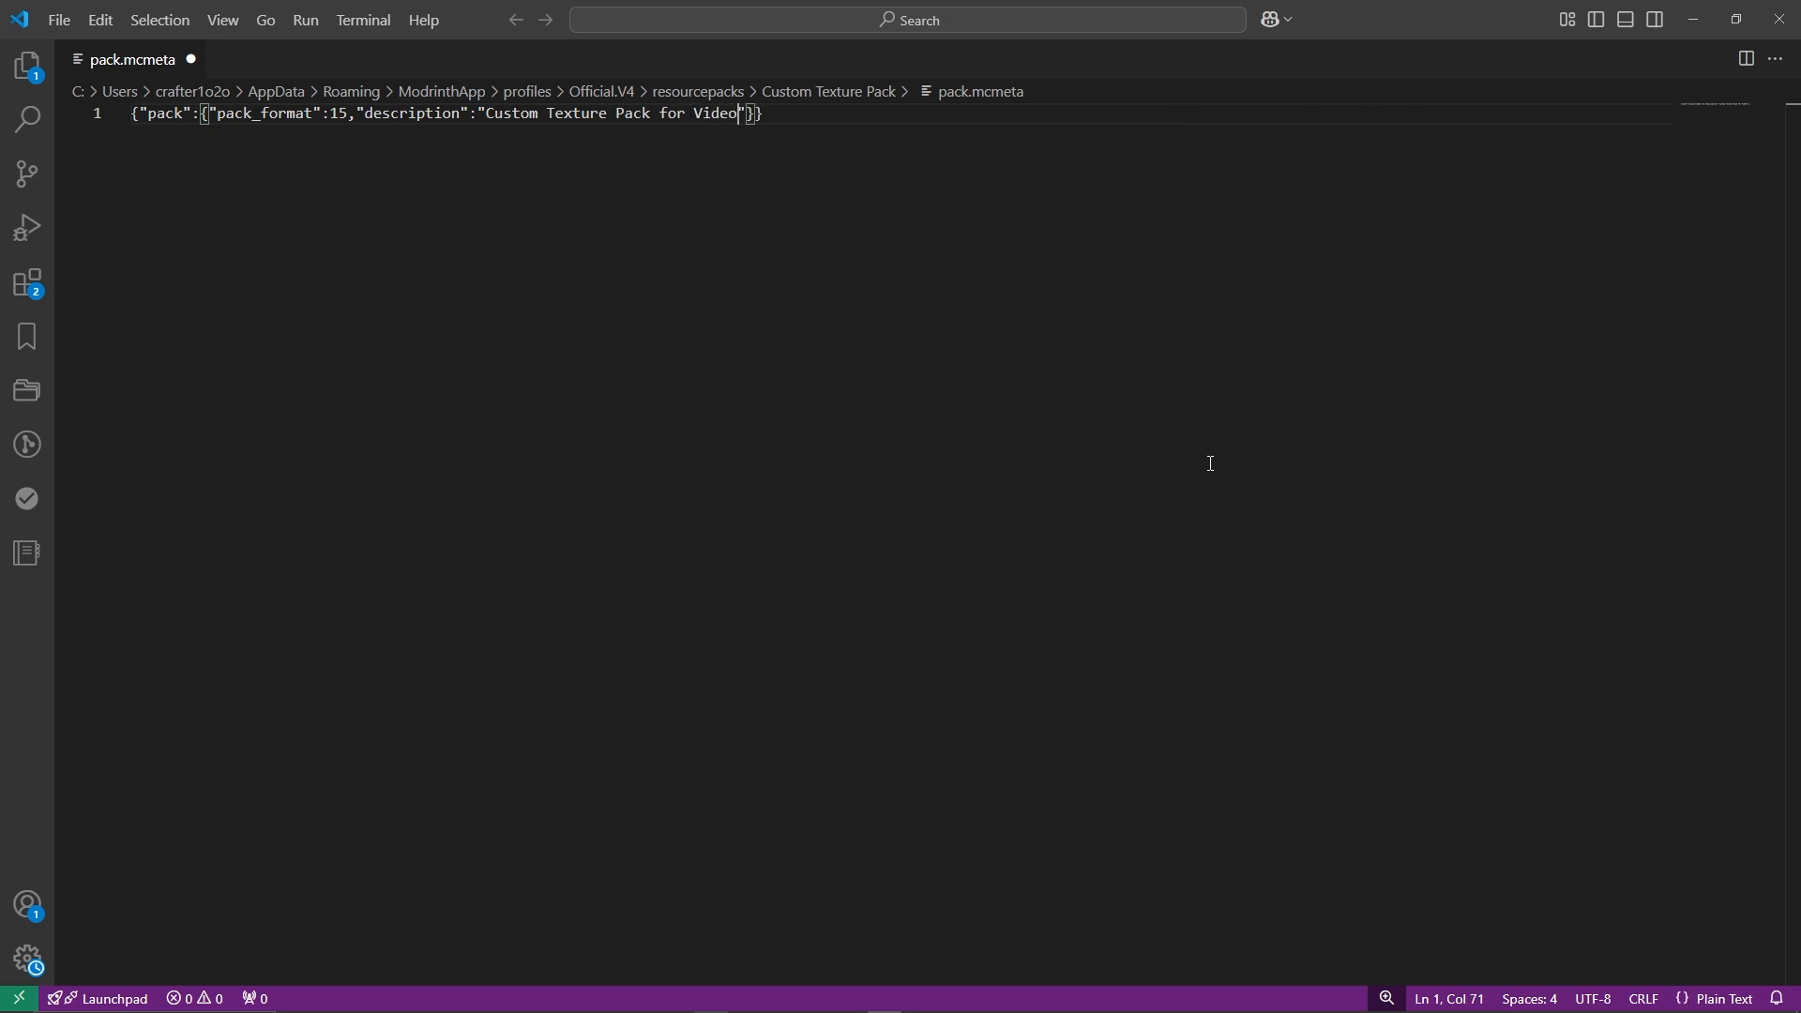
Save the edited pack.mcmeta file and close Visual Studio Code.
key("ctrl+s")
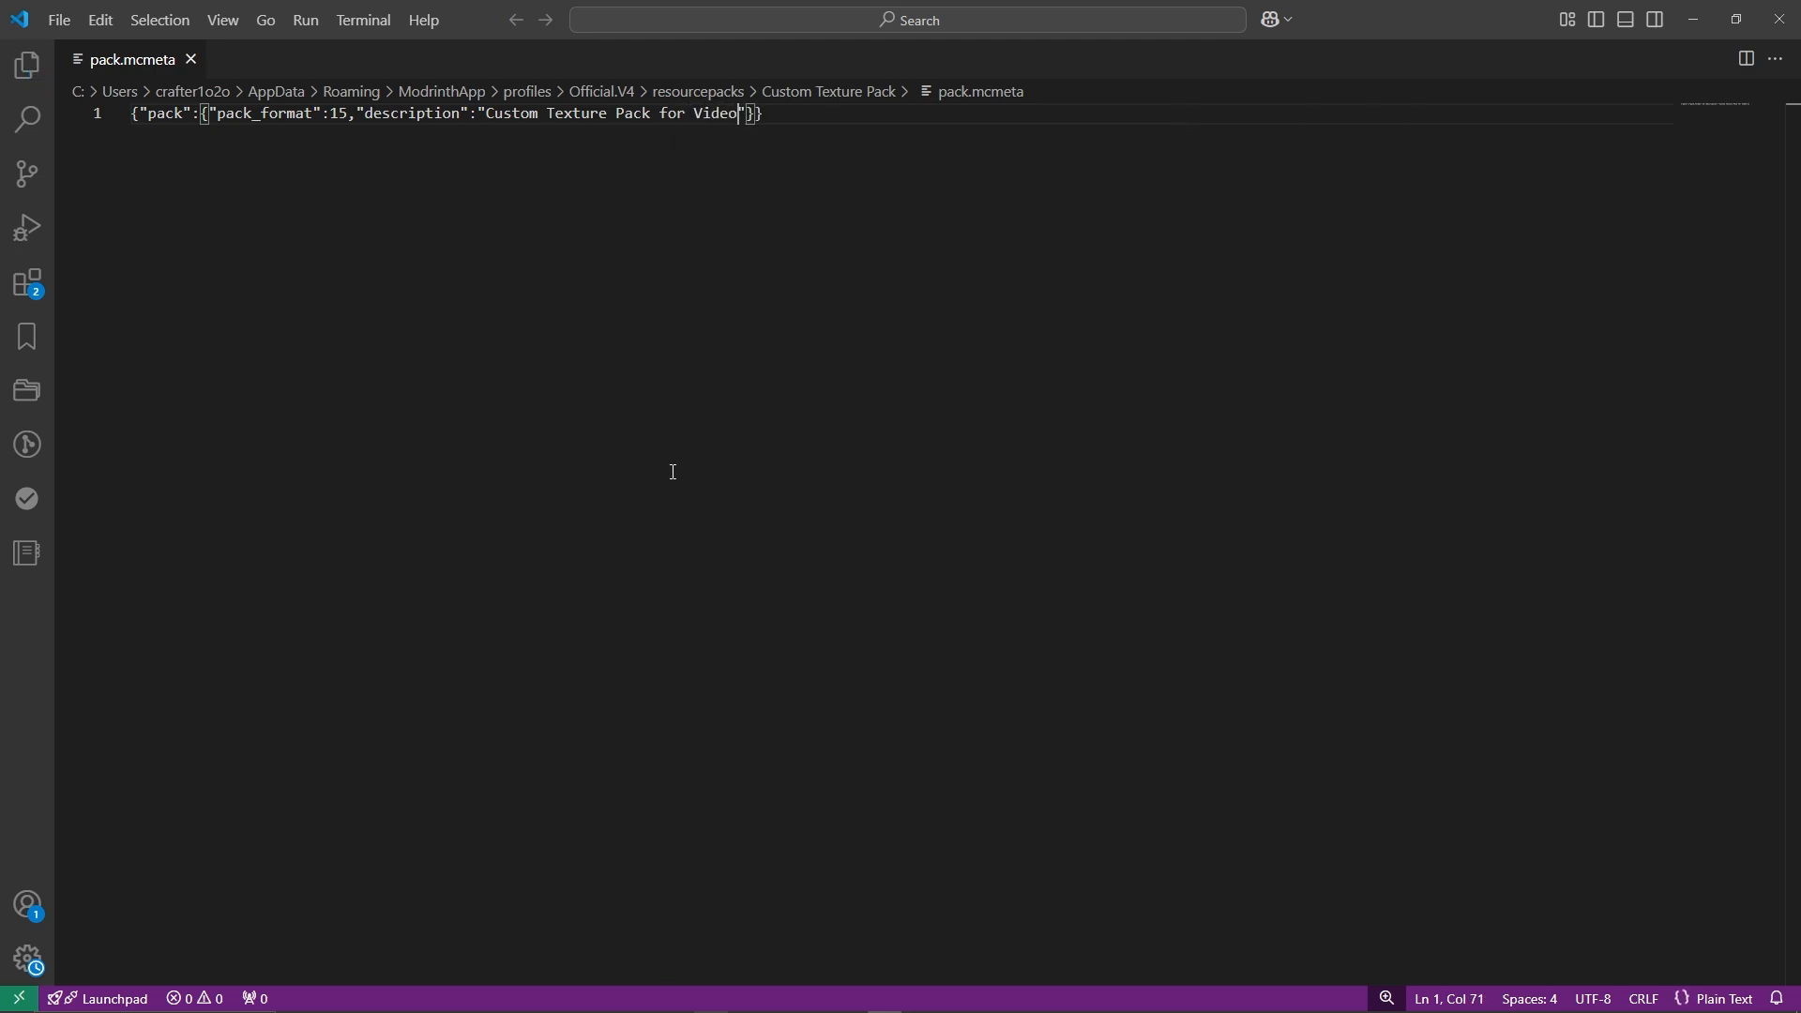
left_click(1778, 18)
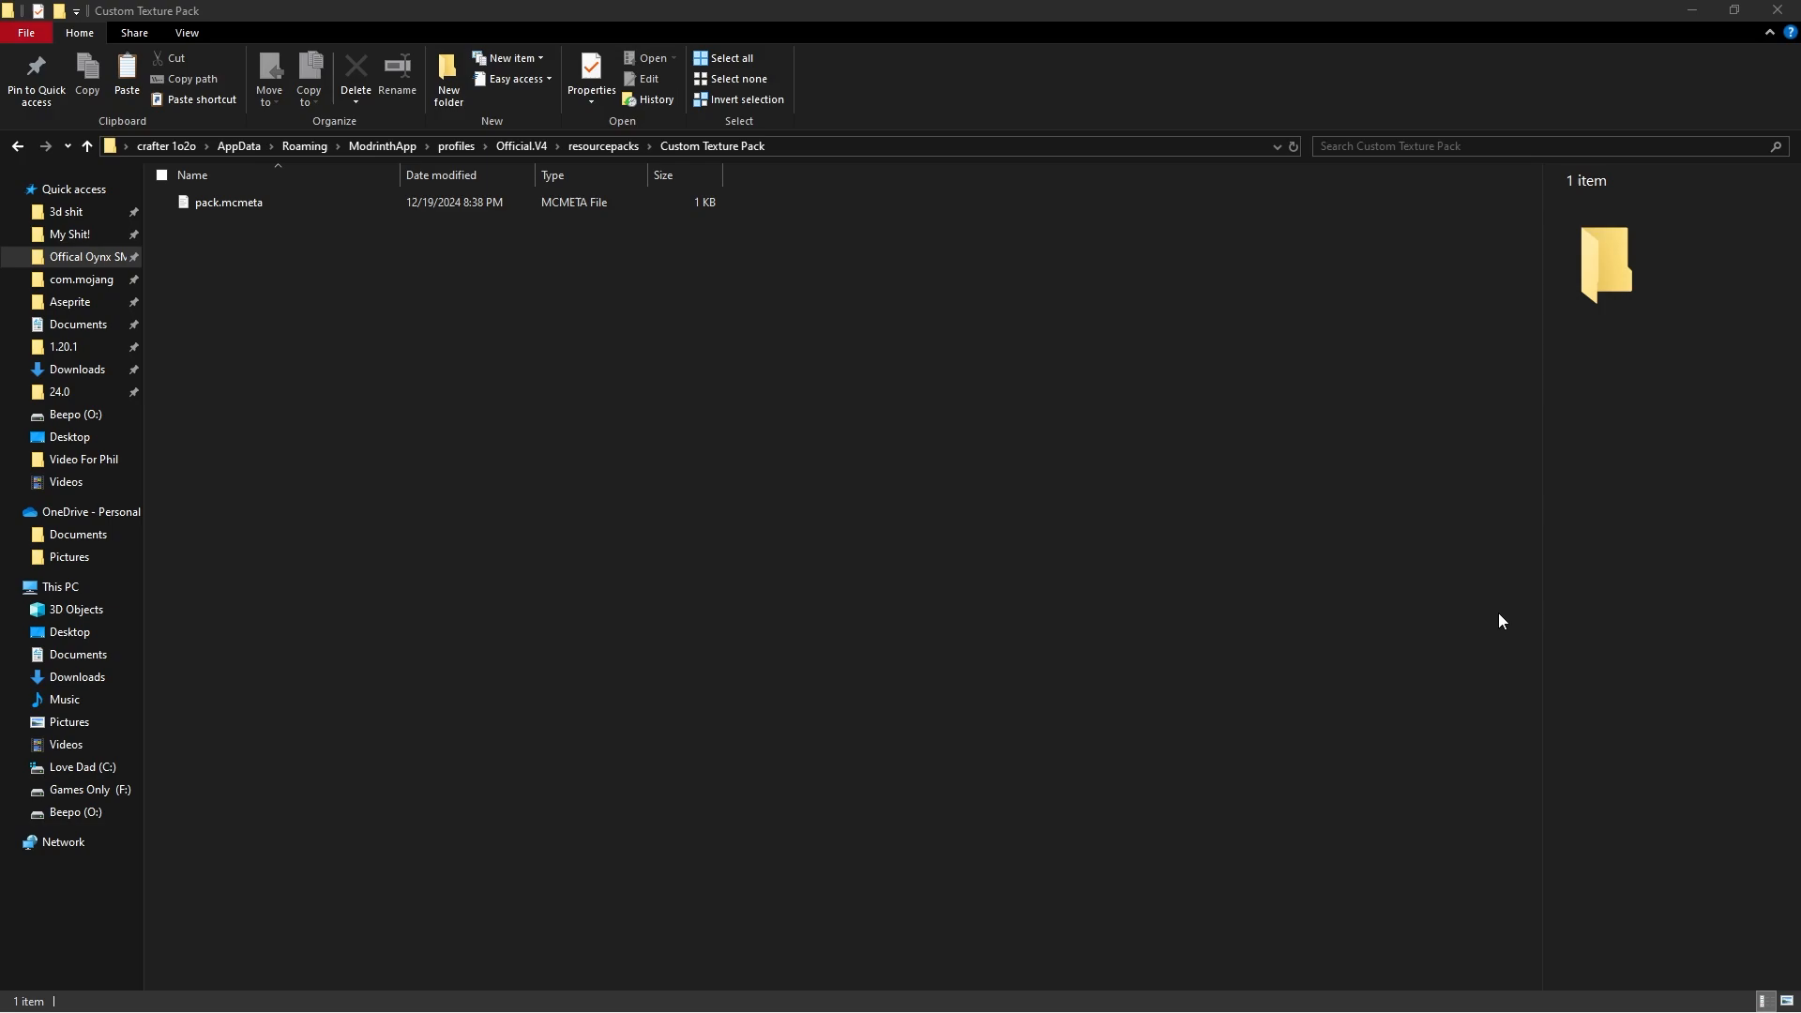
Create a folder named assets inside the Custom Texture Pack folder and open it.
right_click(925, 478)
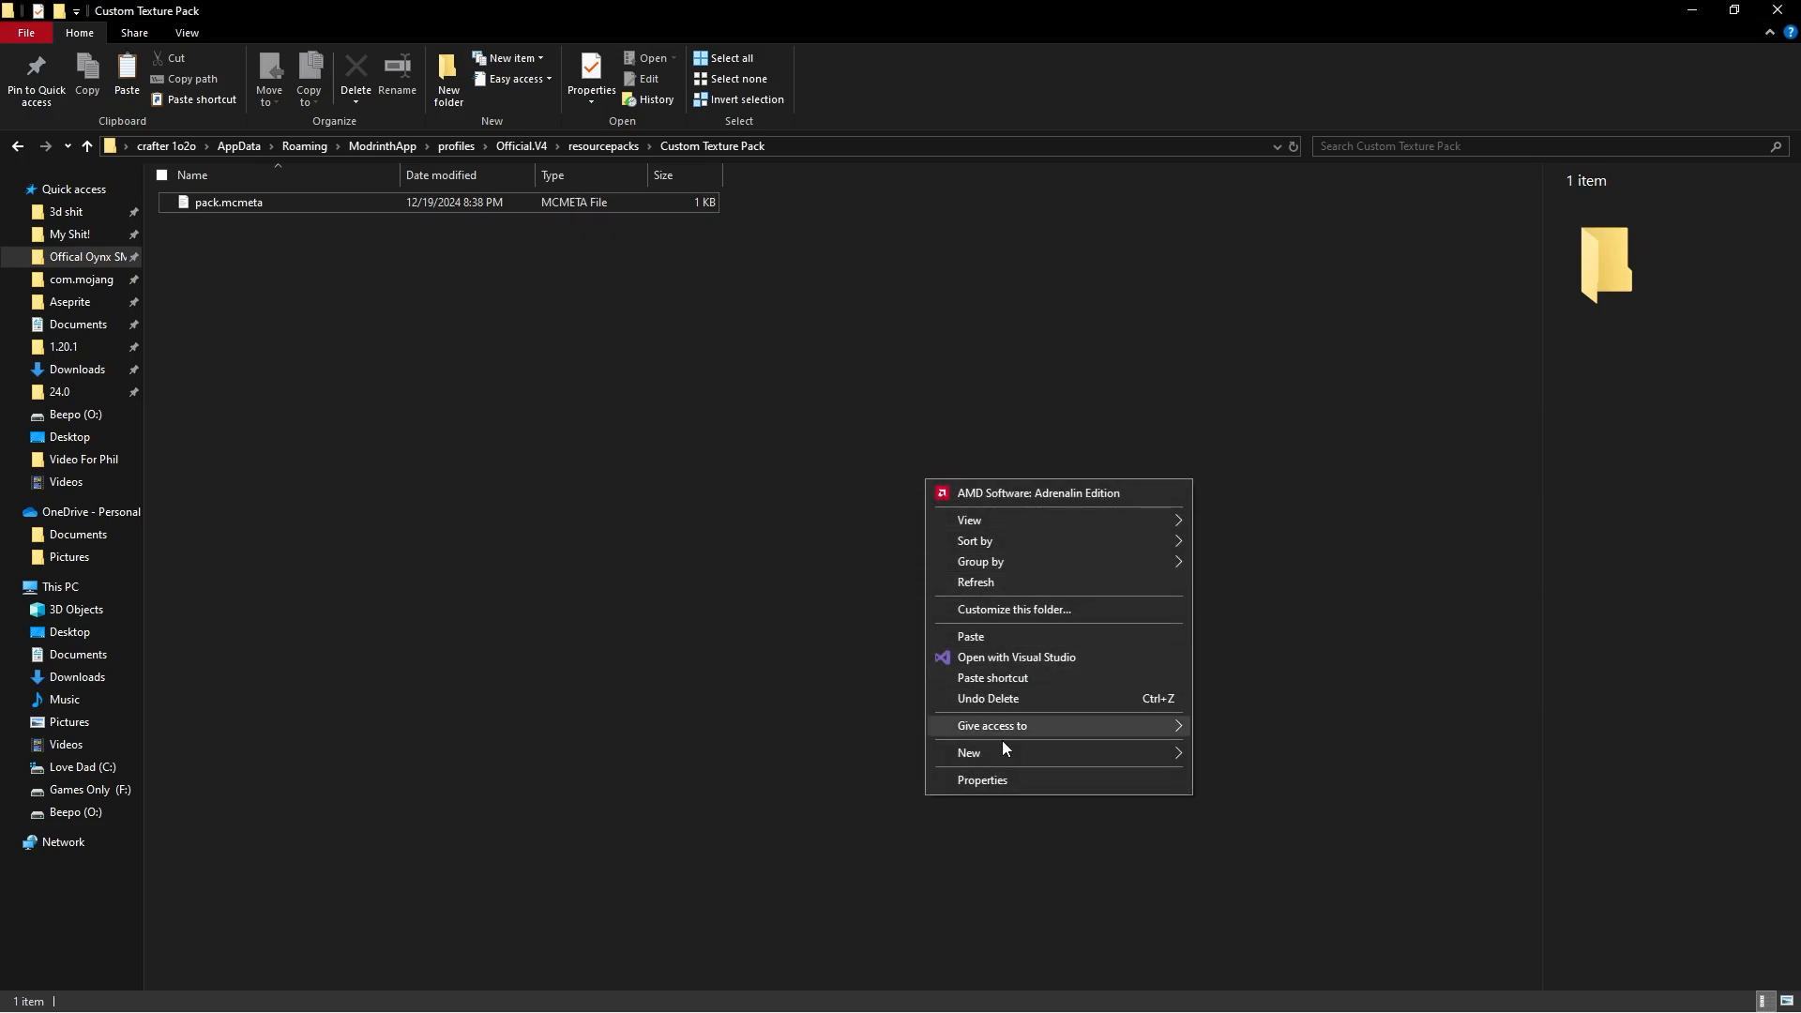
mouse_move(1021, 752)
left_click(1257, 754)
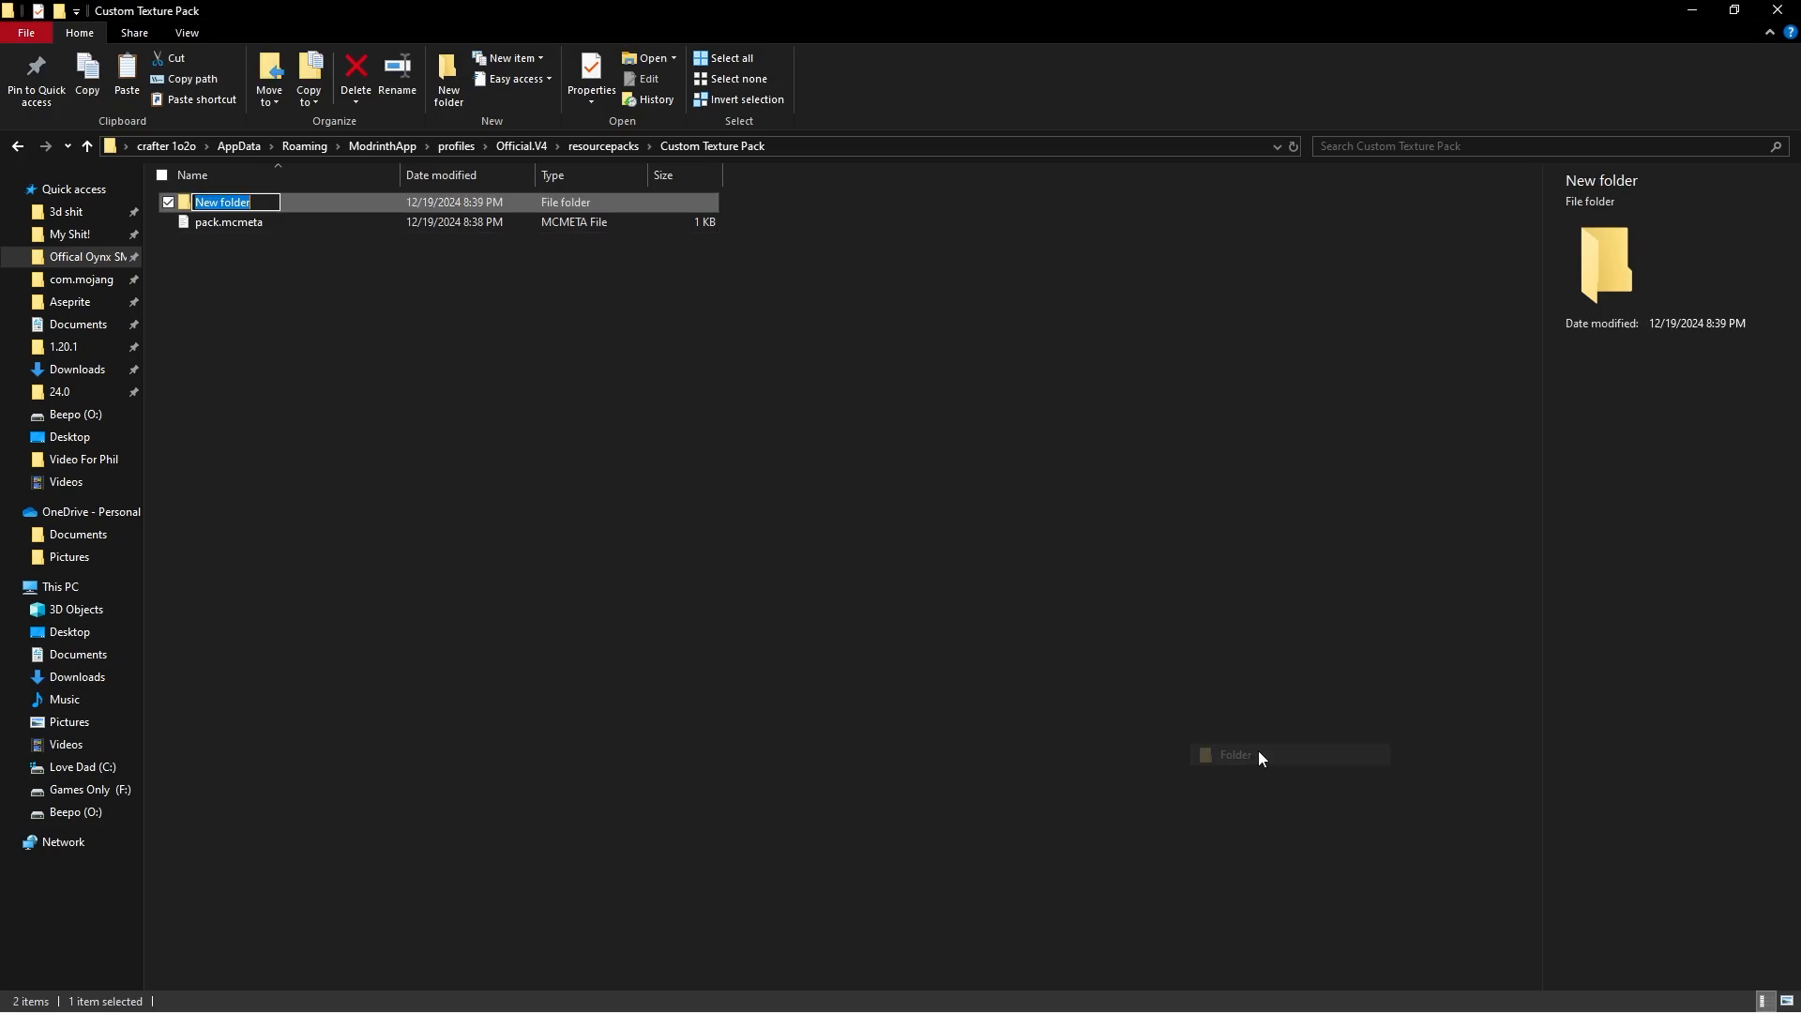
type("ass")
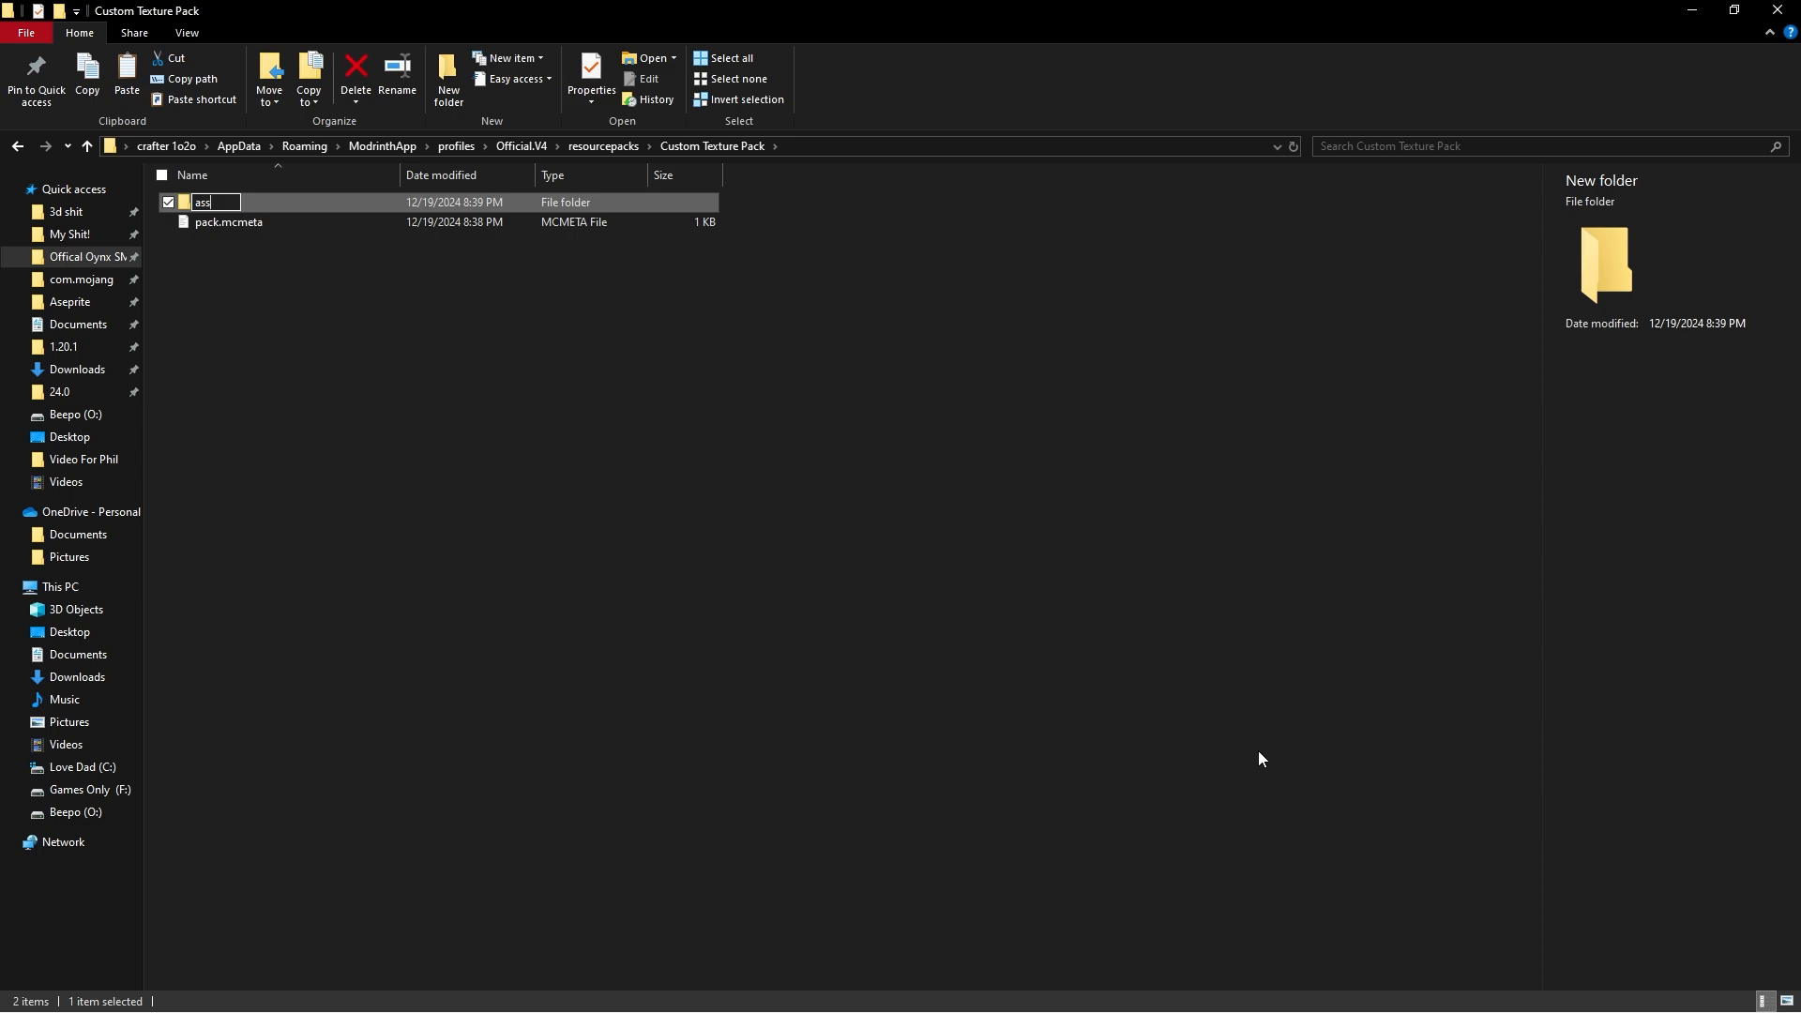
type("ets")
key("Return")
key("Return")
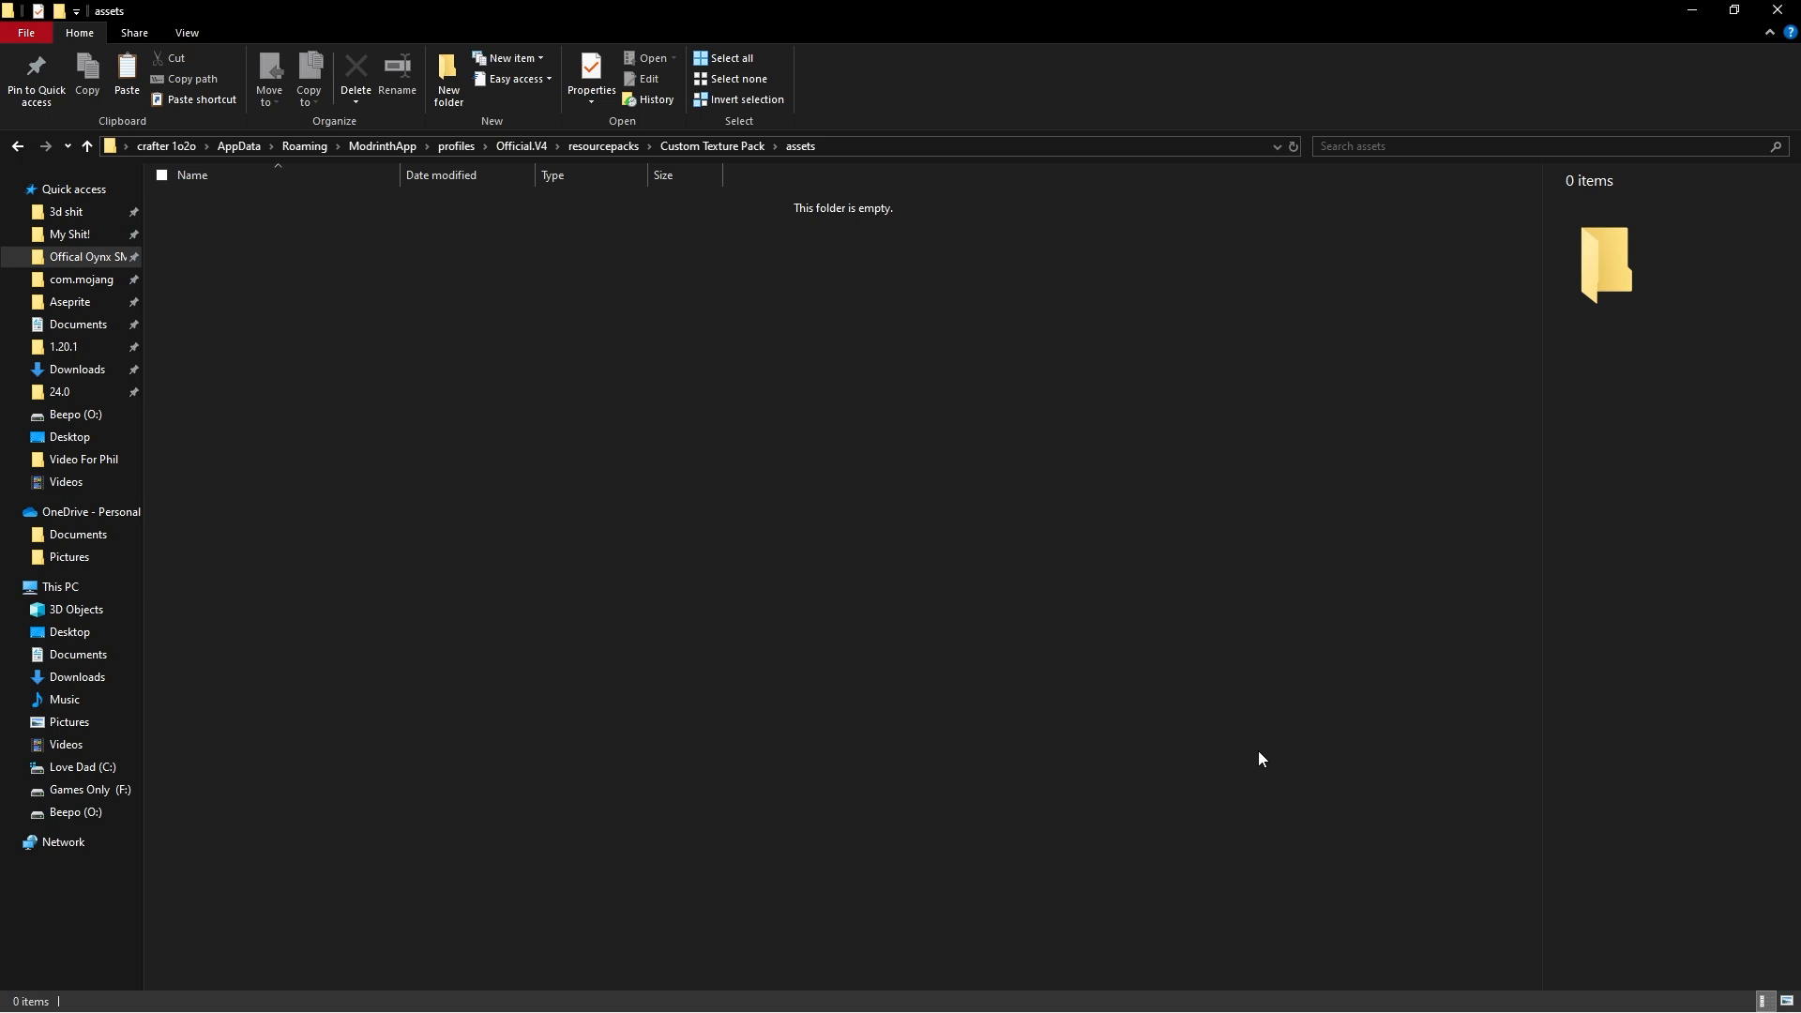
Create a folder named minecraft inside the assets folder and open it.
right_click(615, 507)
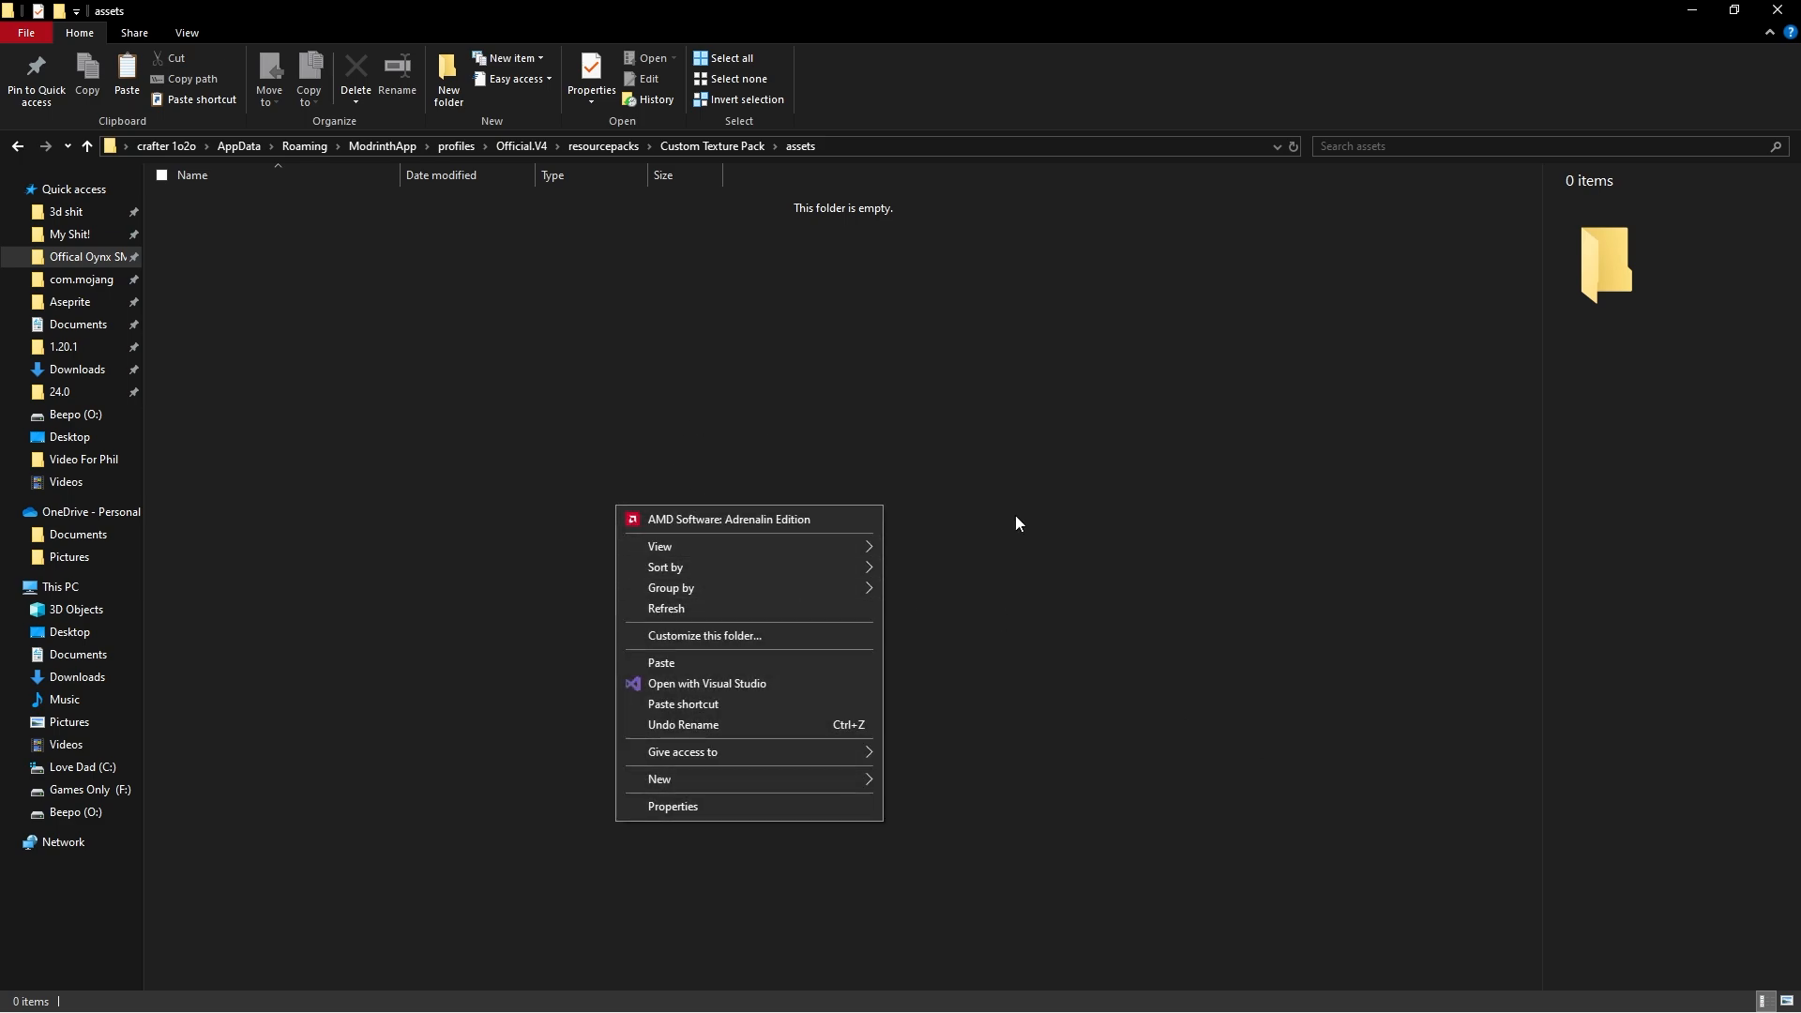
left_click(618, 480)
right_click(618, 478)
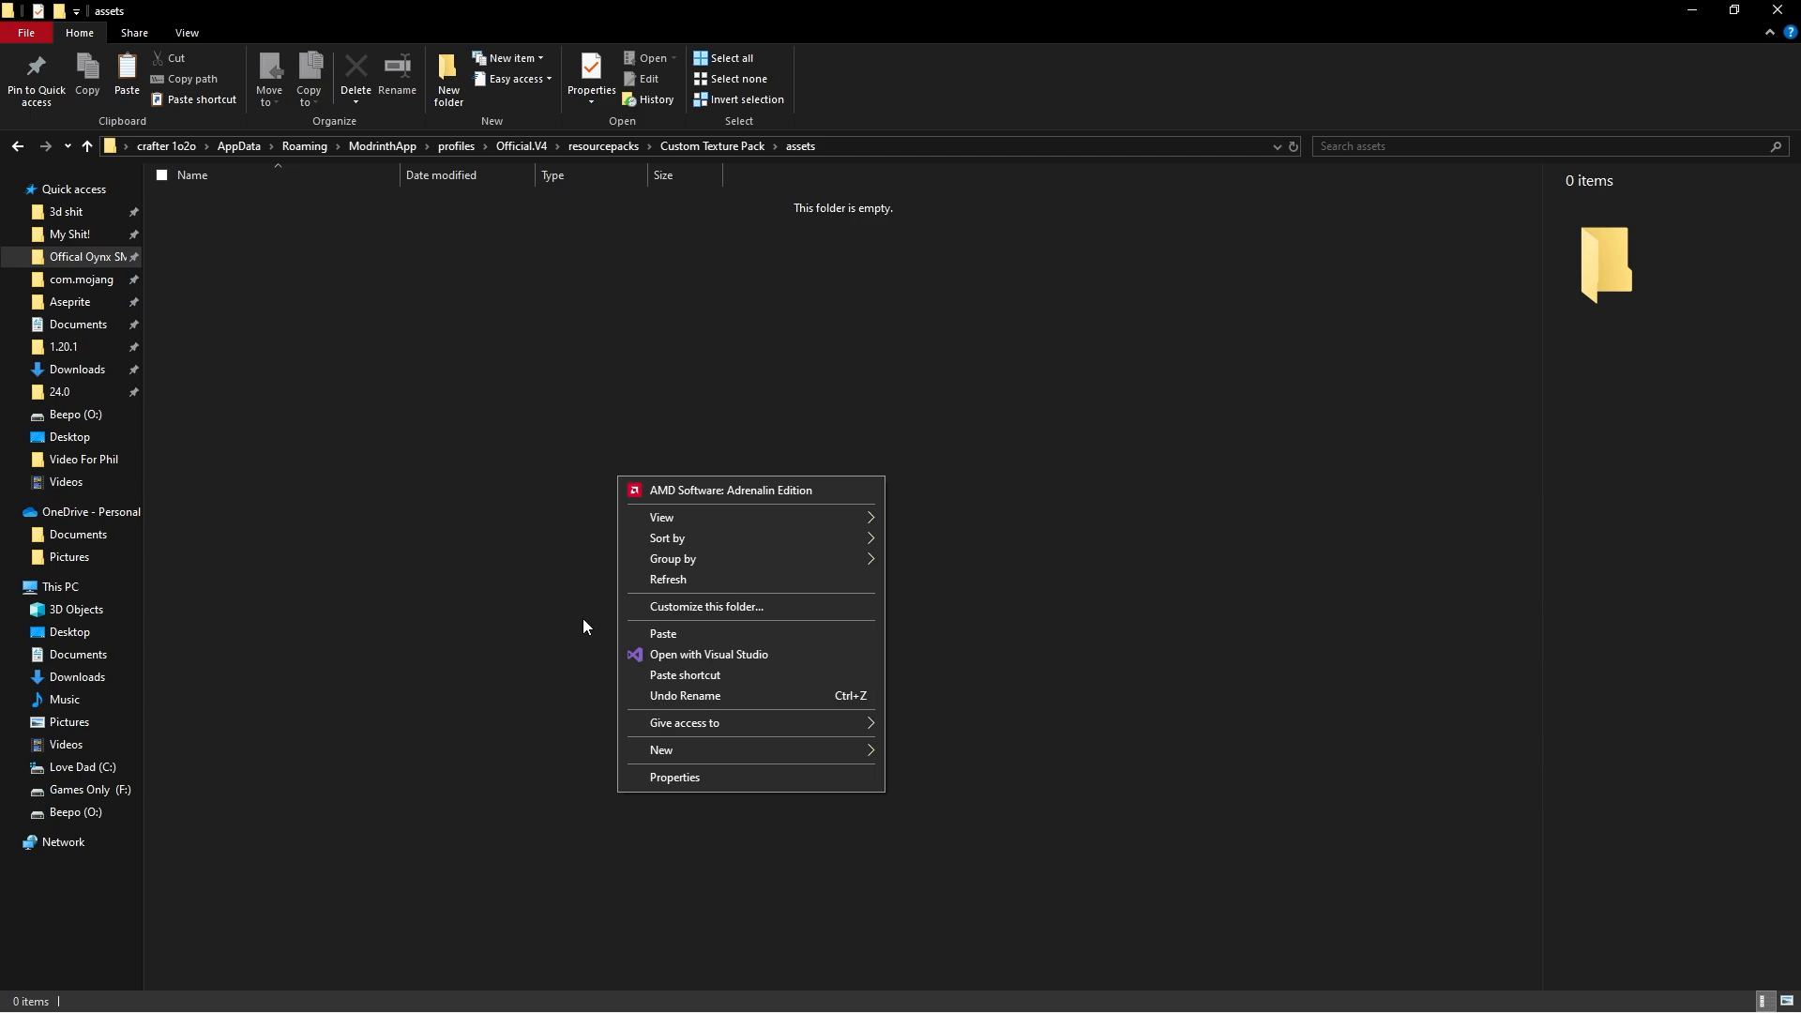
mouse_move(693, 748)
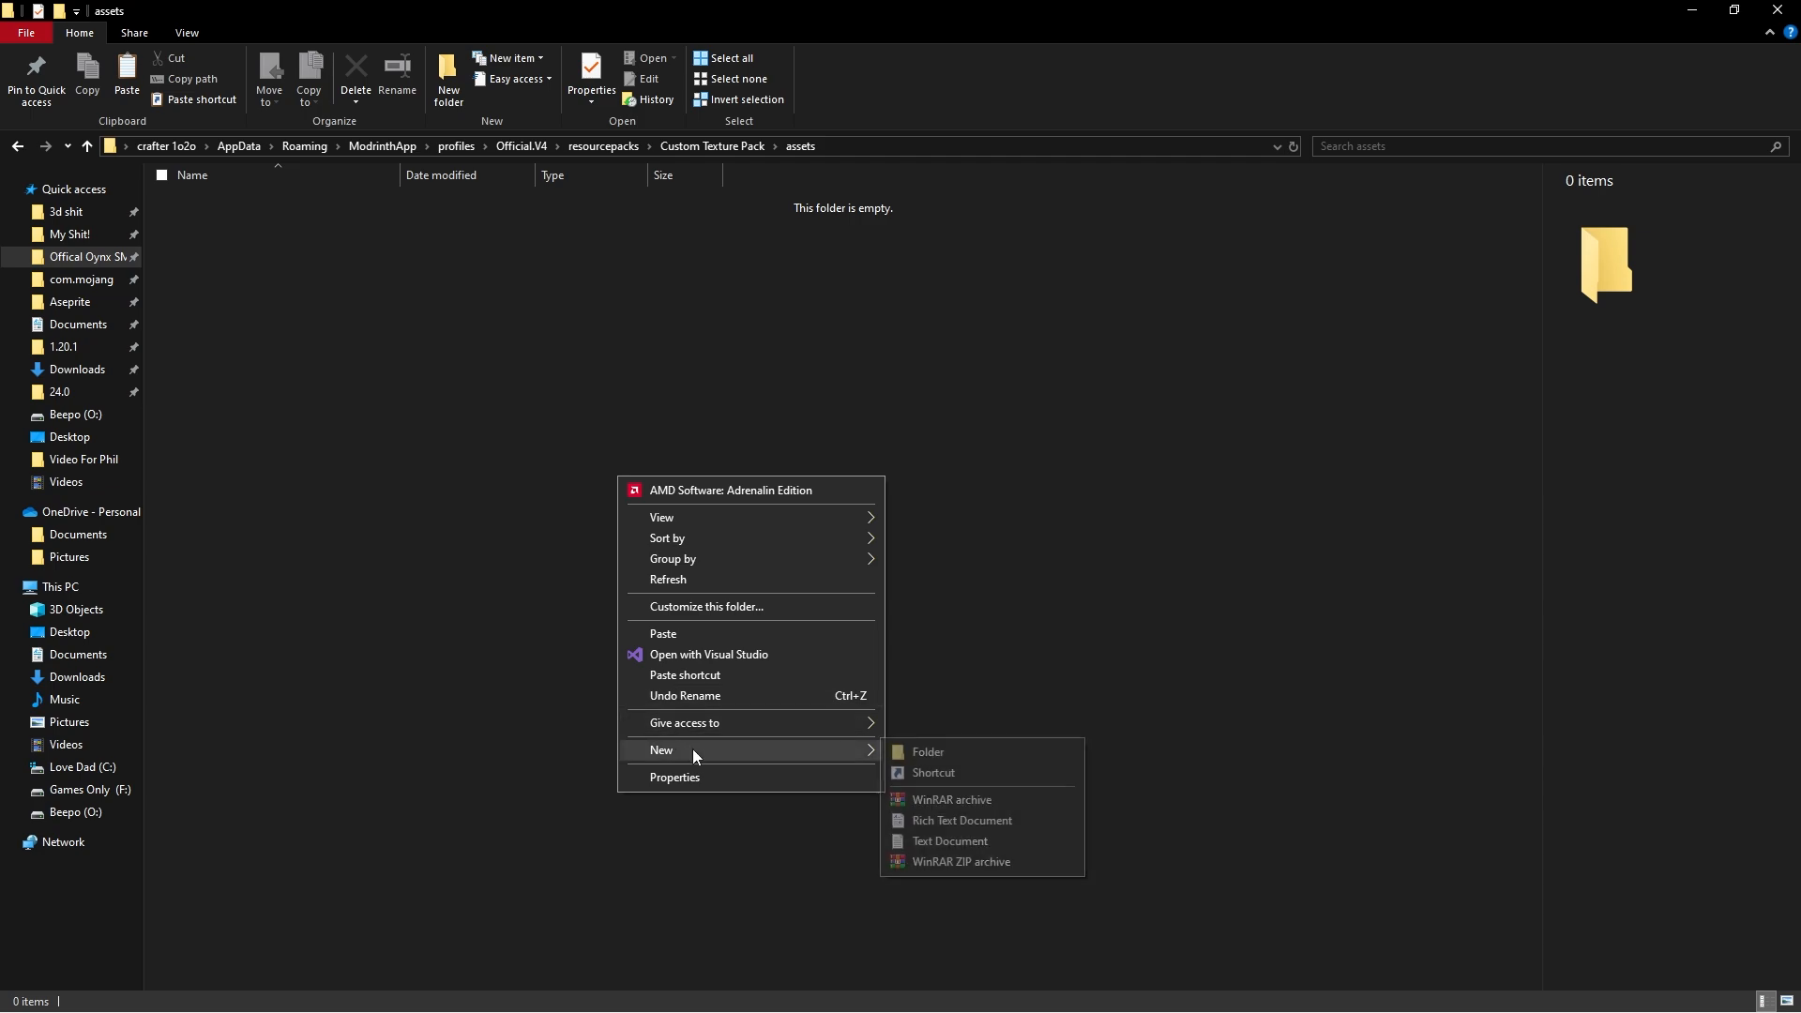
left_click(963, 754)
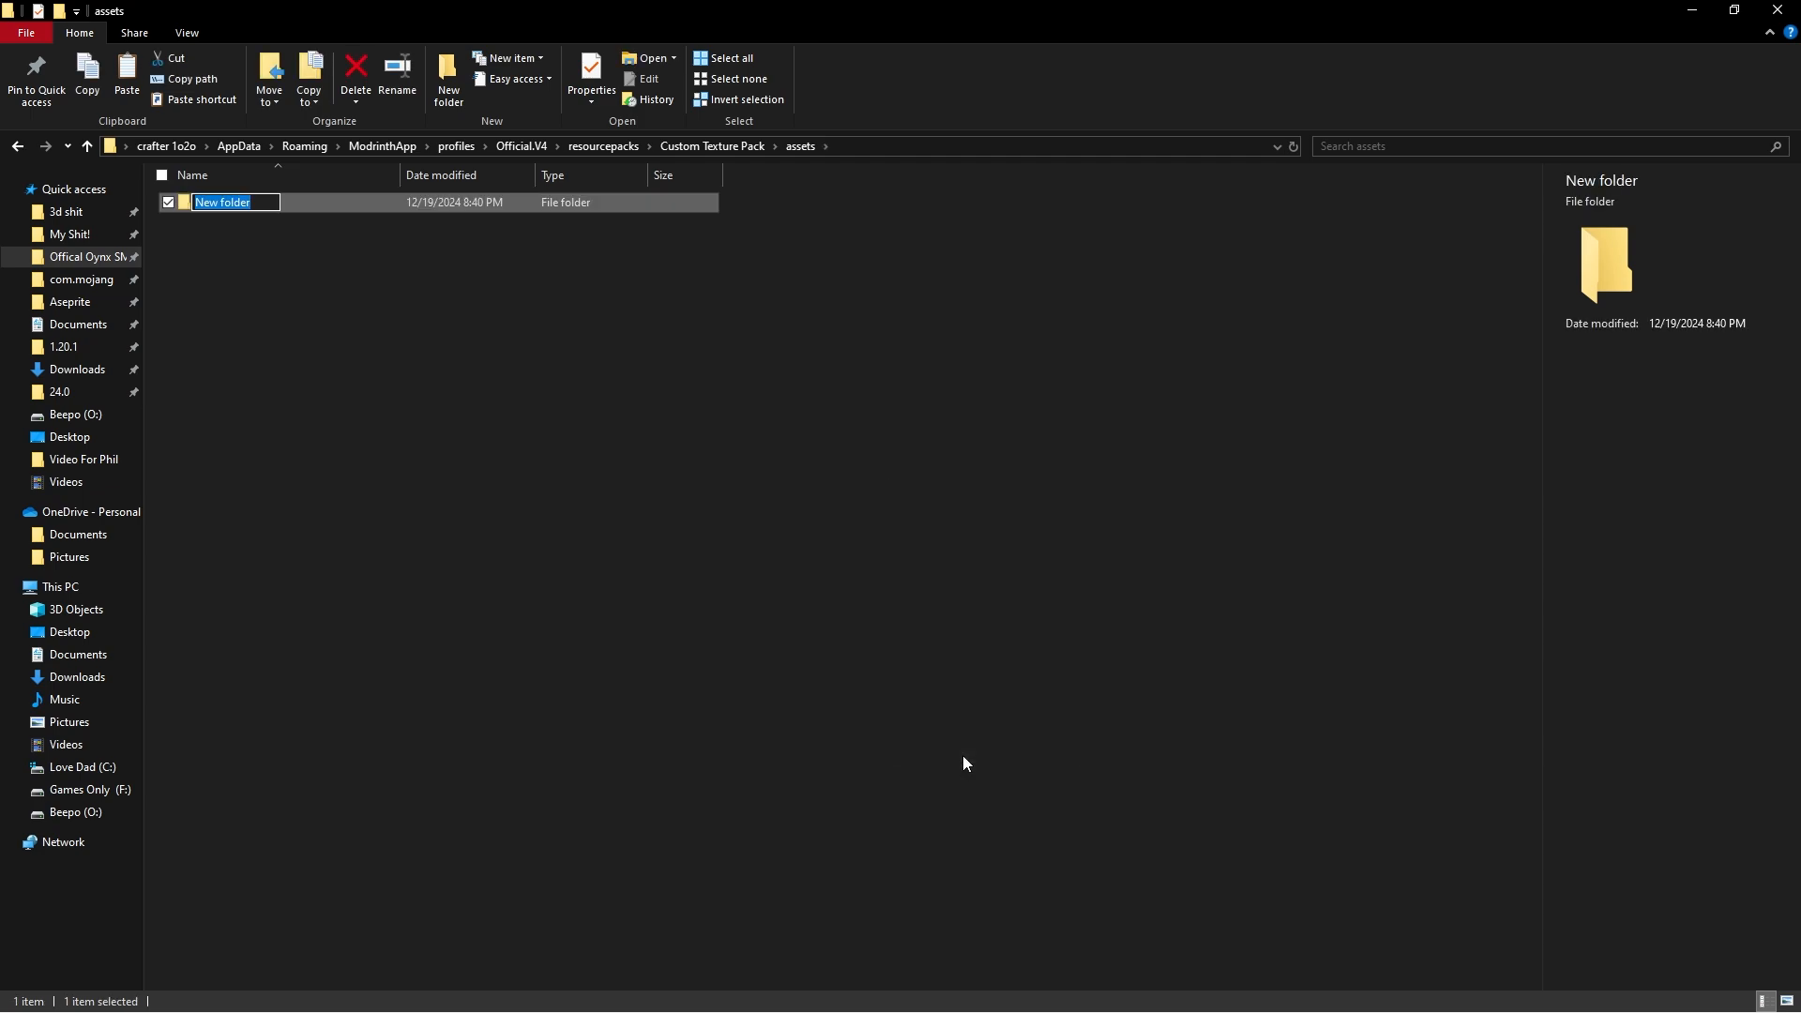
type("minecraft")
key("Return")
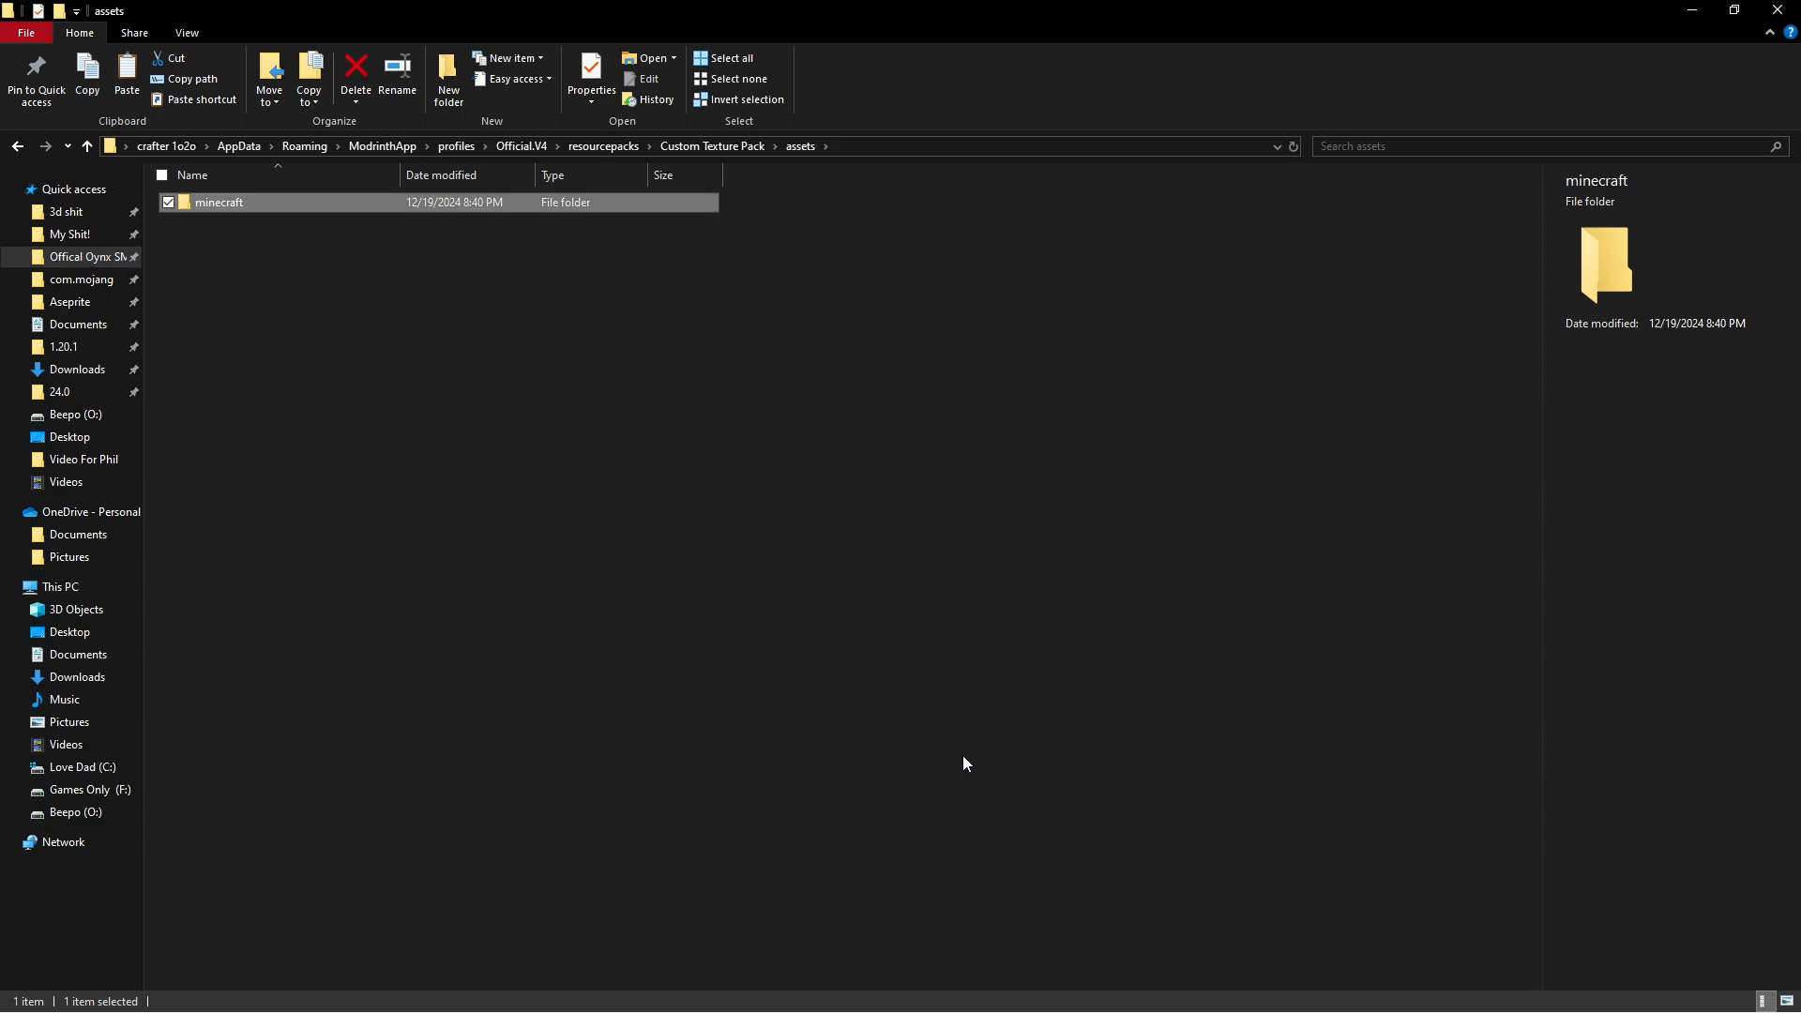
key("Return")
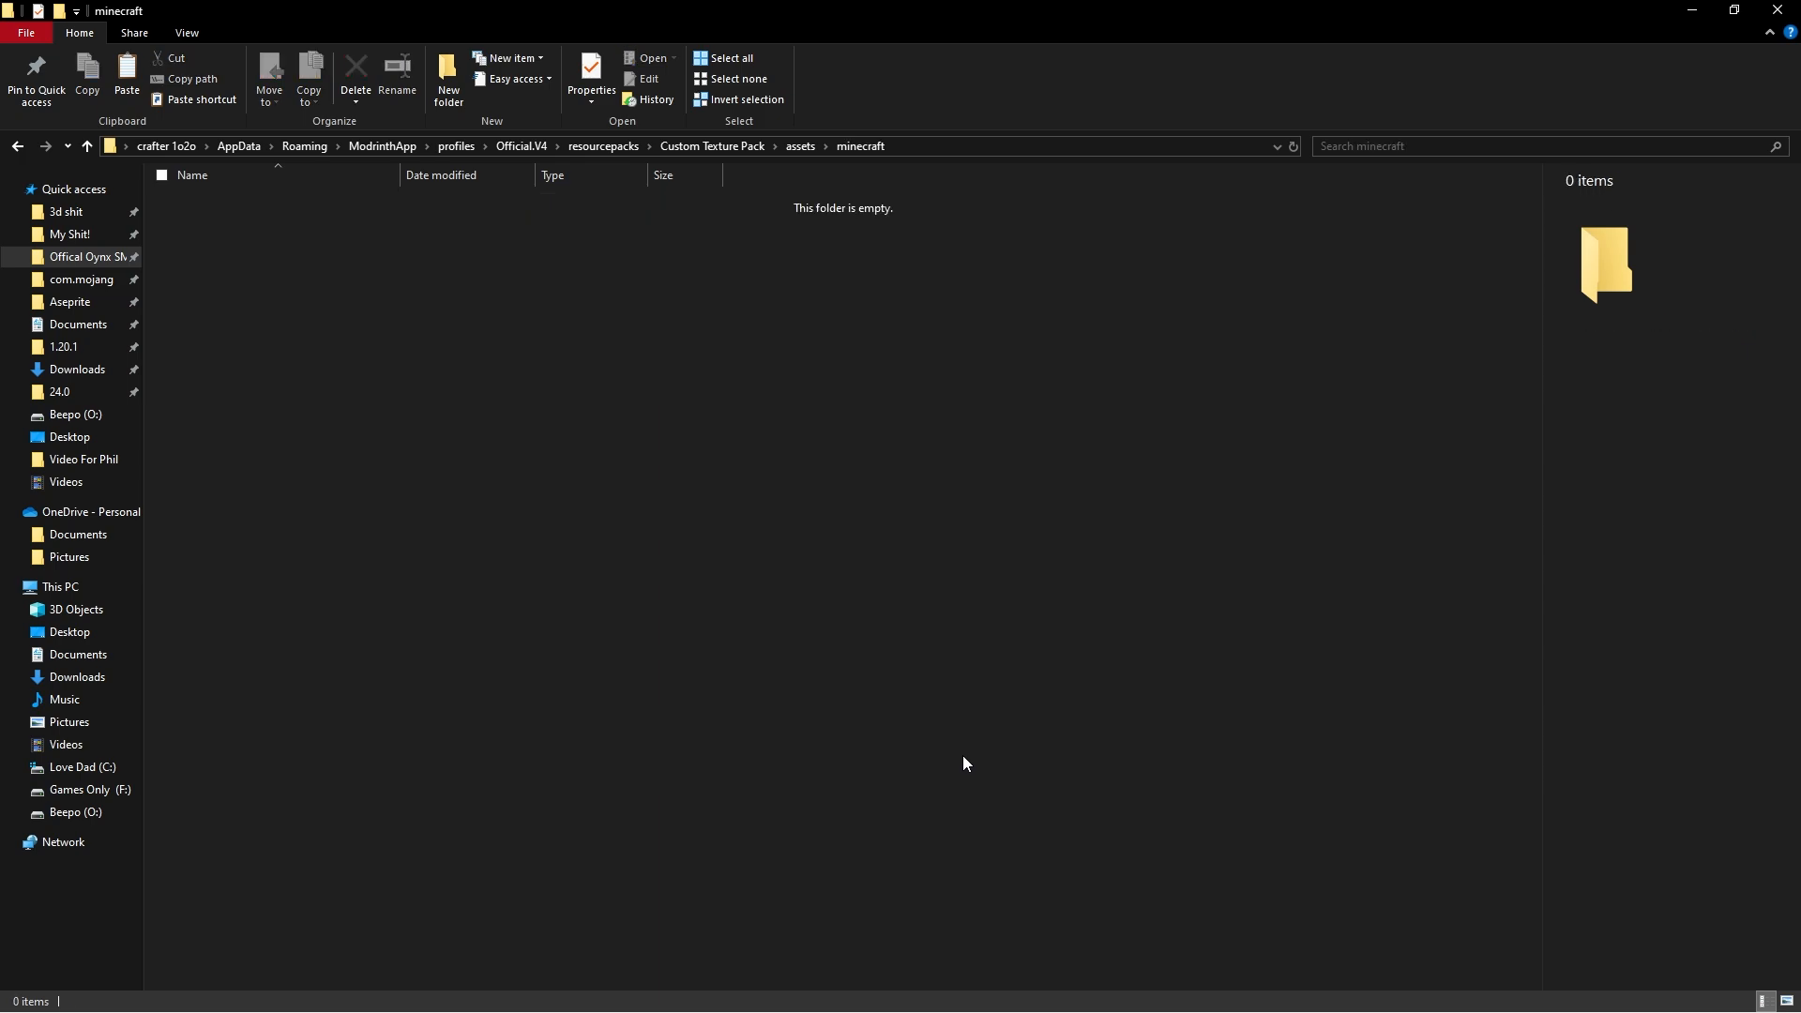
Create a folder named textures inside the minecraft folder.
key("alt+Tab")
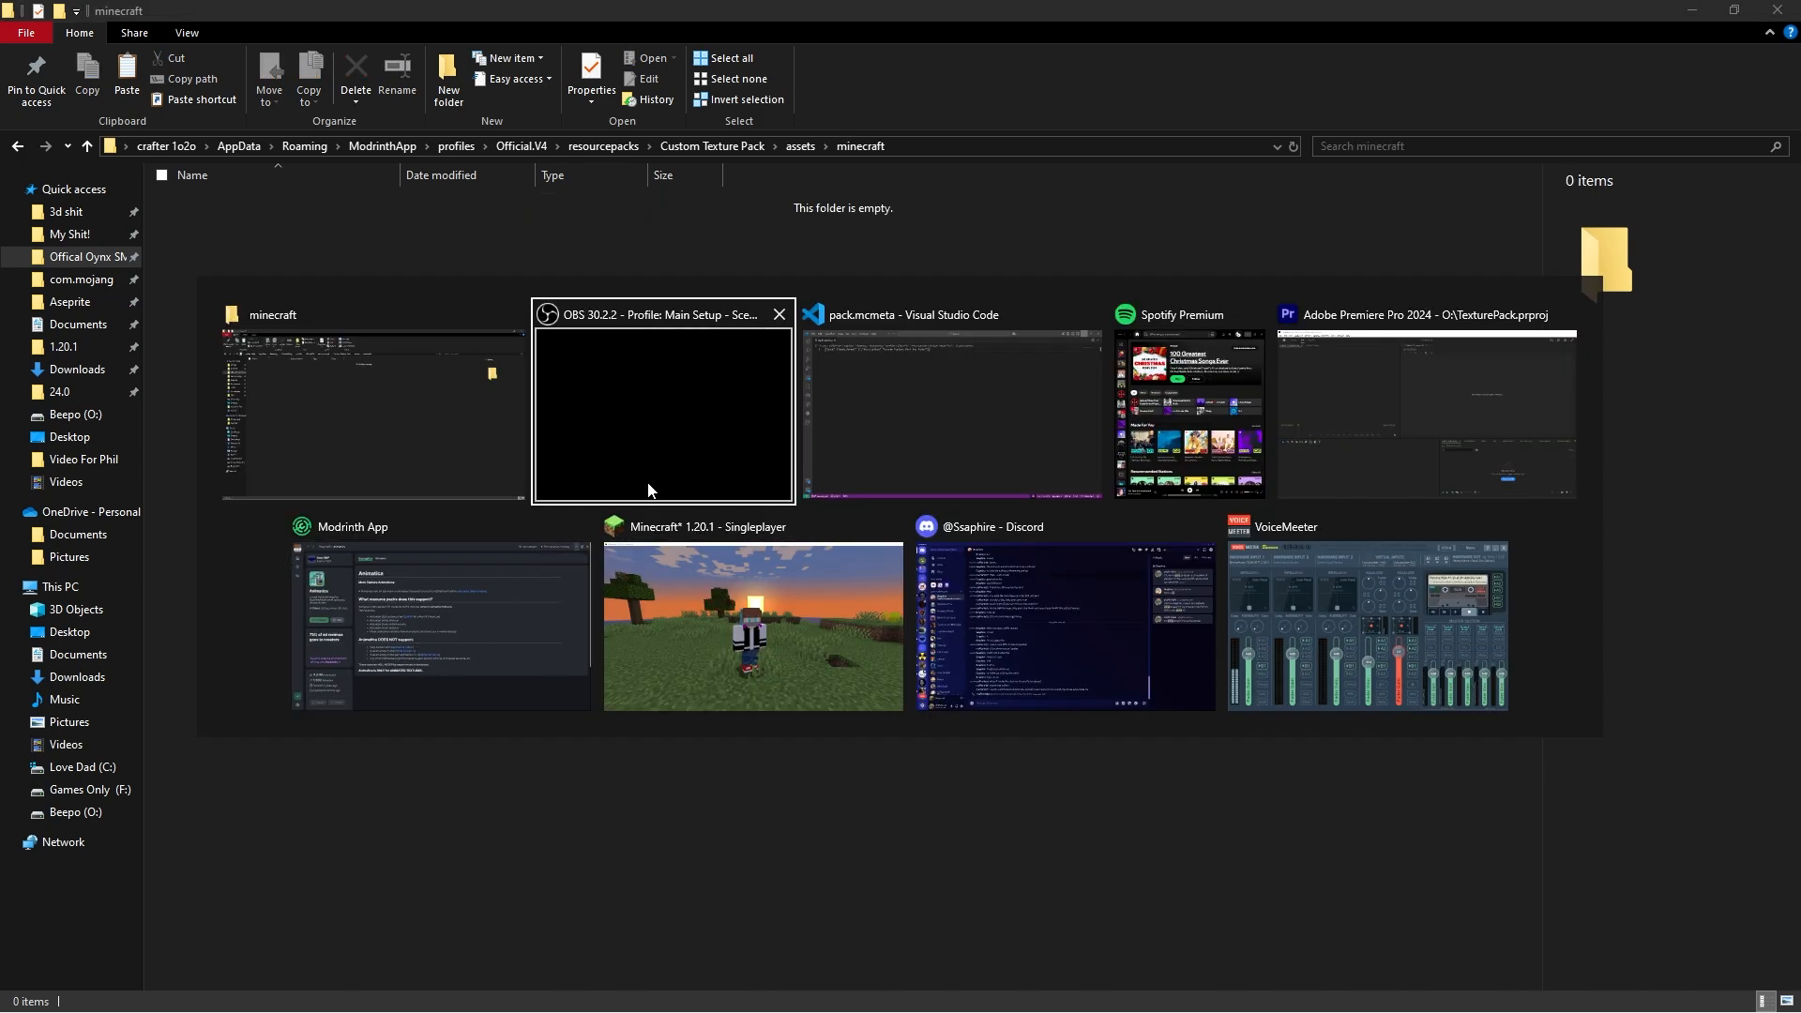
right_click(436, 284)
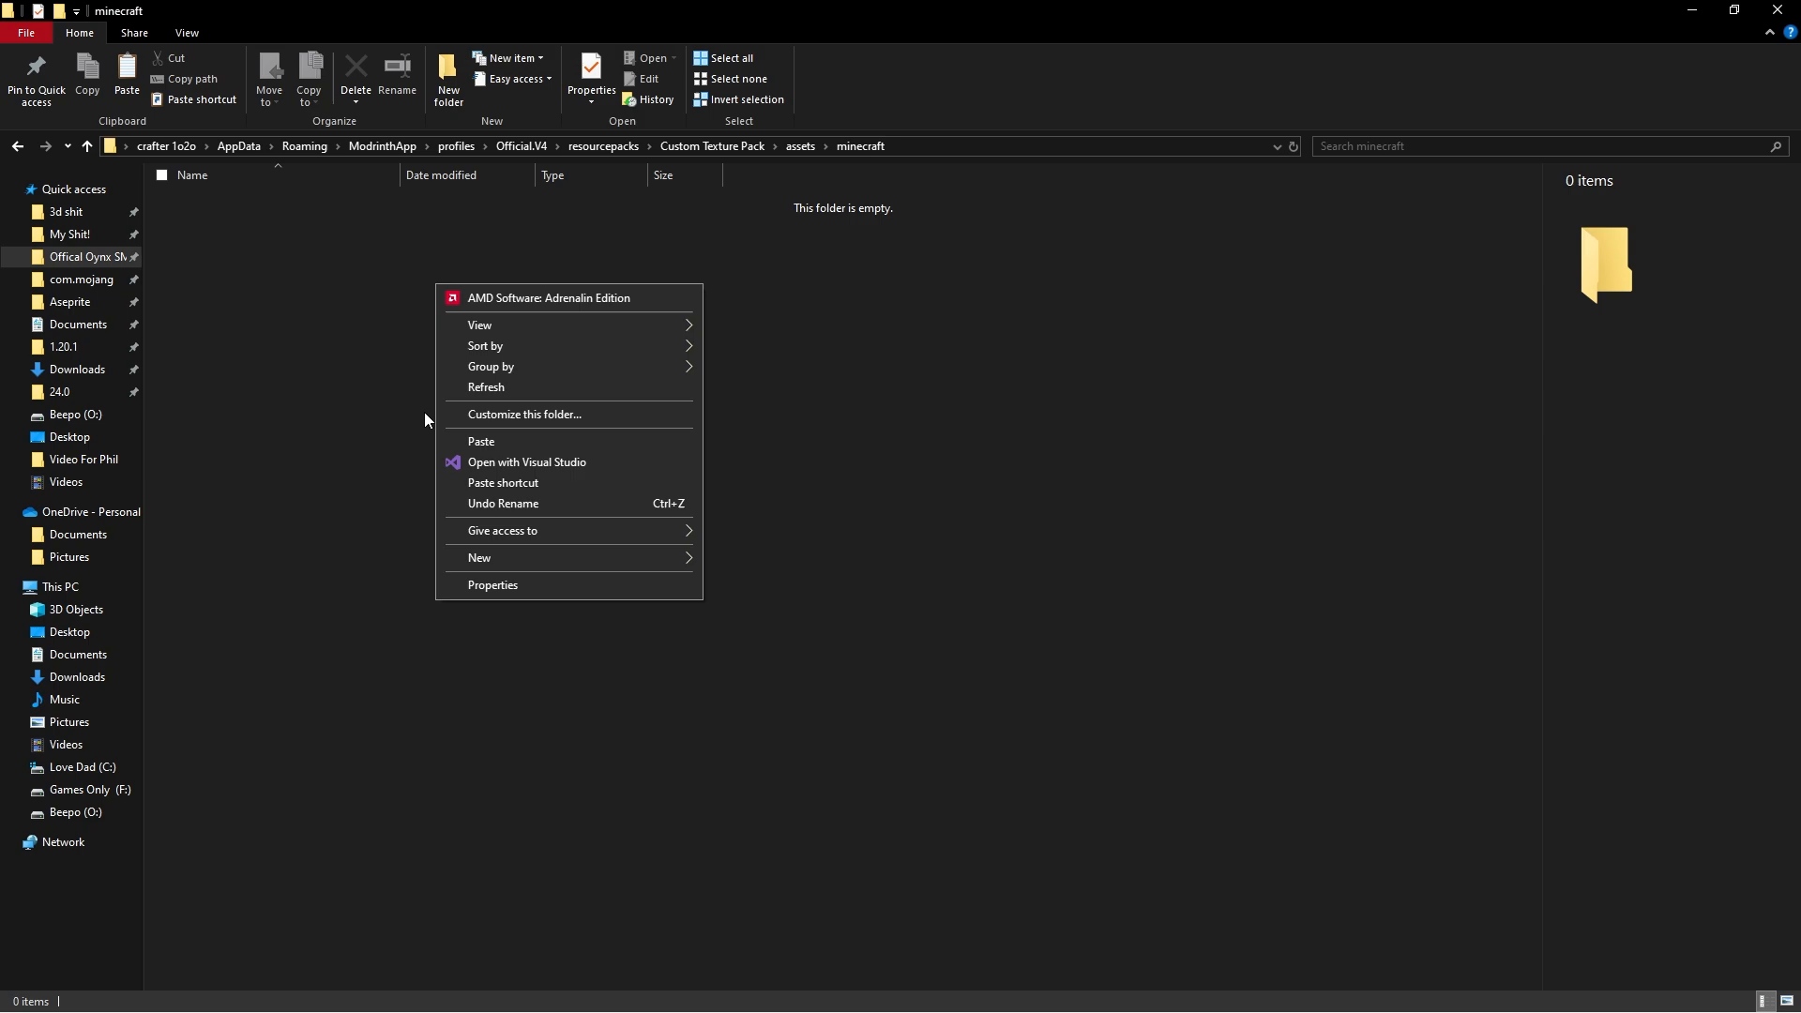
mouse_move(516, 555)
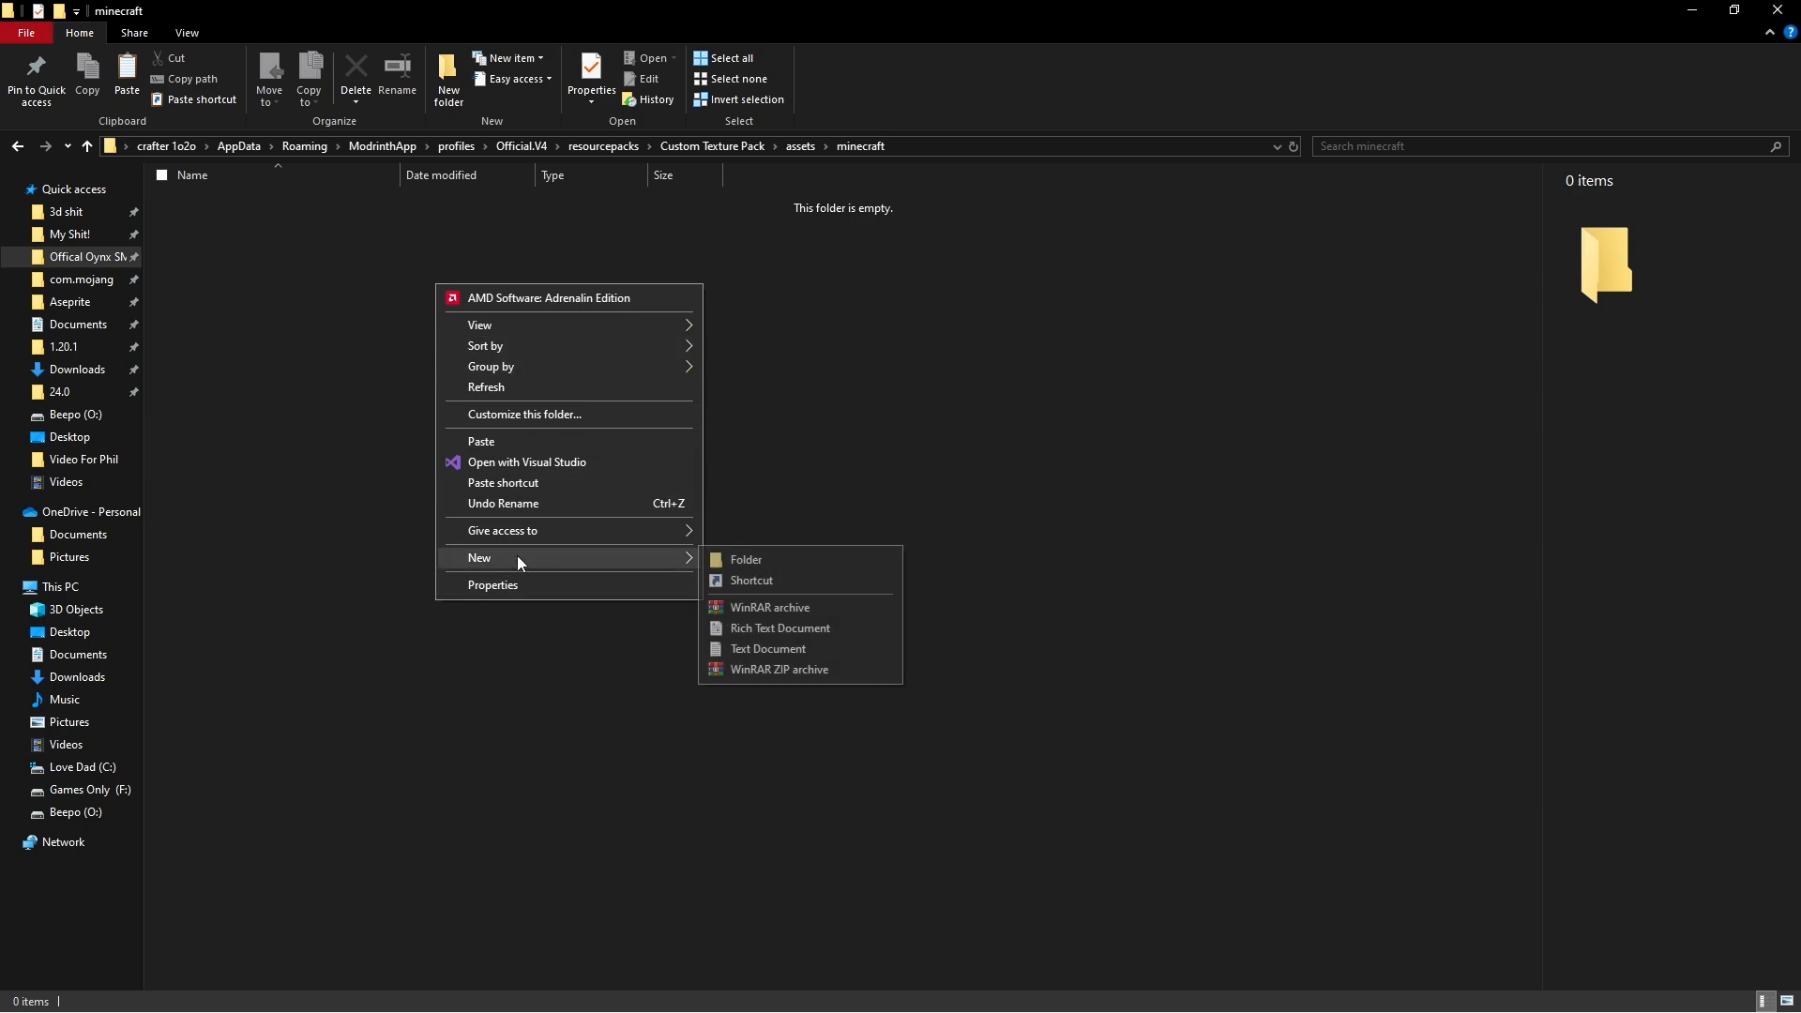
left_click(775, 559)
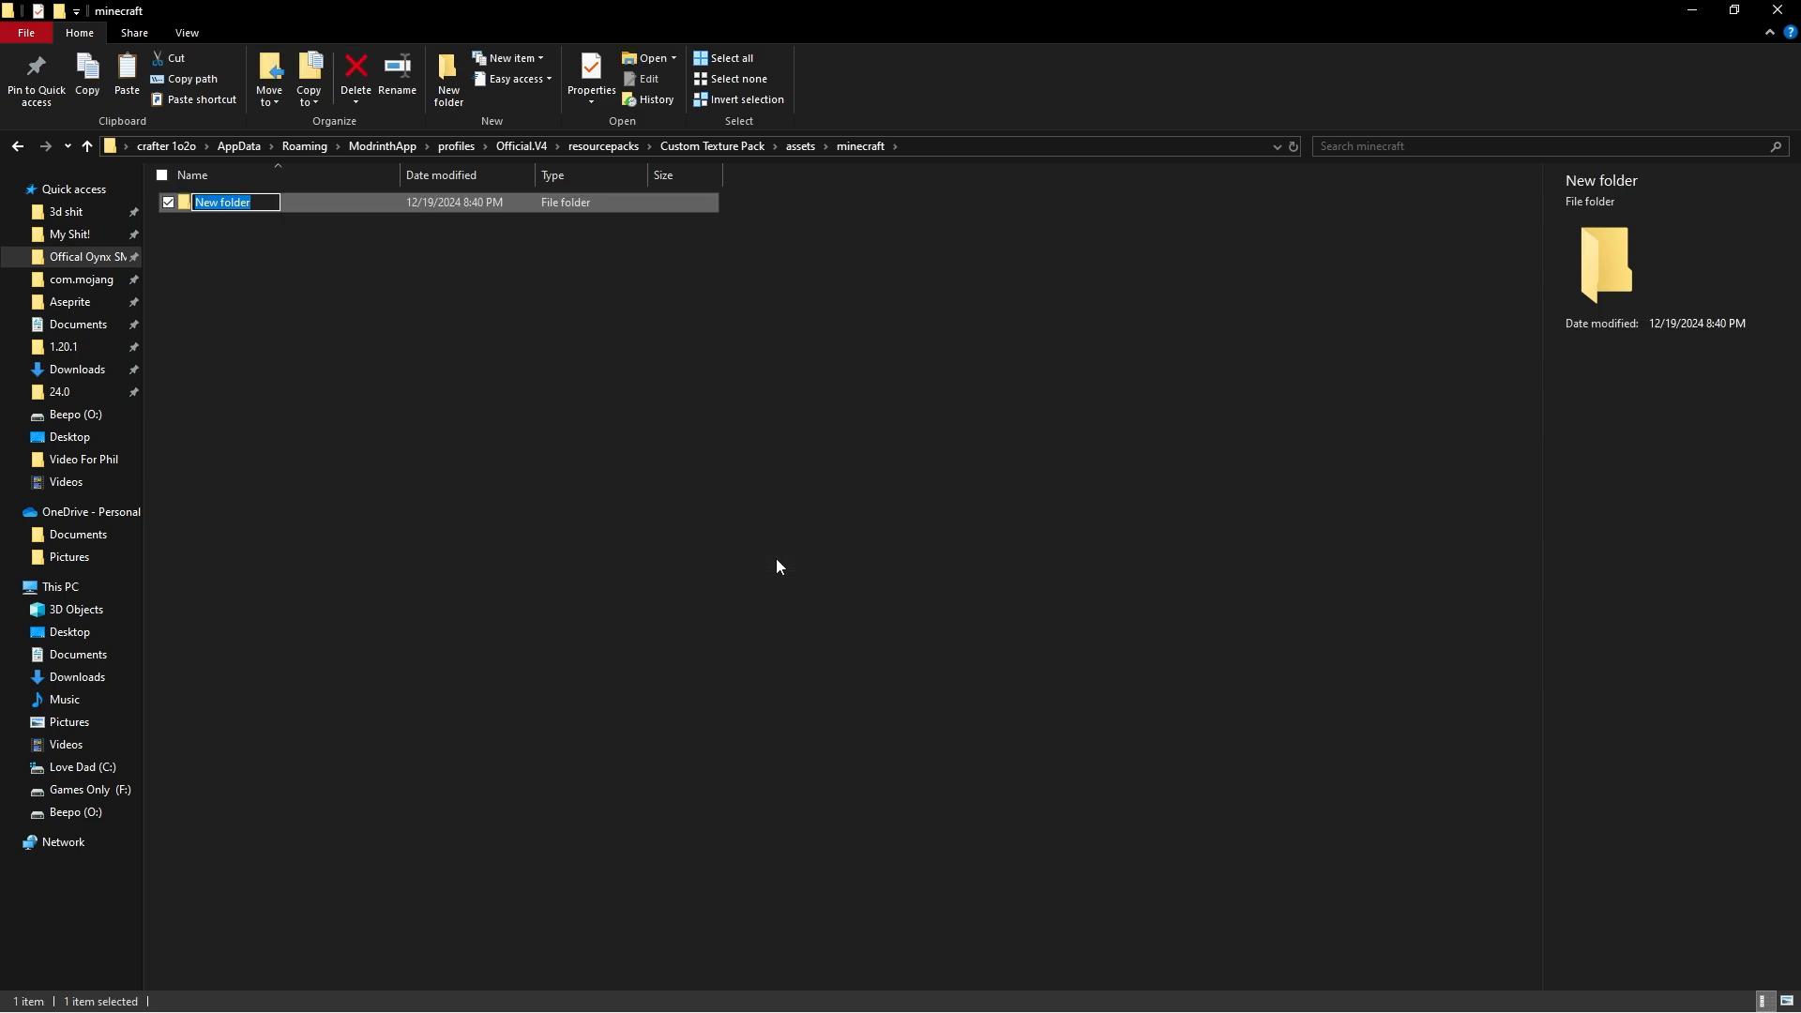
type("textures")
key("Return")
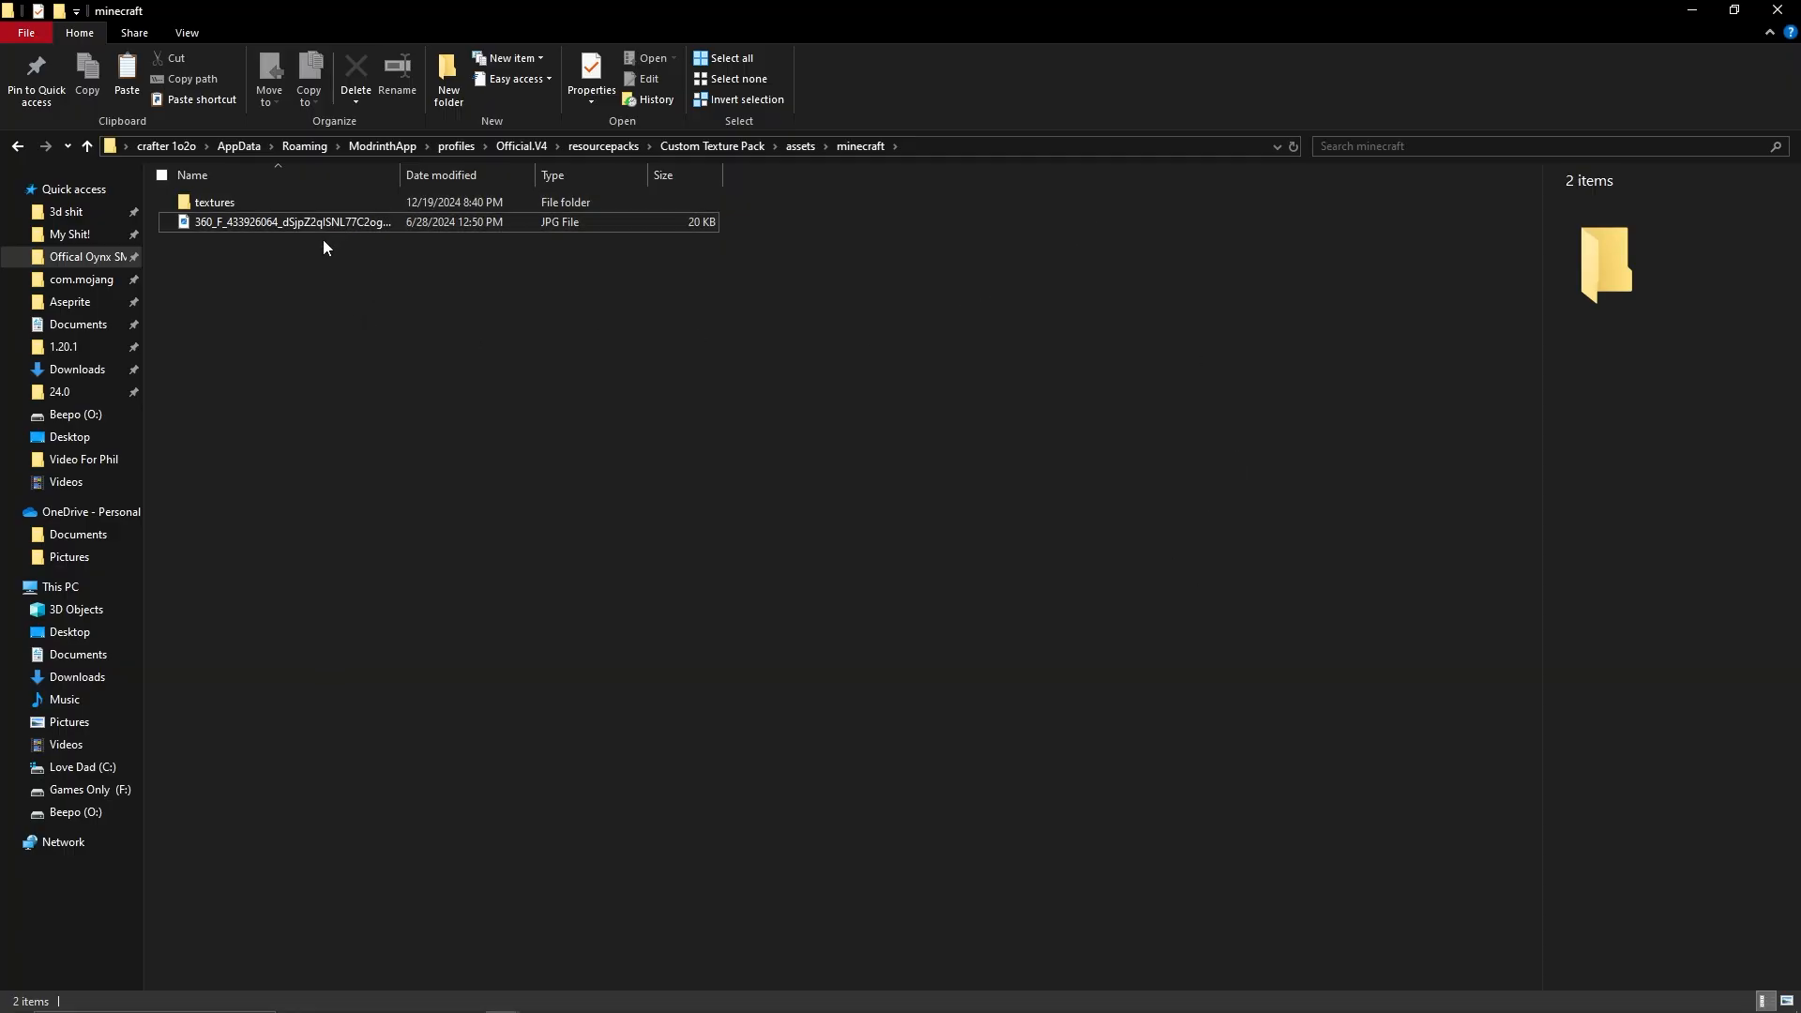
Open the textures folder, create a folder named painting inside it and open that folder.
double_click(227, 203)
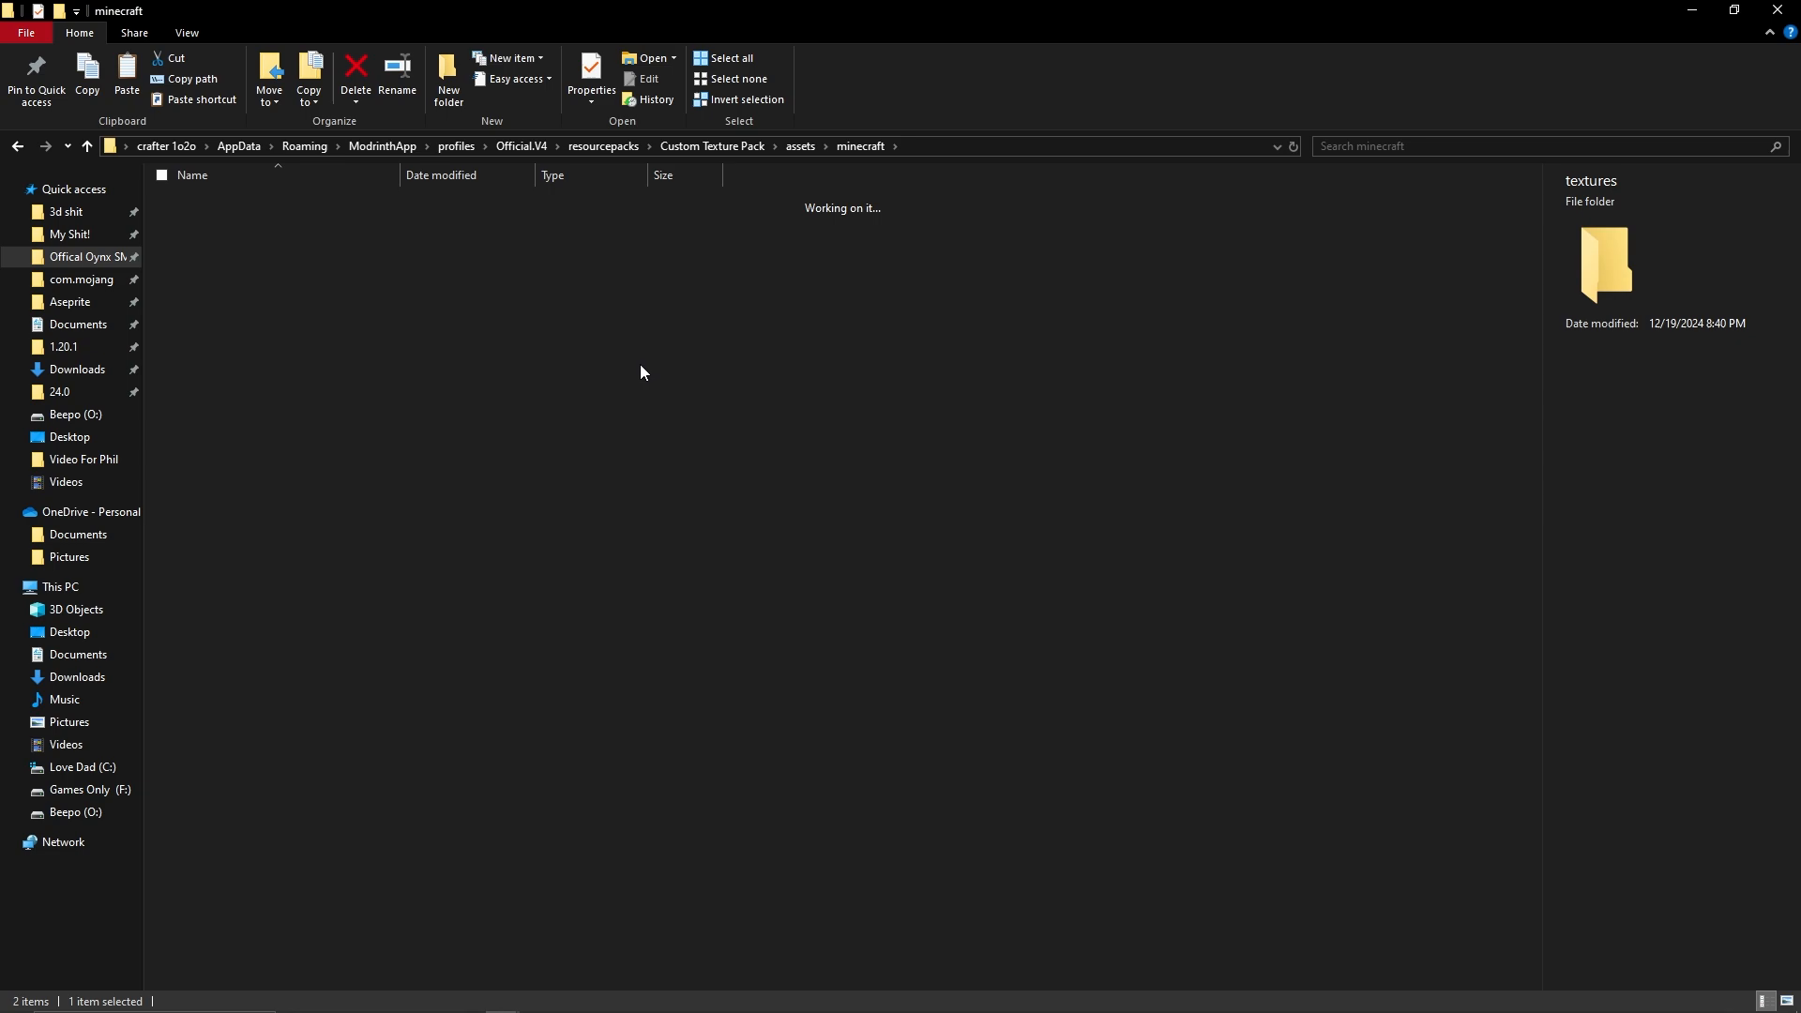
right_click(669, 528)
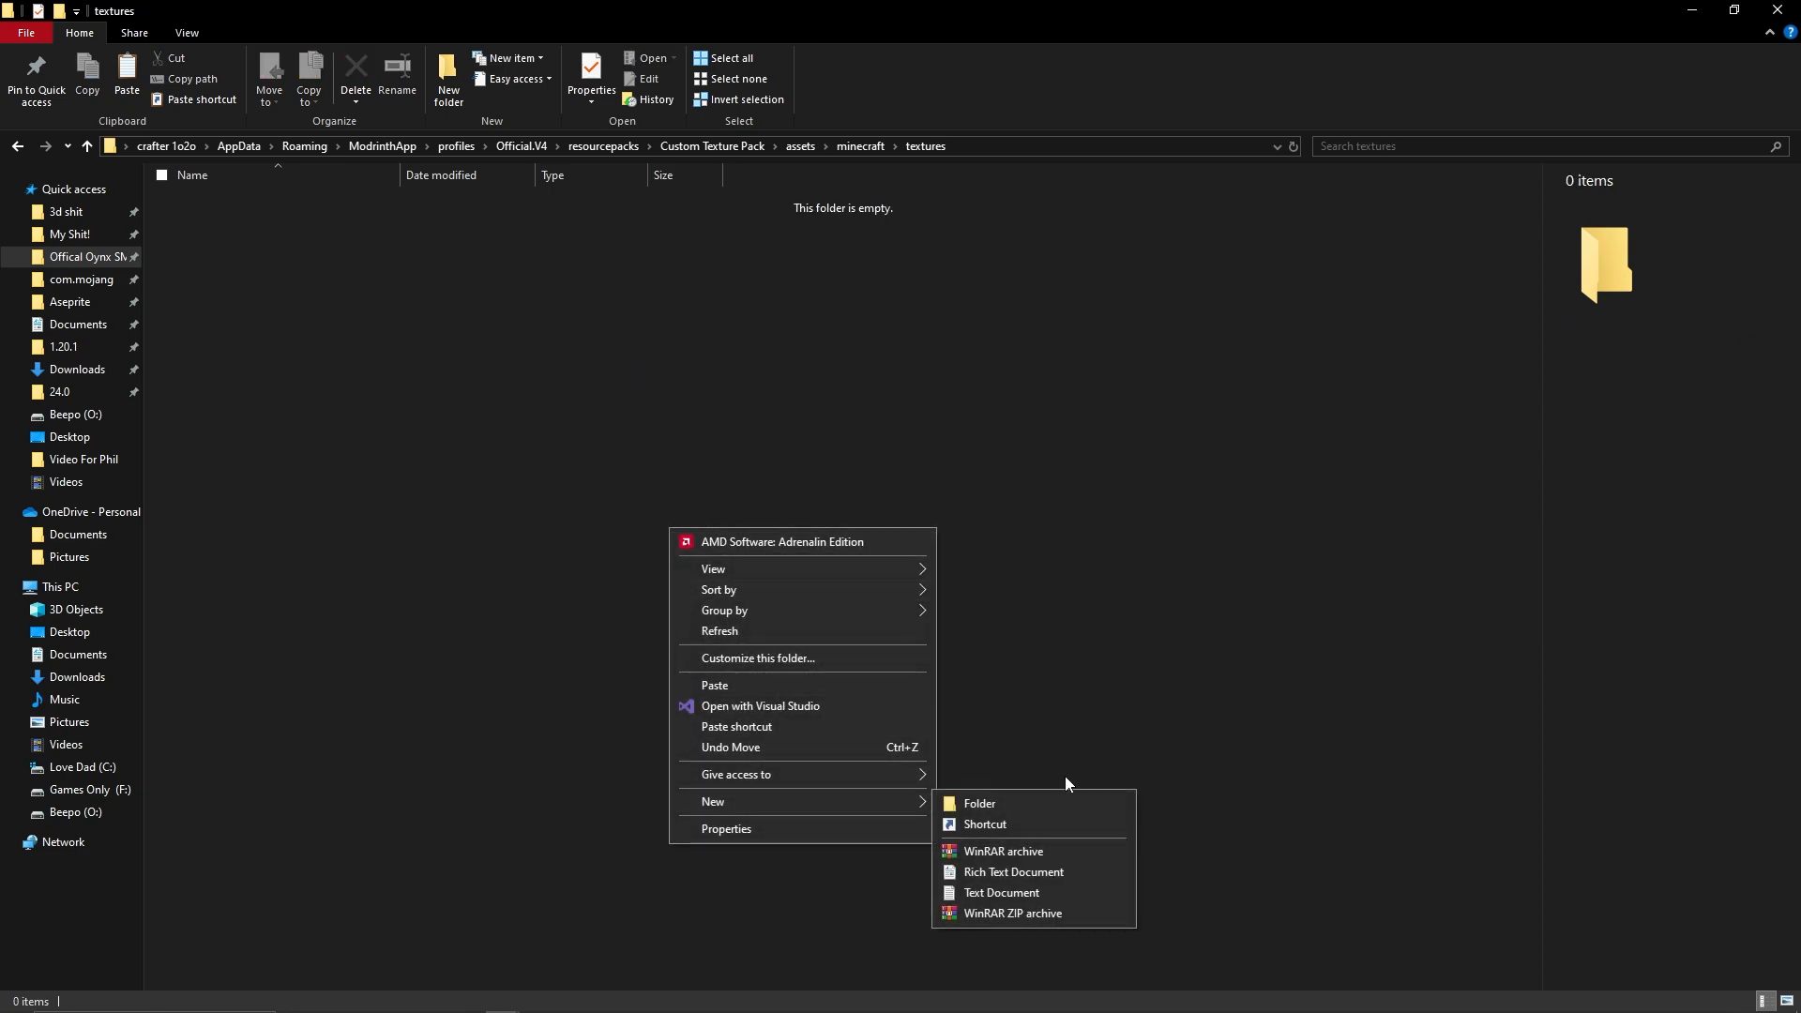
mouse_move(902, 797)
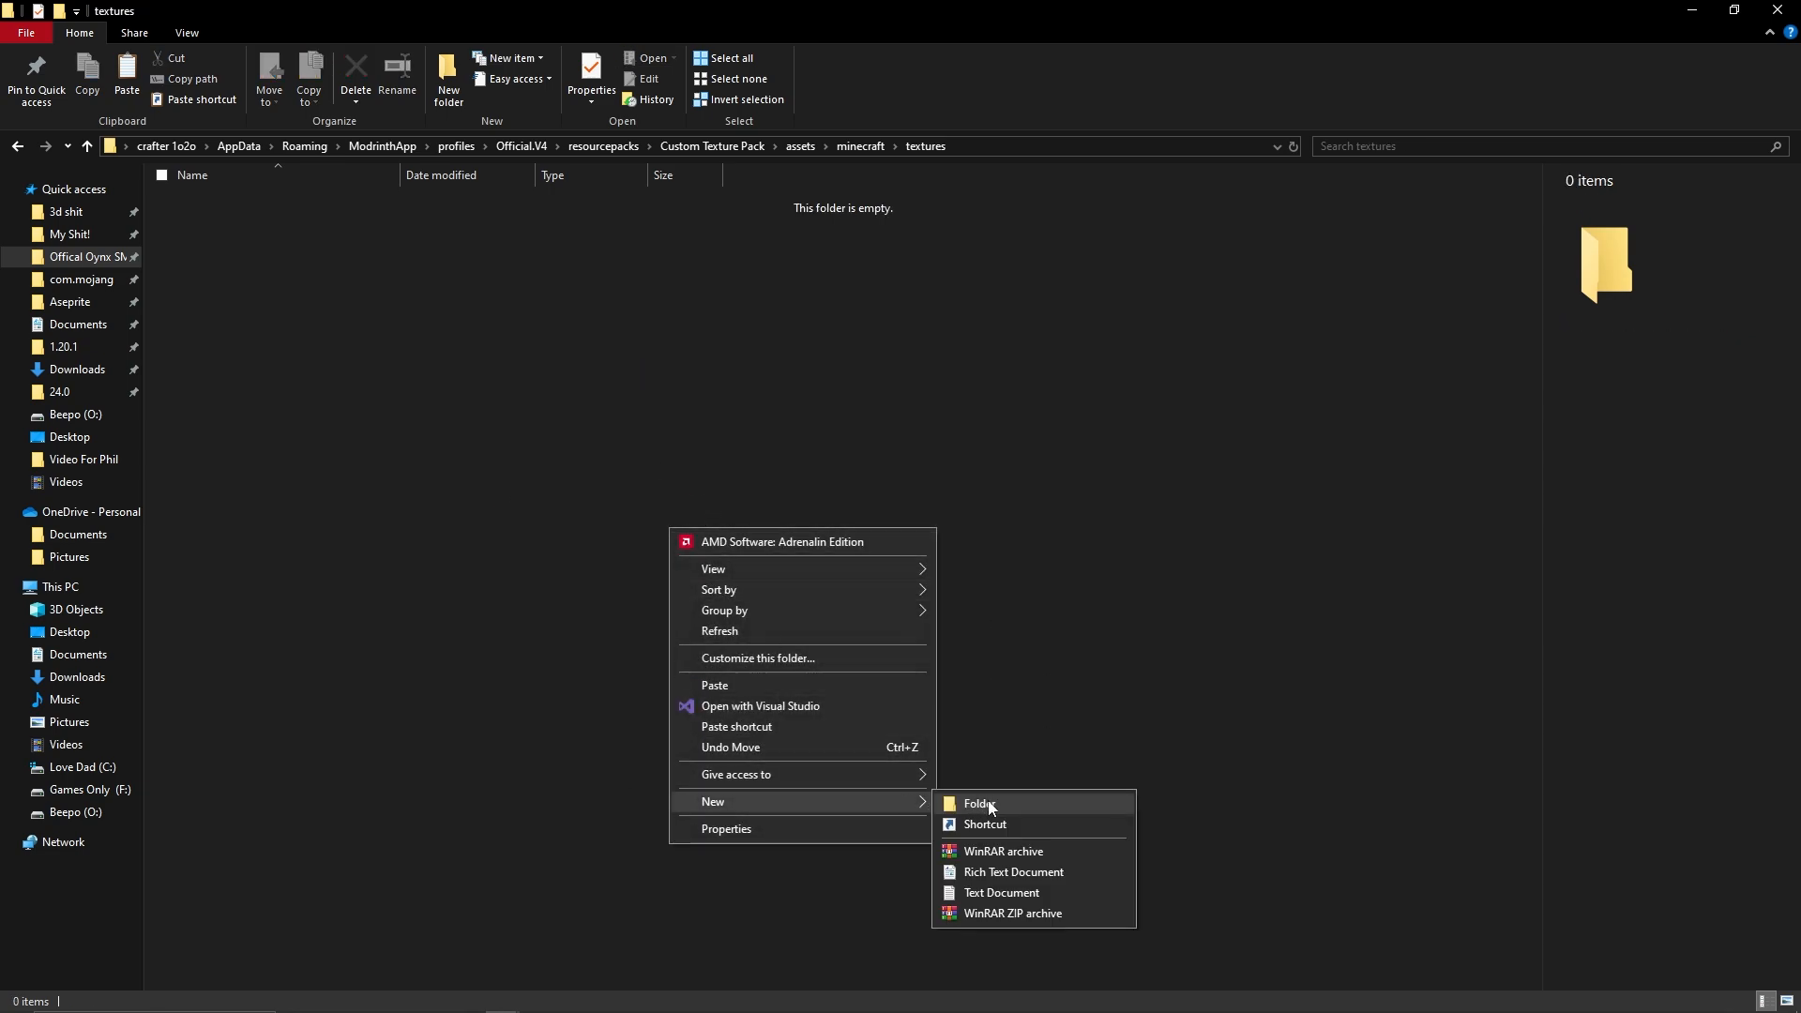
left_click(988, 801)
type("painting")
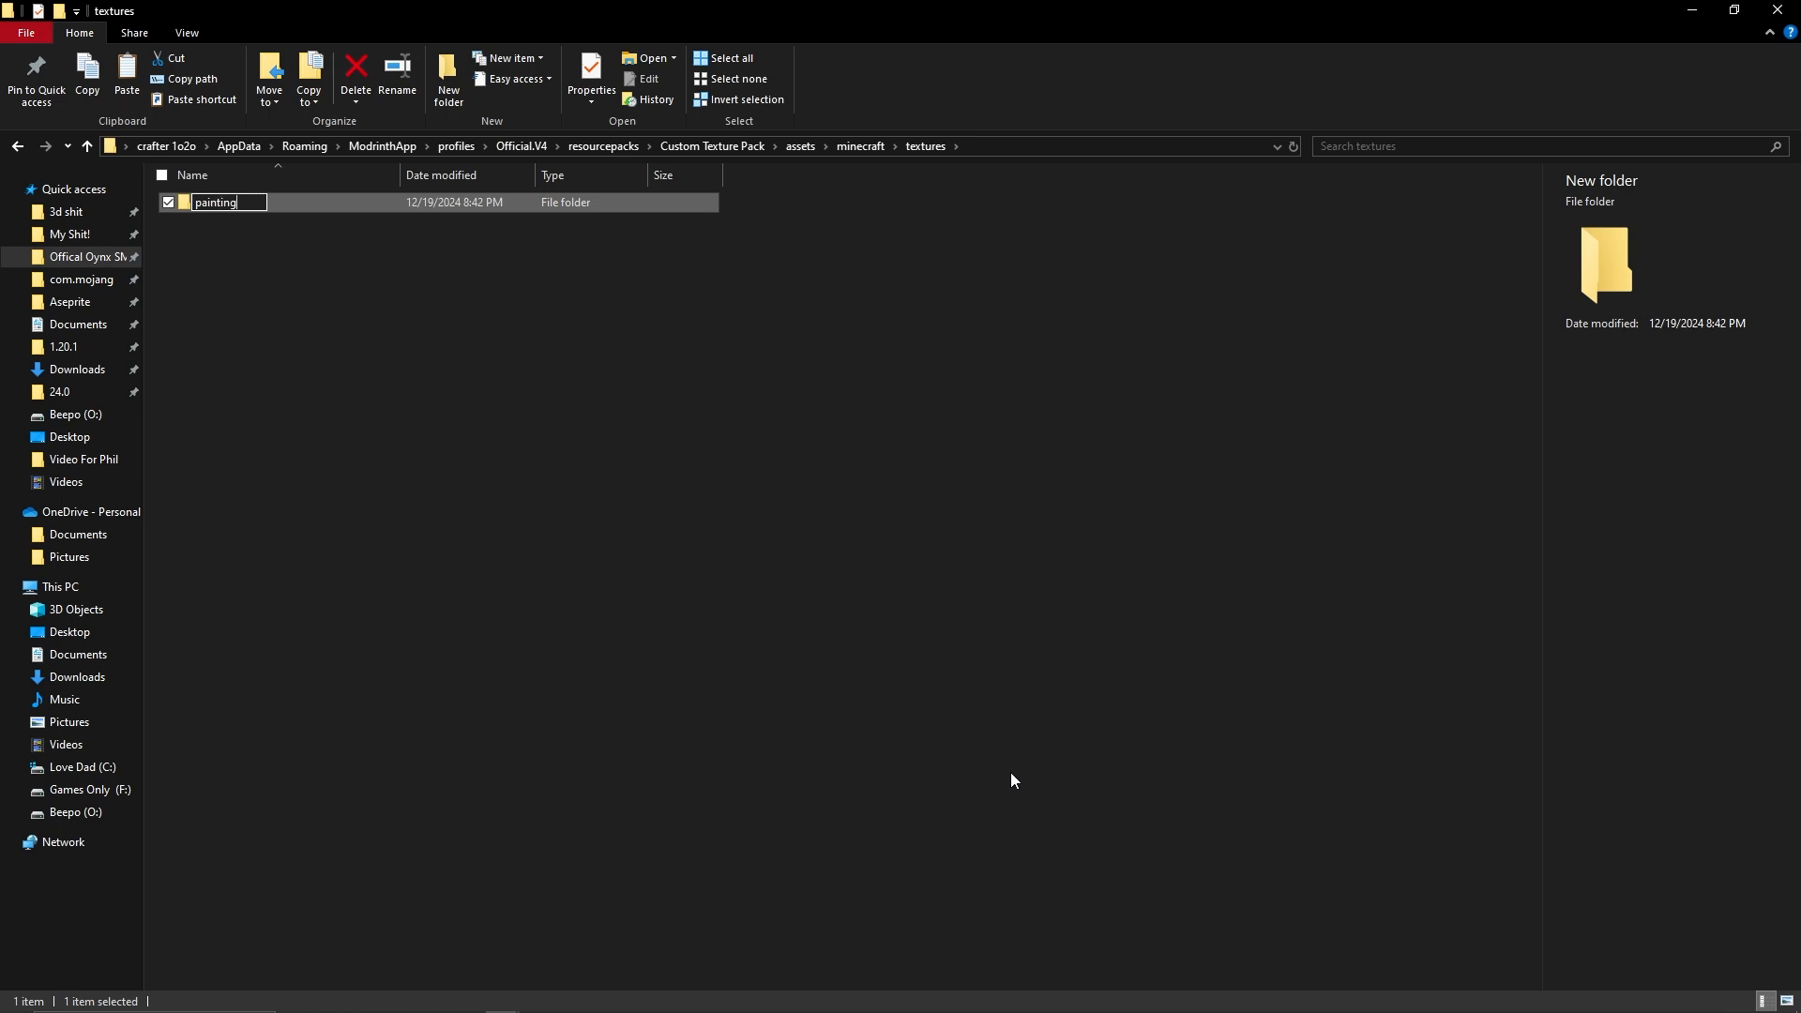
key("Return")
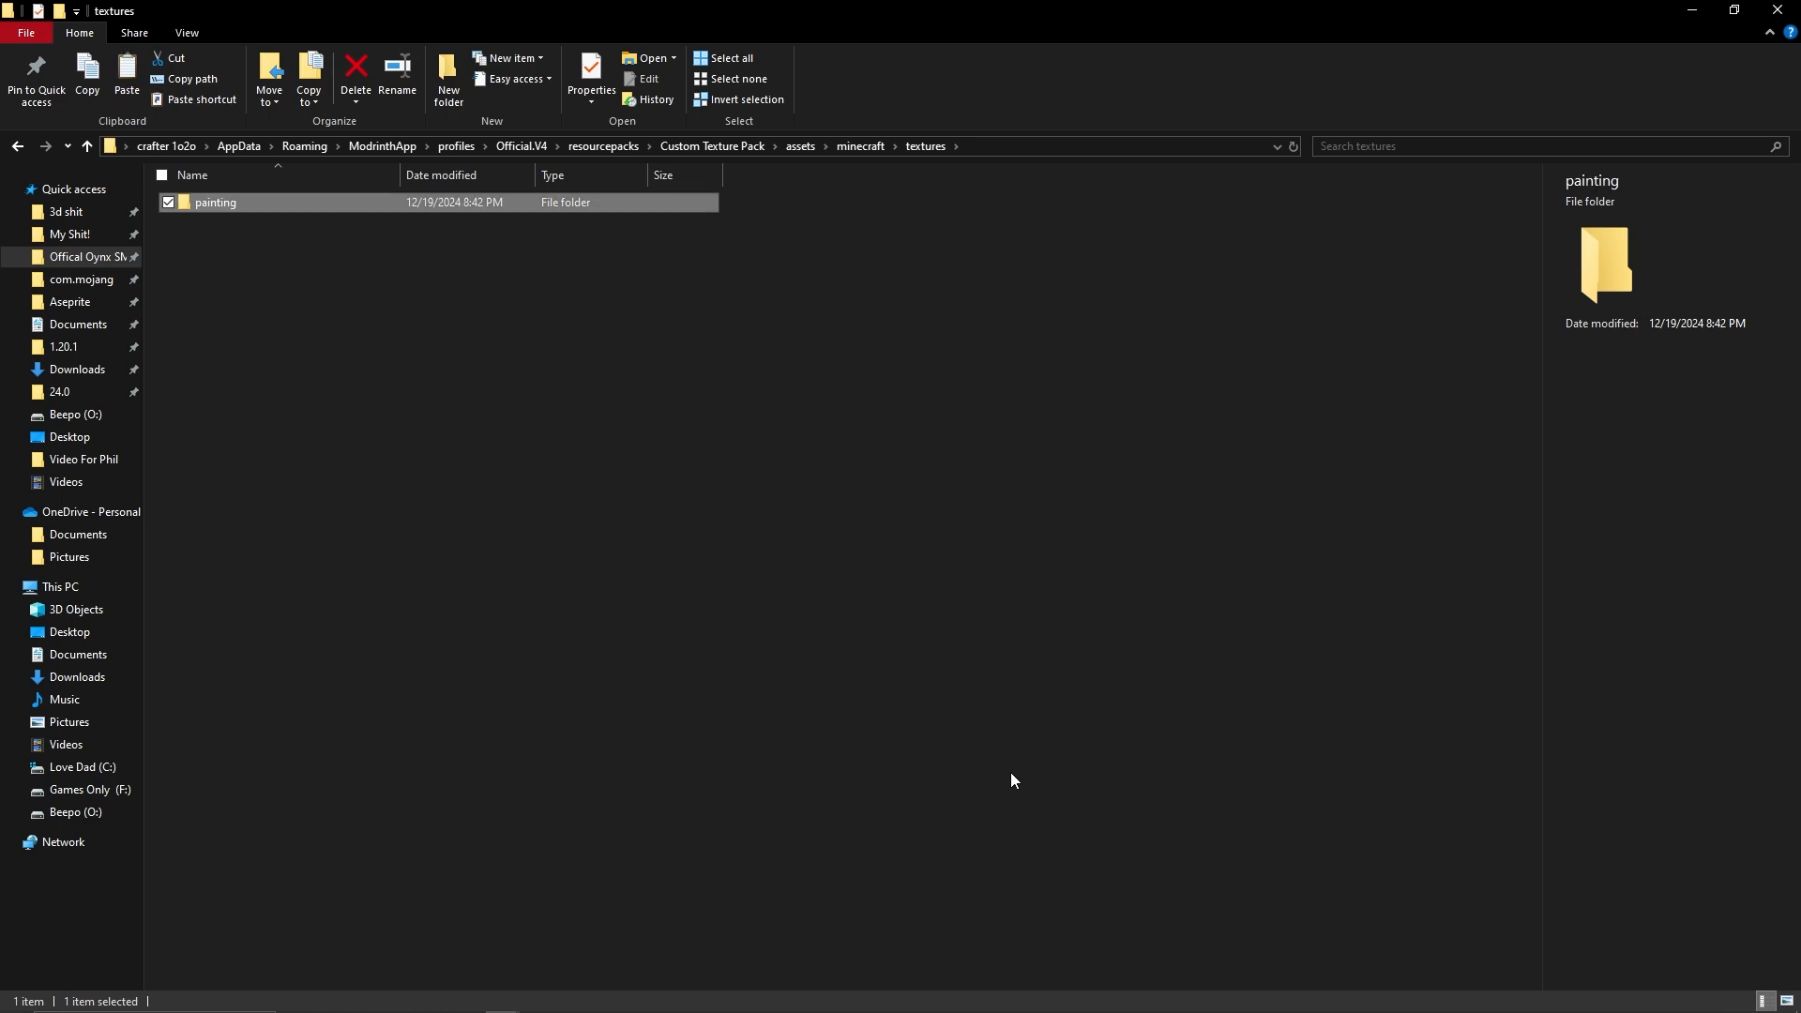
key("Return")
Move allay_flag.png from the minecraft folder into the painting folder inside textures, and select it there.
left_click(925, 147)
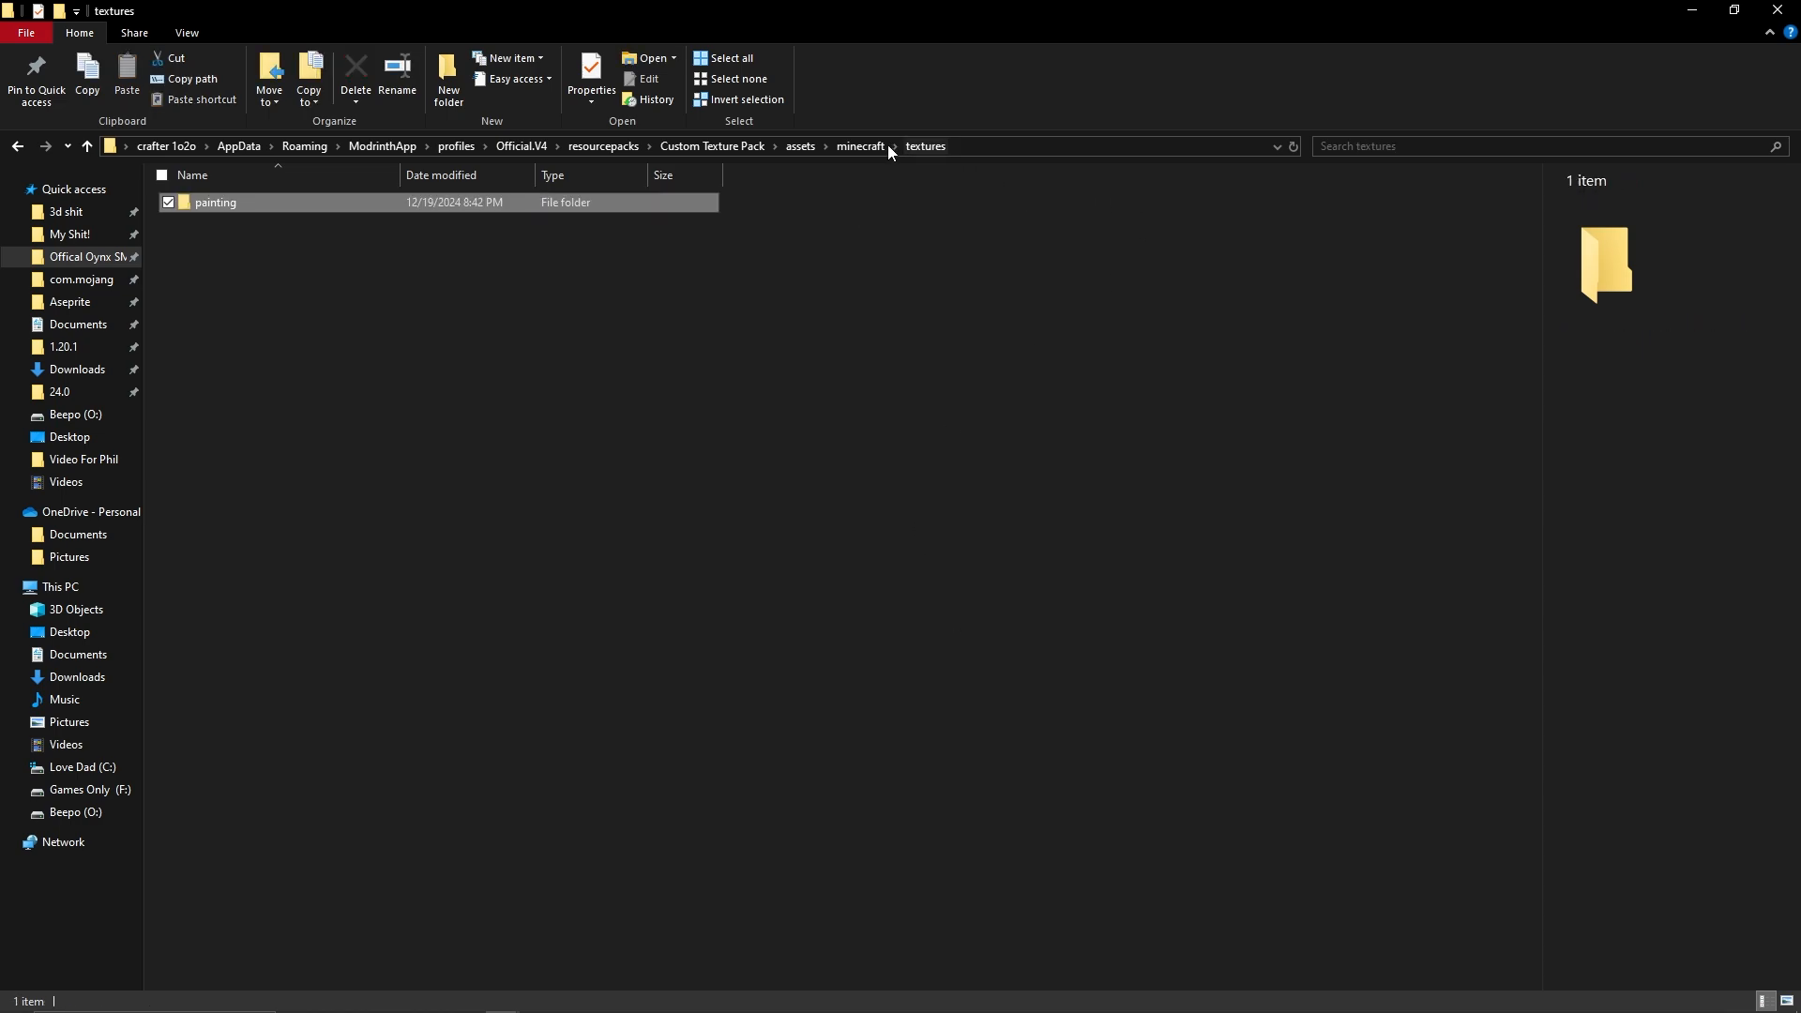
left_click(858, 146)
left_click(313, 244)
left_click_drag(319, 249, 403, 286)
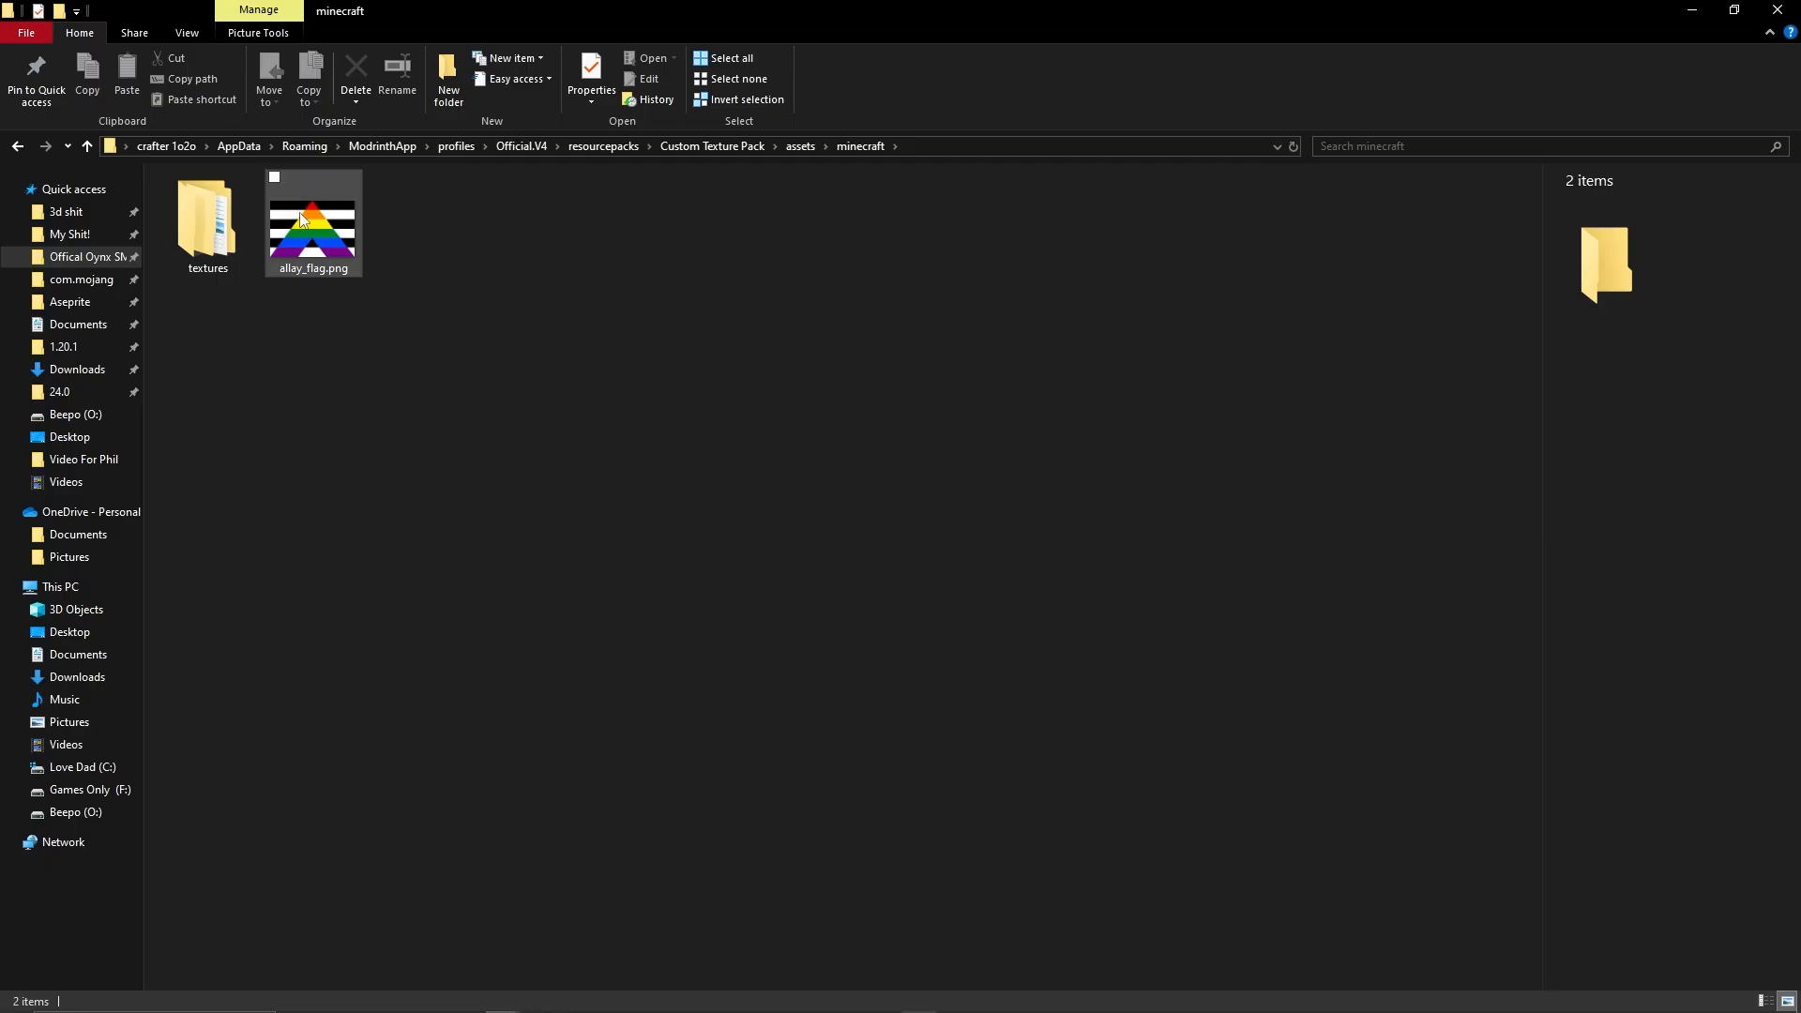
left_click_drag(429, 247, 404, 272)
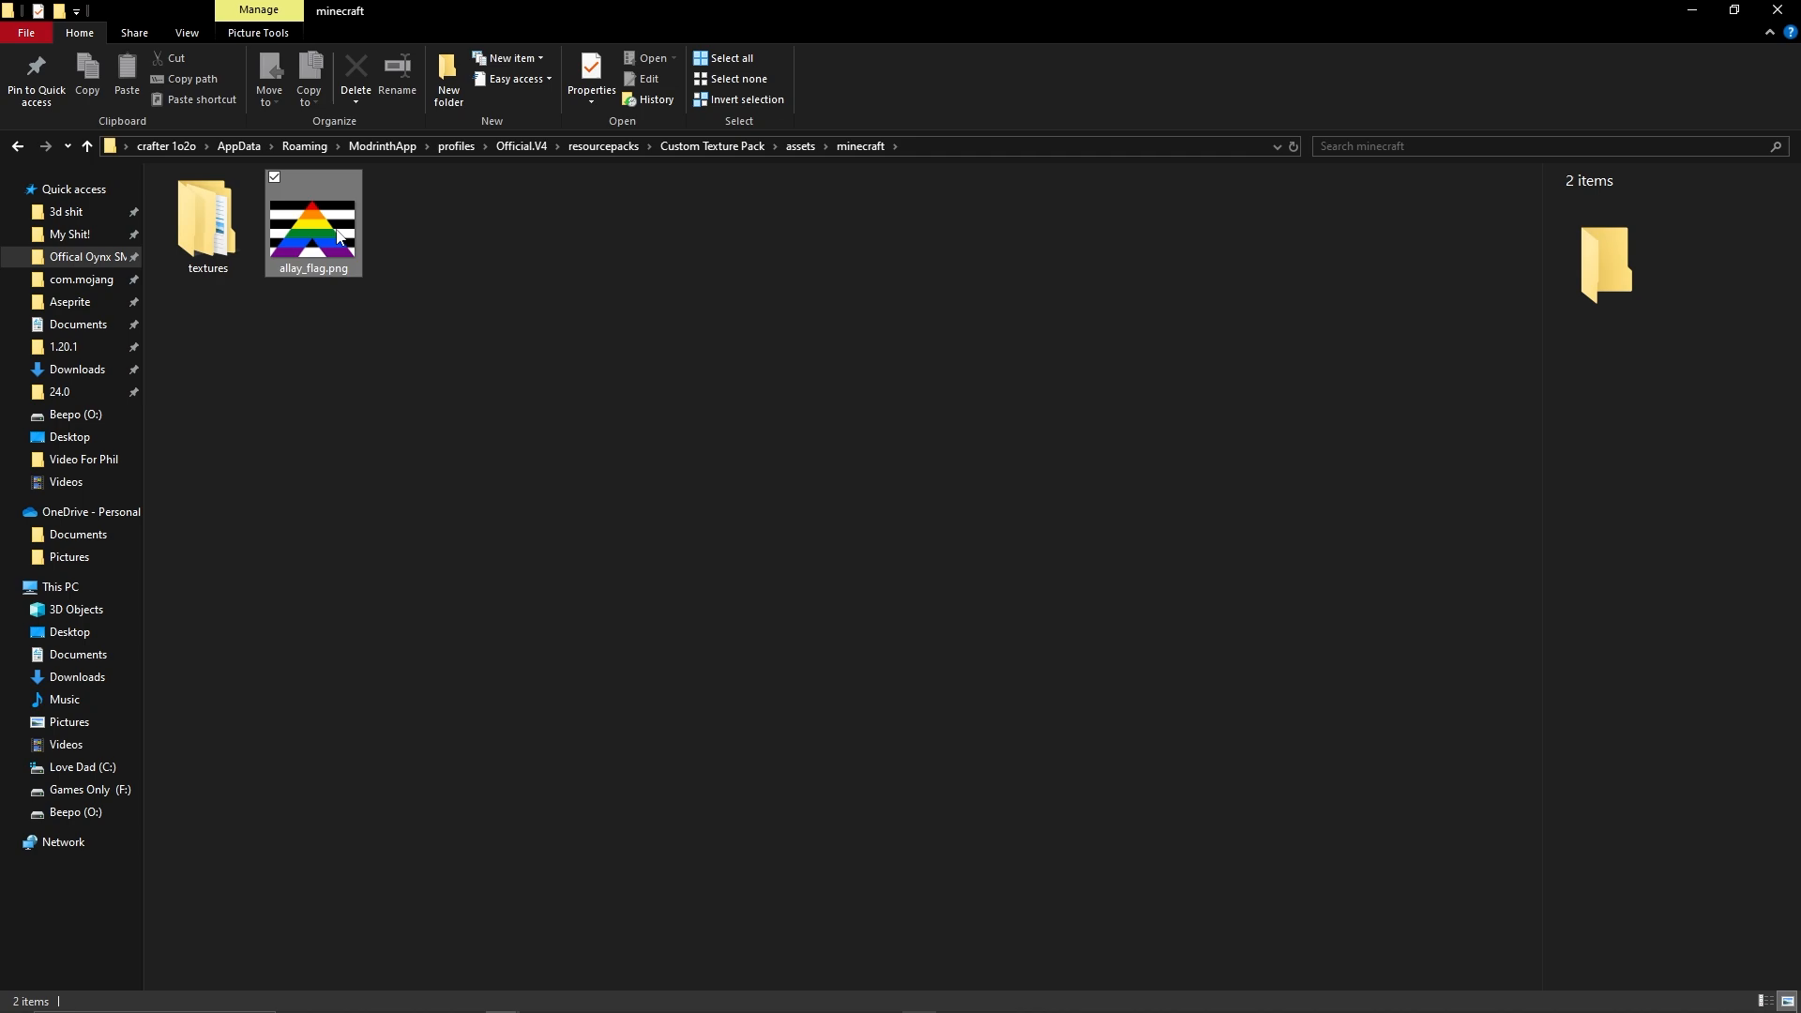
mouse_move(312, 225)
left_mouse_down()
mouse_move(211, 235)
mouse_move(246, 289)
mouse_move(207, 233)
left_mouse_up()
double_click(222, 234)
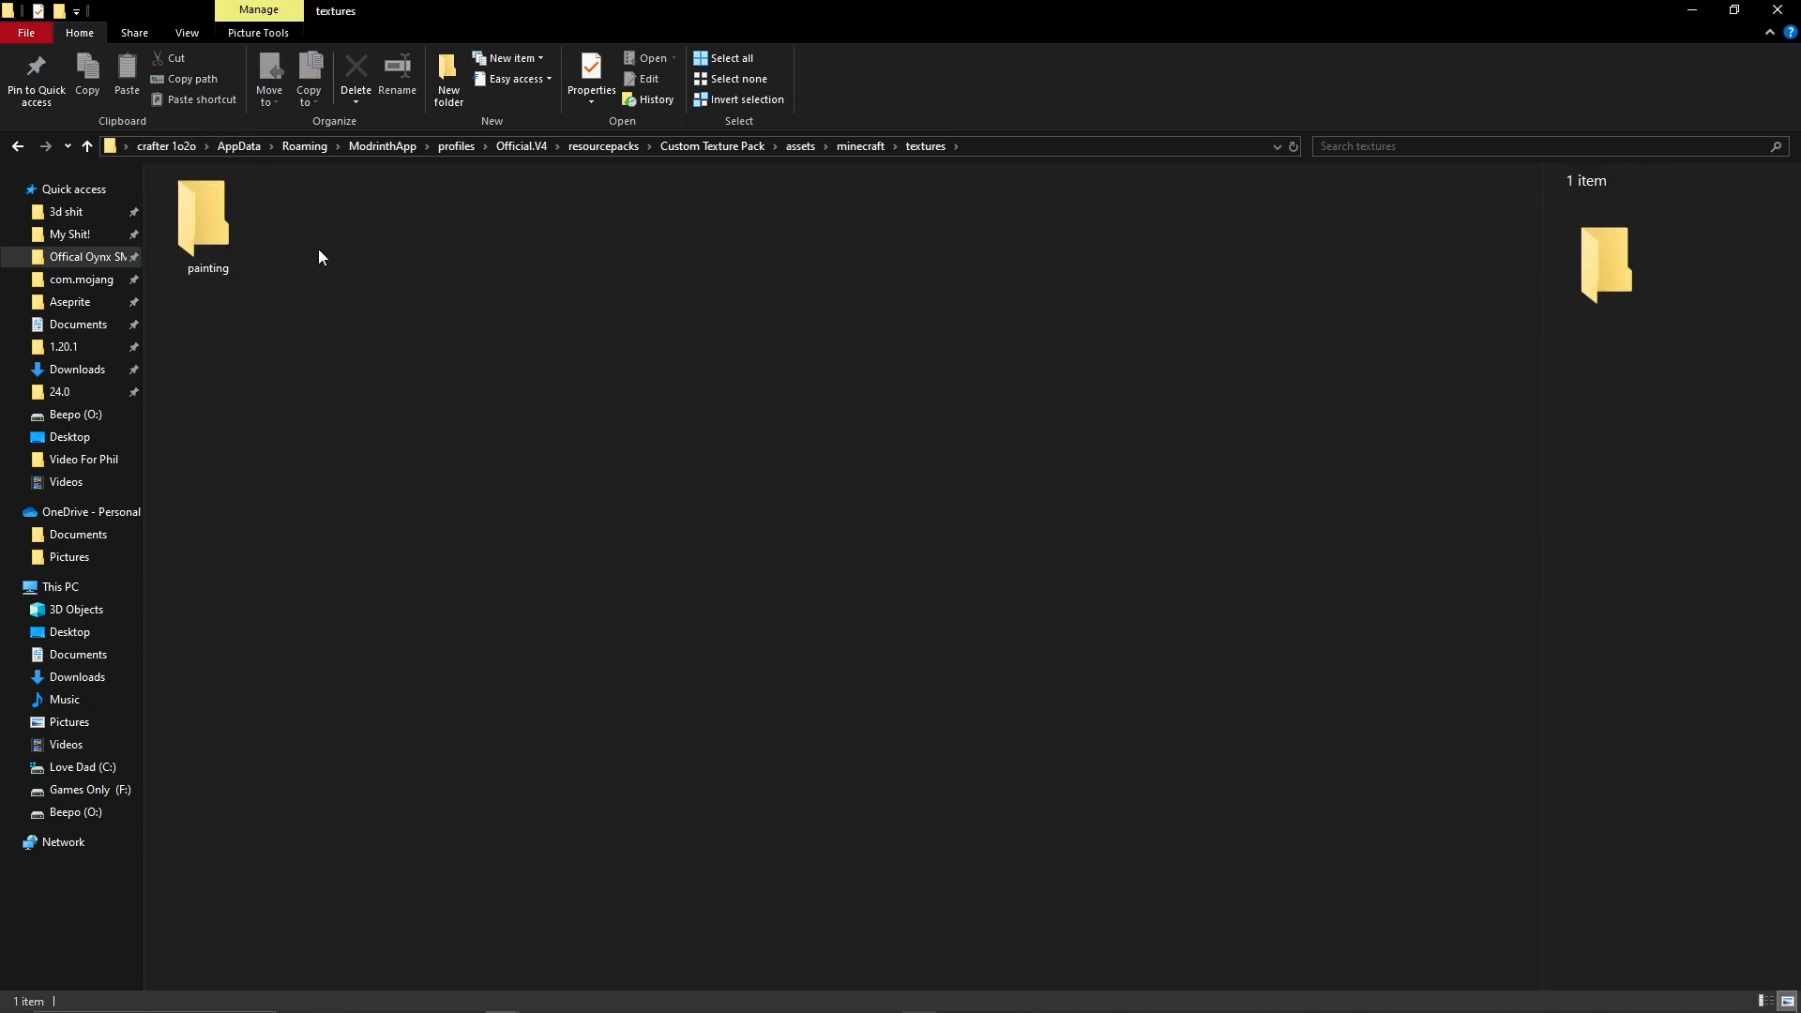
double_click(180, 228)
left_click(246, 224)
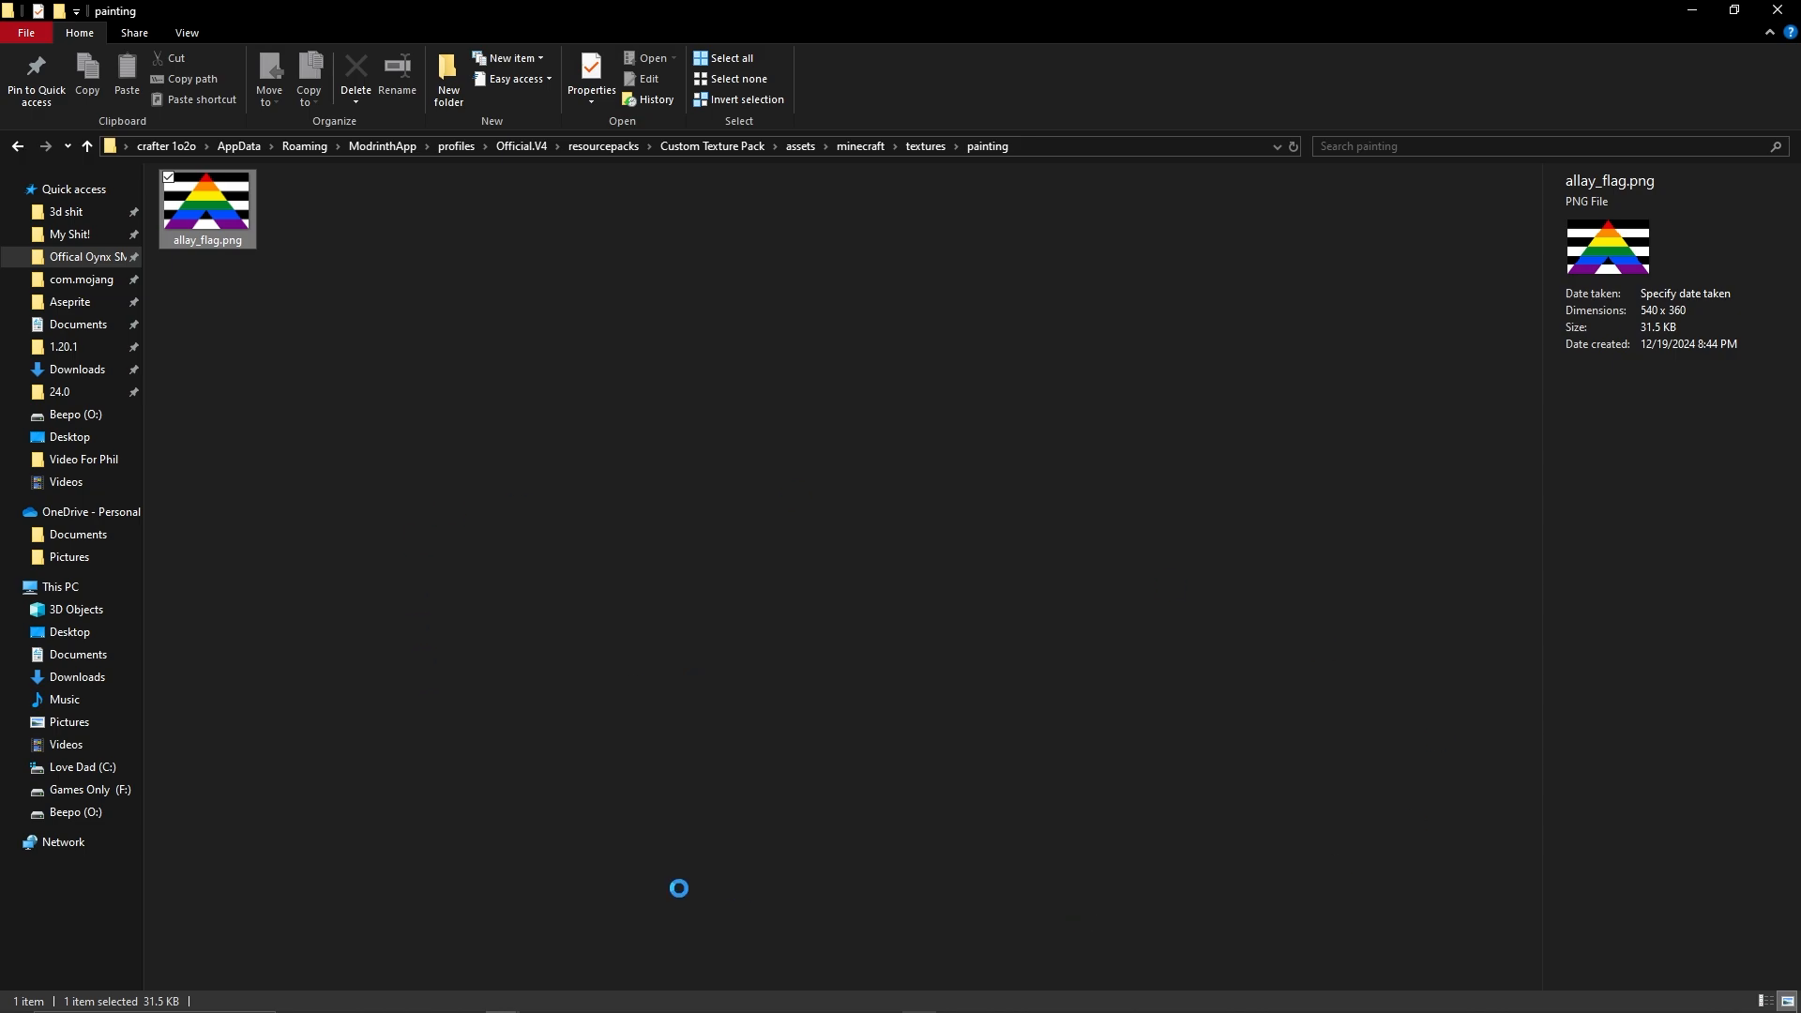
Rename allay_flag.png in the painting folder to void.png.
key("shift+F10")
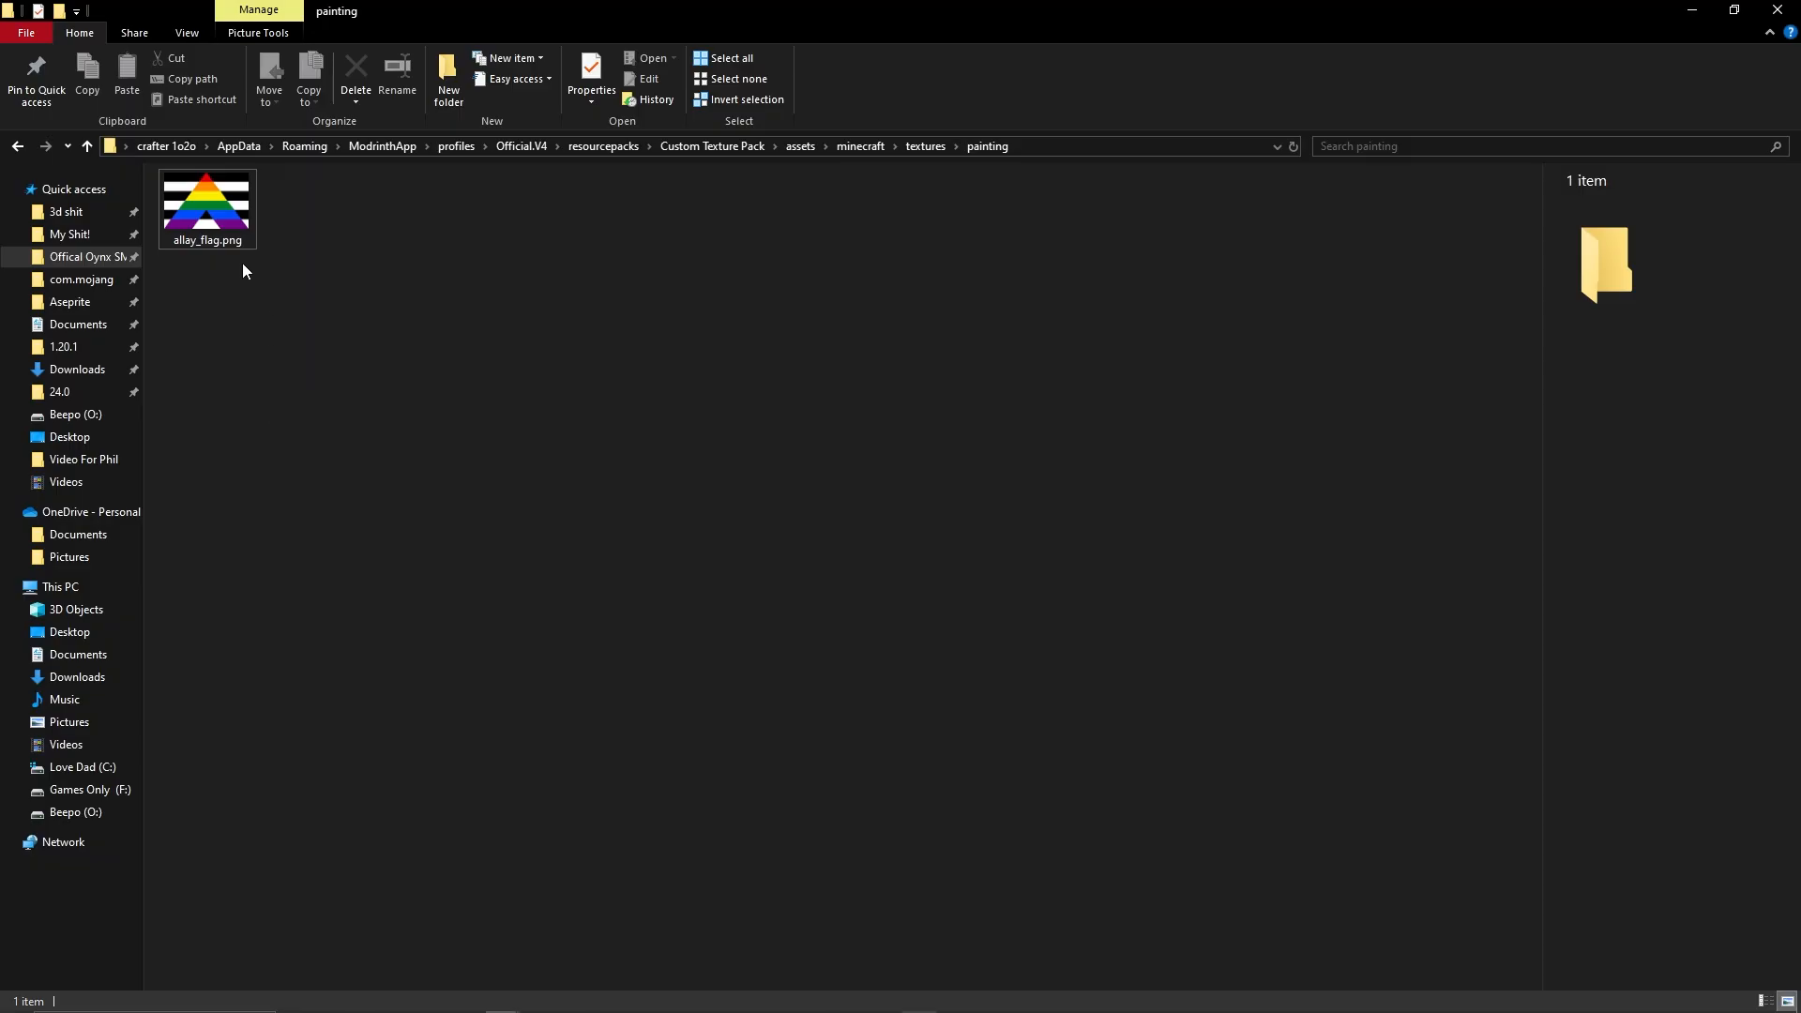
left_click(212, 232)
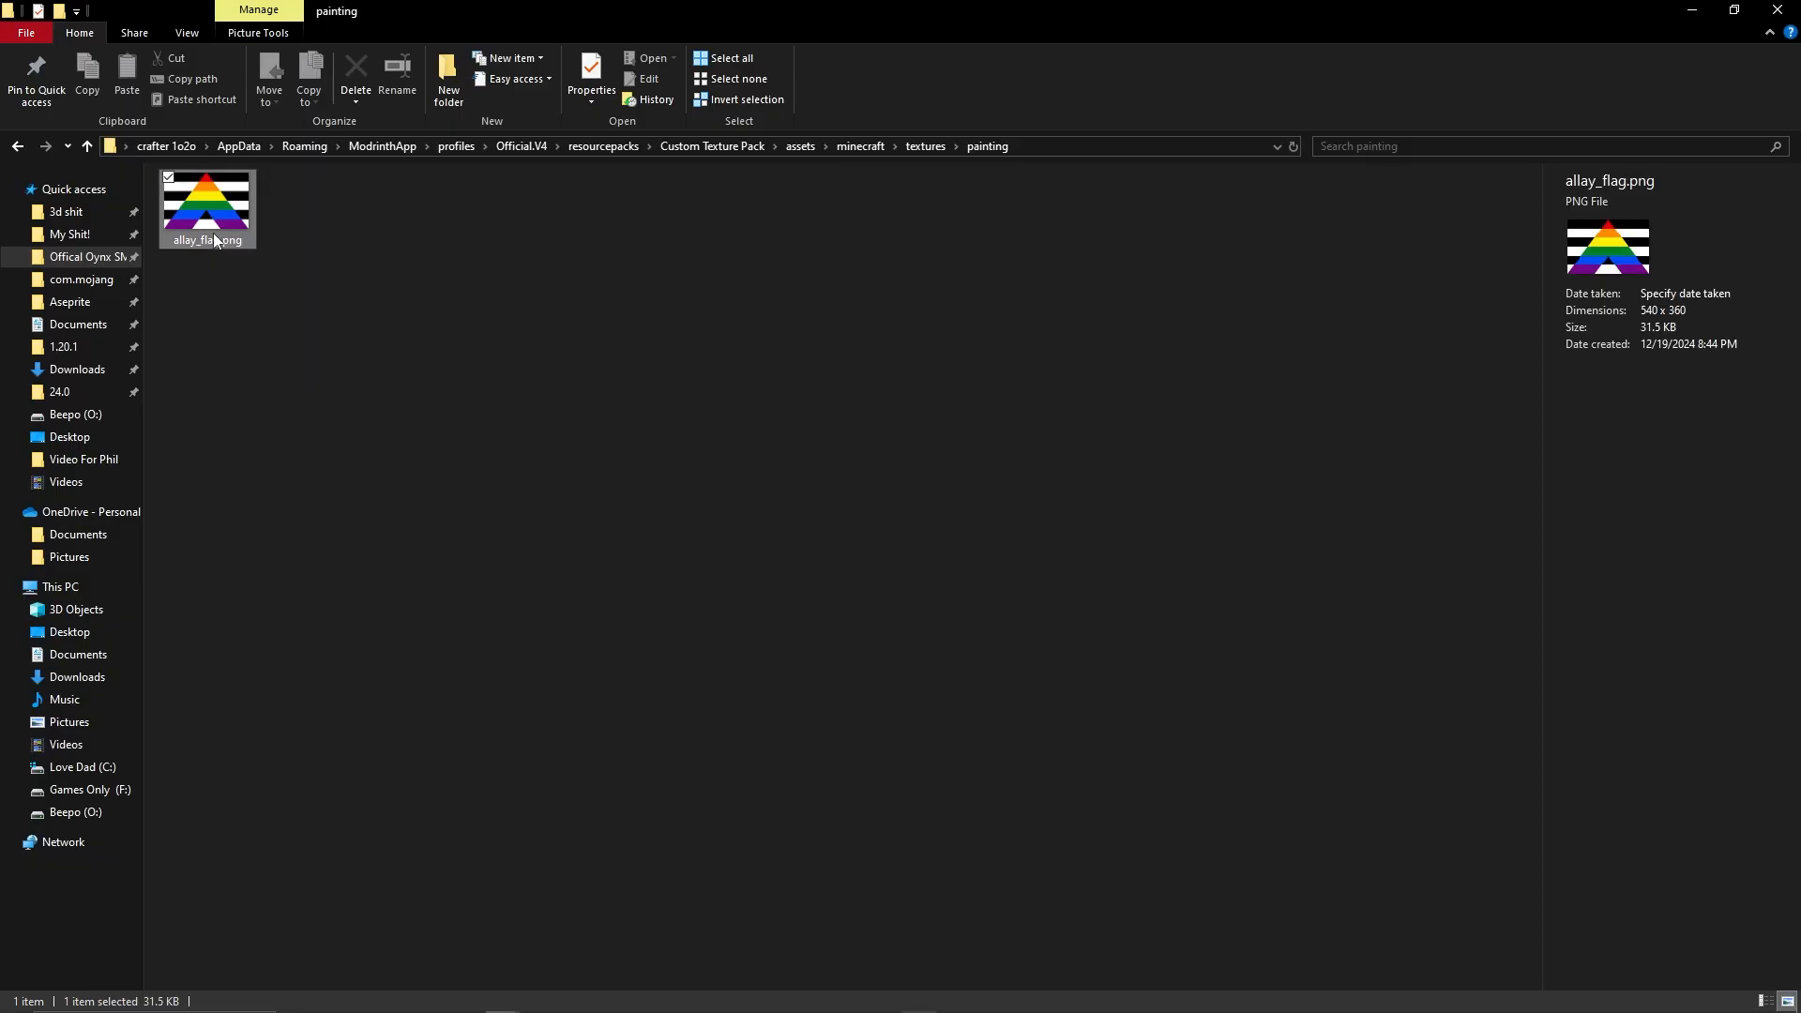
key("shift+F10")
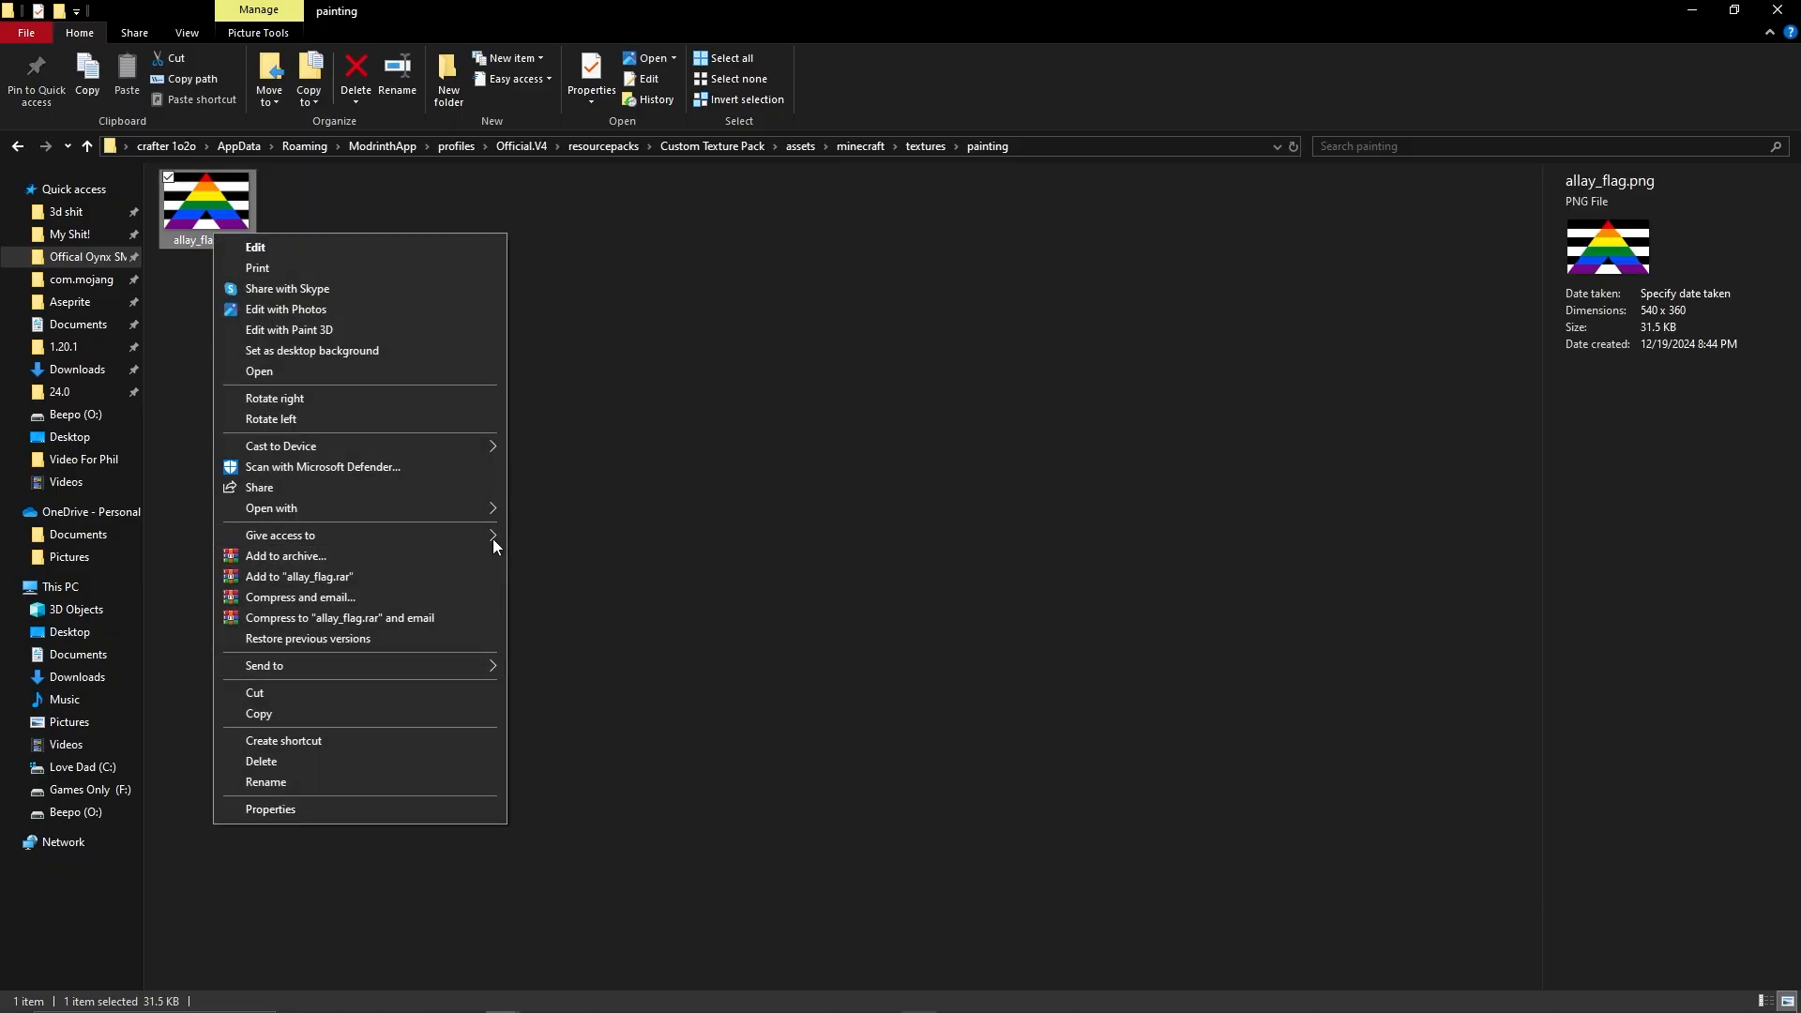
left_click(336, 790)
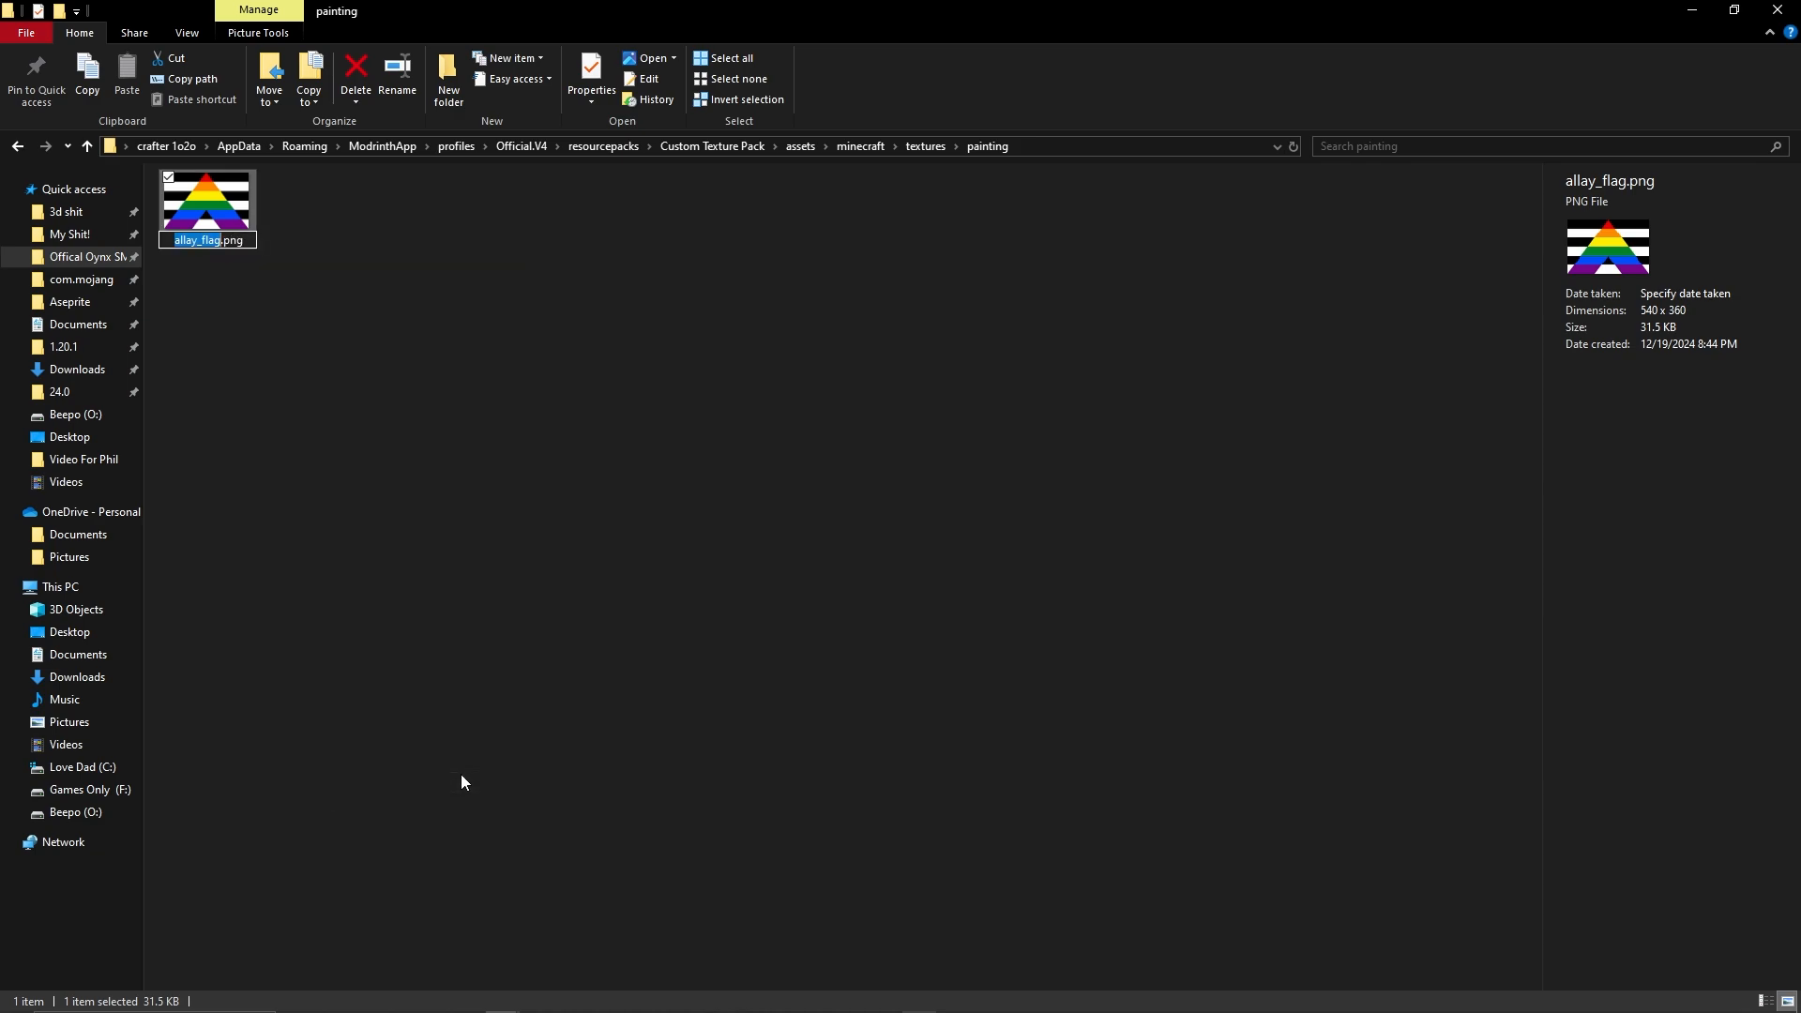
type("void")
key("Return")
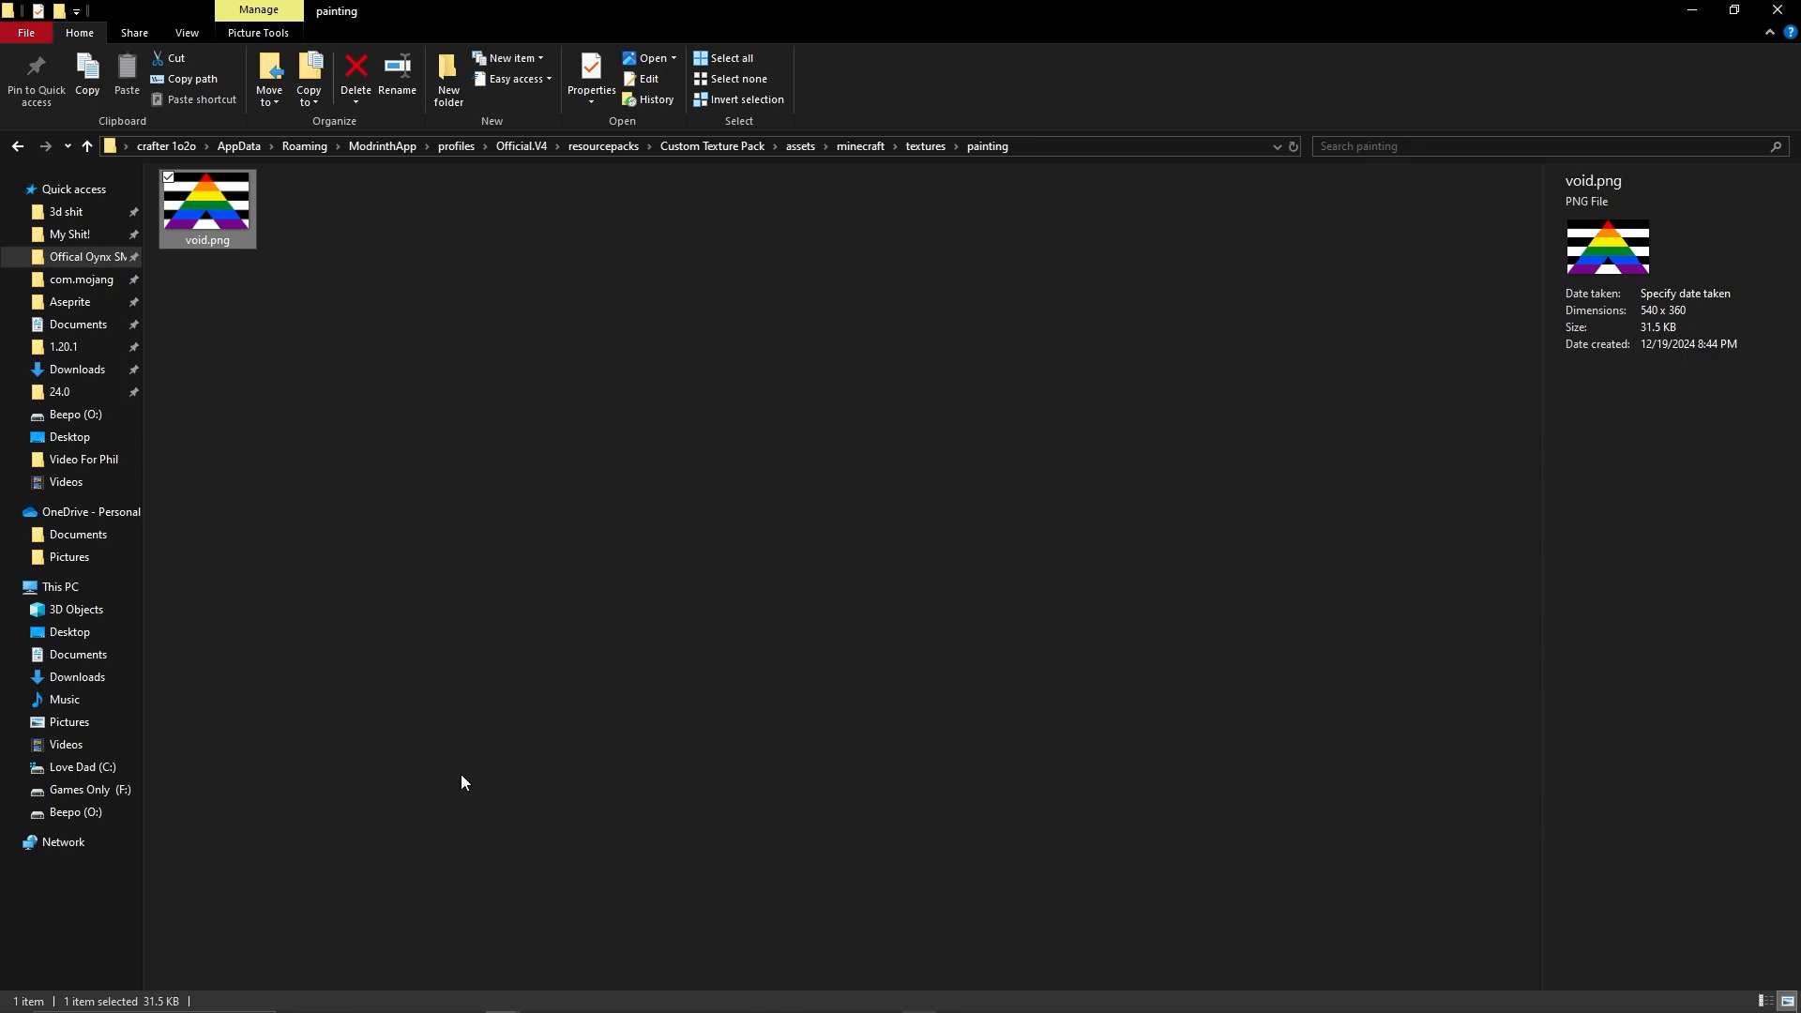
Switch to the running Minecraft 1.20.1 game and open the resource pack selection from its options.
key("alt+Tab")
key("alt+Tab")
left_click(878, 661)
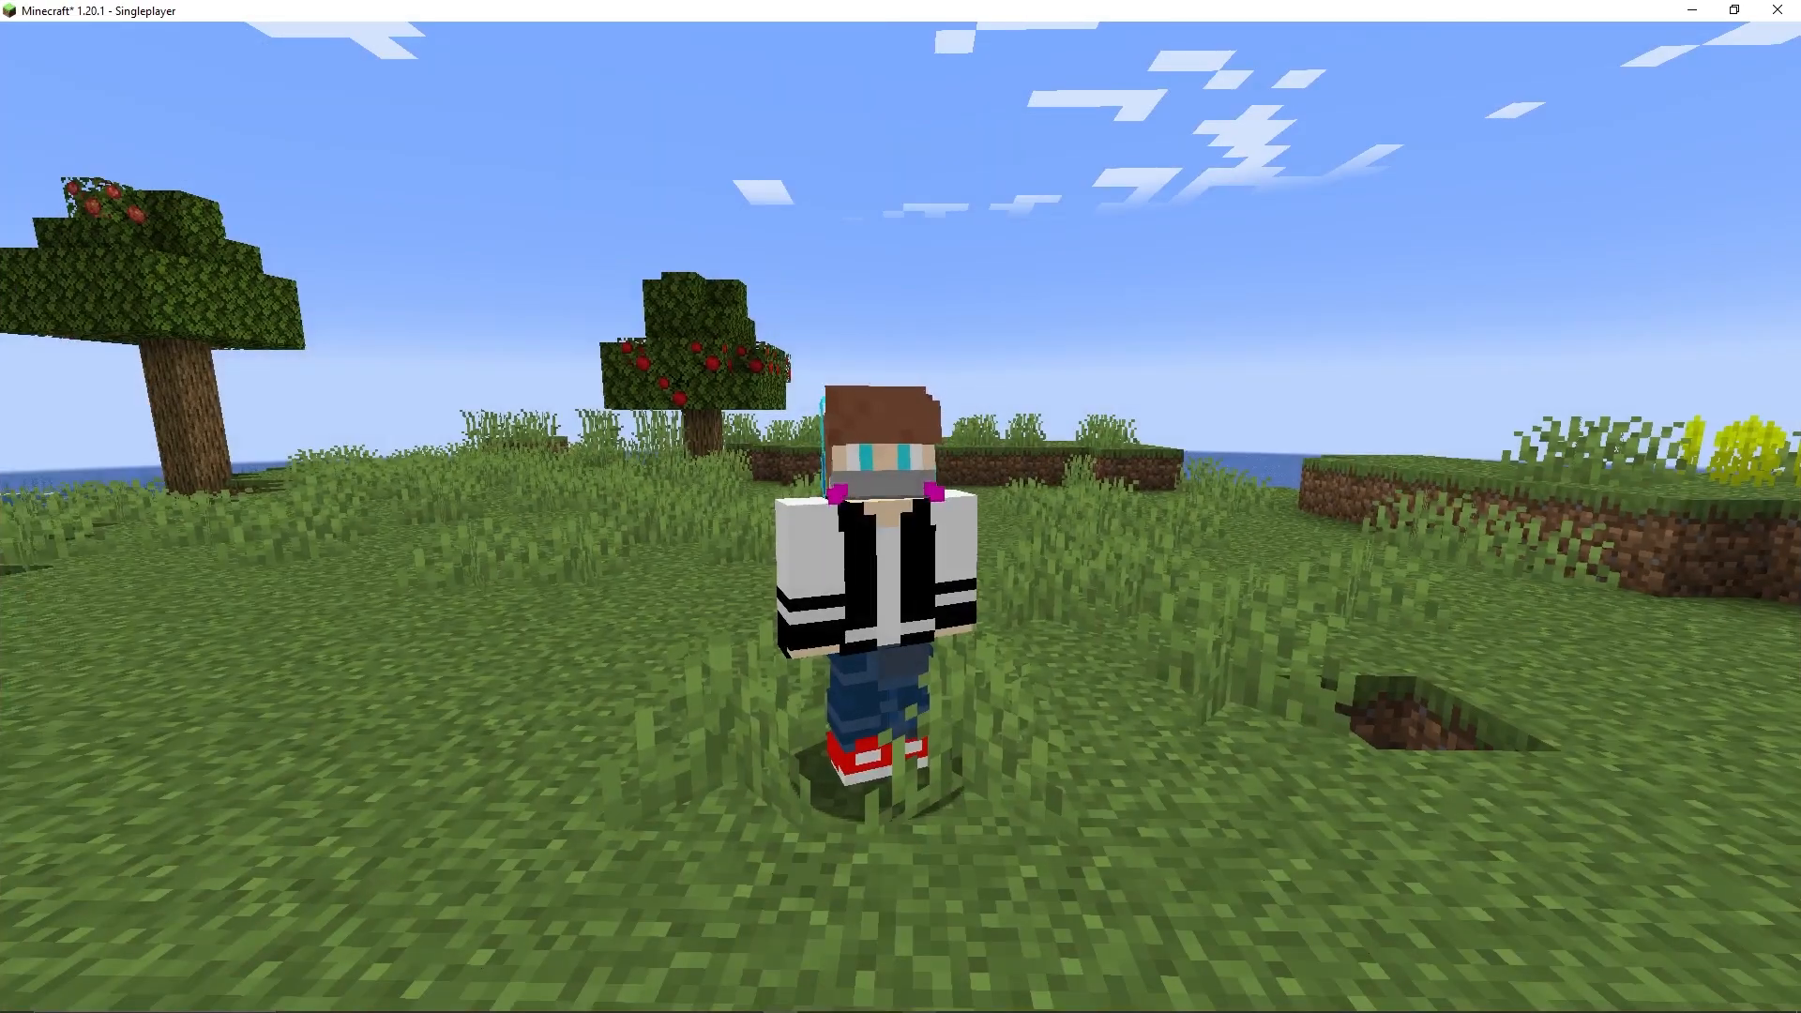
key("Escape")
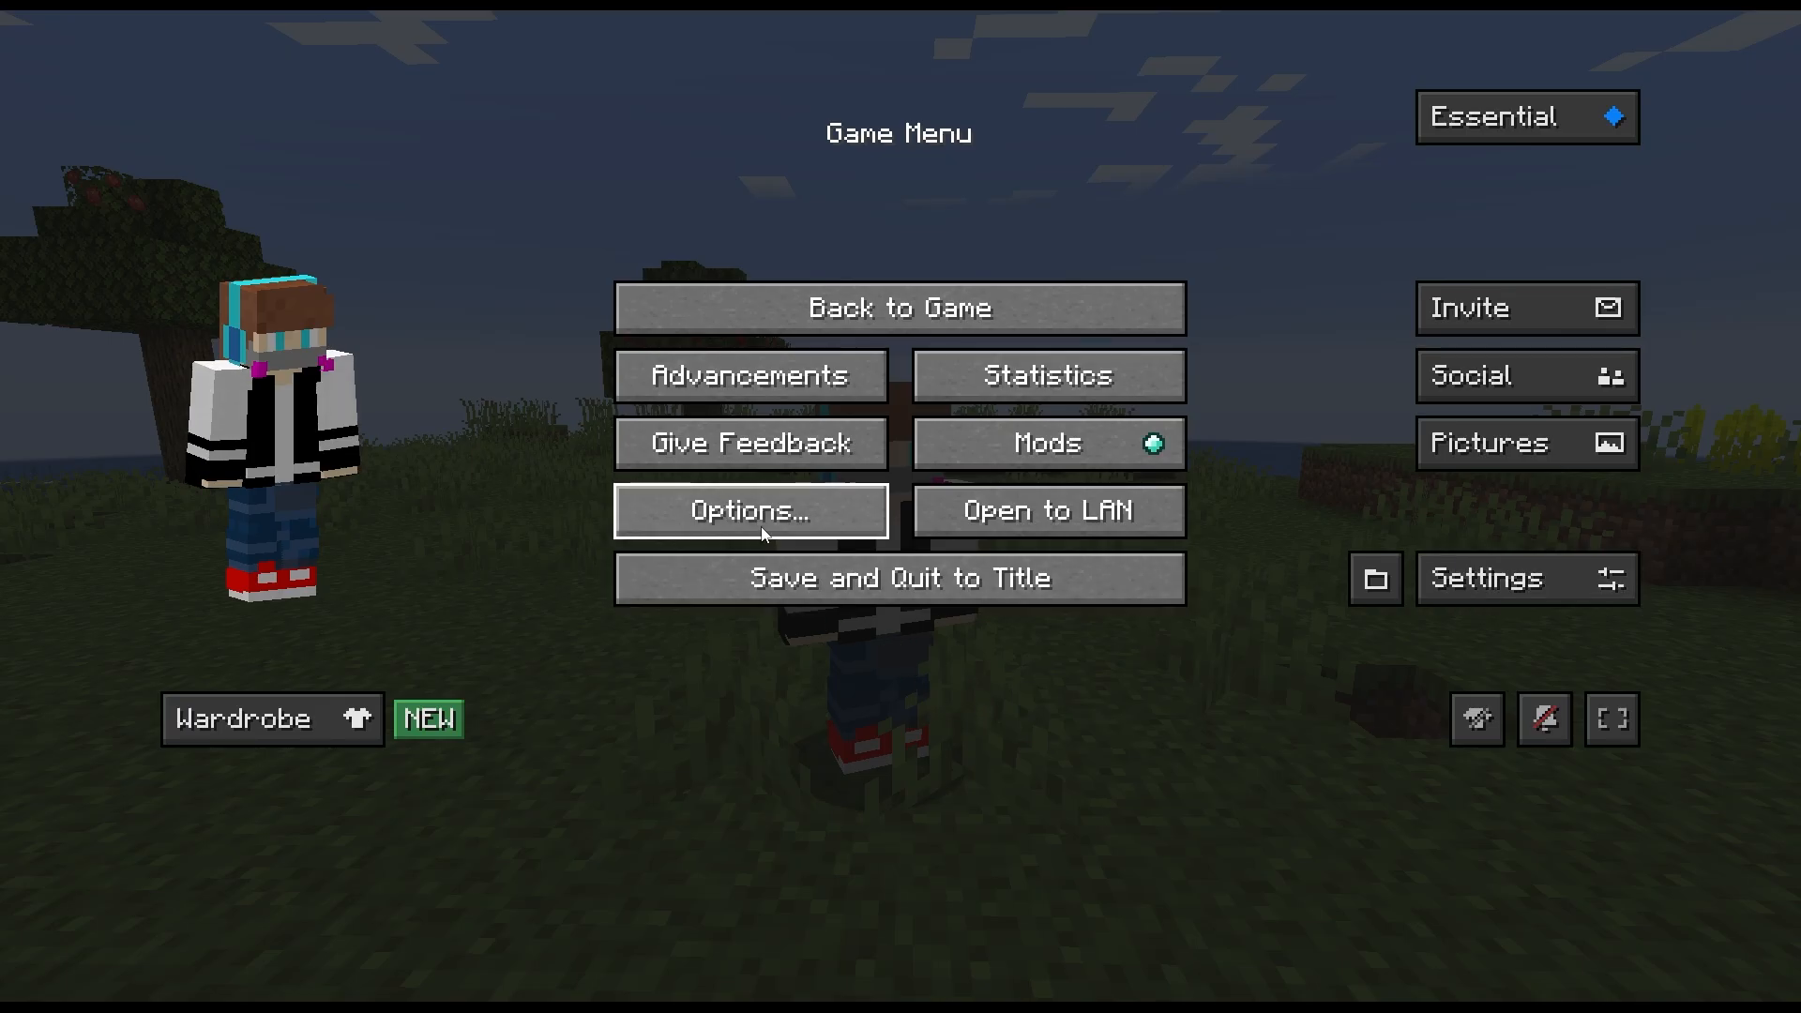
left_click(676, 520)
left_click(676, 522)
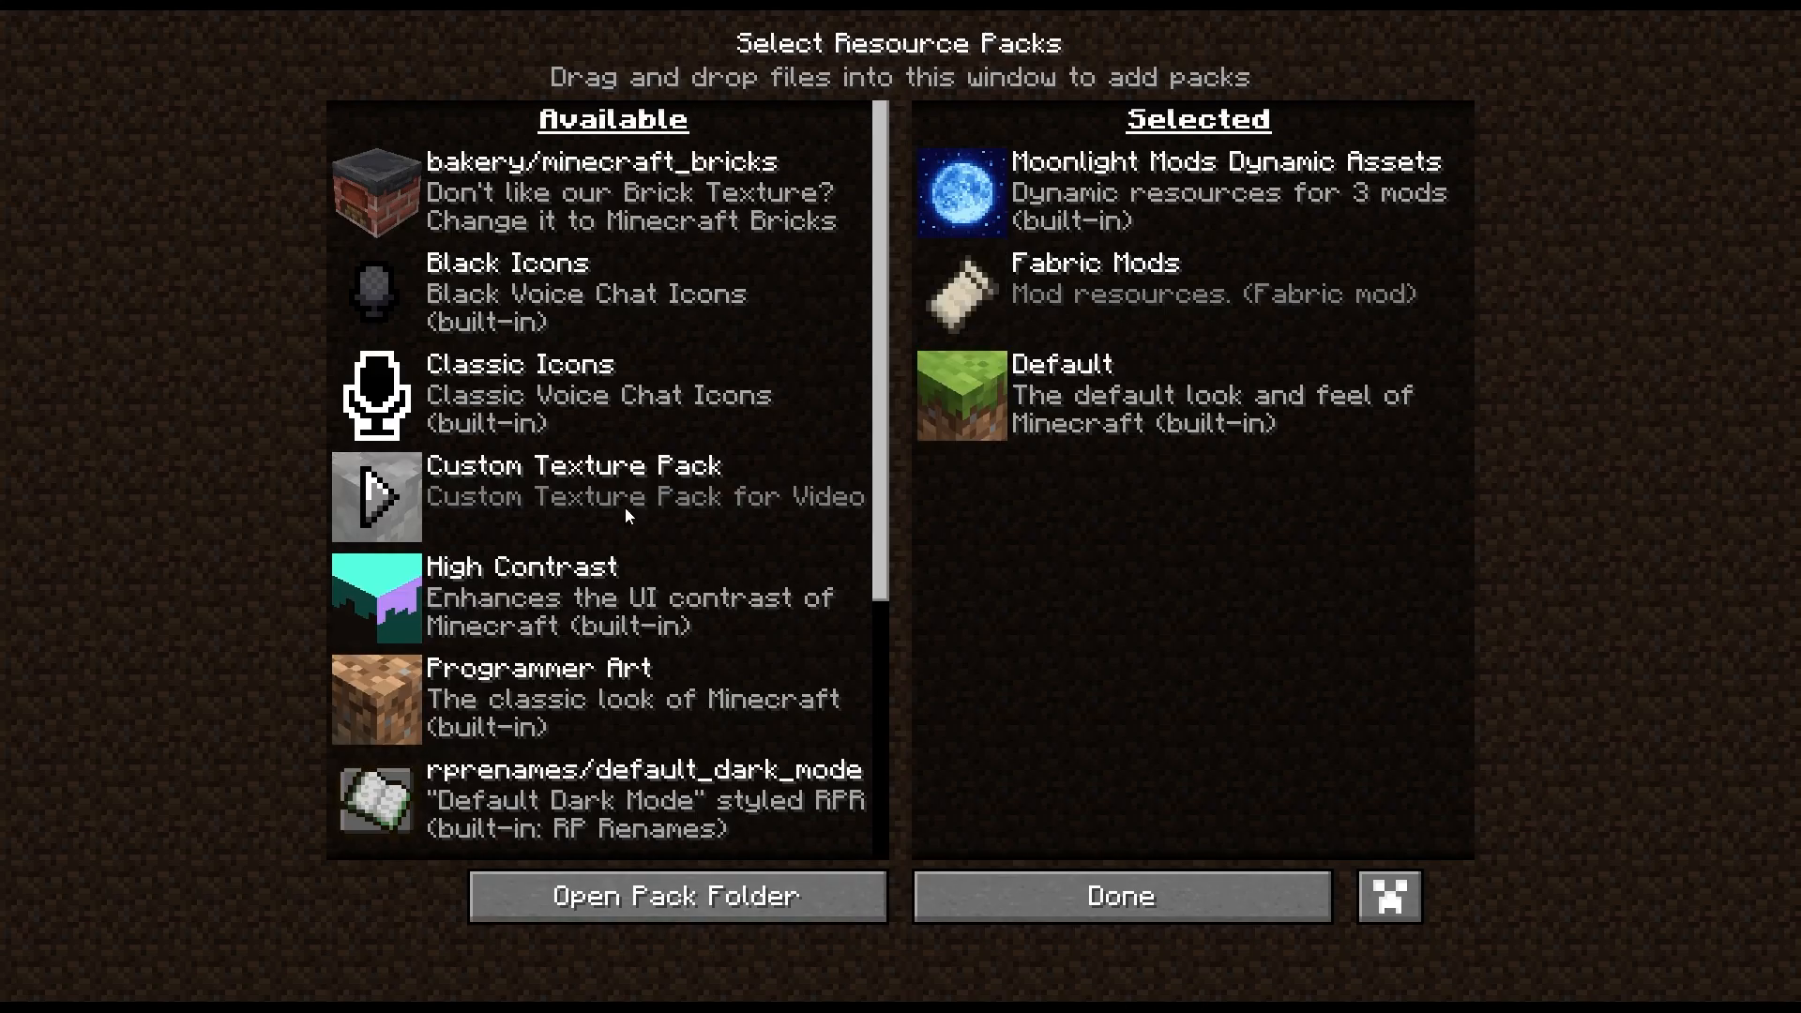
Enable Custom Texture Pack above the other selected resource packs and apply the selection.
scroll(657, 498, "down", 1)
scroll(600, 499, "up", 1)
left_click(400, 473)
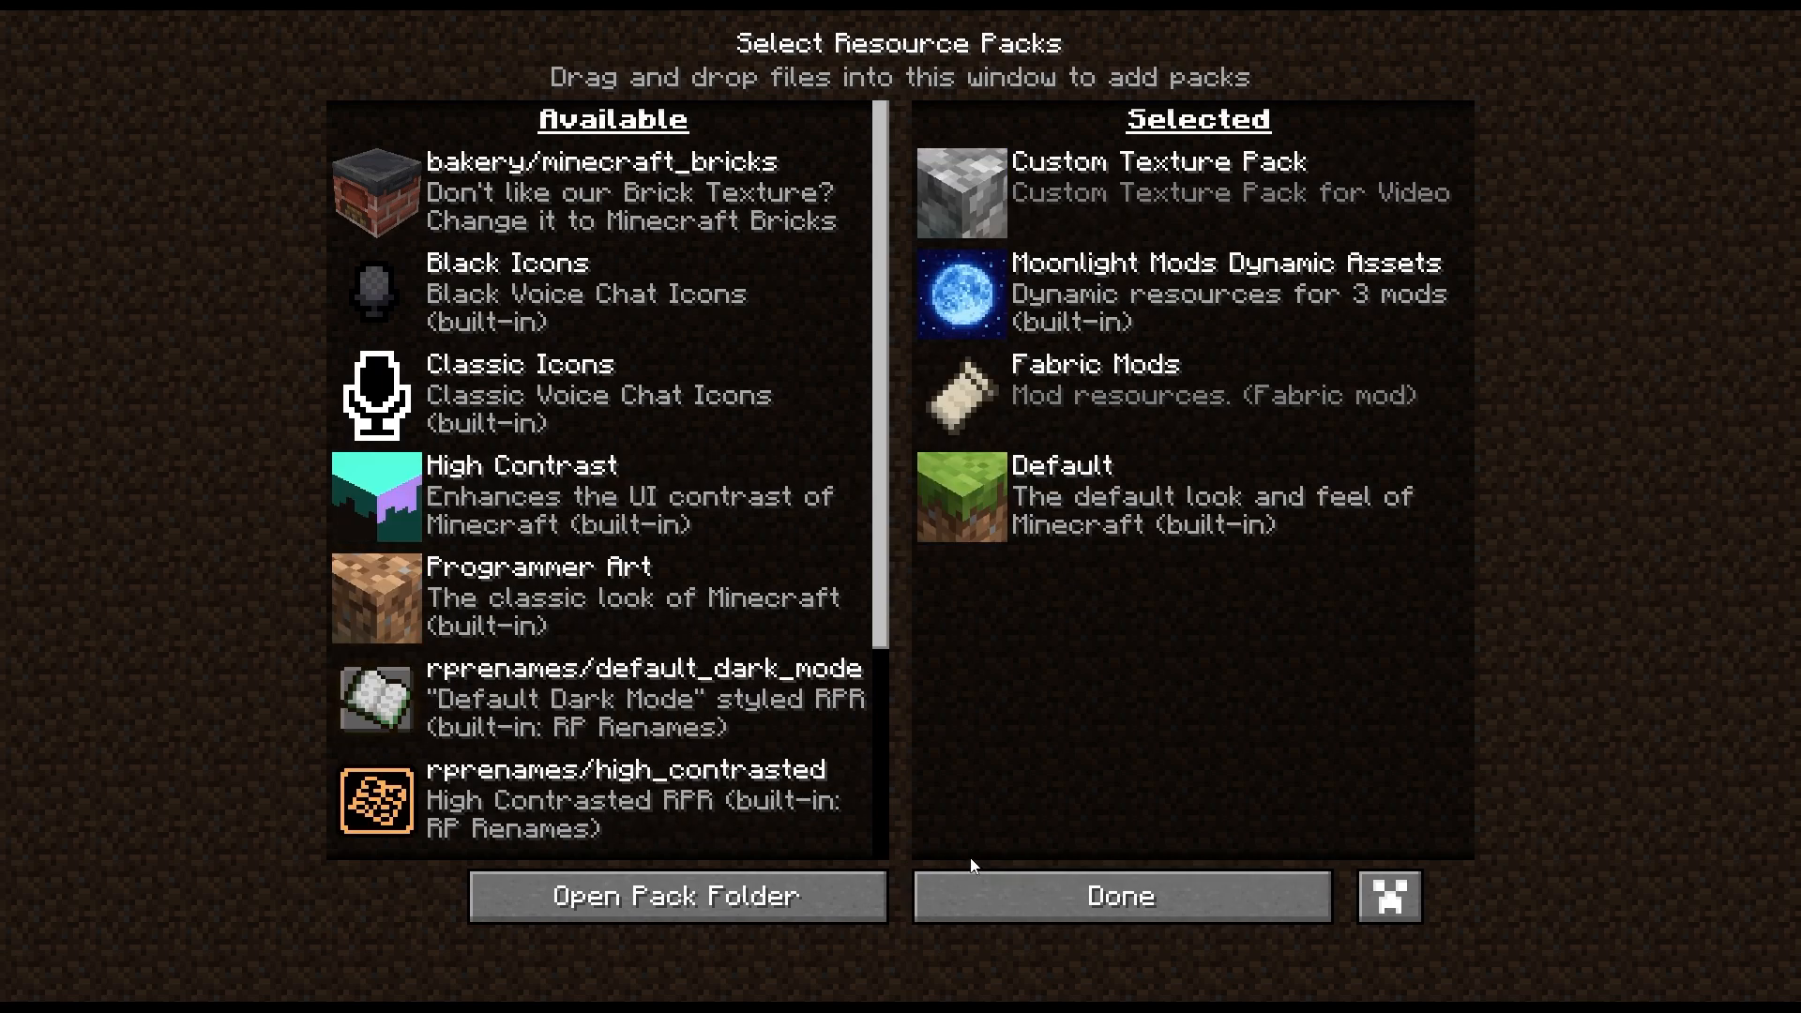
scroll(675, 706, "down", 6)
scroll(584, 703, "up", 6)
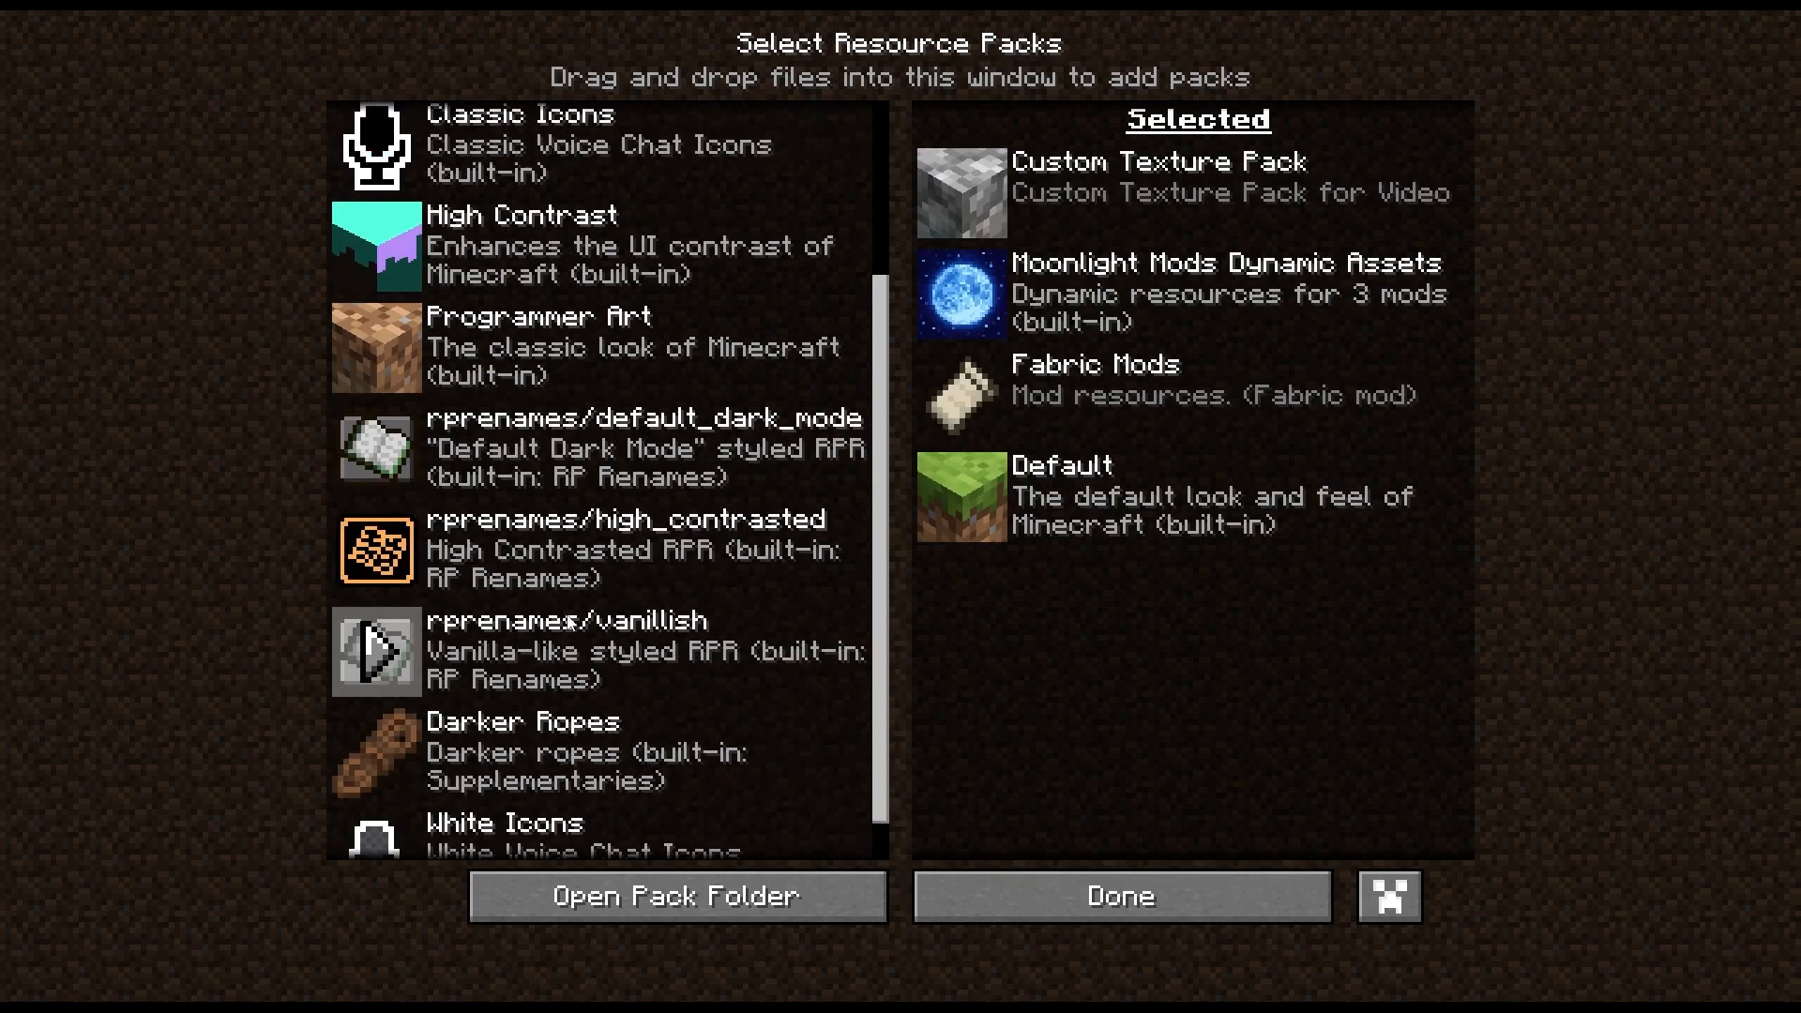
scroll(640, 577, "down", 6)
scroll(532, 184, "up", 4)
scroll(532, 183, "up", 3)
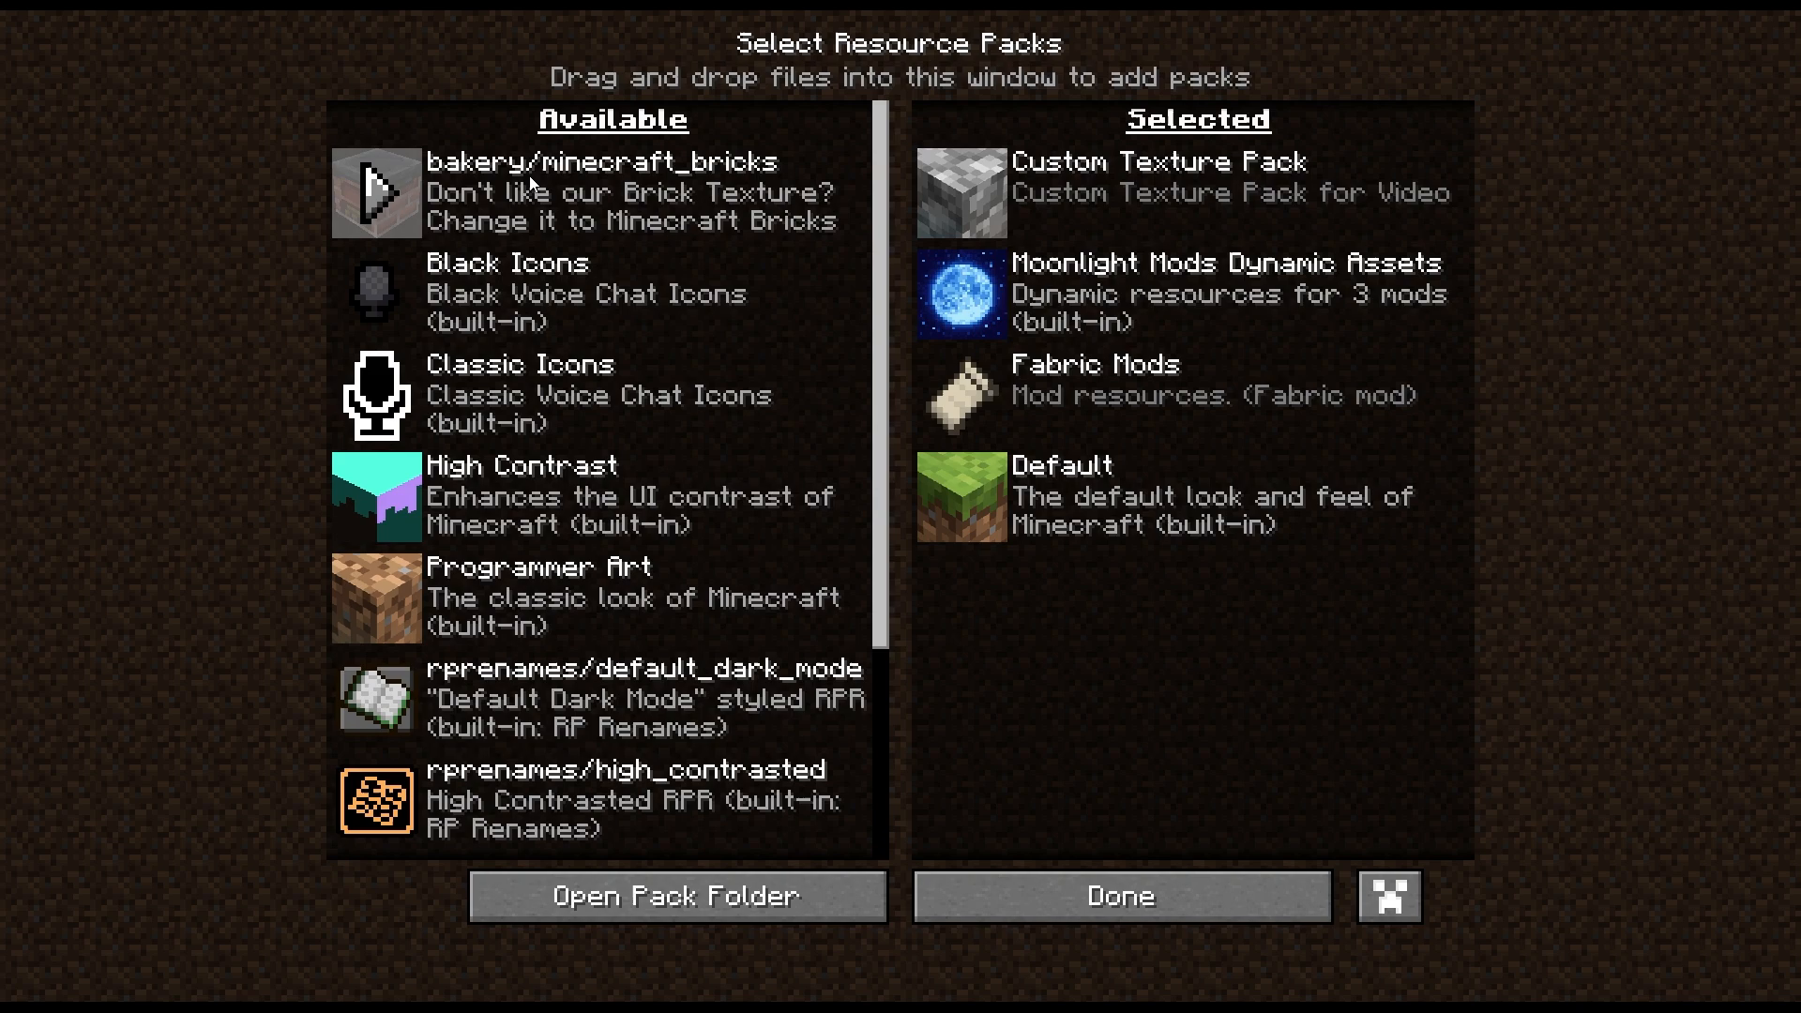
scroll(366, 595, "down", 6)
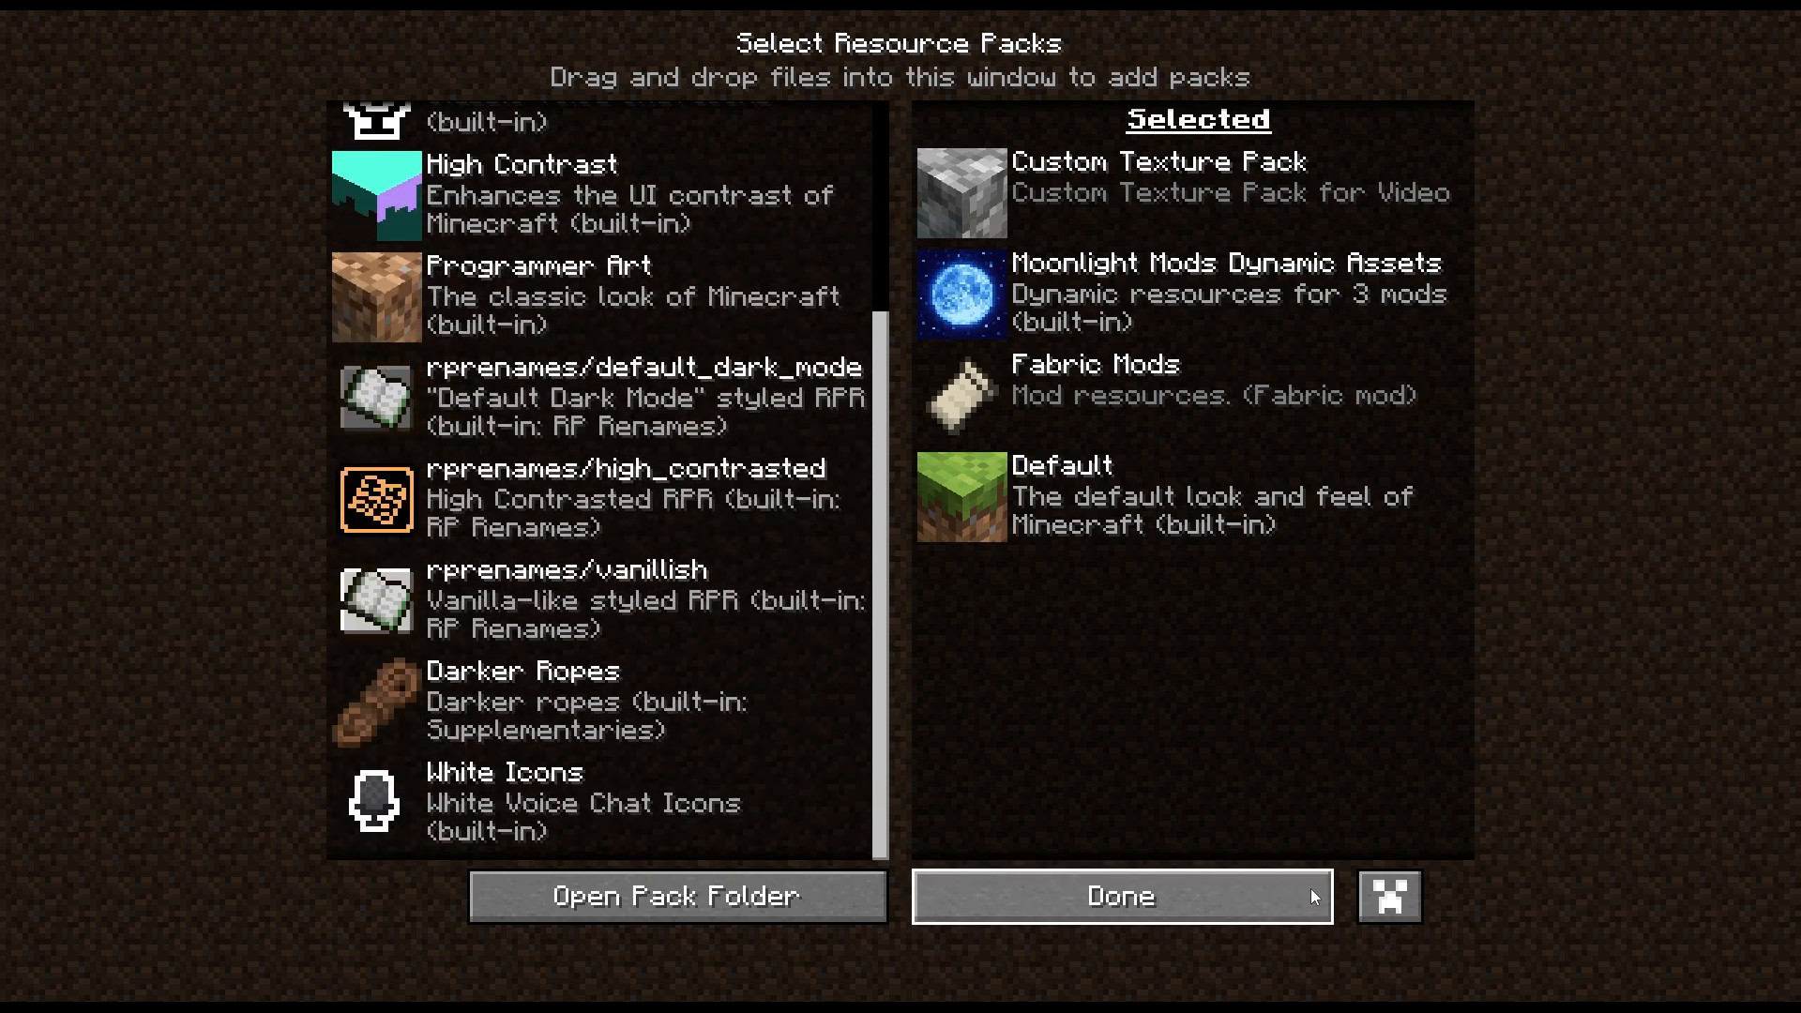
left_click(1212, 898)
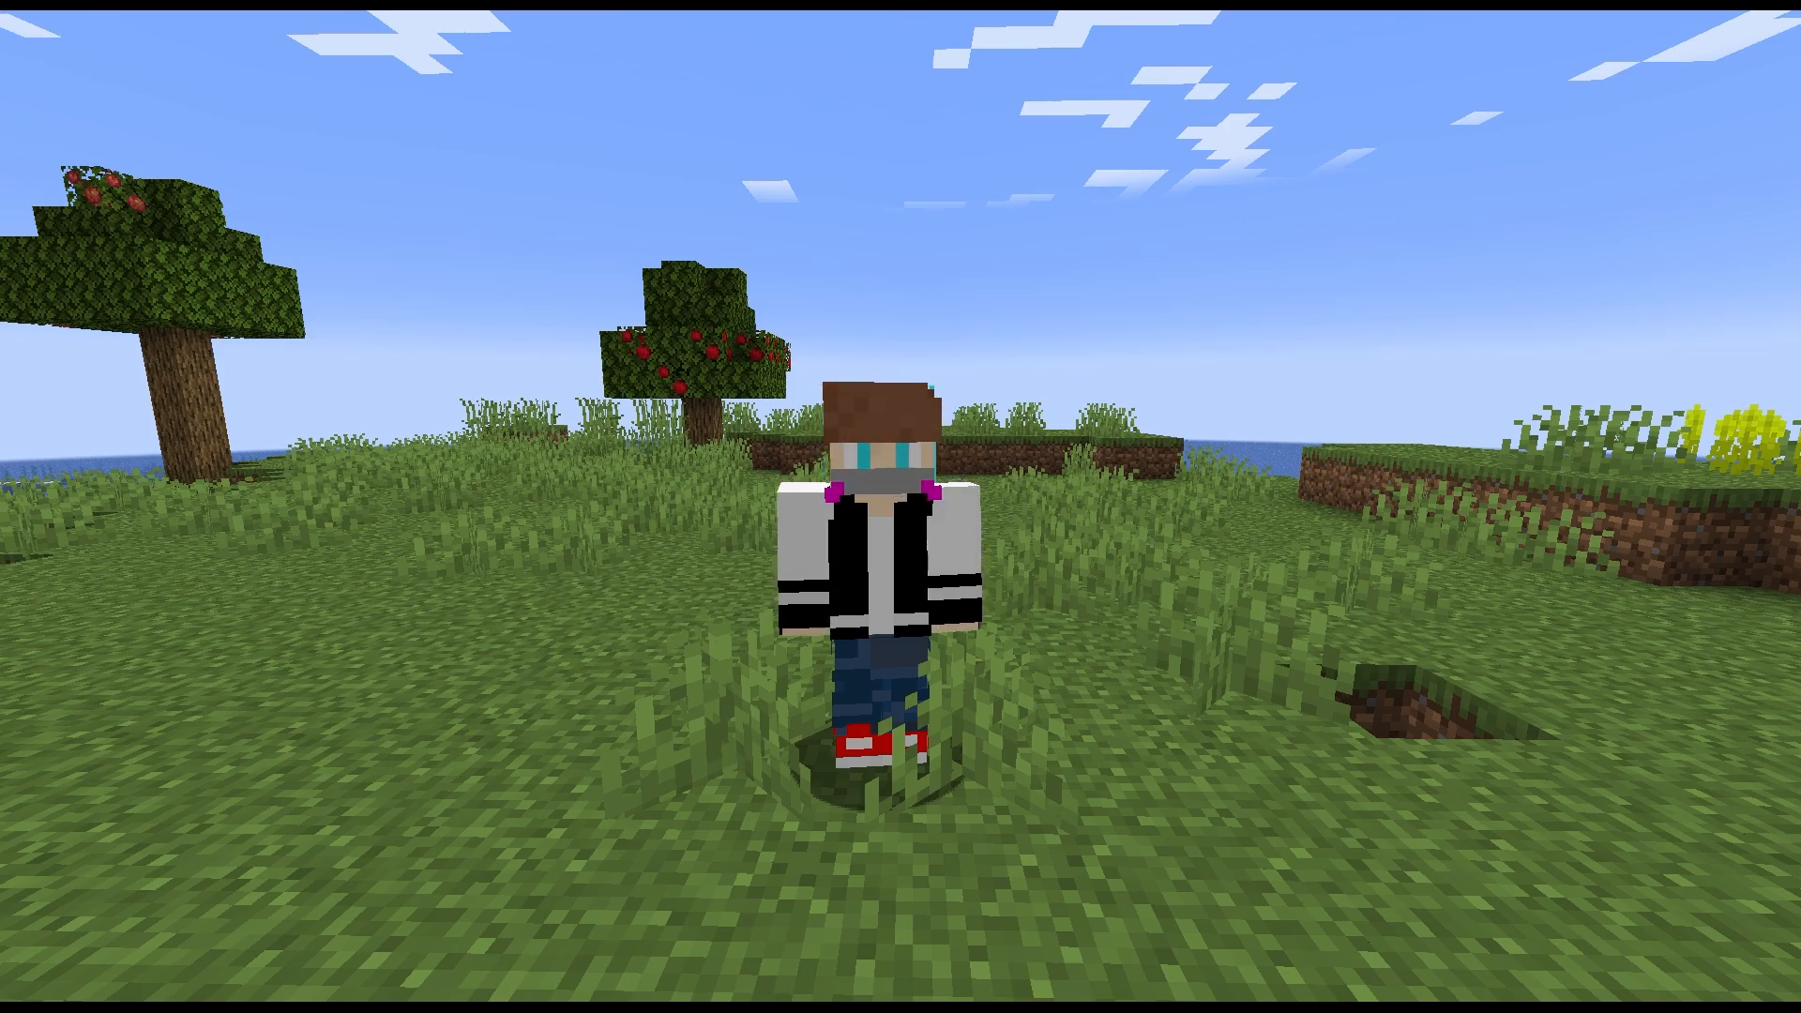
Return to first-person view, search the creative inventory for "void" and put the painting item in the hotbar.
key("F5")
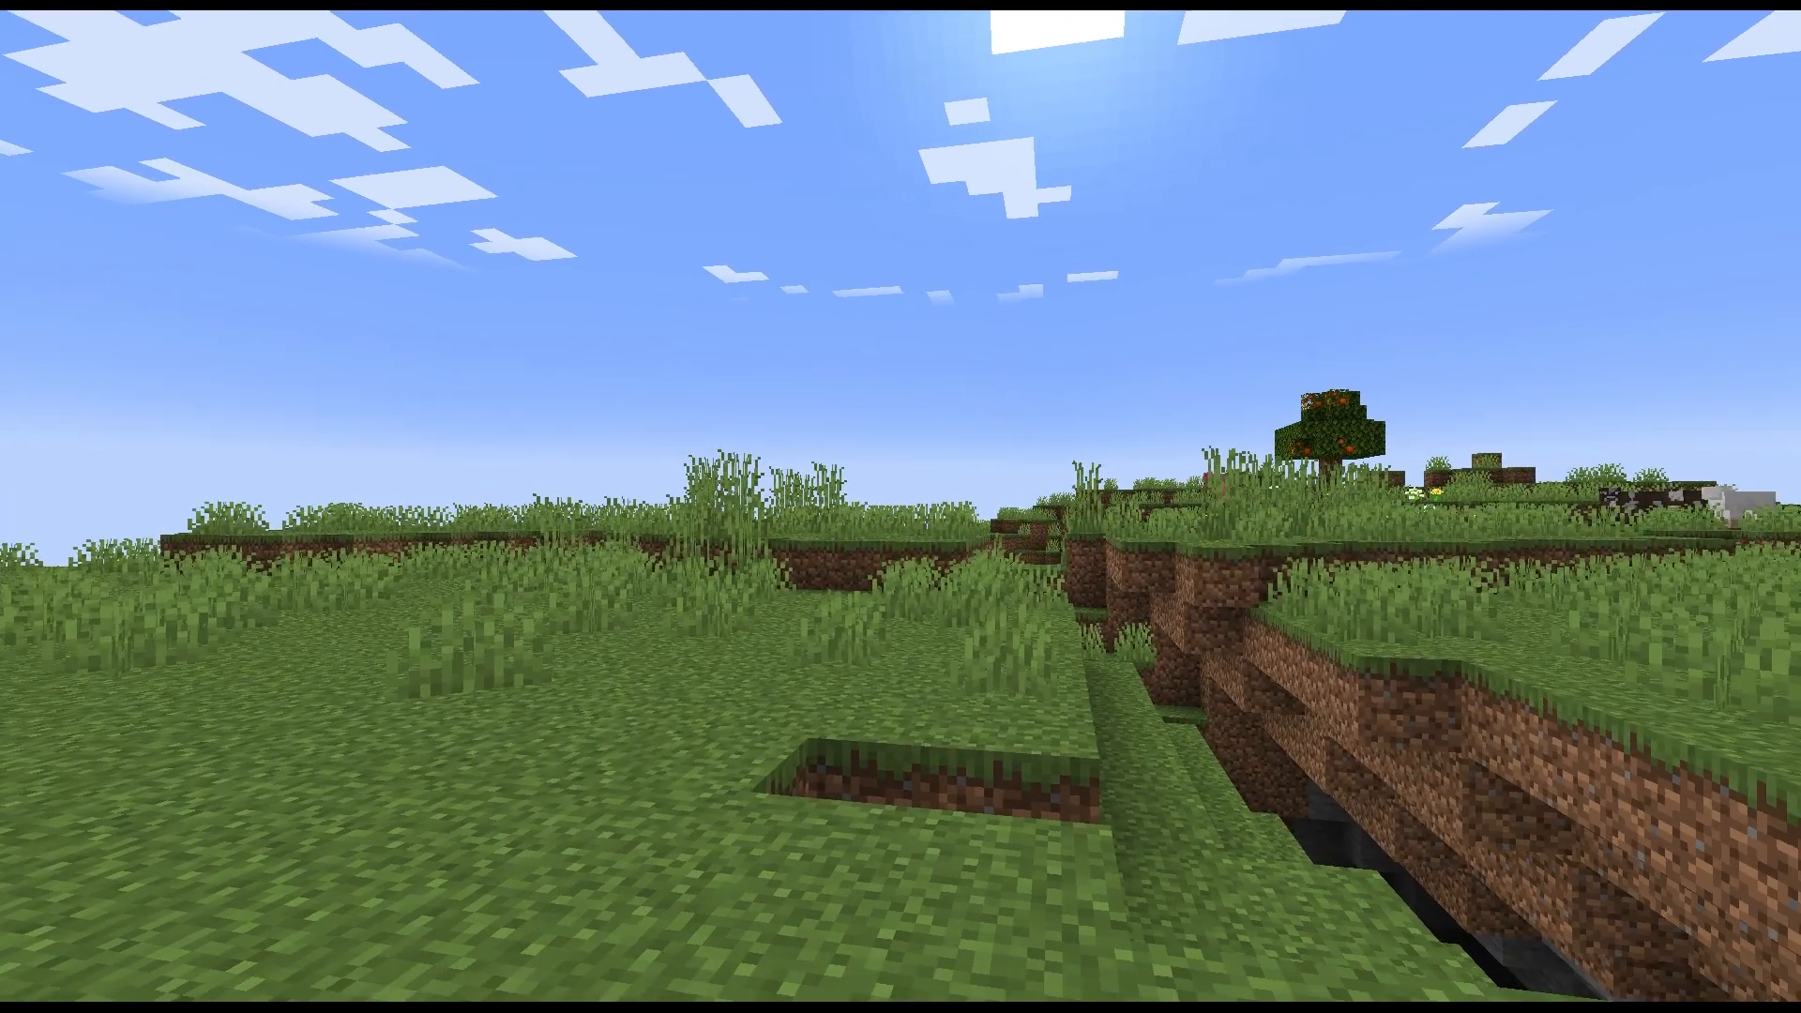
key("e")
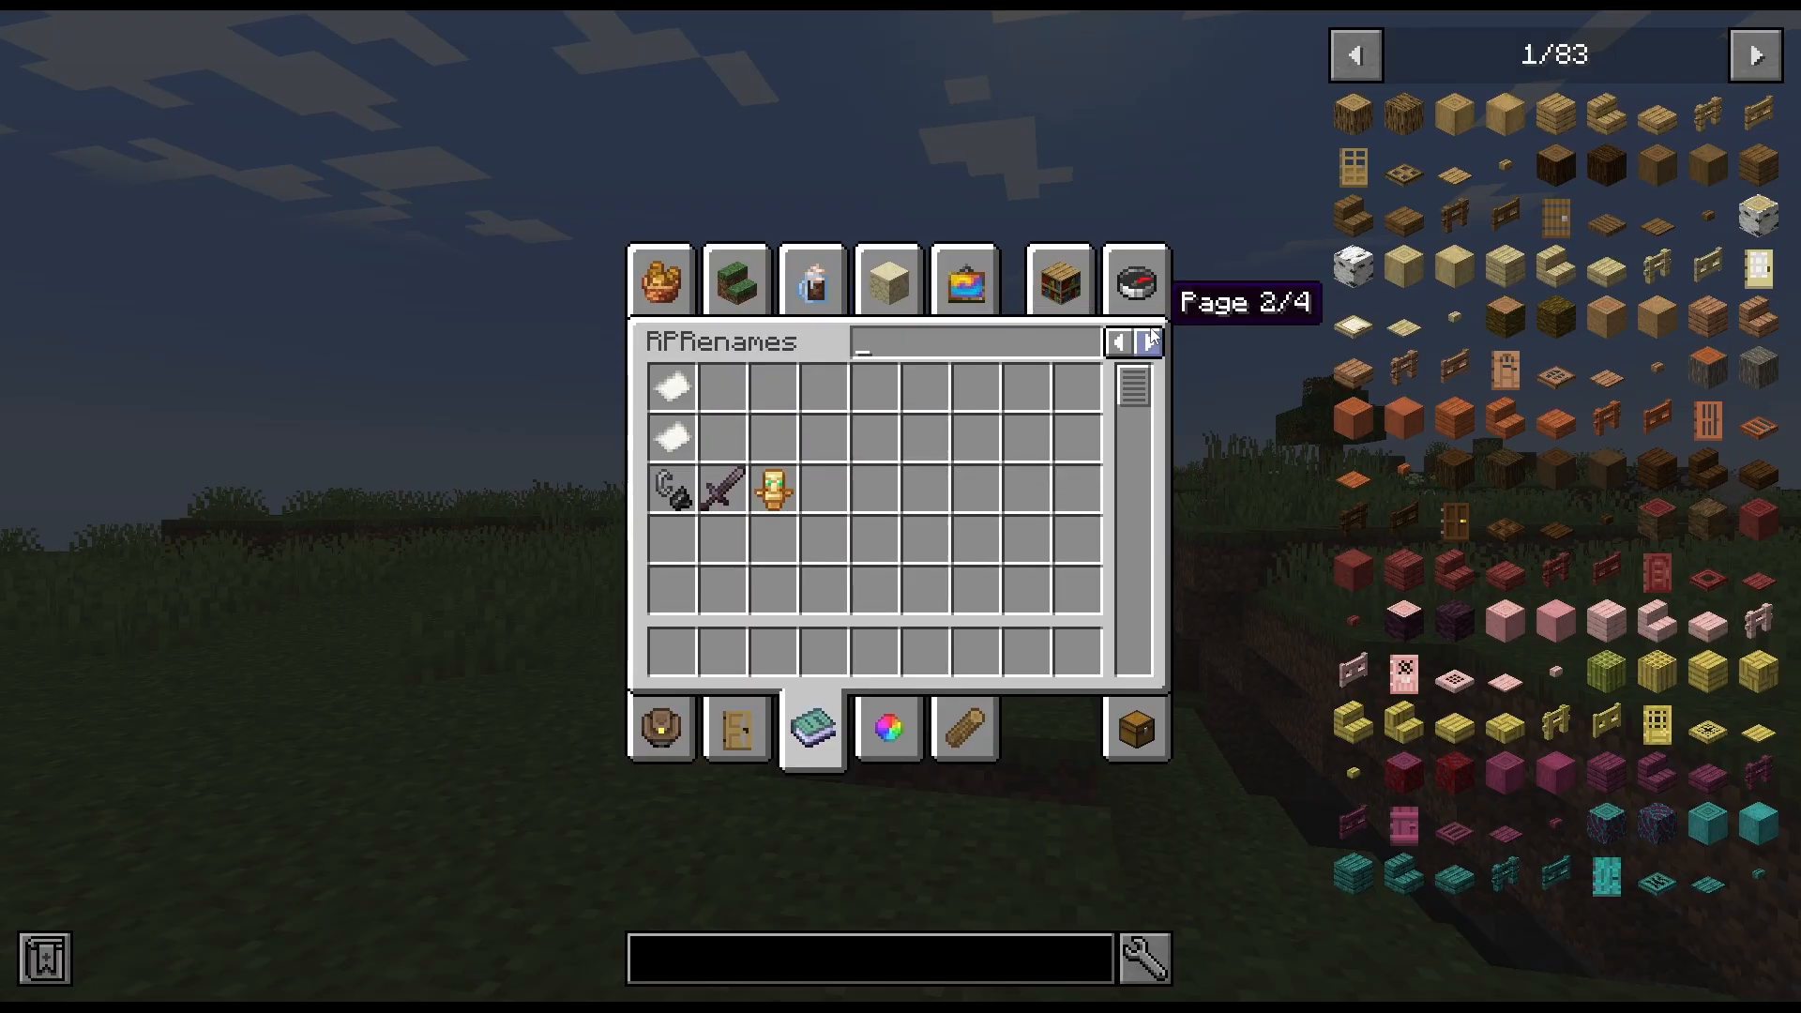
left_click(1117, 345)
left_click(1136, 279)
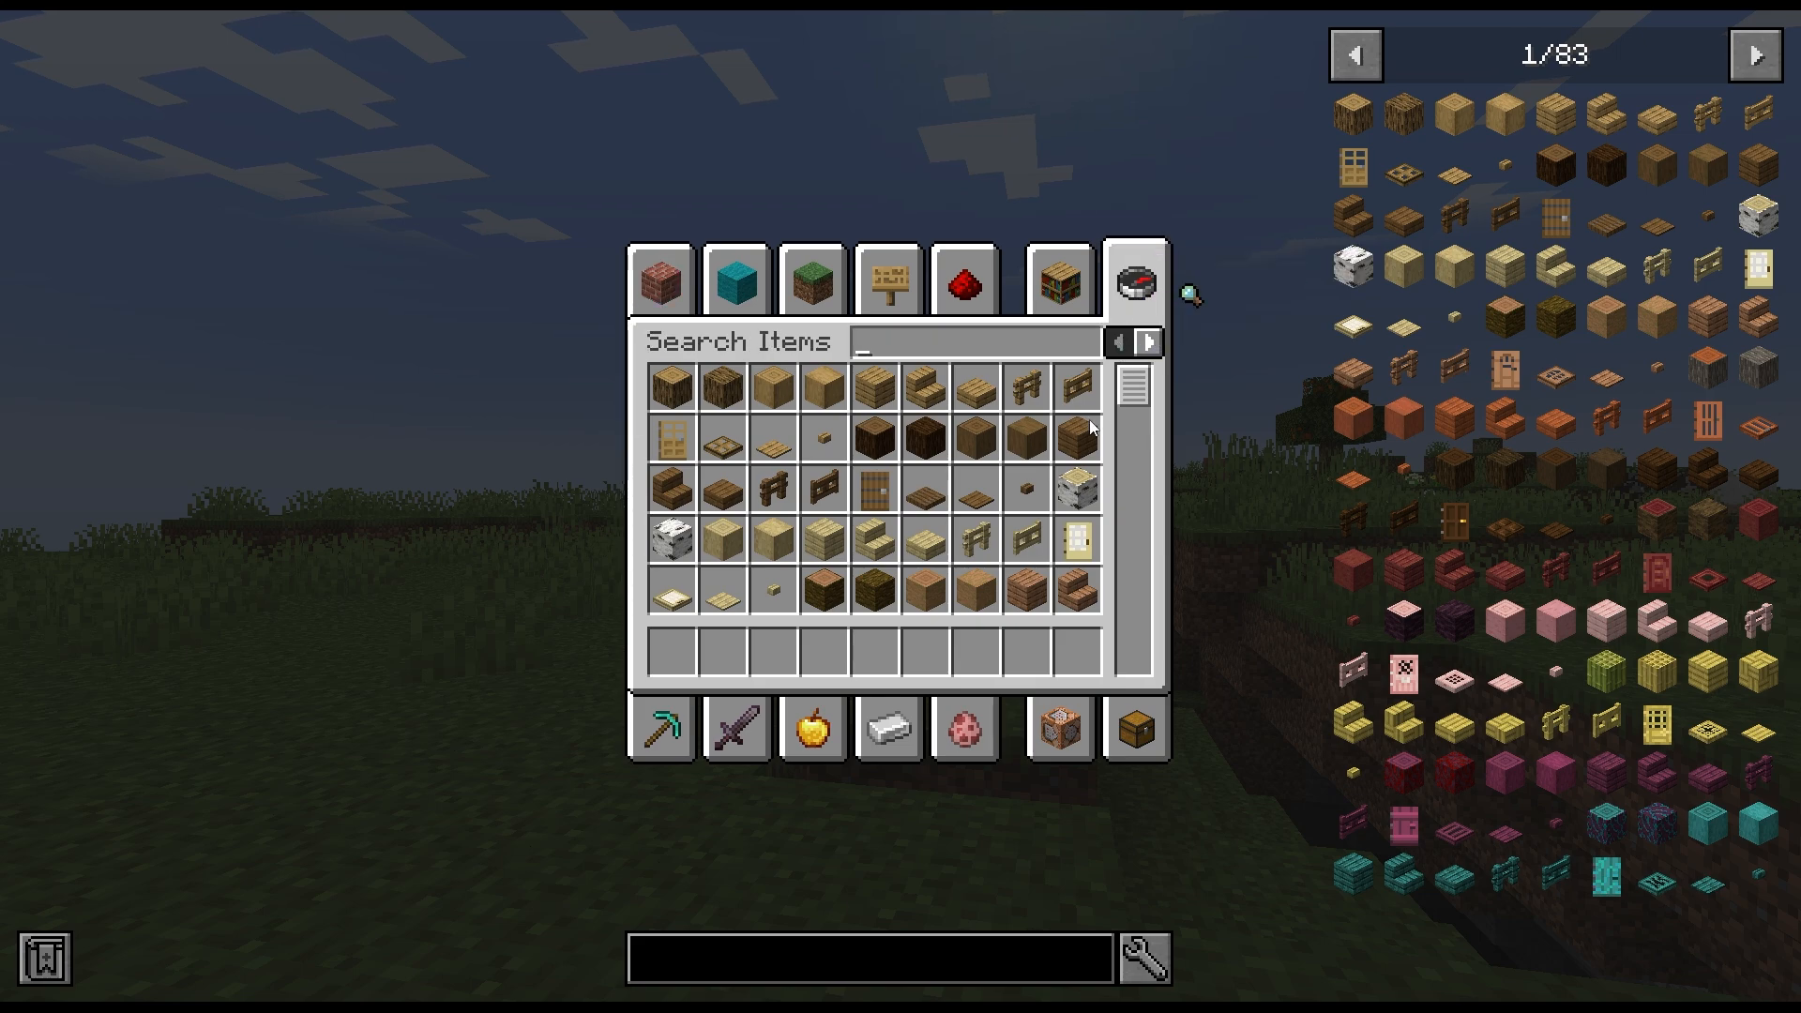
type("void")
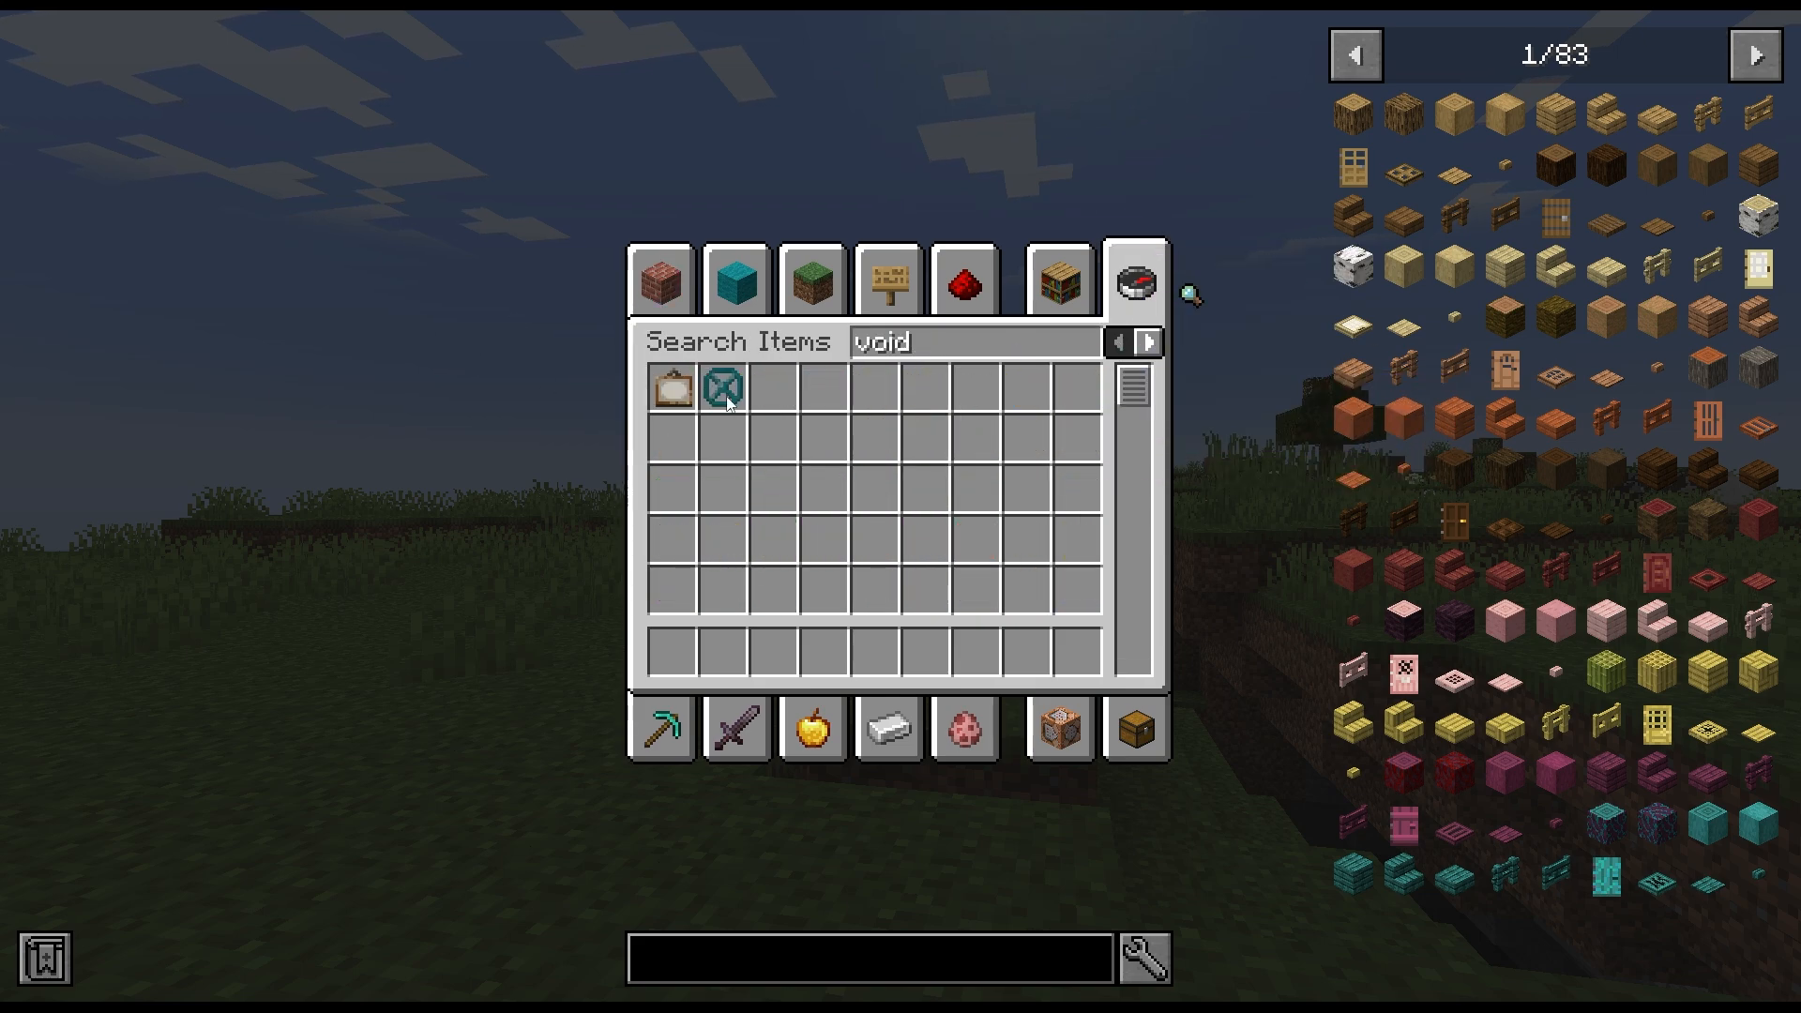
left_click(671, 387)
left_click(722, 649)
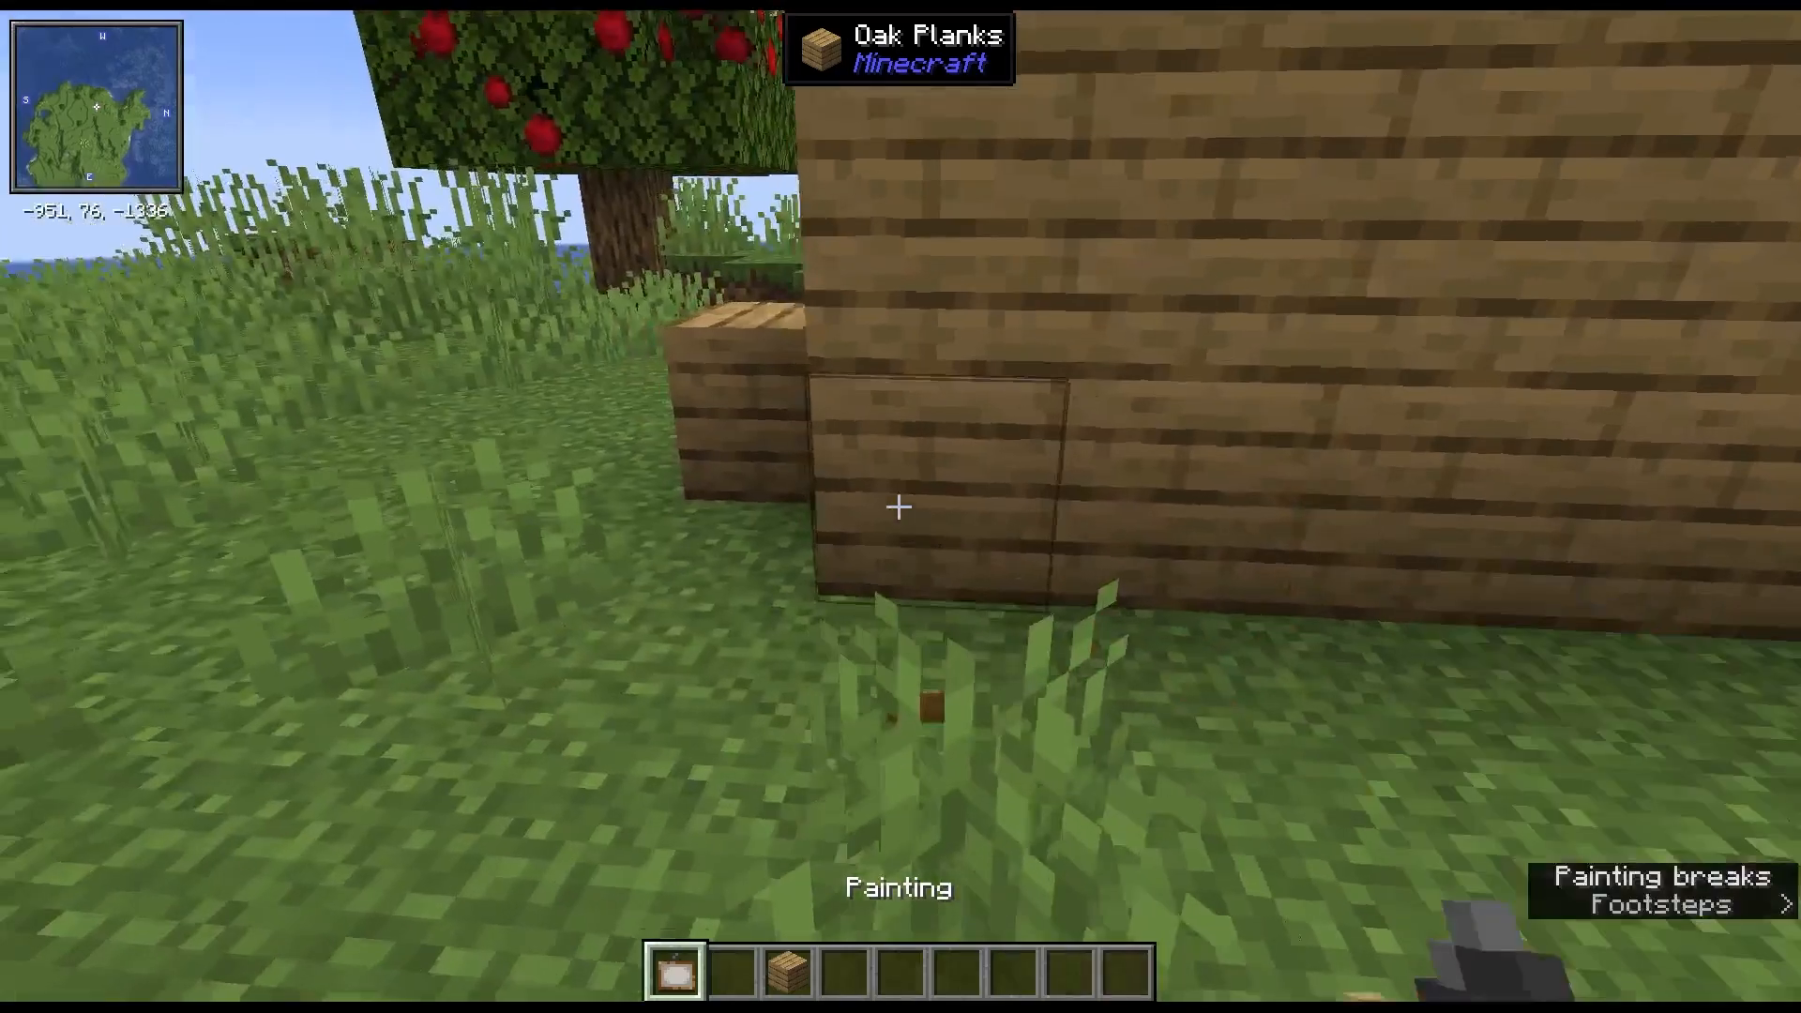
Place the void painting on the oak plank wall and break the grass in front of it.
right_click(898, 507)
key("3")
key("4")
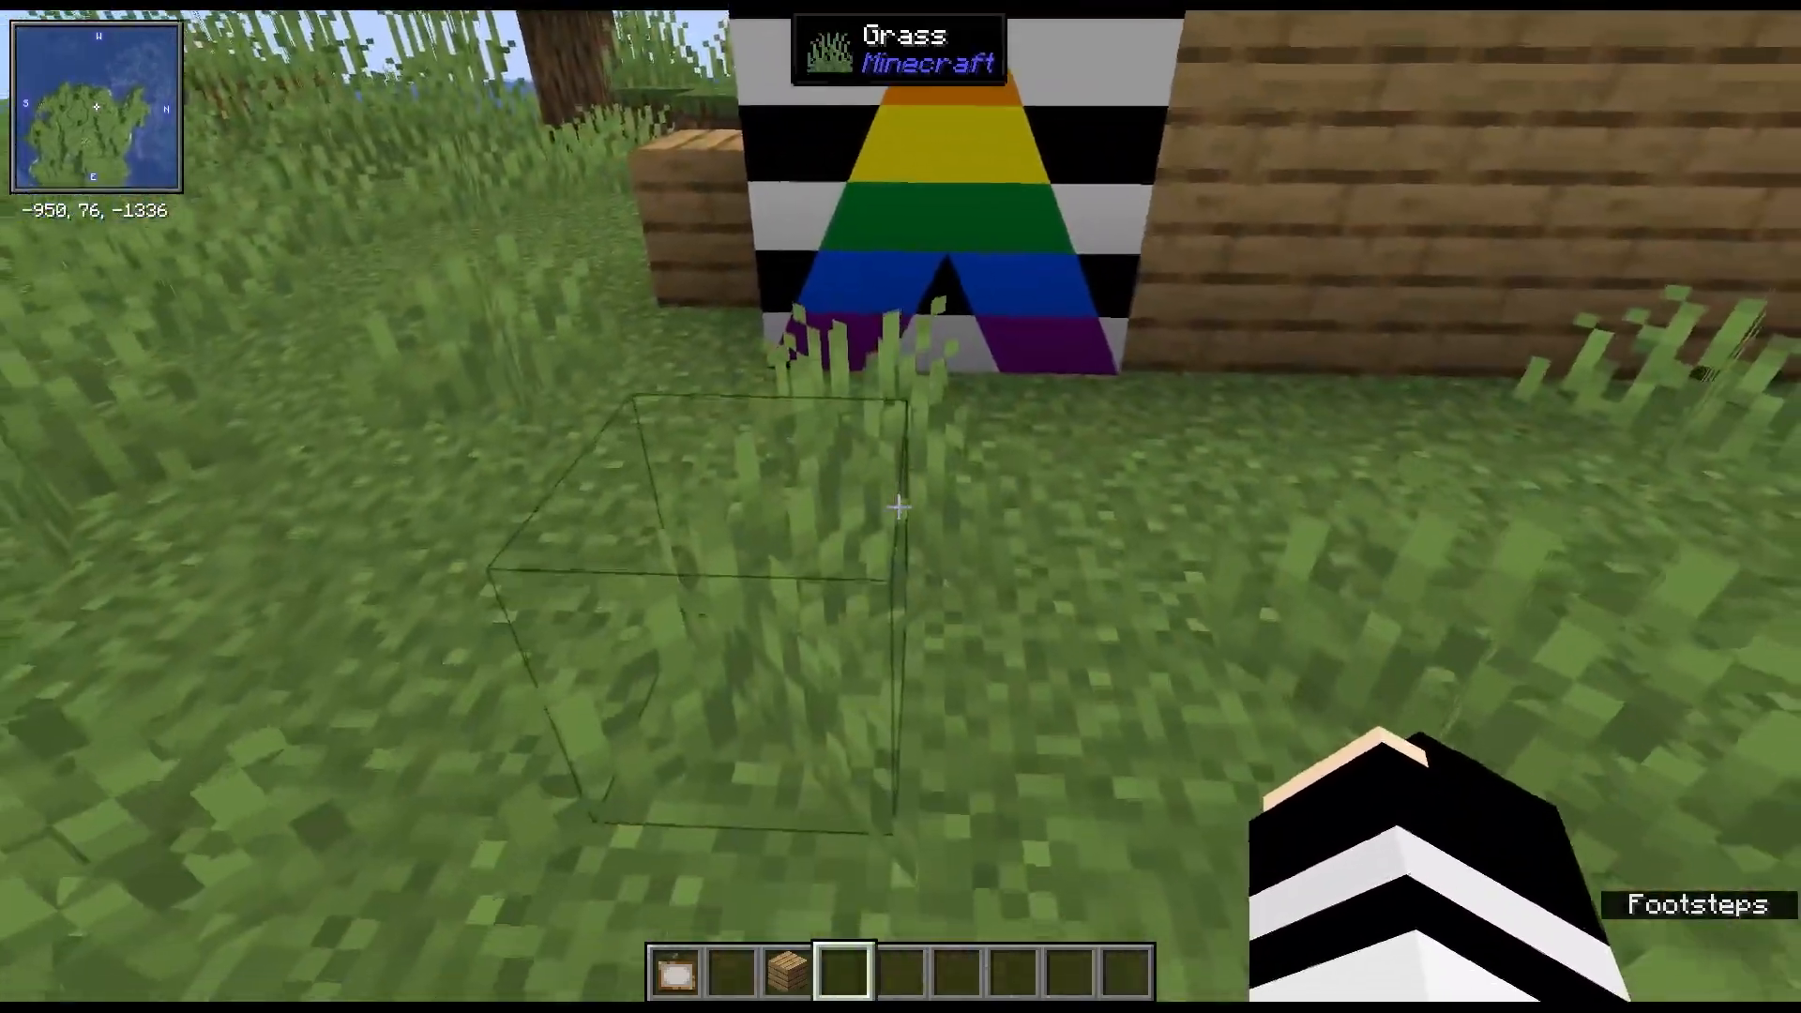
left_click(898, 507)
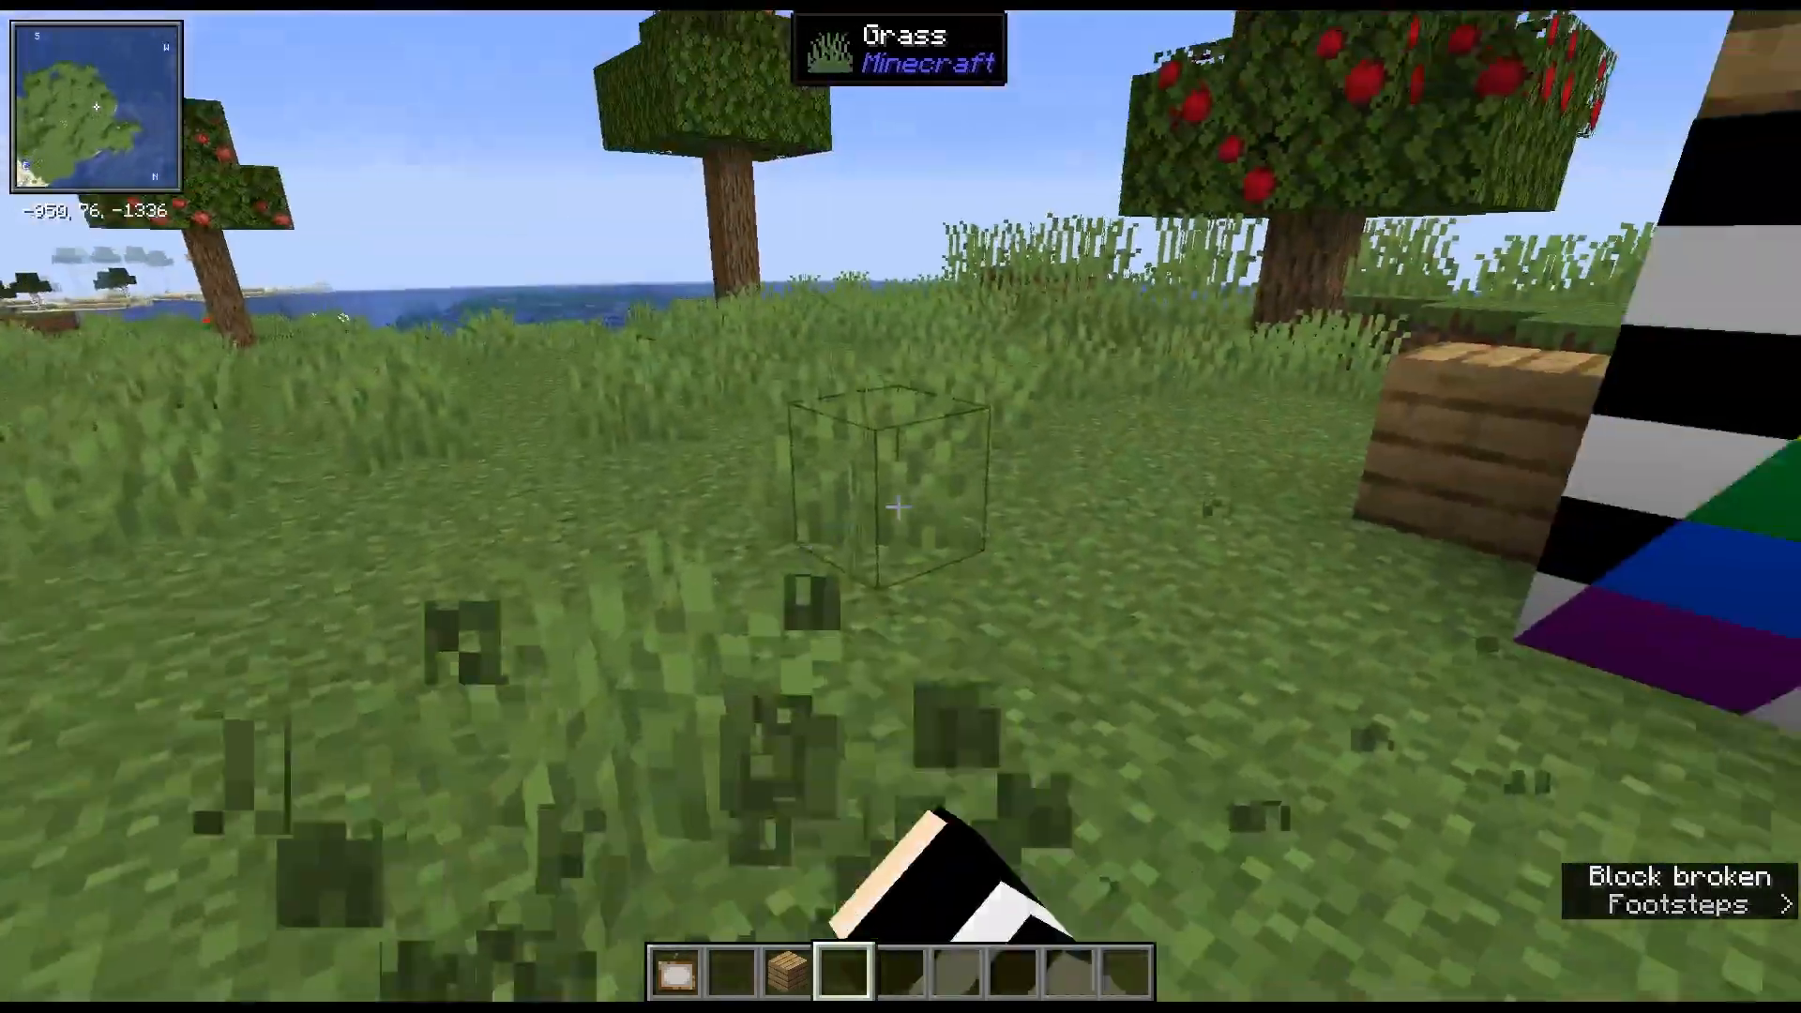
left_click(898, 507)
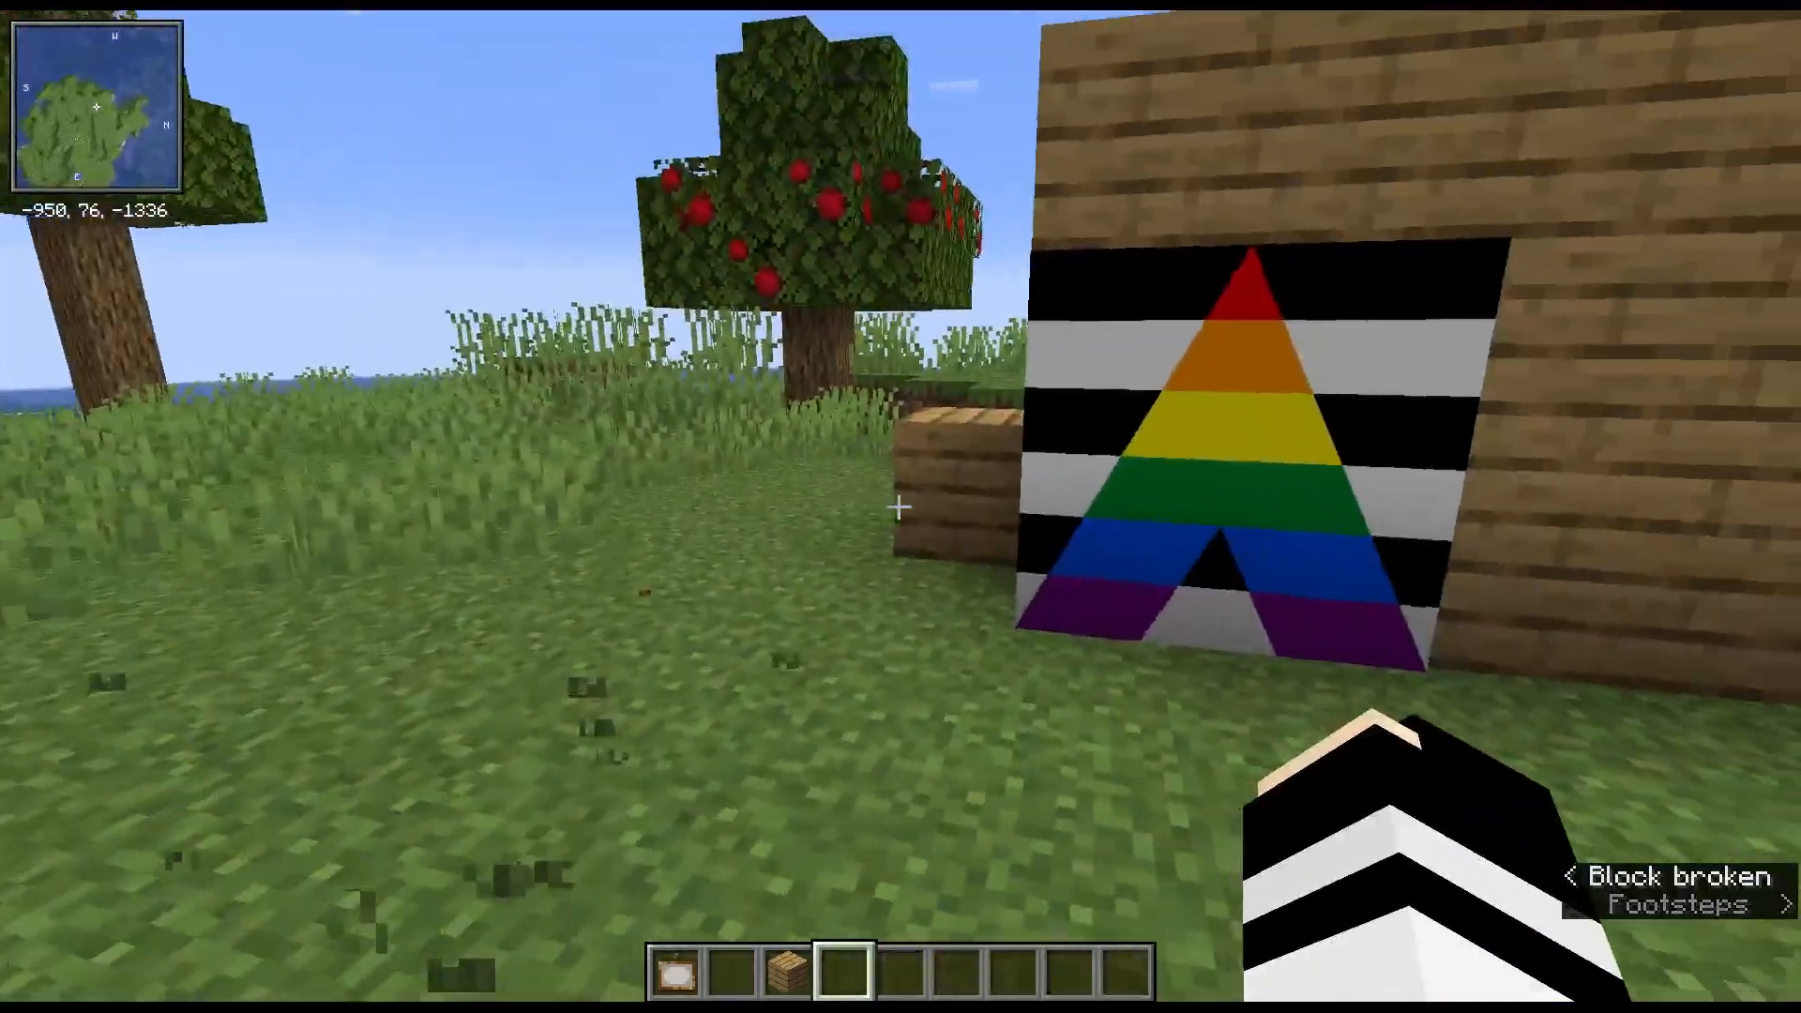
Examine the placed painting up close and in third-person view with the HUD hidden.
key("w")
key("s")
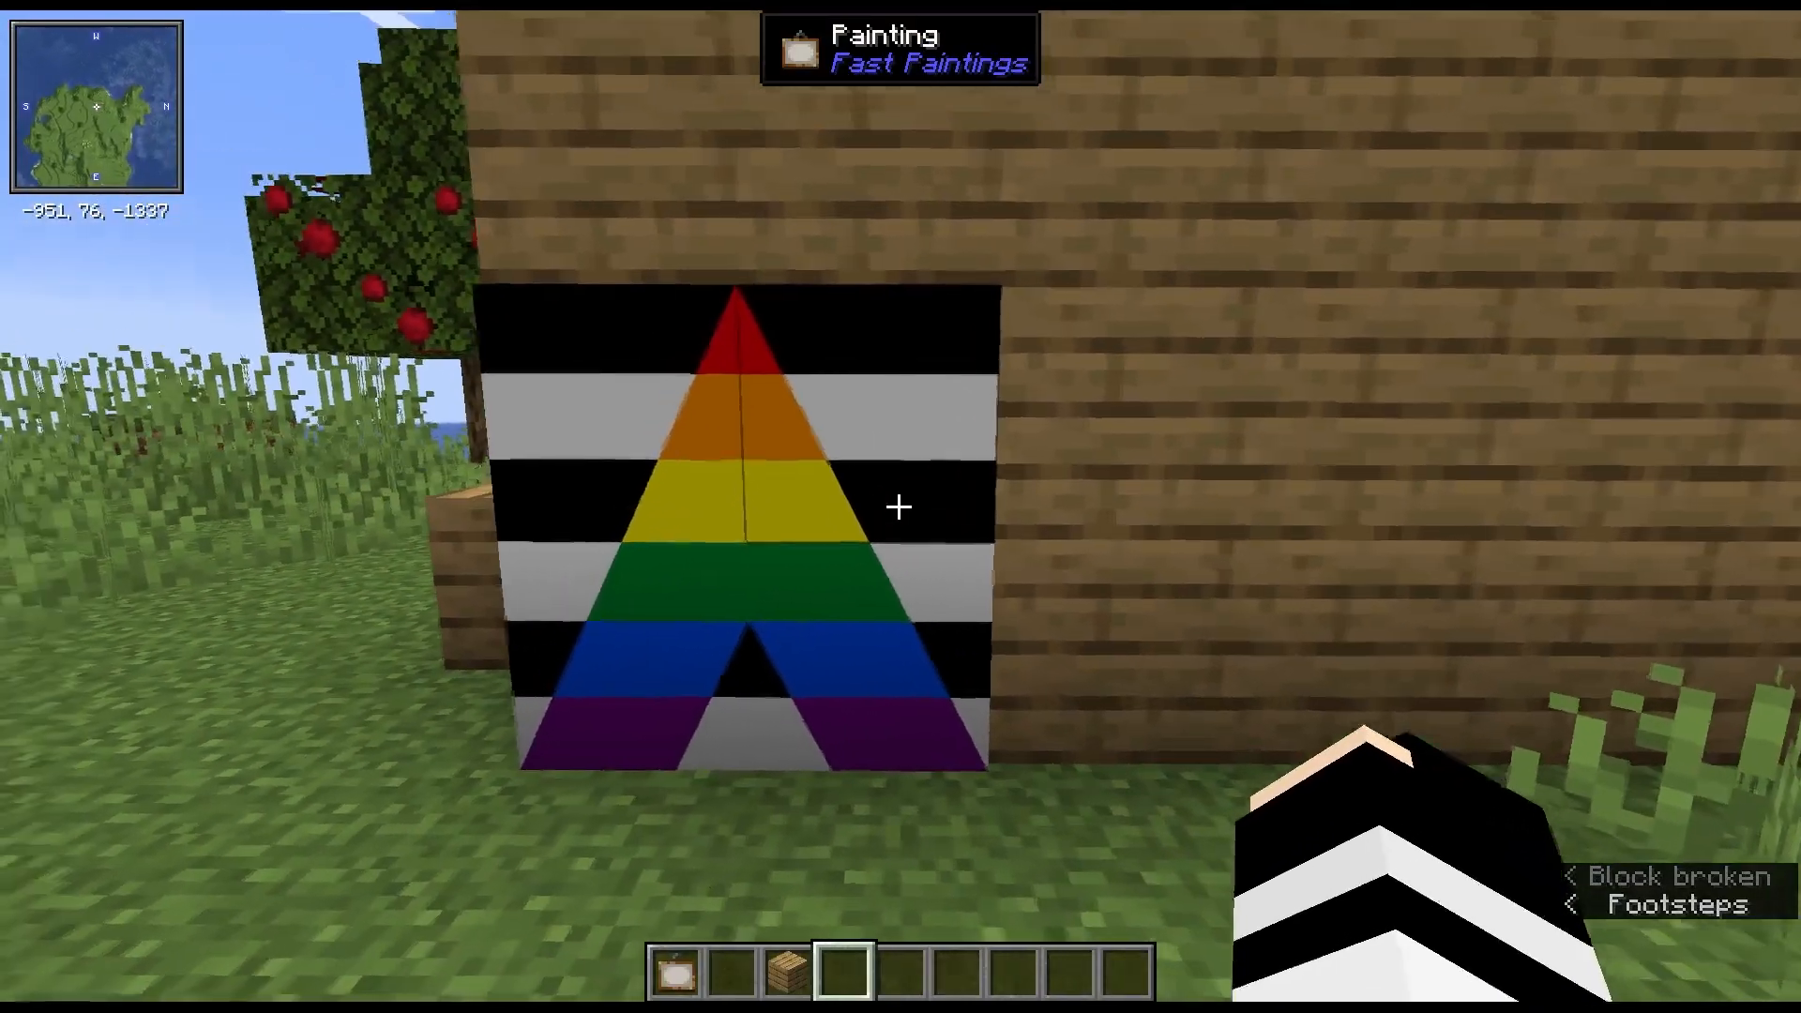
key("w")
key("F5")
key("F5")
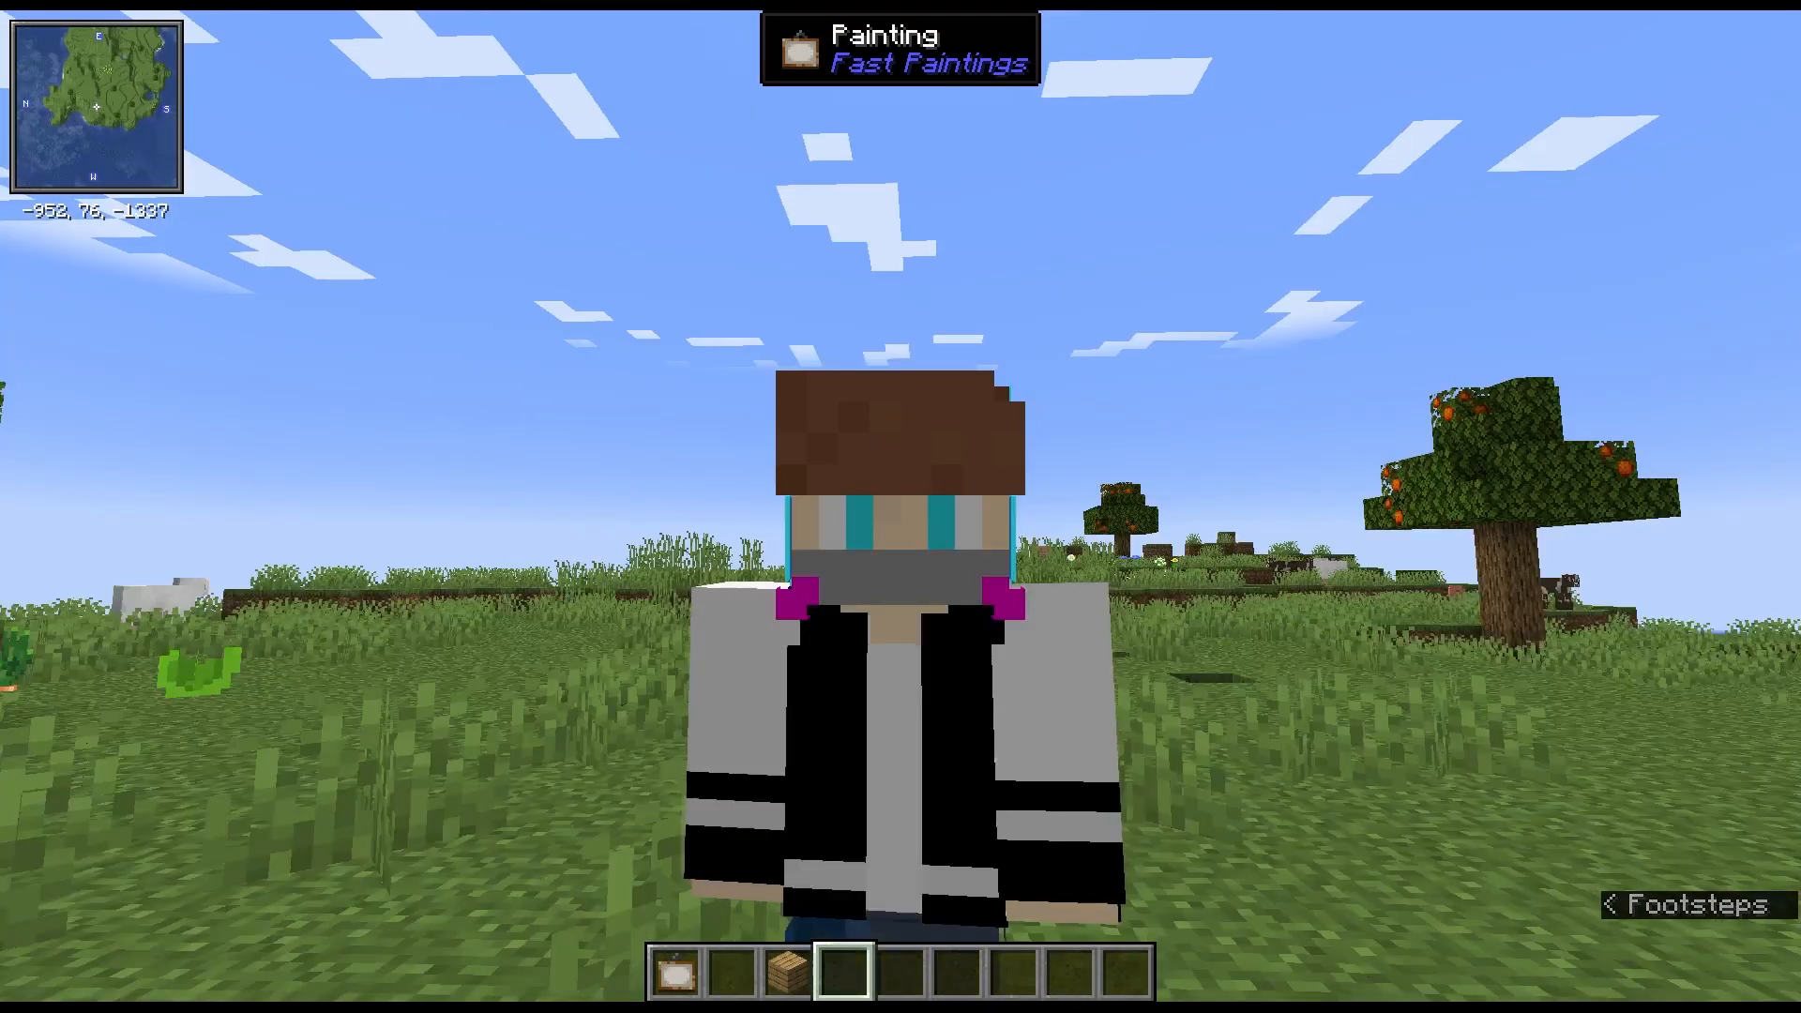
key("F1")
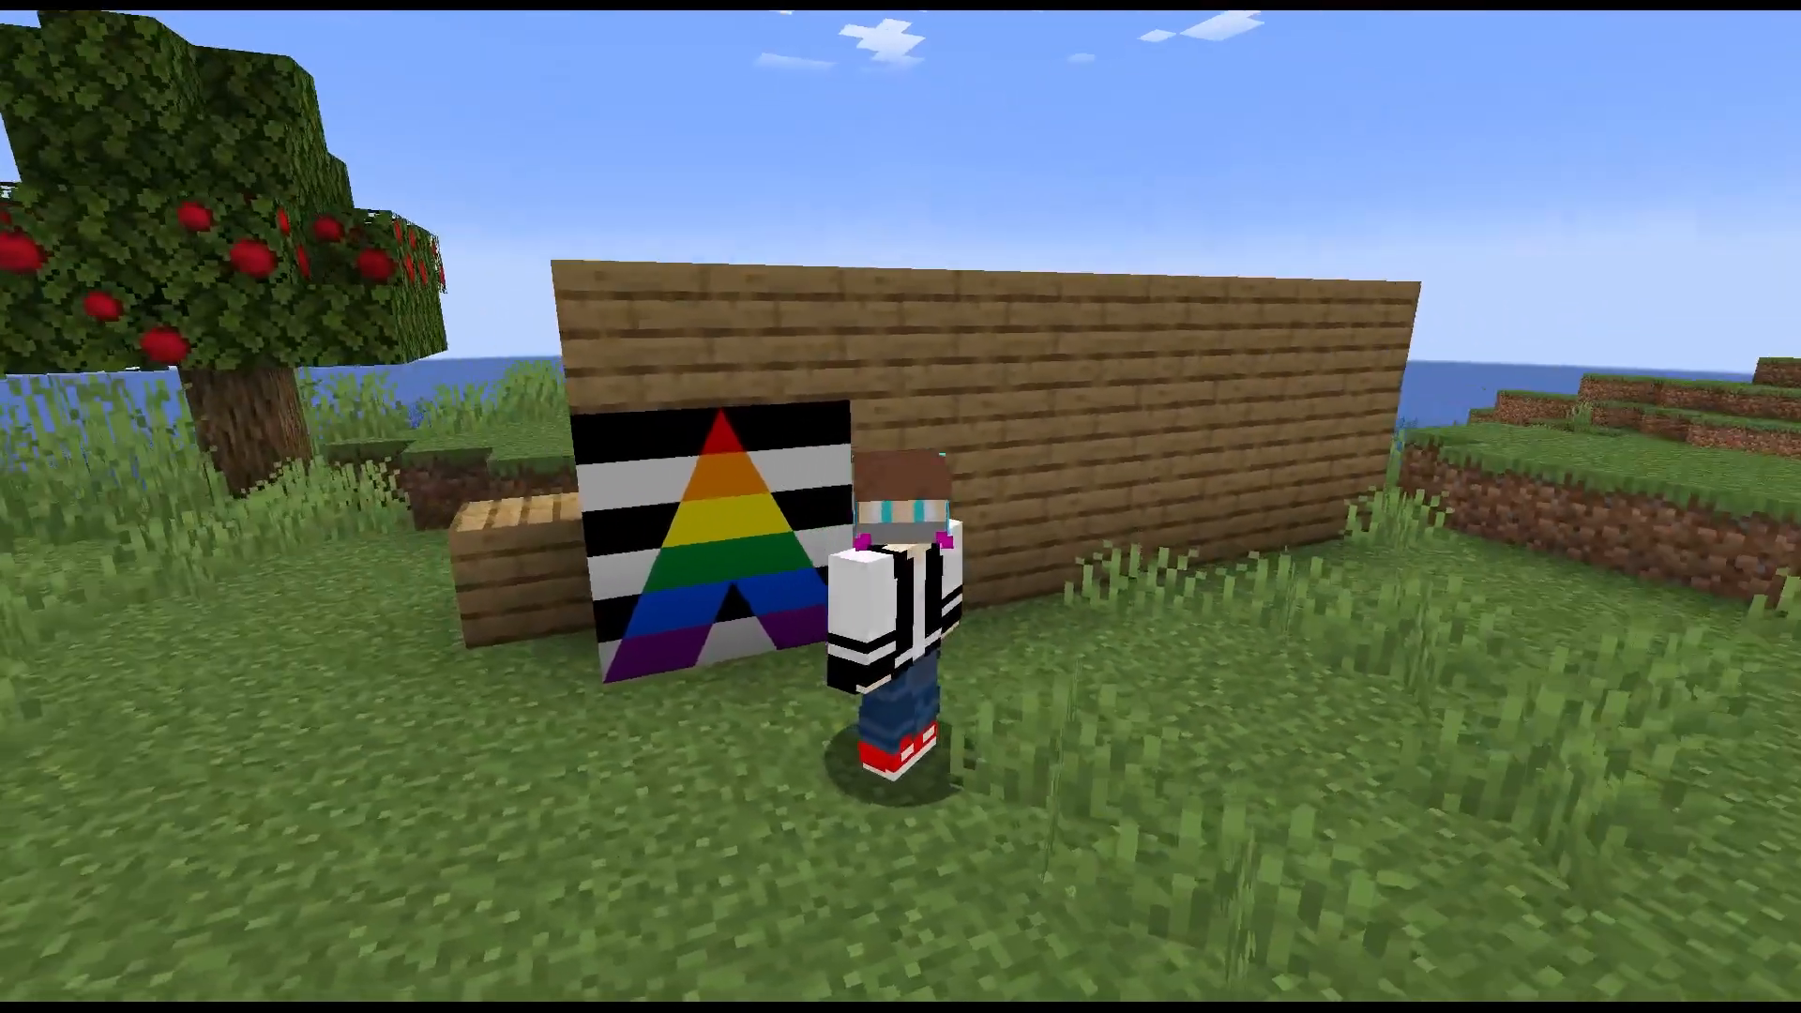
key("s")
key("s")
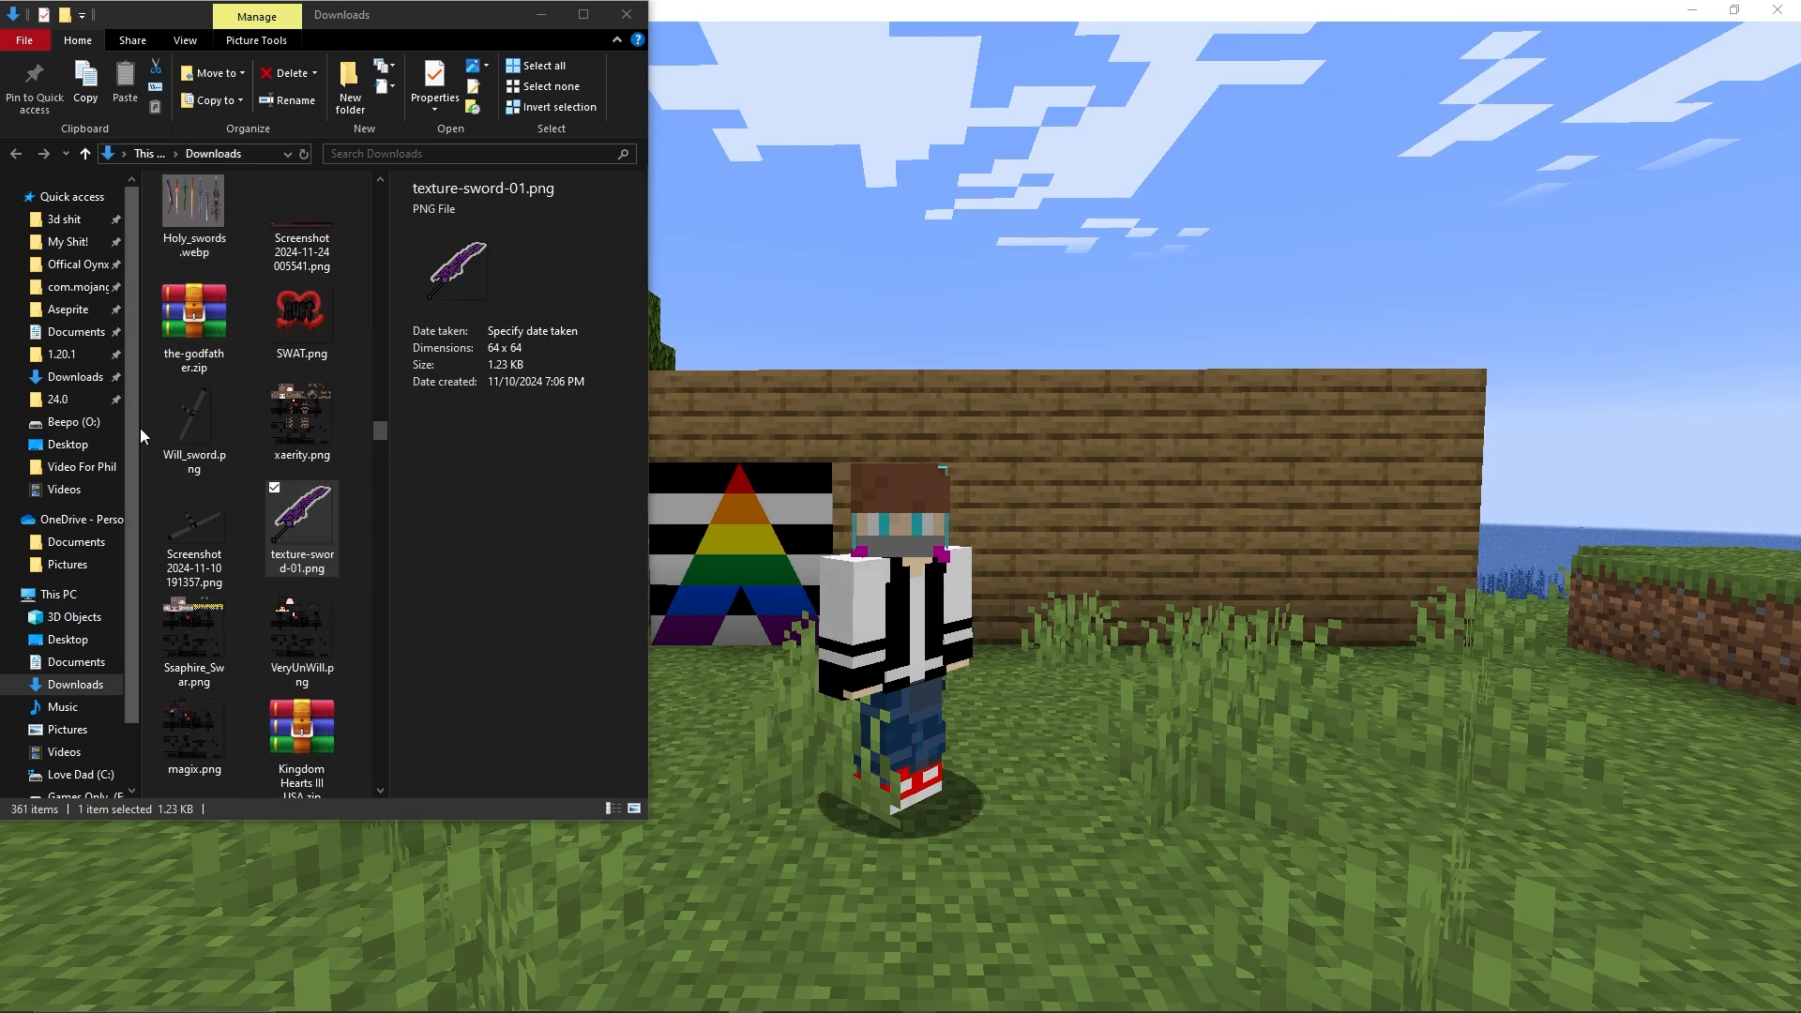
Switch to the File Explorer window showing the painting folder and go up to the minecraft folder.
key("alt+Tab")
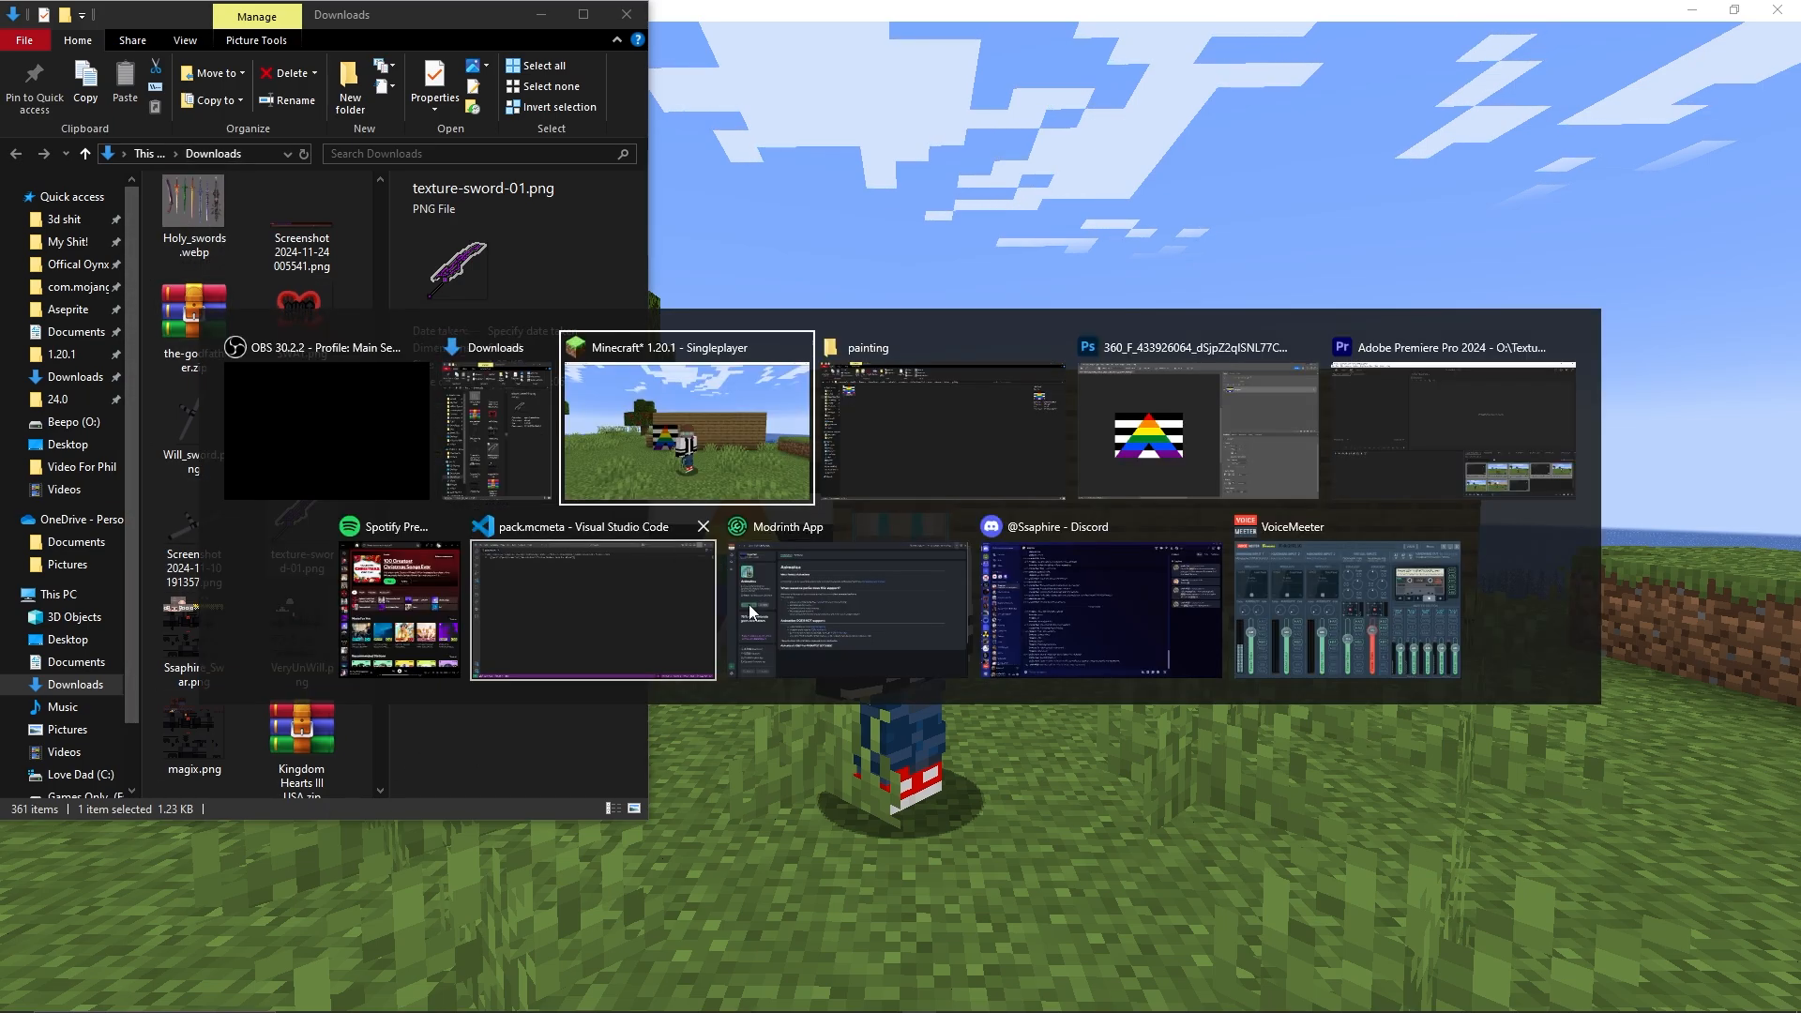
left_click(875, 498)
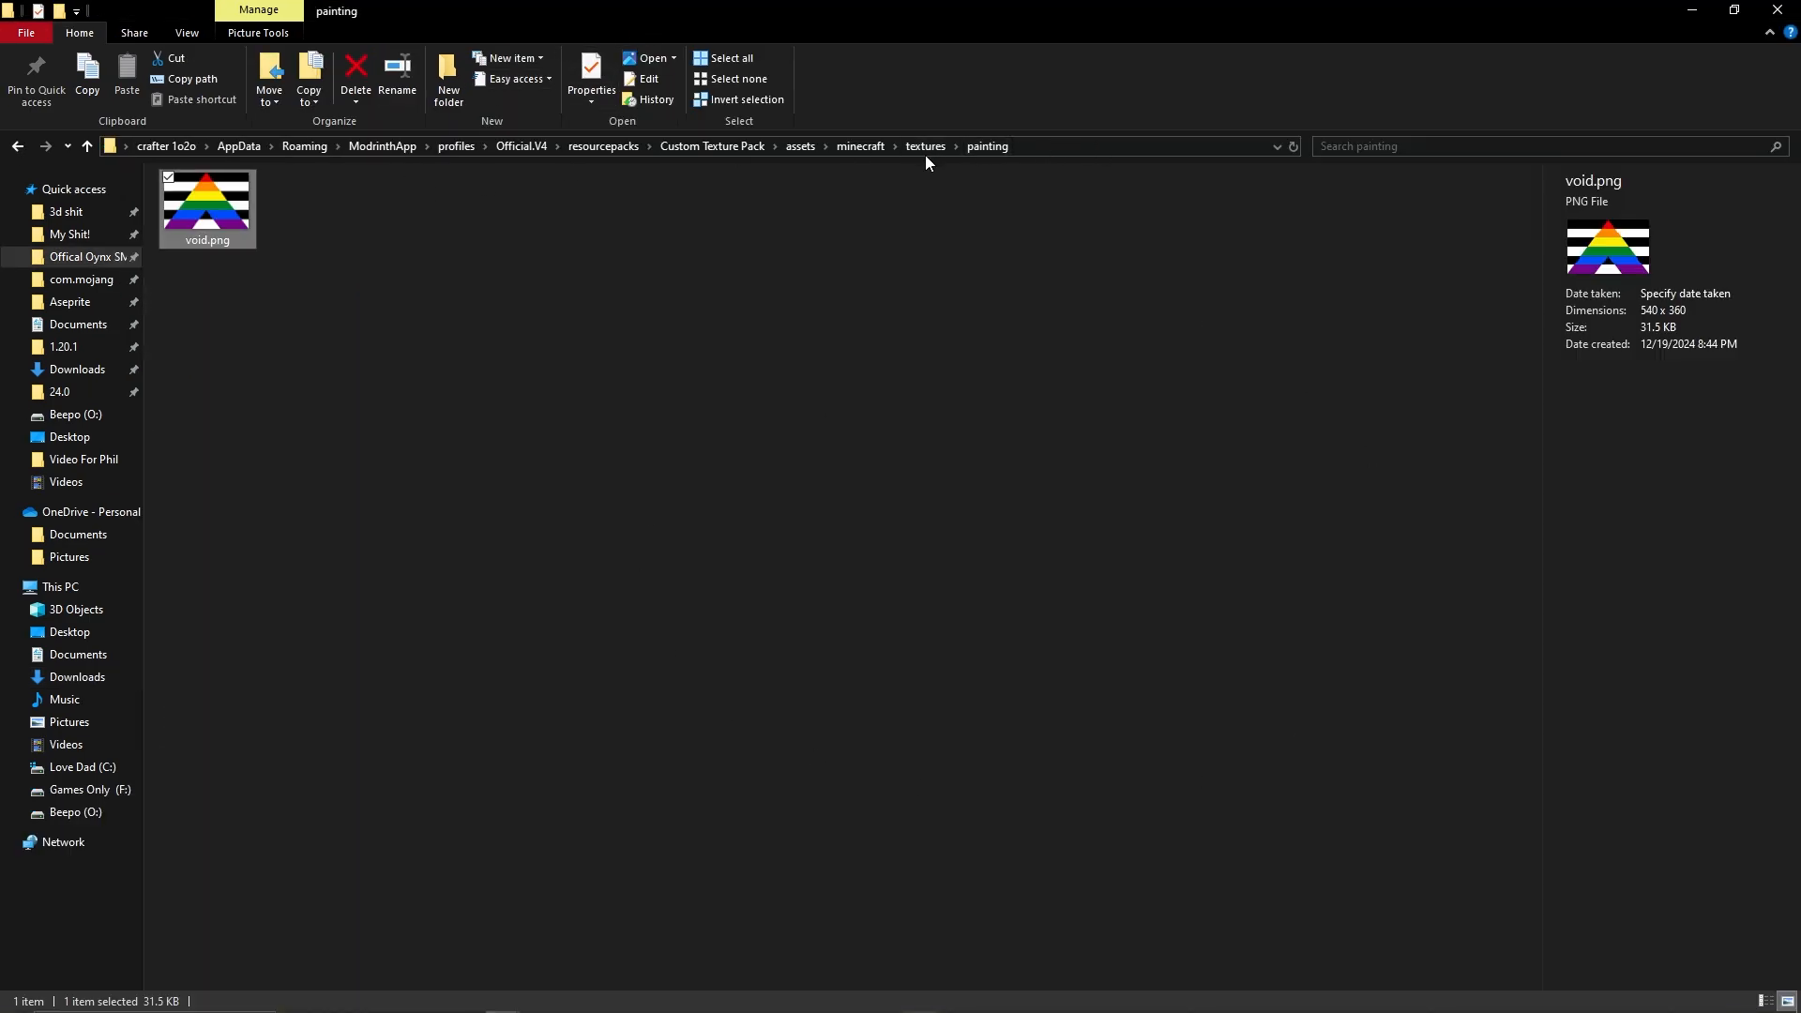
left_click(879, 148)
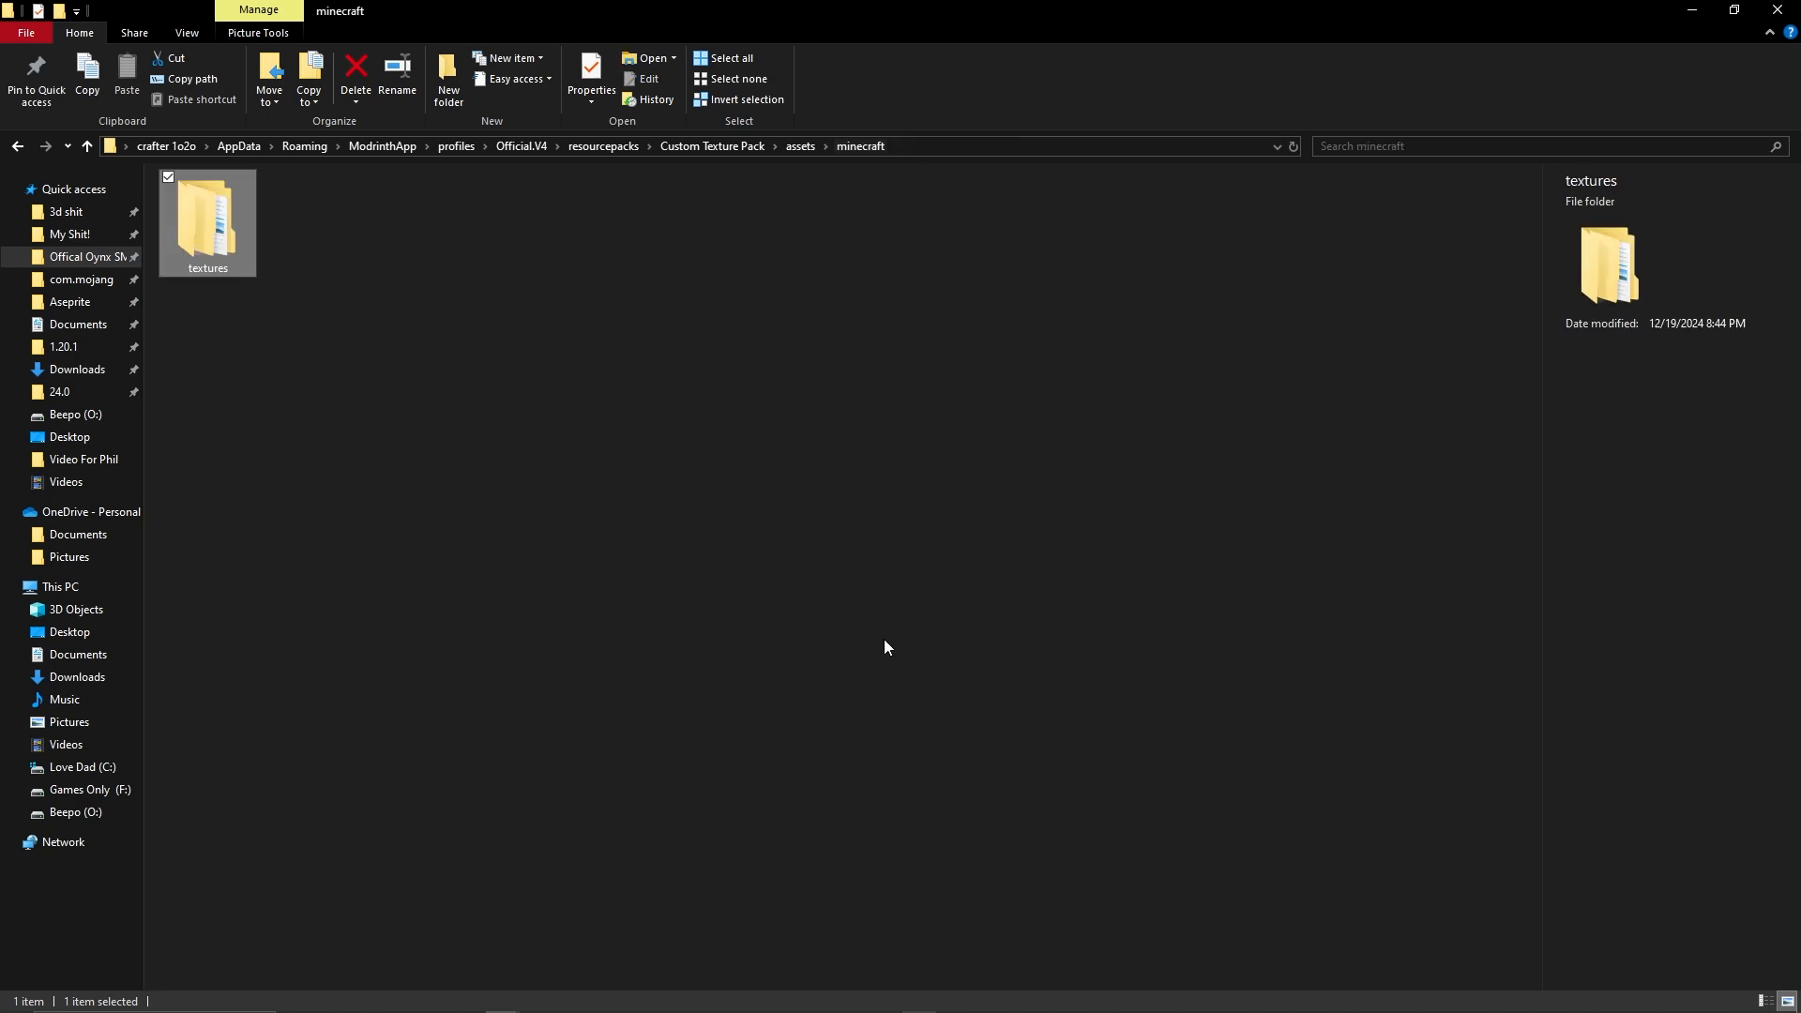
Create a folder named optifine inside the minecraft folder and open it.
right_click(358, 273)
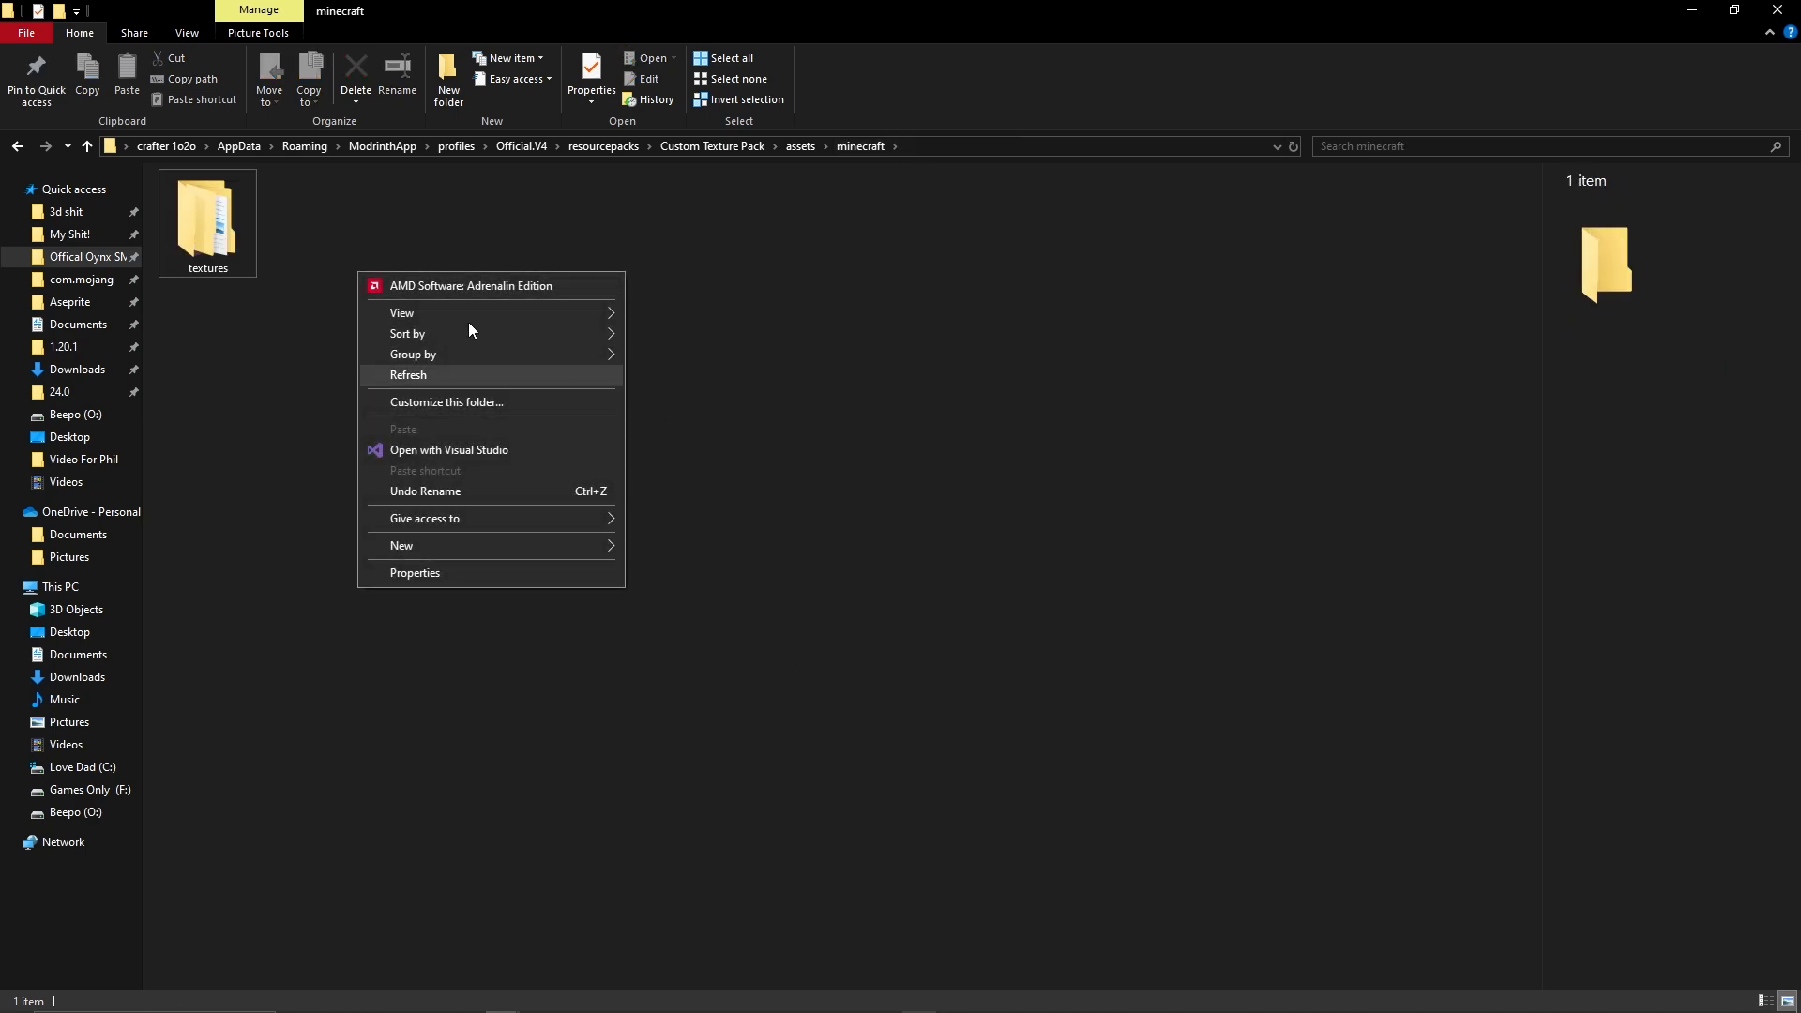
mouse_move(486, 540)
left_click(711, 553)
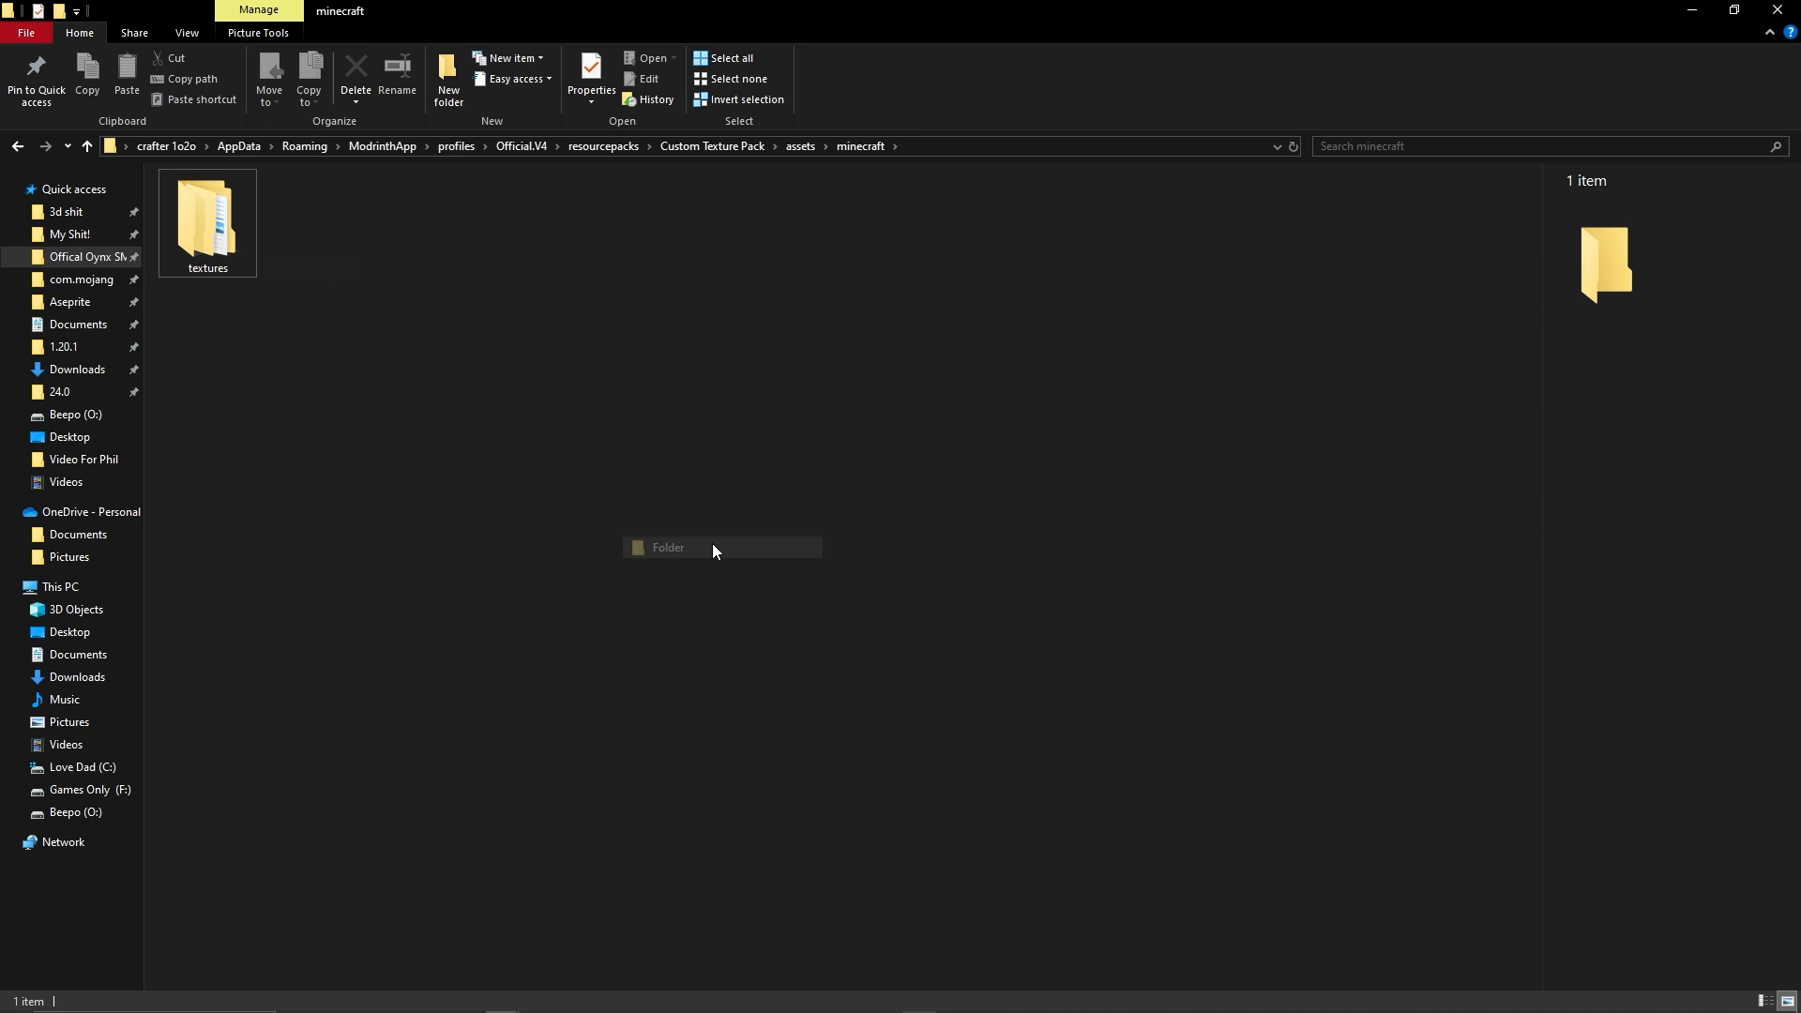
type("optifine")
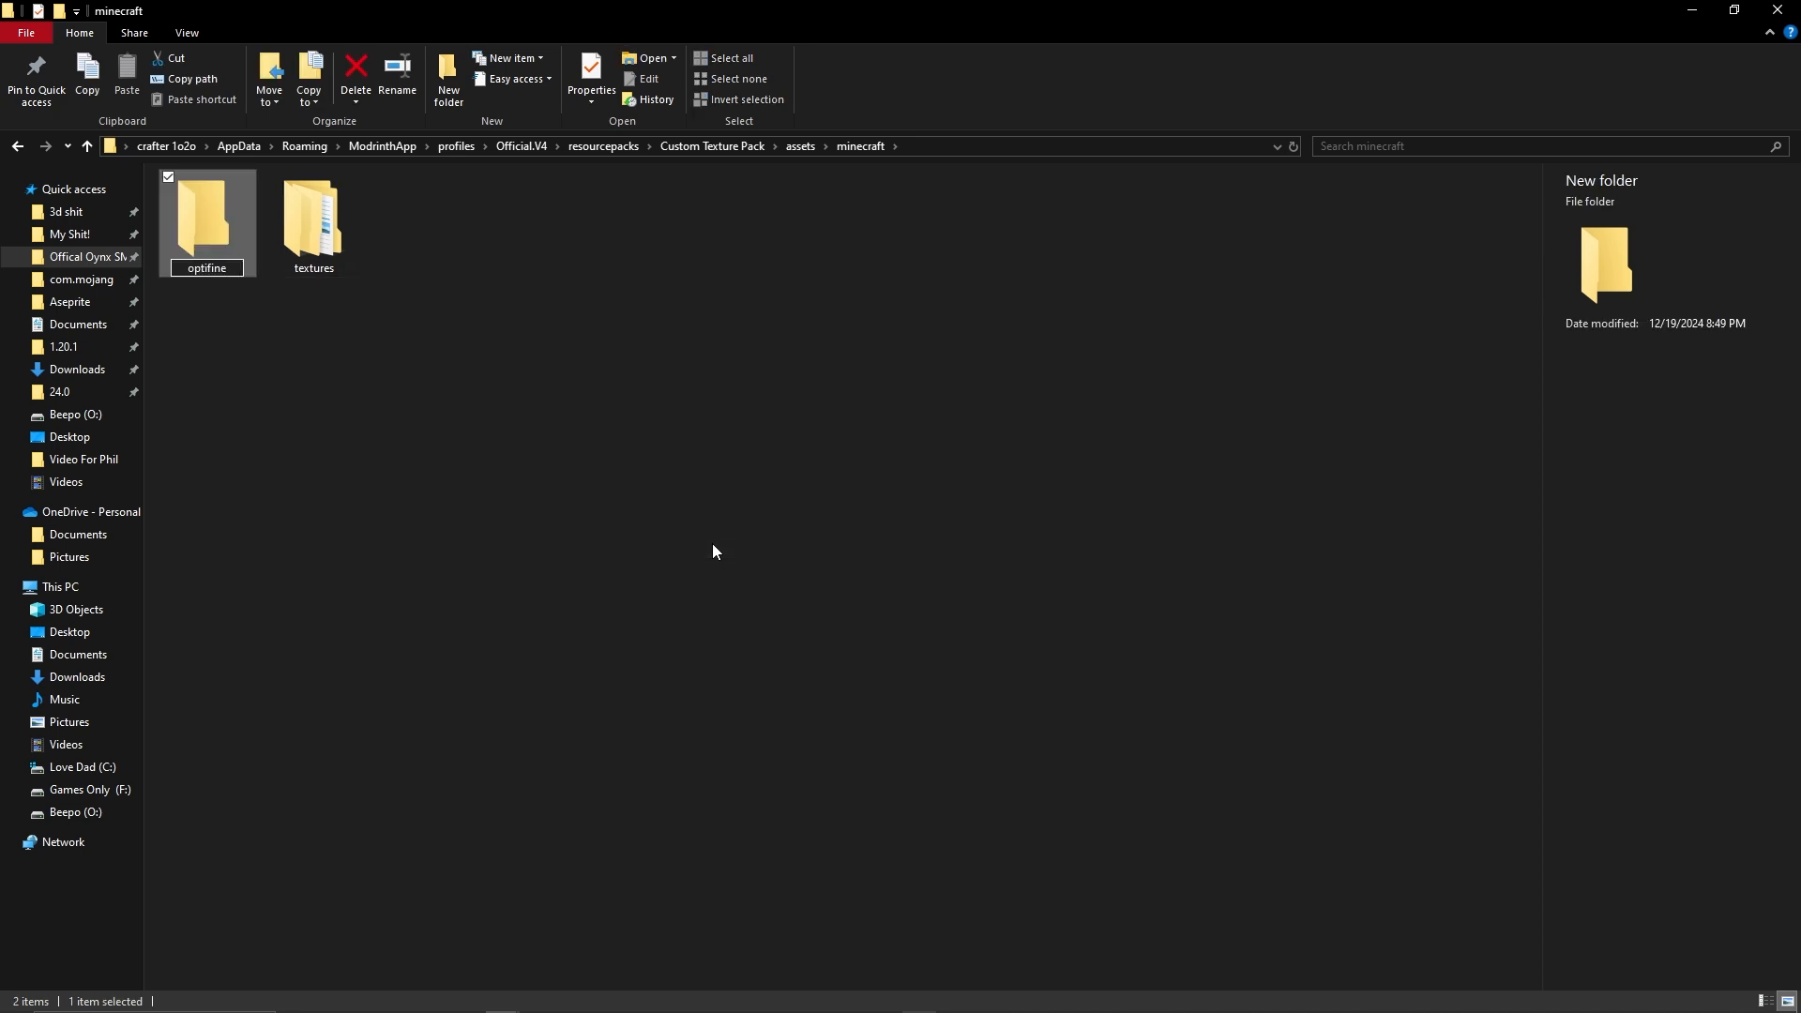
key("Return")
key("Return")
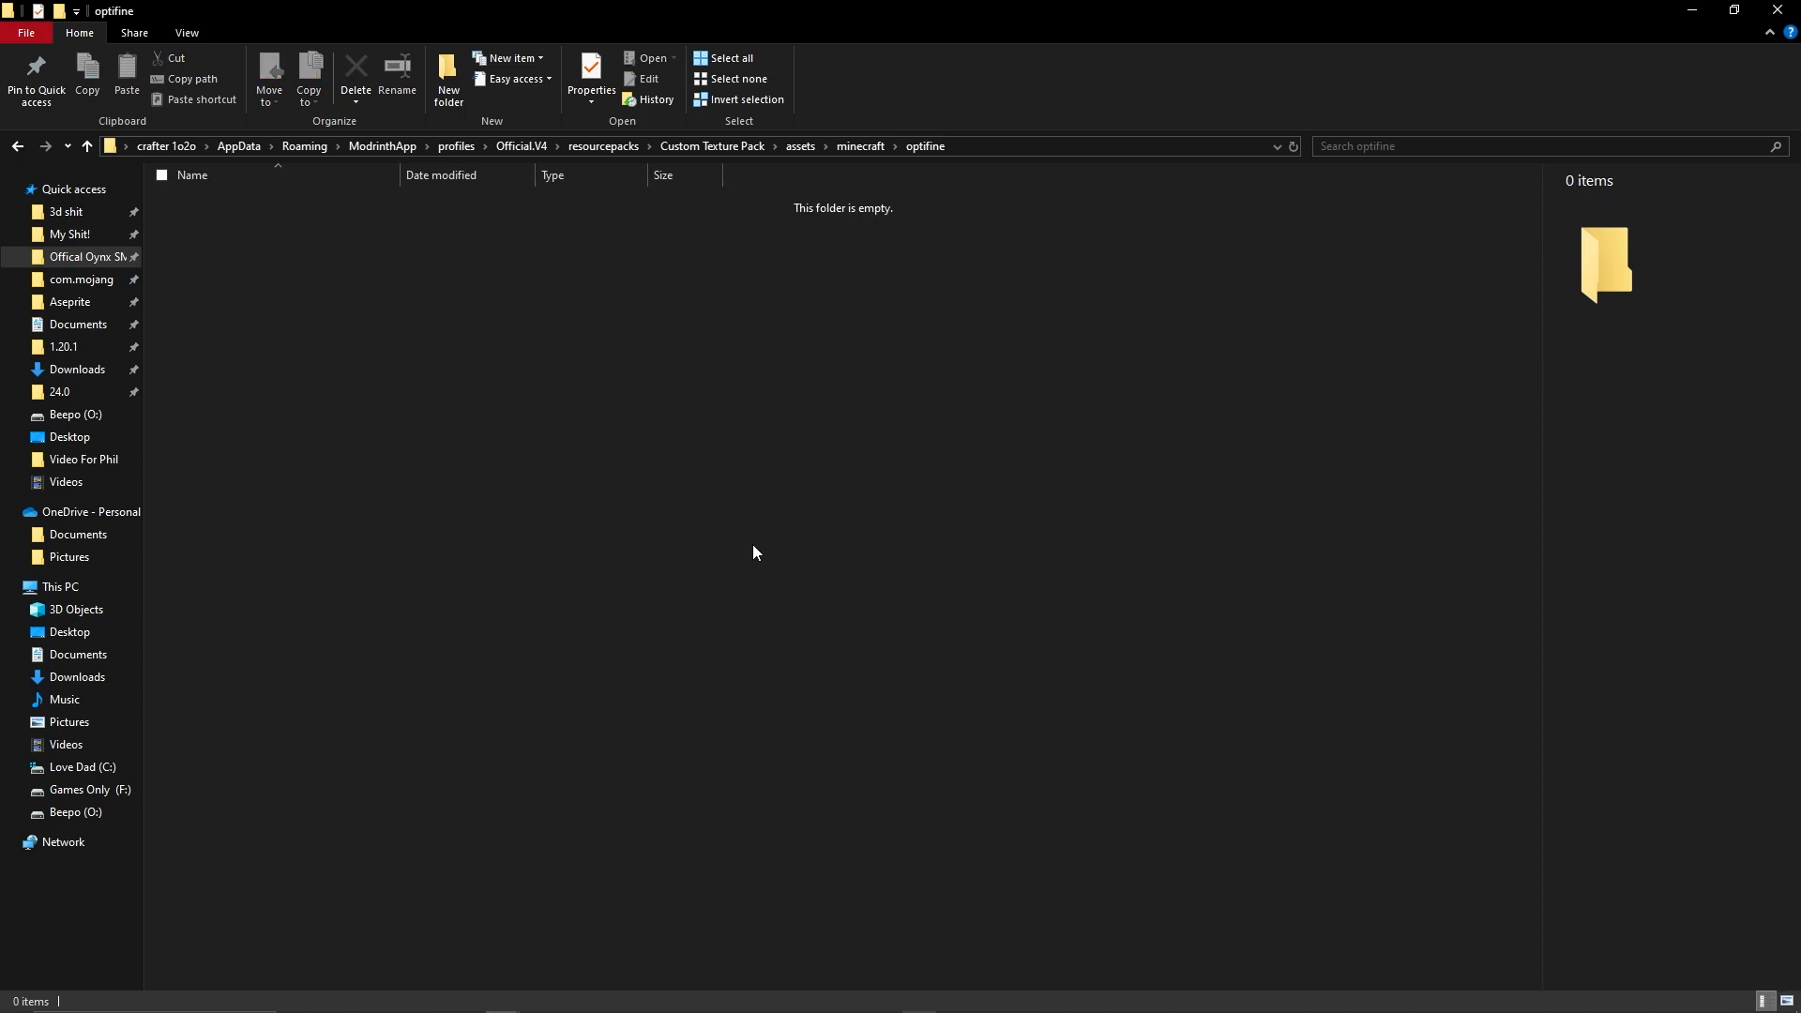
Create a folder named cit inside the optifine folder and open it.
right_click(754, 547)
mouse_move(848, 818)
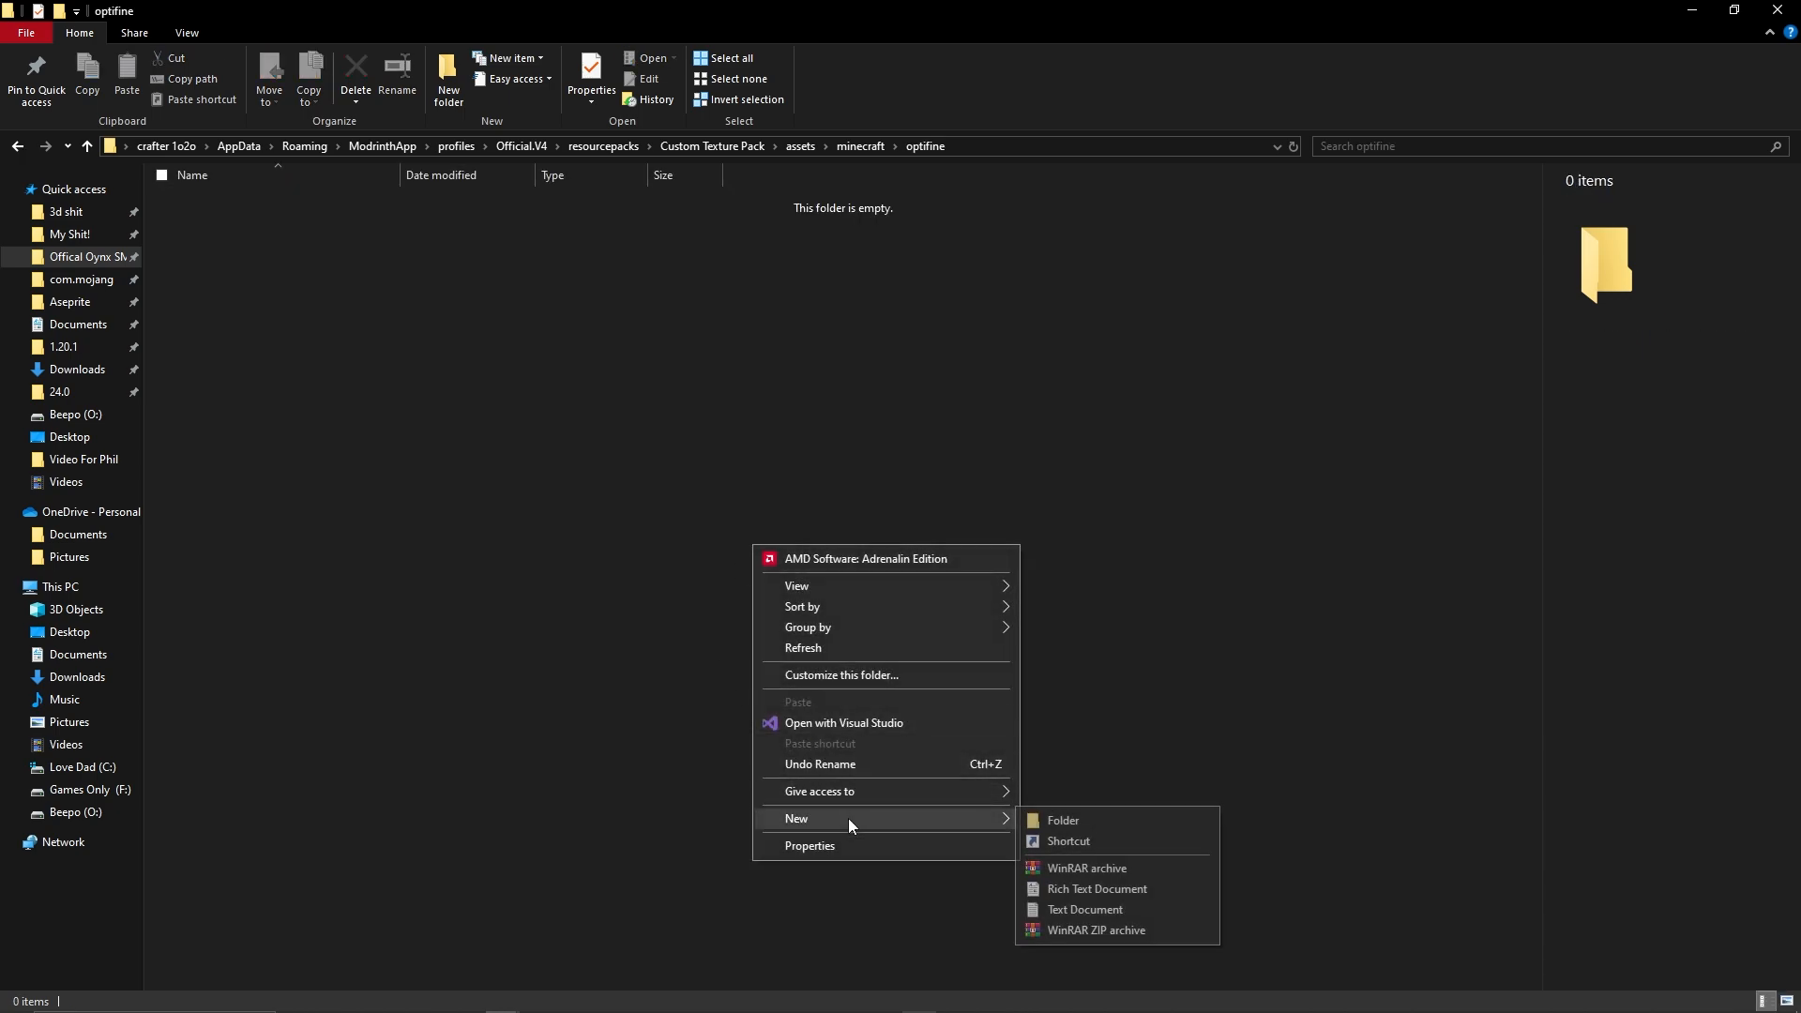
left_click(1041, 820)
type("cit")
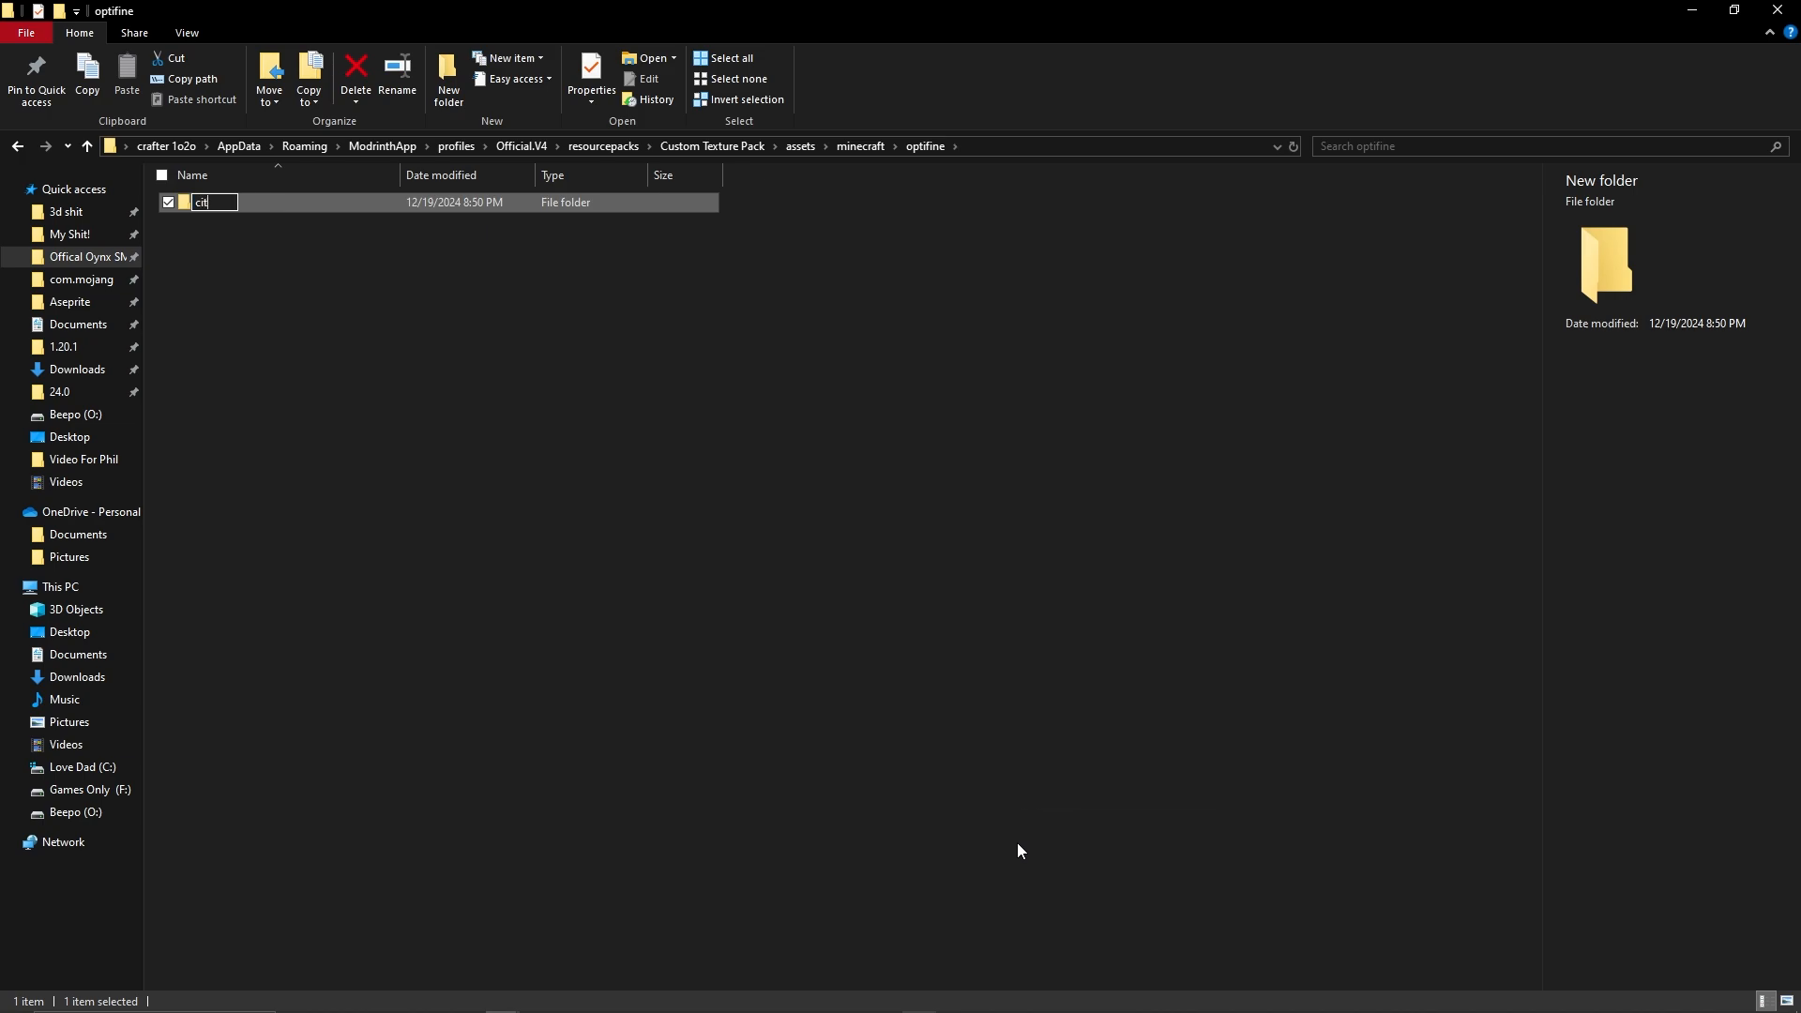
key("Return")
key("Return")
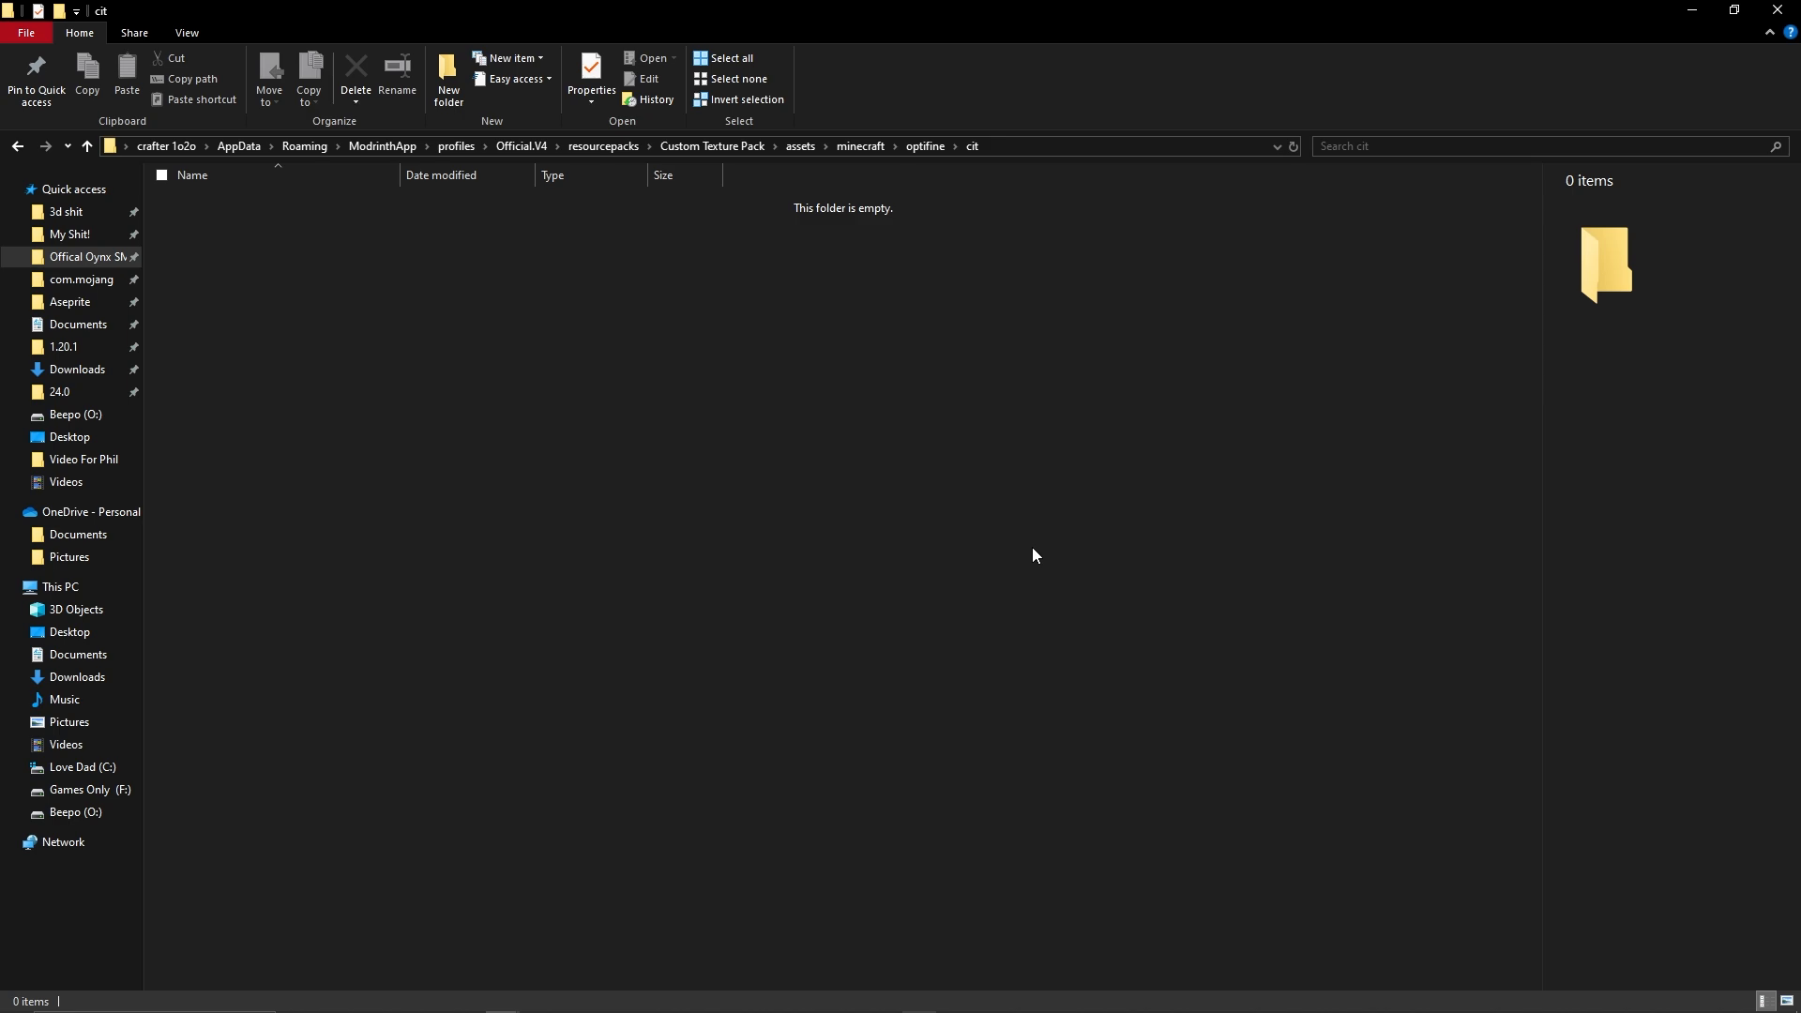
Create a folder inside cit and name it customsword.
right_click(403, 429)
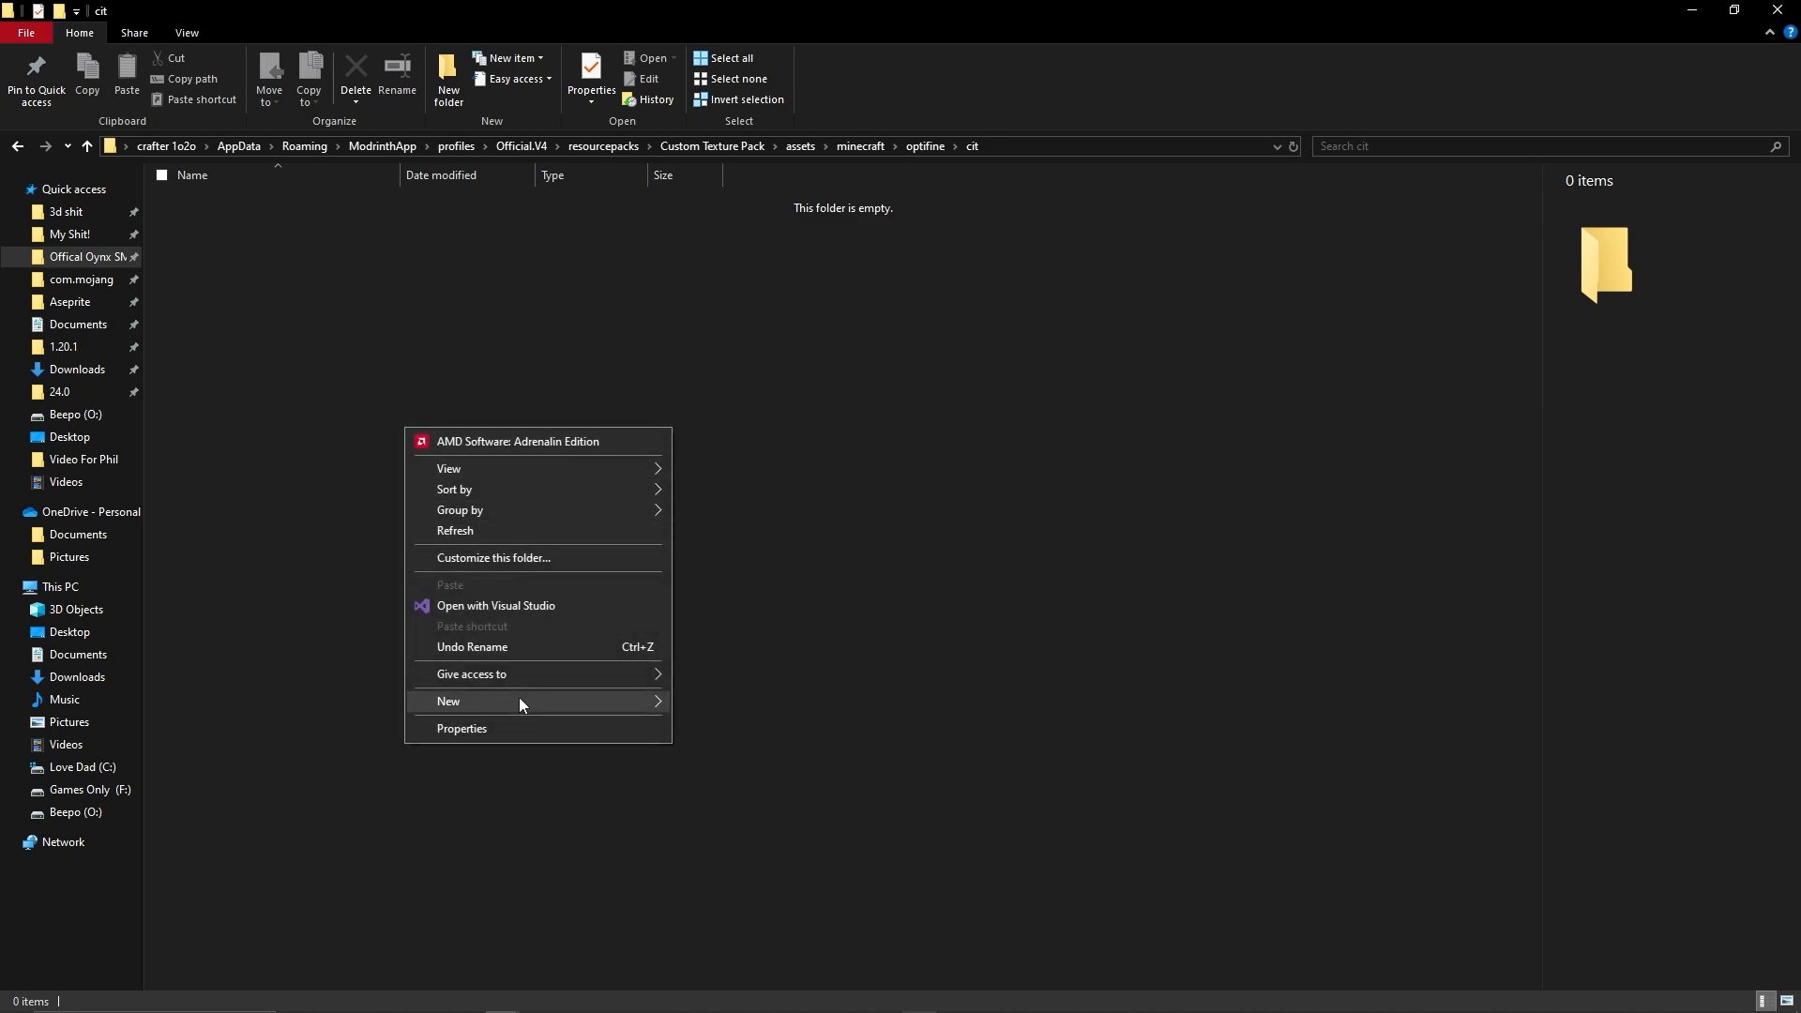
mouse_move(520, 701)
left_click(775, 702)
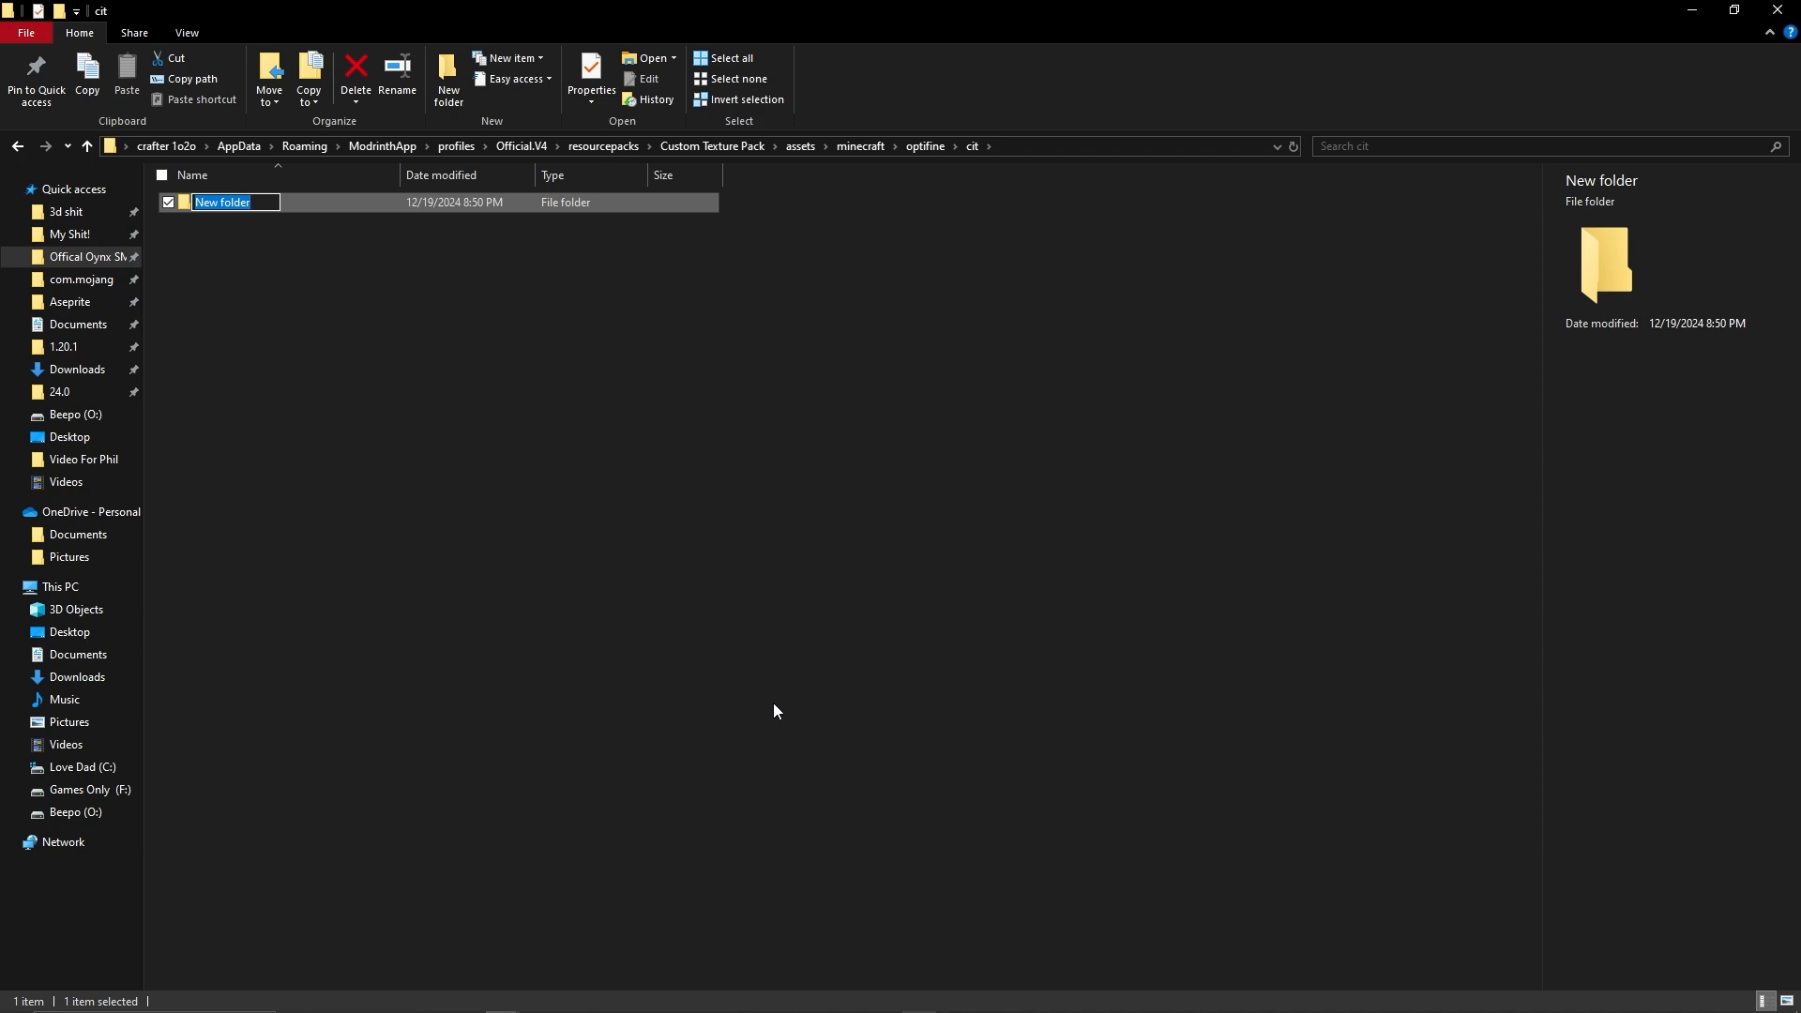
type("customswor")
key("Return")
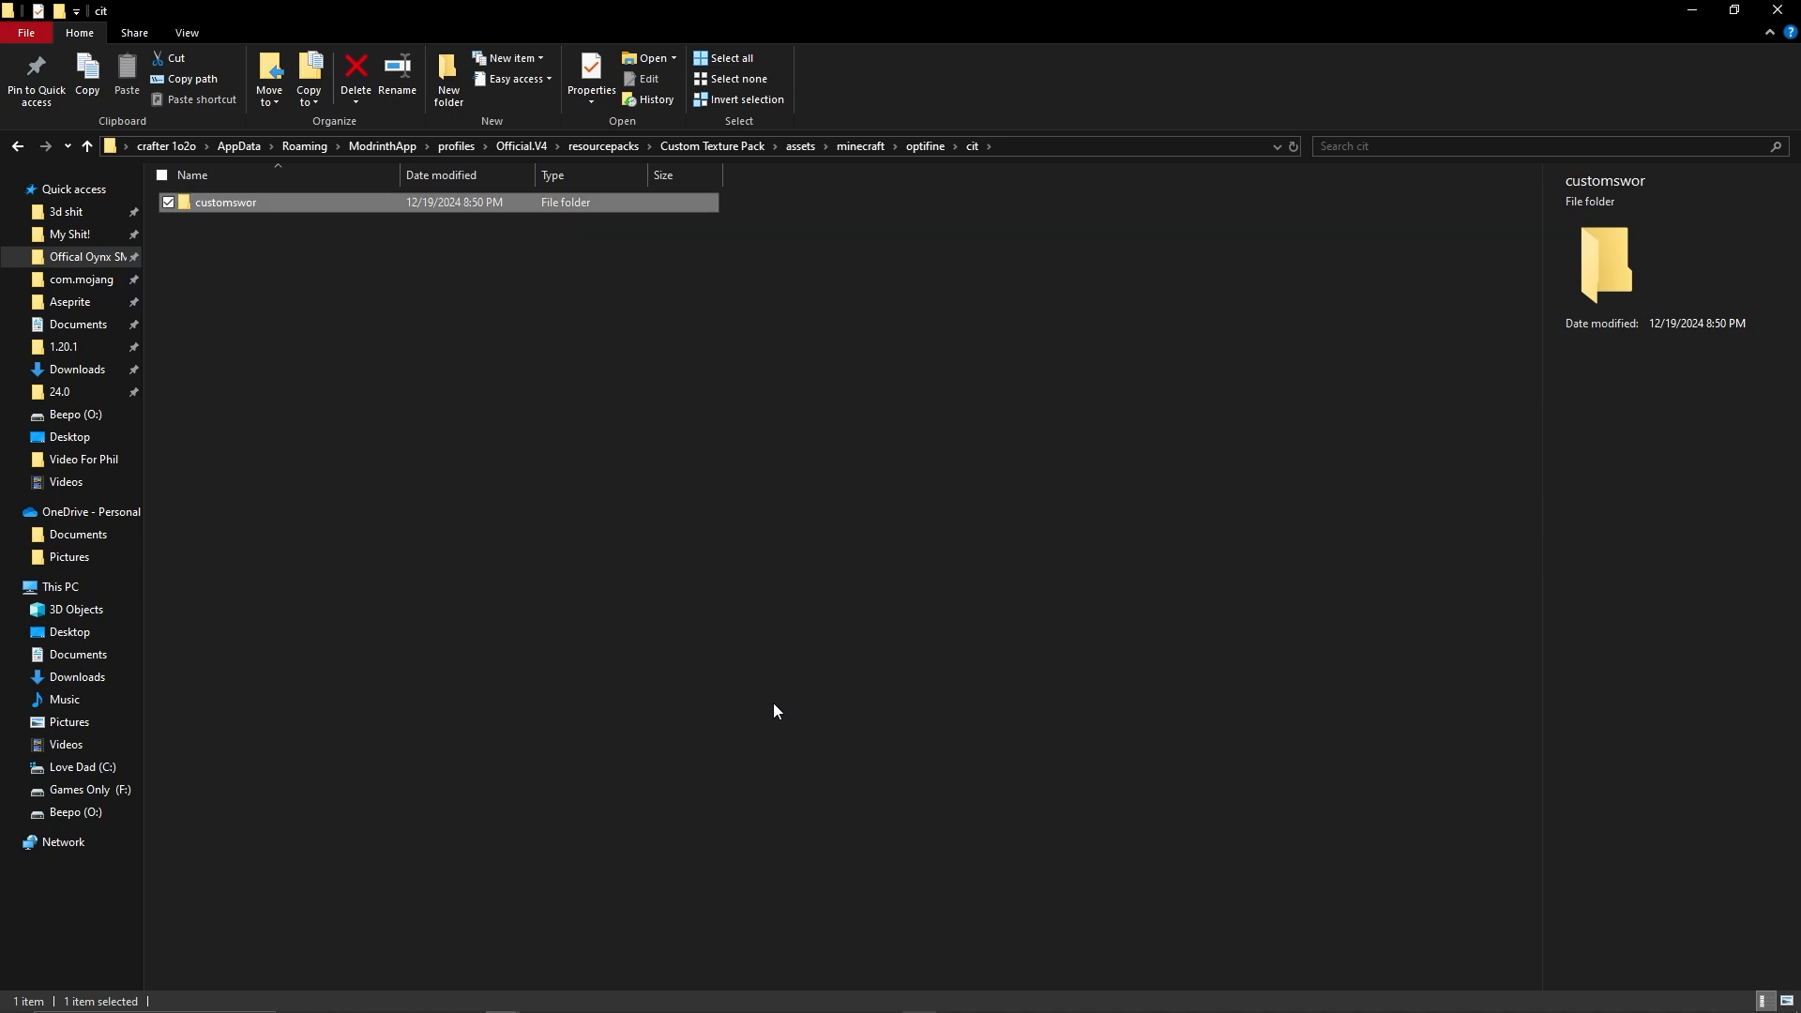
left_click(415, 72)
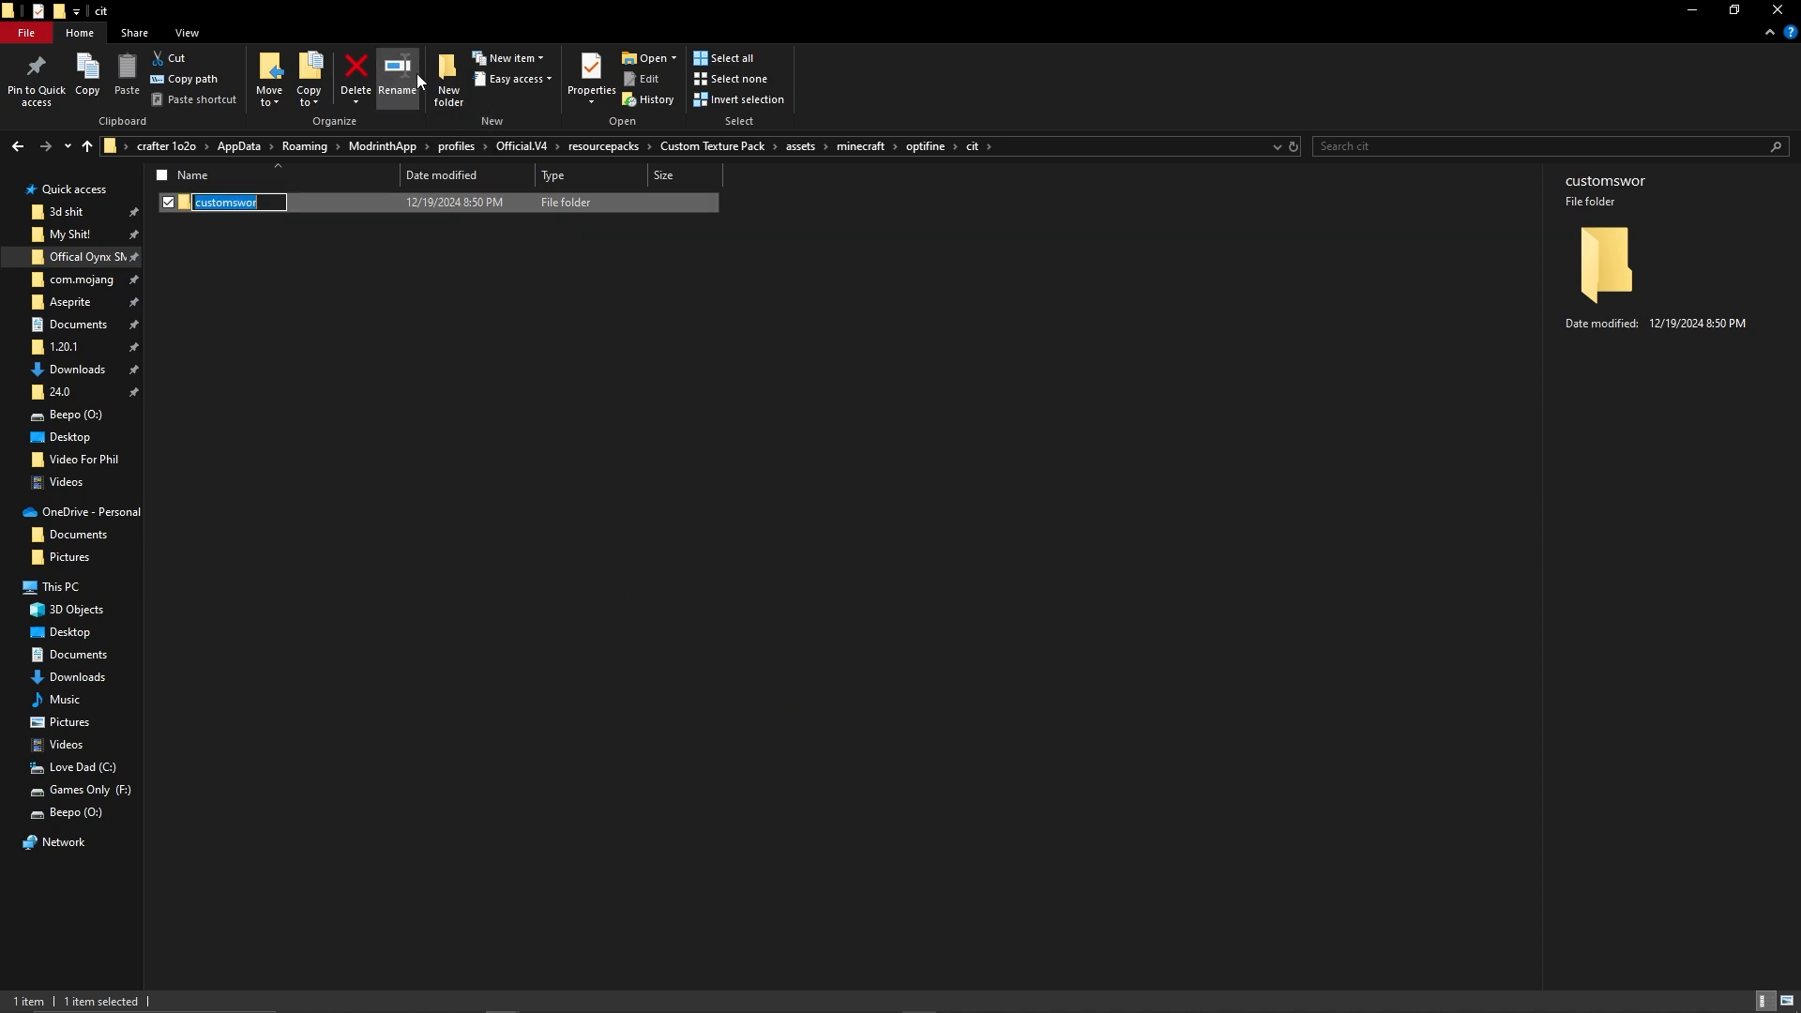
key("End")
type("d")
key("Return")
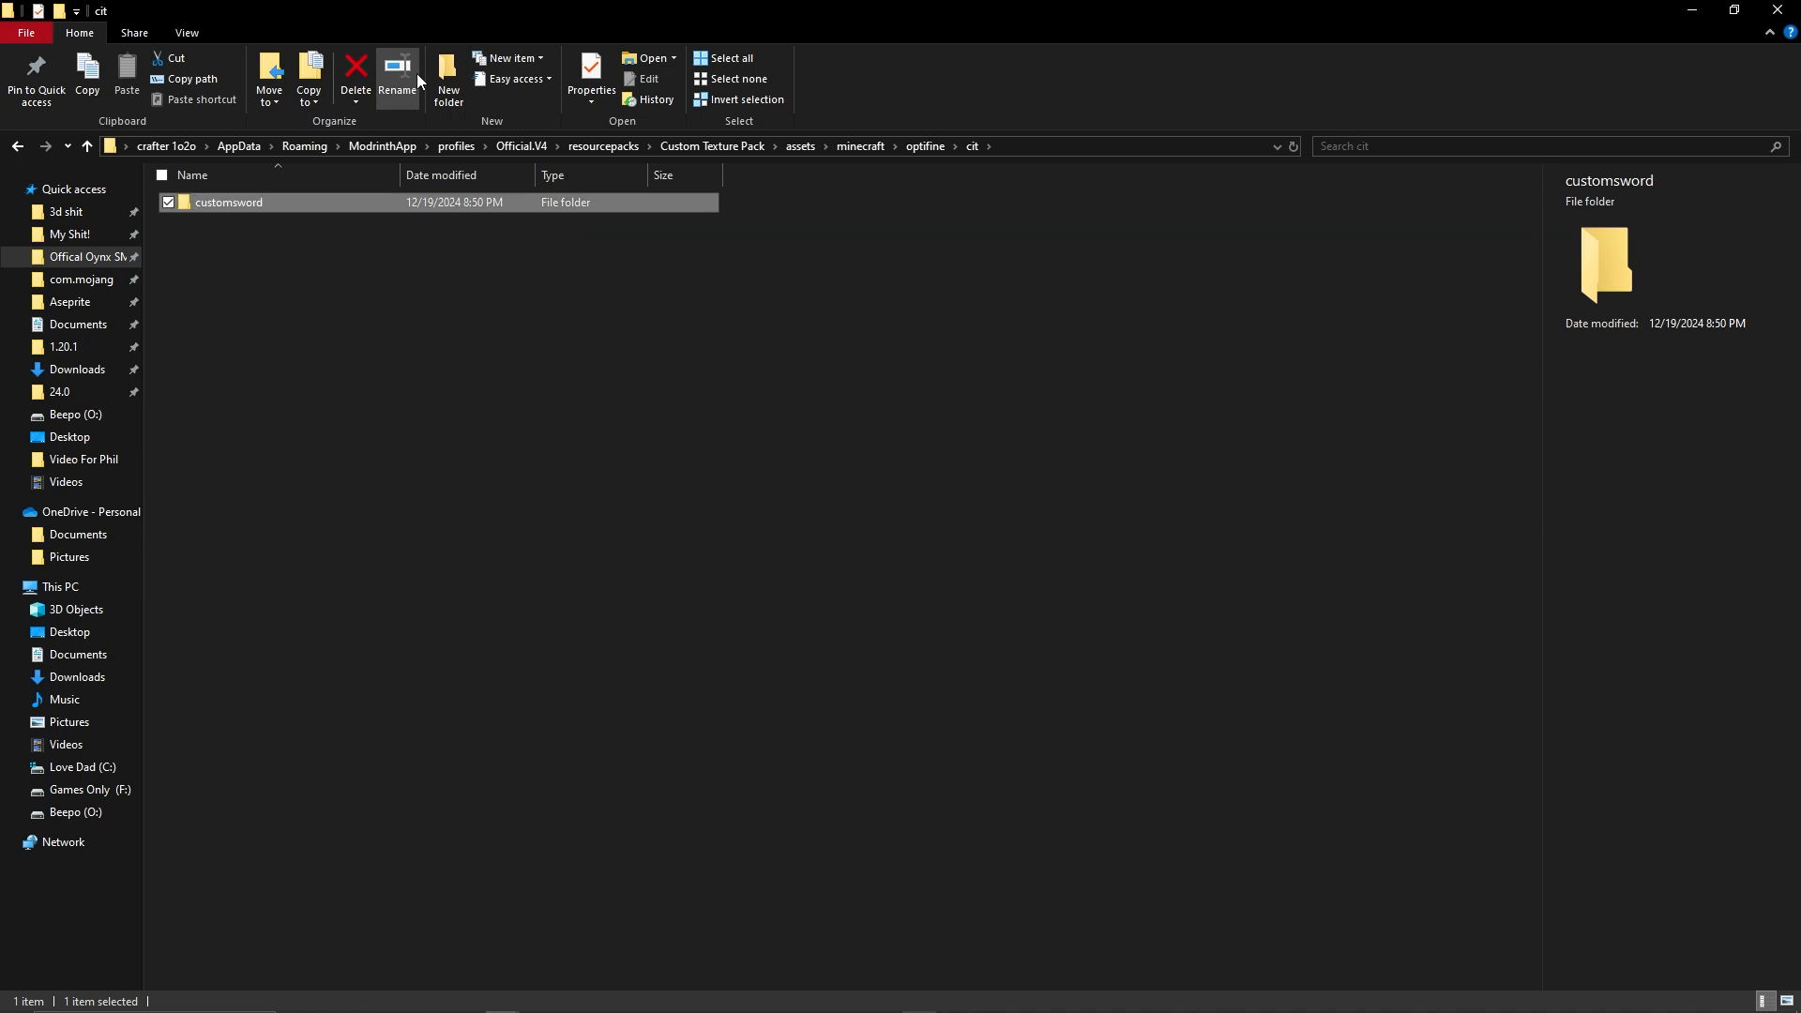
Rename the customsword folder to sword and open it.
left_click(392, 75)
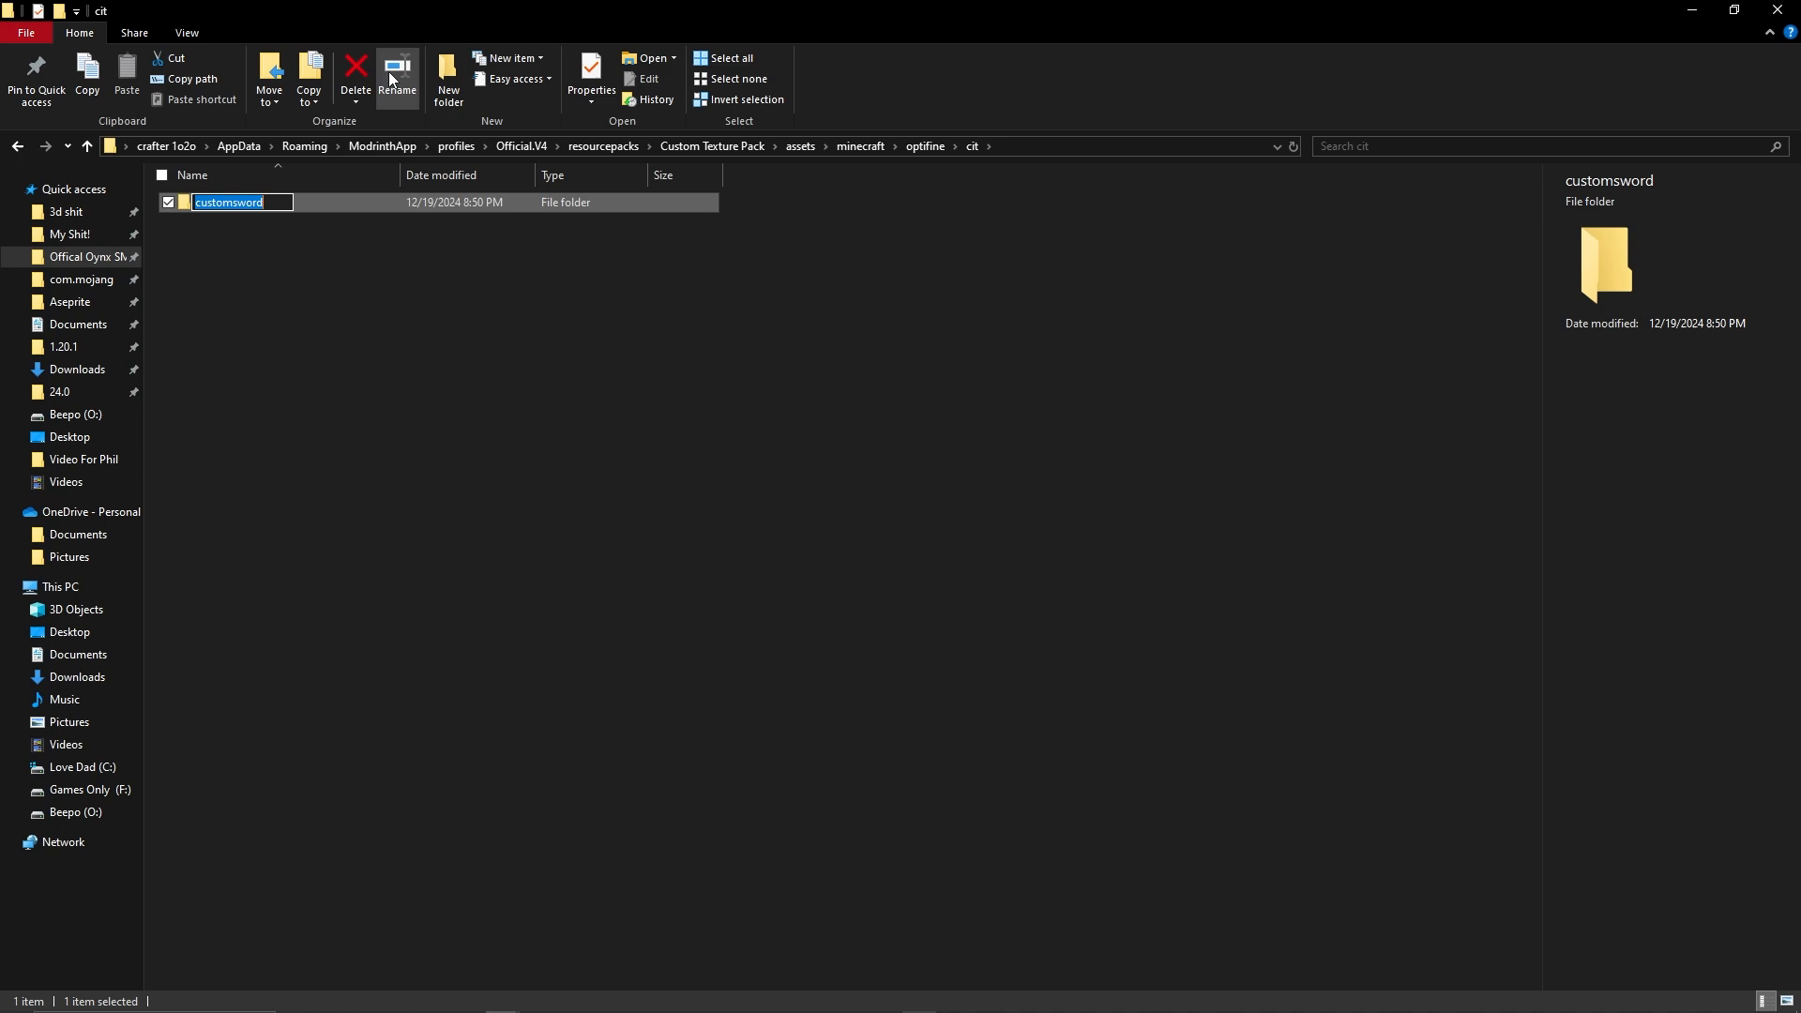
key("Home")
key("BackSpace")
key("BackSpace")
key("BackSpace")
key("BackSpace")
key("BackSpace")
key("BackSpace")
key("Return")
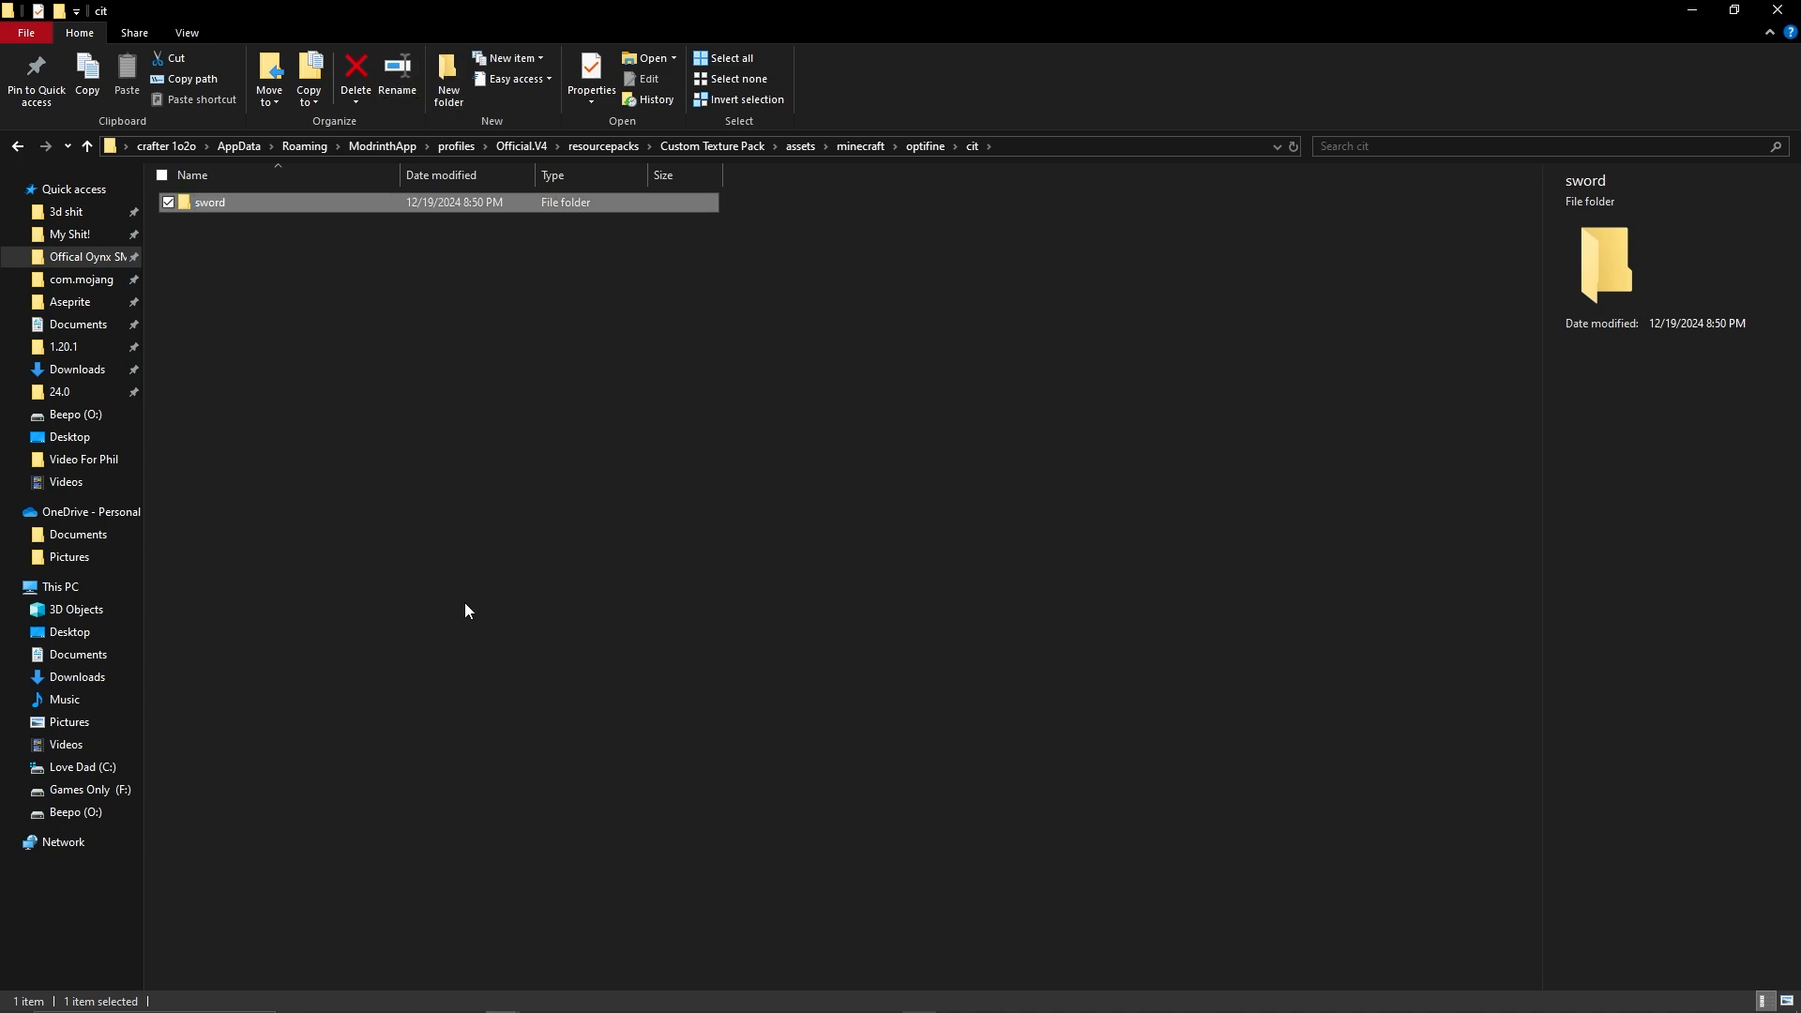
double_click(334, 201)
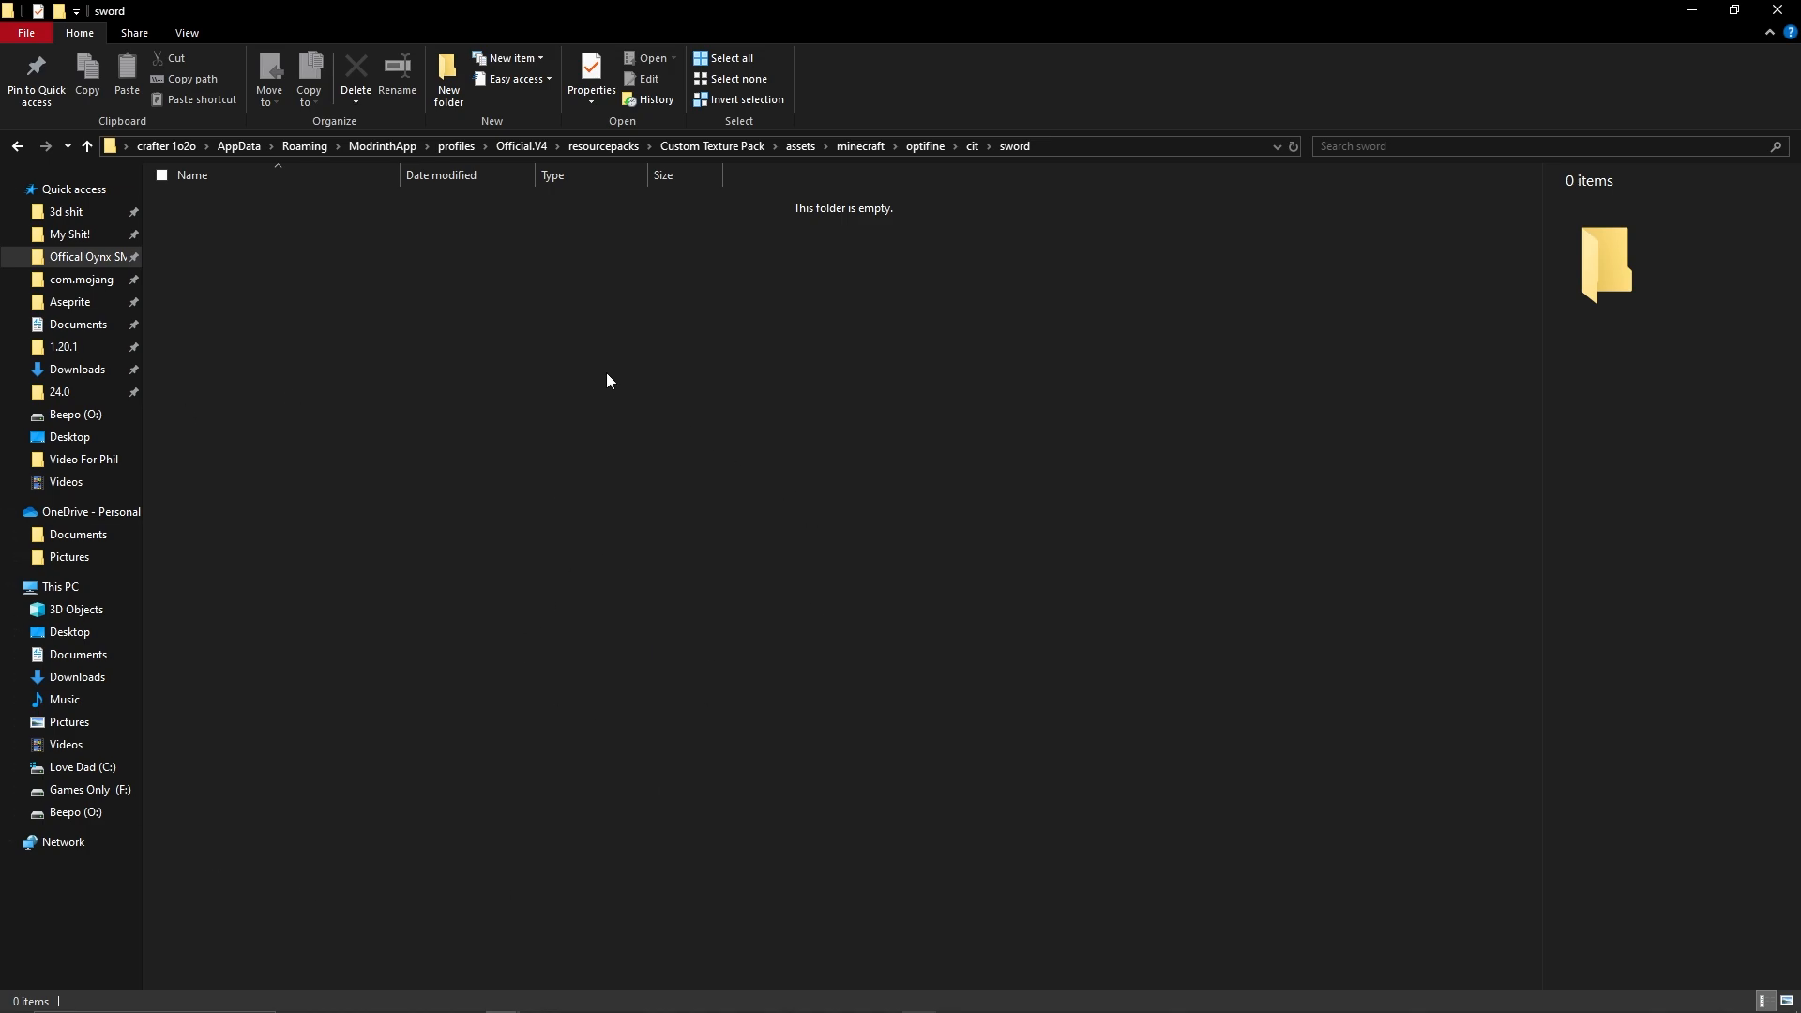
Set the sword folder window beside the Downloads folder and move texture-sword-01.png from Downloads into the sword folder.
right_click(636, 374)
left_click(864, 473)
left_click_drag(1030, 11, 1796, 234)
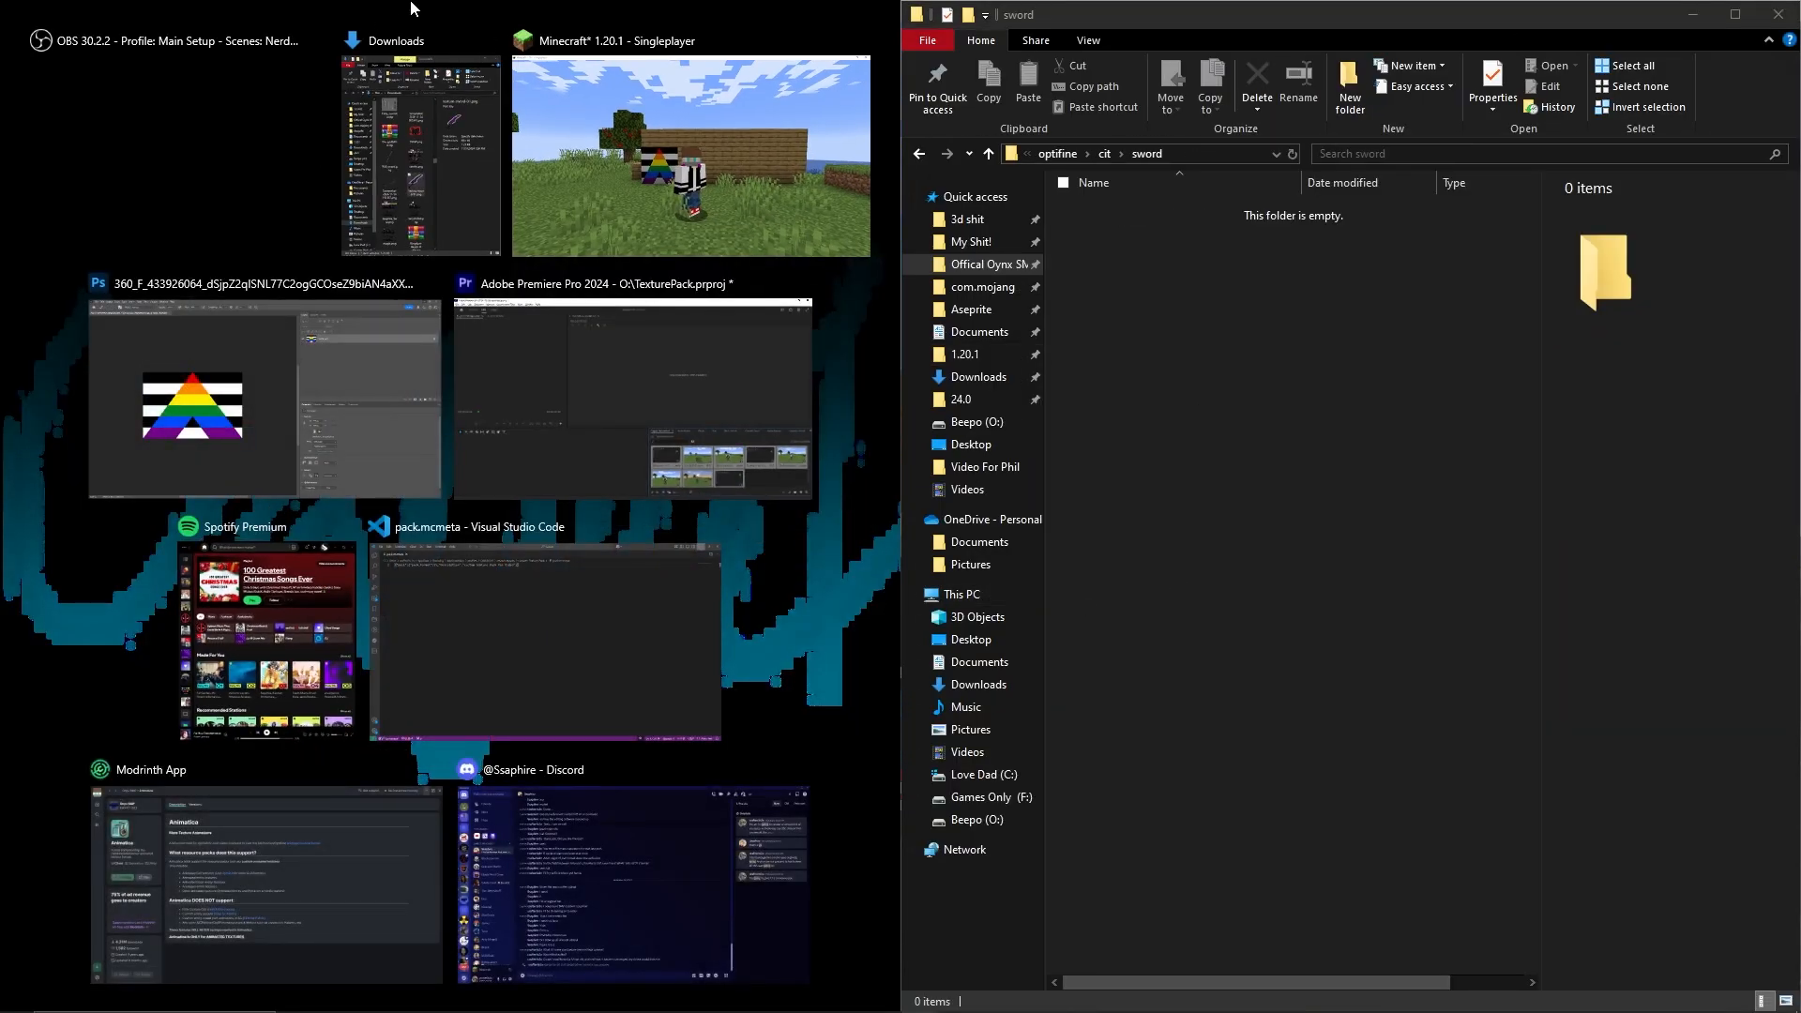
left_click(411, 9)
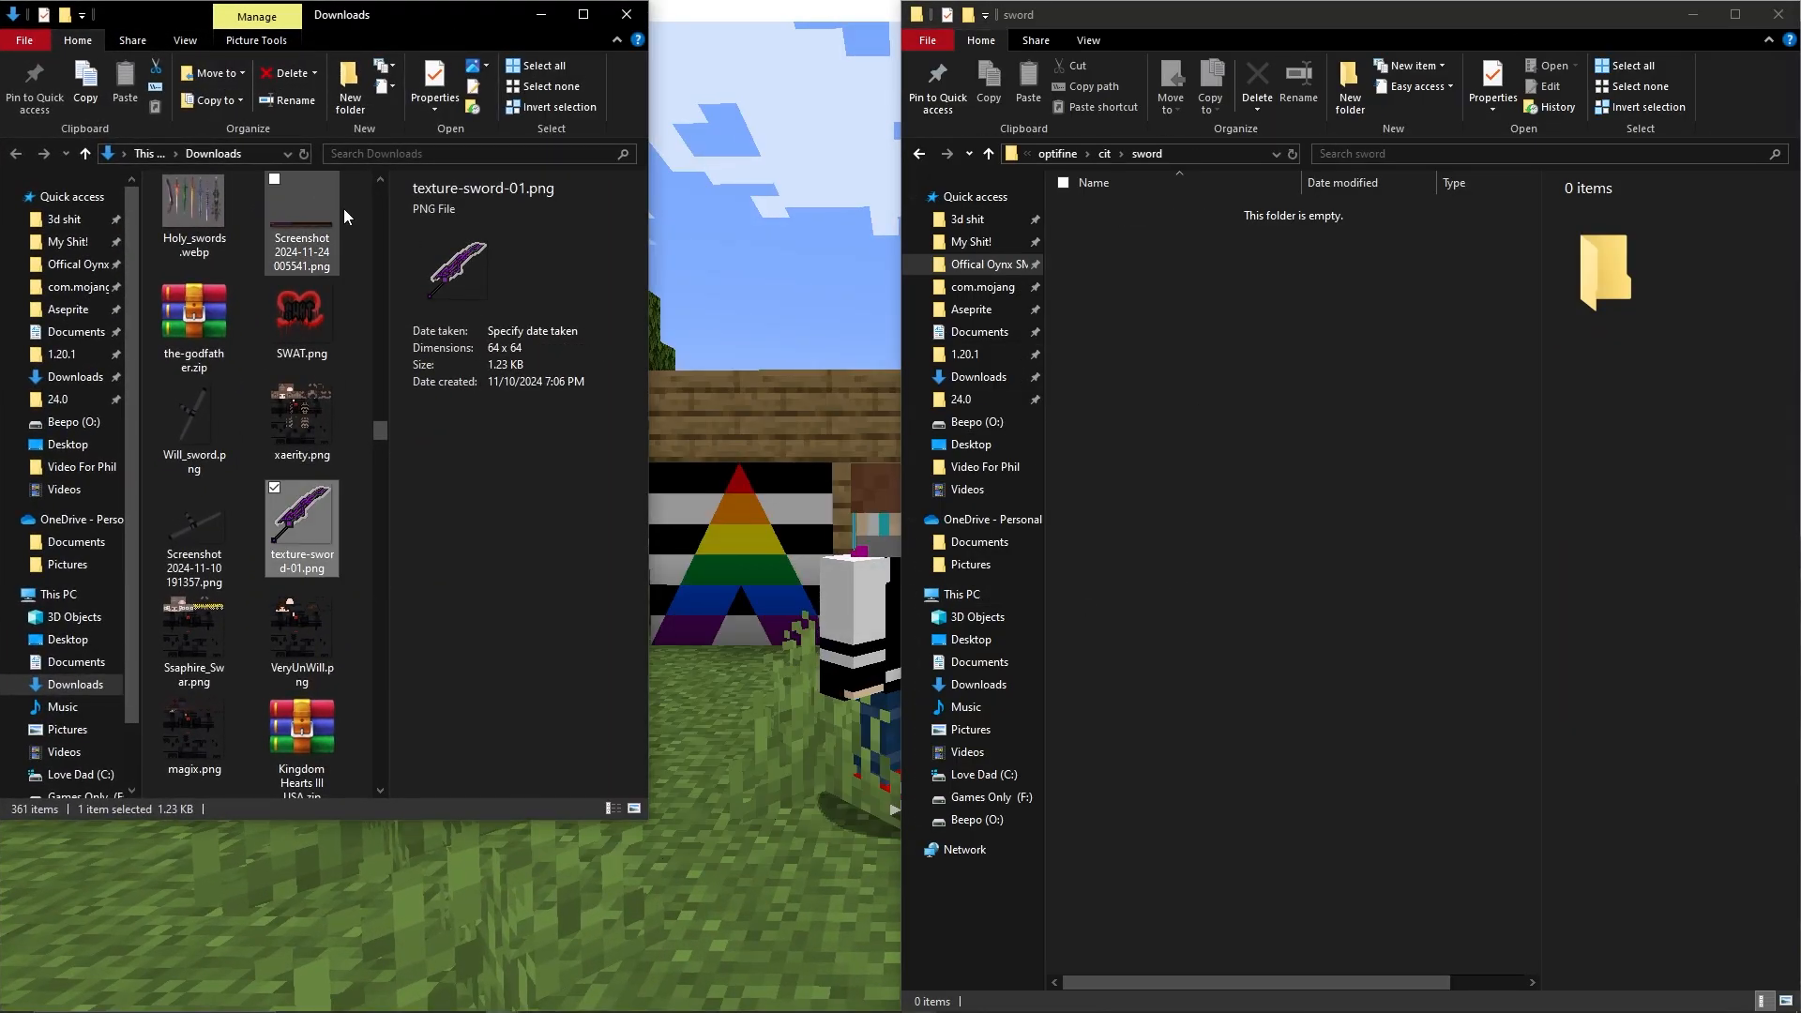
left_click(1253, 387)
key("ctrl+v")
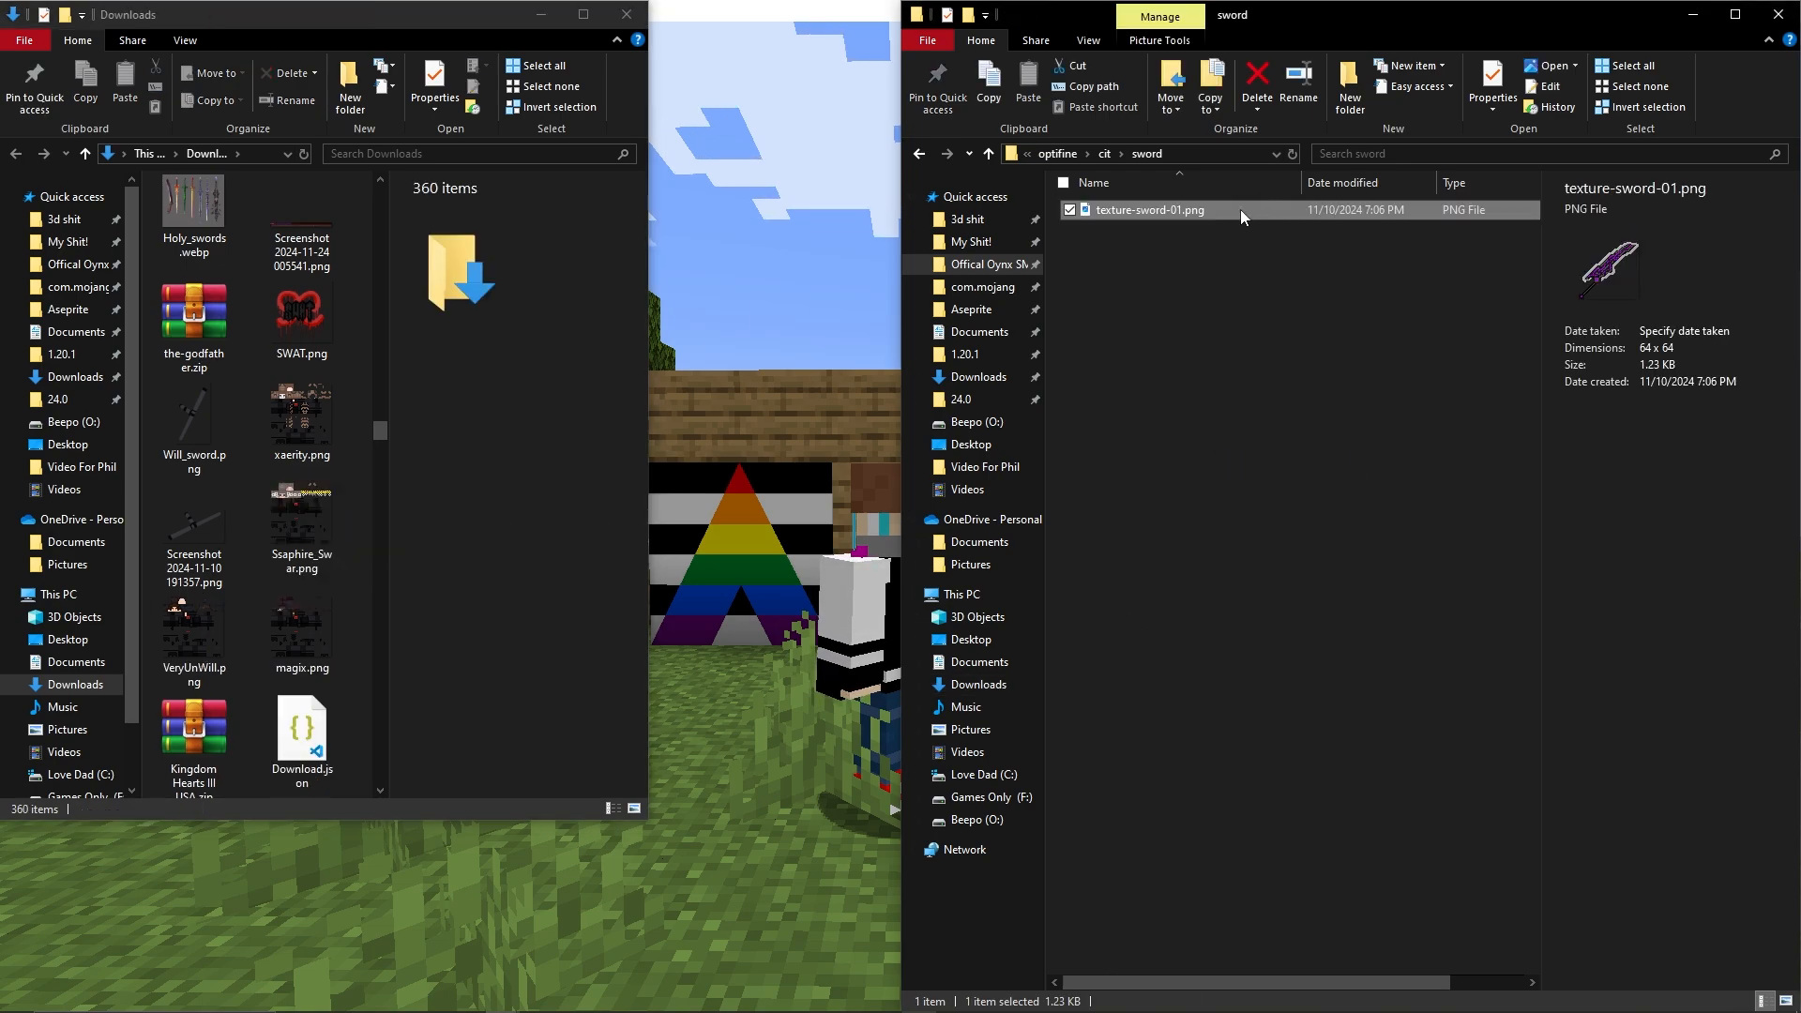
Rename texture-sword-01.png in the sword folder to sample_sword.png.
right_click(1240, 210)
left_click(1333, 750)
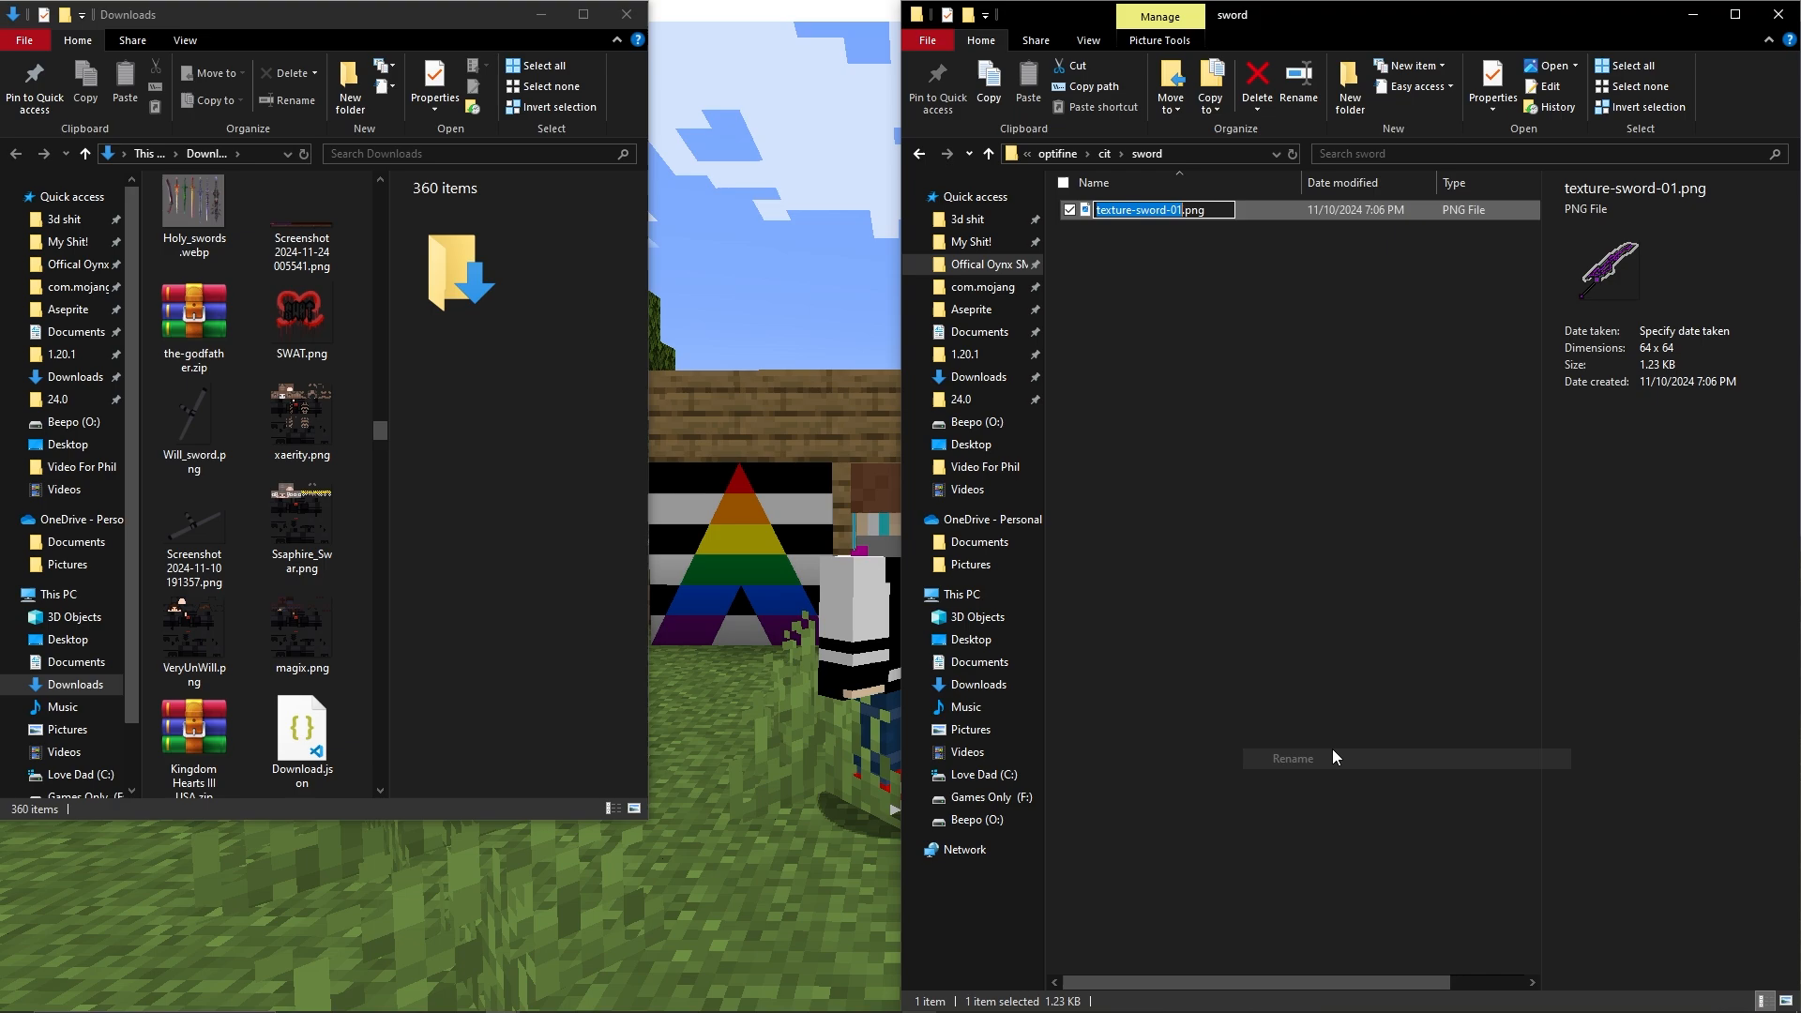
type("c")
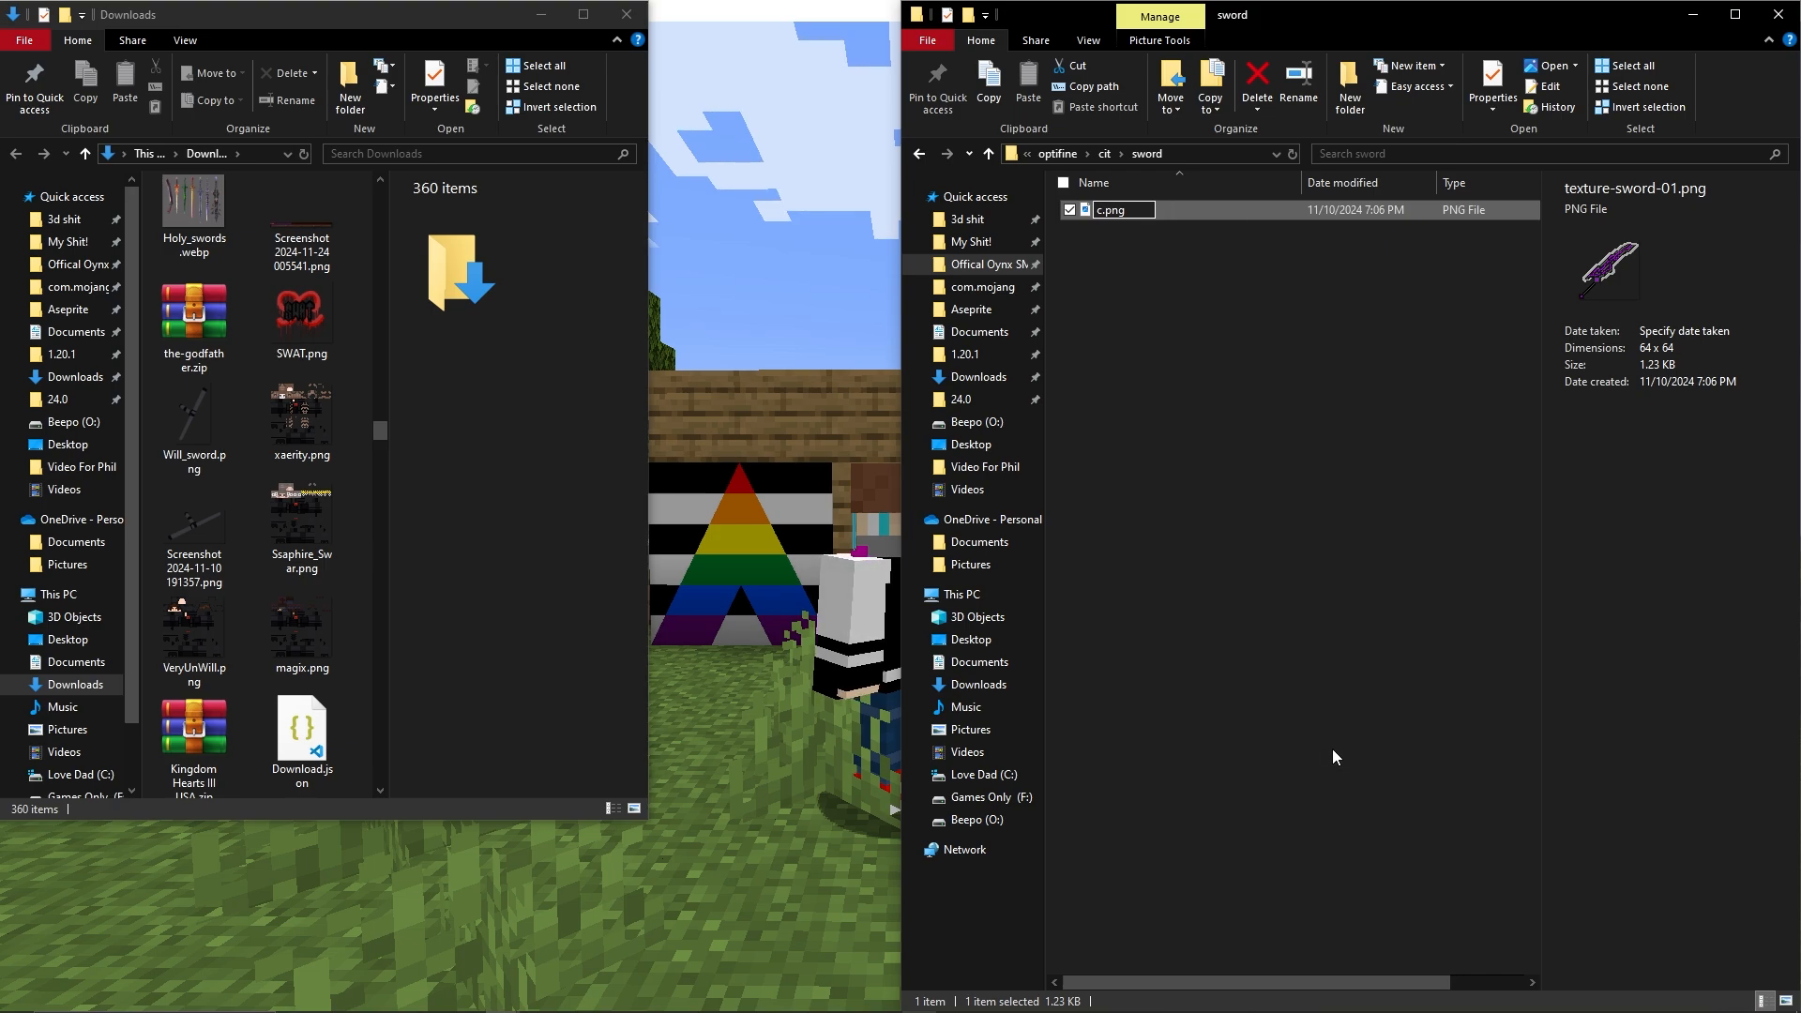
type("ample")
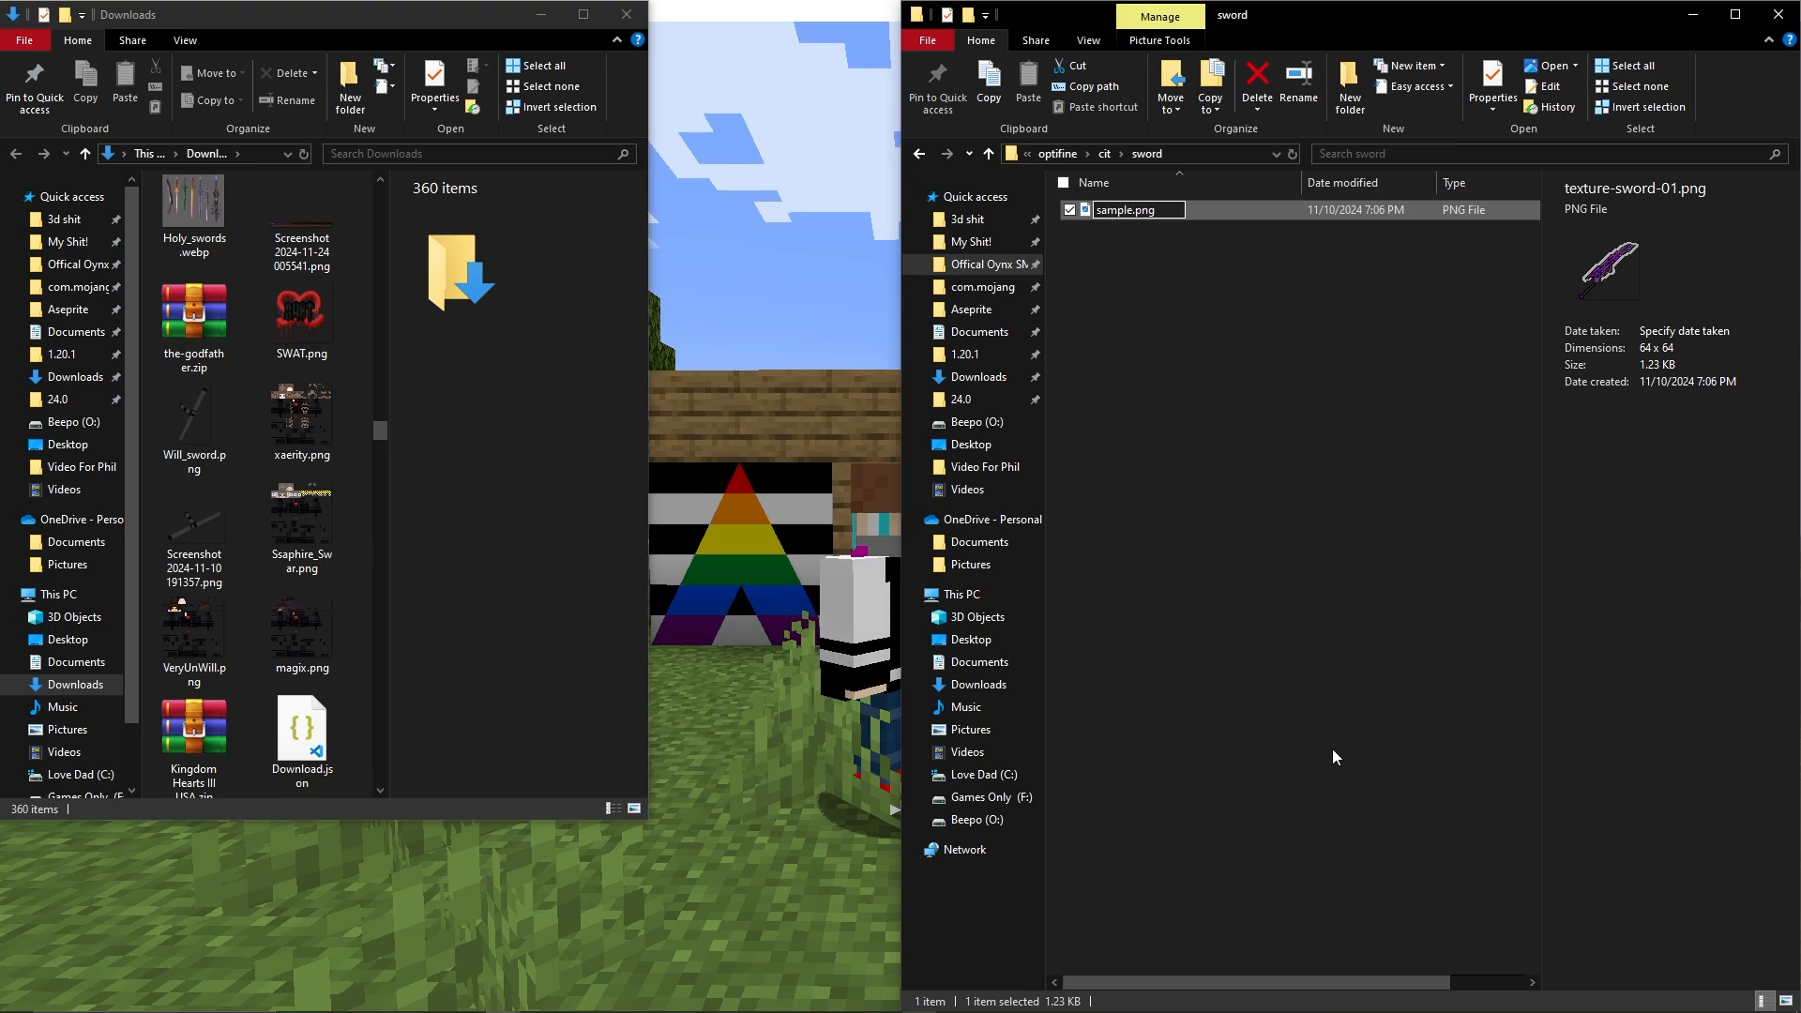
type("_swo")
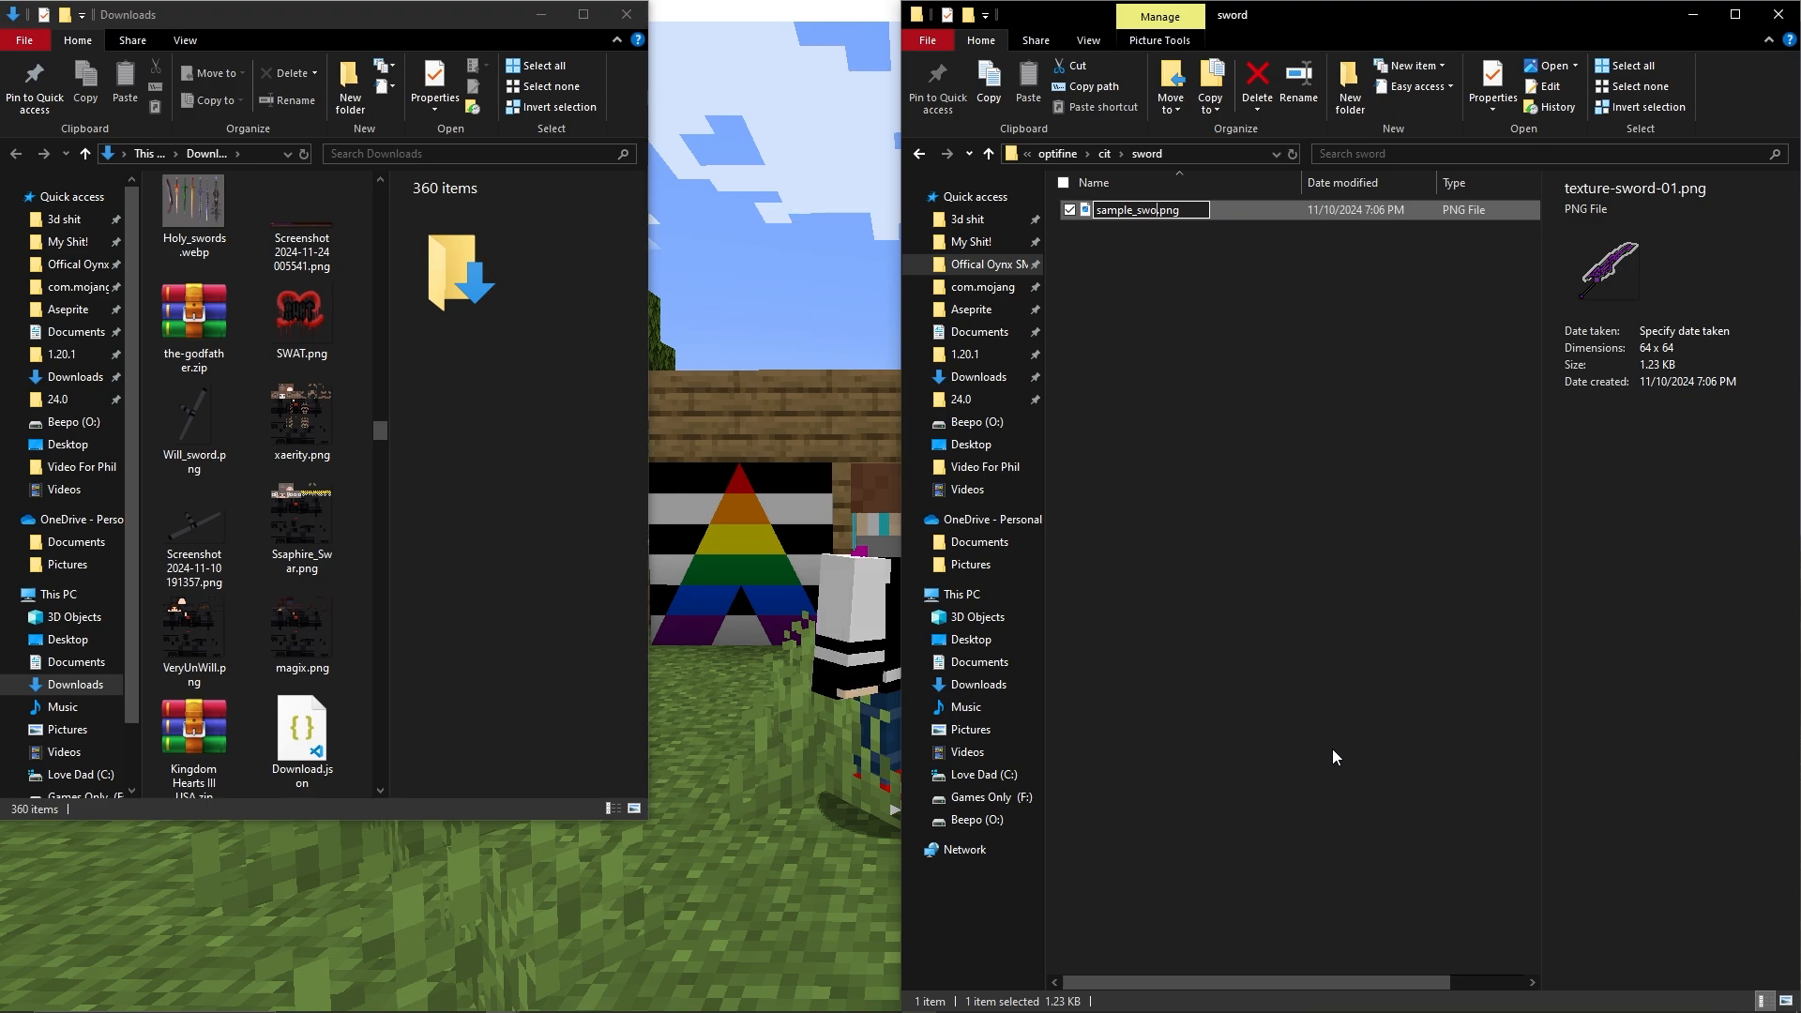
type("rd")
key("Return")
left_click(1248, 240)
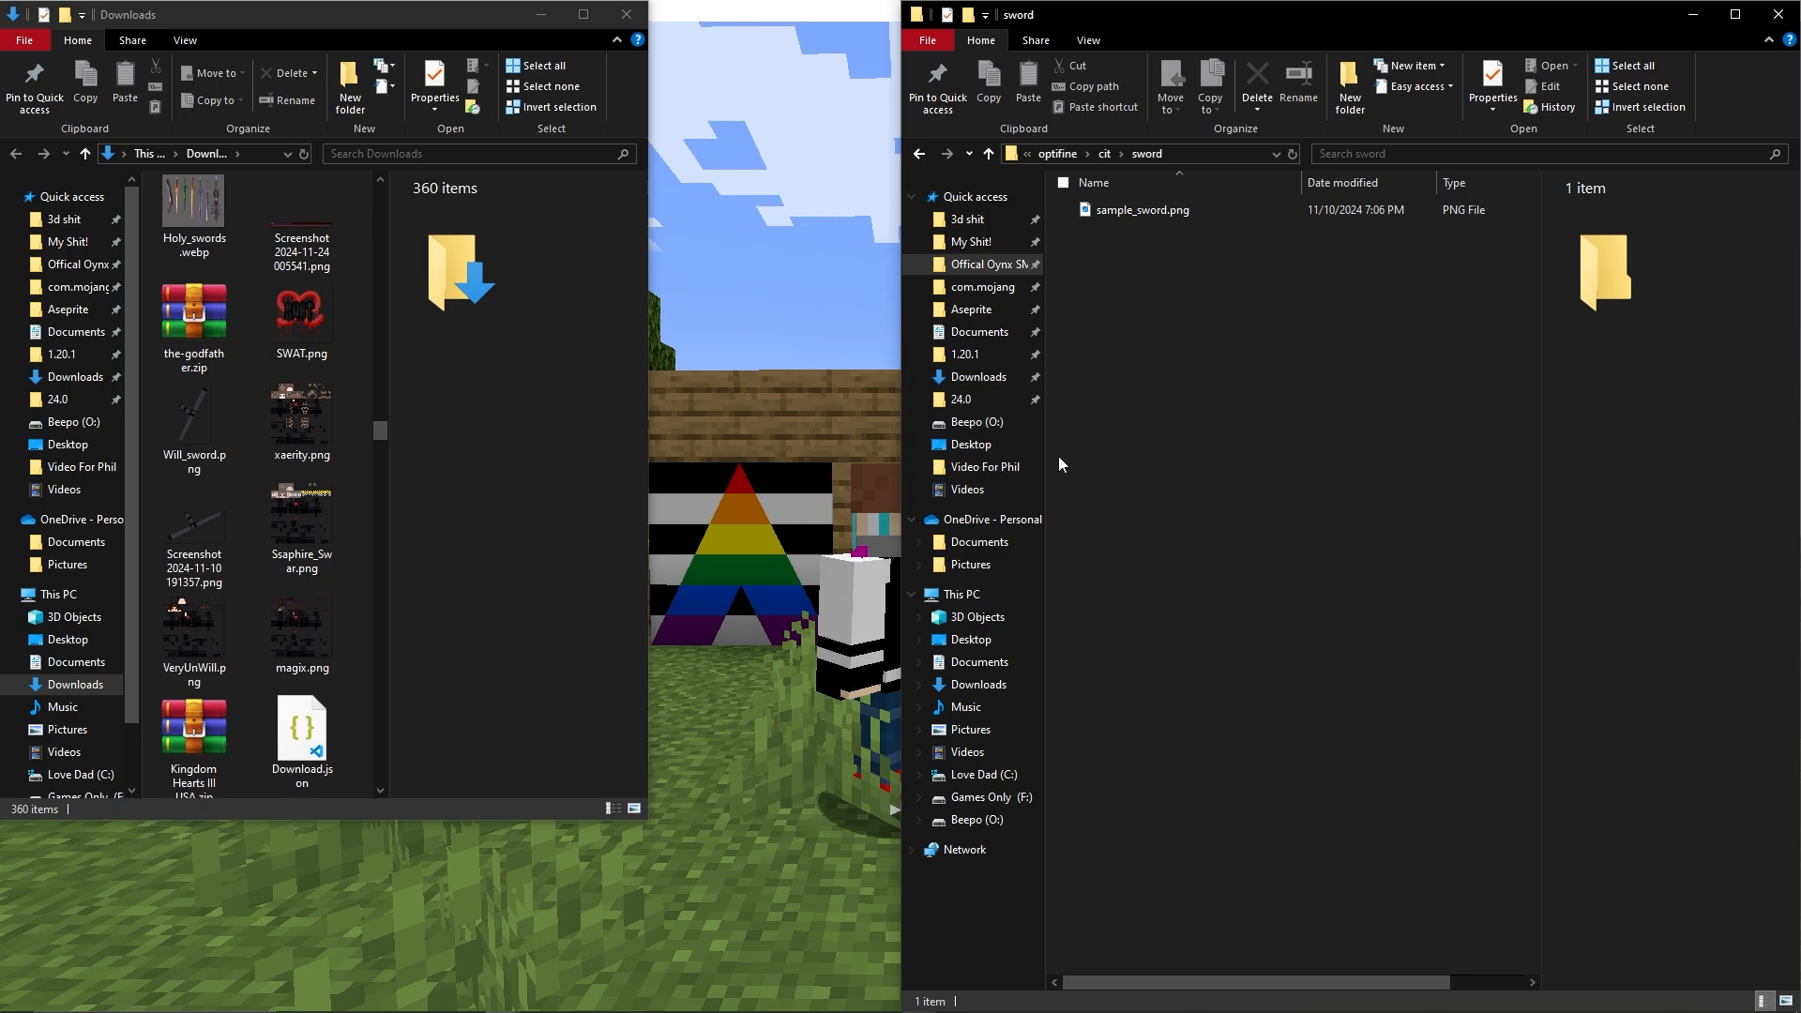
Create a text document in the sword folder and name it sample_sword.txt.
right_click(1100, 499)
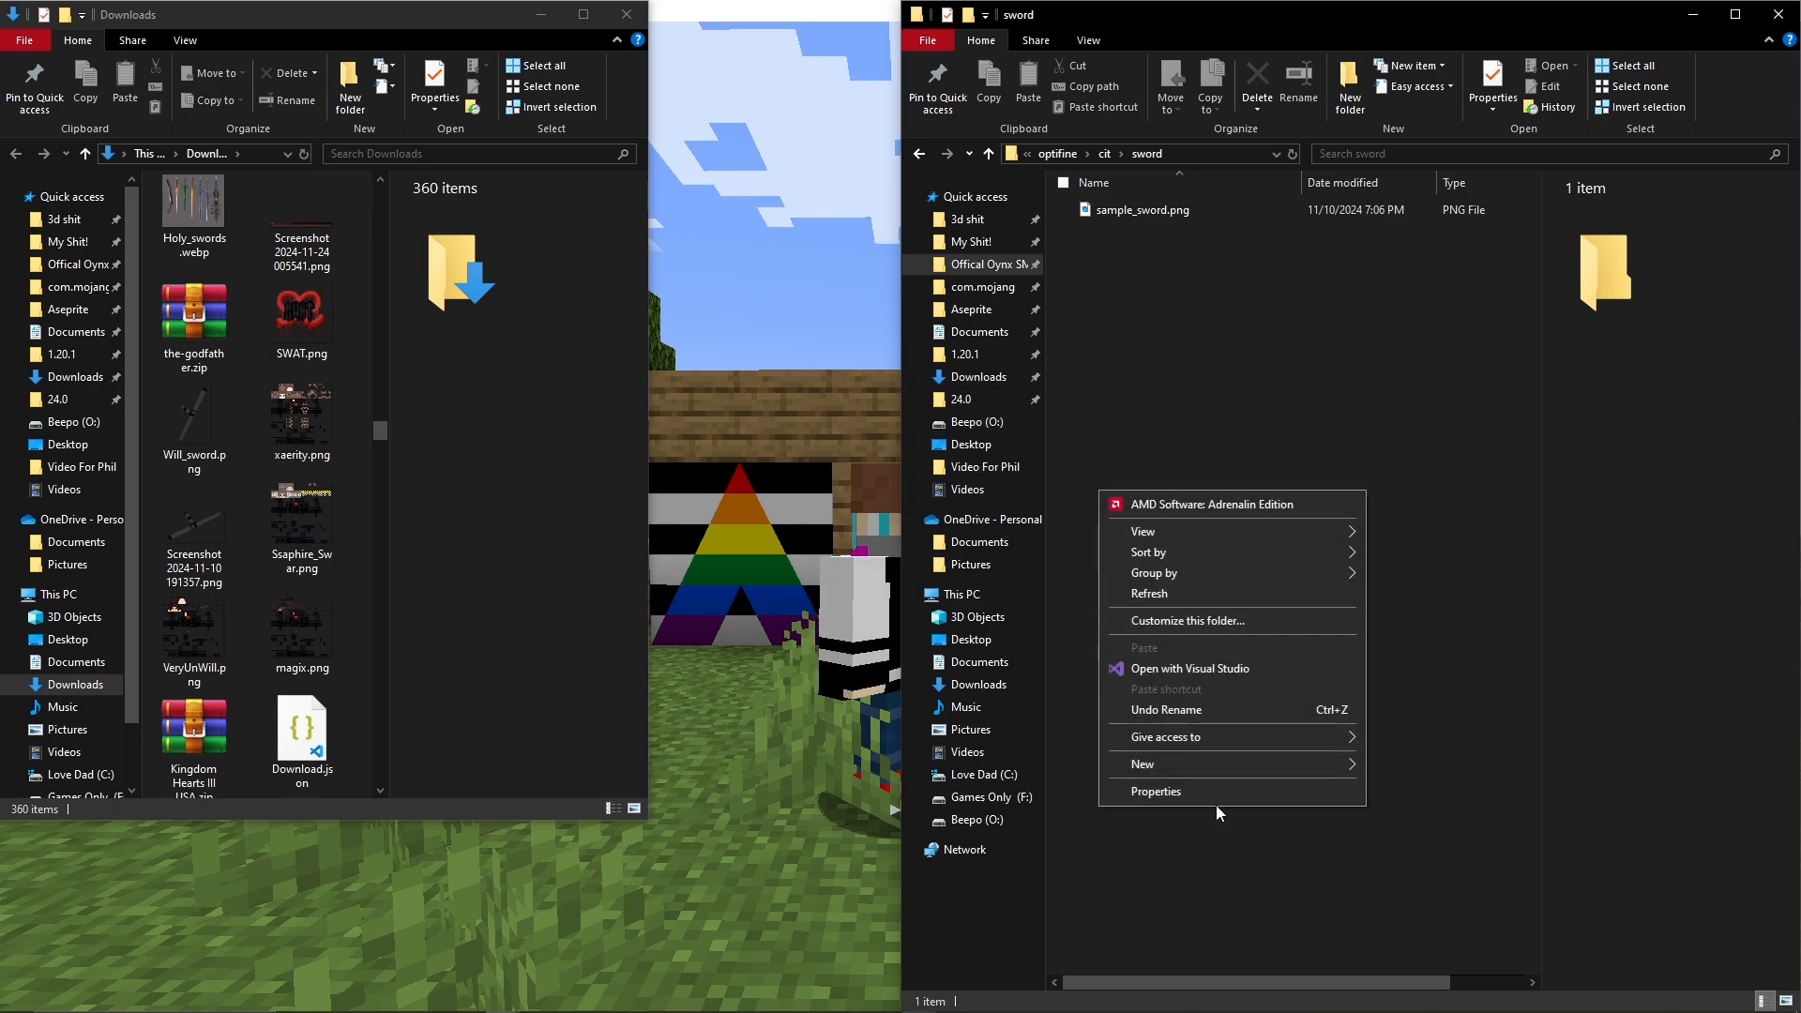
mouse_move(1261, 763)
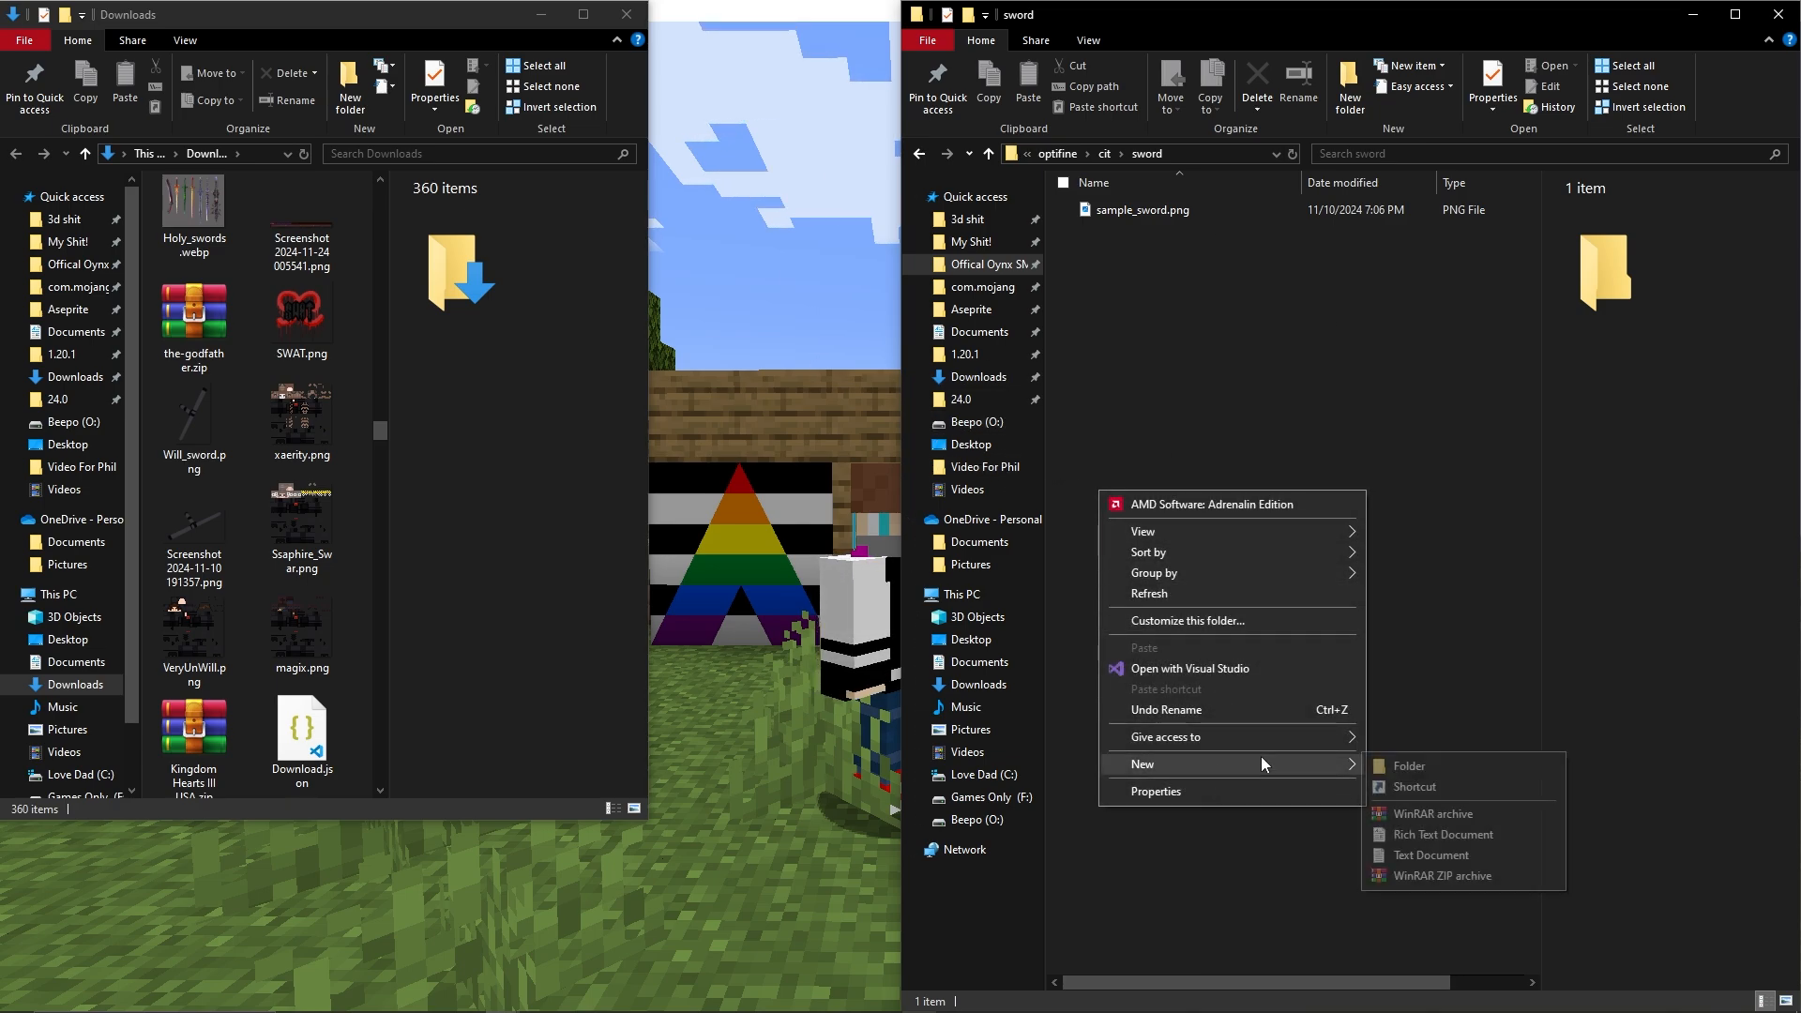
left_click(1441, 855)
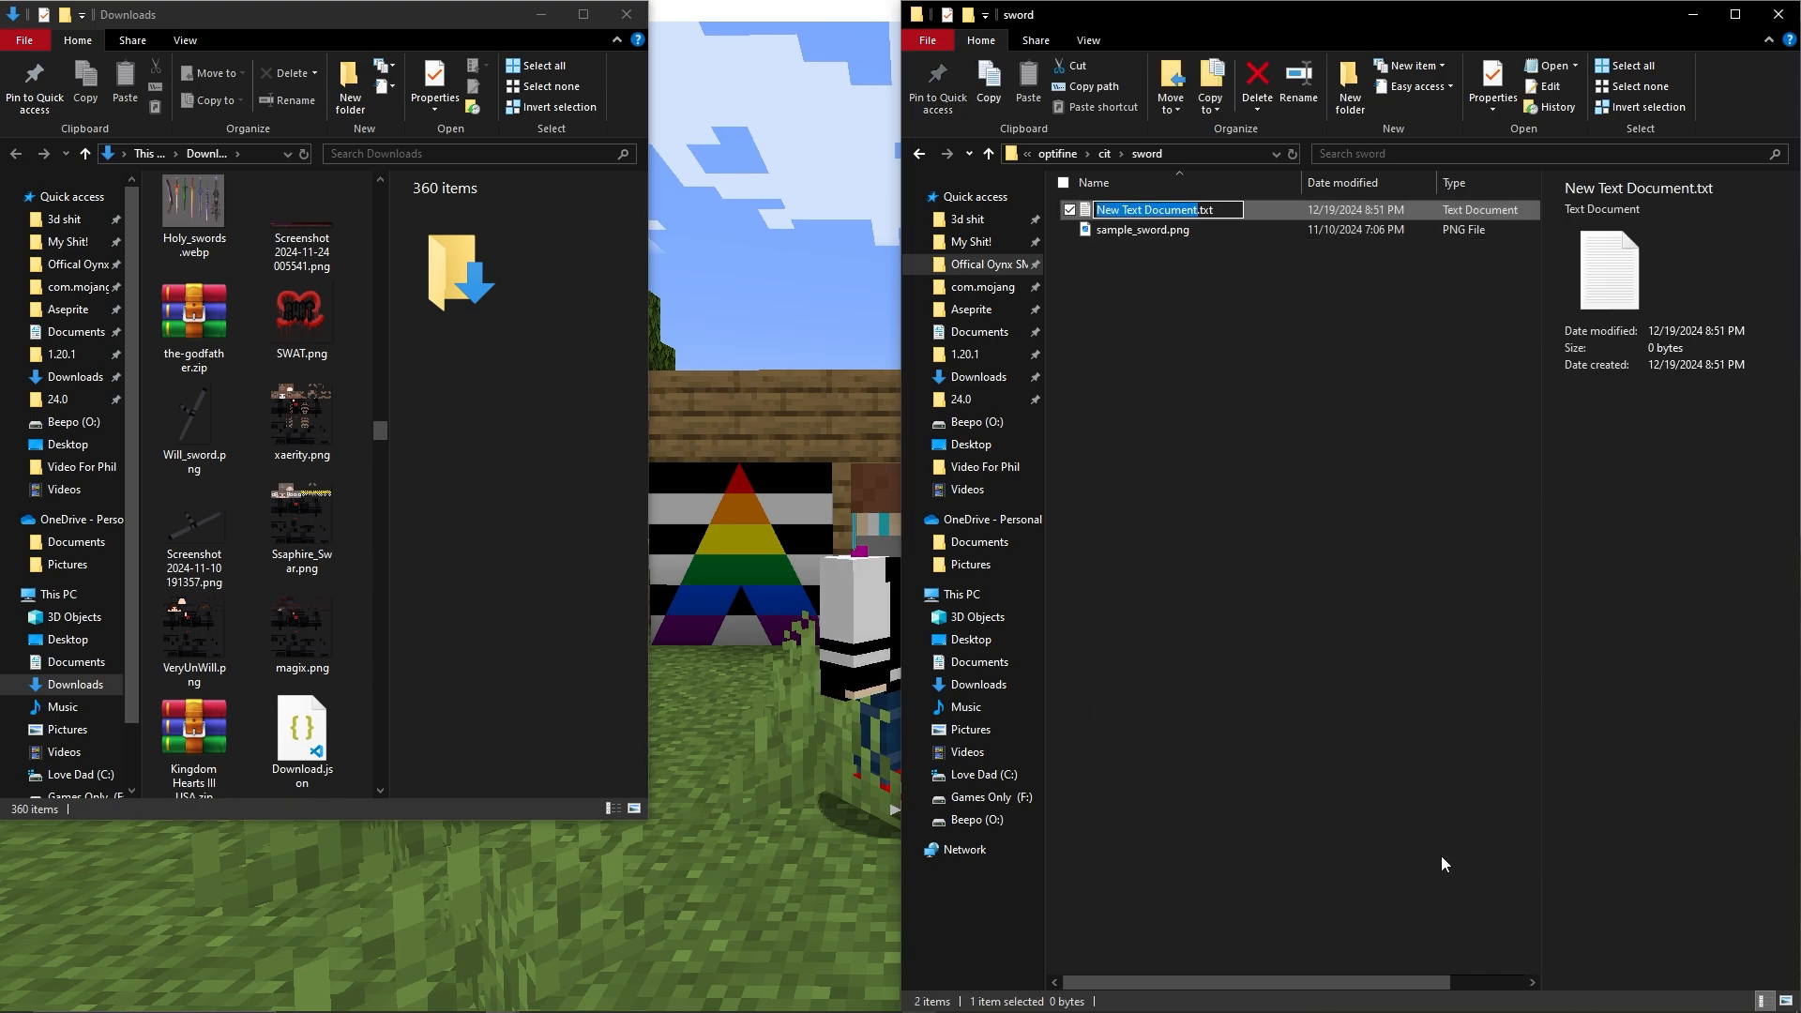
type("sample")
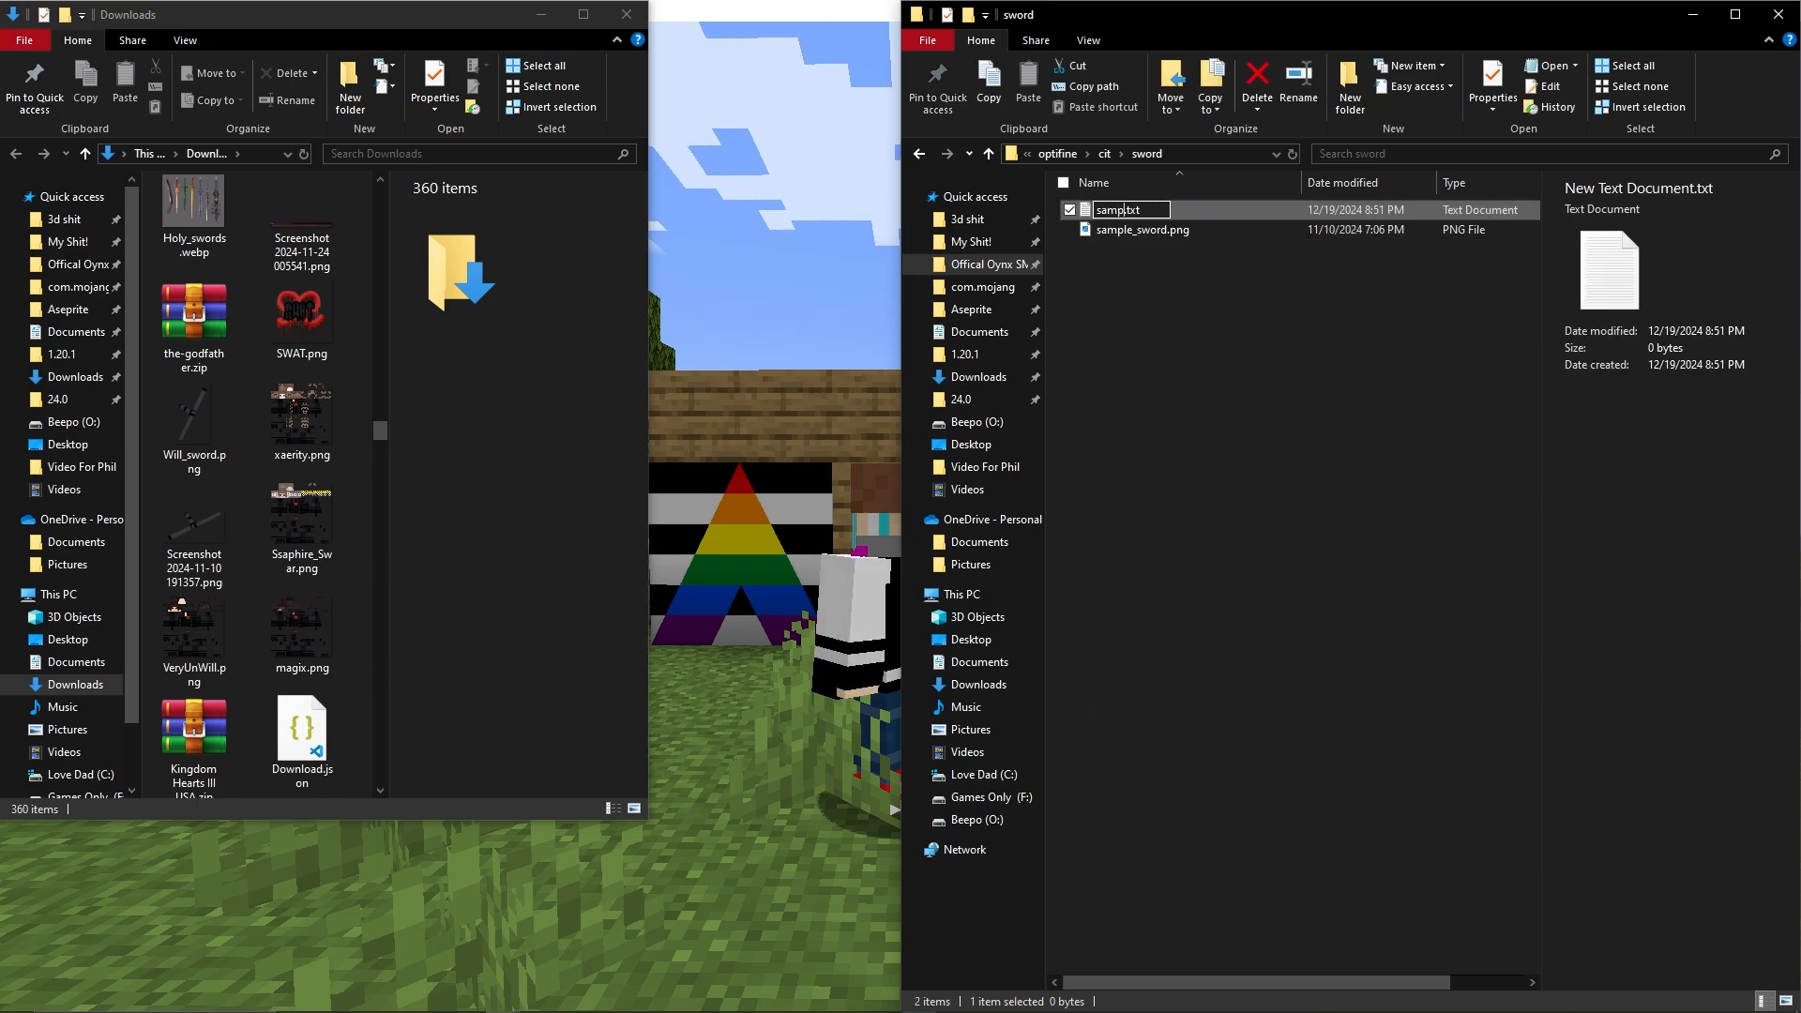
type("_sword")
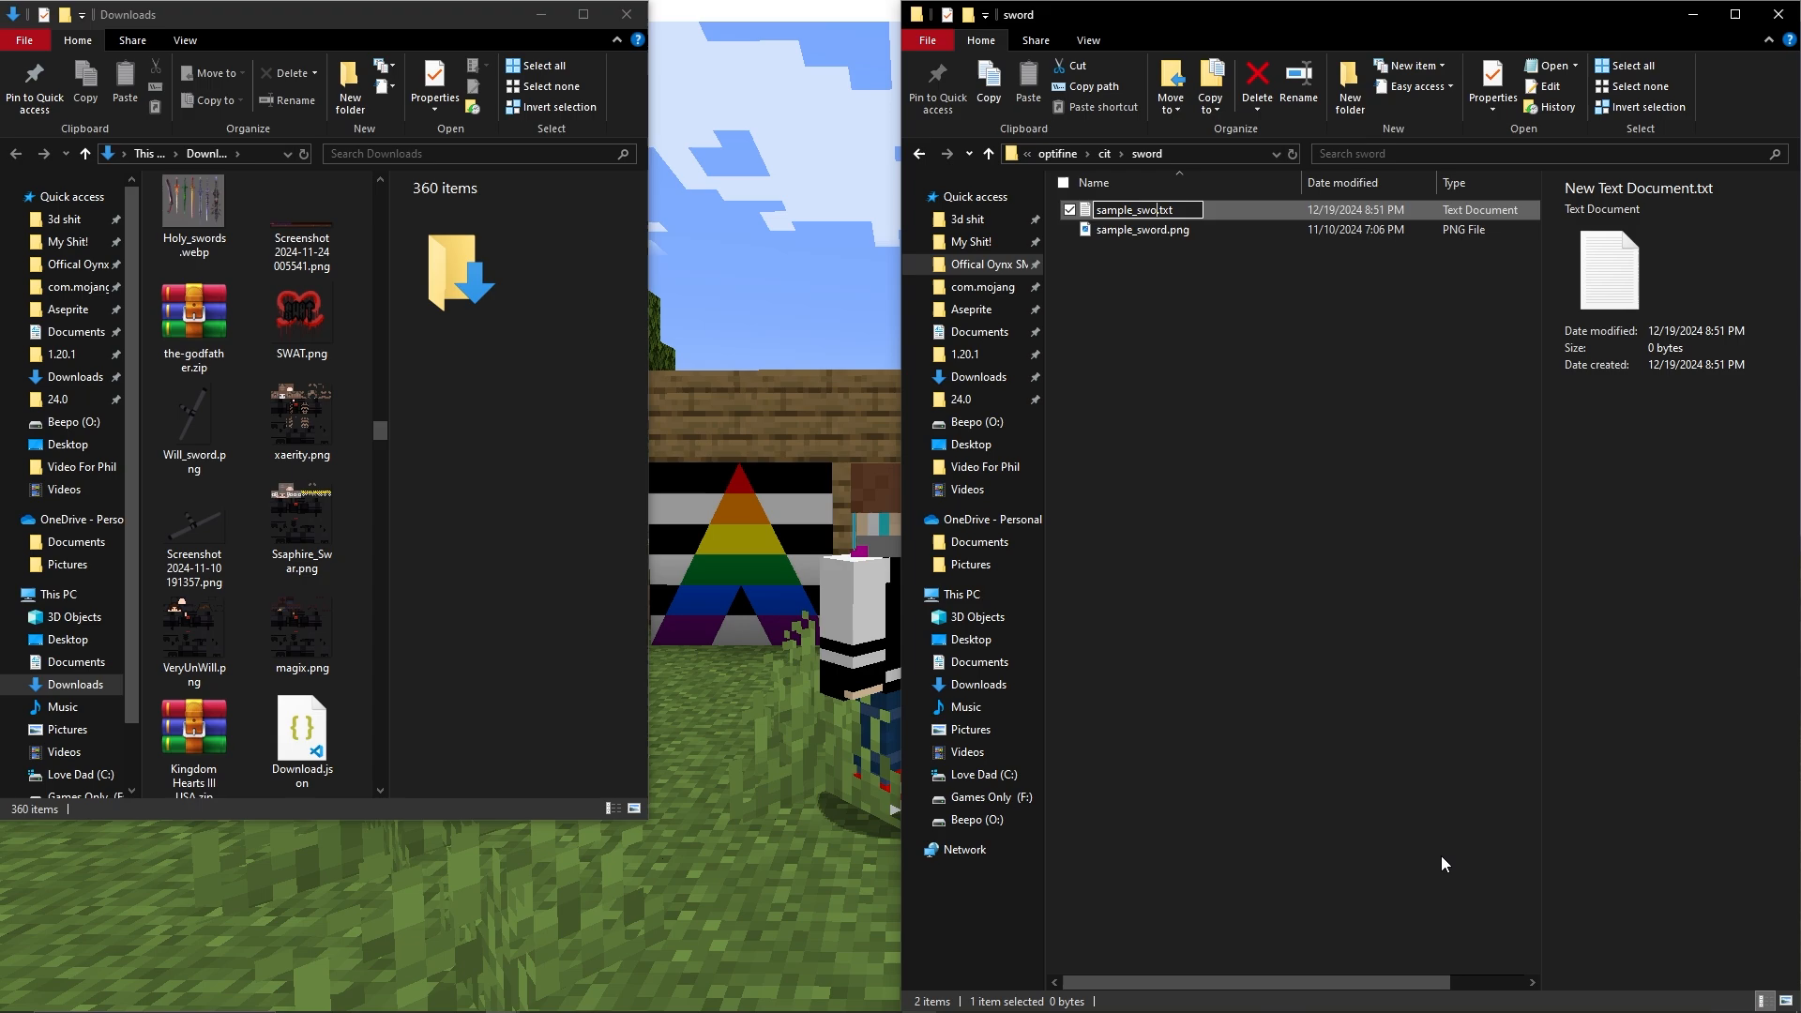
key("Return")
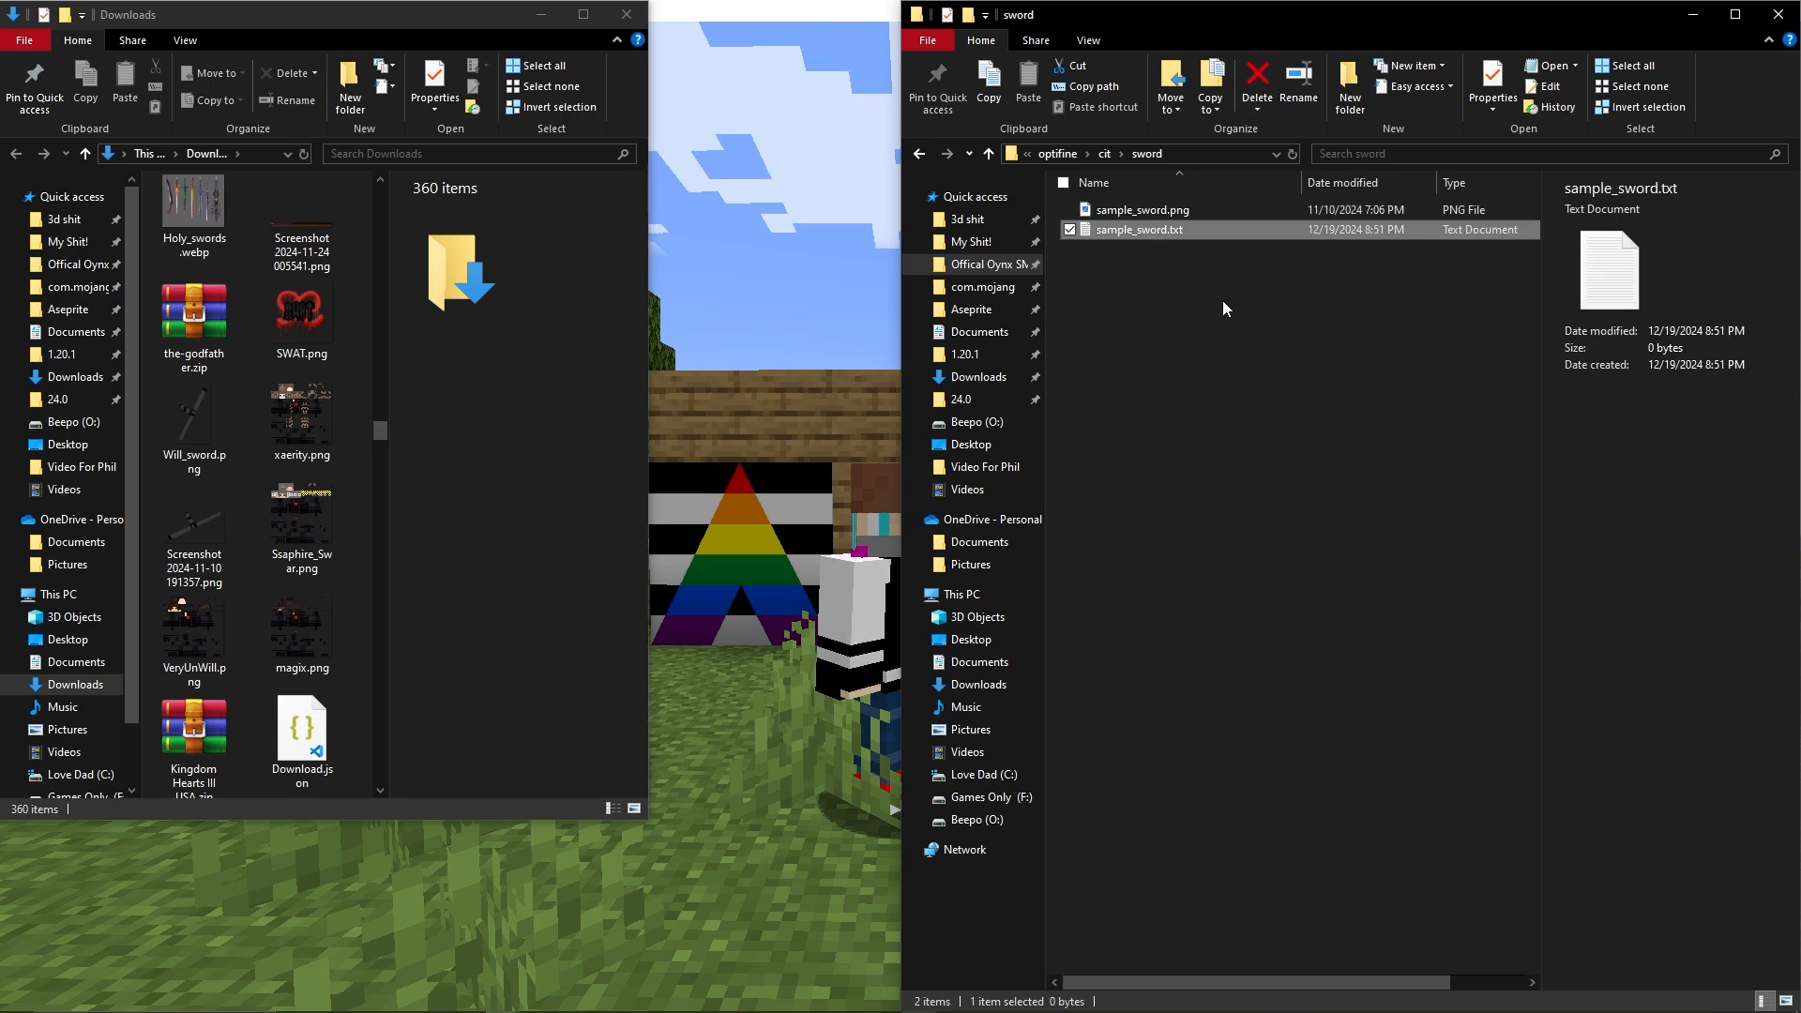
Change the extension of sample_sword.txt to .properties and open the file in Visual Studio Code.
right_click(1221, 227)
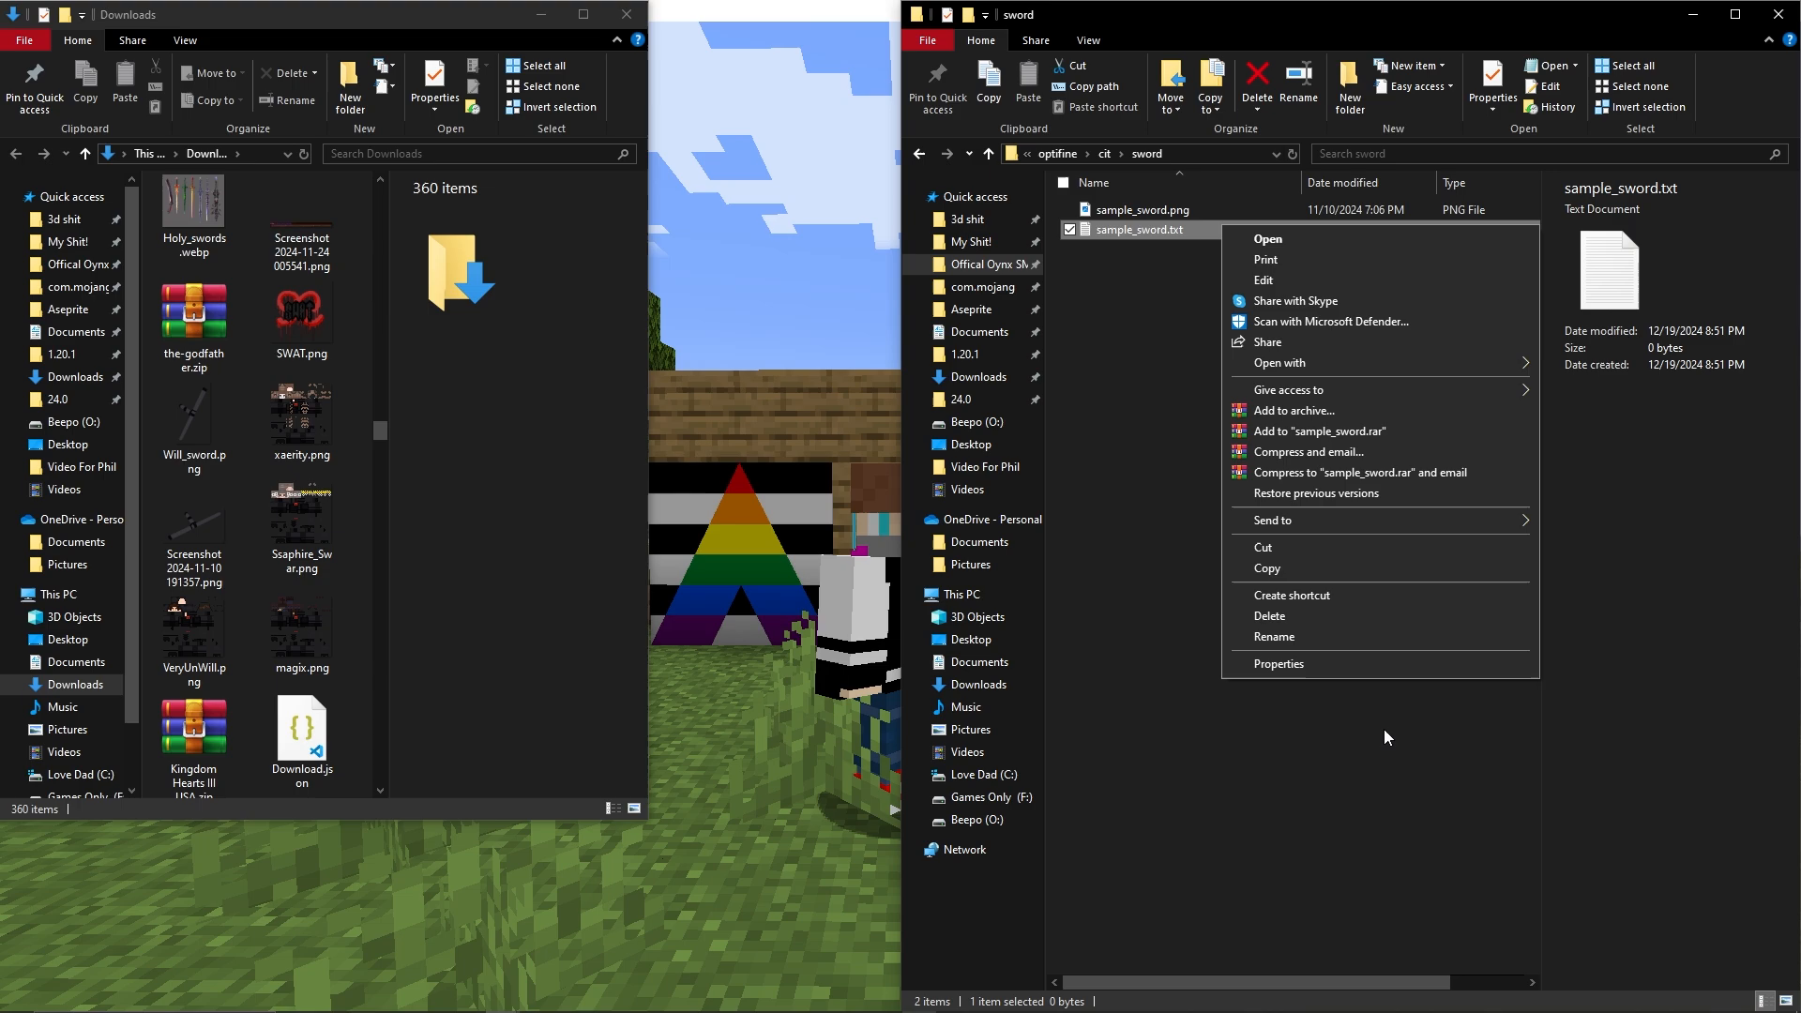
left_click(1336, 640)
key("End")
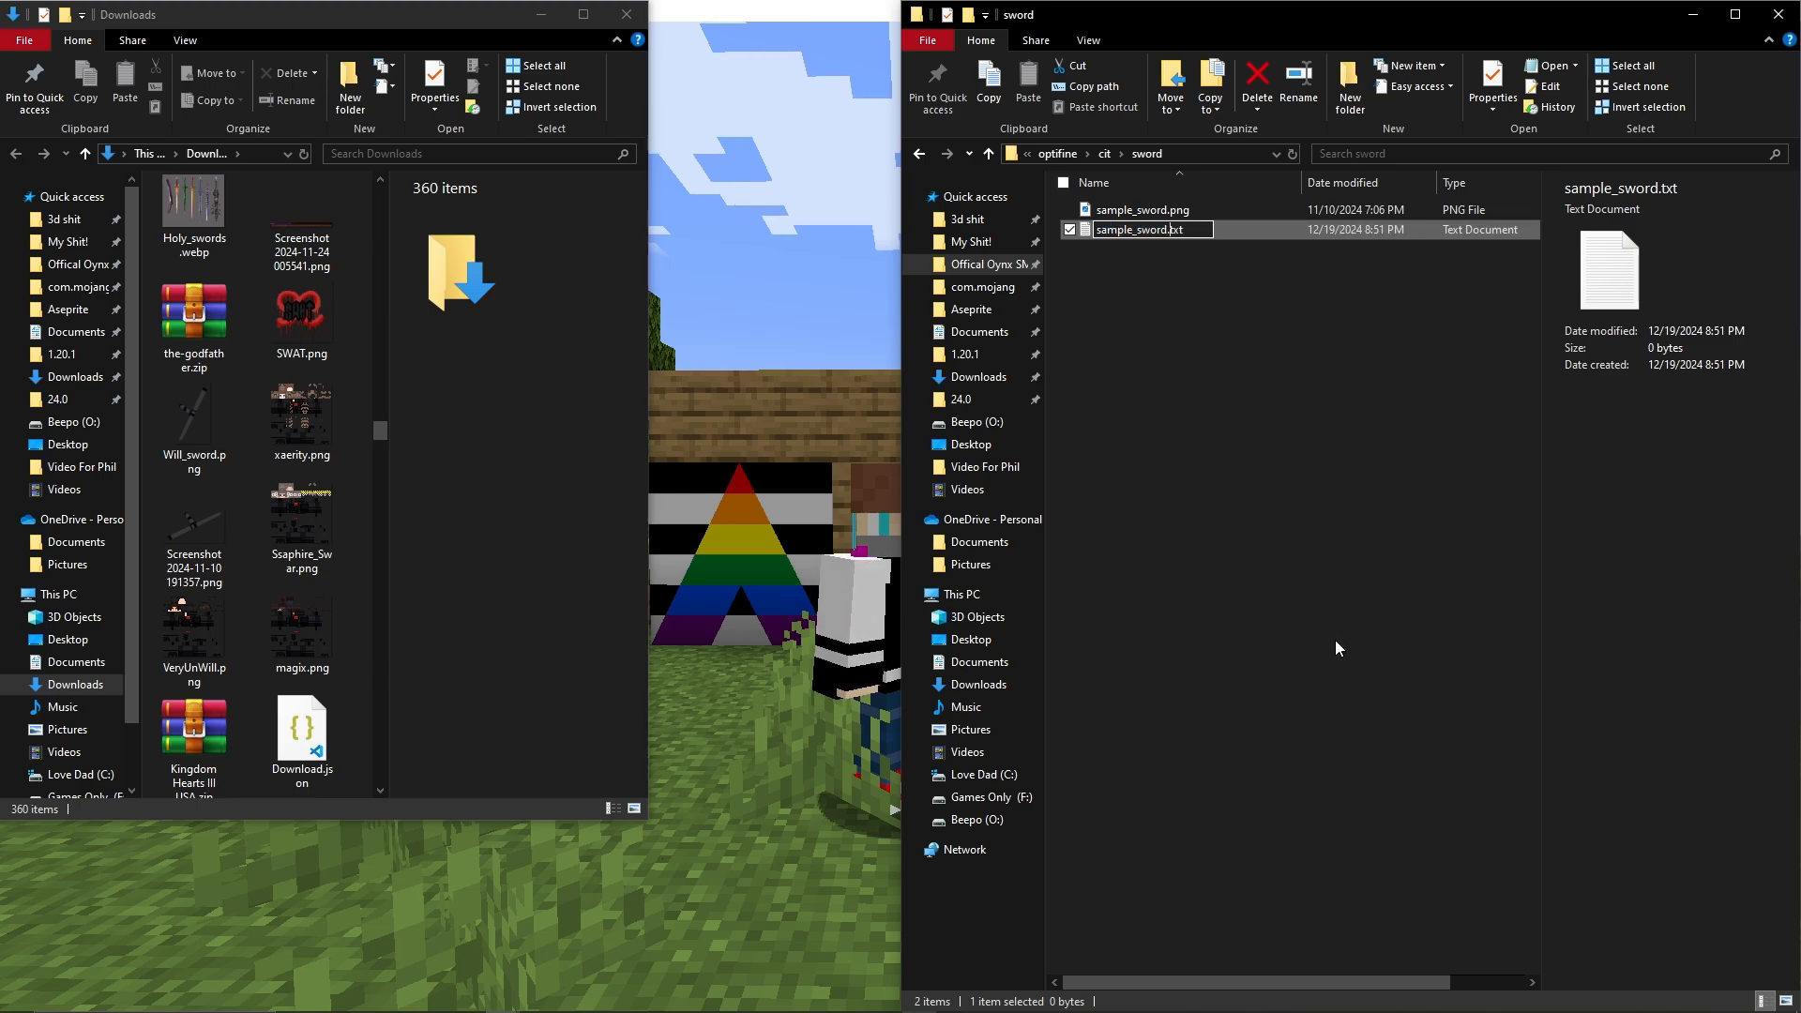
key("BackSpace")
key("BackSpace")
key("BackSpace")
type("p")
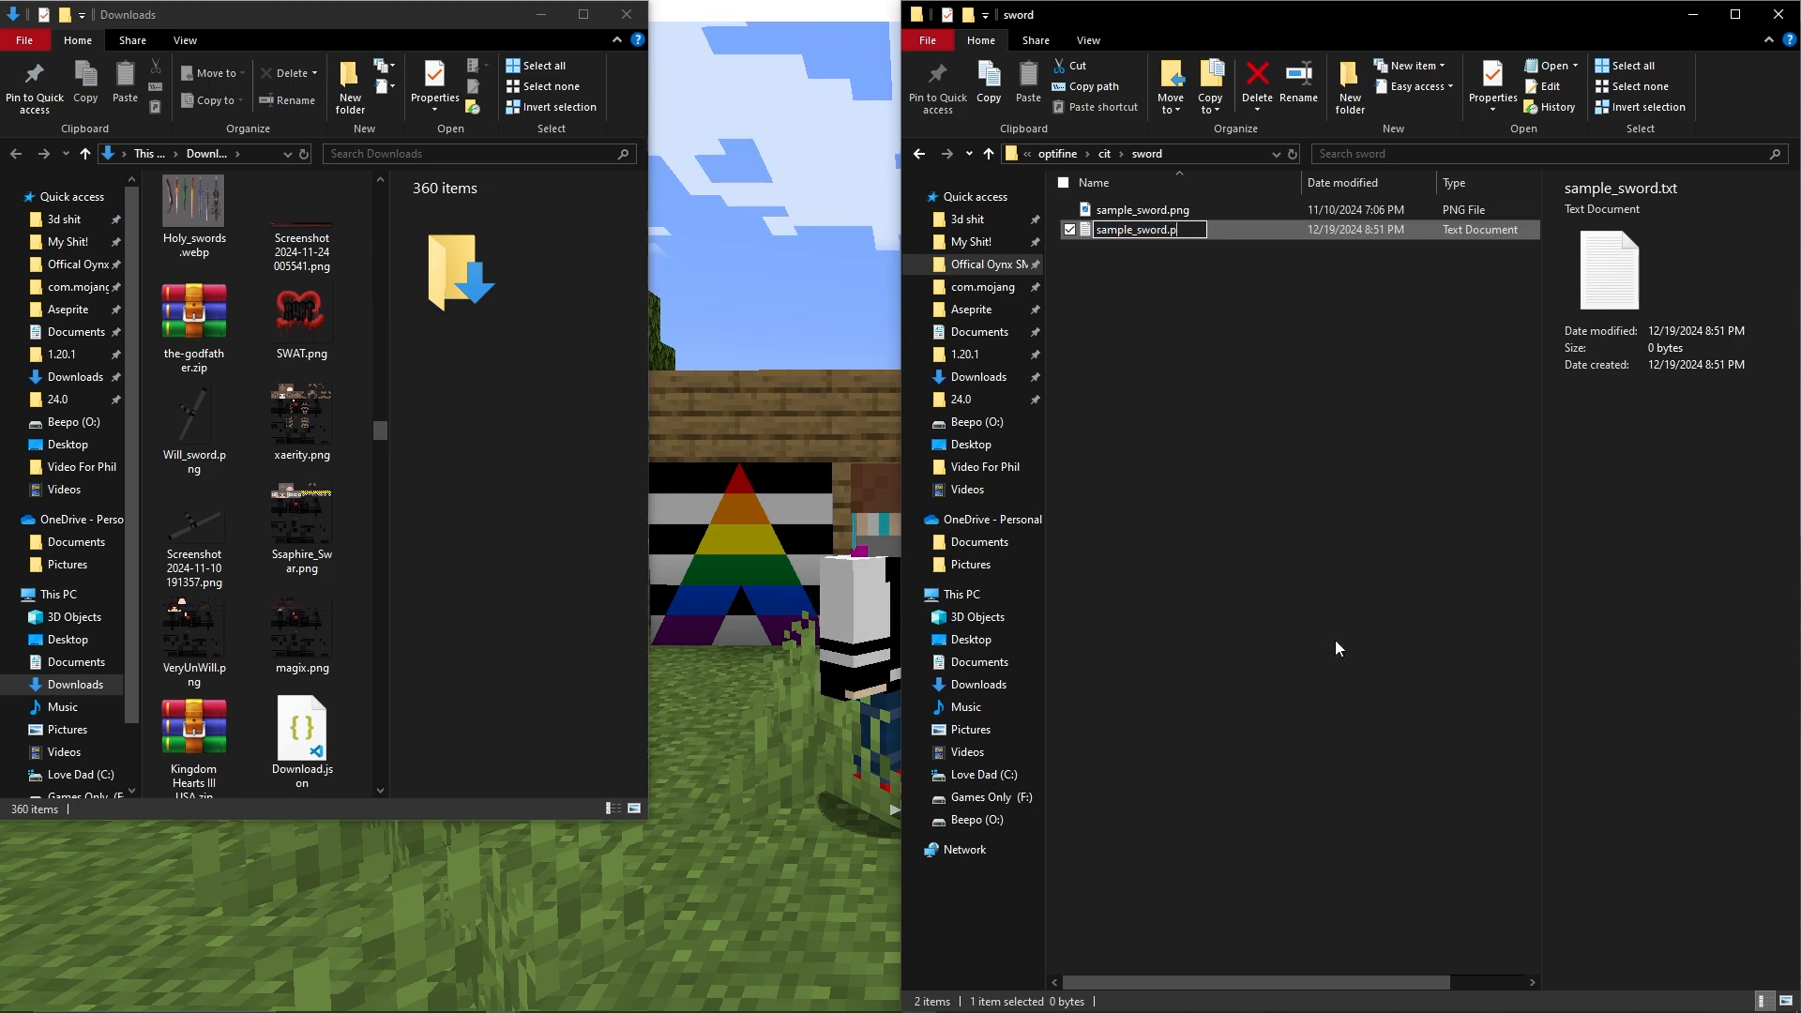
type("roperties")
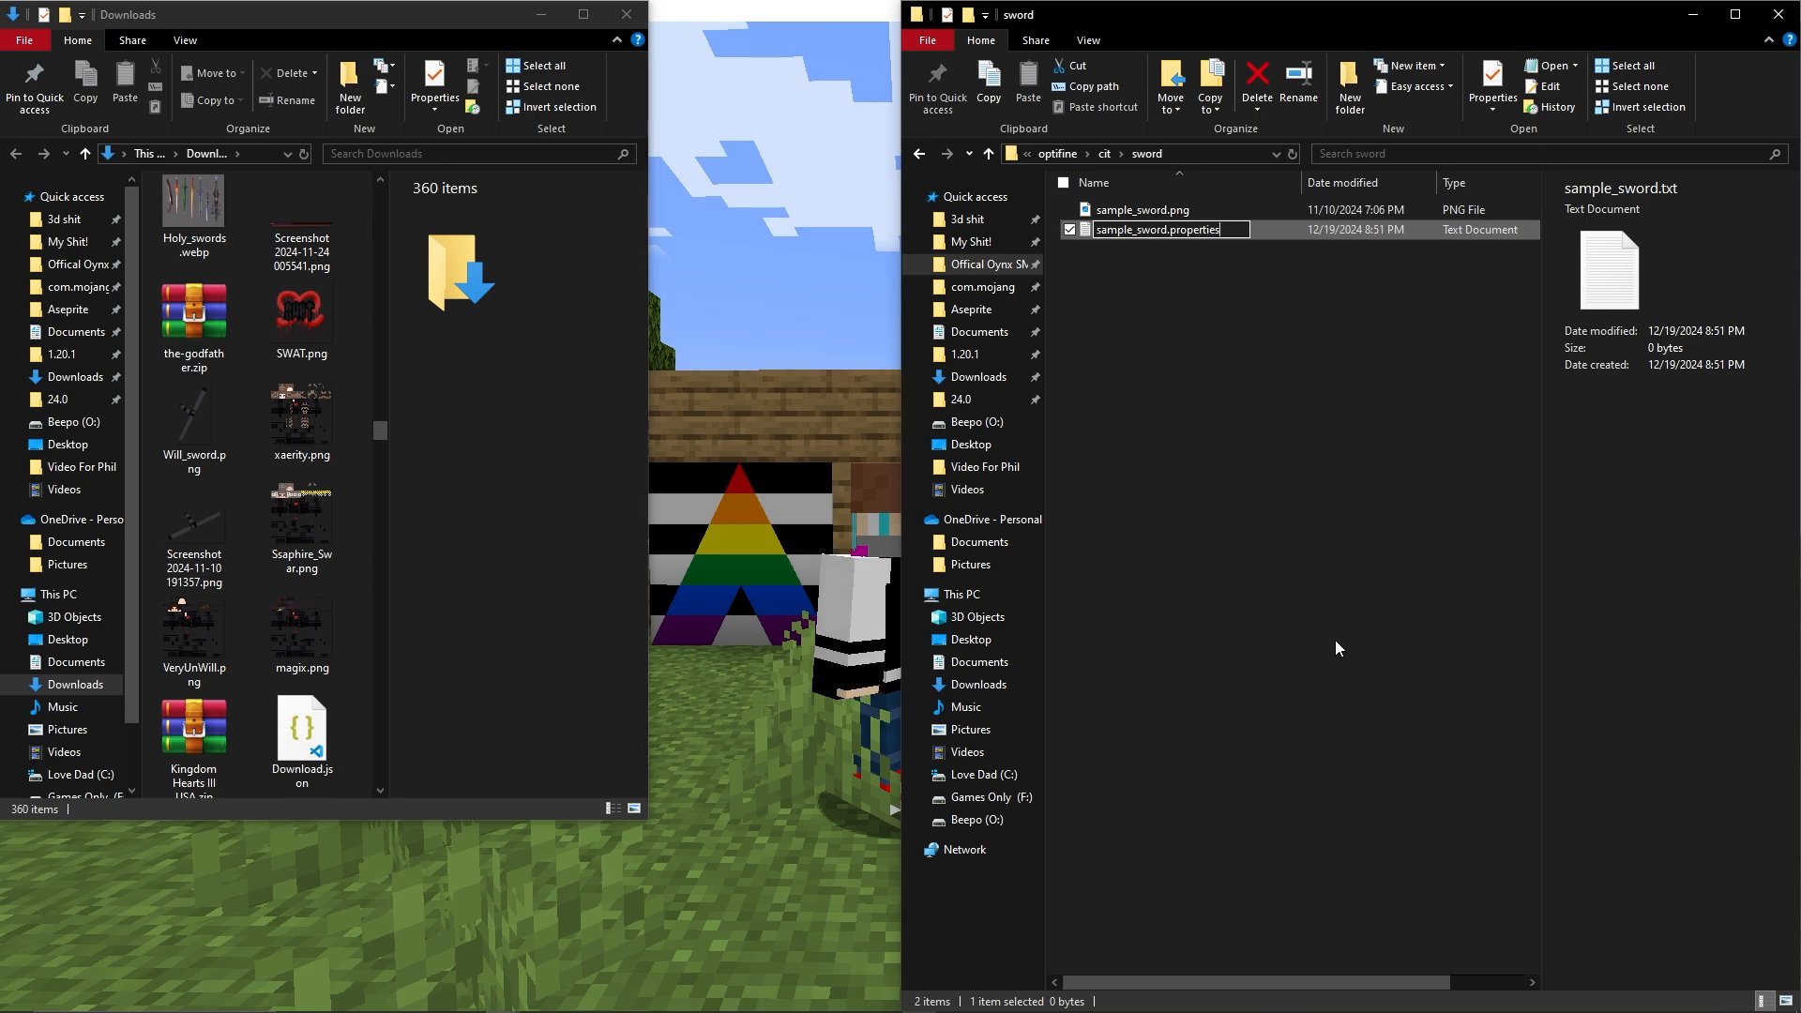
key("Return")
key("Return")
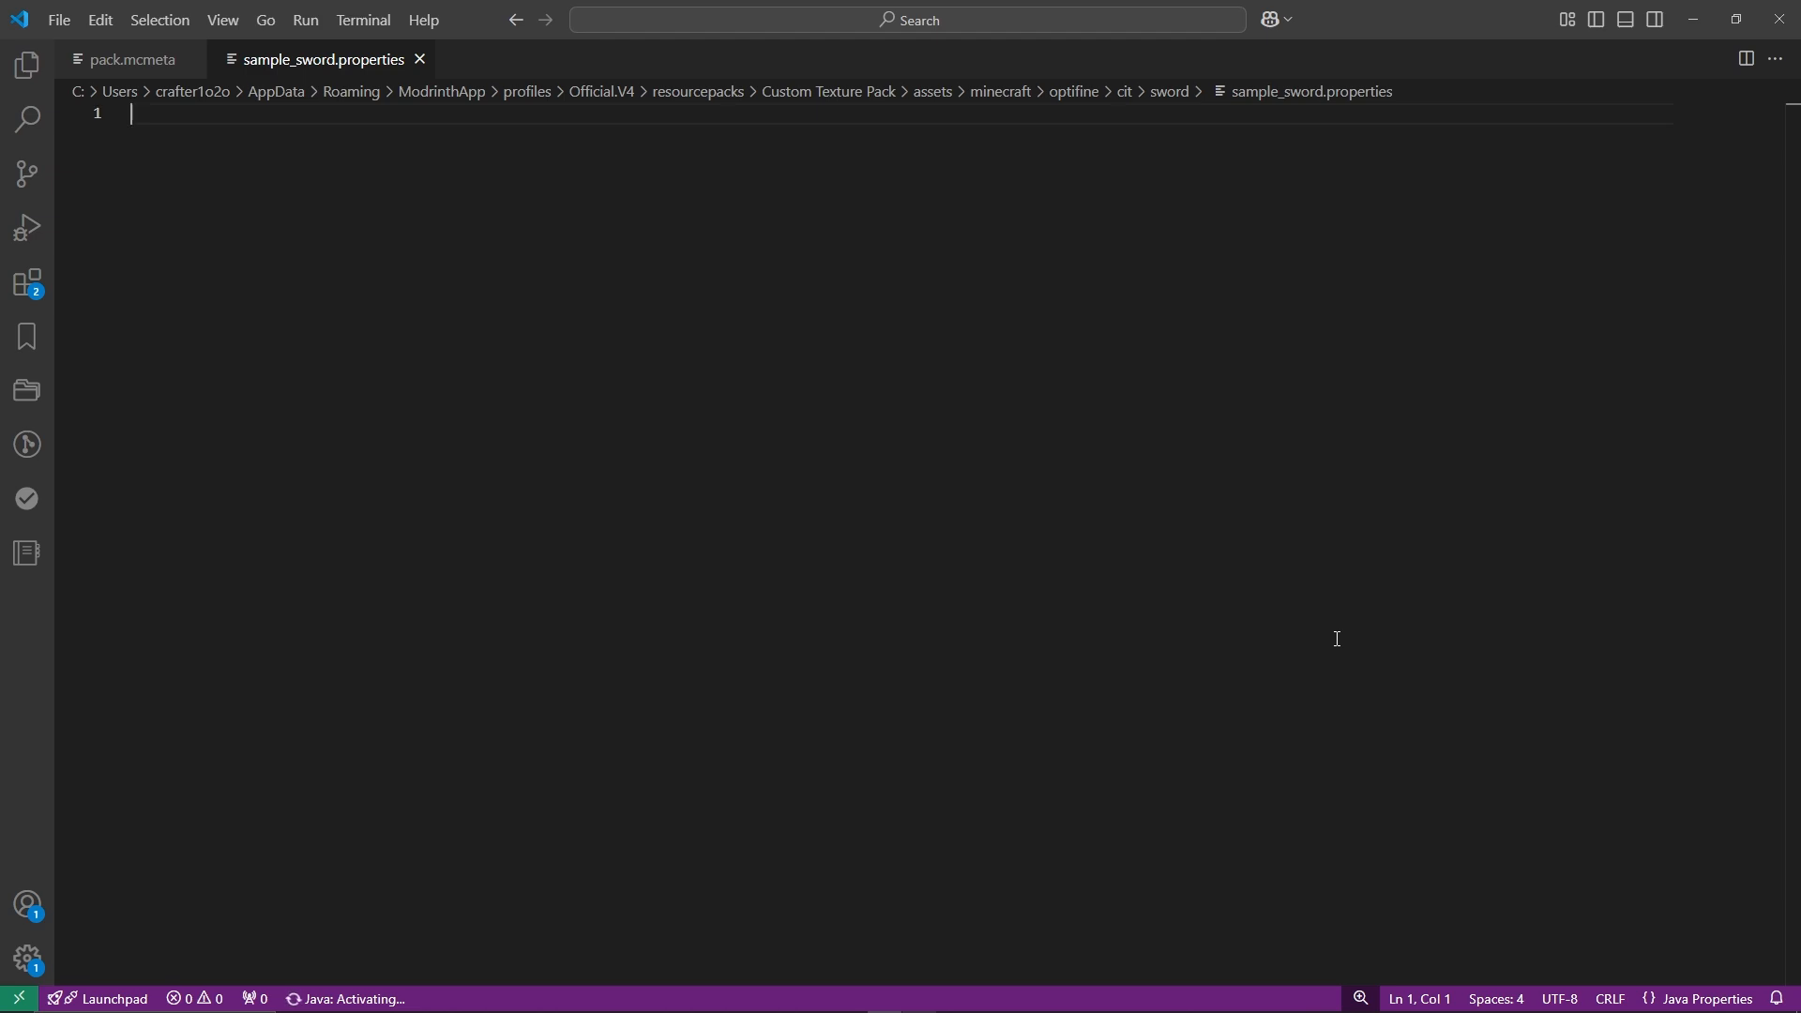
Write type=item as the first line of sample_sword.properties.
type("type")
key("BackSpace")
key("BackSpace")
type("e=")
type("item")
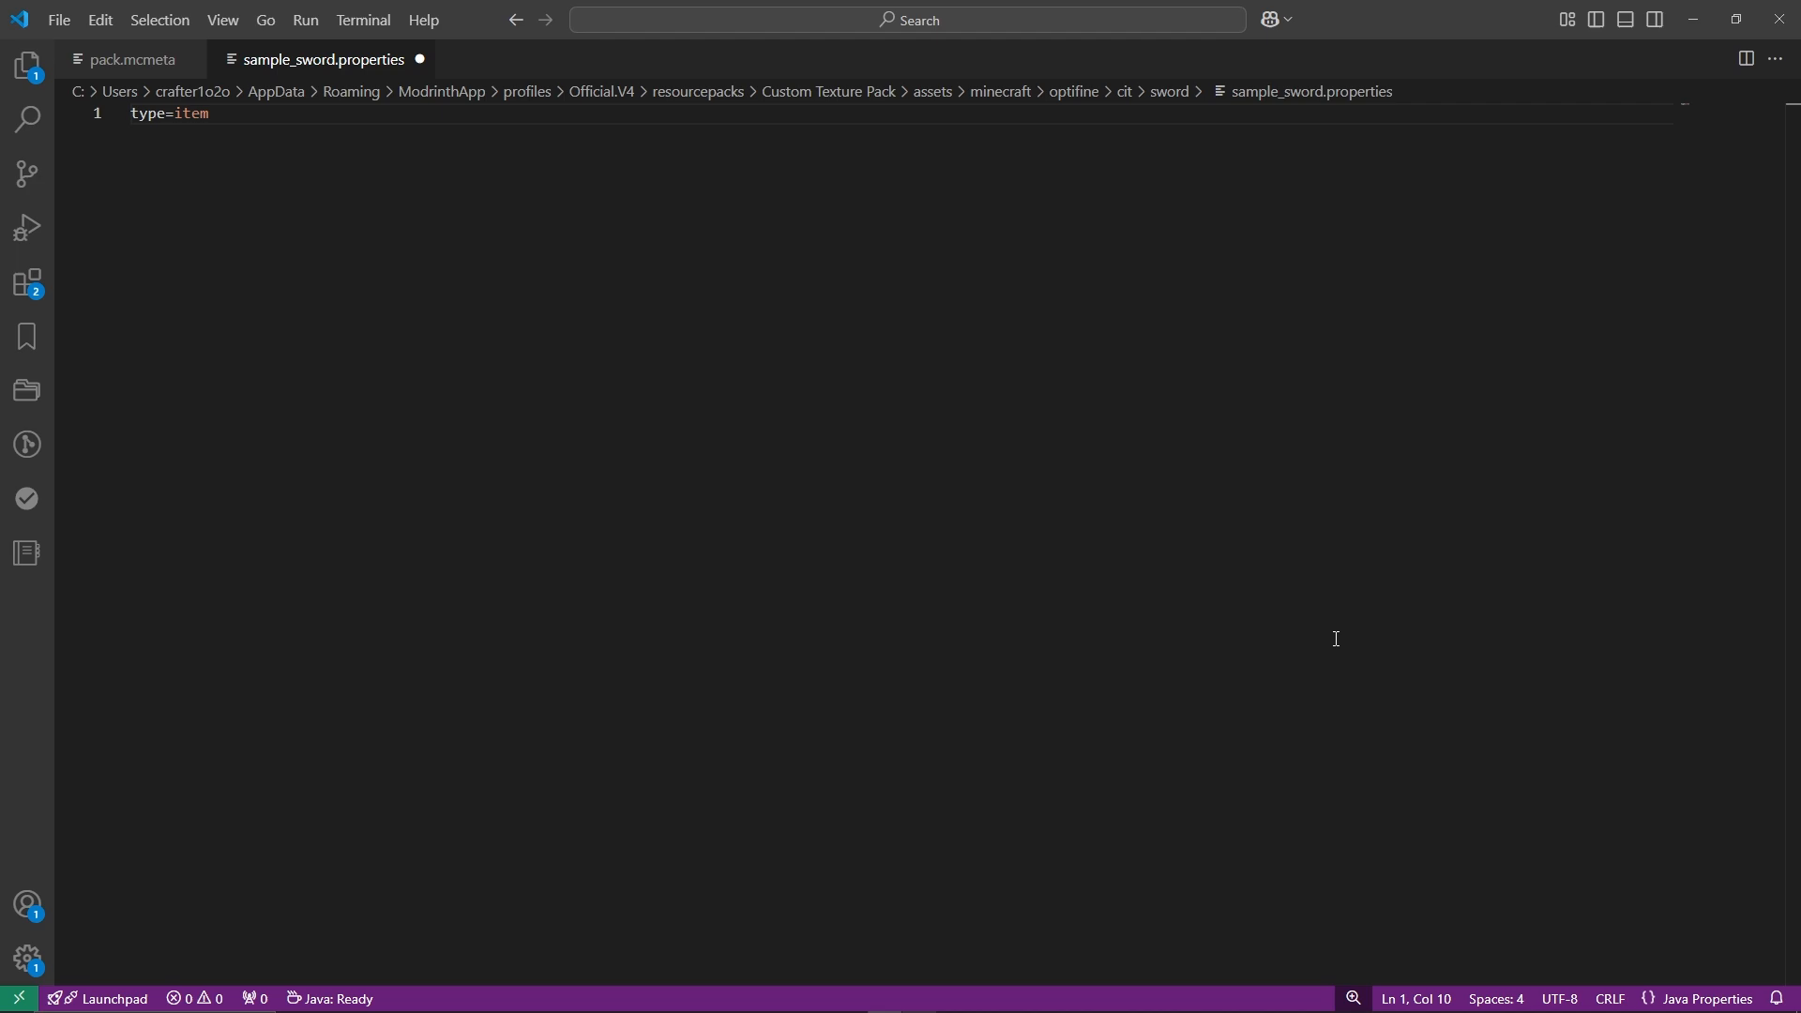
key("Return")
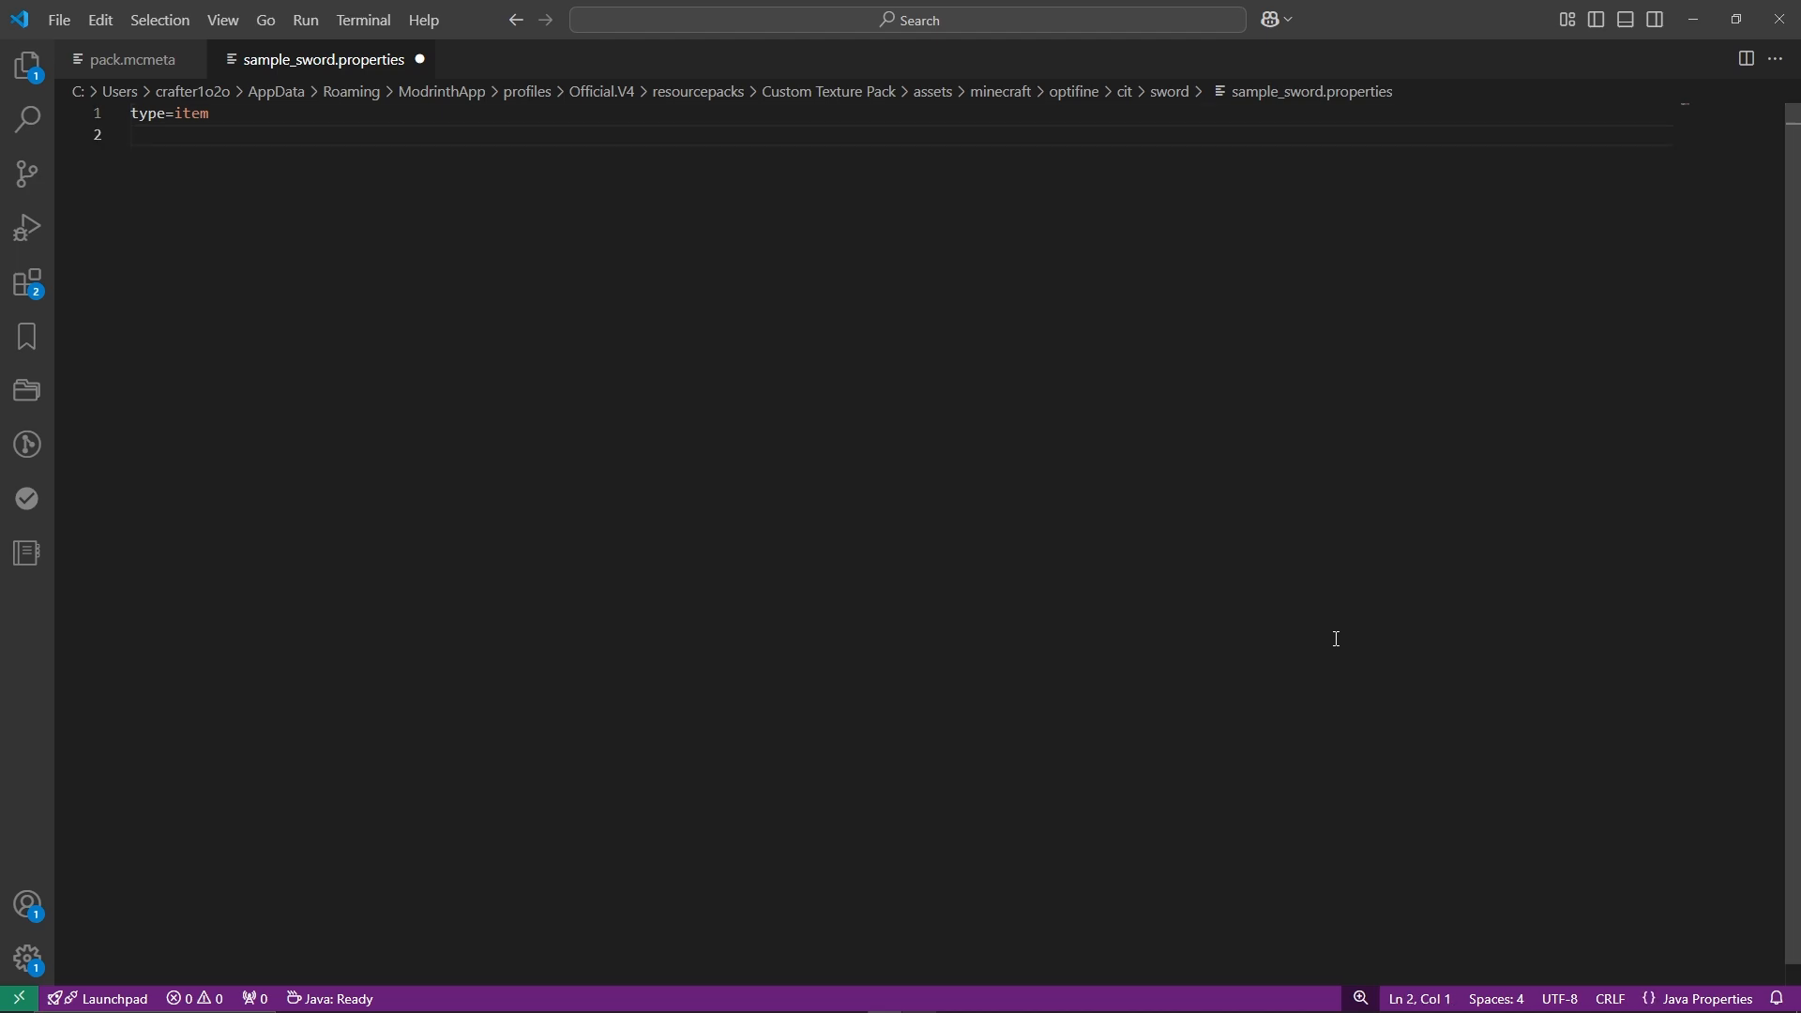
Add the line items=netherite_sword below the type line.
type("it")
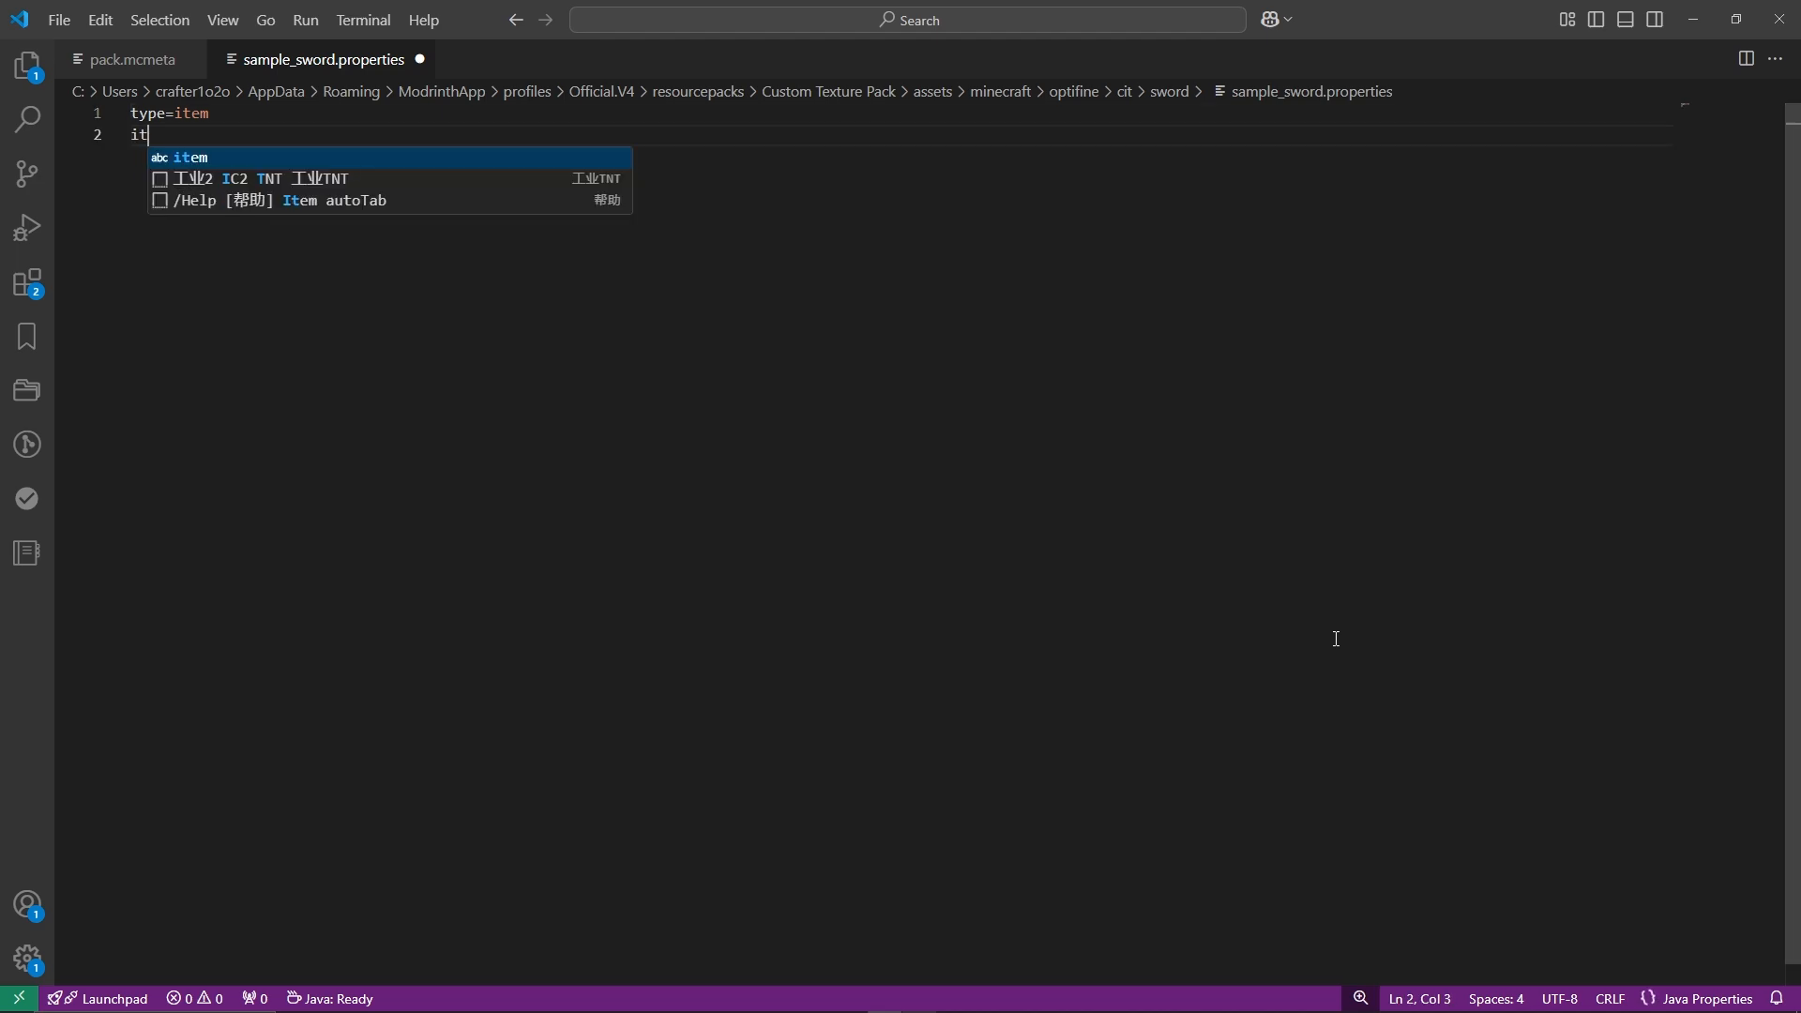
type("ems")
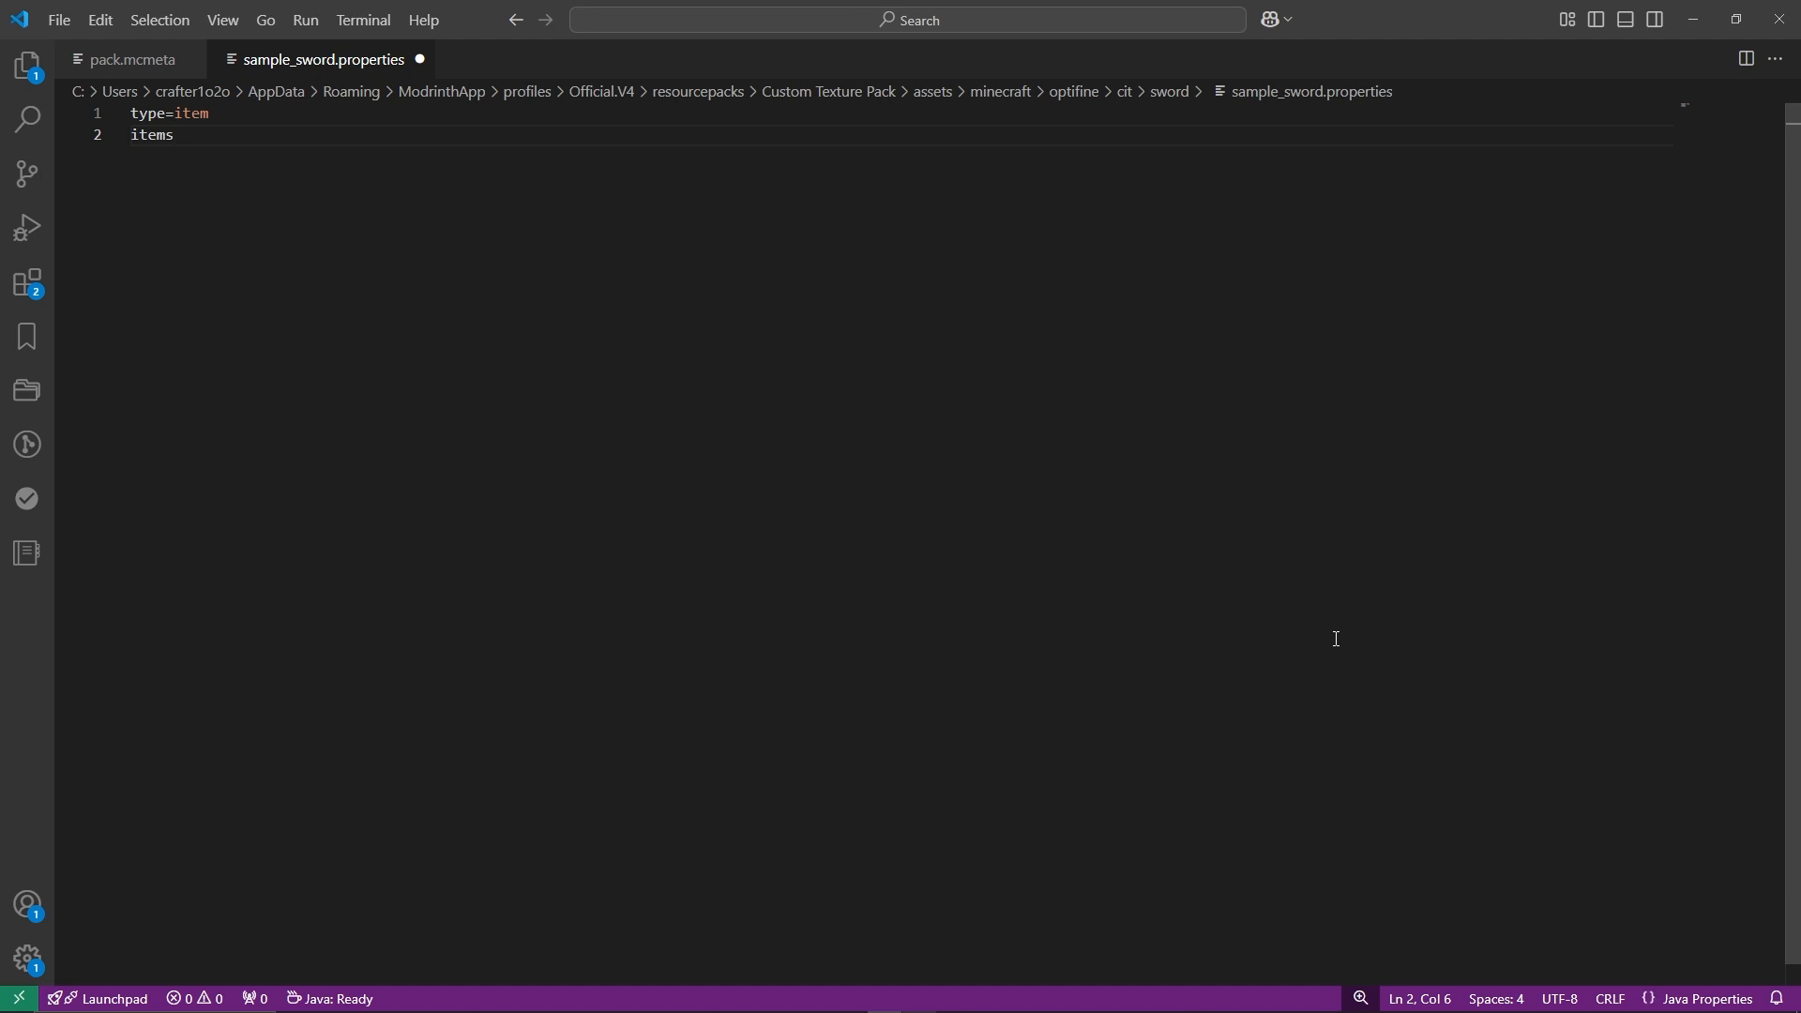
type("=ne")
key("BackSpace")
key("BackSpace")
type("netheri")
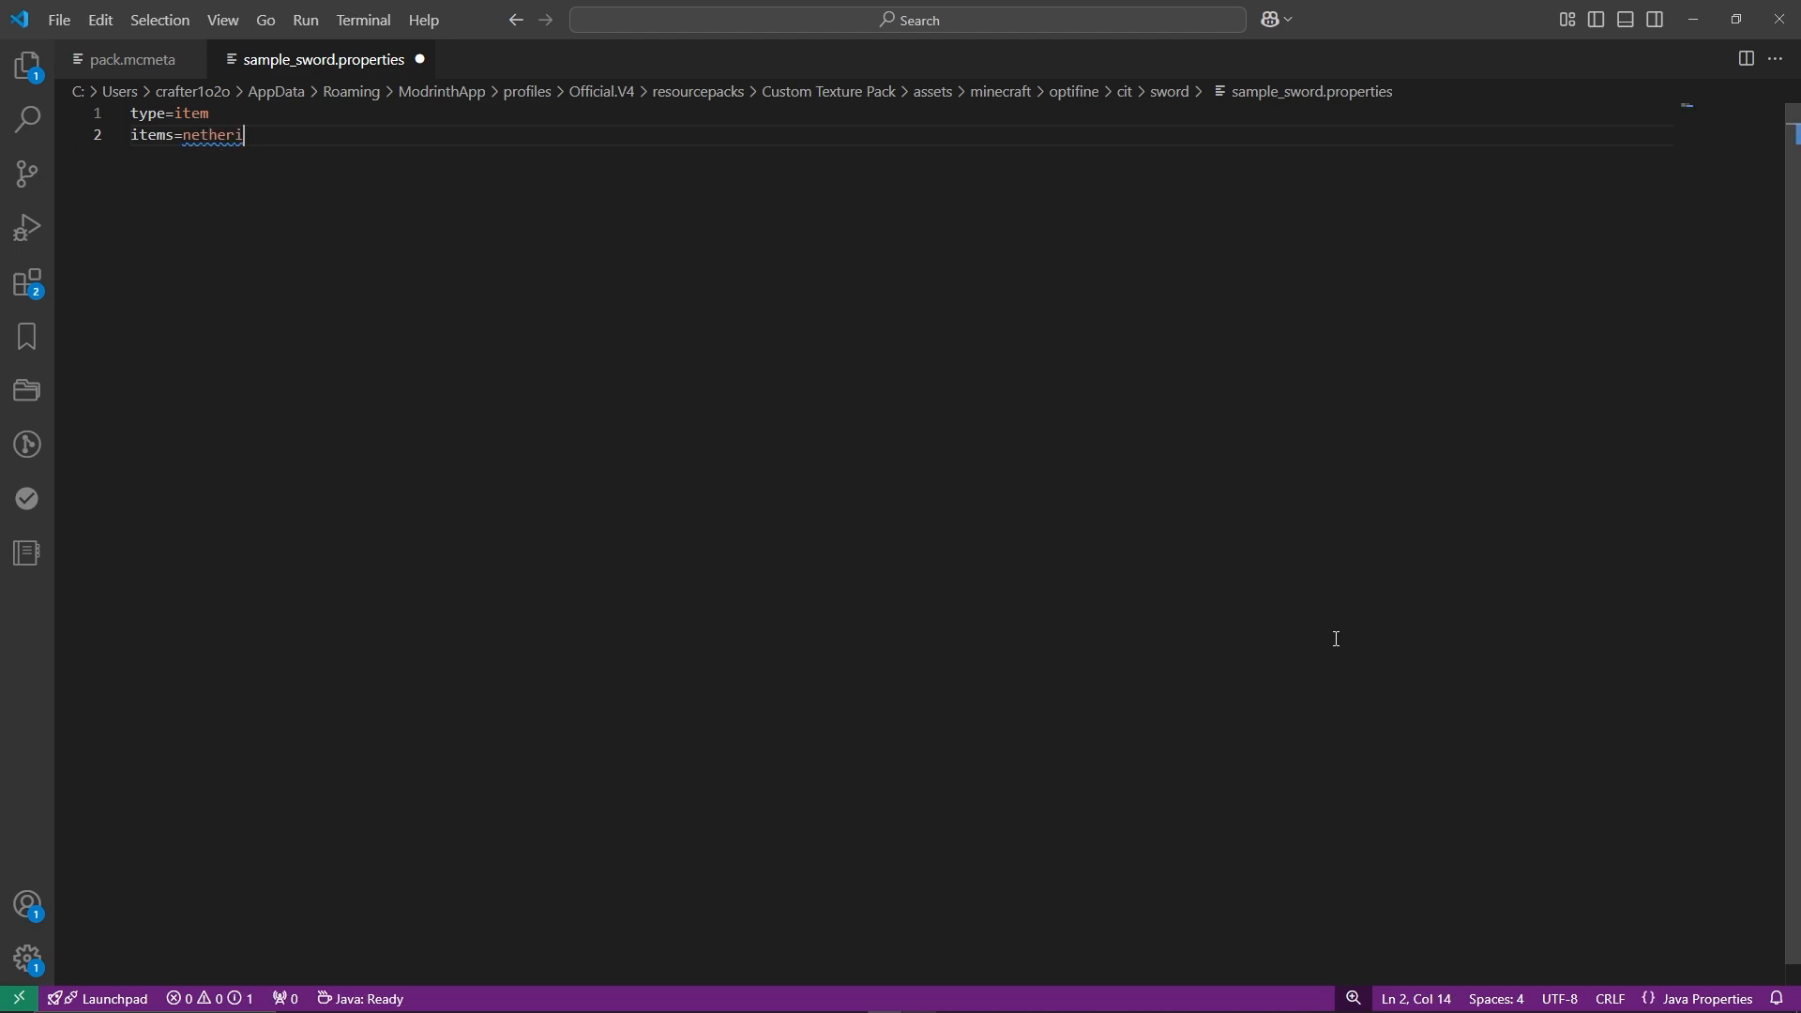
type("te_sword")
key("Return")
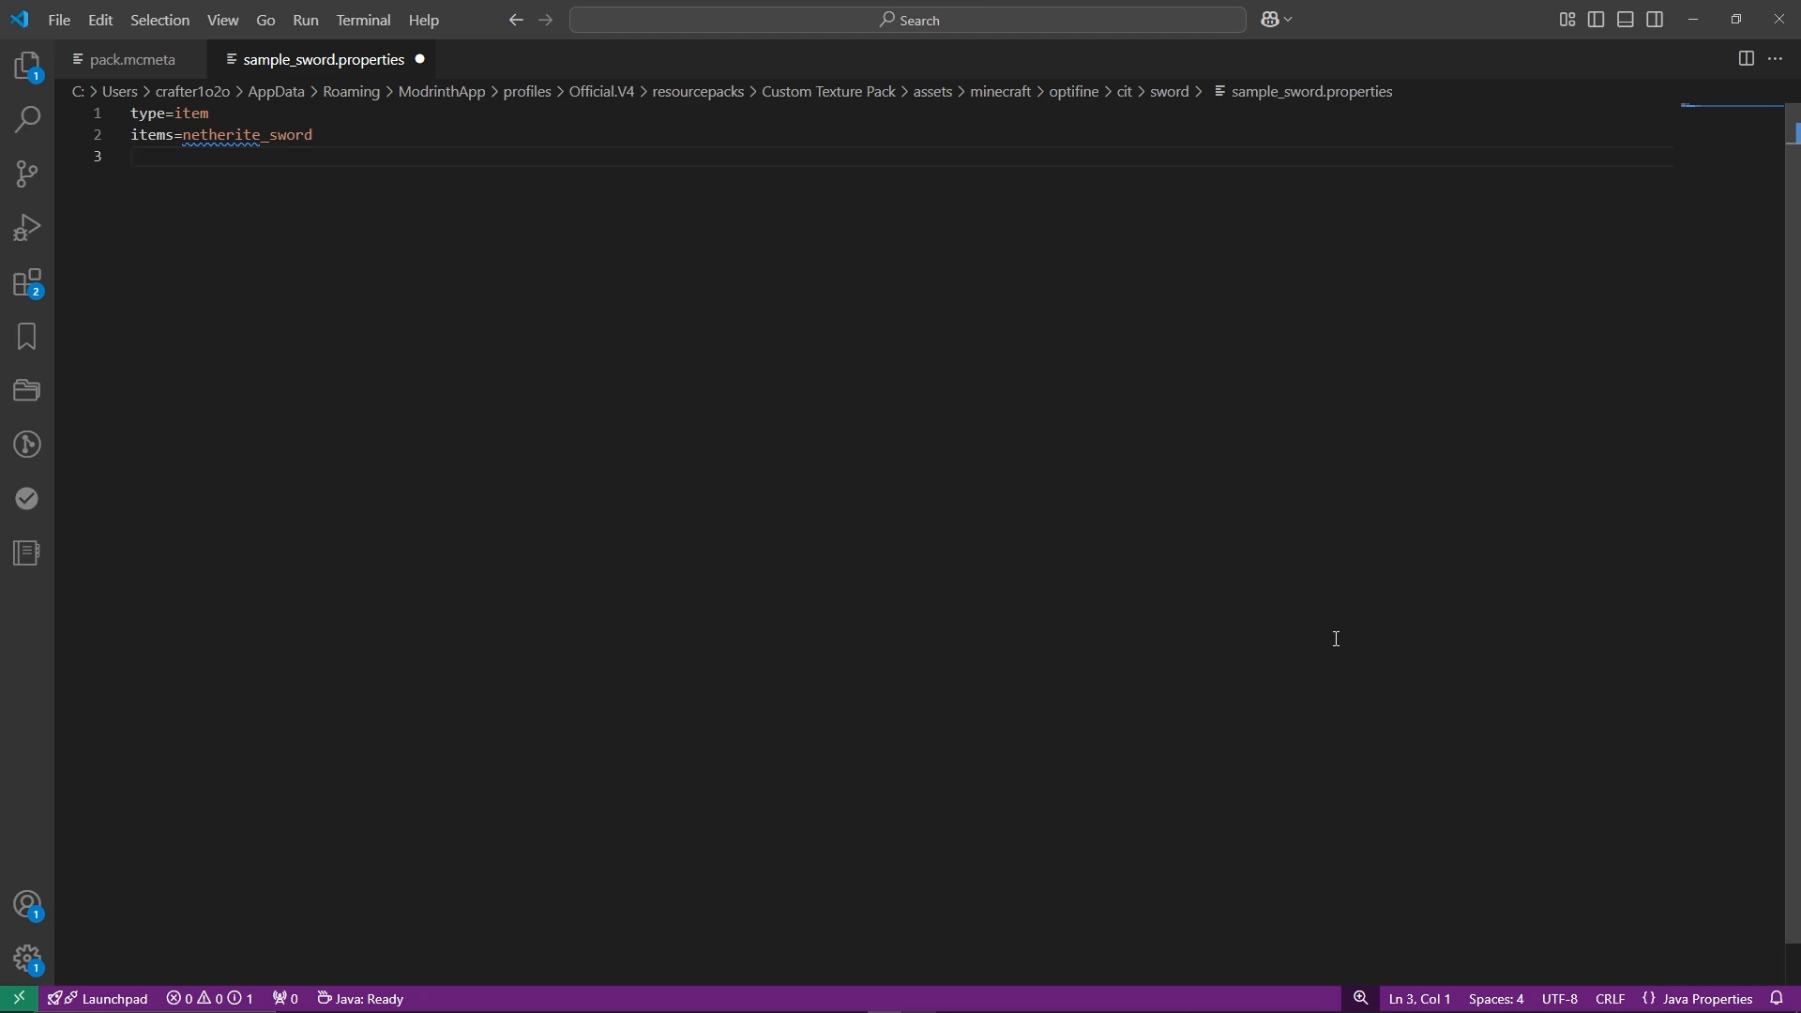
Begin the third line with texture= and remove the autocompleted text.boss and hex-color placeholders.
type("tex")
key("Return")
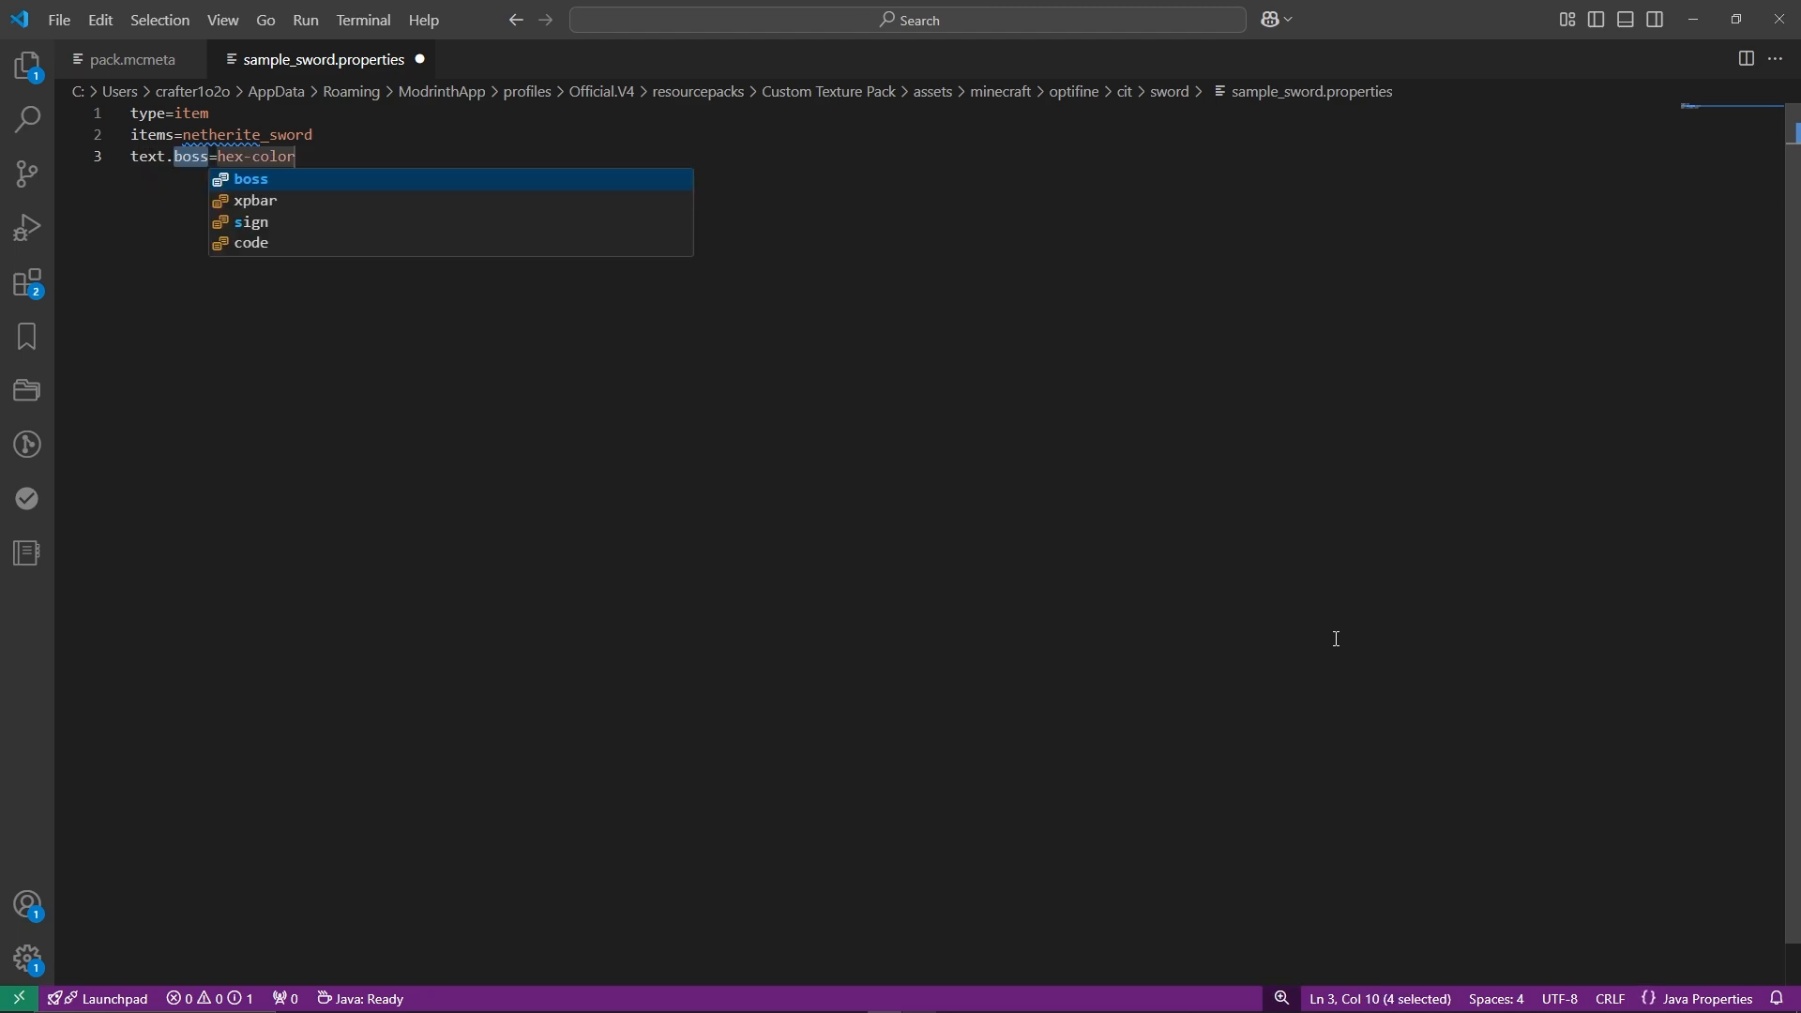
key("BackSpace")
key("BackSpace")
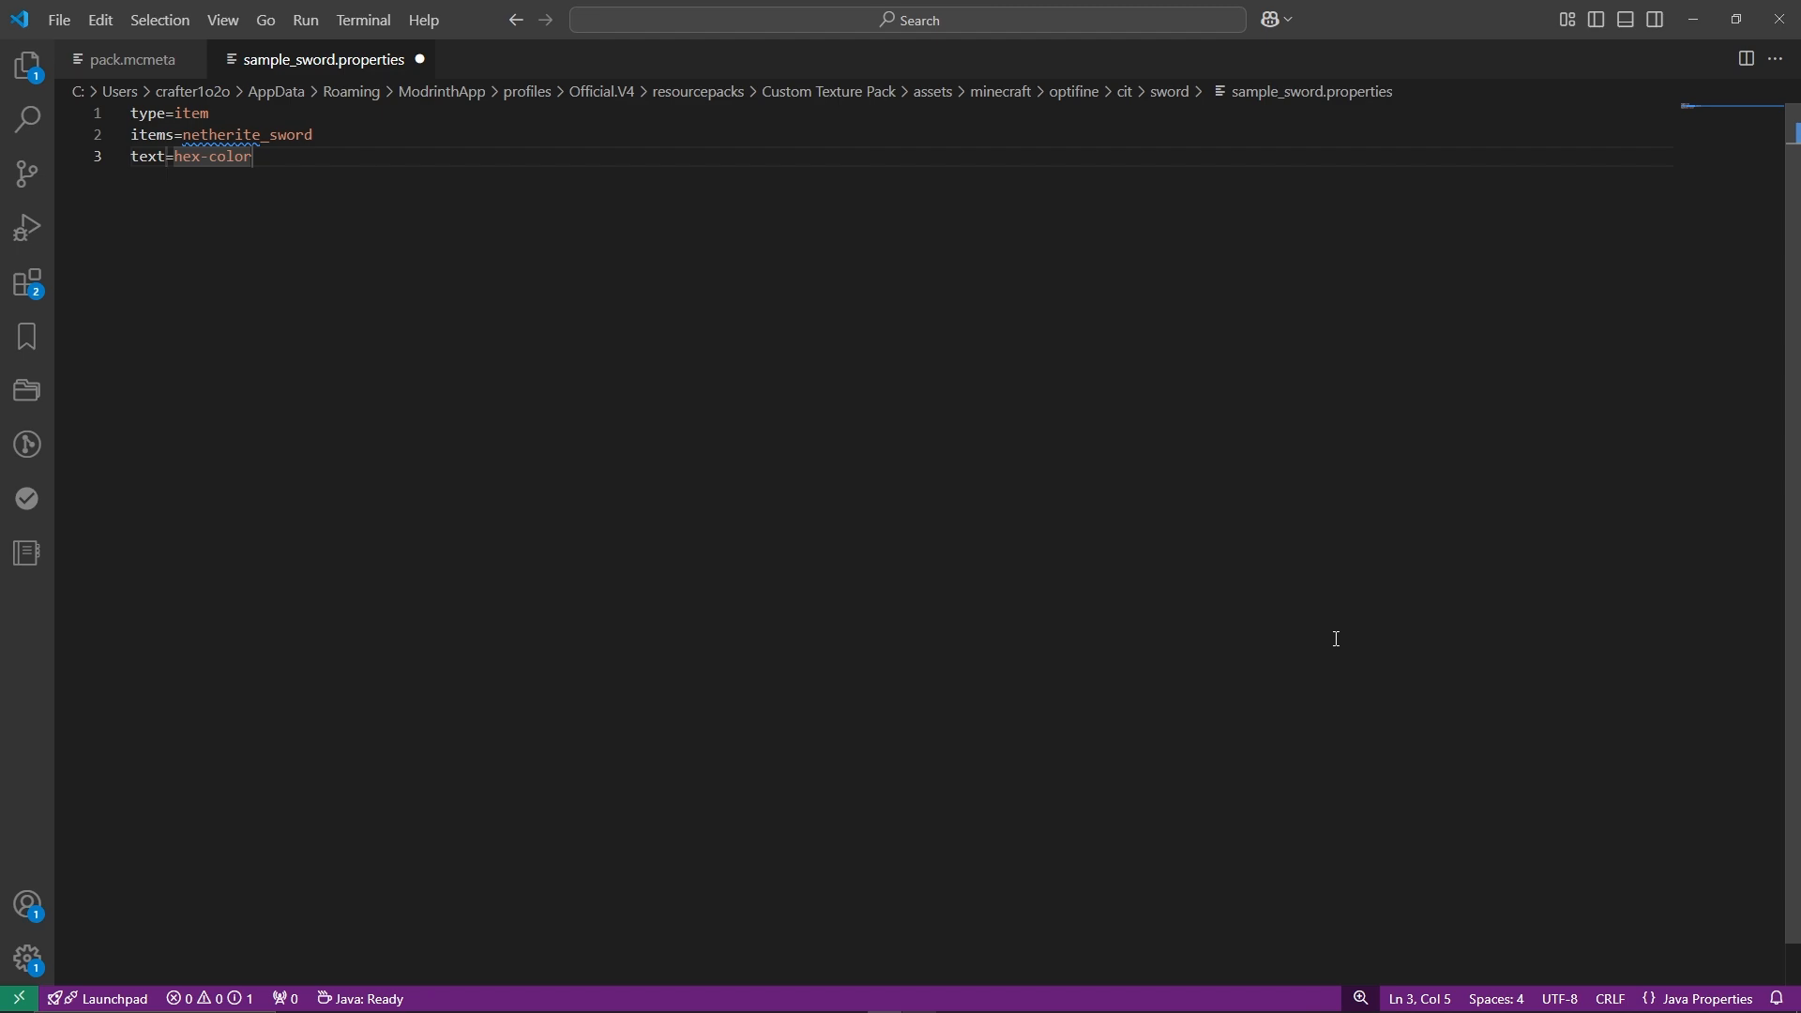
type("ure")
key("ctrl+Right")
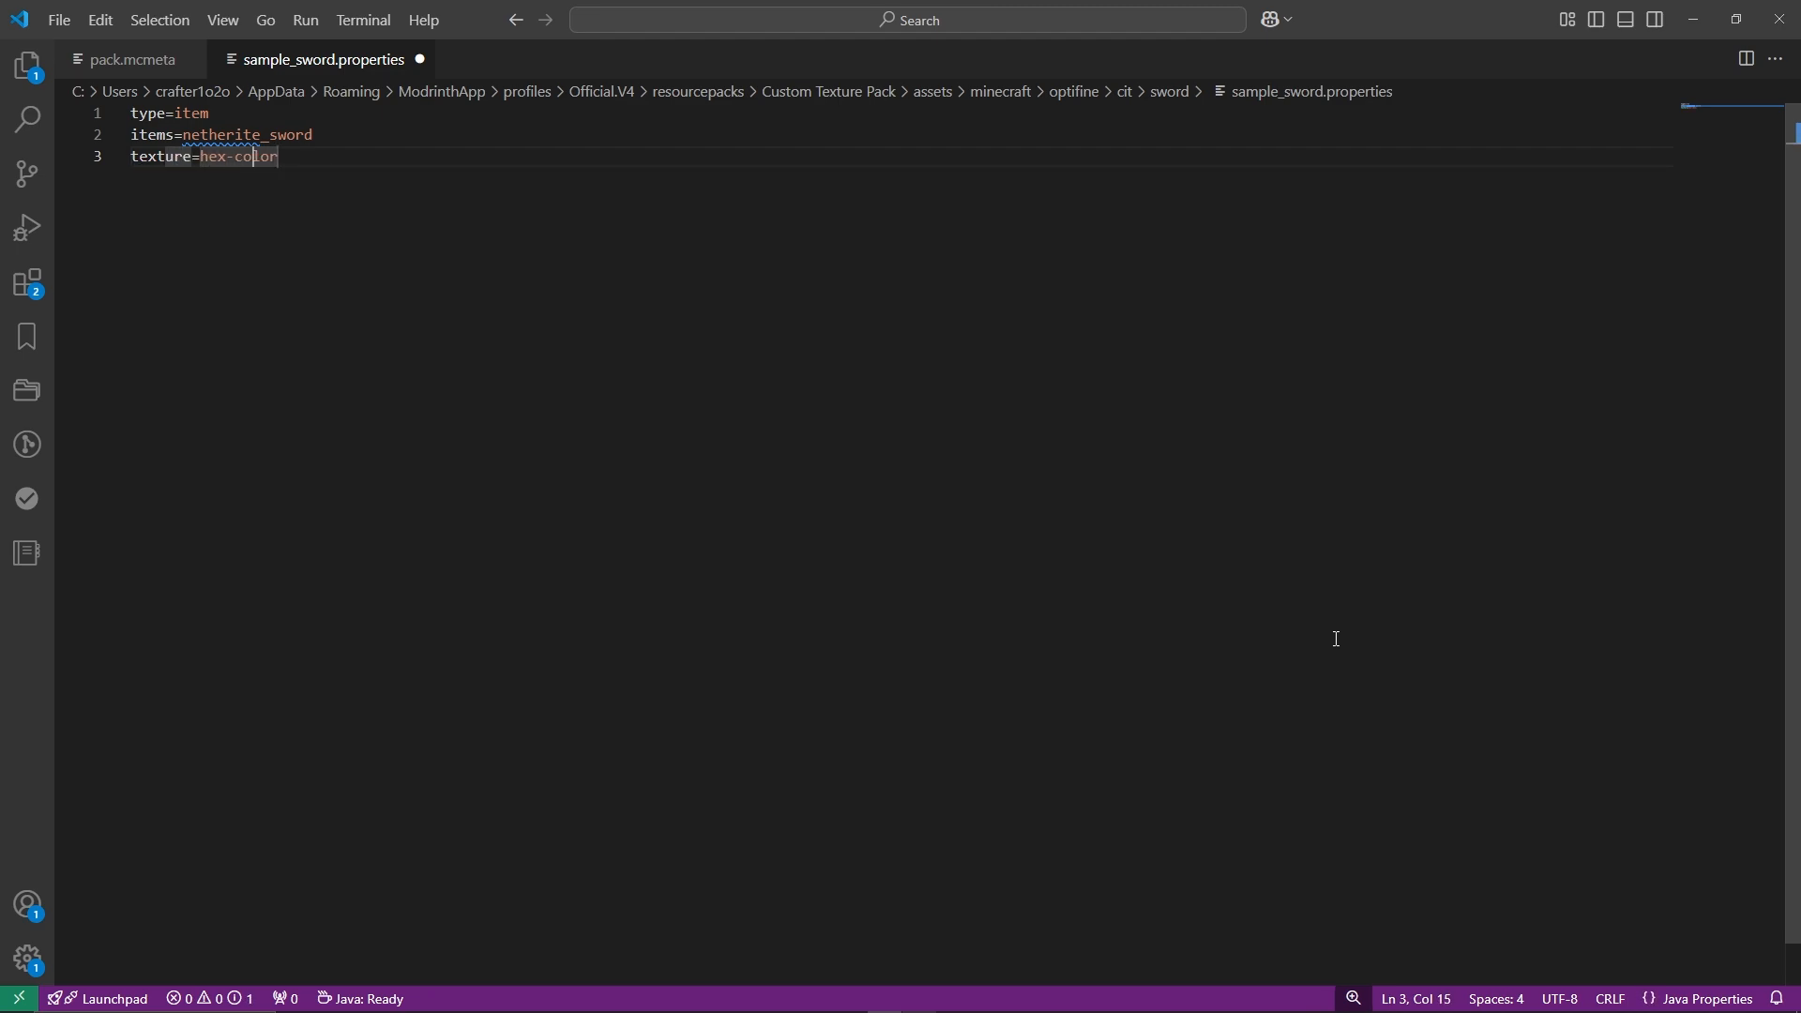
key("Right")
key("Right")
key("Right")
key("BackSpace")
key("BackSpace")
key("BackSpace")
key("BackSpace")
key("BackSpace")
key("BackSpace")
key("BackSpace")
key("BackSpace")
key("BackSpace")
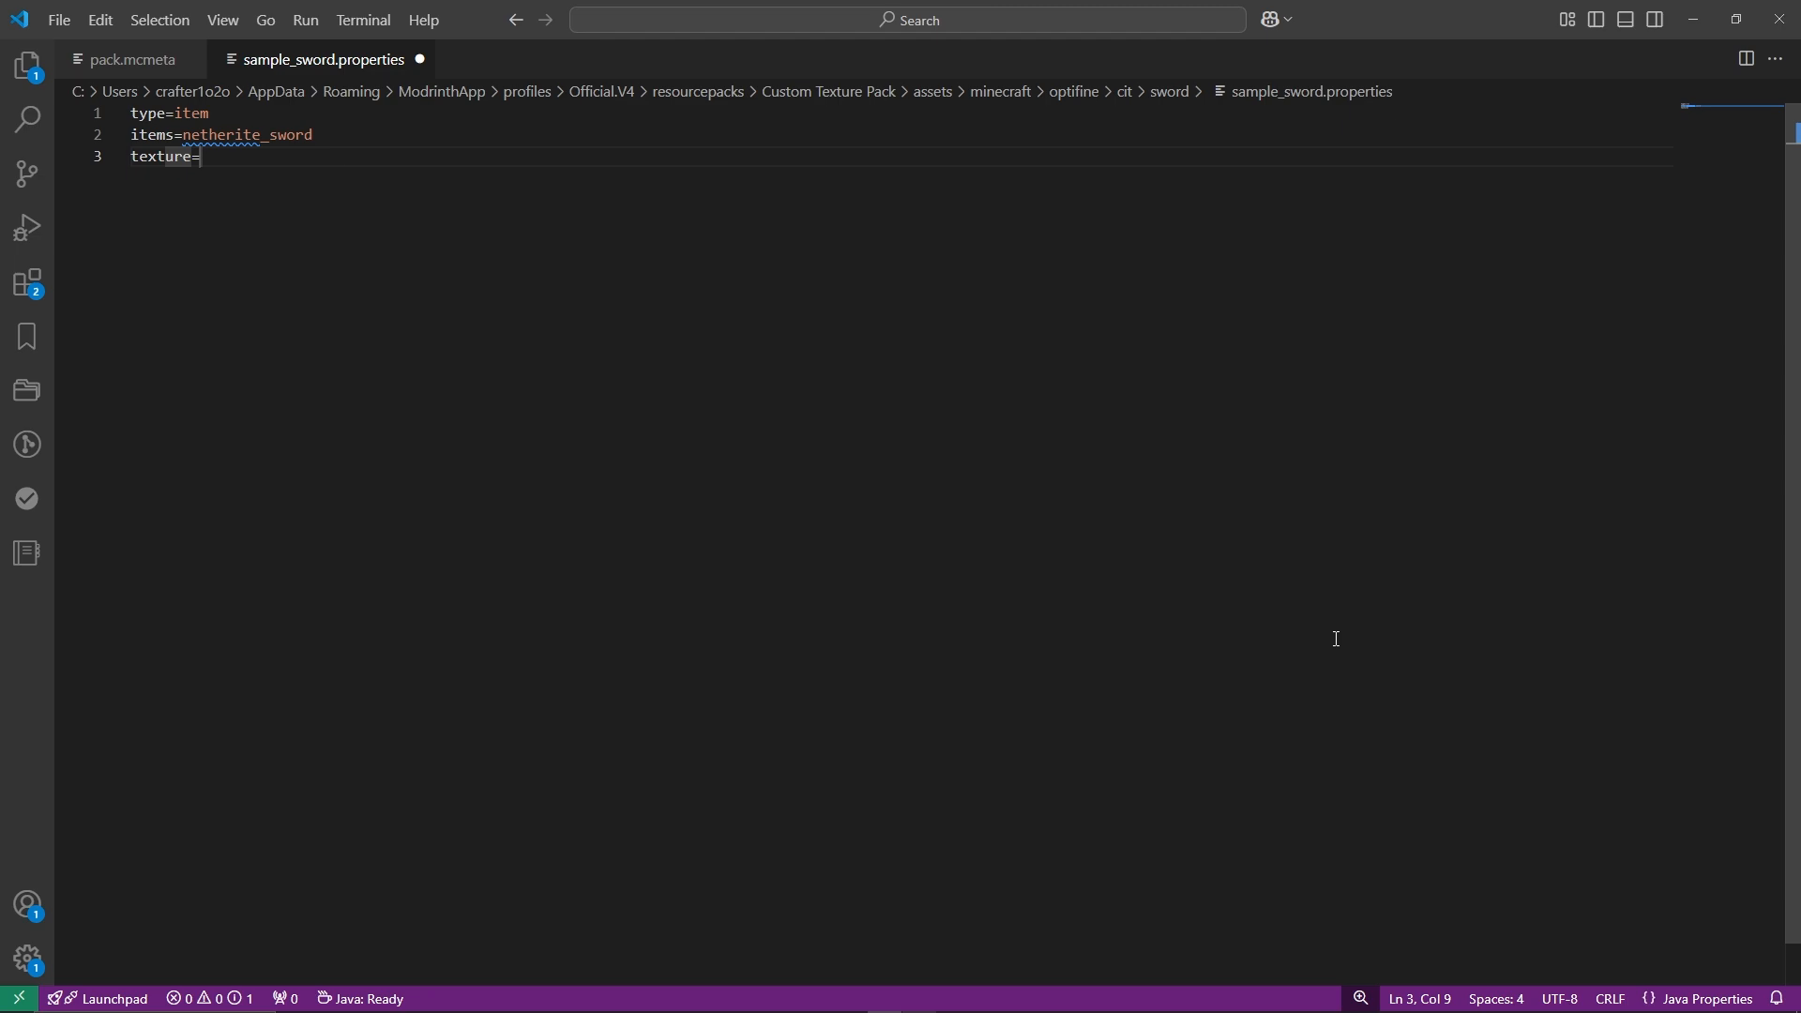
Copy optifine\cit\sword from the sword folder's path into the texture line and complete it with \sample_sword.png.
key("alt+Tab")
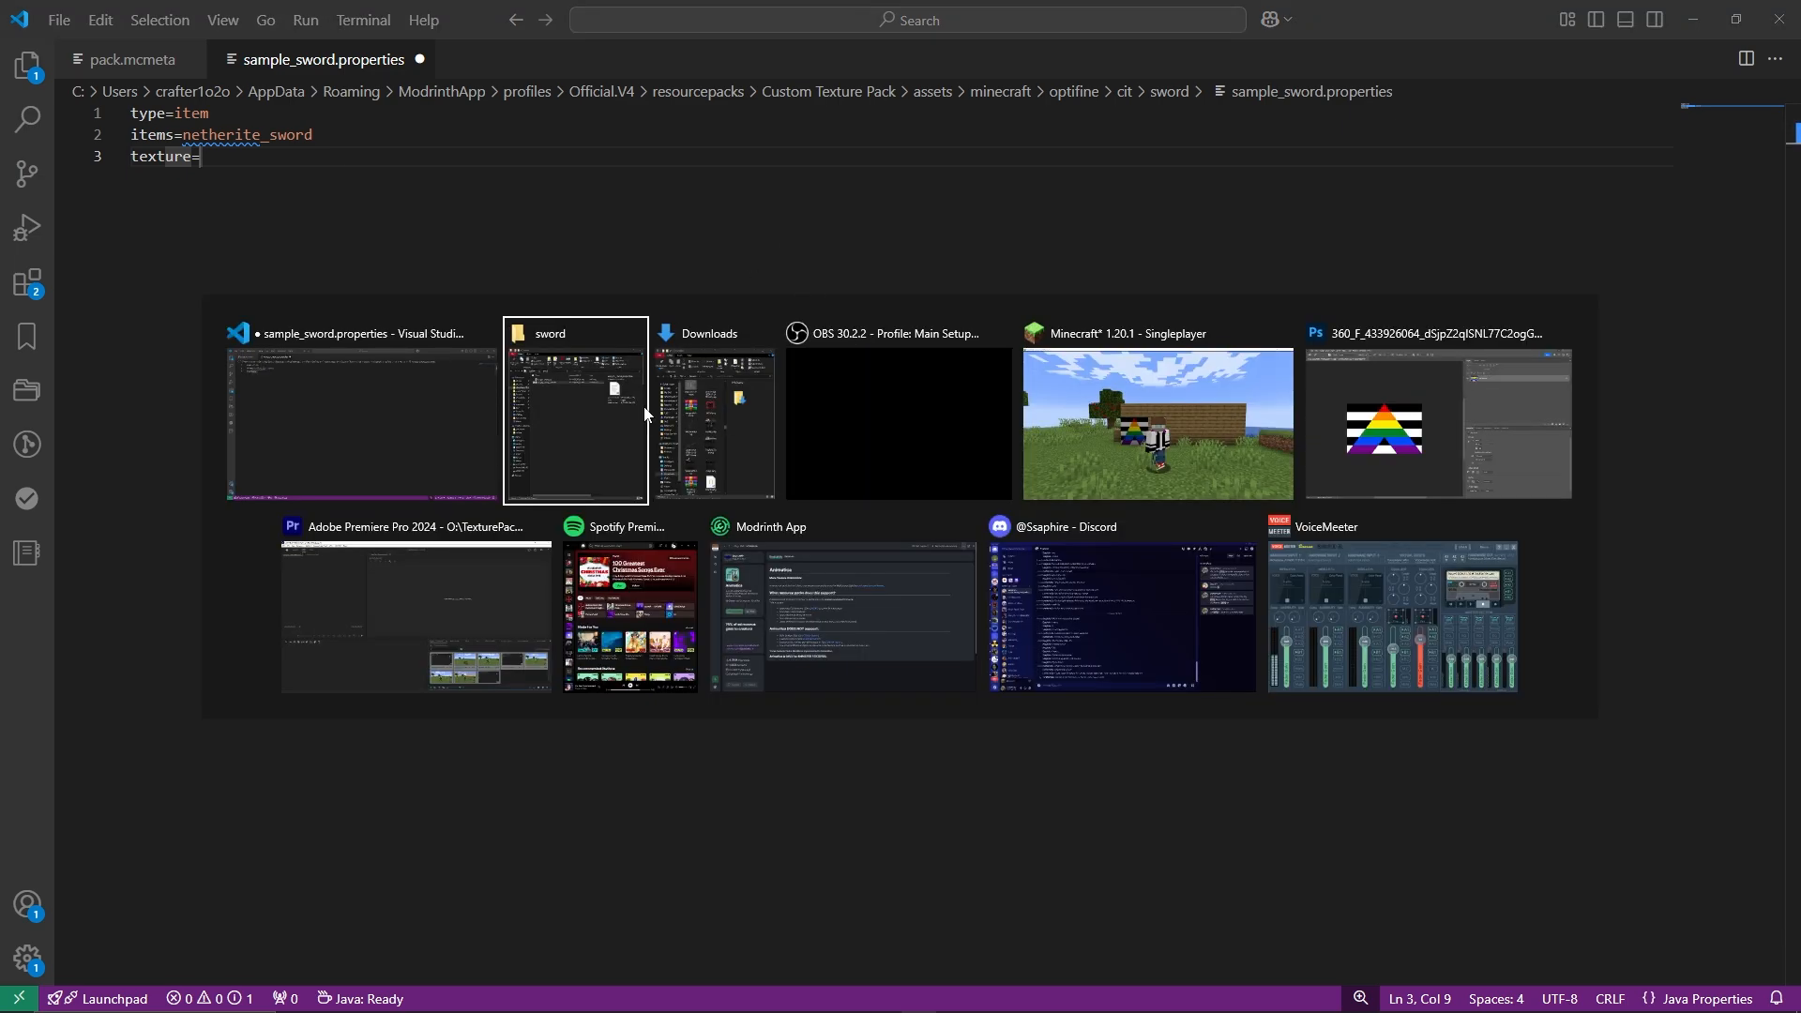
left_click(625, 413)
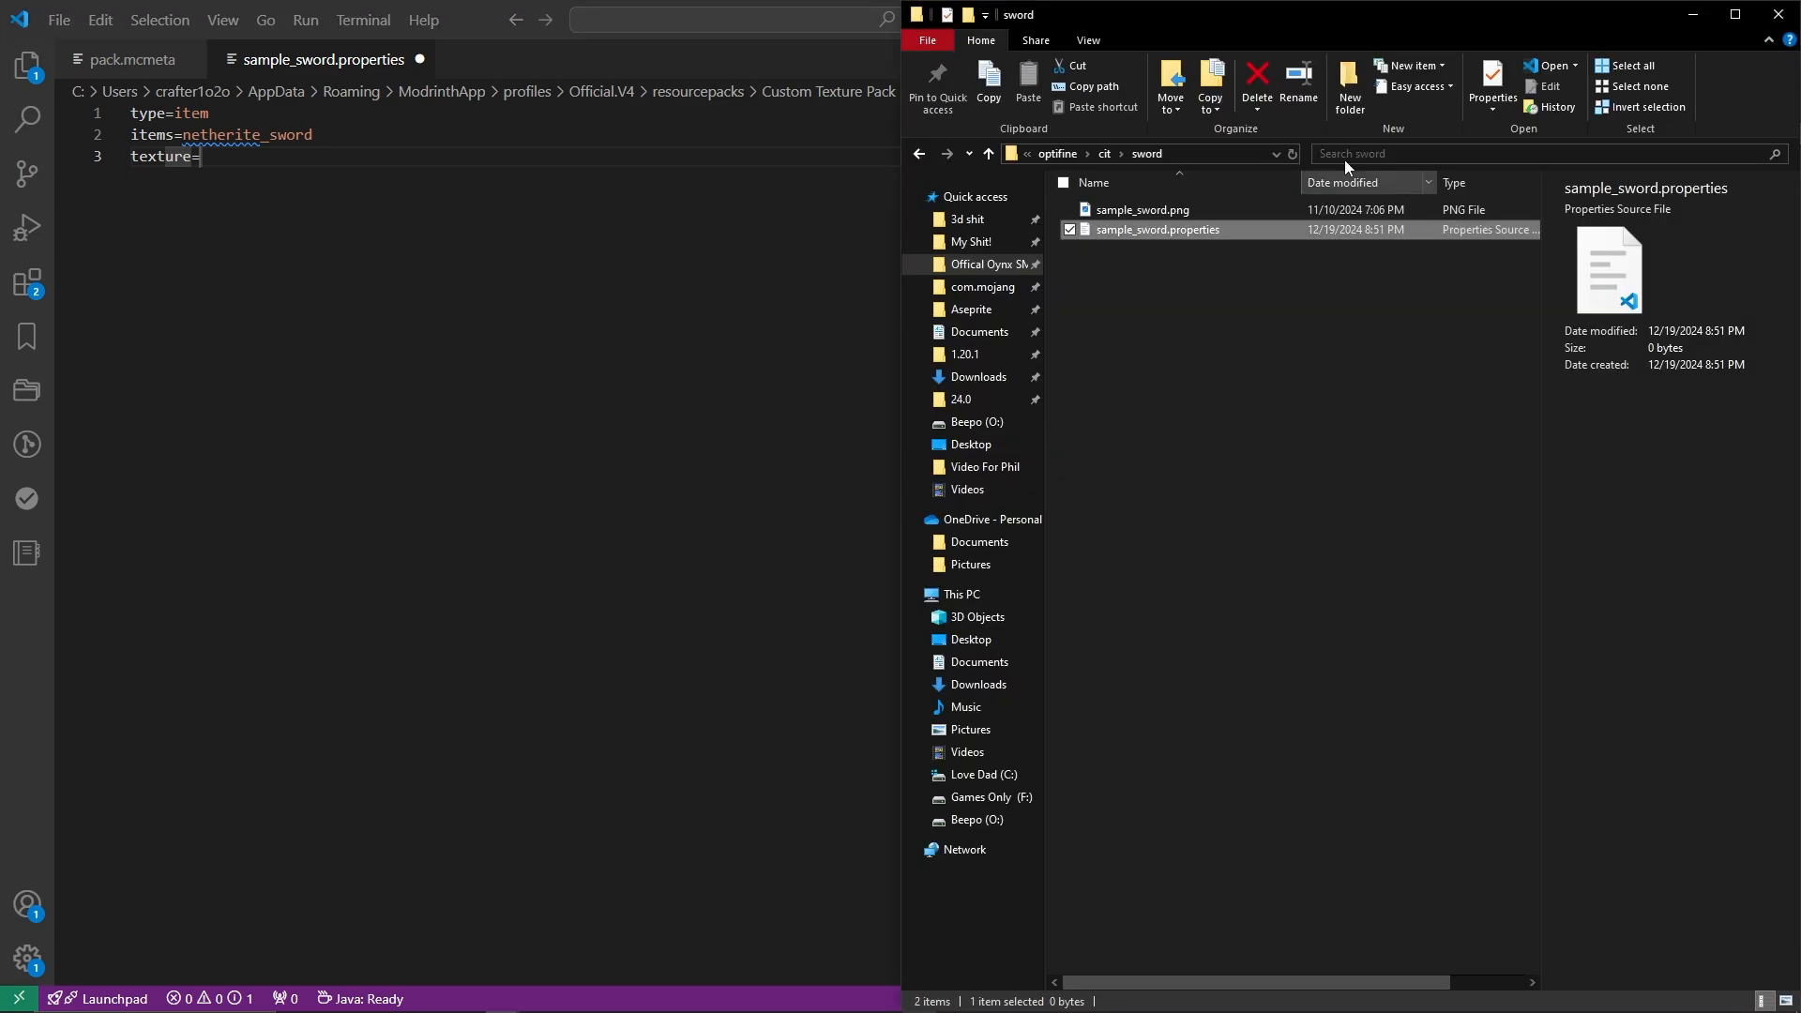
left_click(1223, 153)
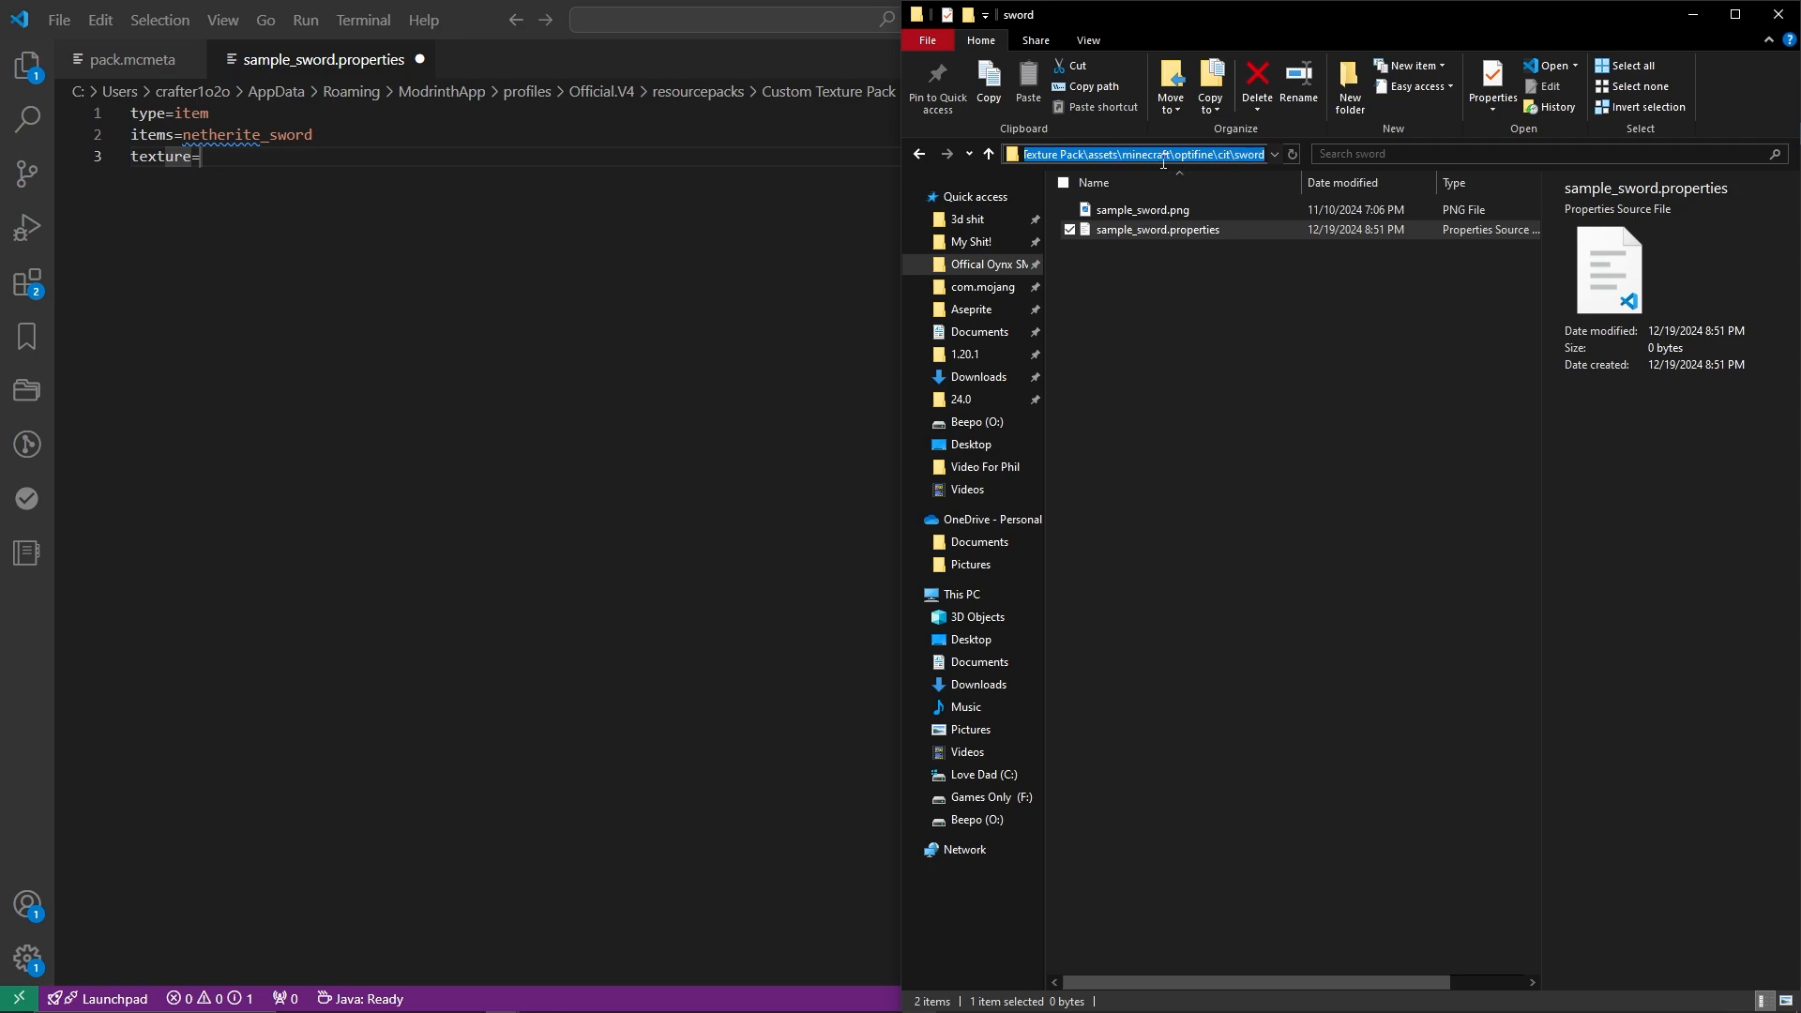
left_click(1180, 155)
left_click_drag(1174, 154, 1347, 160)
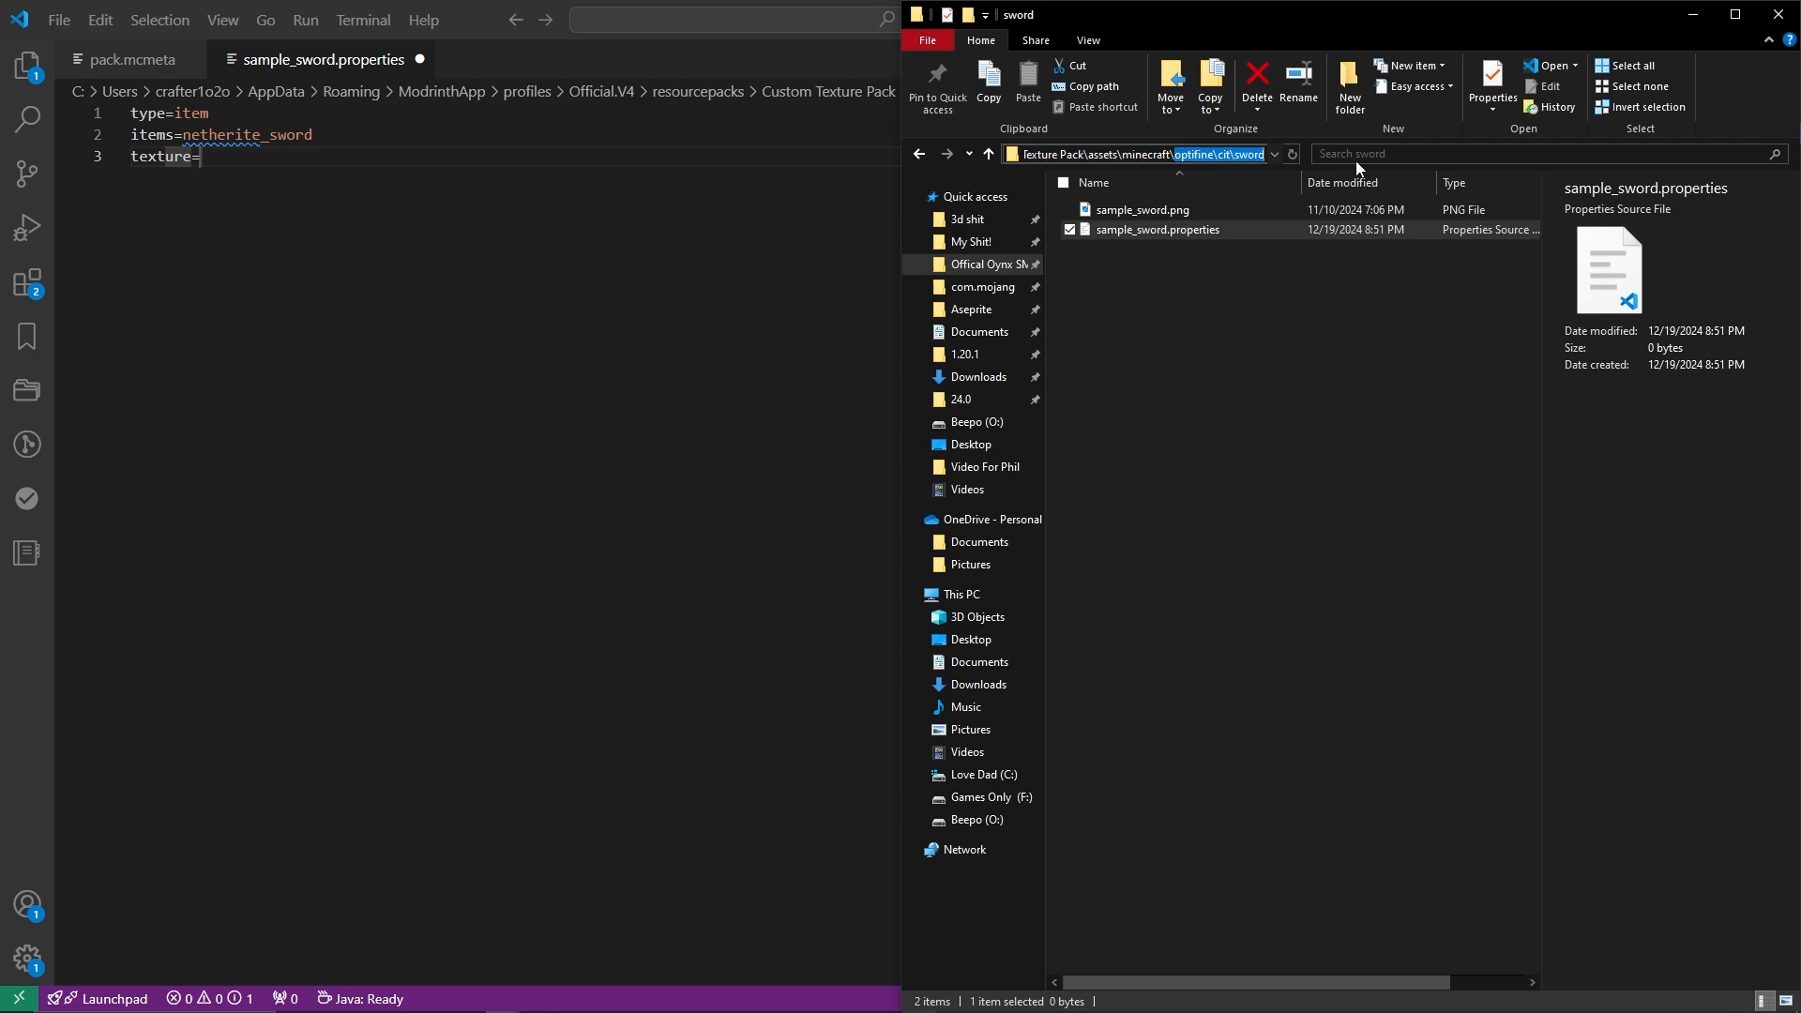
key("ctrl+c")
left_click(281, 161)
key("ctrl+v")
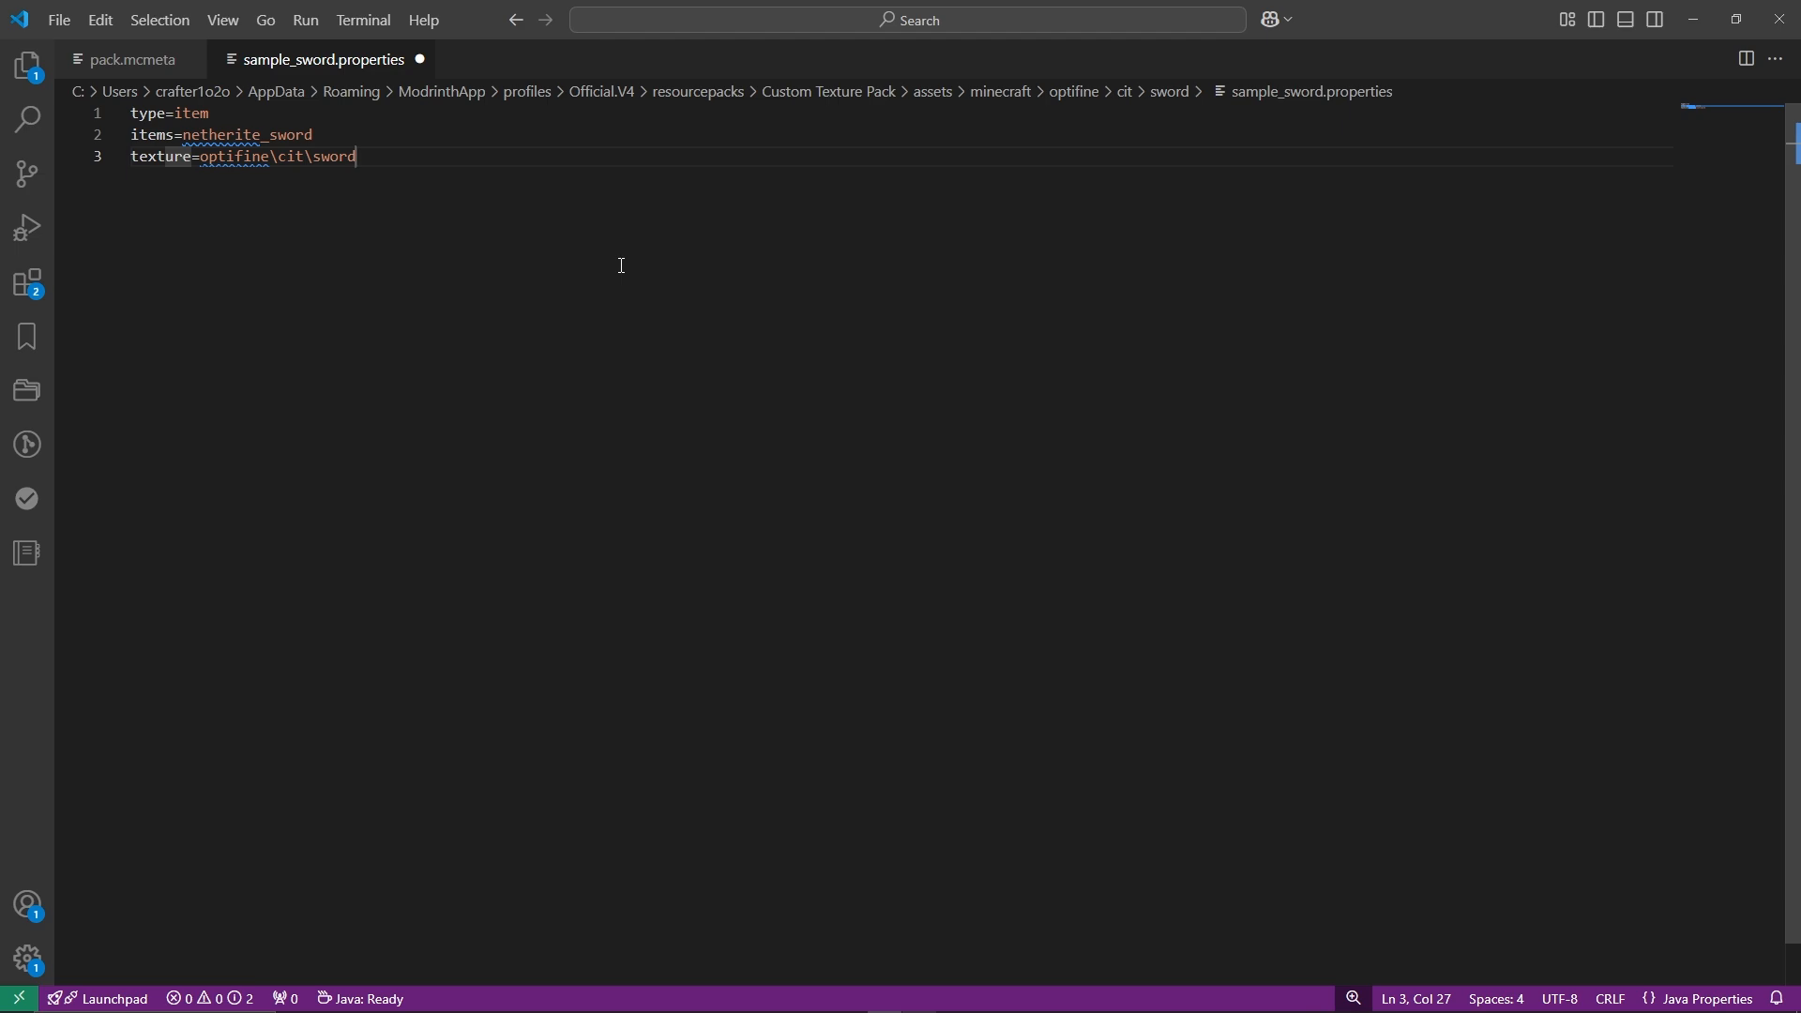
type("\\sample_sword.png")
key("Return")
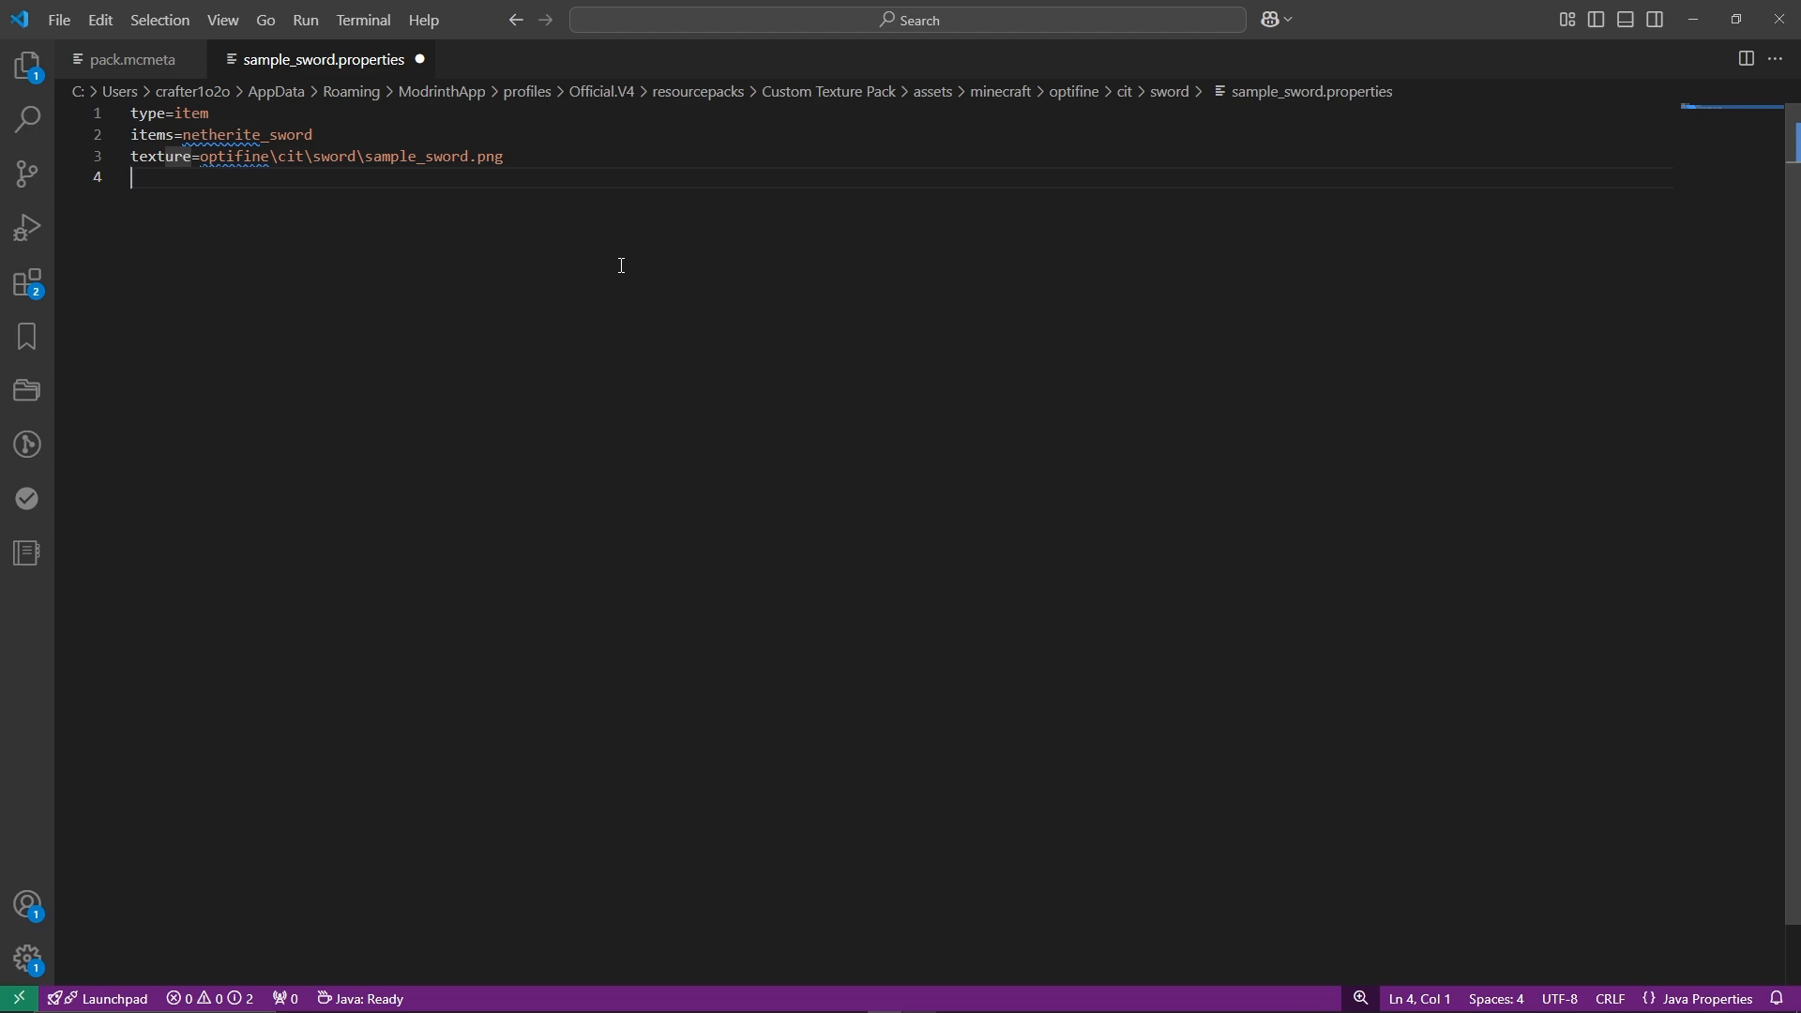
type("nbt")
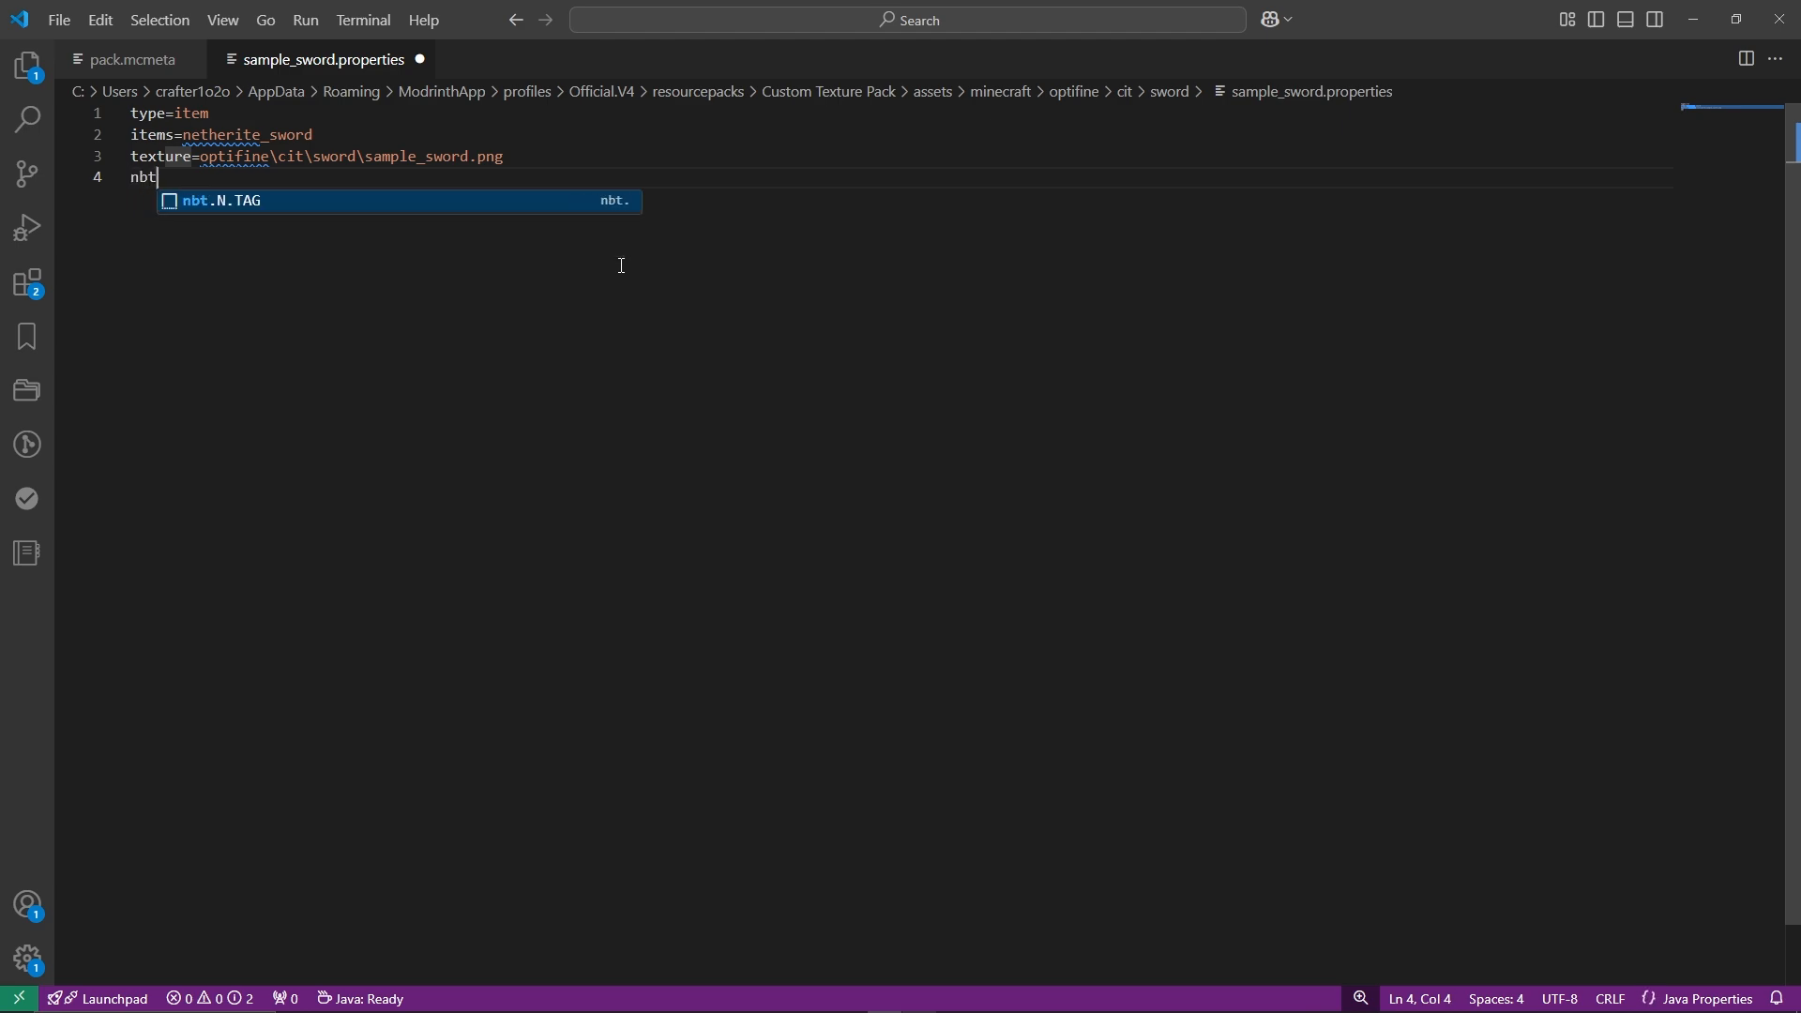
type(".")
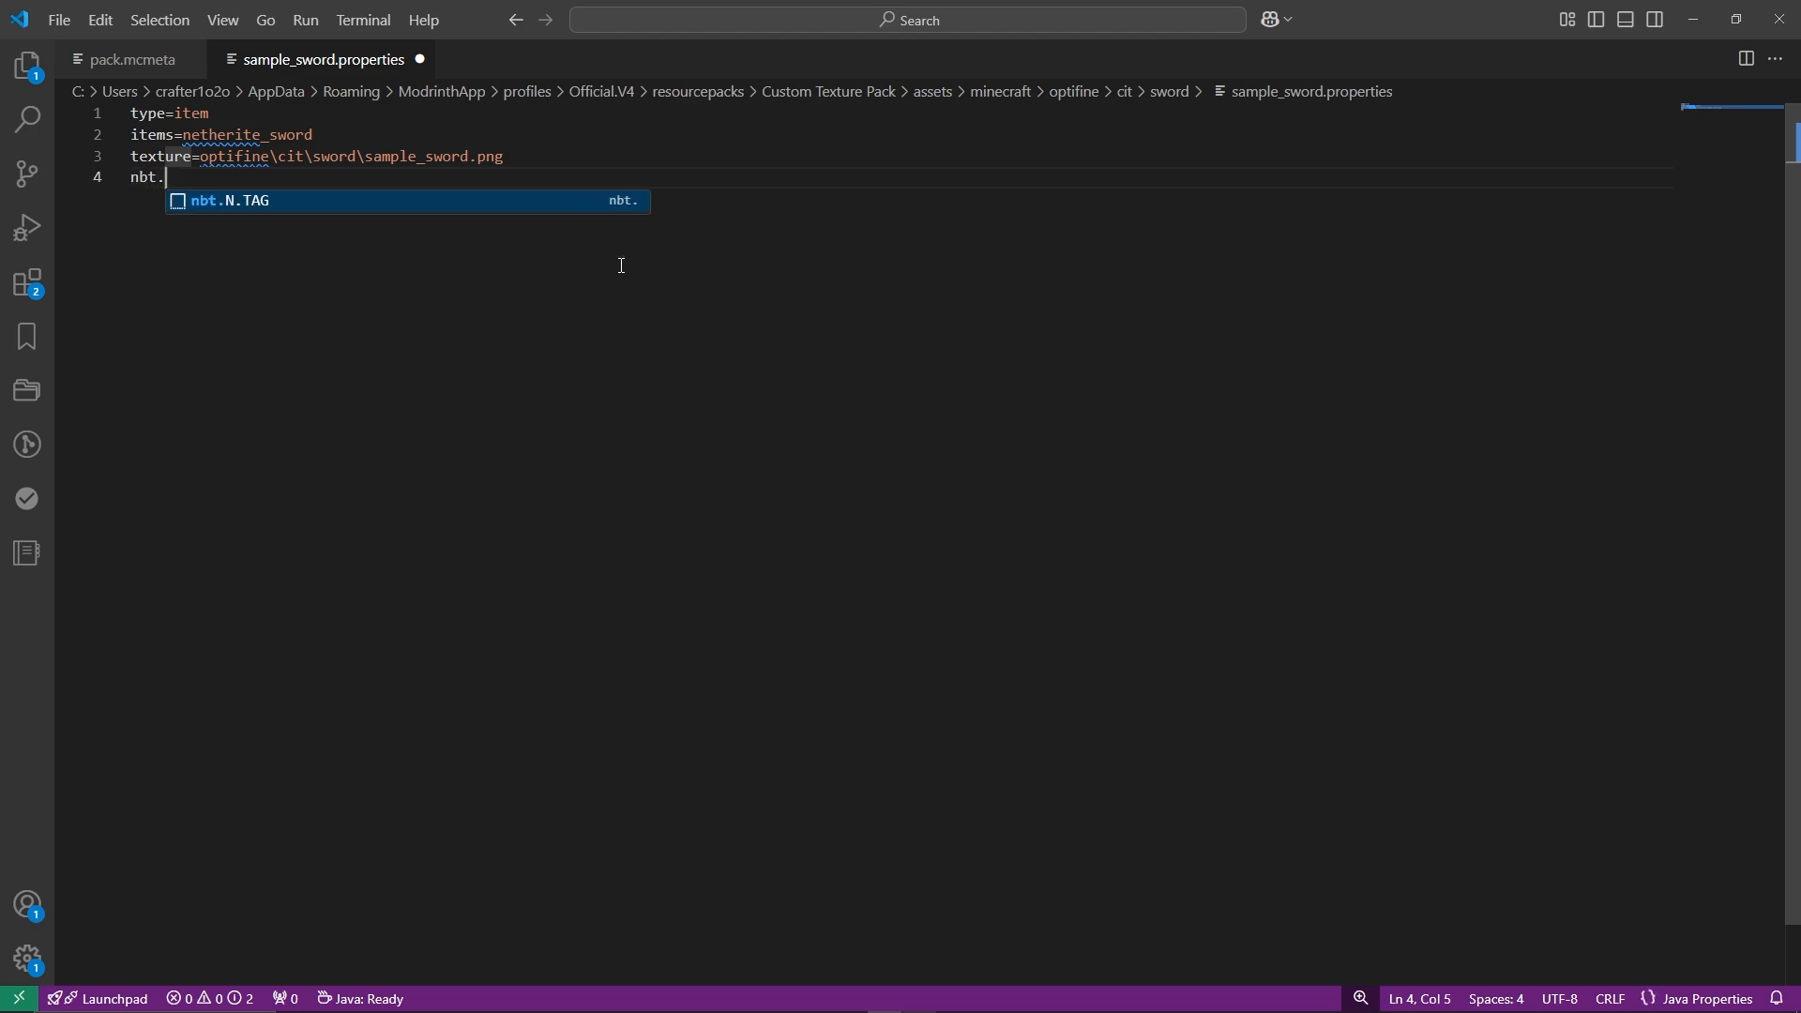
type("display")
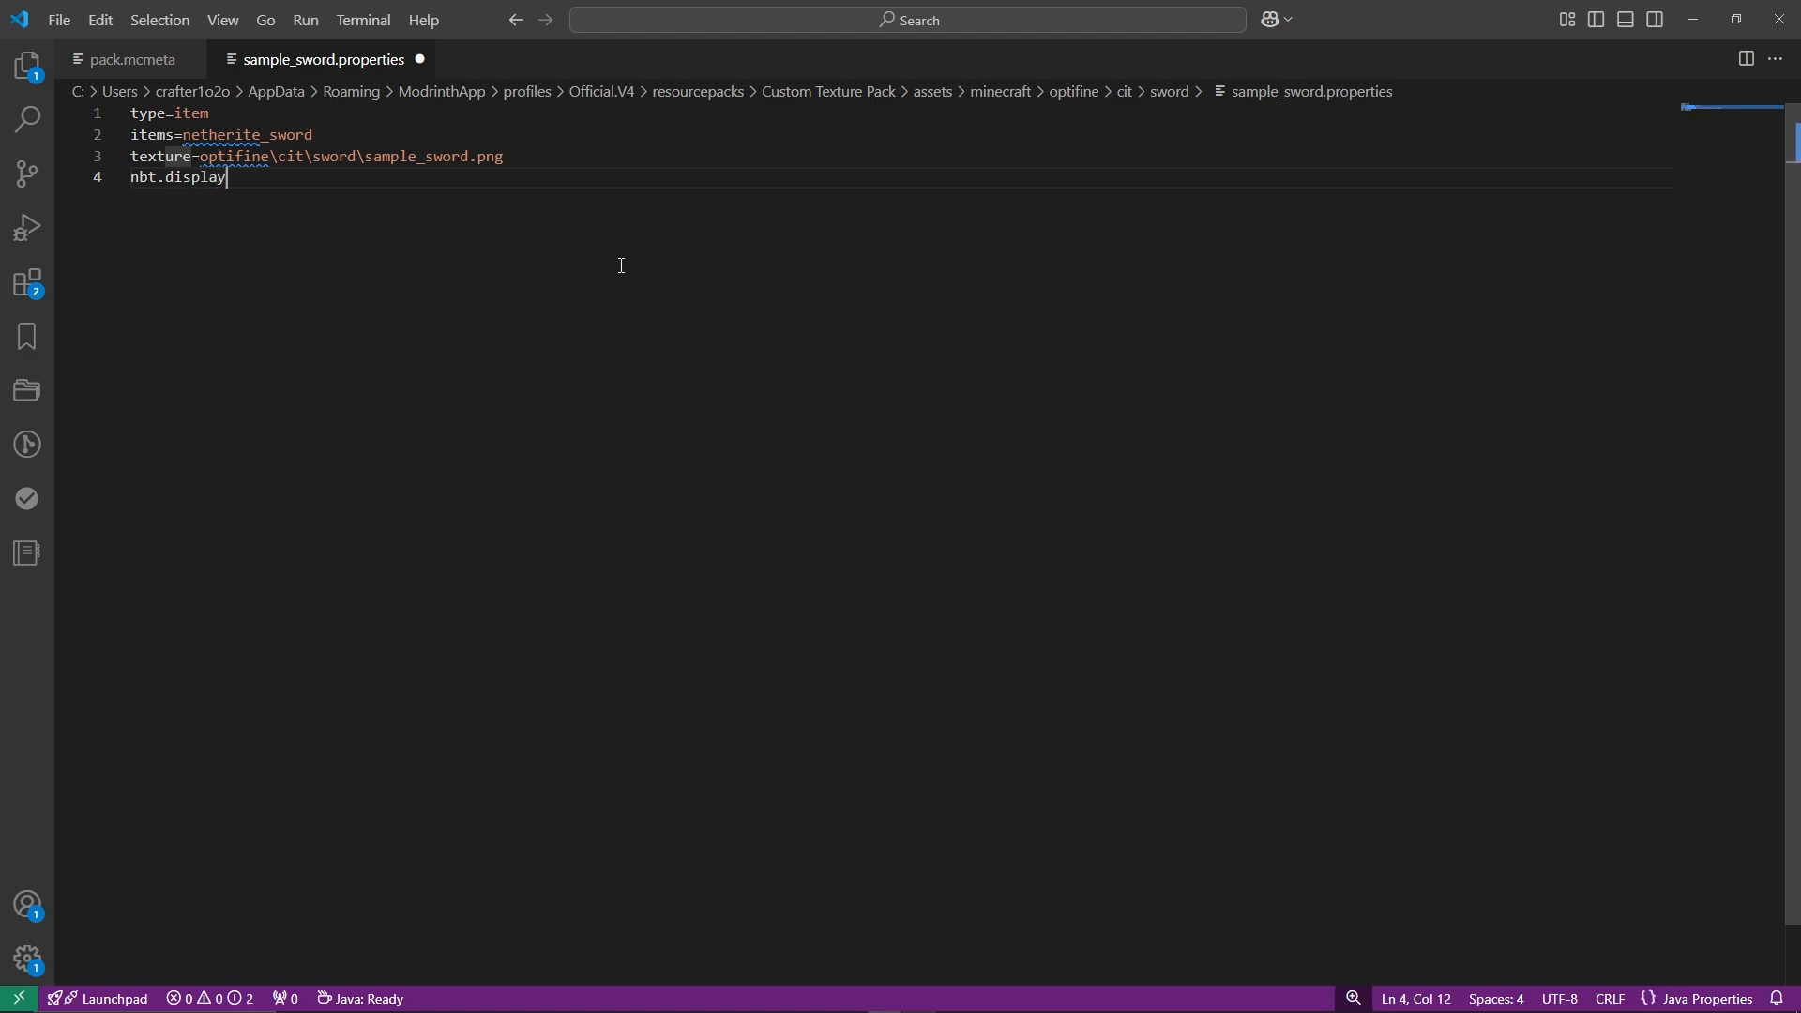
type(".ba")
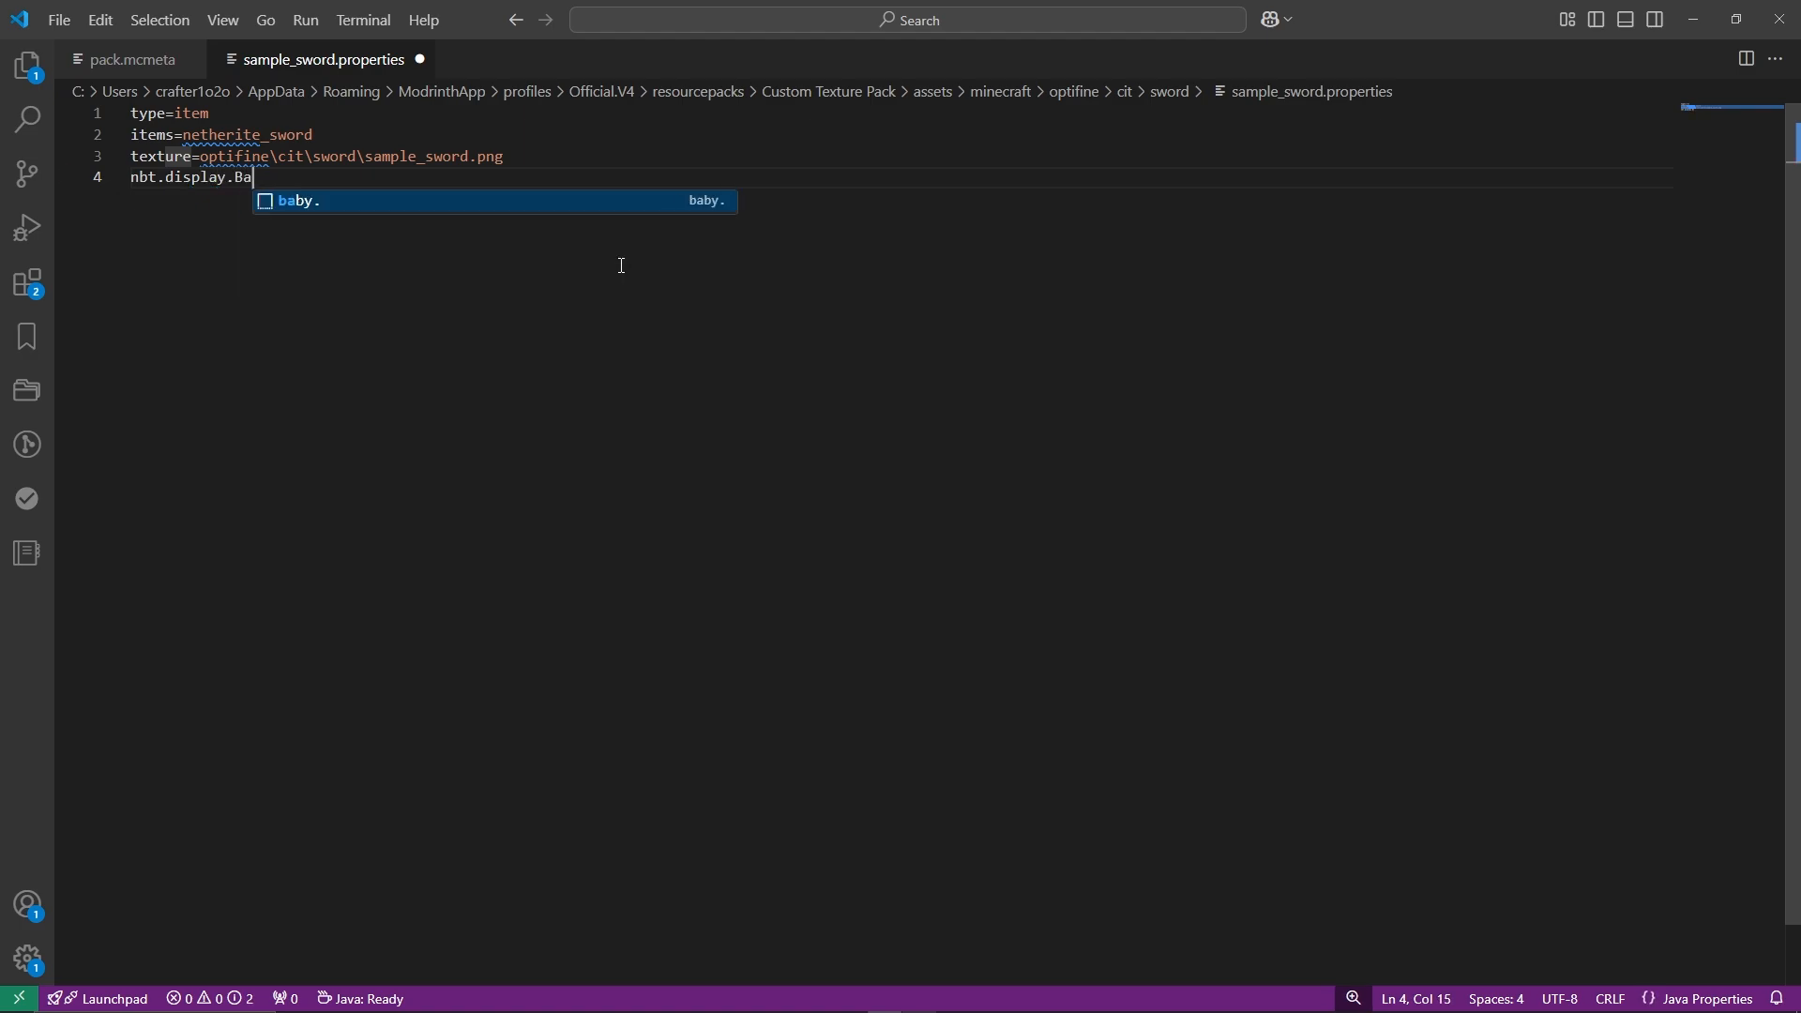
key("BackSpace")
key("BackSpace")
type("Ba")
key("Escape")
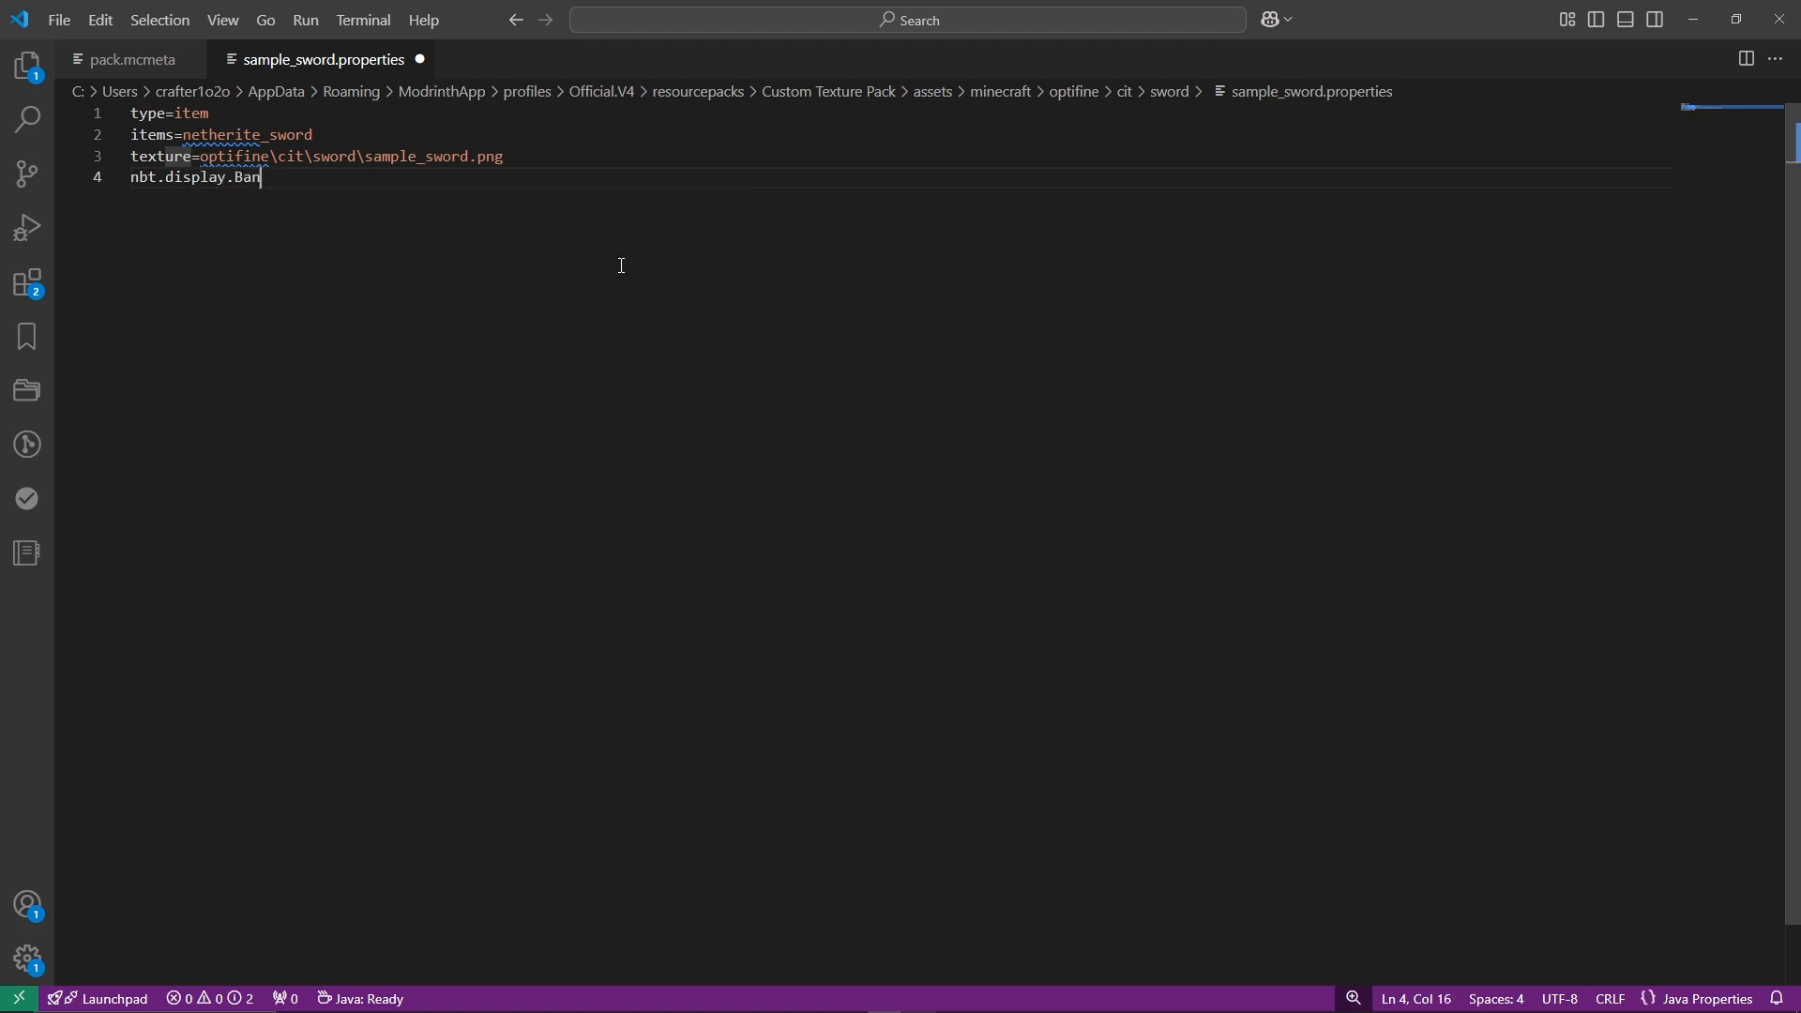
key("BackSpace")
key("BackSpace")
type("Name")
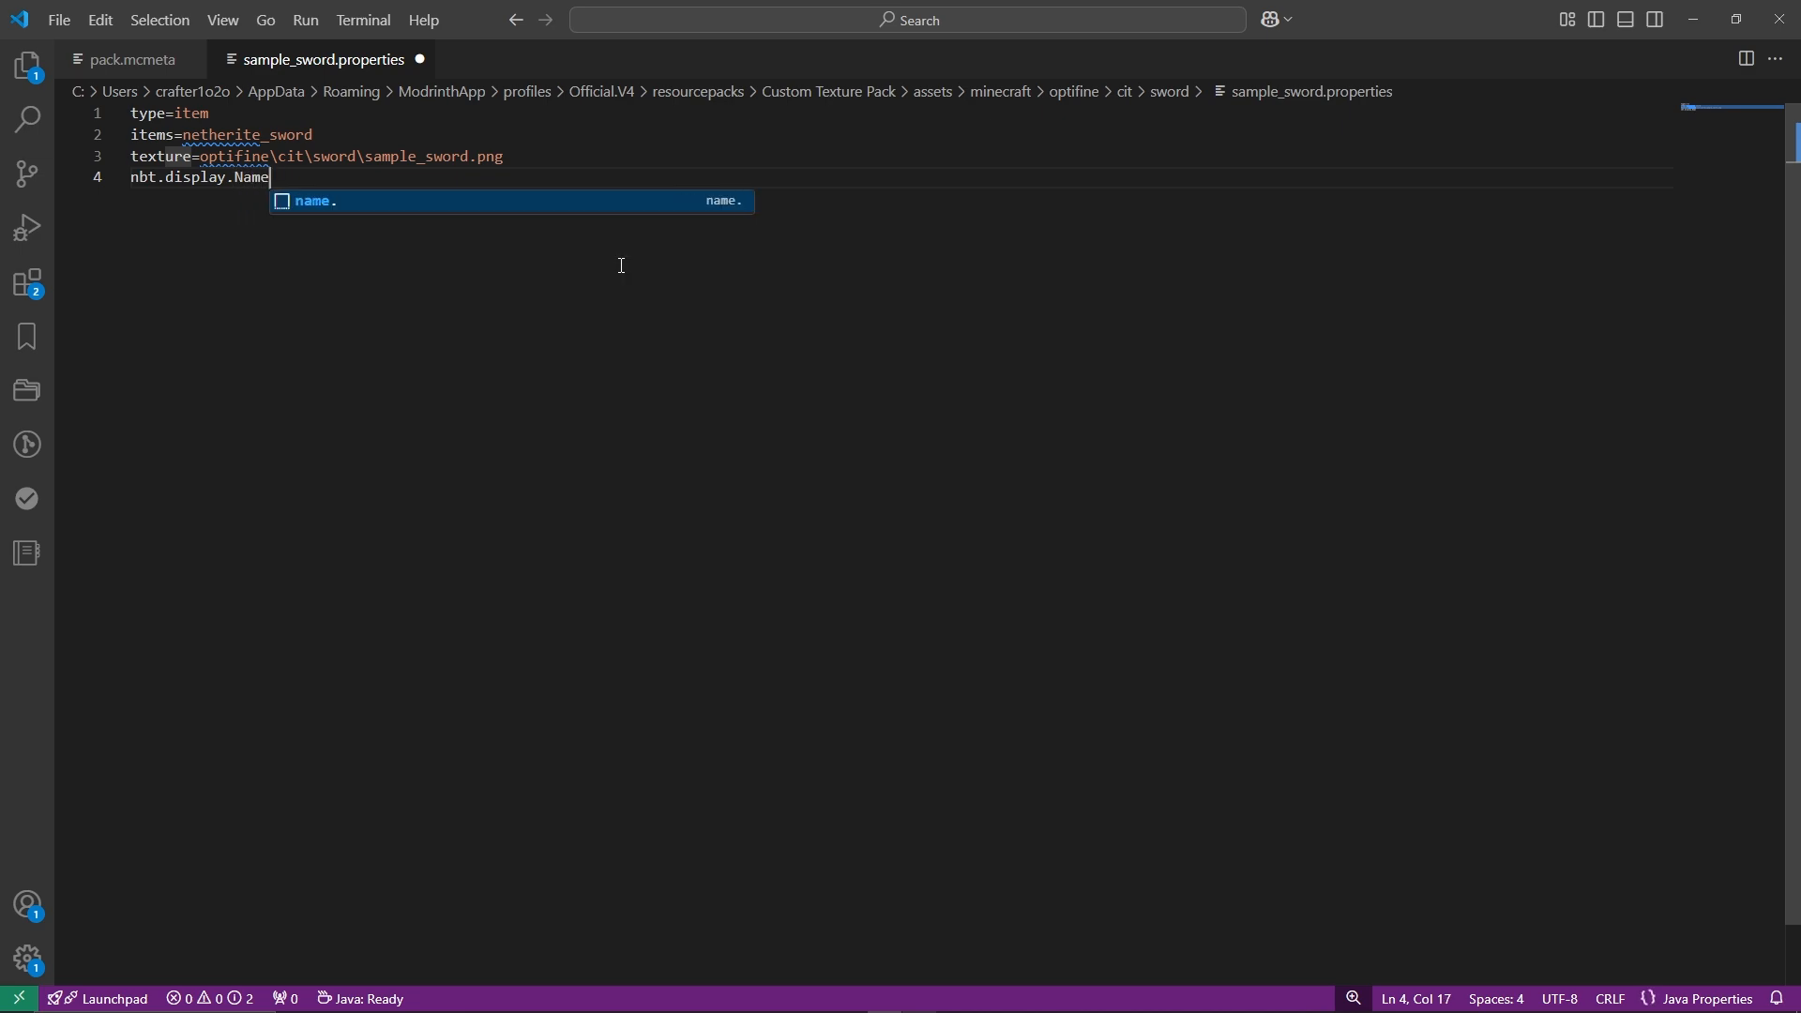
key("ctrl+a")
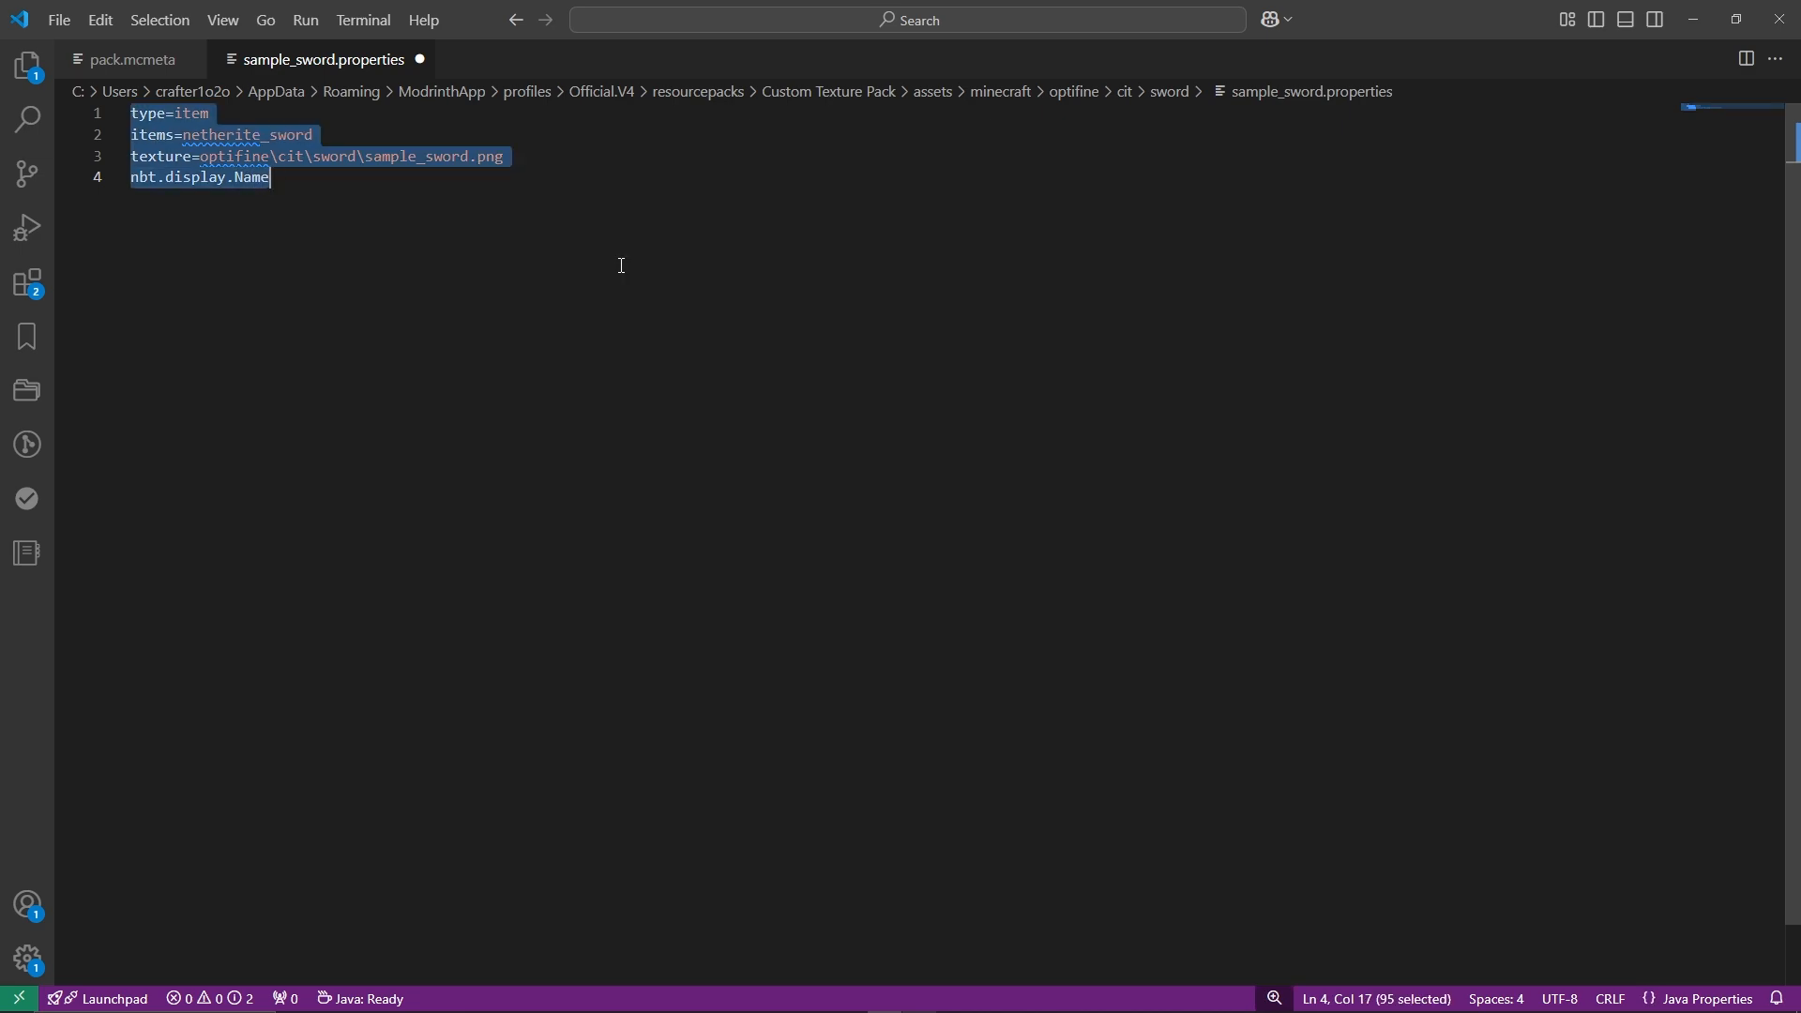
left_click(622, 265)
key("ctrl+shift+Left")
key("ctrl+shift+Left")
key("ctrl+shift+Left")
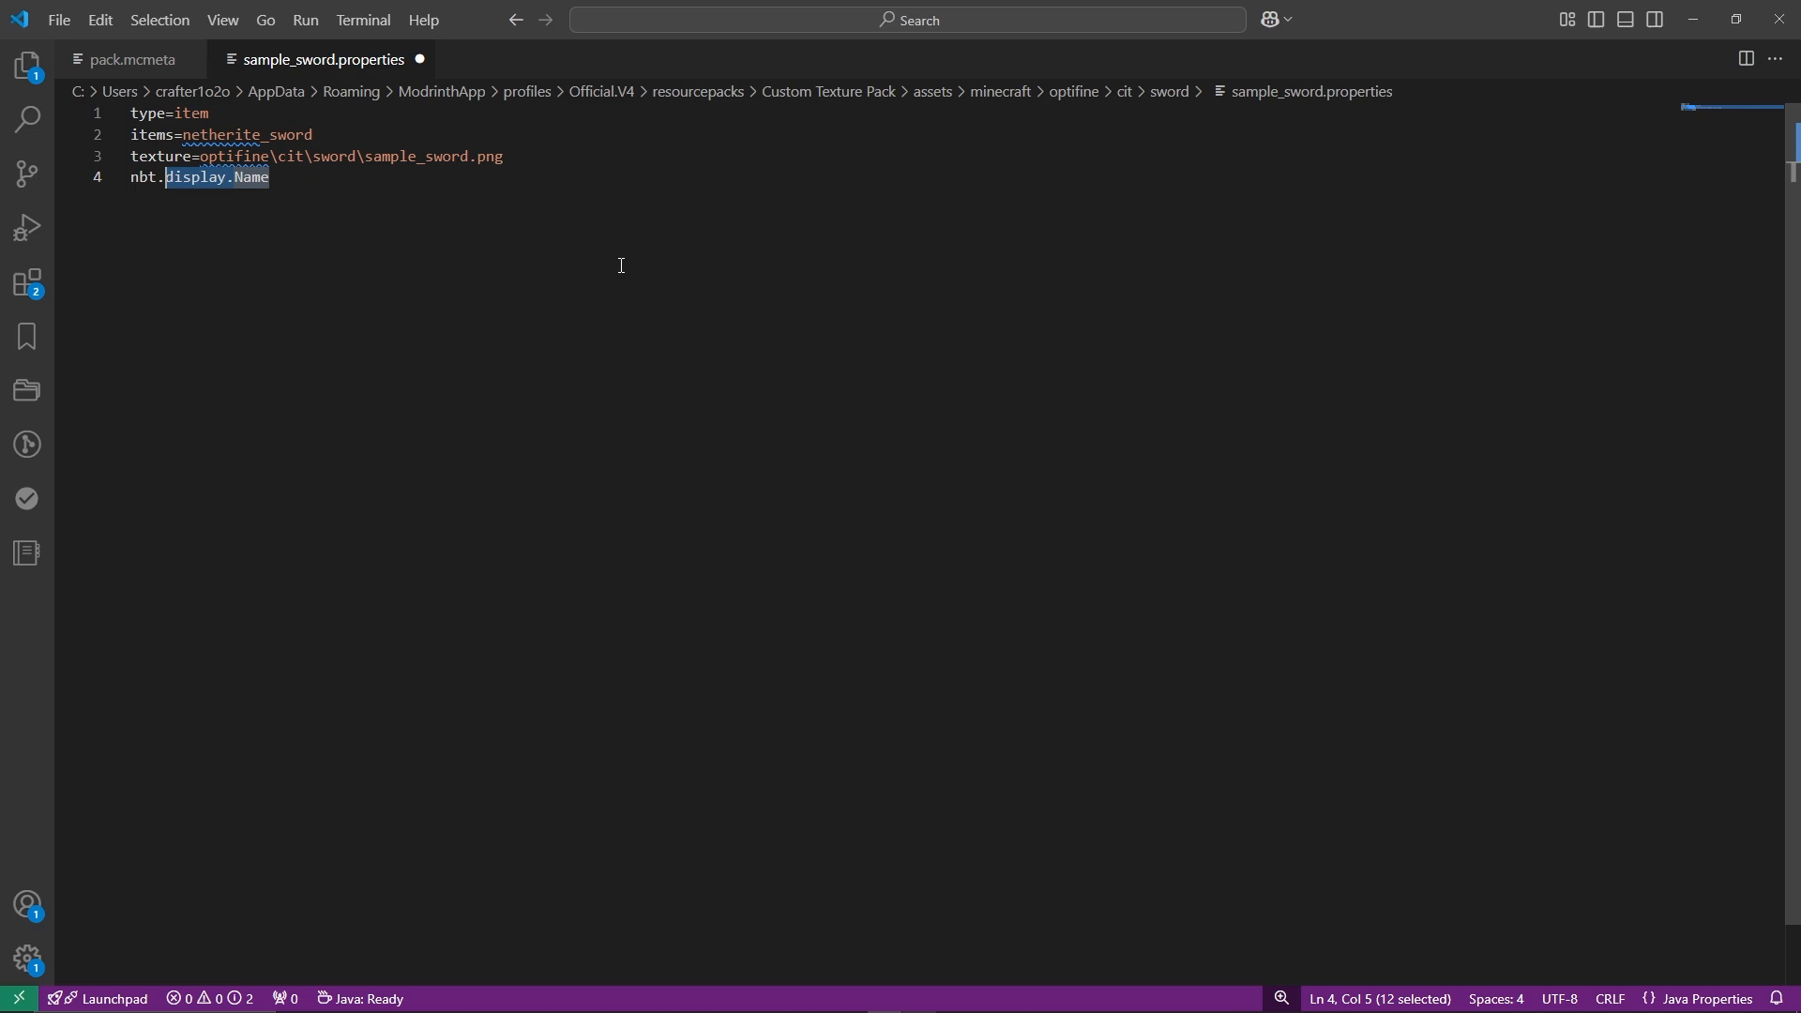
key("BackSpace")
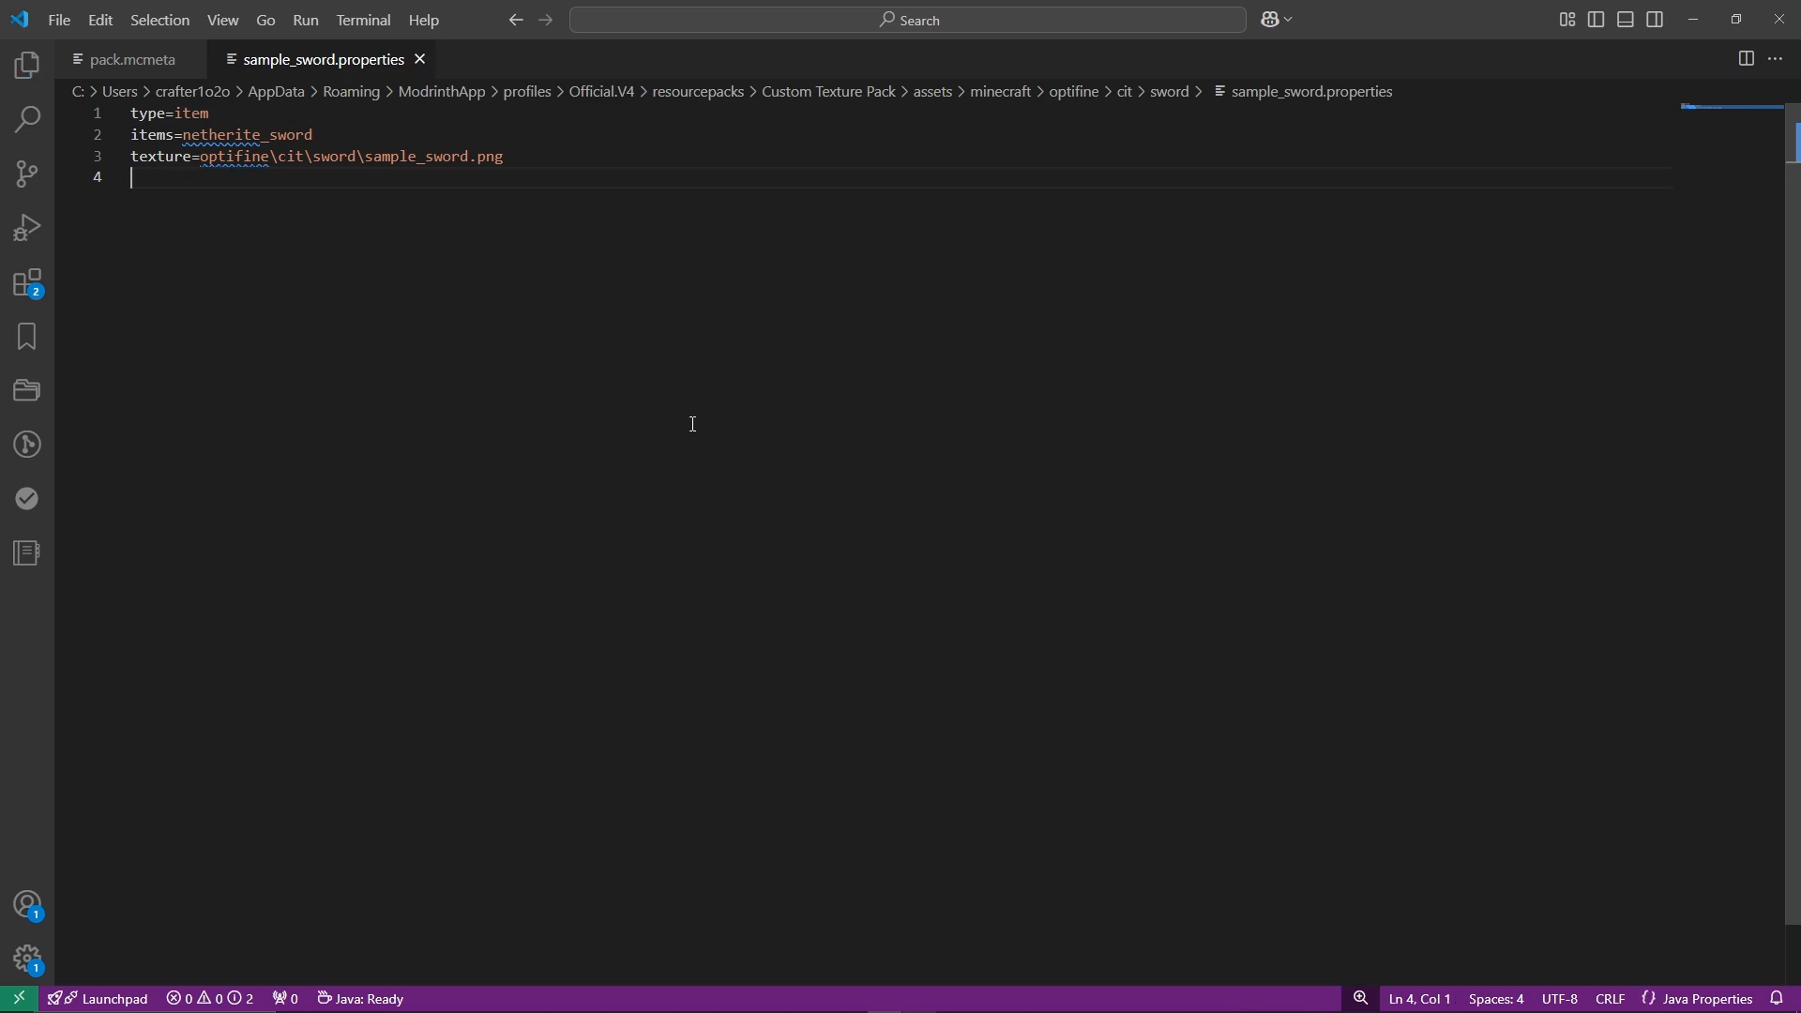
Switch to Minecraft and reload the resource packs to test the sword texture.
key("alt+Tab")
left_click(1079, 394)
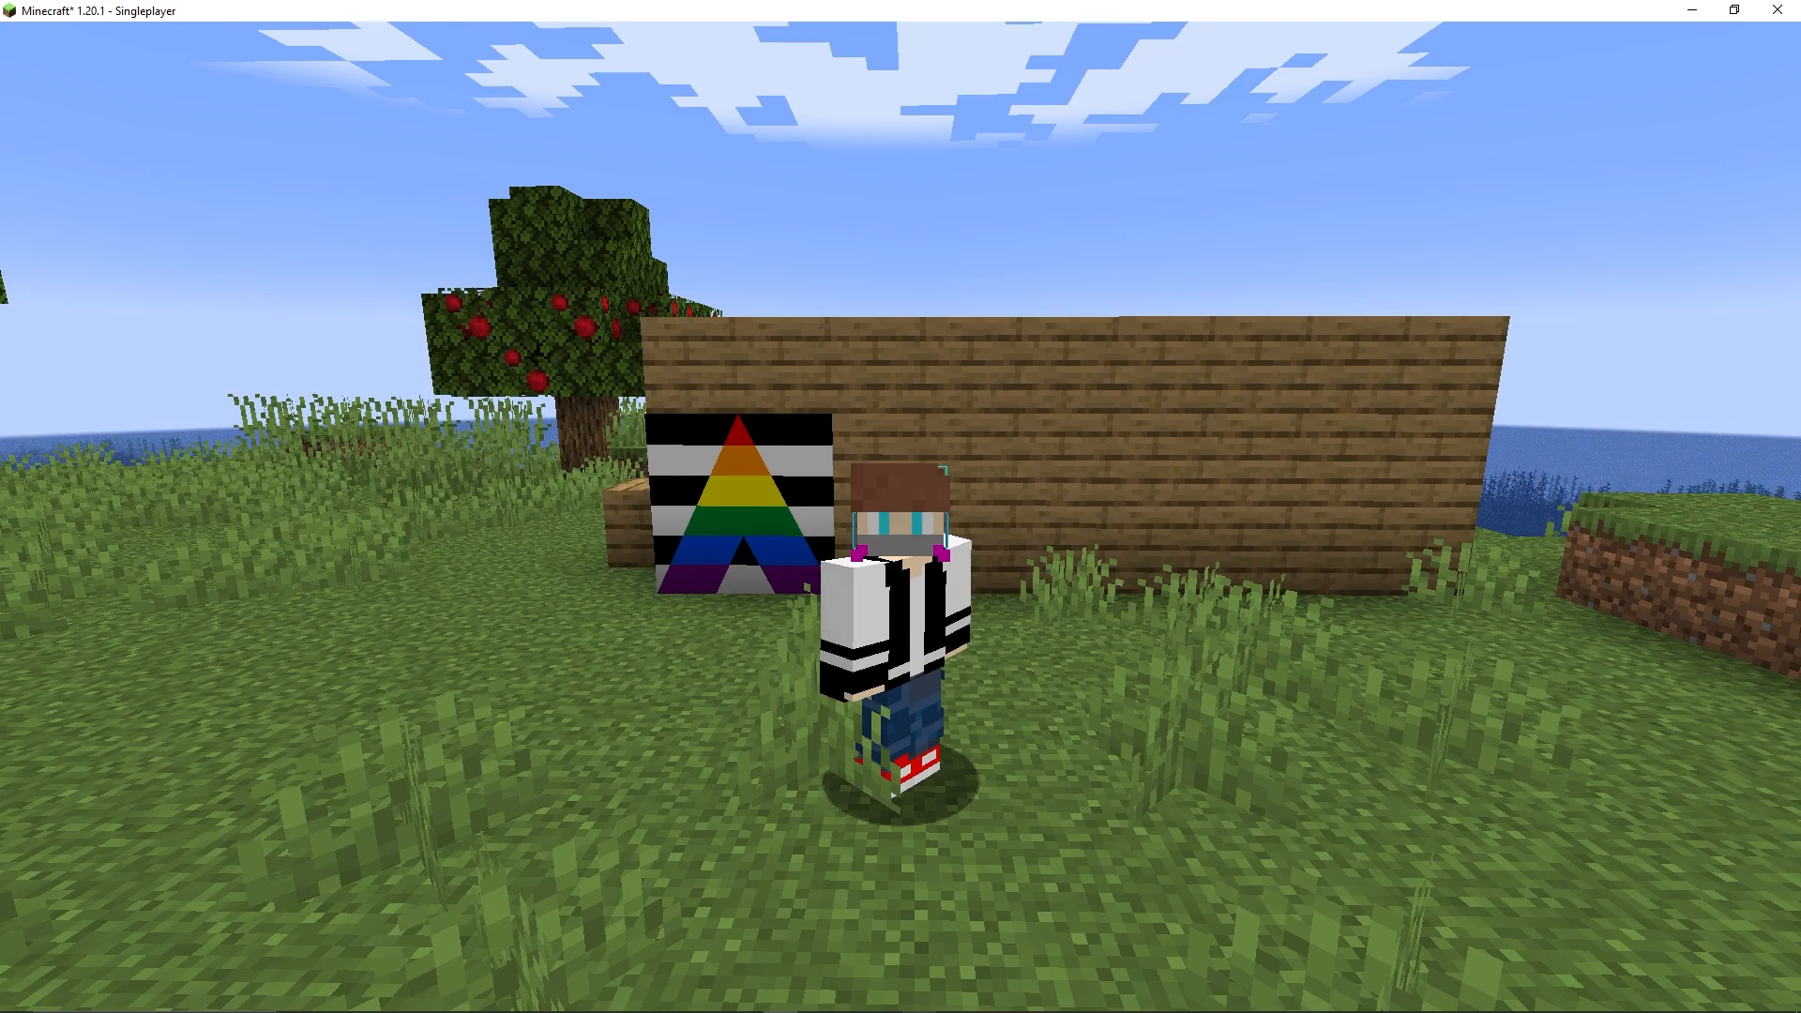
key("F3+t")
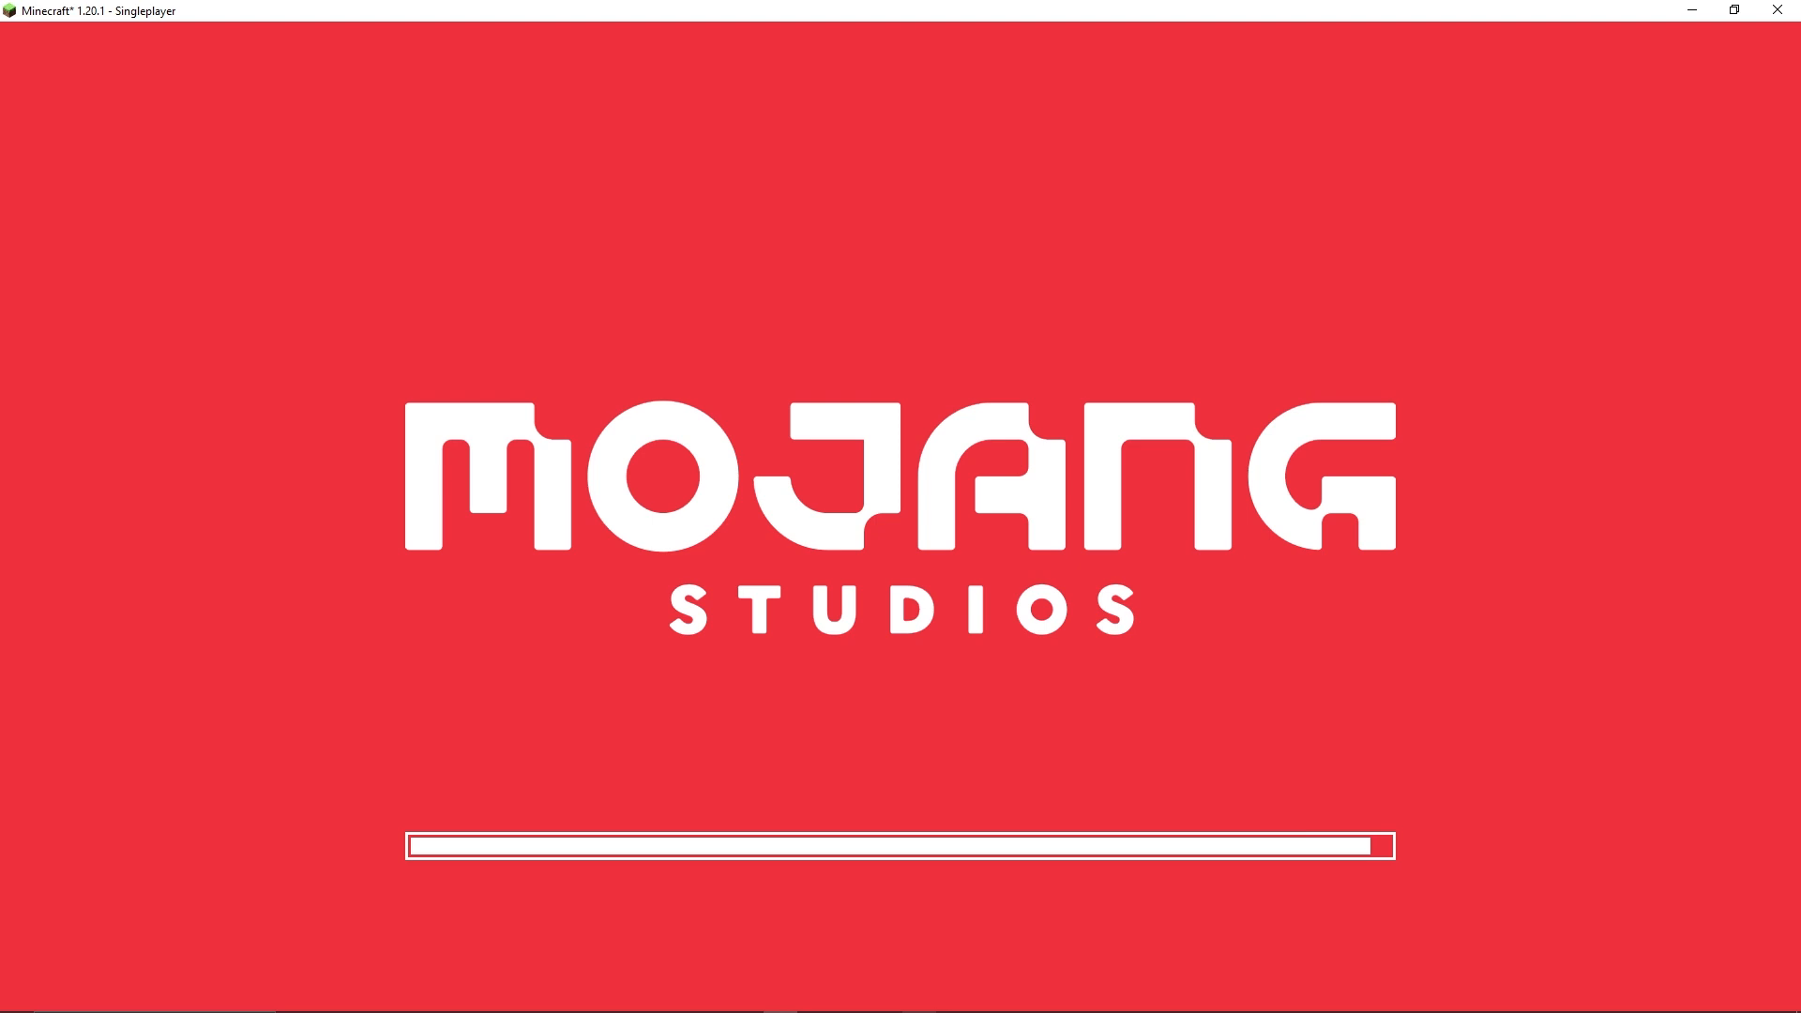
key("alt+Tab")
key("Escape")
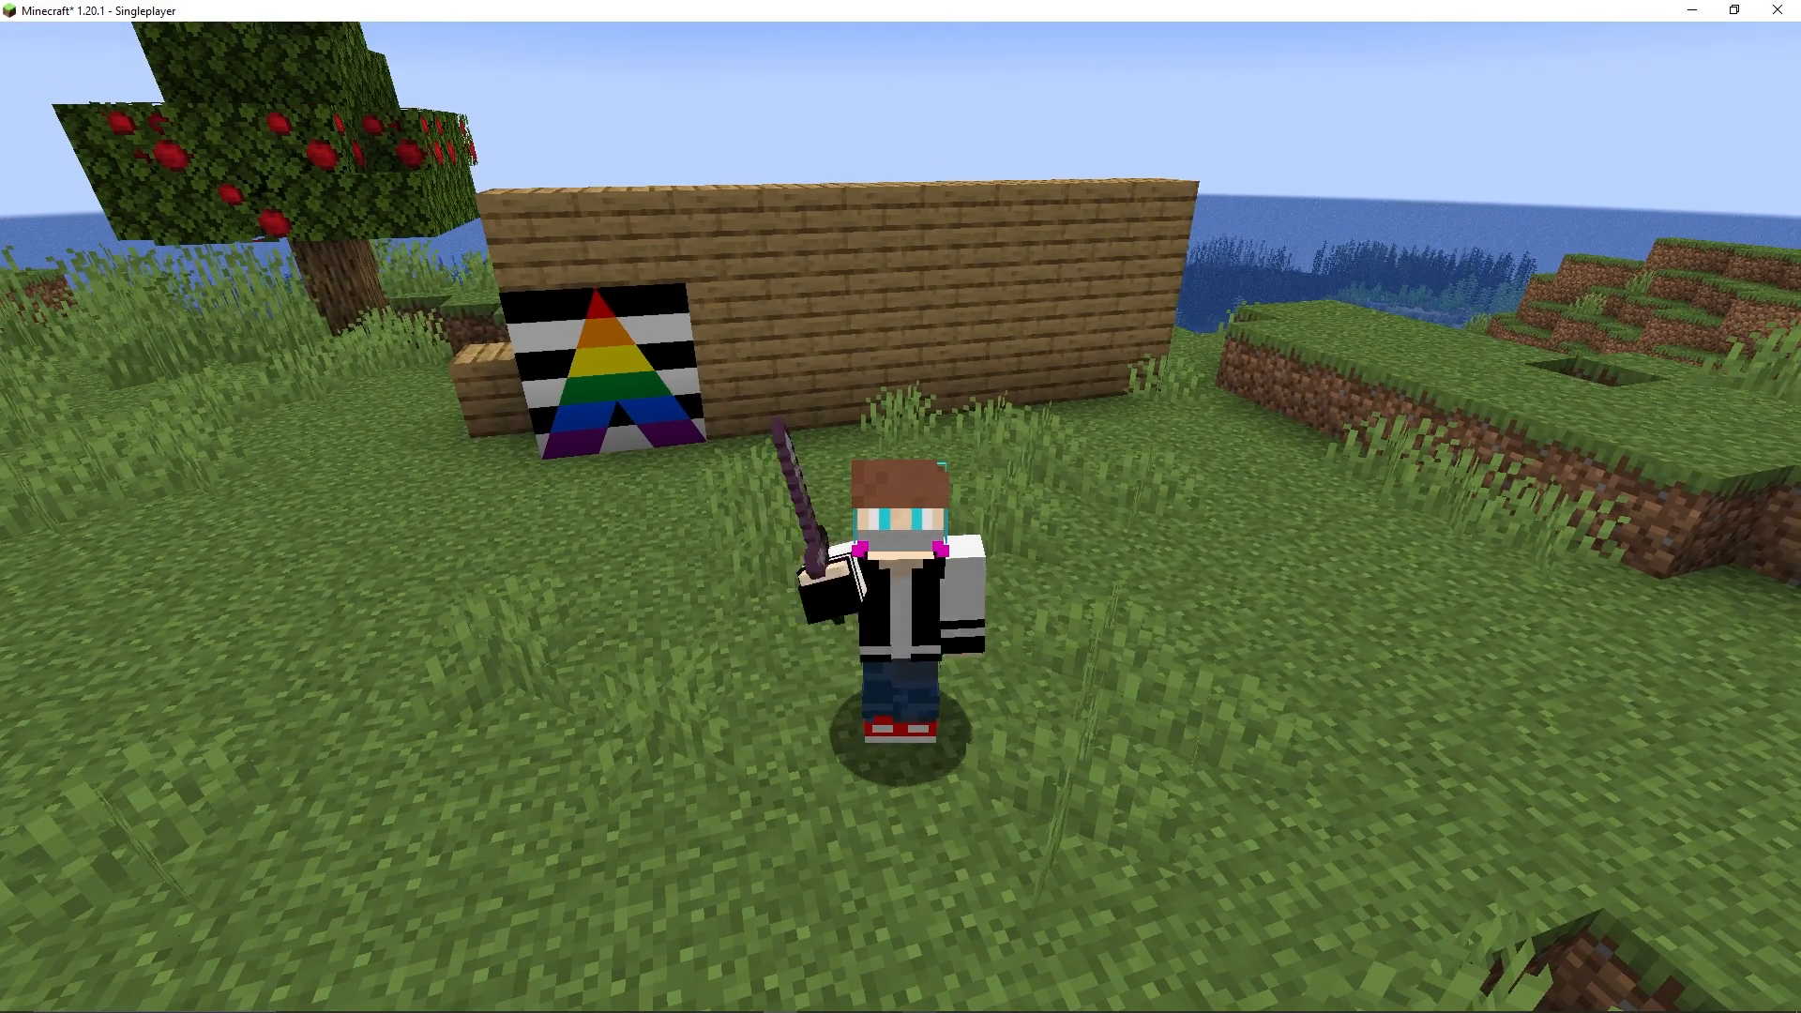
Return to sample_sword.properties in VS Code and add nbt.display.Name = iregex:(Sample Sword) as the fourth line.
key("alt+Tab")
key("Tab")
key("Tab")
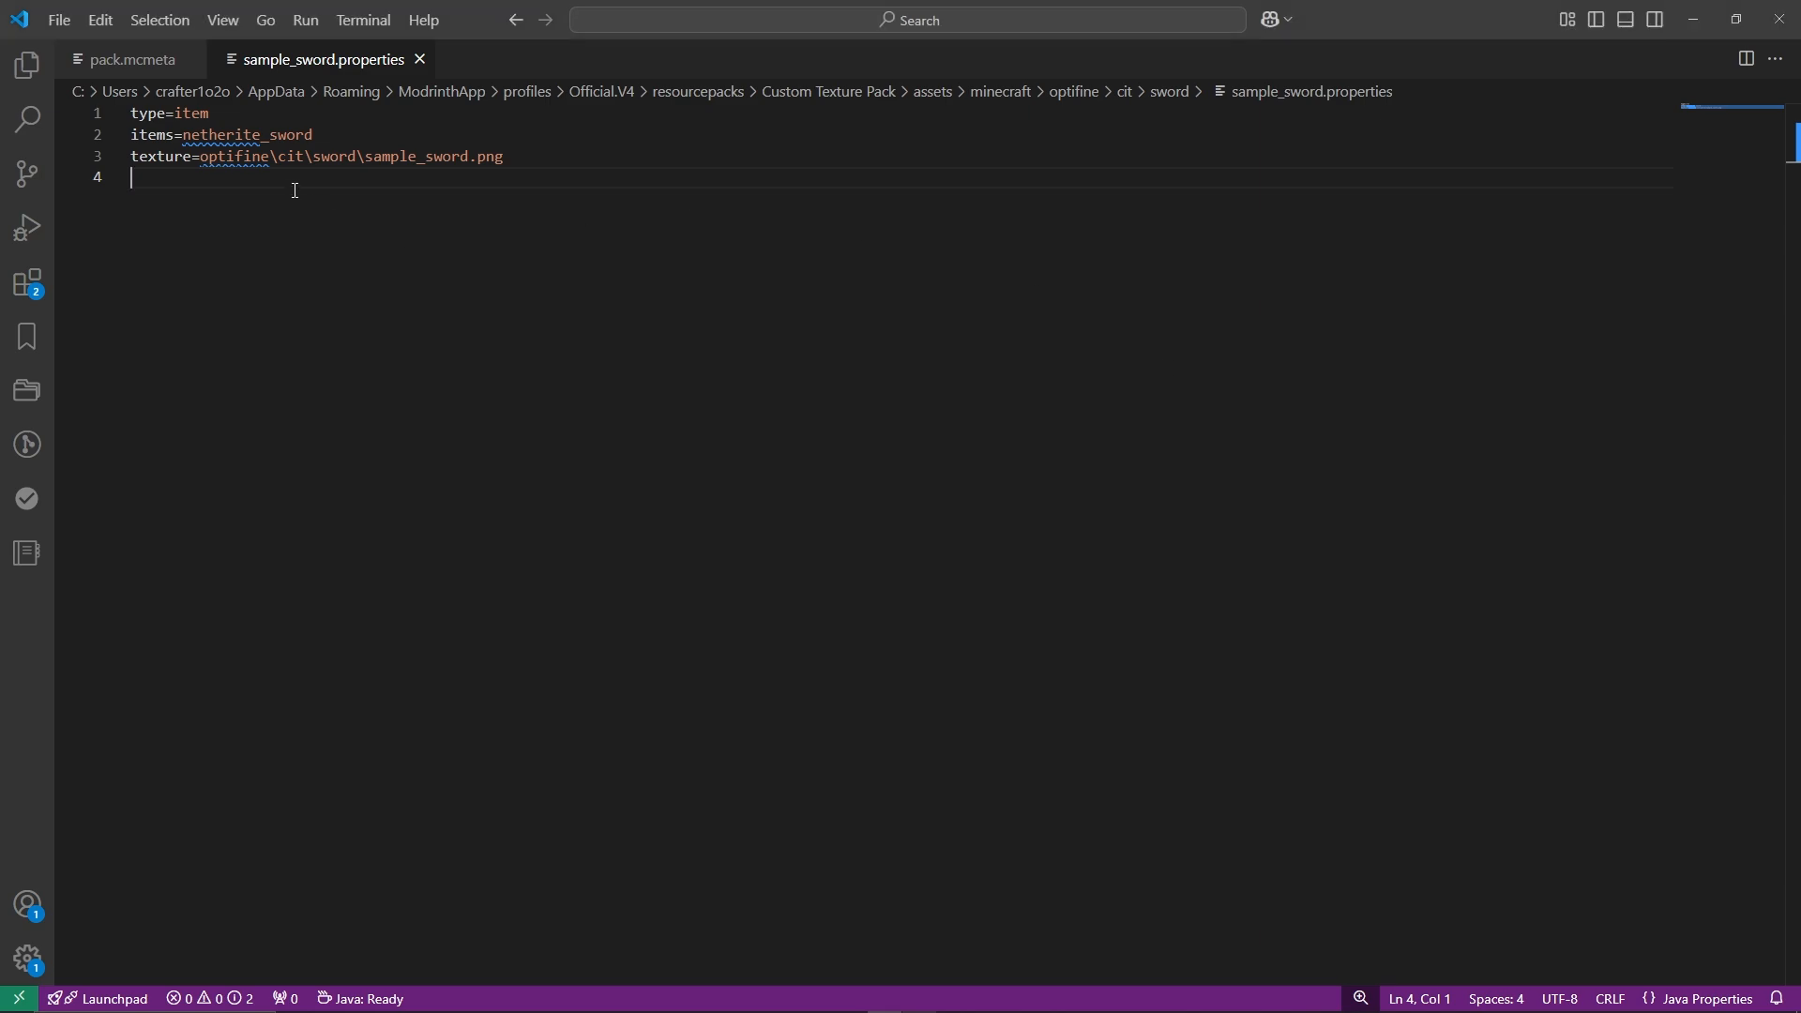
type("nbt.display.Name = iregex:(Sample Sword")
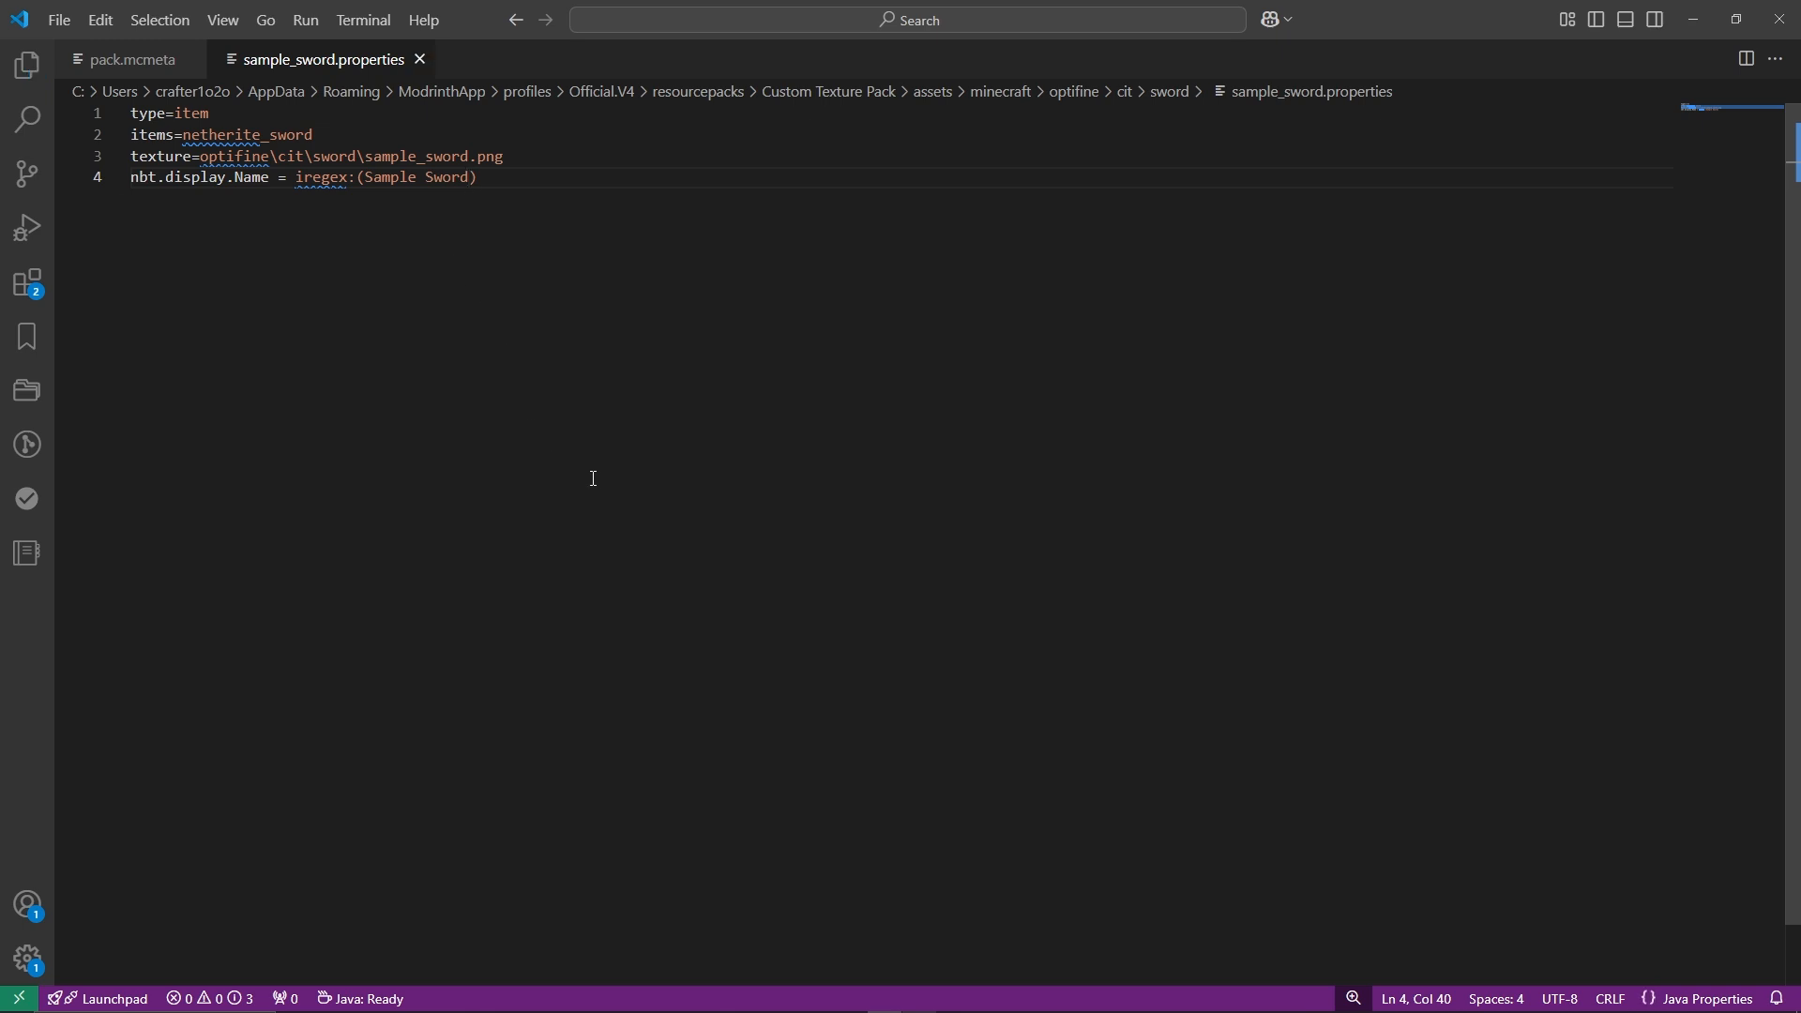
Switch to Minecraft, search the creative inventory for anvil, and put an anvil in the hotbar slot beside the sword.
key("alt+Tab")
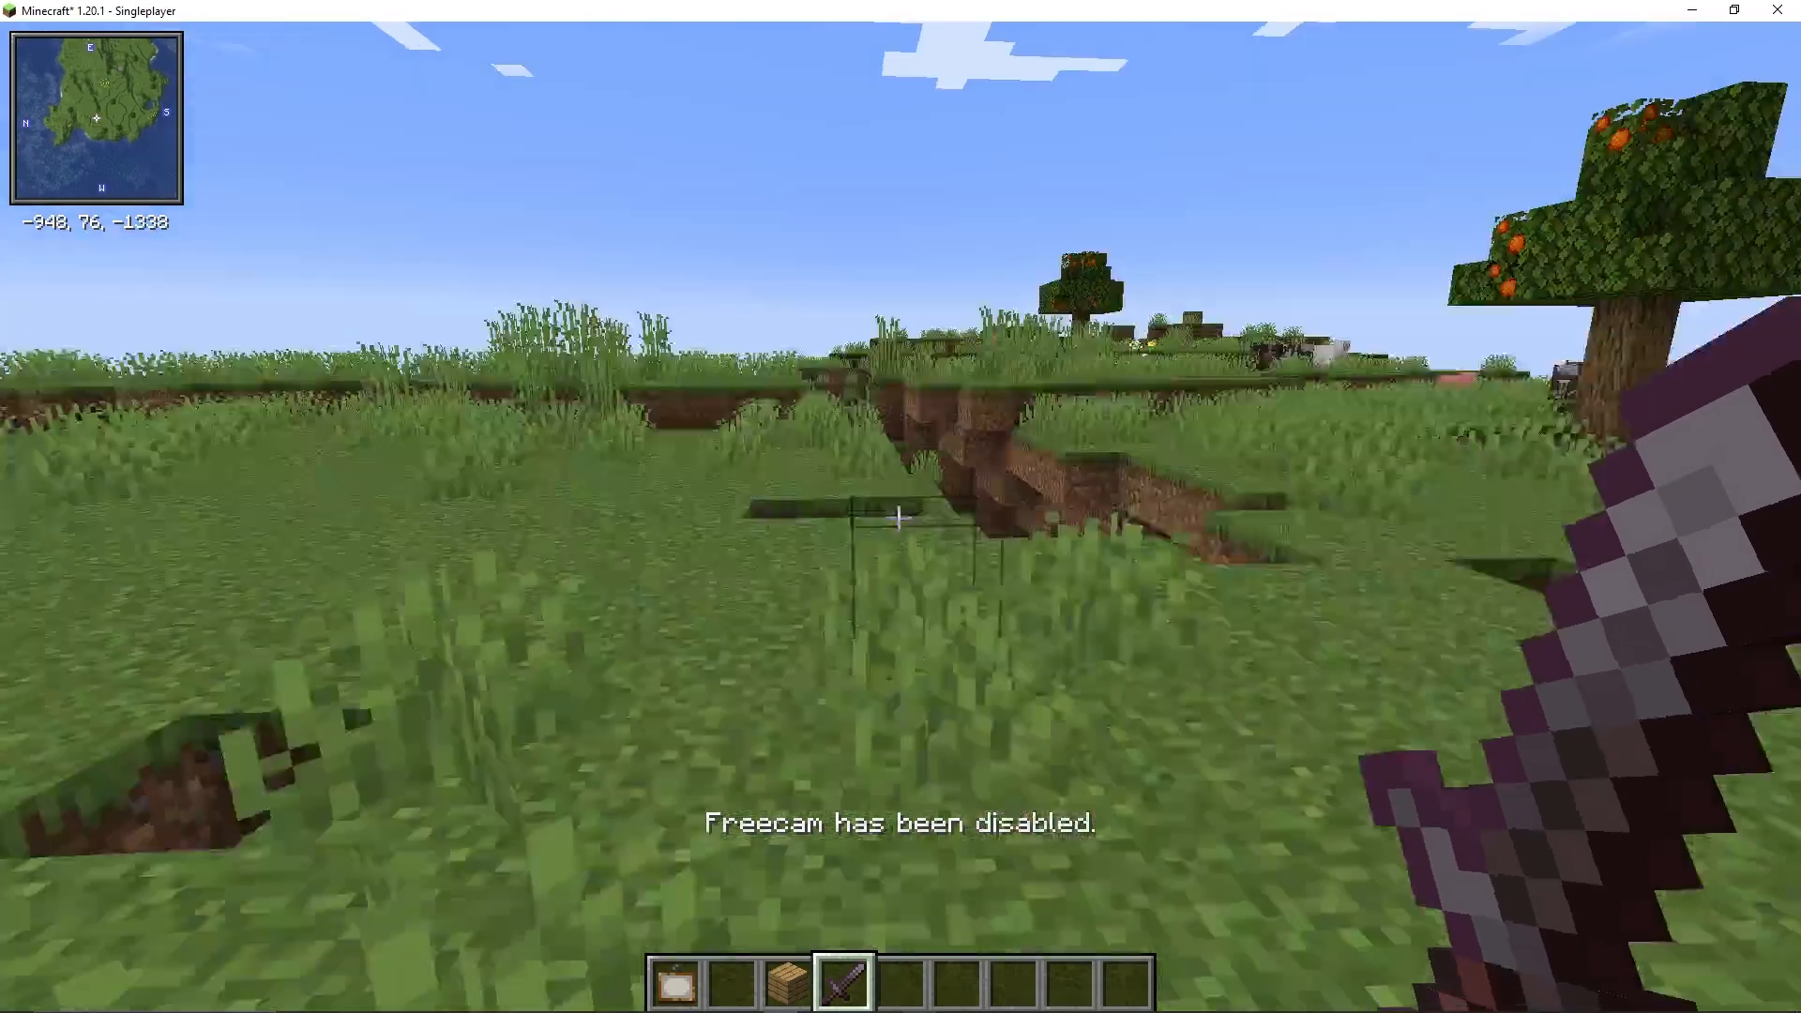
type("e")
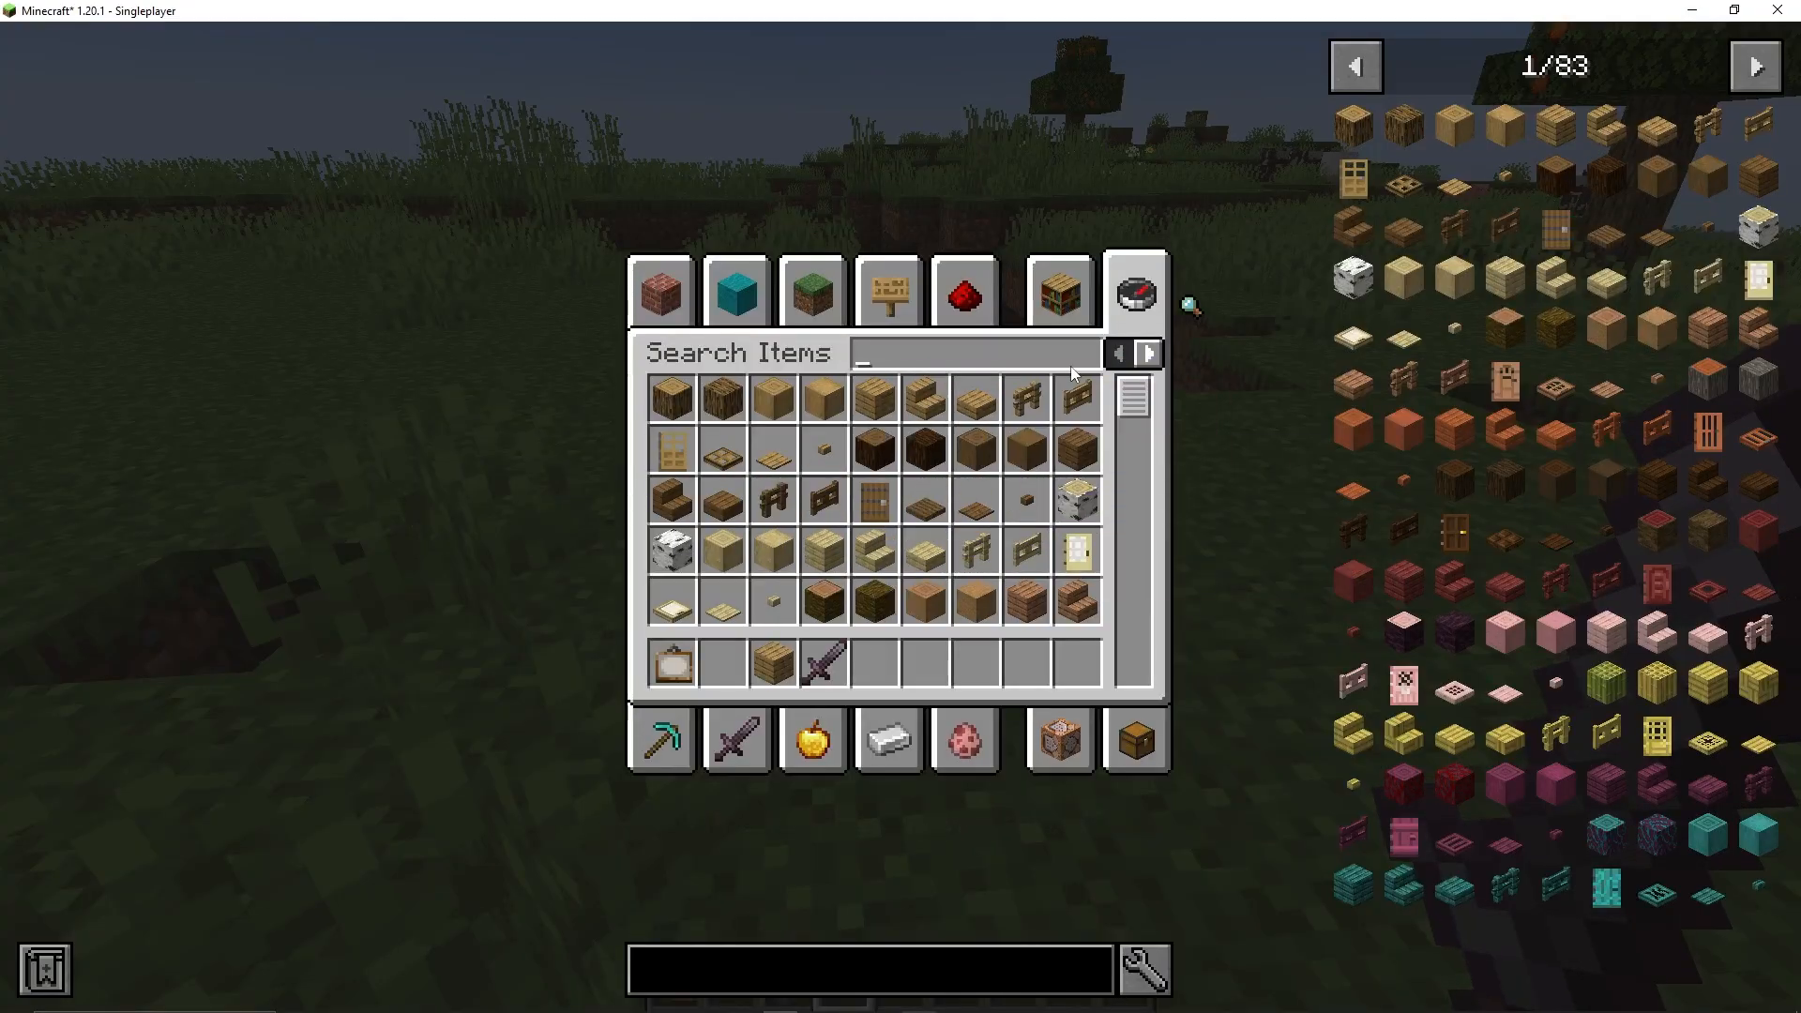
type("anvil")
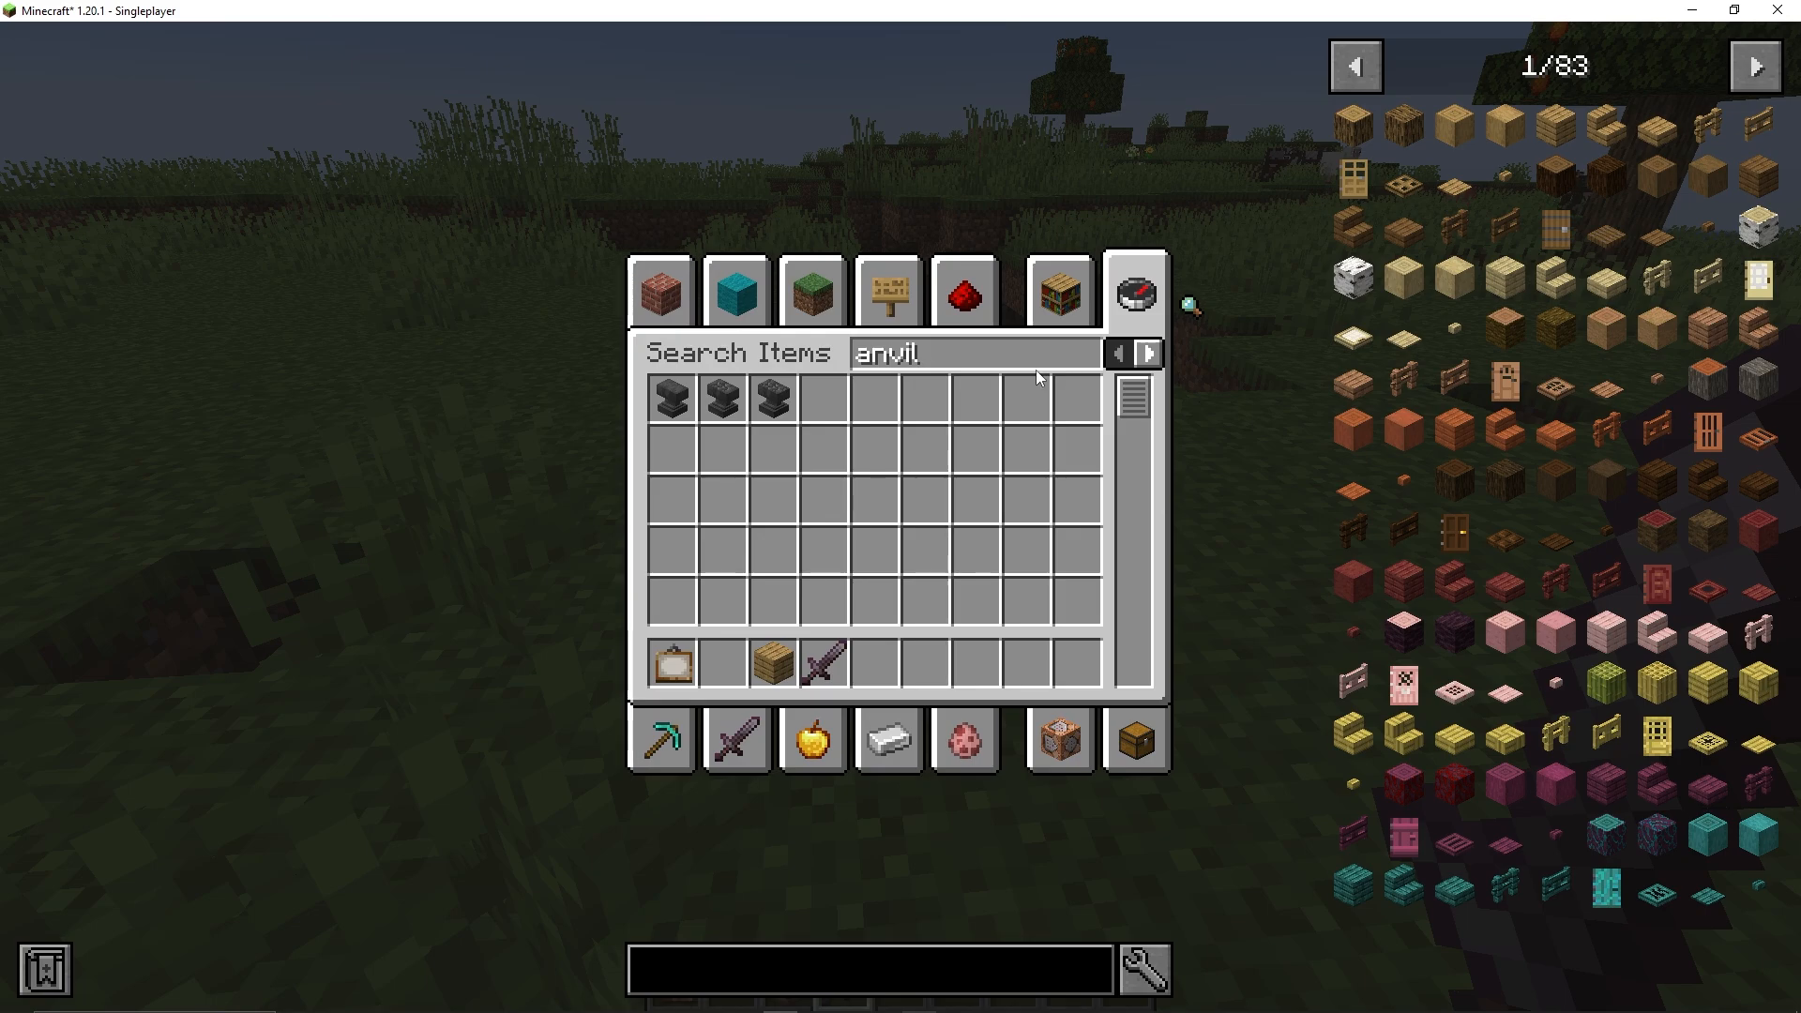
key("ctrl+a")
left_click(874, 657)
left_click(1148, 354)
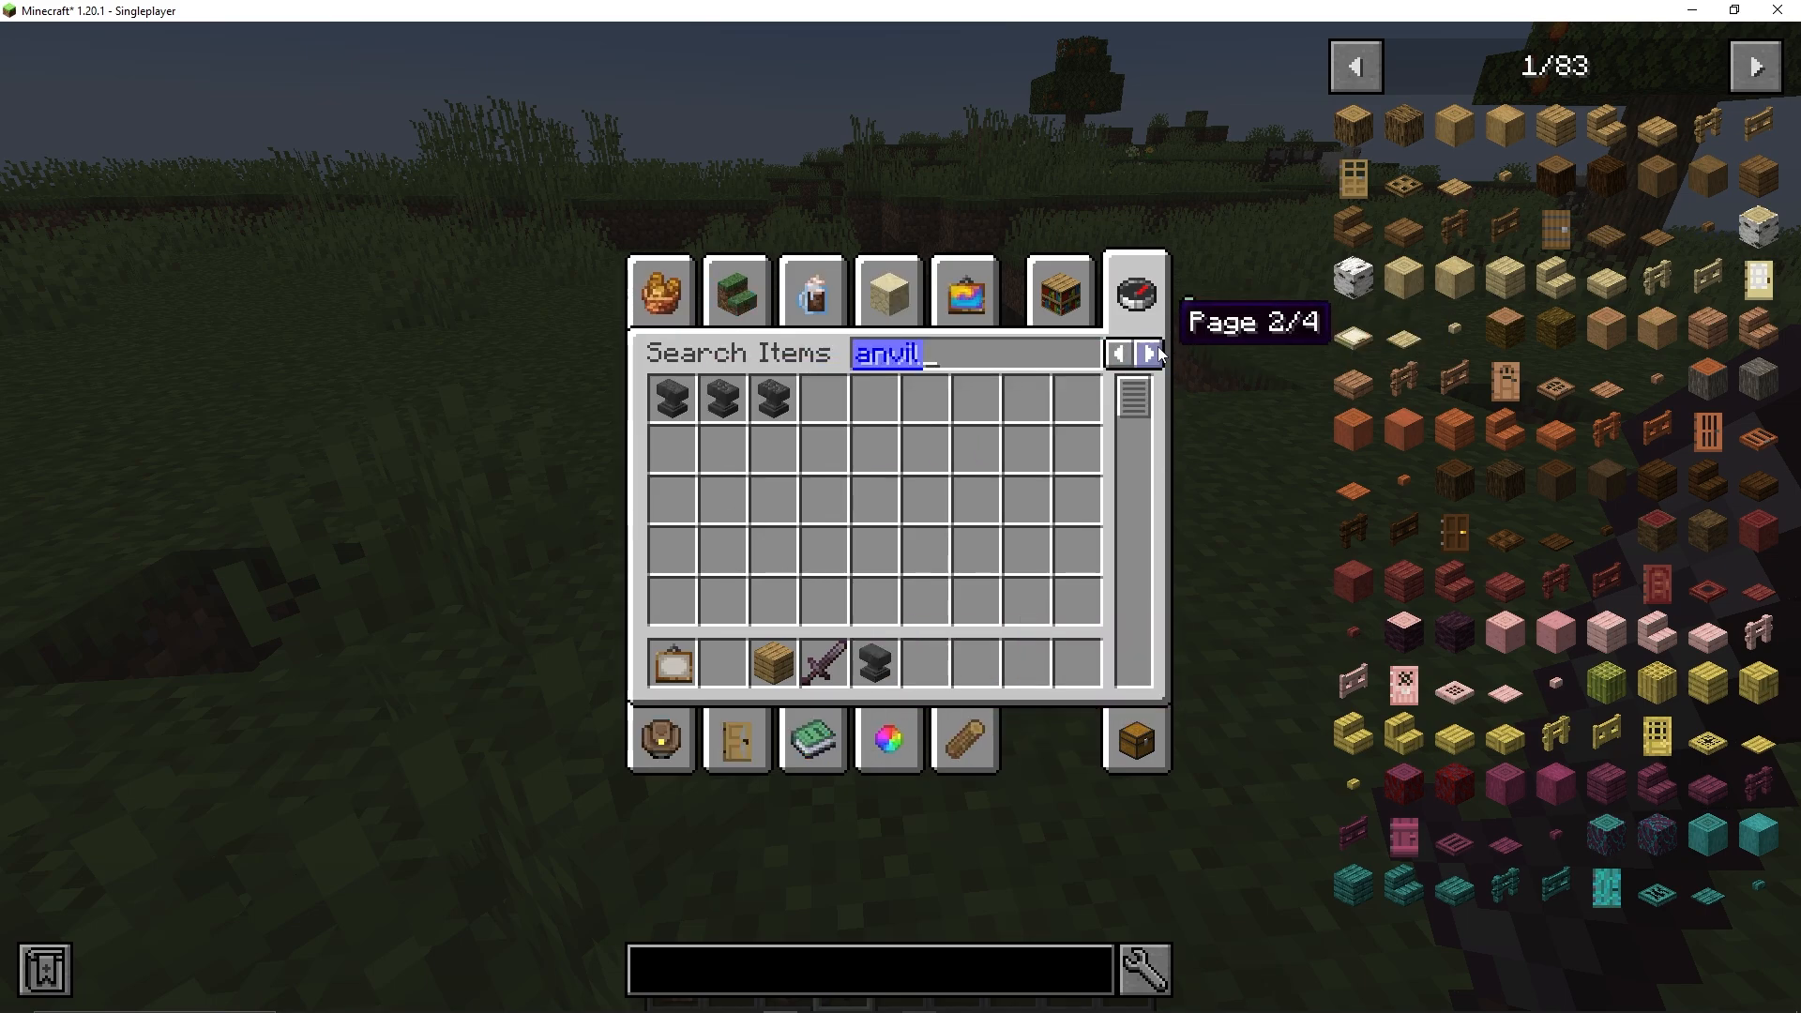
left_click(805, 763)
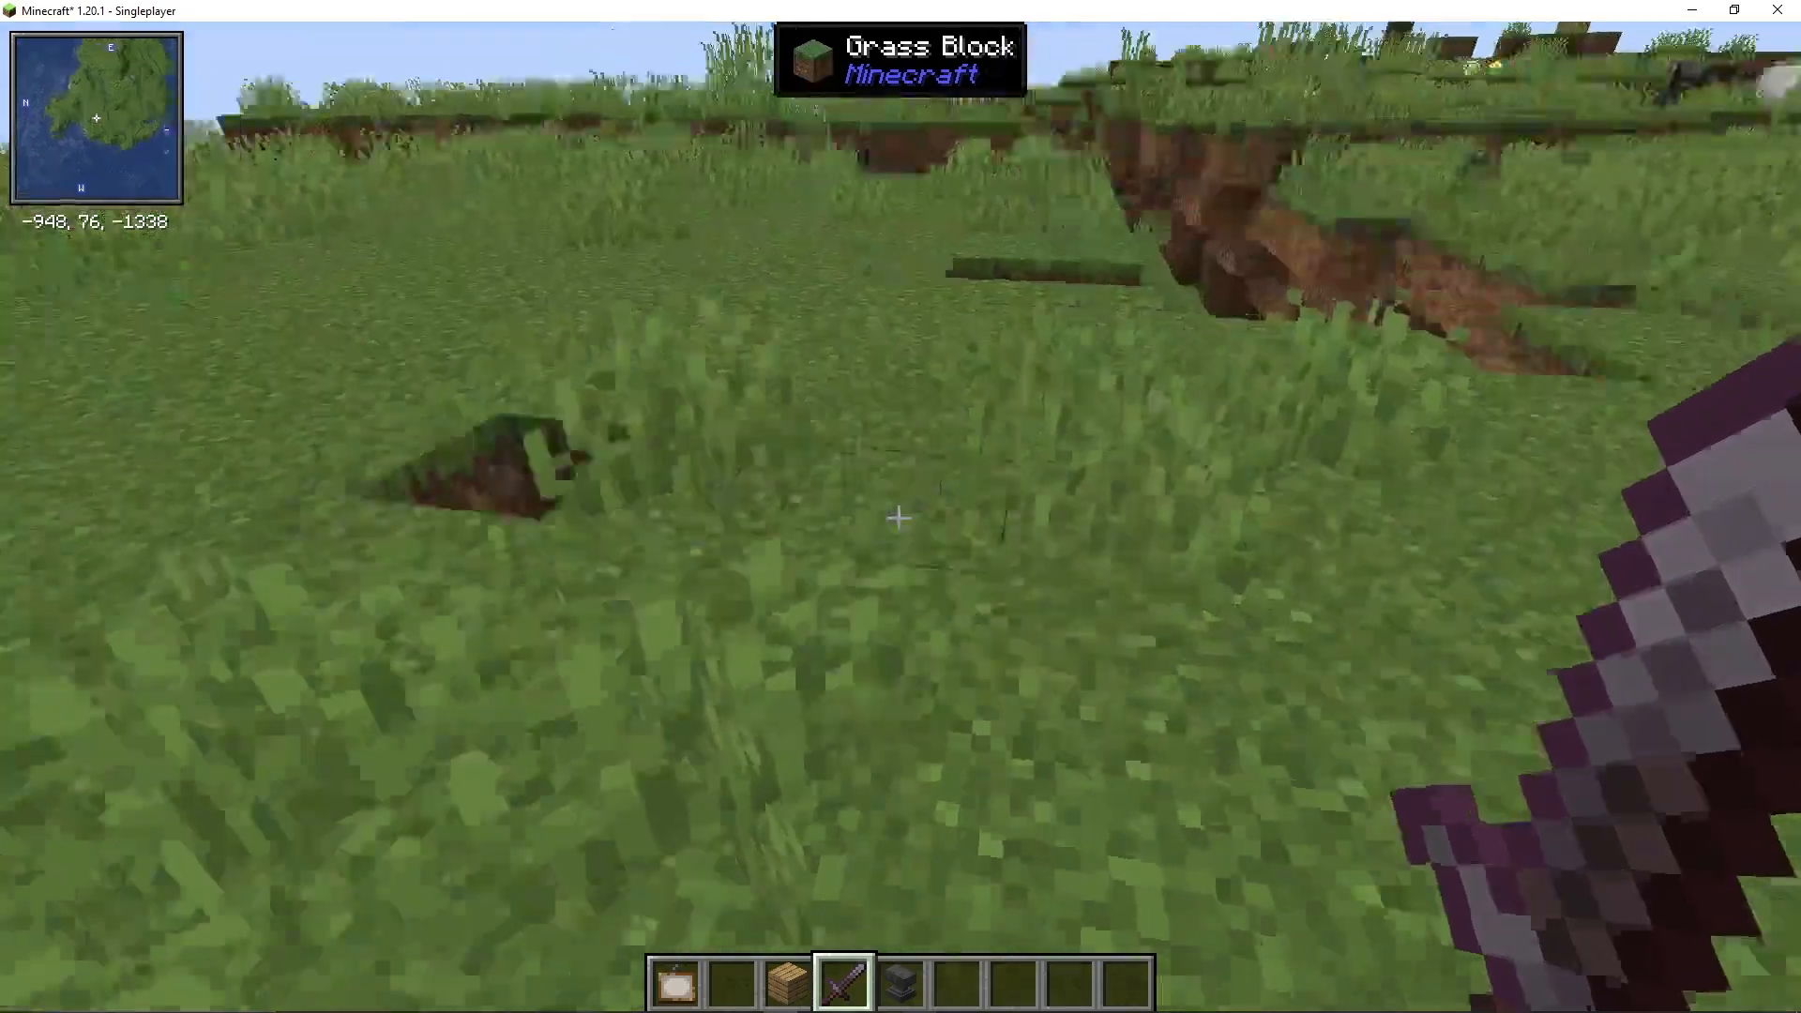
Place the anvil on the grass near the wooden wall and open its repair and naming window.
key("w")
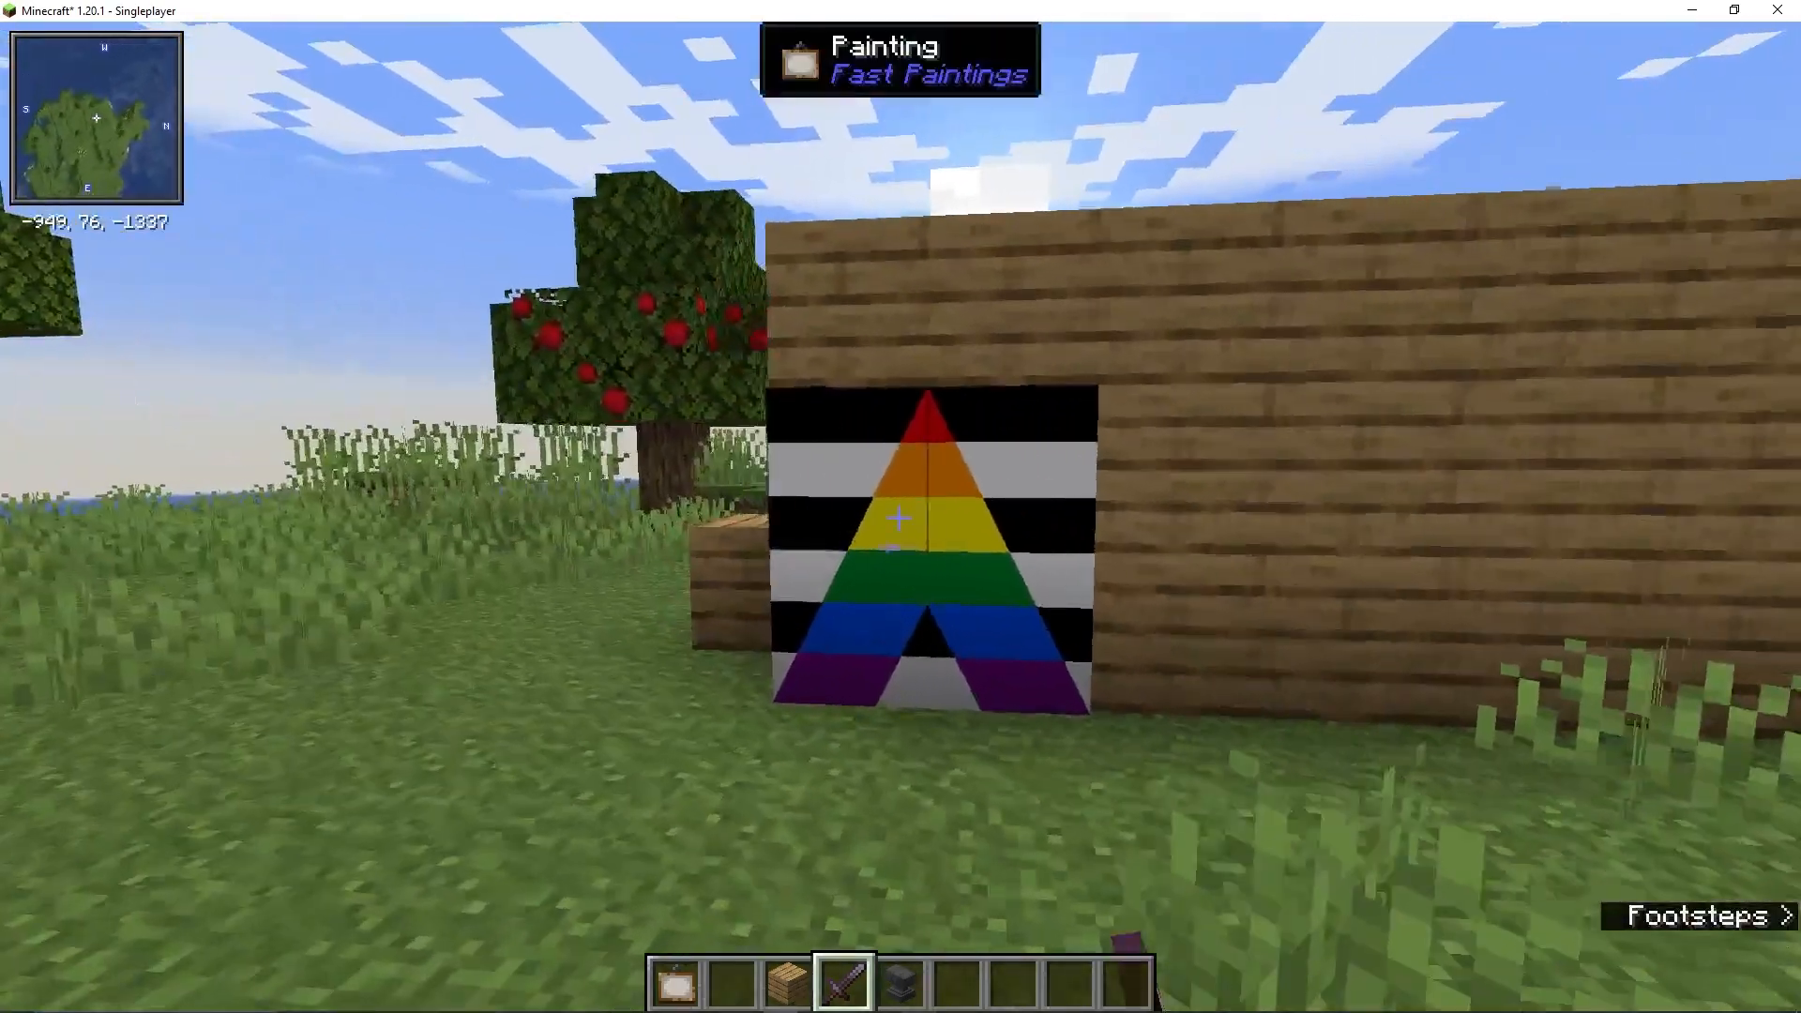
key("7")
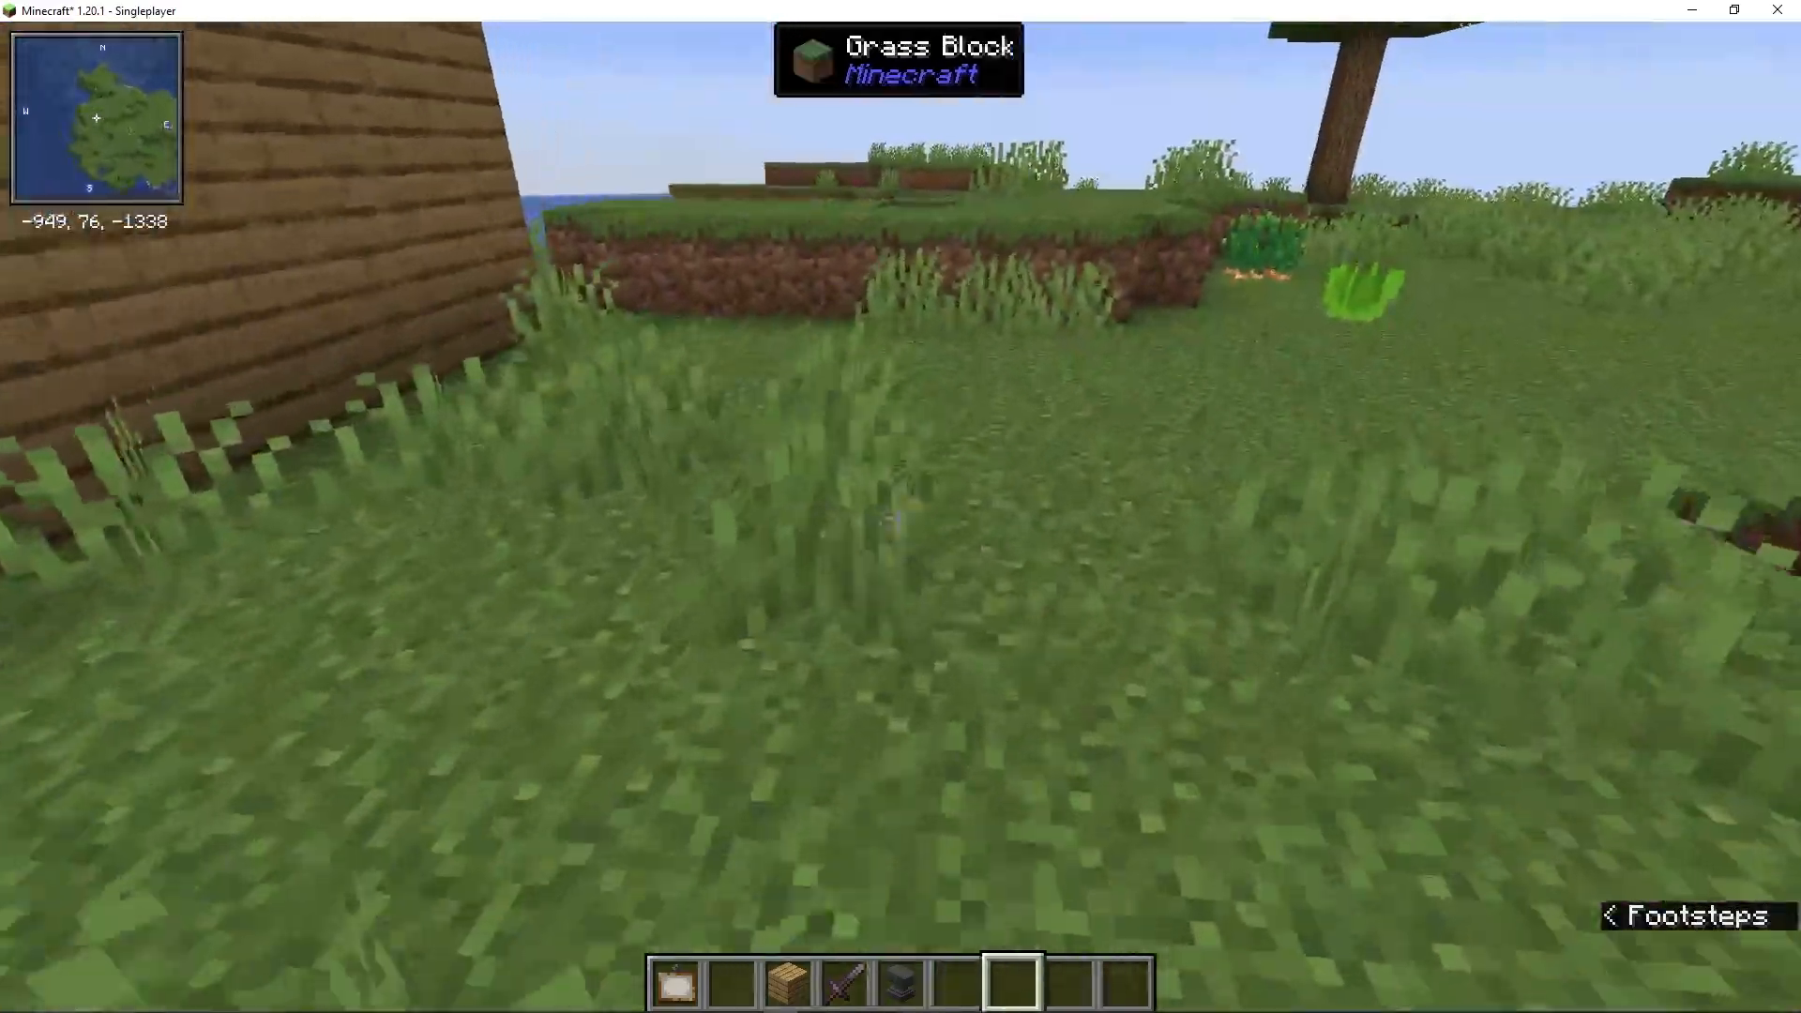
key("w")
scroll(901, 506, "up", 3)
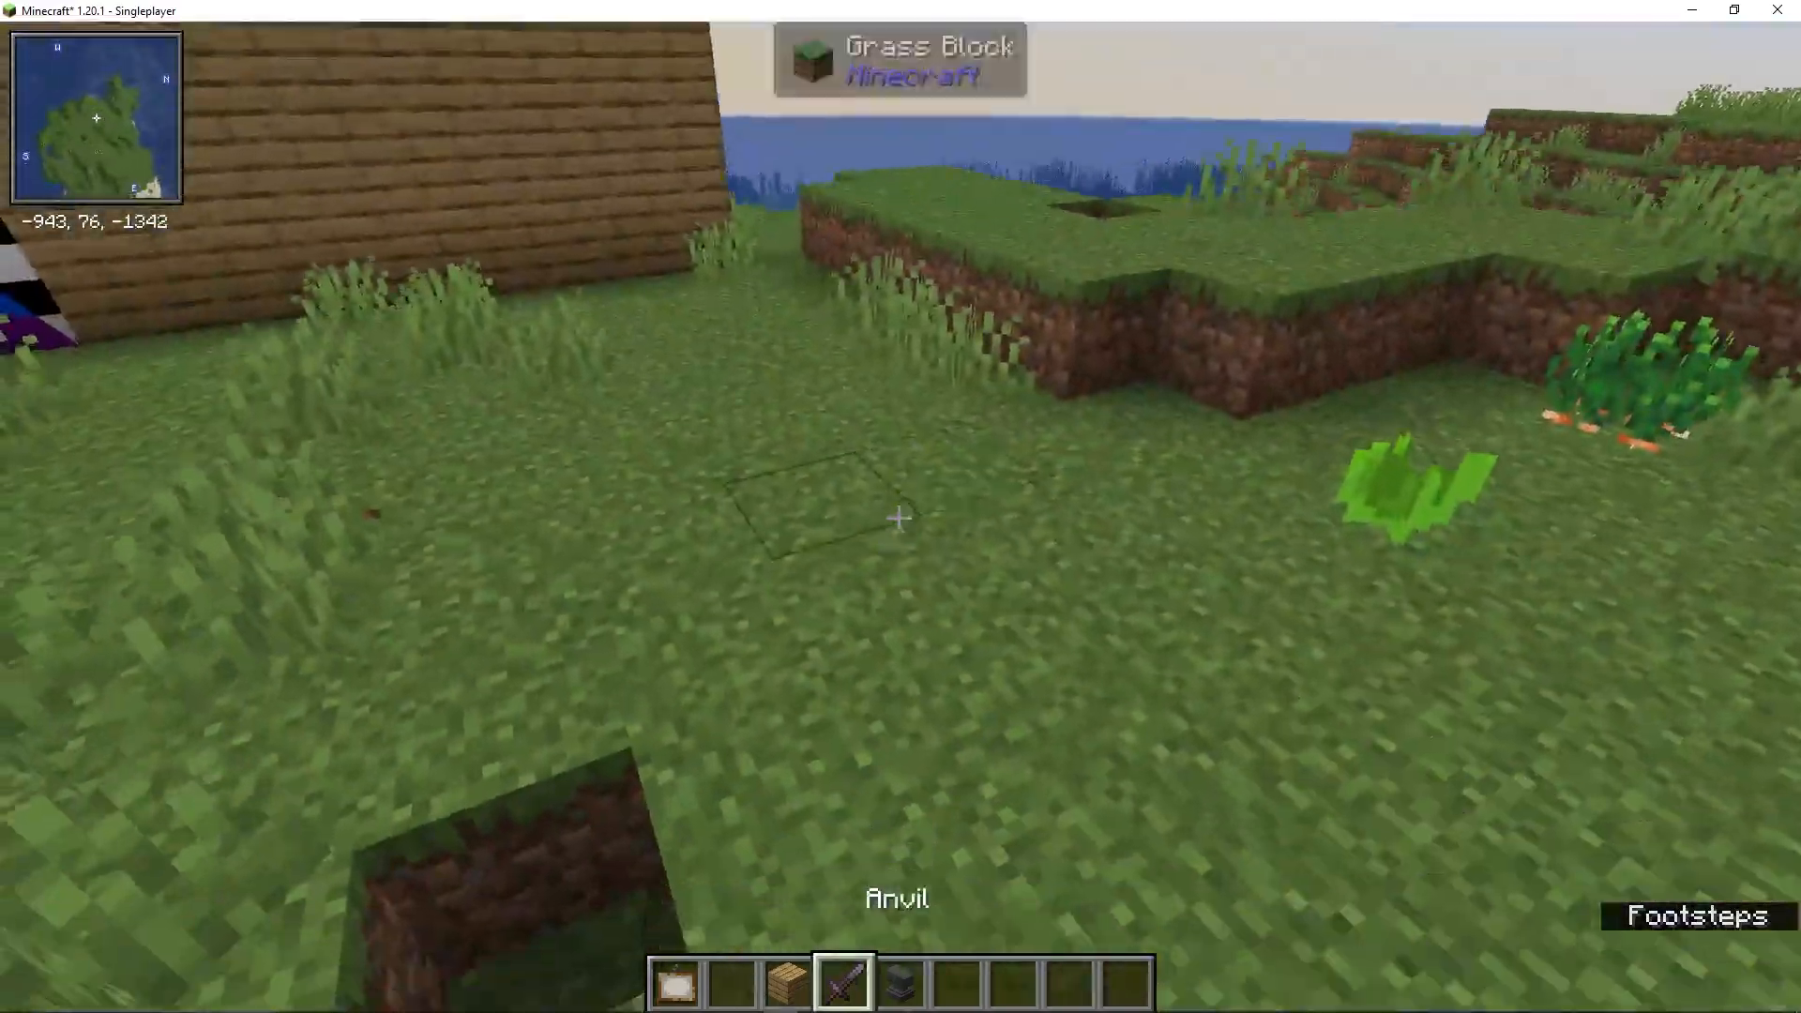
scroll(901, 506, "down", 1)
right_click(900, 507)
right_click(900, 506)
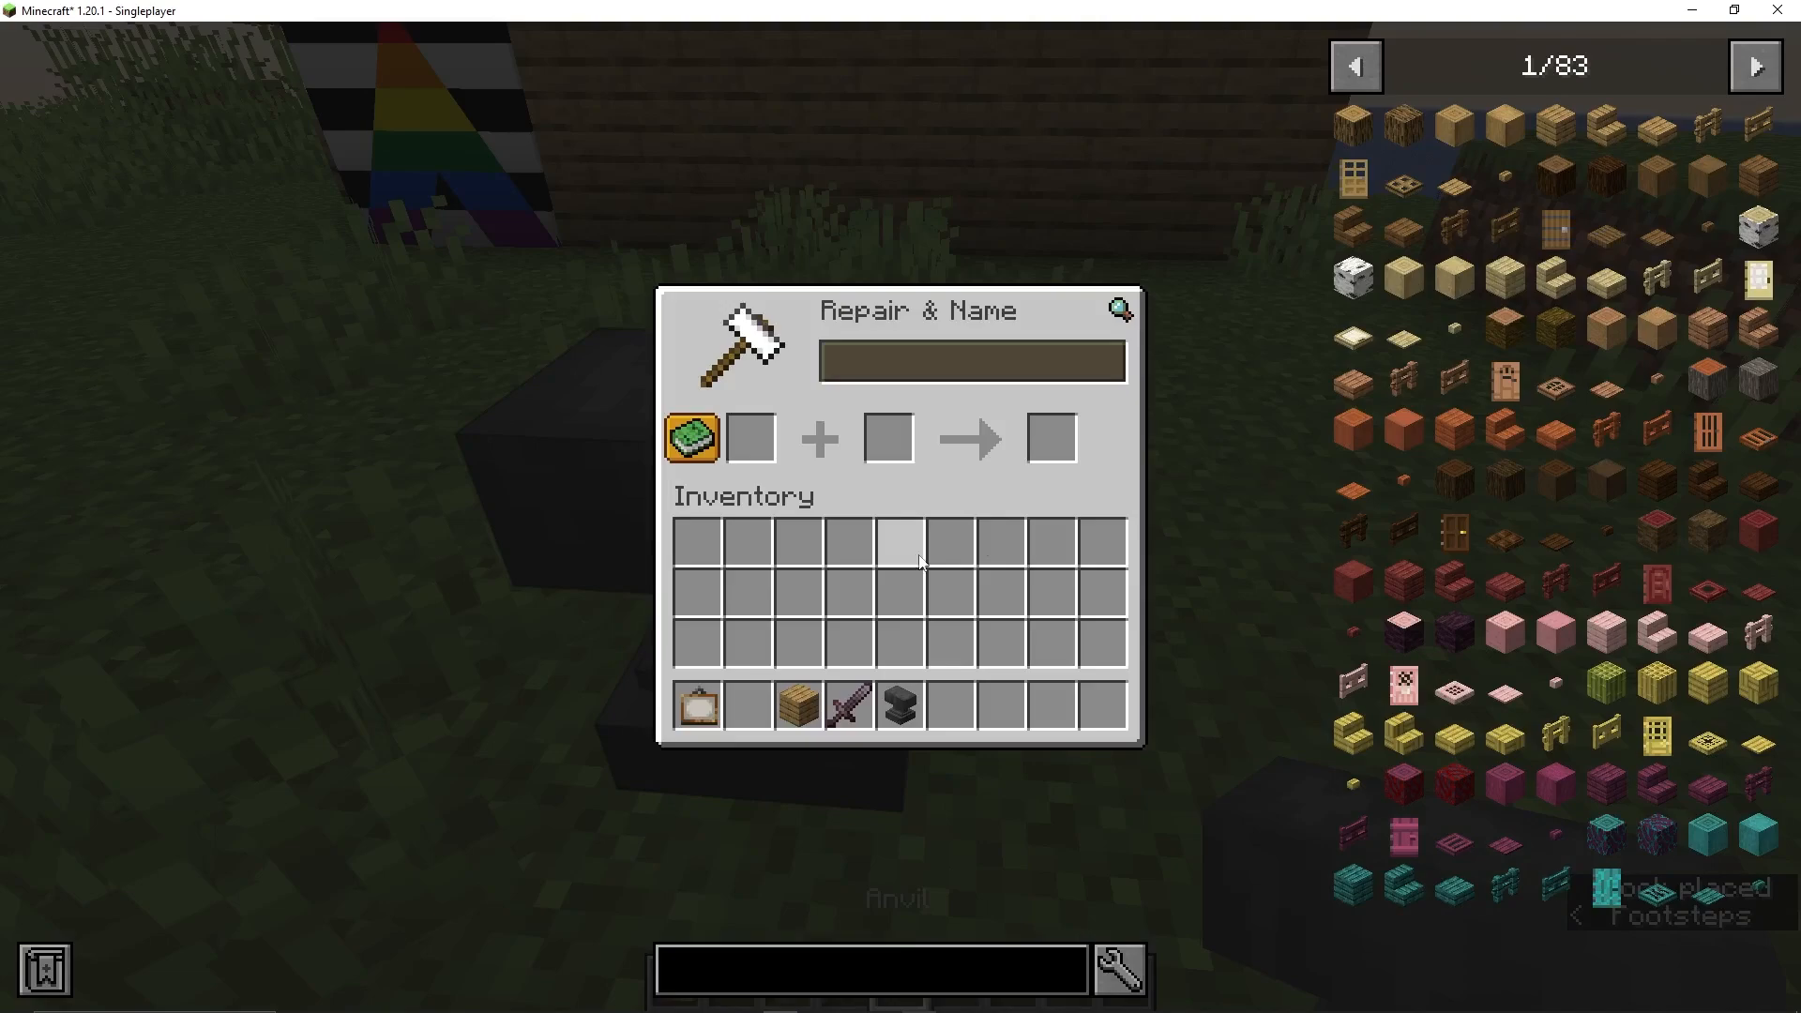
Rename the netherite sword to Sample Sword in the anvil and put it back in its hotbar slot.
left_click(849, 706, "shift")
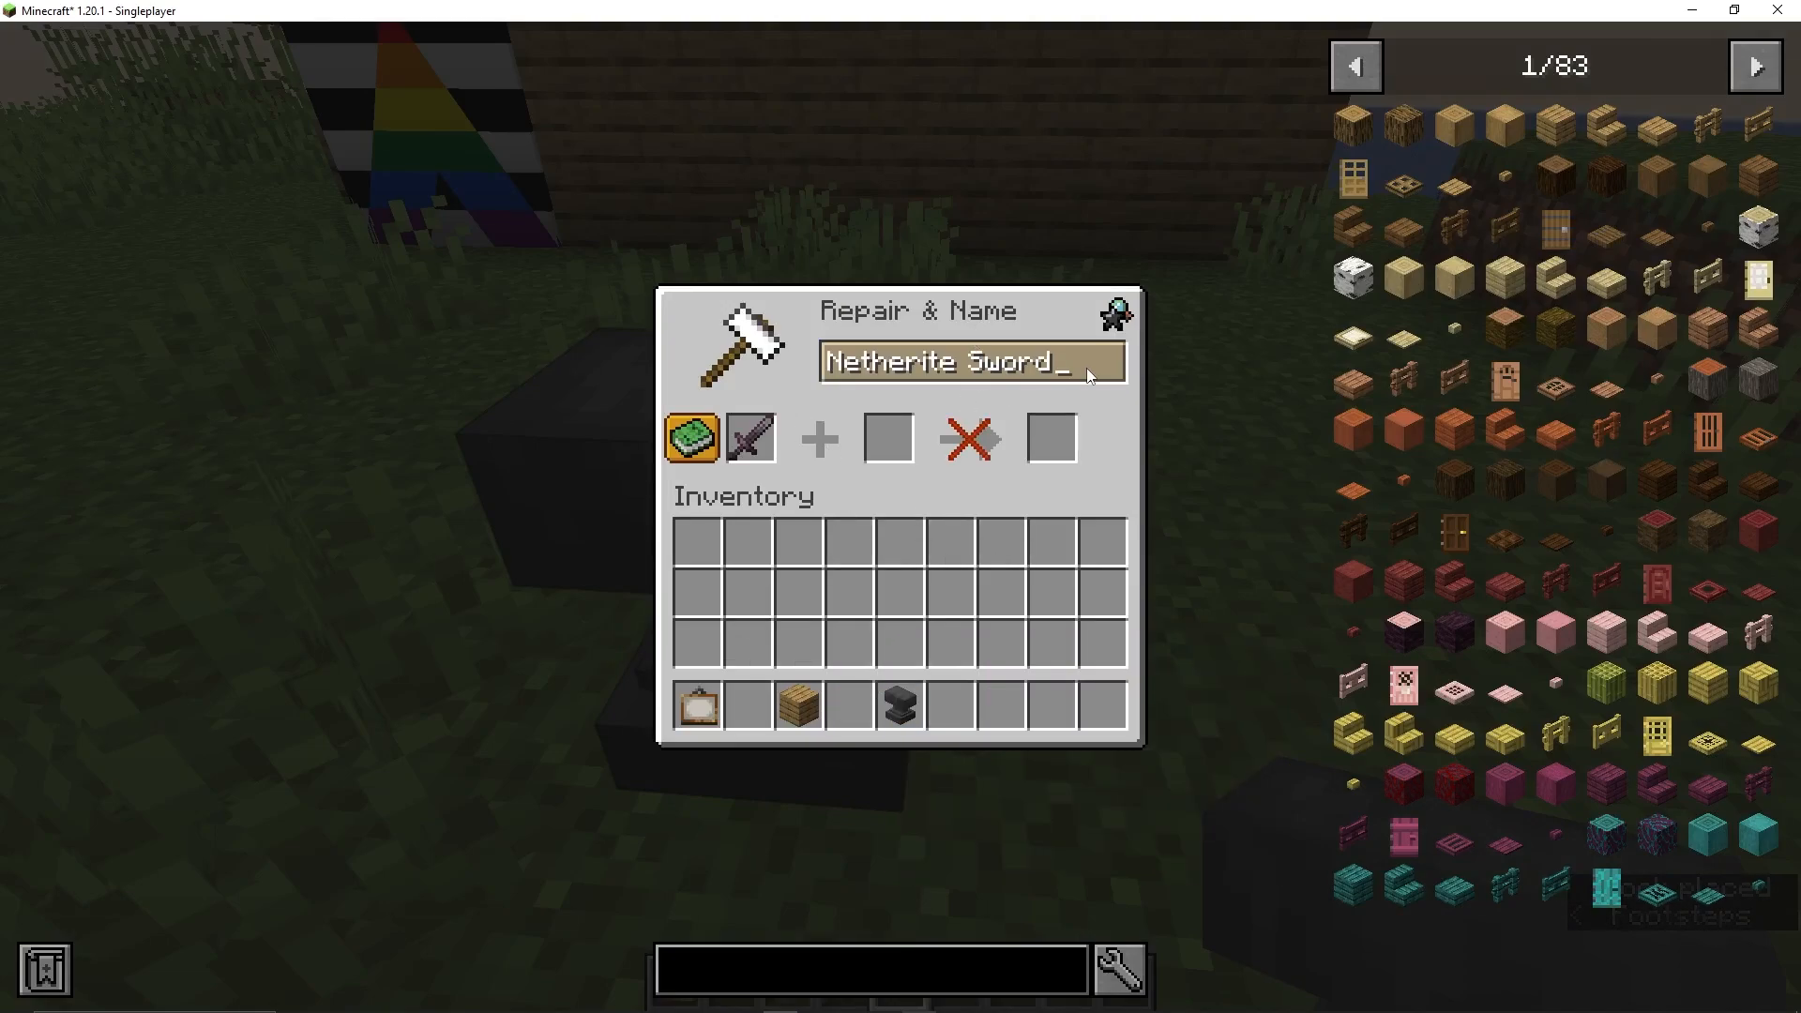
key("BackSpace")
key("BackSpace")
key("BackSpace")
key("BackSpace")
key("BackSpace")
key("BackSpace")
key("BackSpace")
key("BackSpace")
key("BackSpace")
key("BackSpace")
key("BackSpace")
key("BackSpace")
key("BackSpace")
key("BackSpace")
key("BackSpace")
type("Sample")
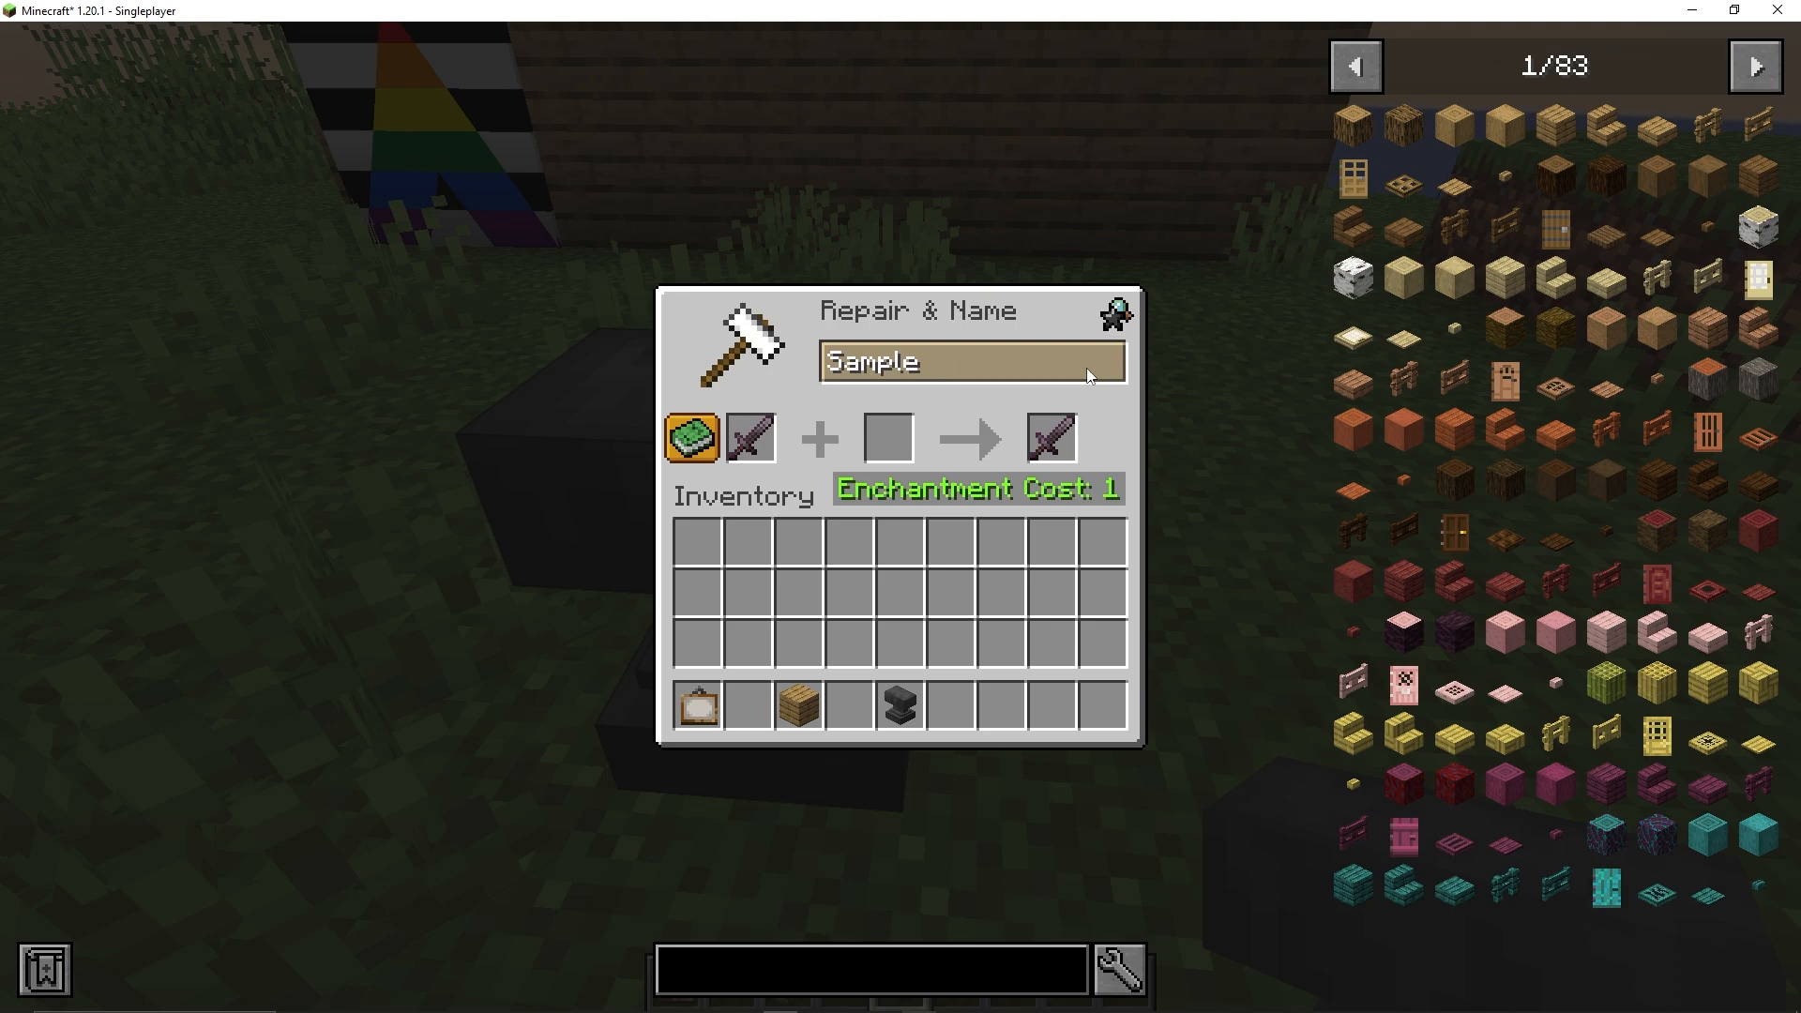
left_click(1052, 438)
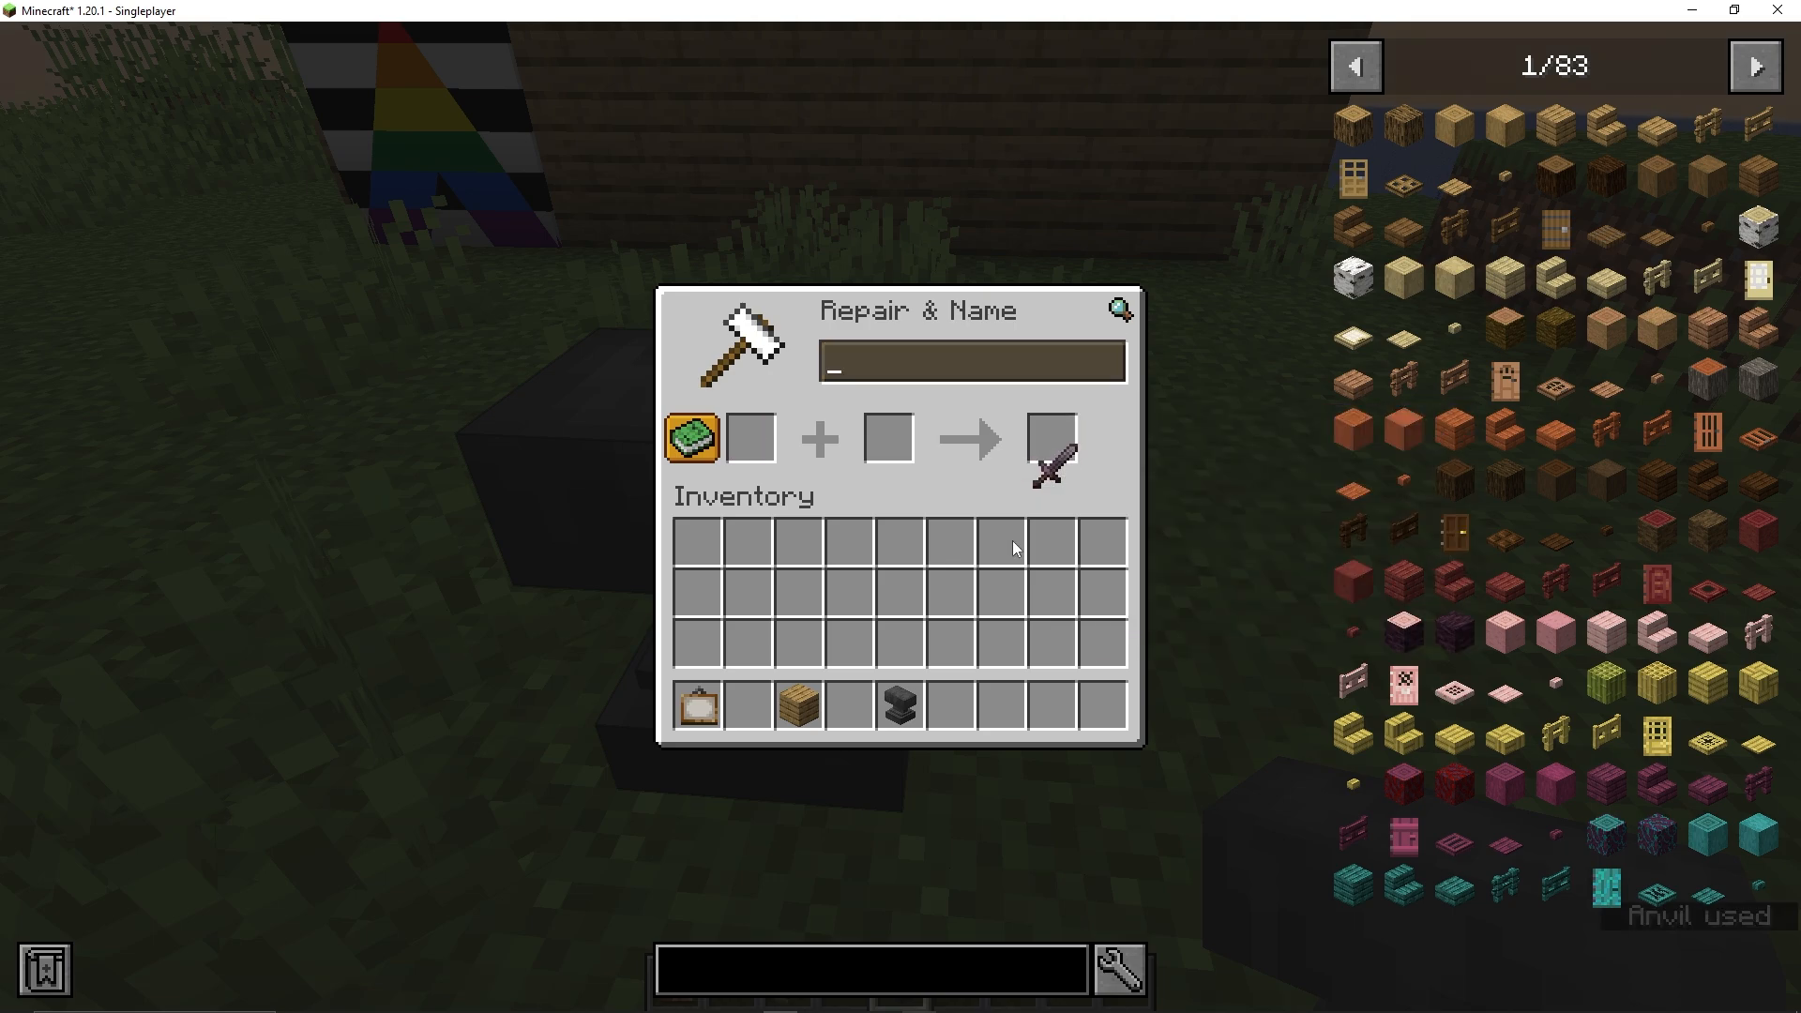
left_click(849, 706)
key("Escape")
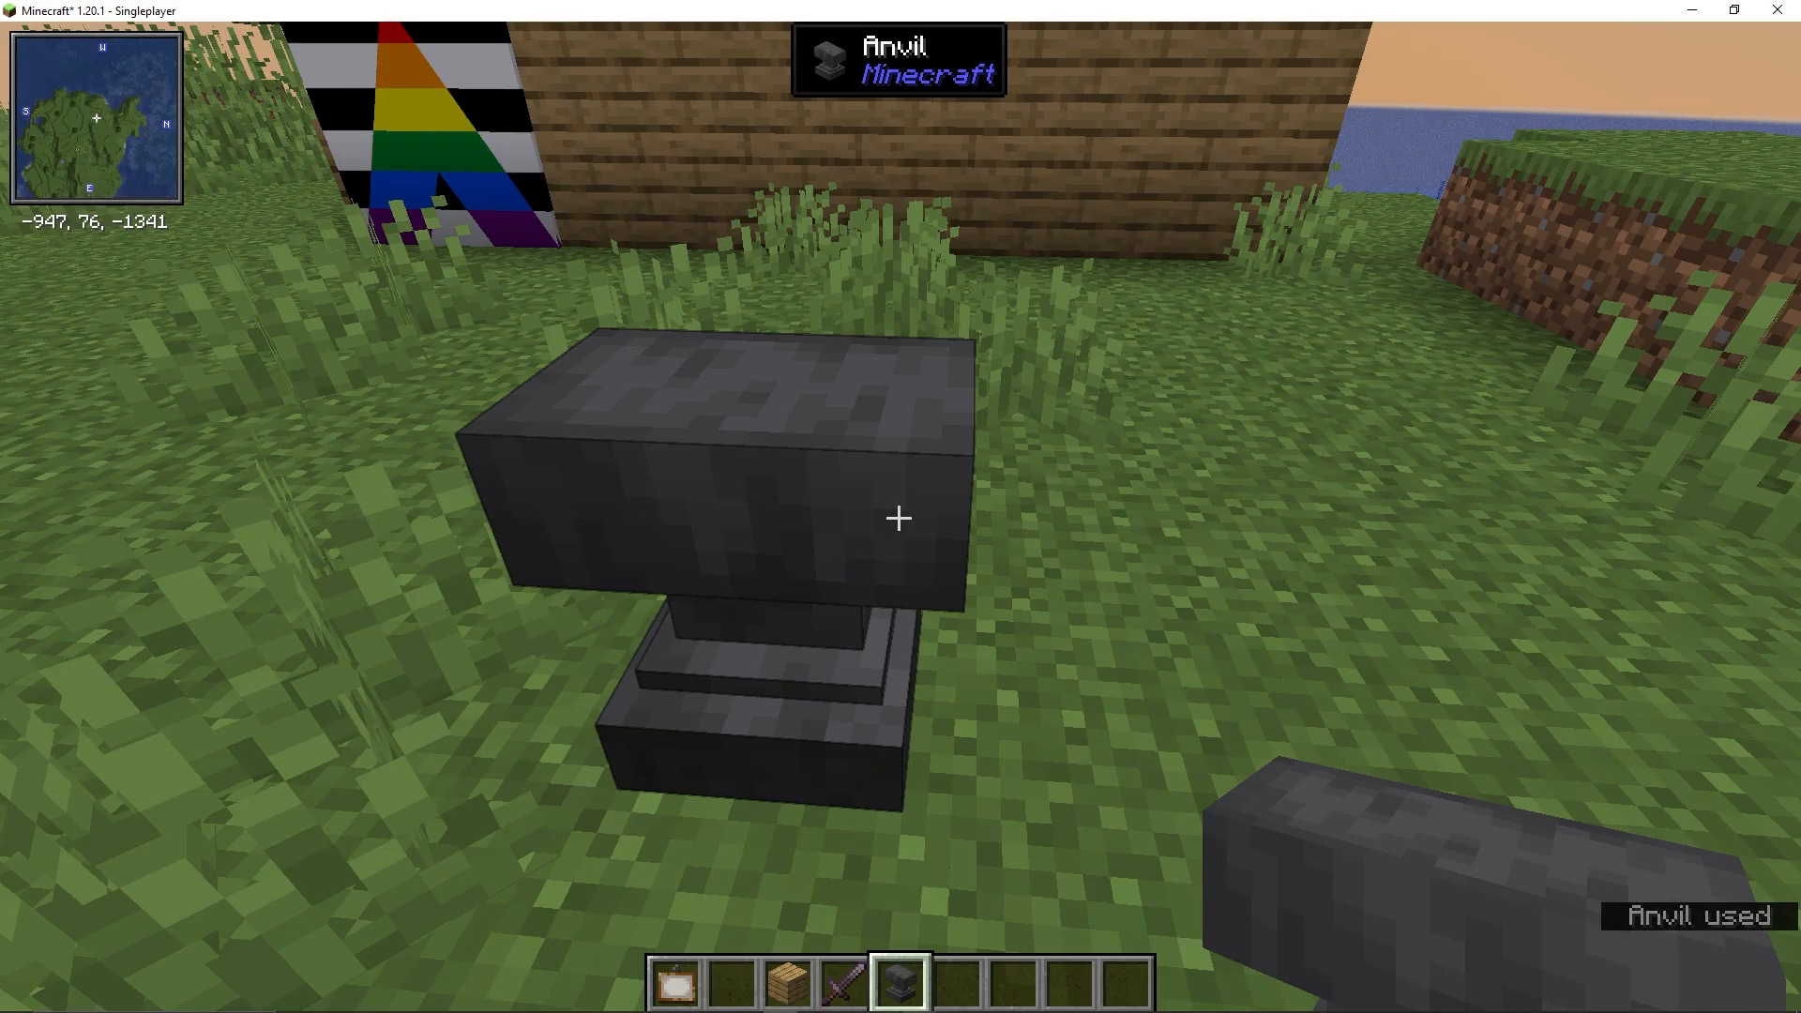
Equip the Sample Sword and check its texture in the player inventory and in hand.
key("4")
key("e")
left_click(1136, 741)
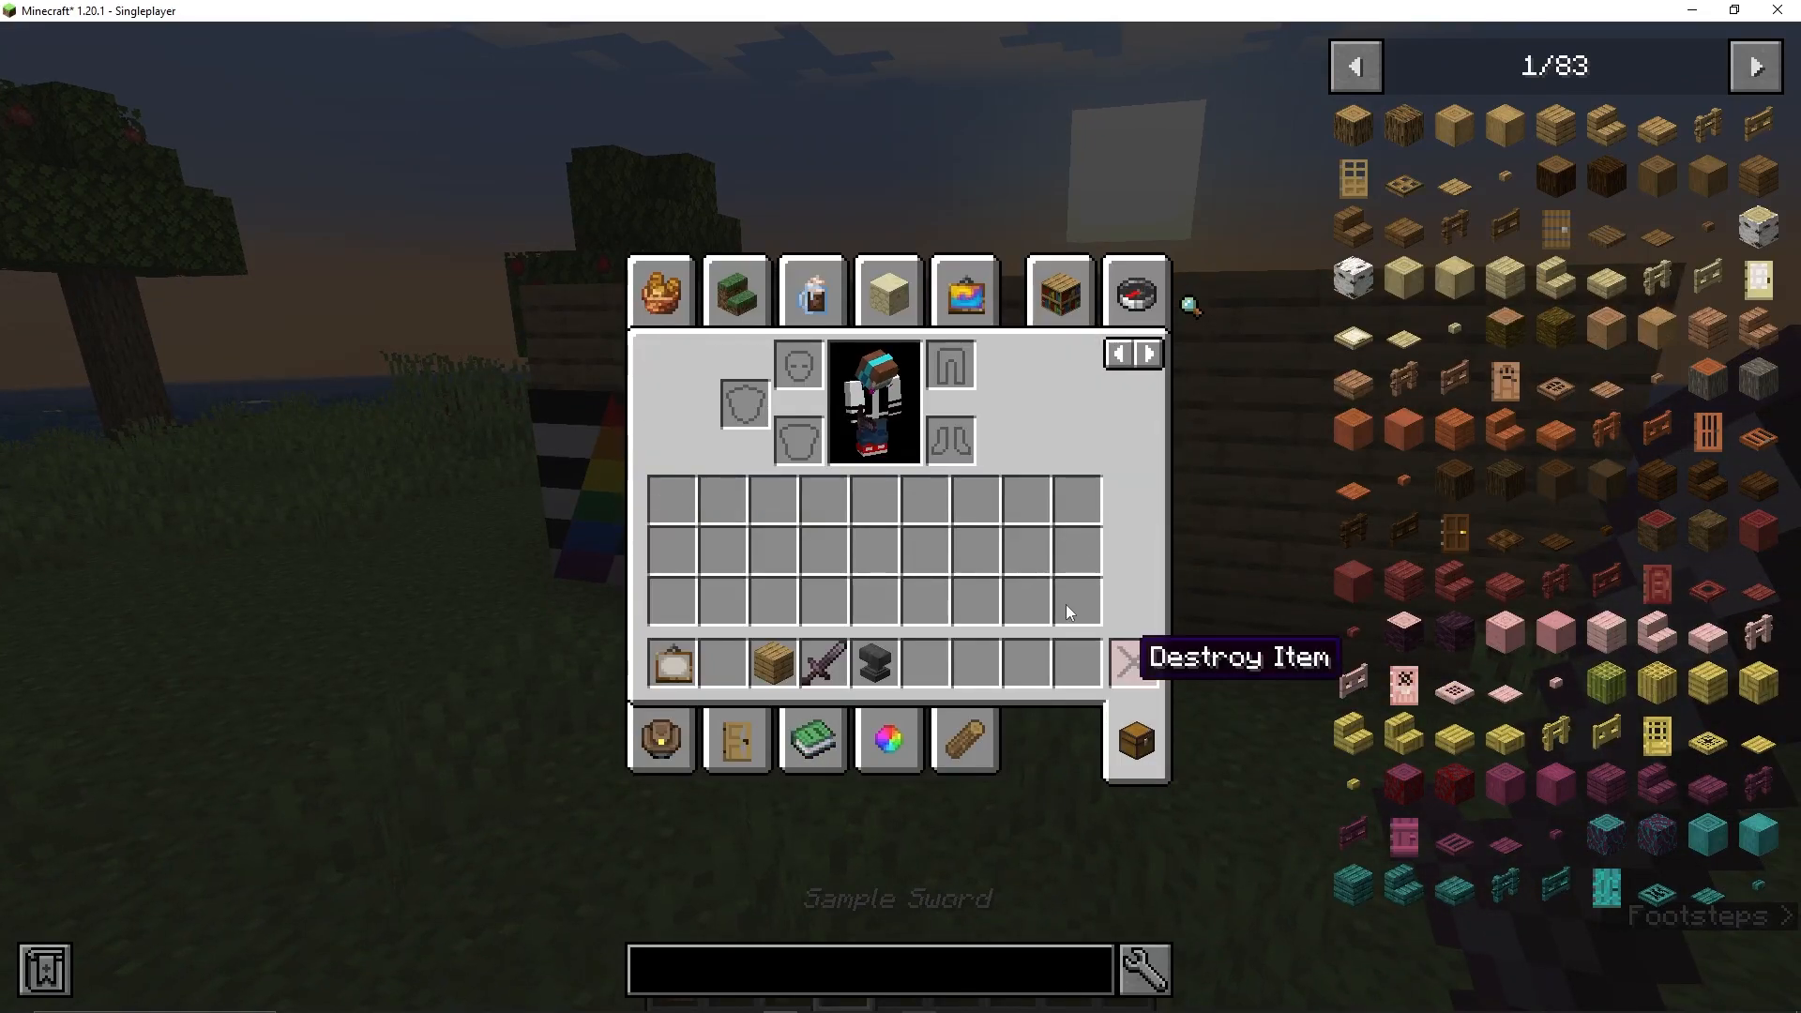
key("Escape")
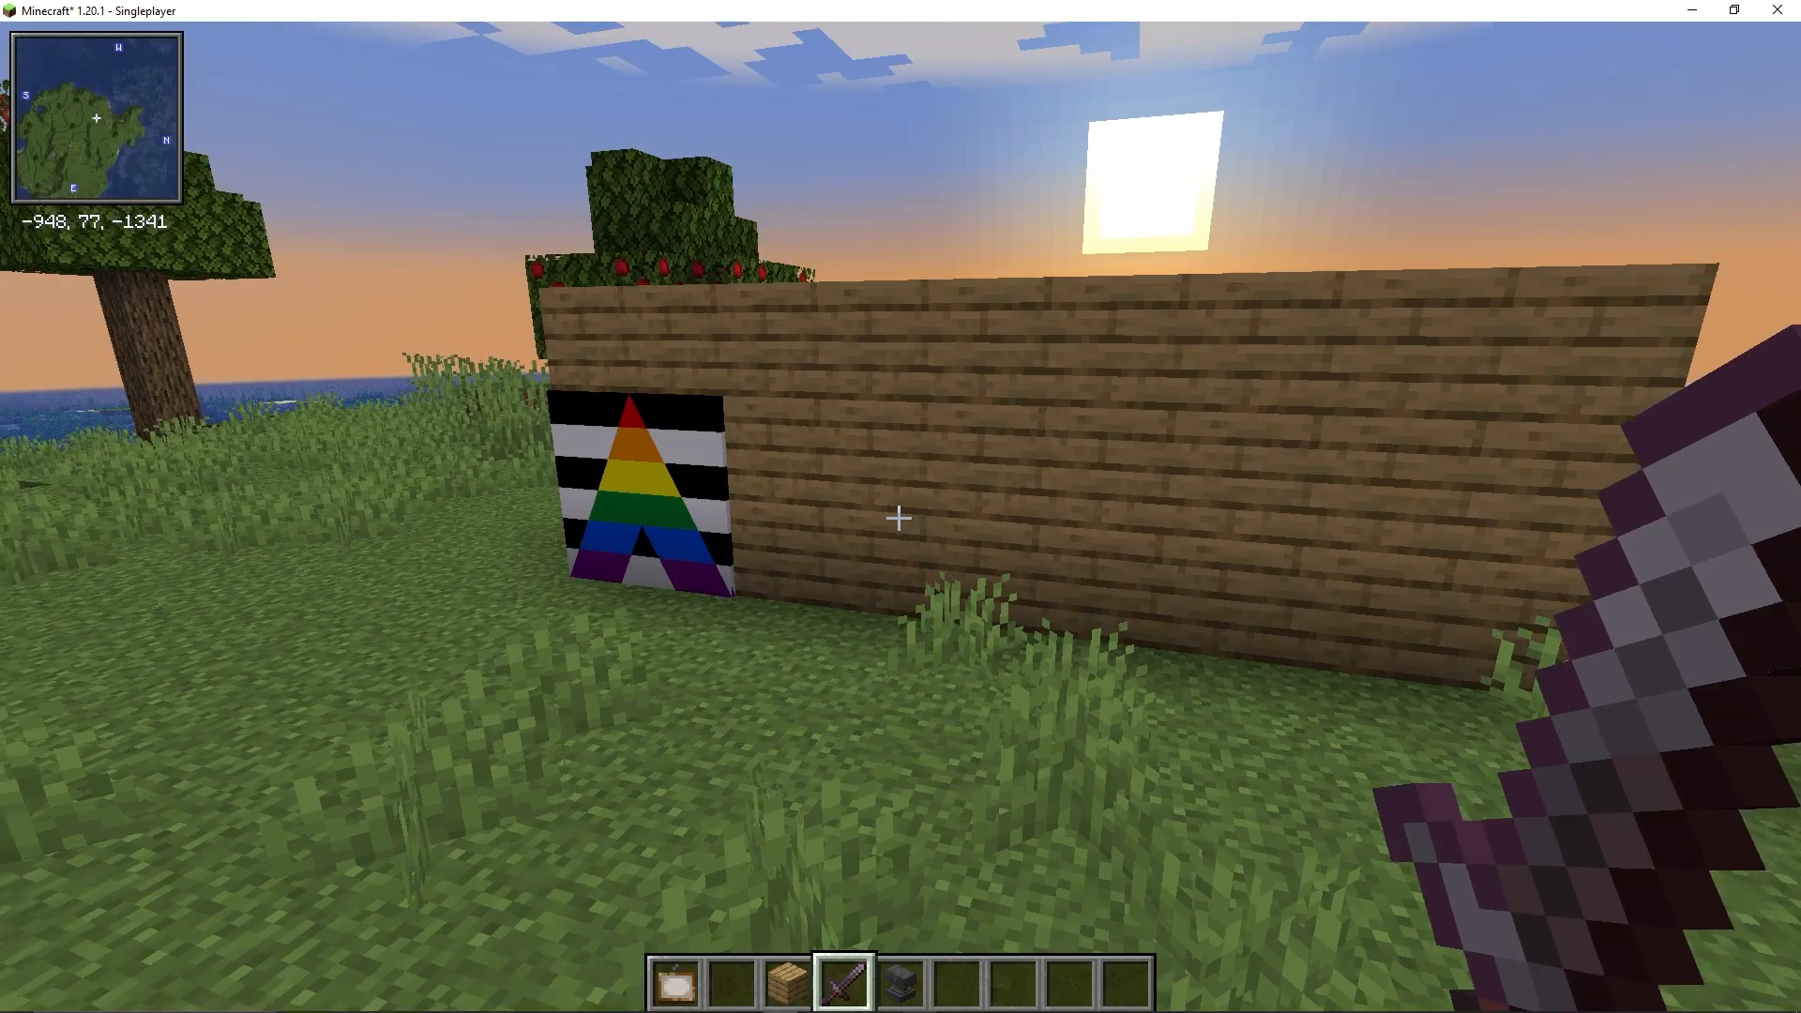
Switch to the Modrinth live log and examine the CIT parsing error for sample_sword.properties.
key("Escape")
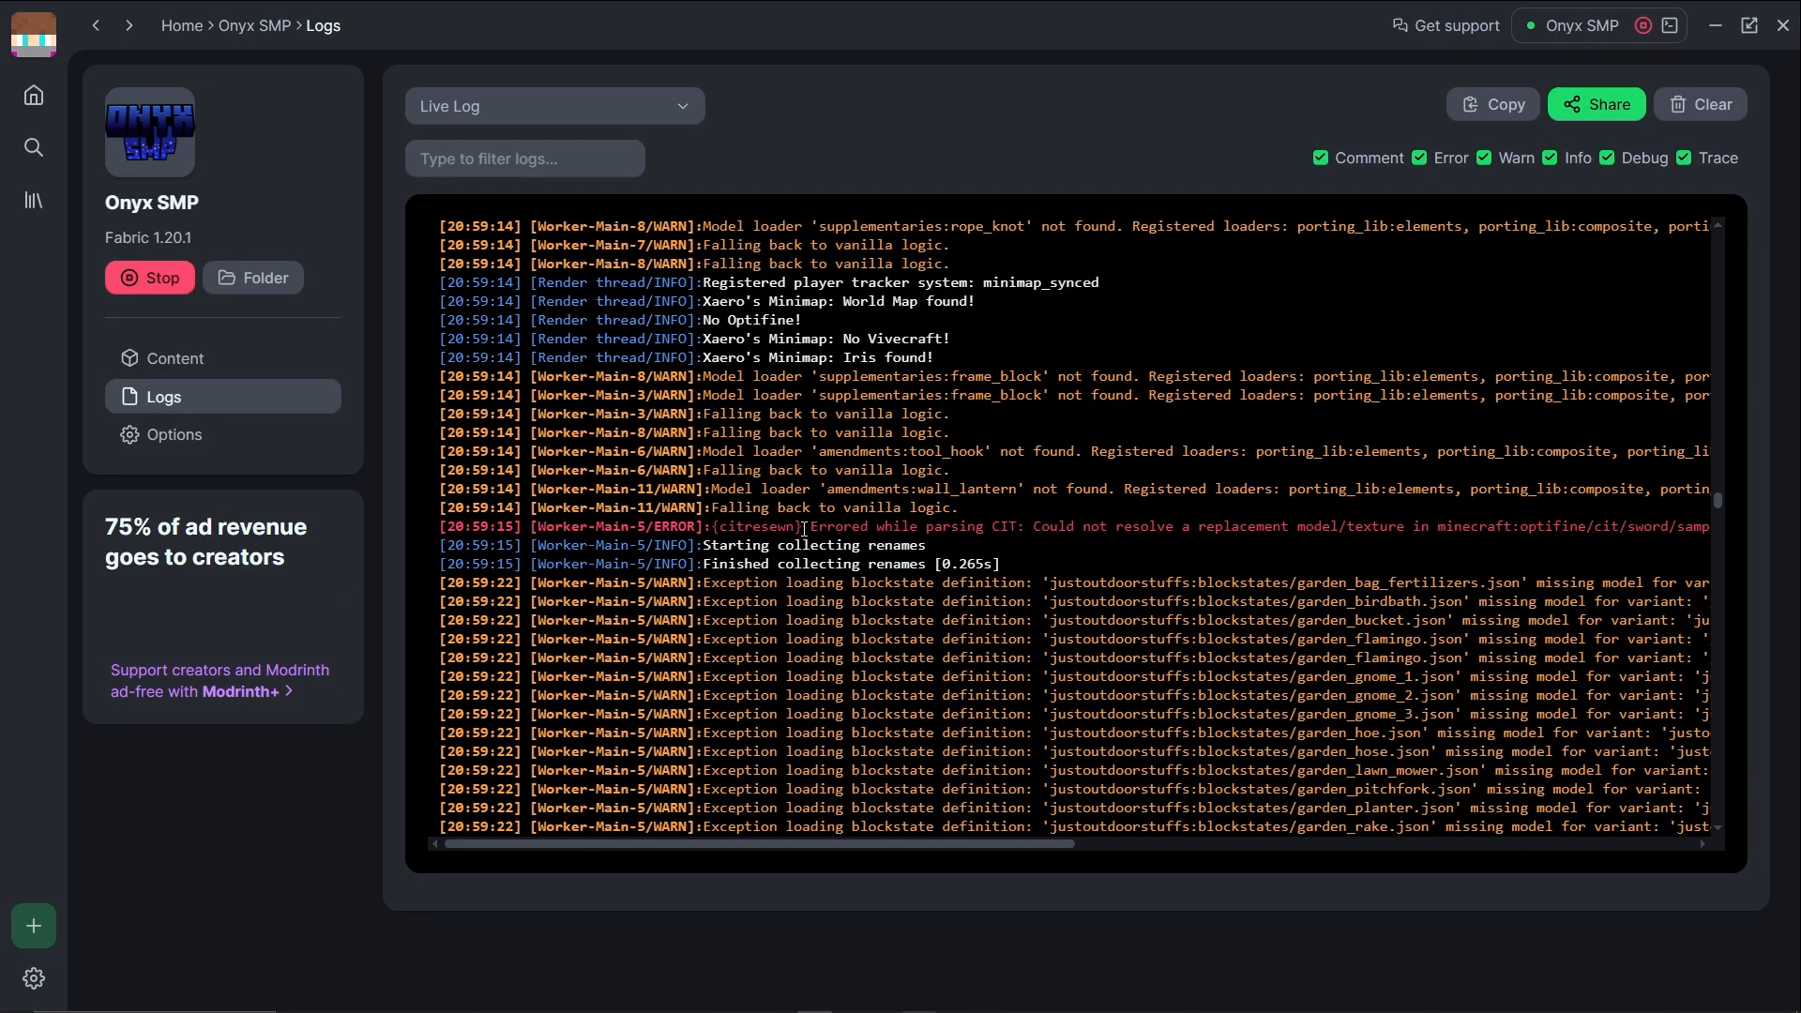
left_click_drag(804, 528, 1550, 533)
left_click_drag(1693, 528, 1314, 545)
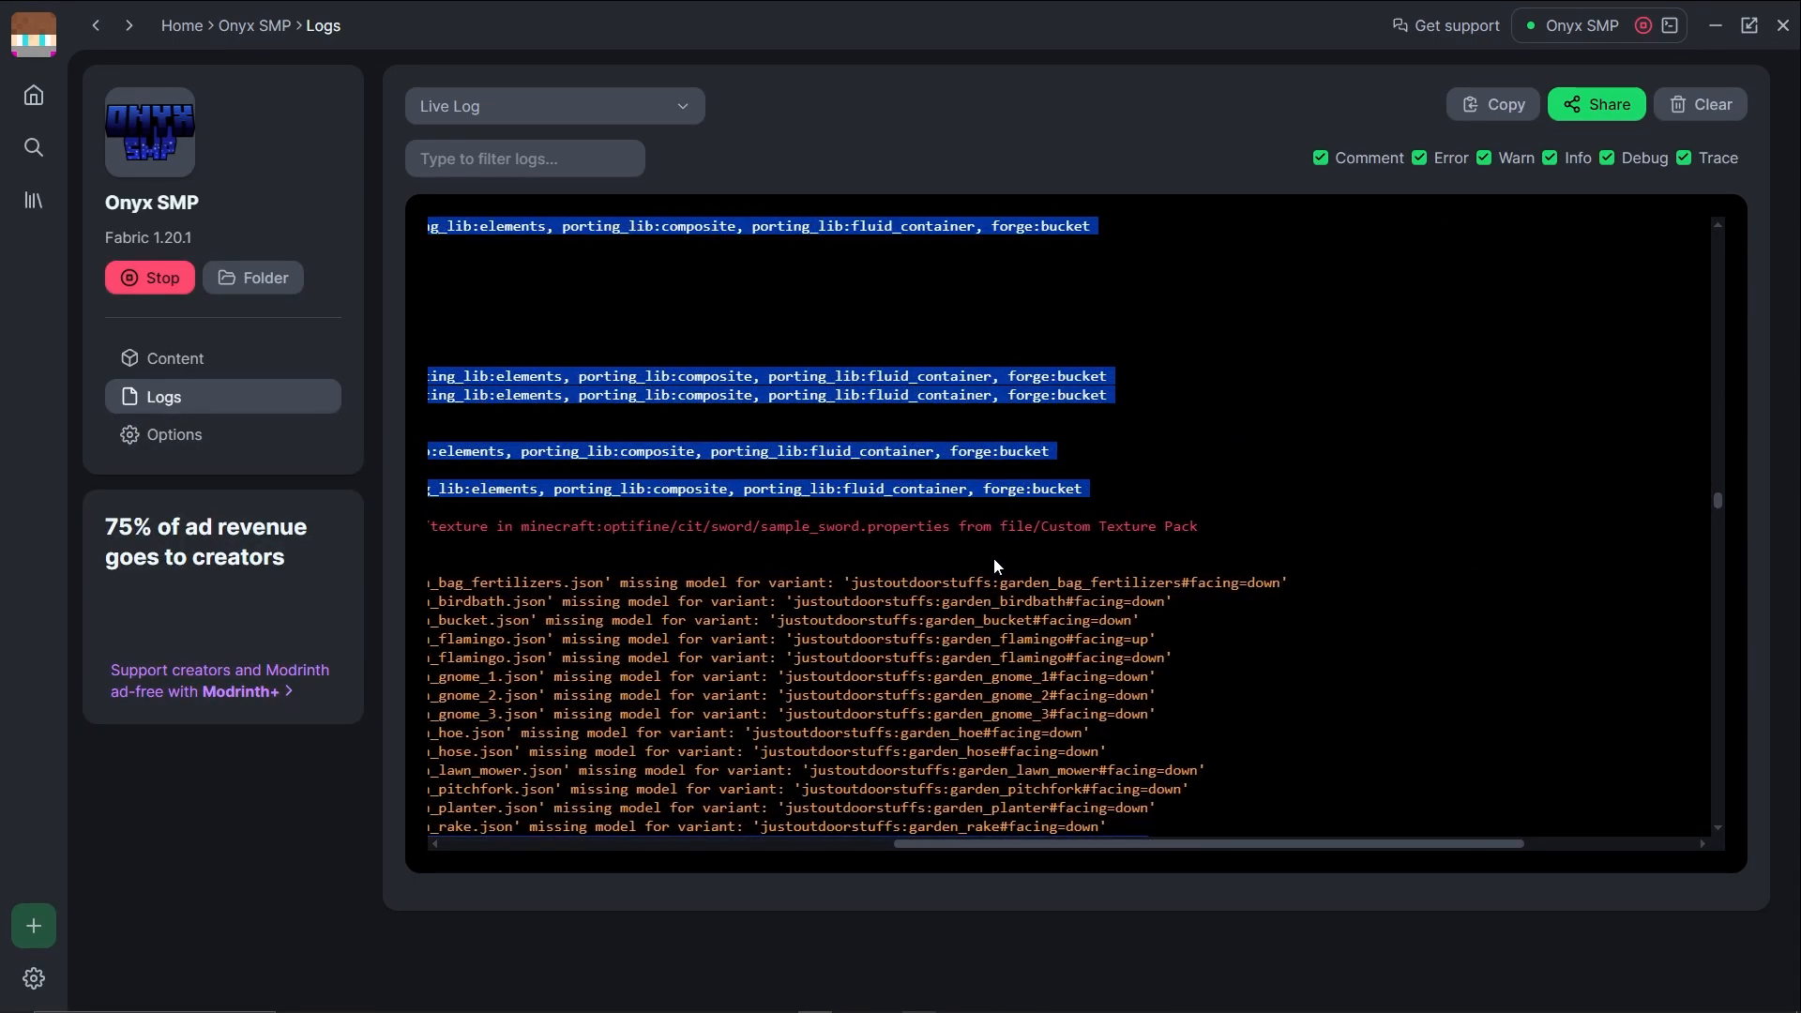
left_click_drag(997, 566, 958, 535)
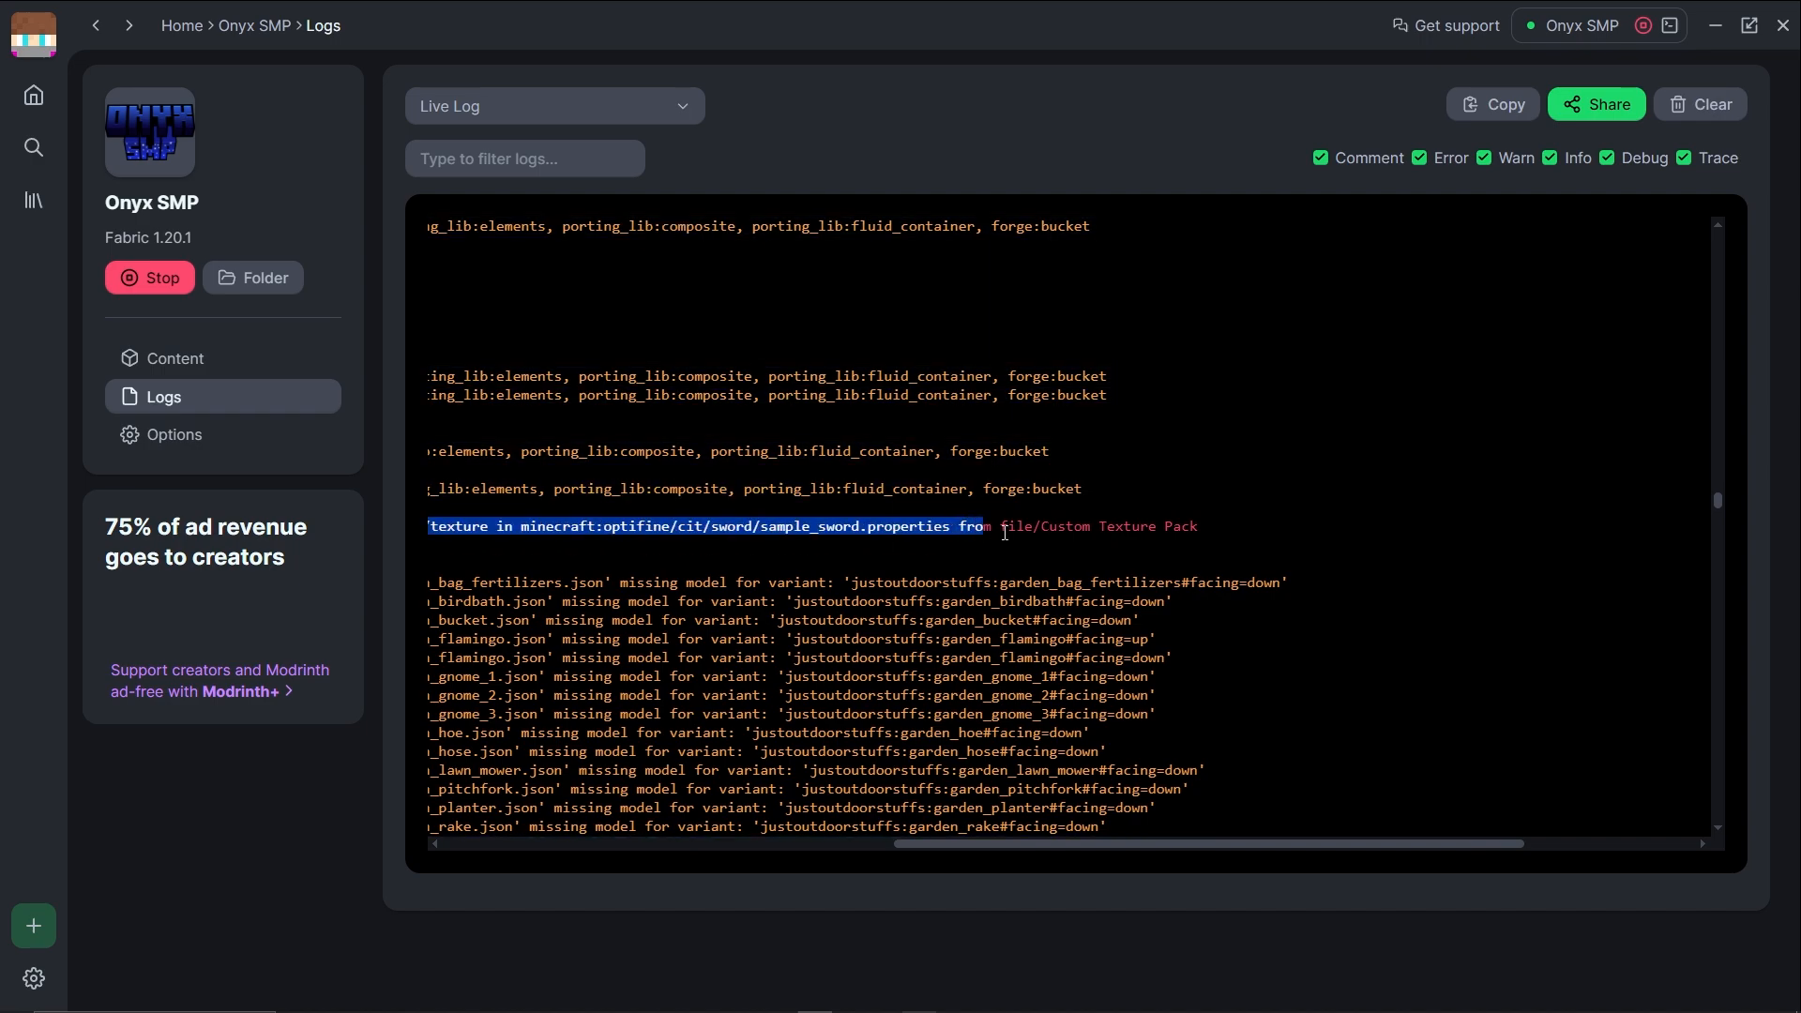
mouse_move(1210, 536)
left_mouse_down()
mouse_move(1224, 542)
mouse_move(1194, 526)
left_mouse_up()
Add the line model=item/sword below the texture line in sample_sword.properties in VS Code, and return to Minecraft.
key("alt+Tab")
key("alt+Tab")
key("alt+Tab")
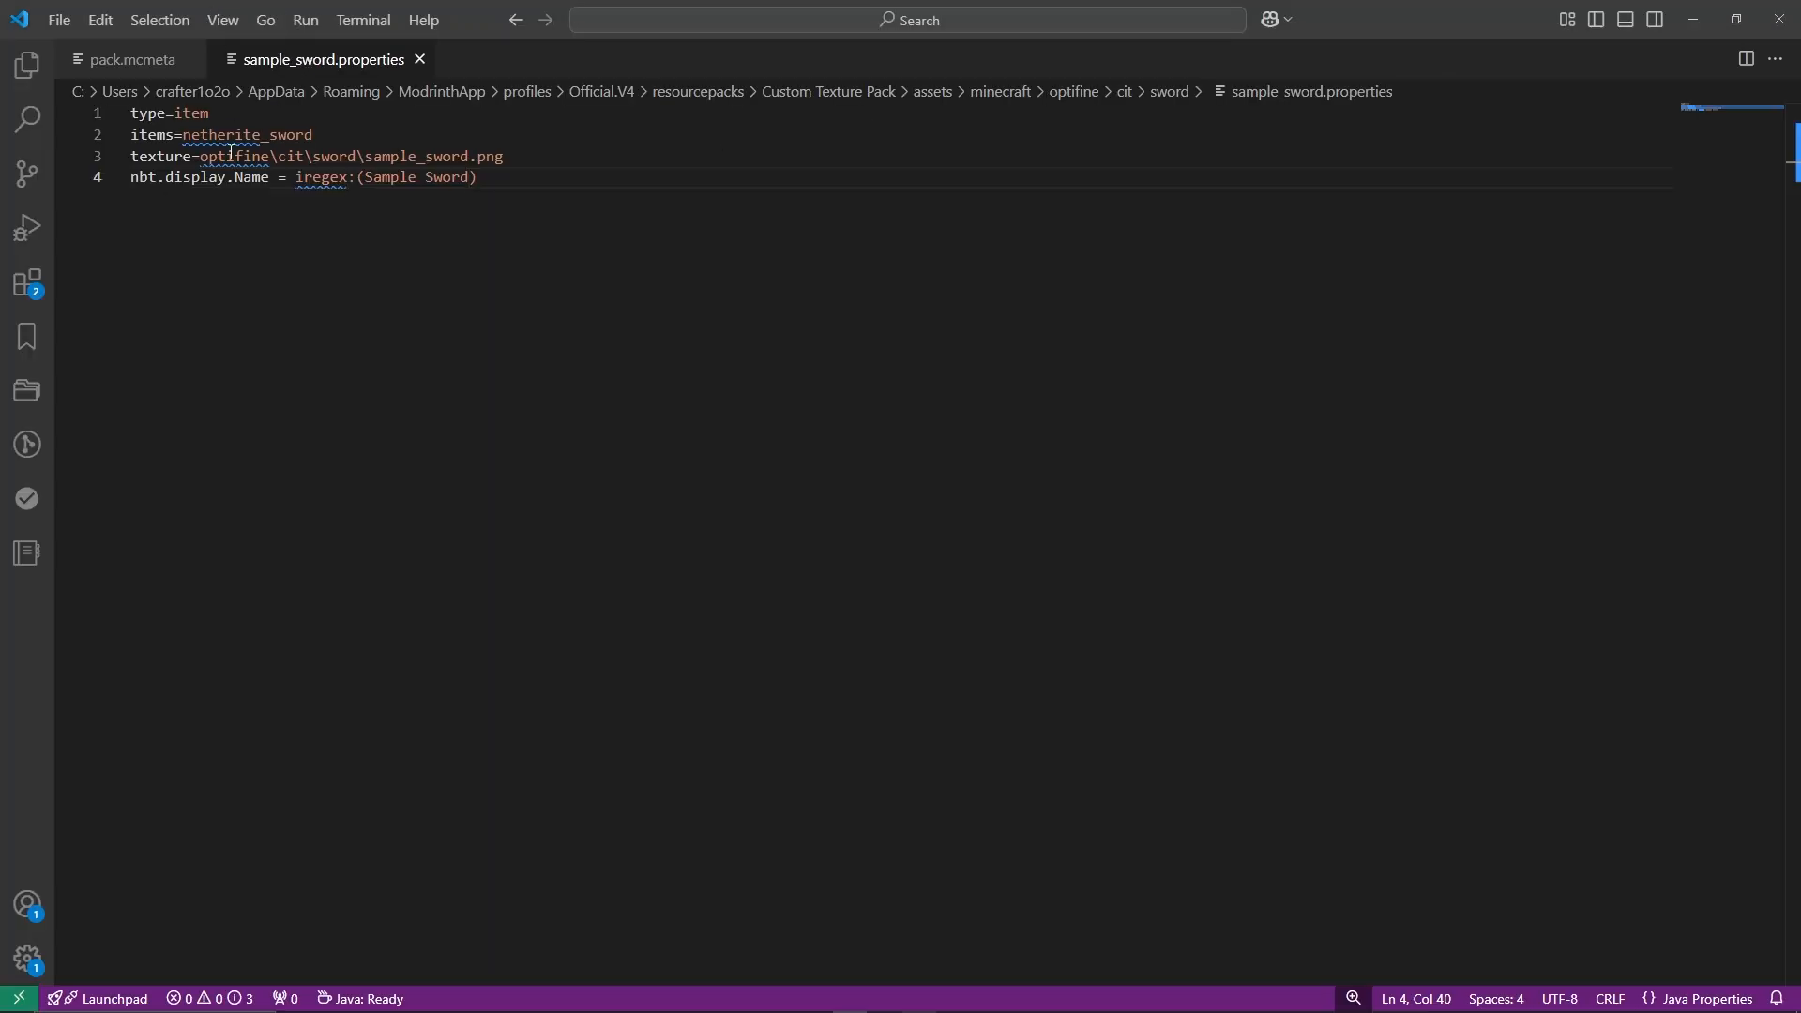
left_click(539, 153)
key("Return")
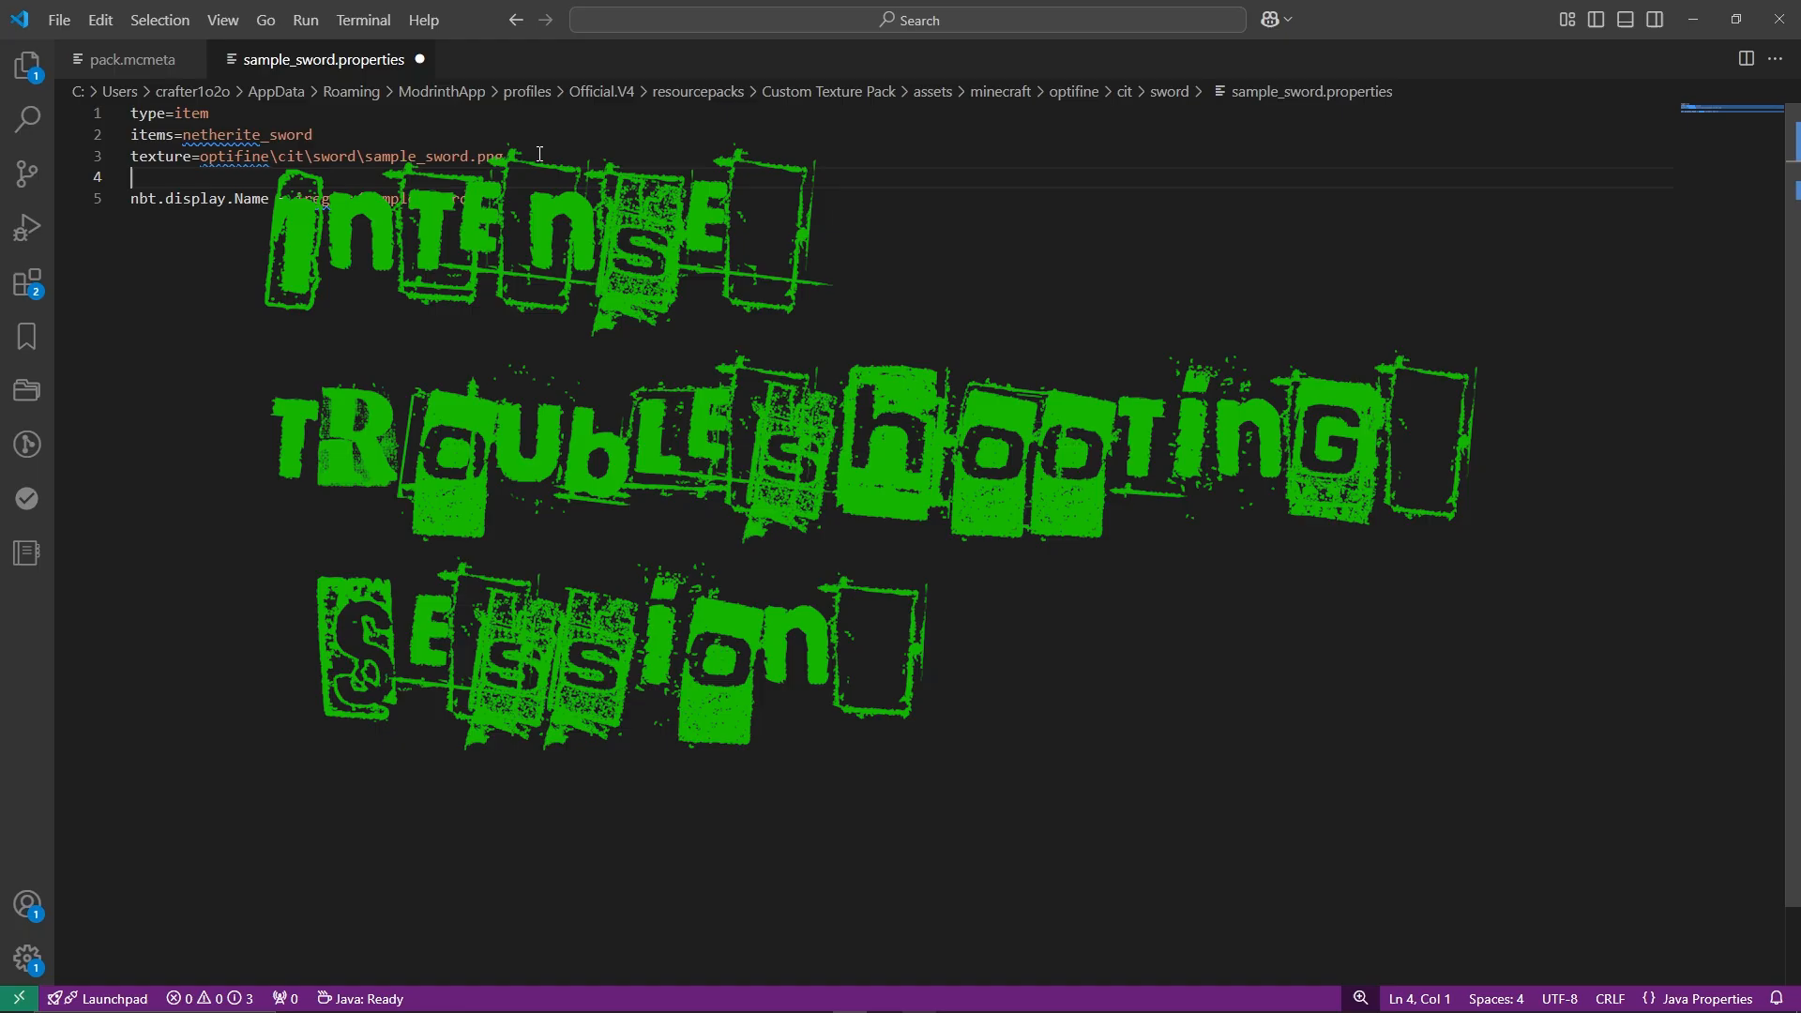
type("model=item/sword")
key("alt+Tab")
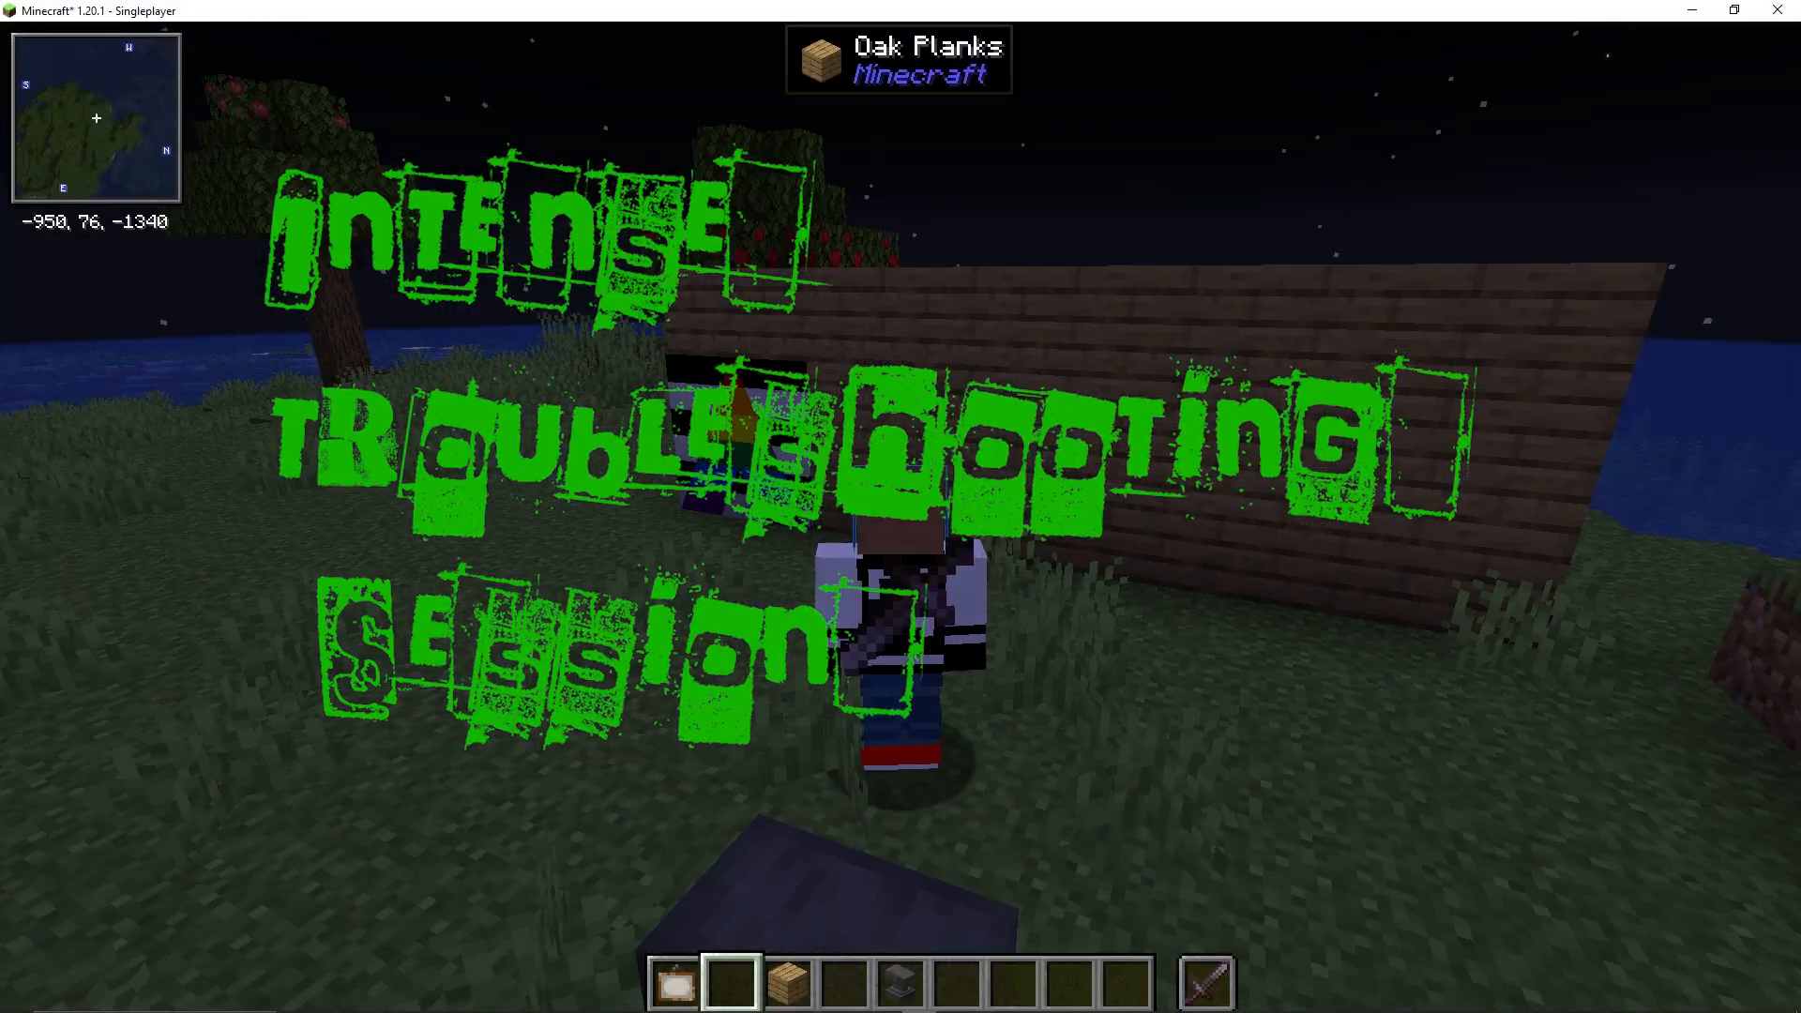
Look through the item search in the creative inventory and examine the error lines in the Modrinth live log.
key("e")
left_click(1138, 293)
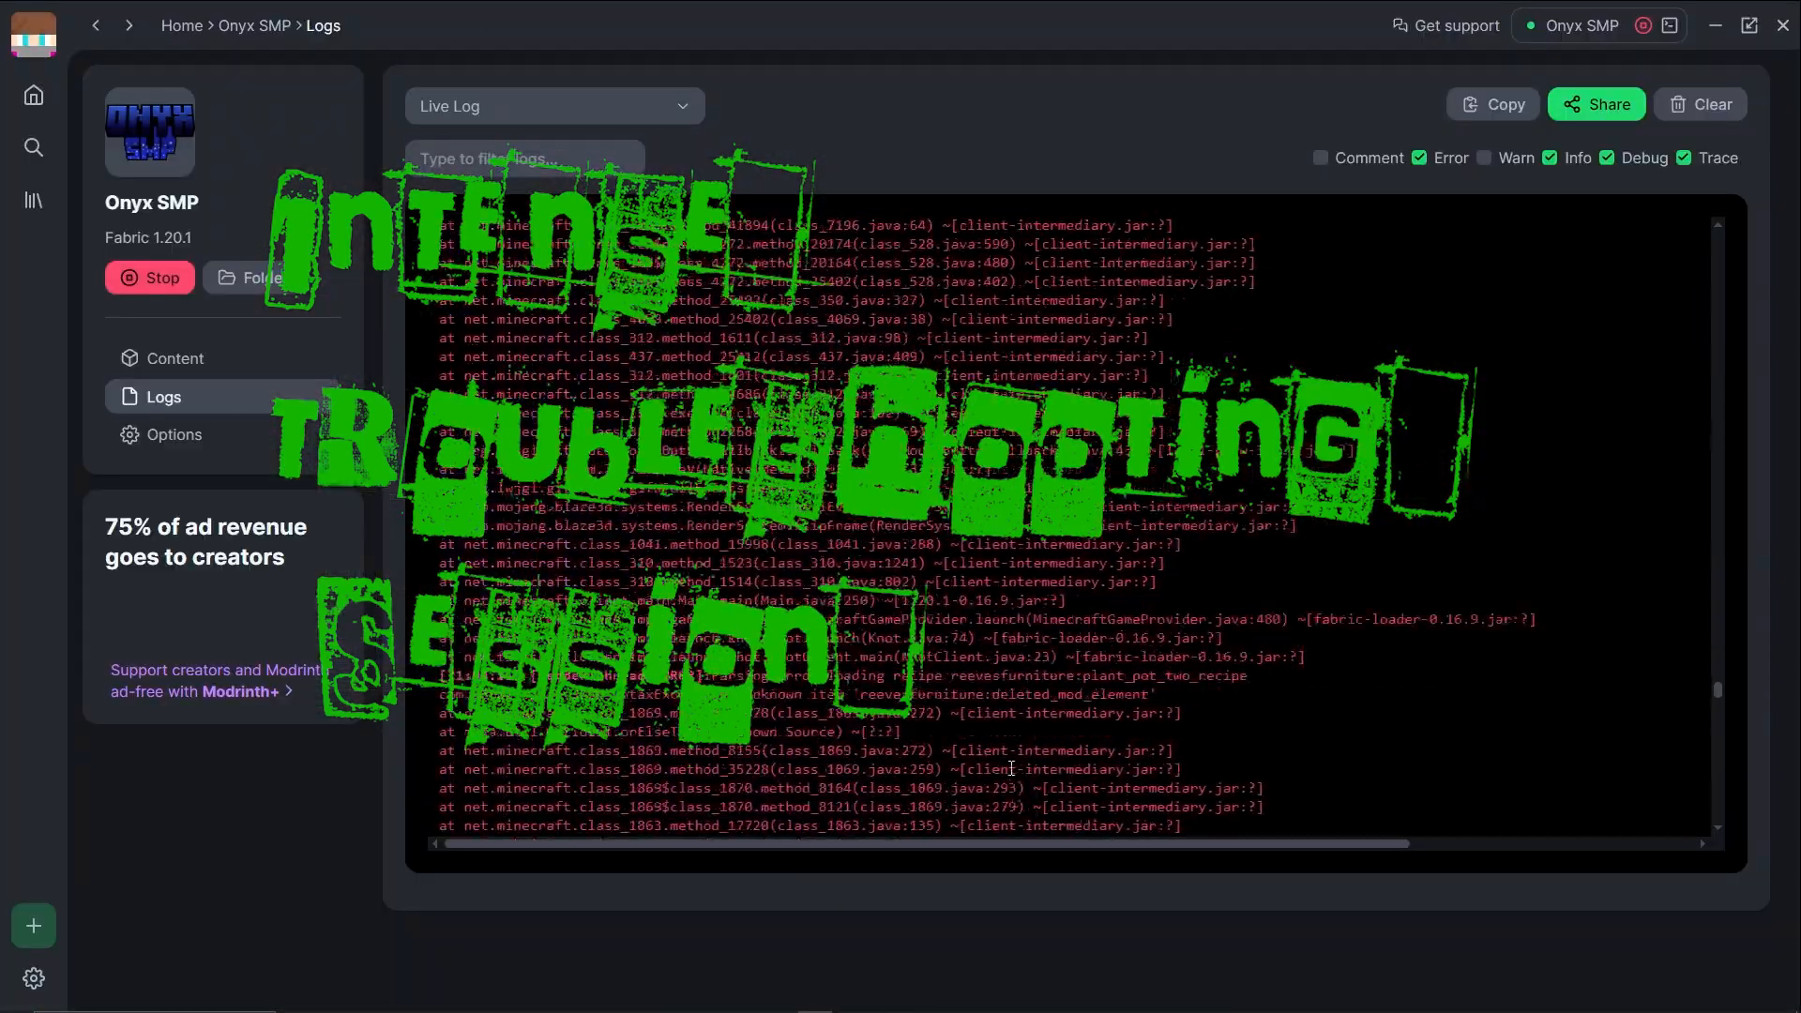
left_click_drag(735, 657, 865, 659)
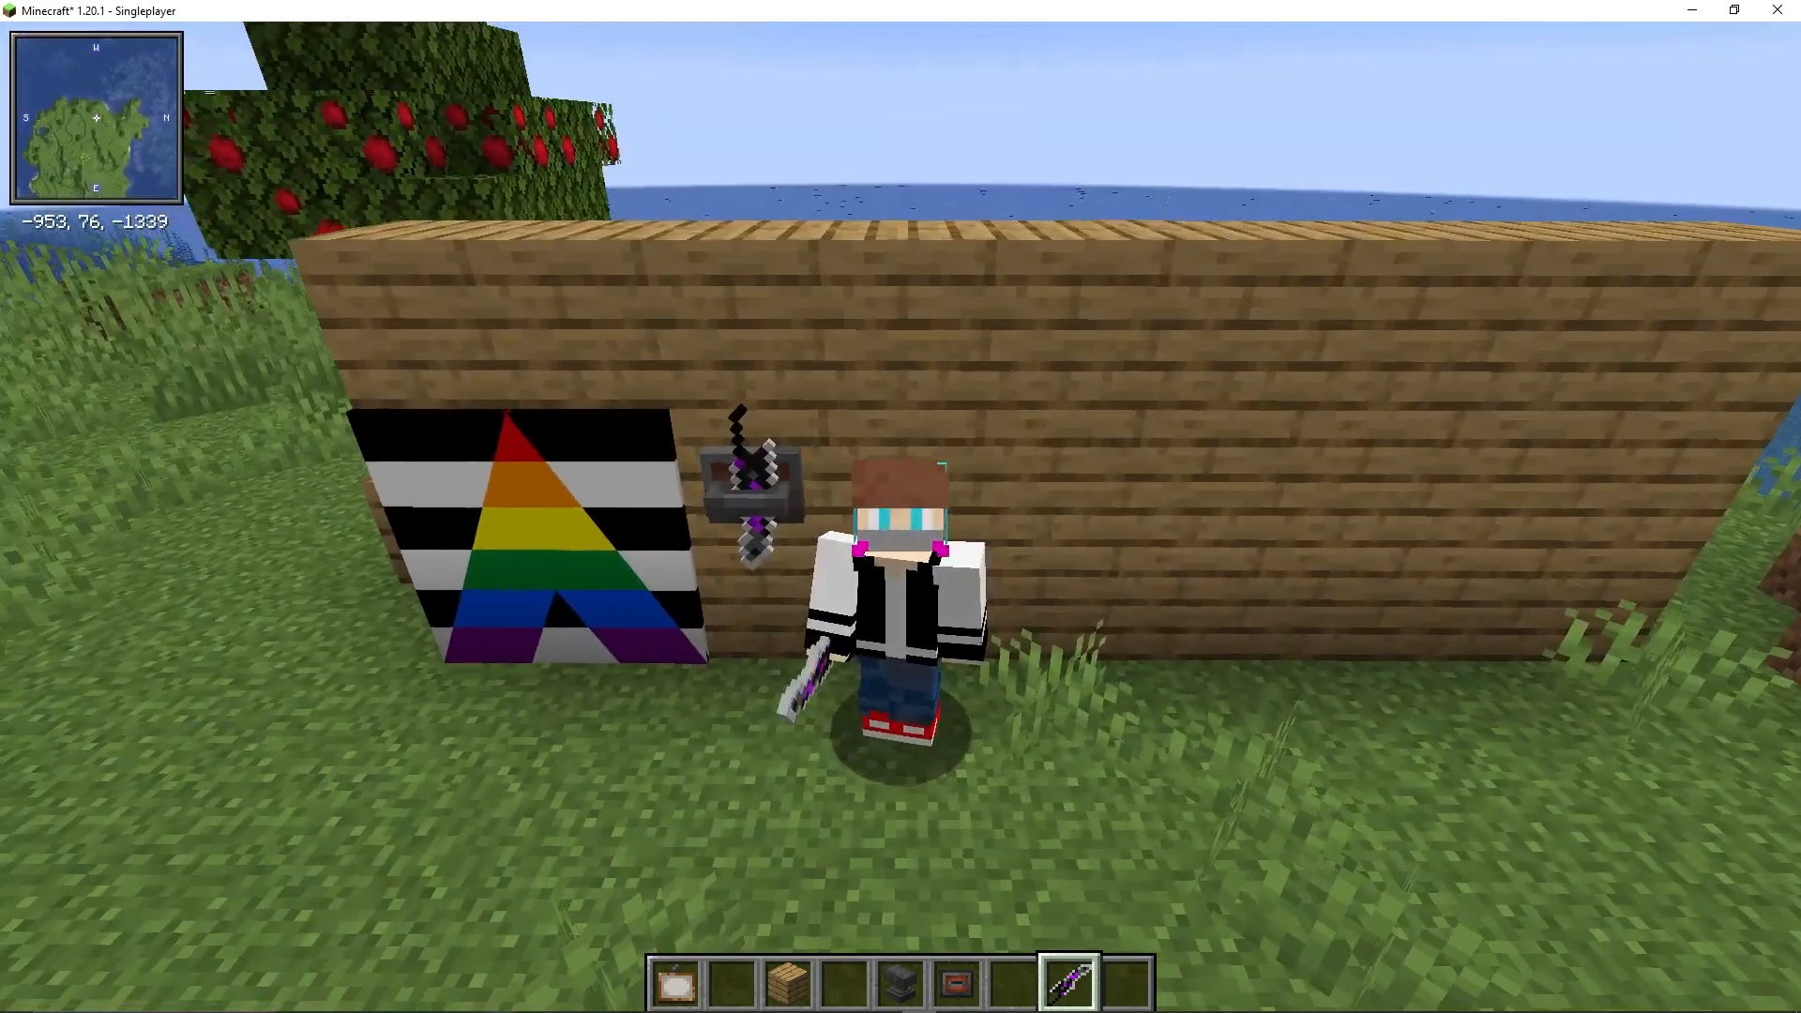
Switch to sample_sword.png in Aseprite and undo the last sprite size change.
key("alt+Tab")
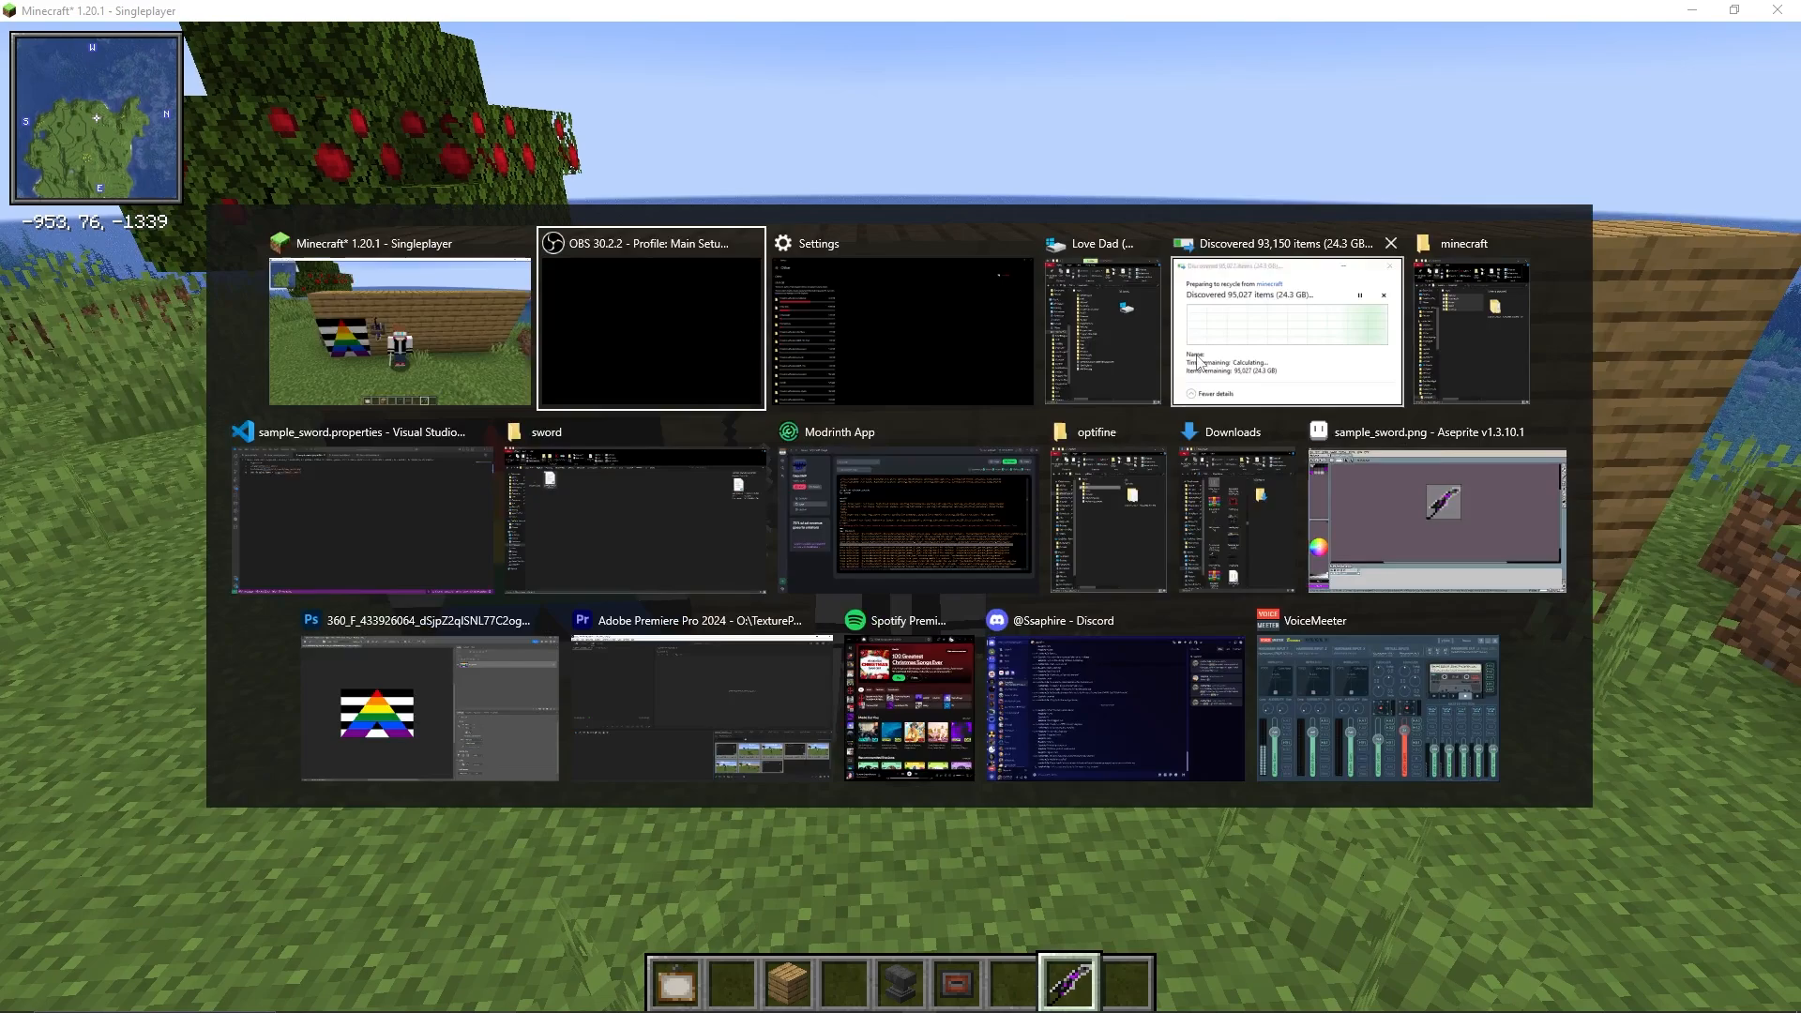
left_click(708, 301)
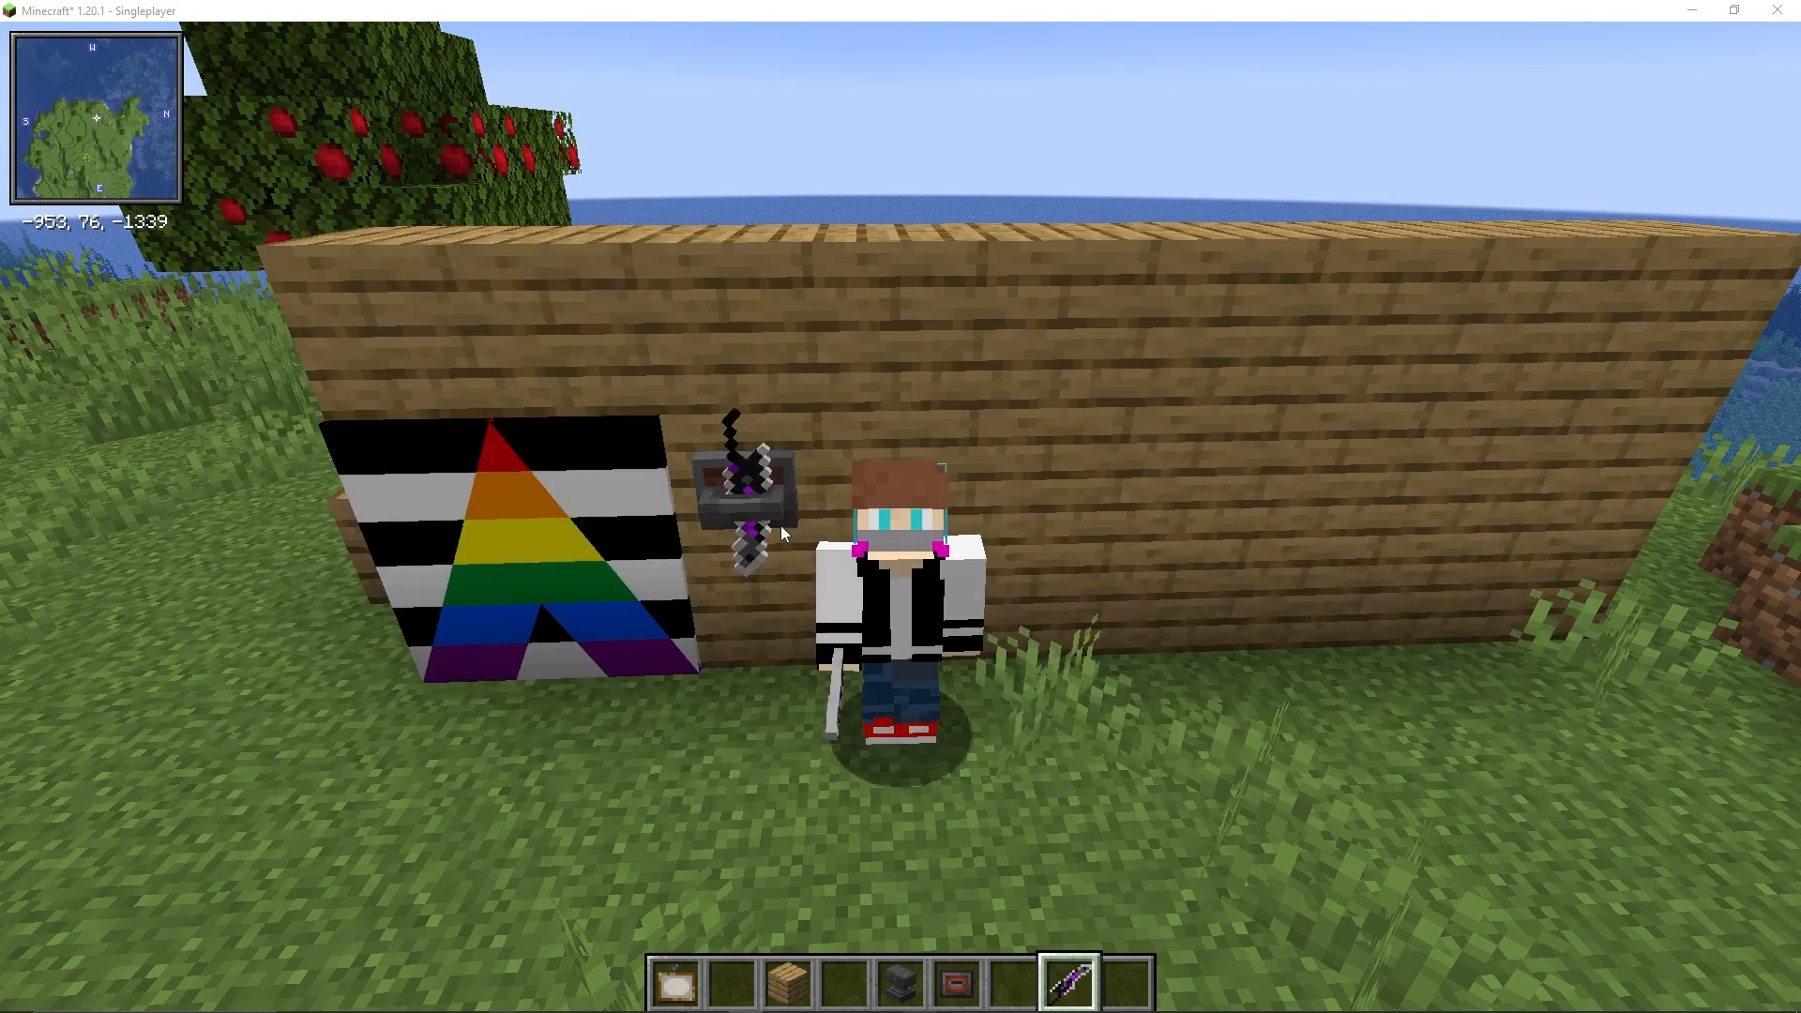
key("alt+Tab")
key("alt+Tab")
key("alt+Tab")
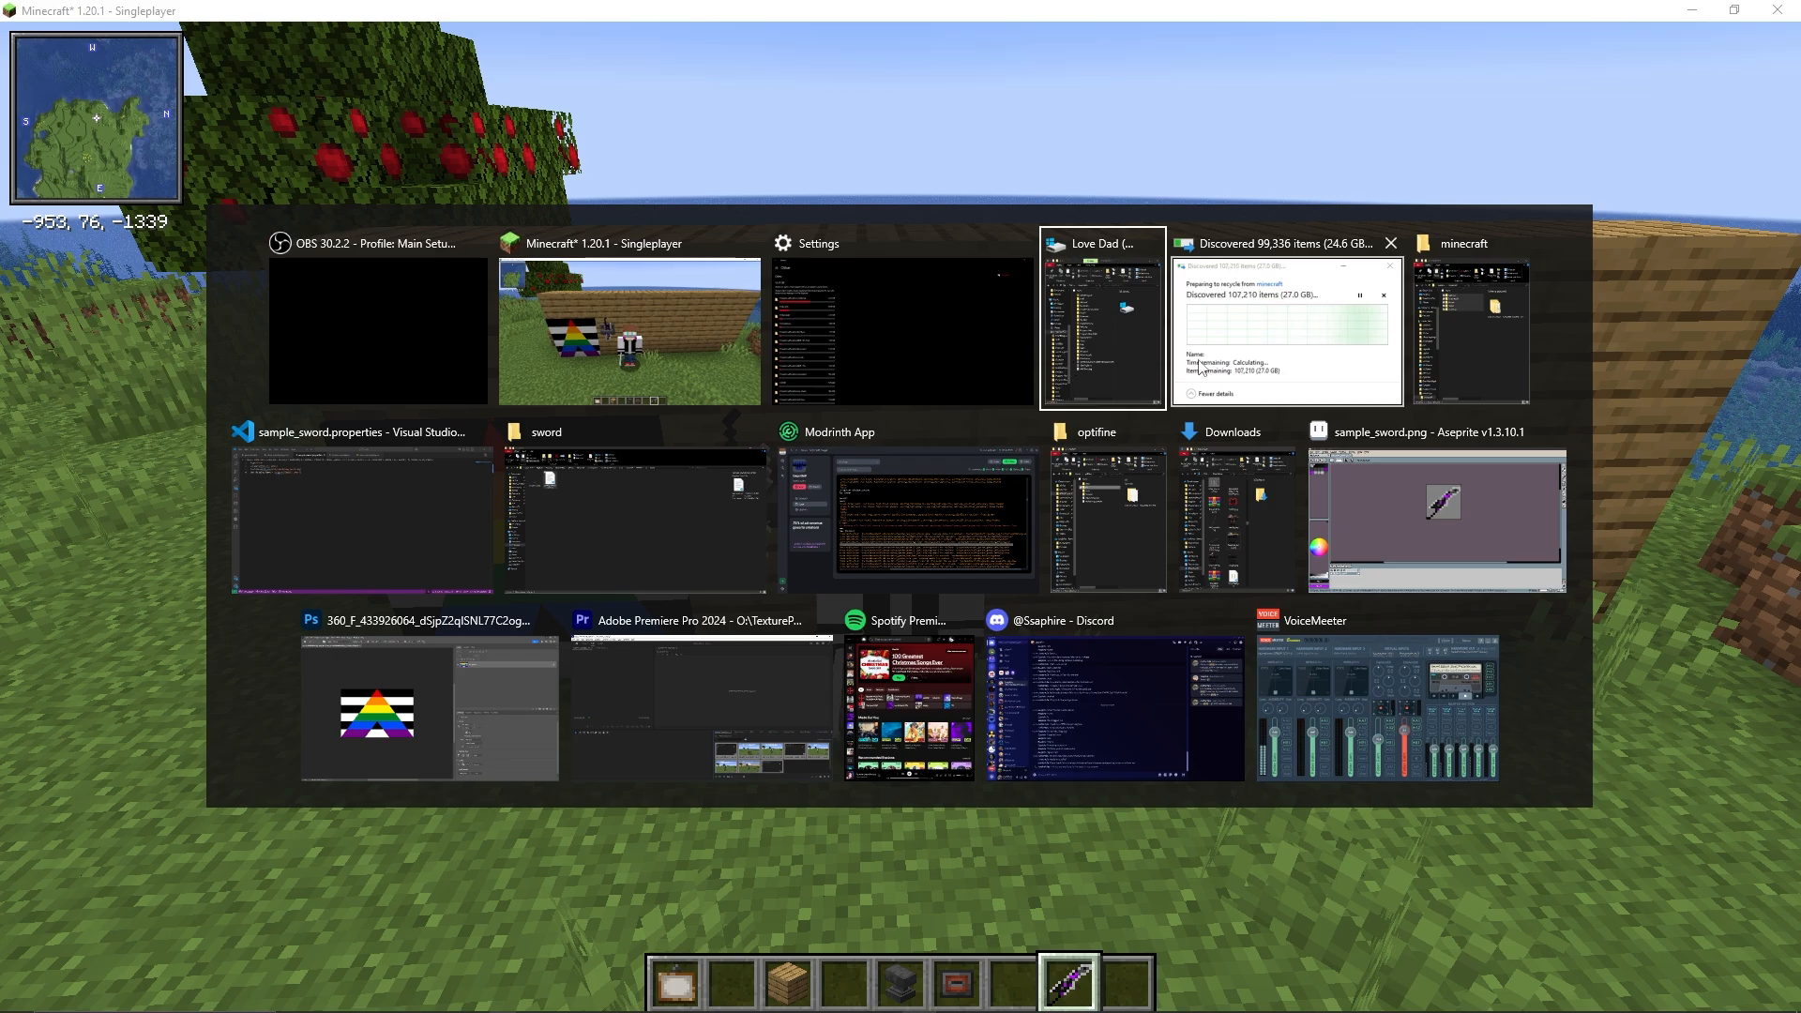
left_click(1388, 505)
key("ctrl+z")
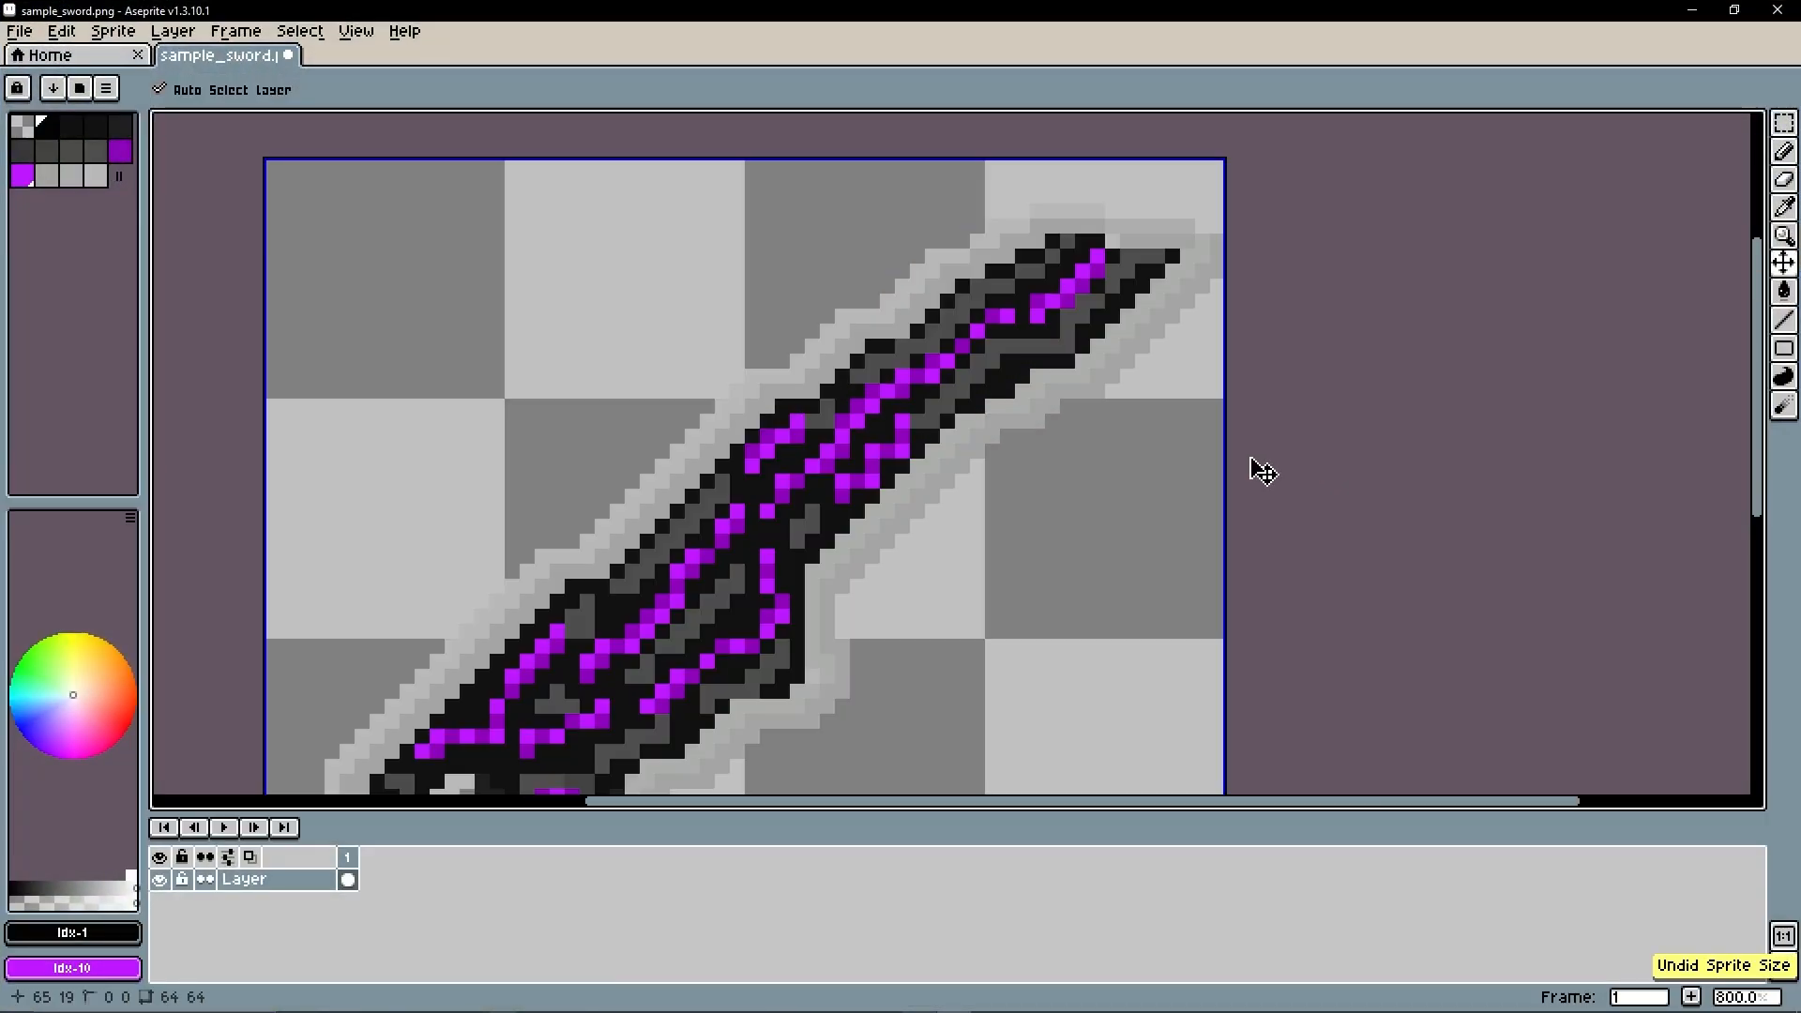
Return to Minecraft and reload the resource packs.
key("alt+Tab")
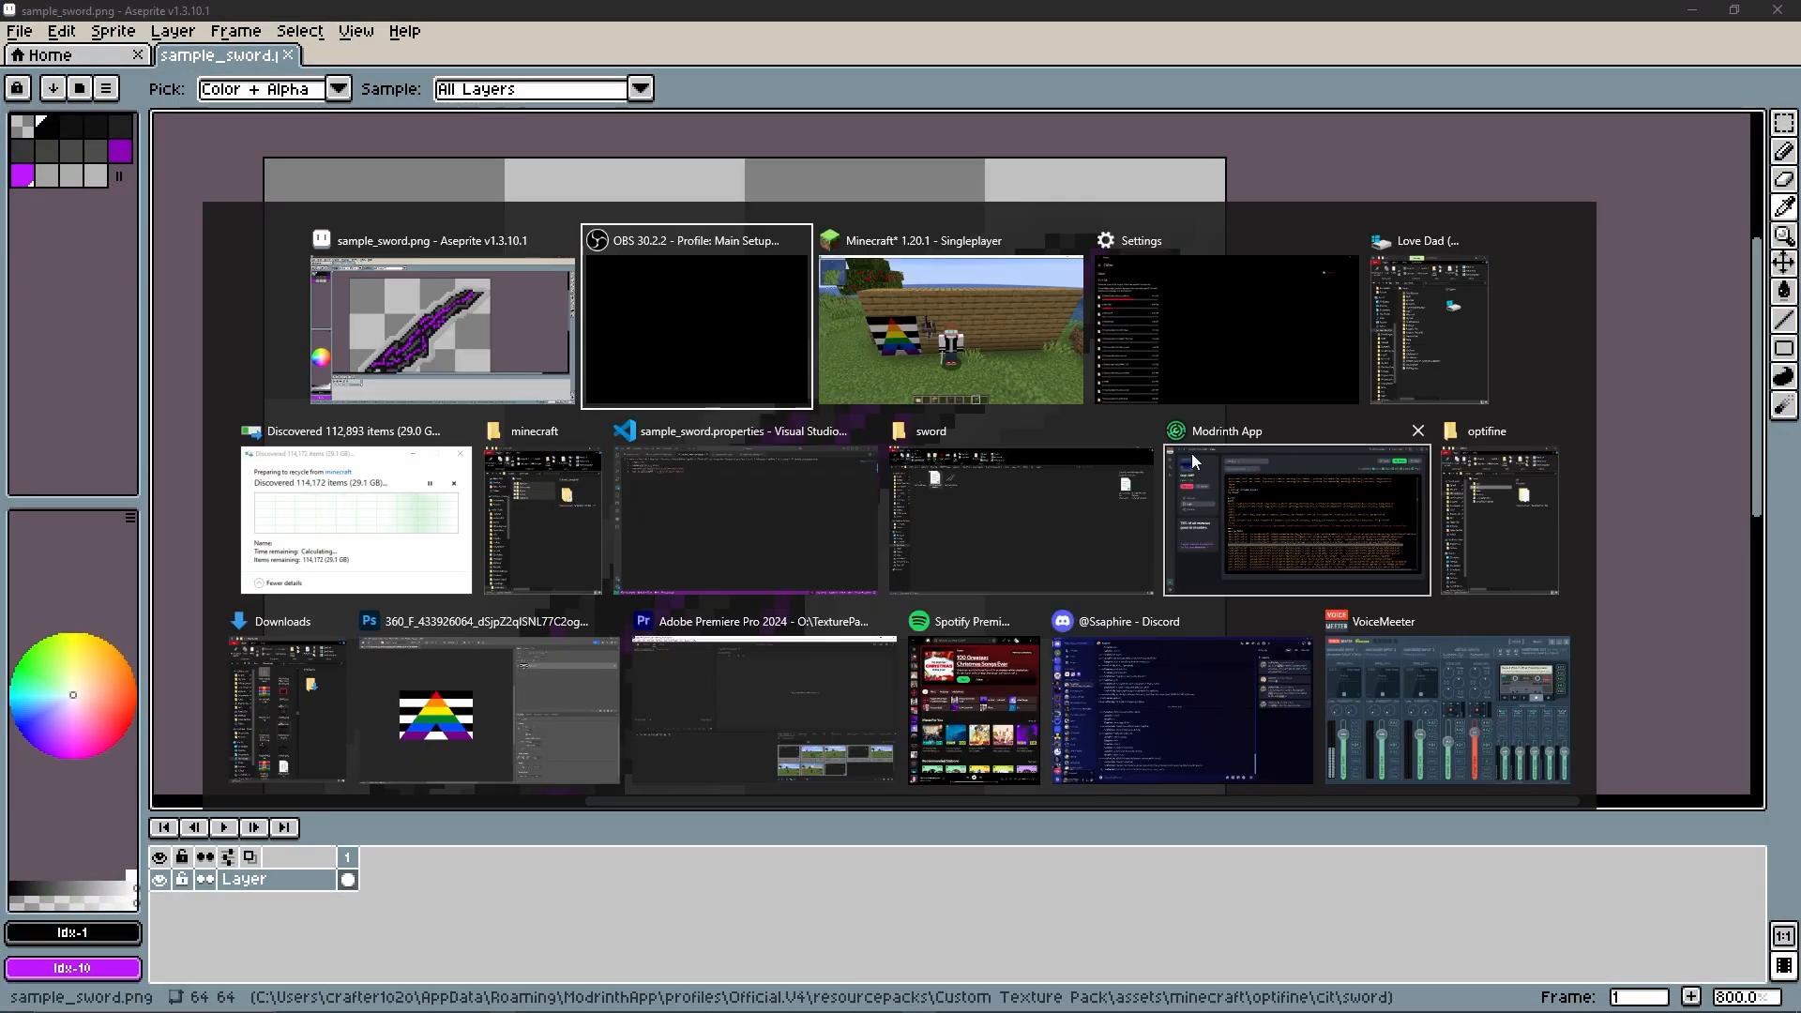
key("alt+Tab")
key("f3+t")
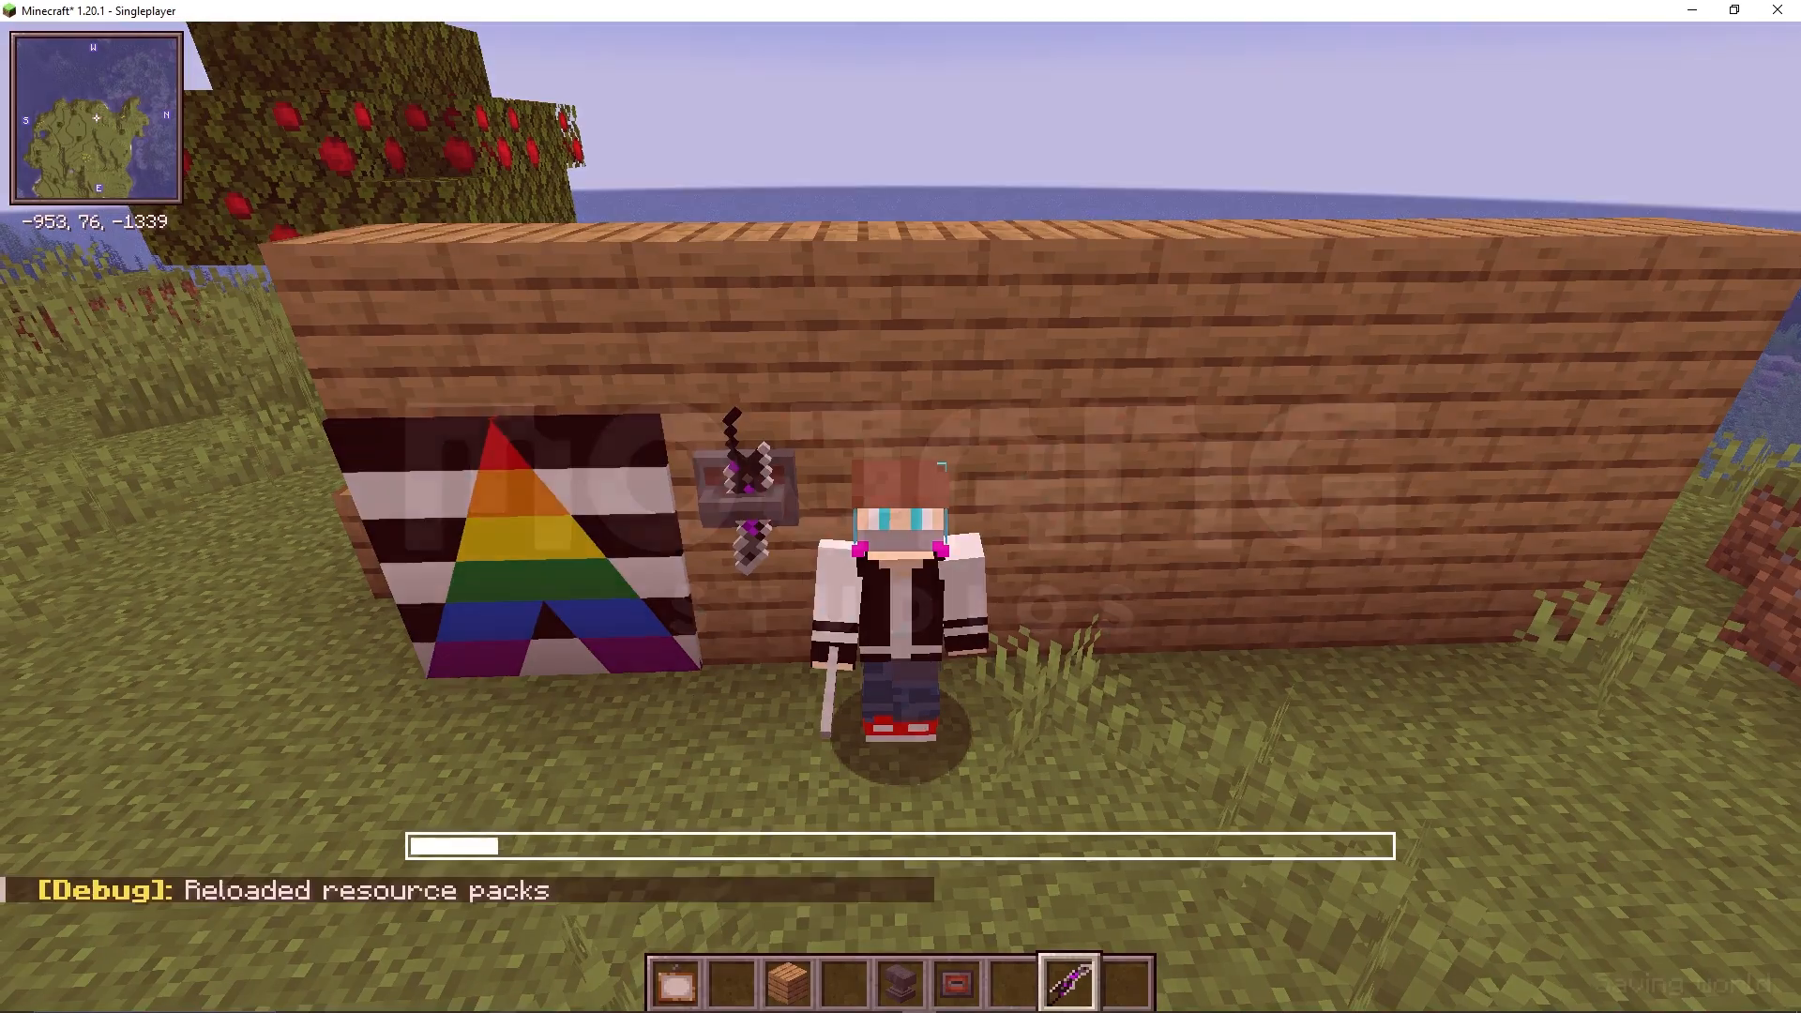
Confirm permanently deleting the five items that are too big to recycle.
key("alt+Tab")
key("alt+Tab")
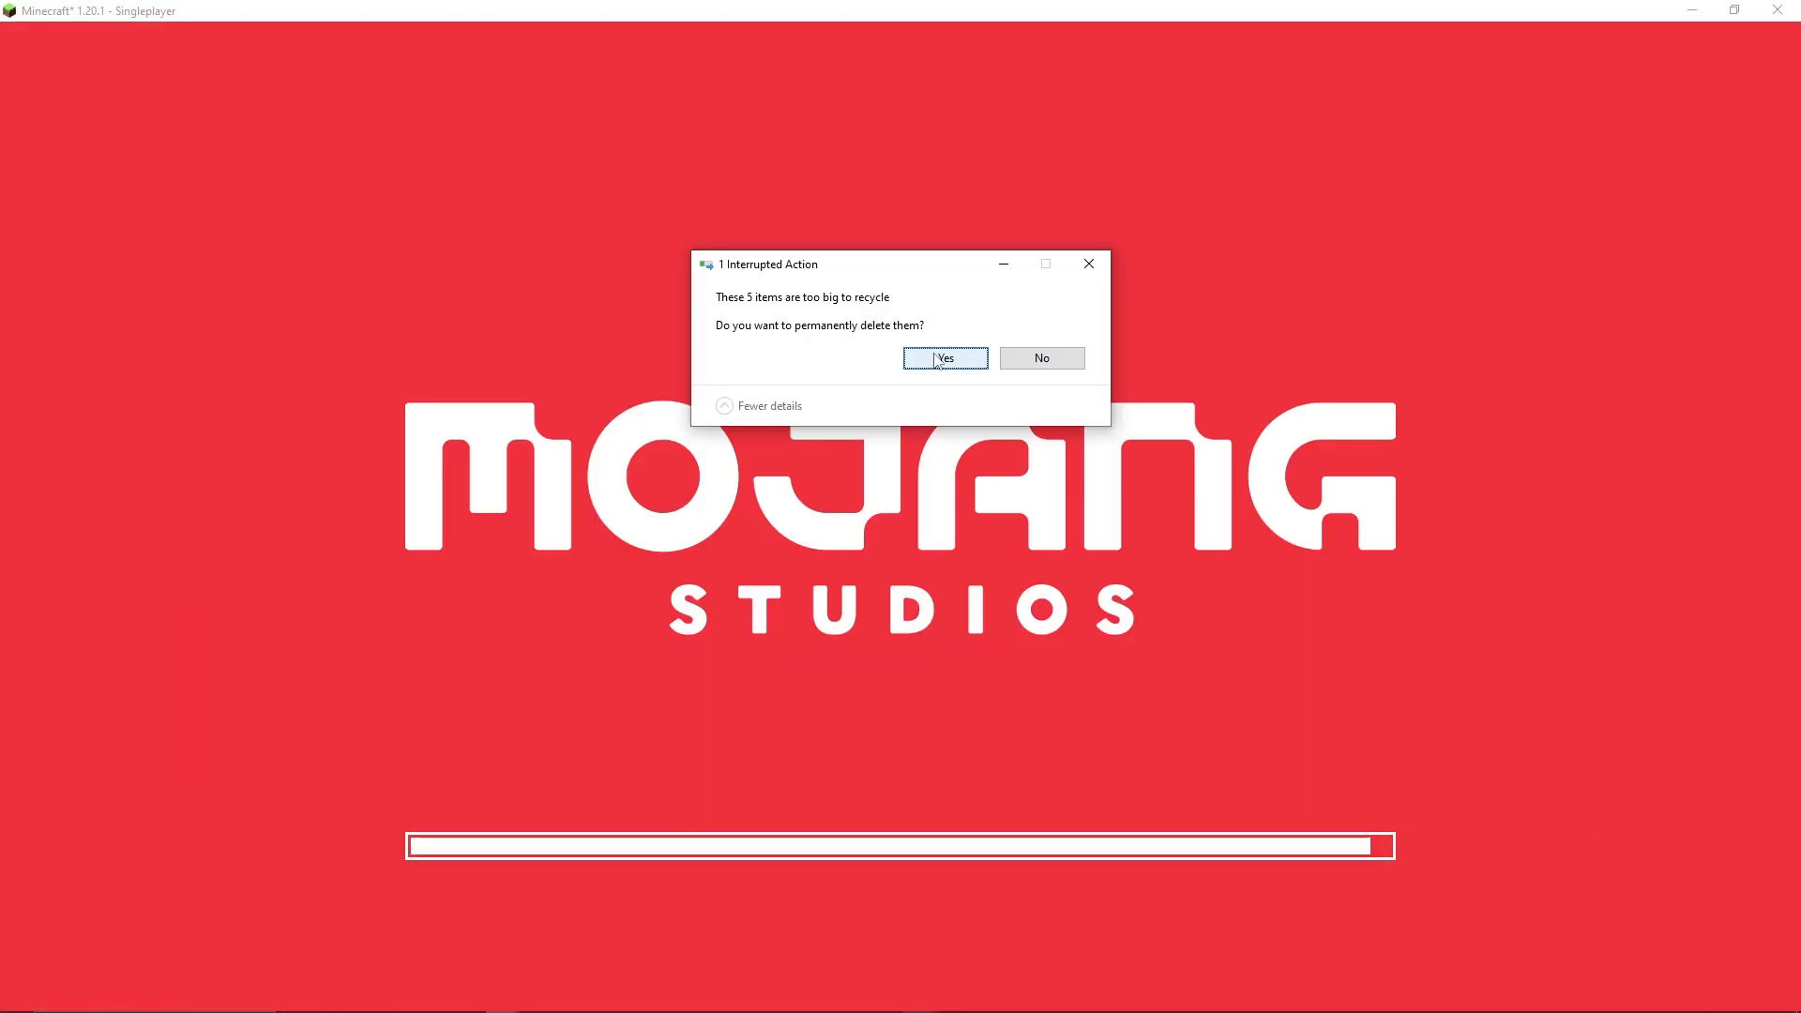
left_click(936, 360)
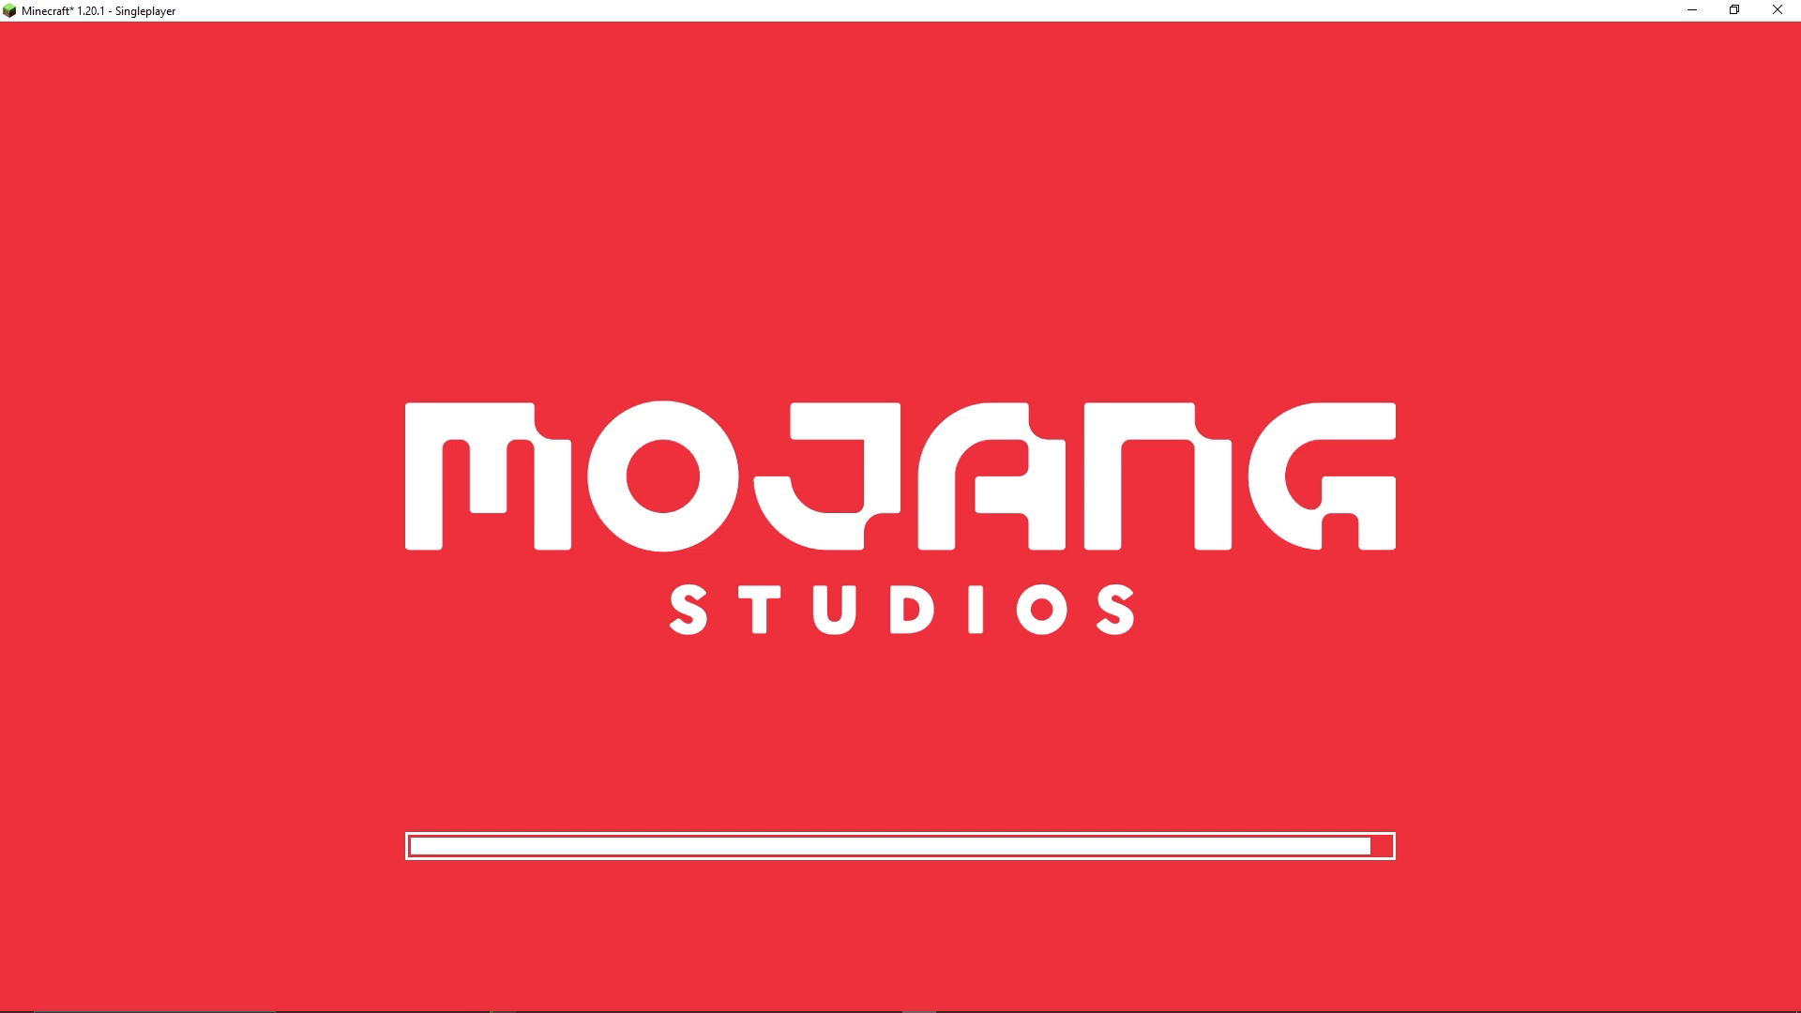
key("alt+Tab")
key("alt+Tab")
key("alt+Tab")
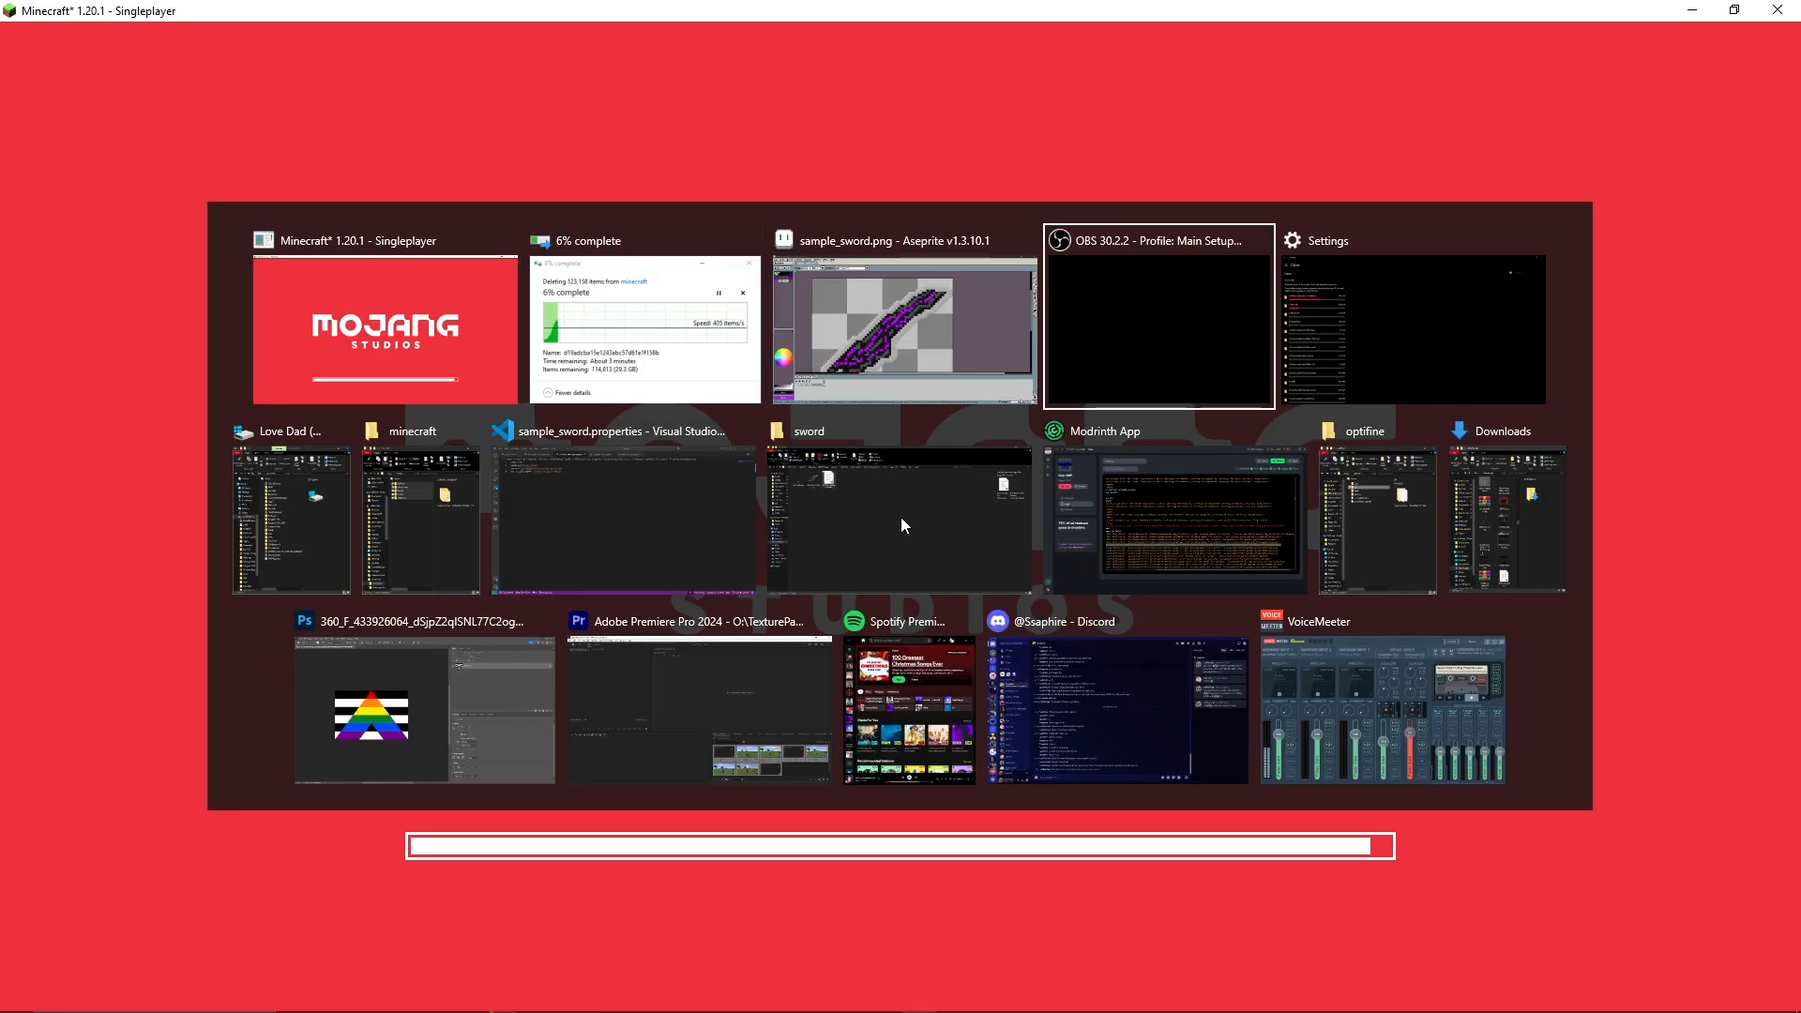
key("alt+Tab")
key("alt+Tab")
key("alt+Tab")
key("alt+Tab")
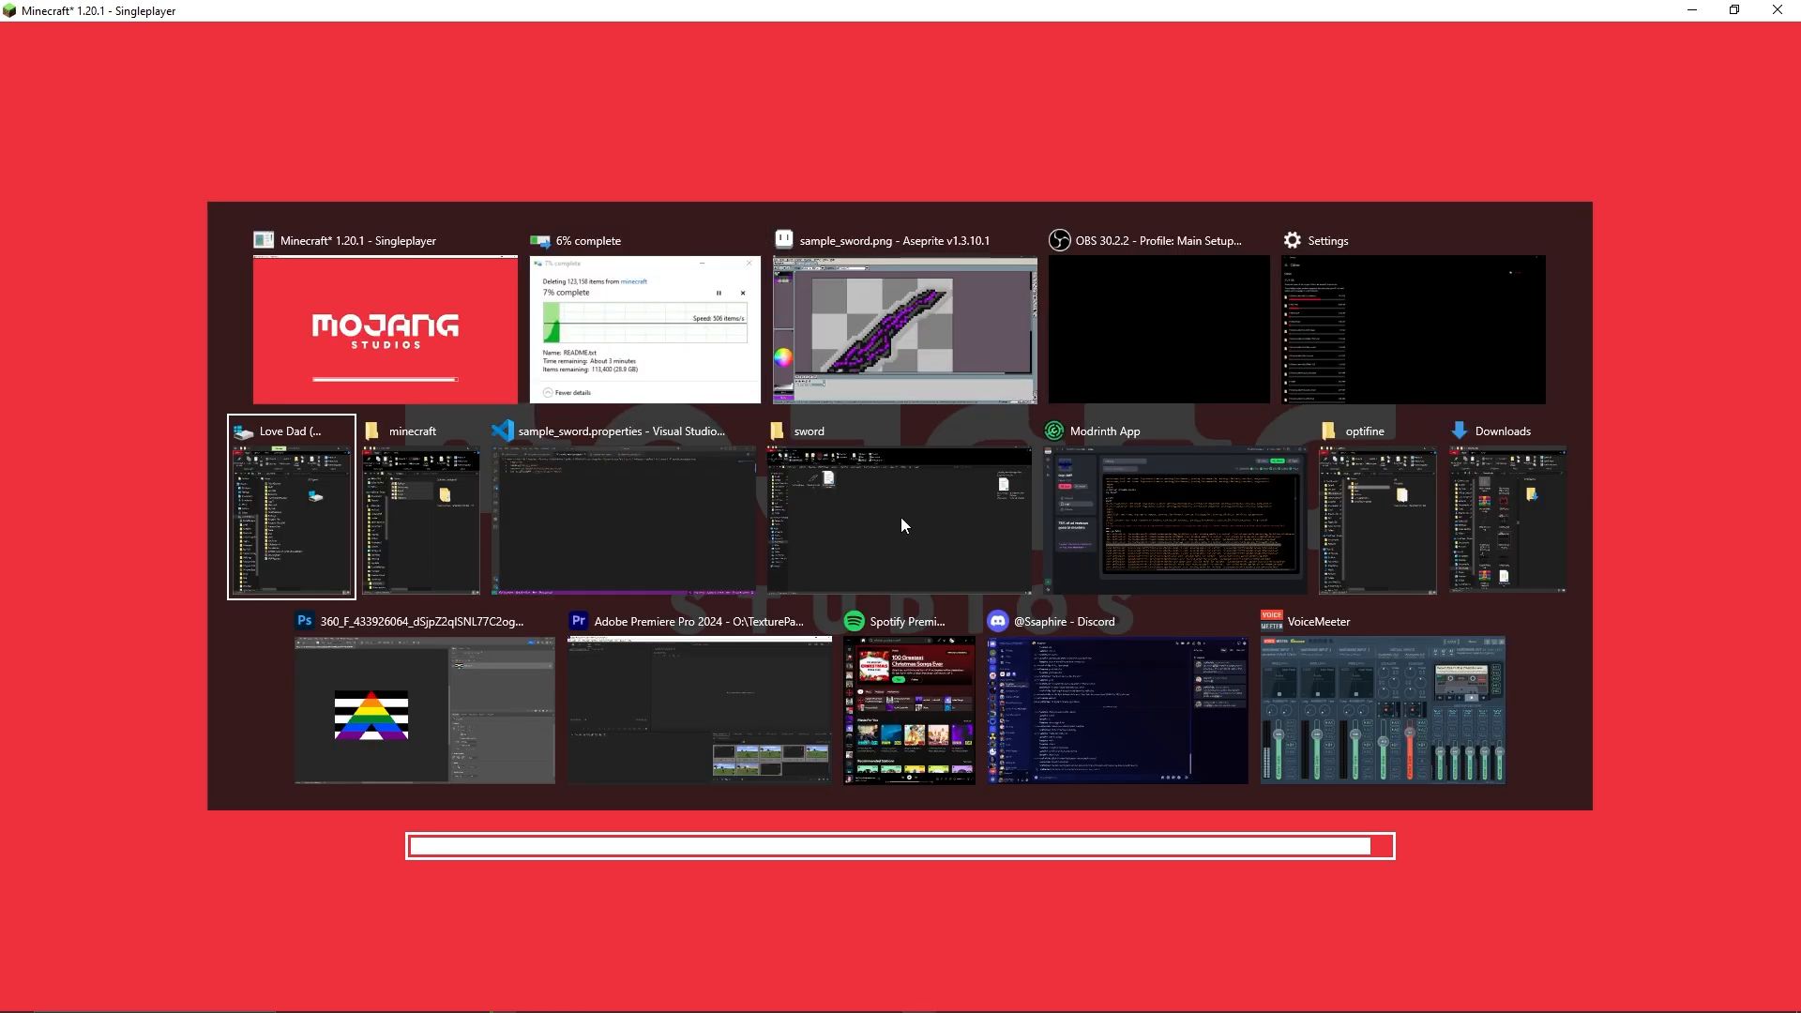
key("alt+Tab")
key("alt+Tab")
key("alt+Tab")
key("alt+Tab")
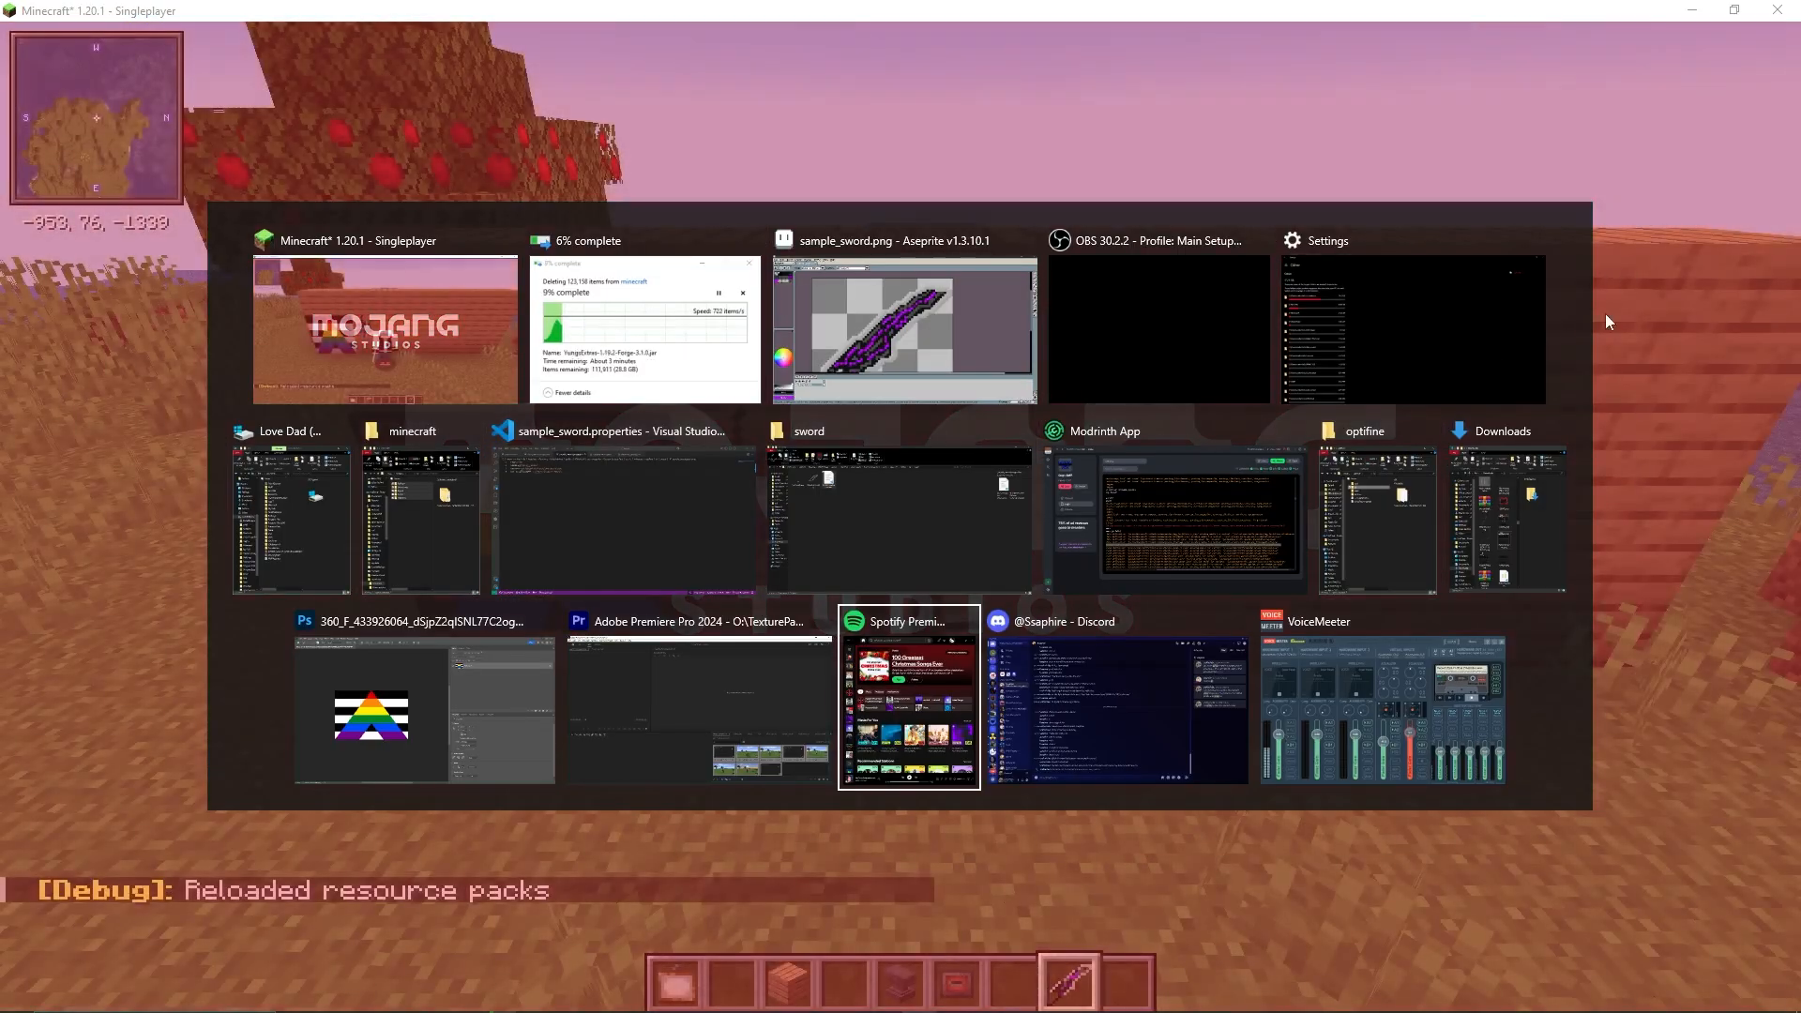
key("Escape")
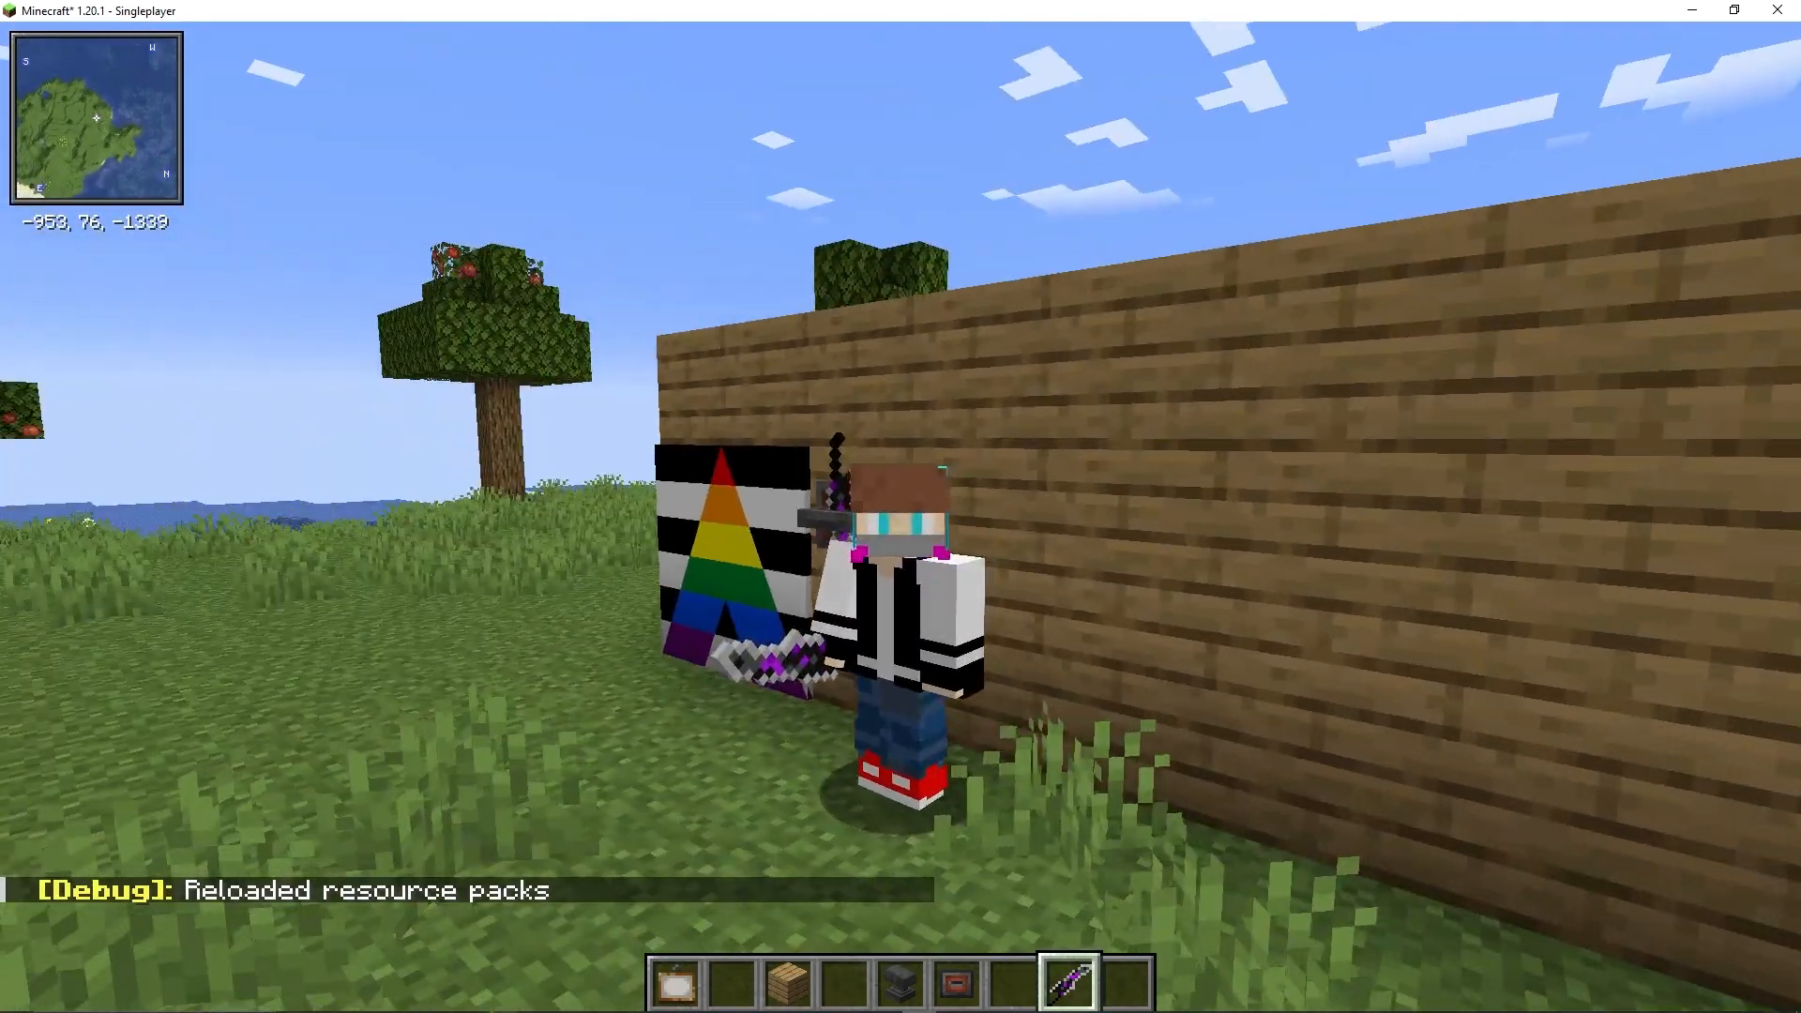
key("alt+Tab")
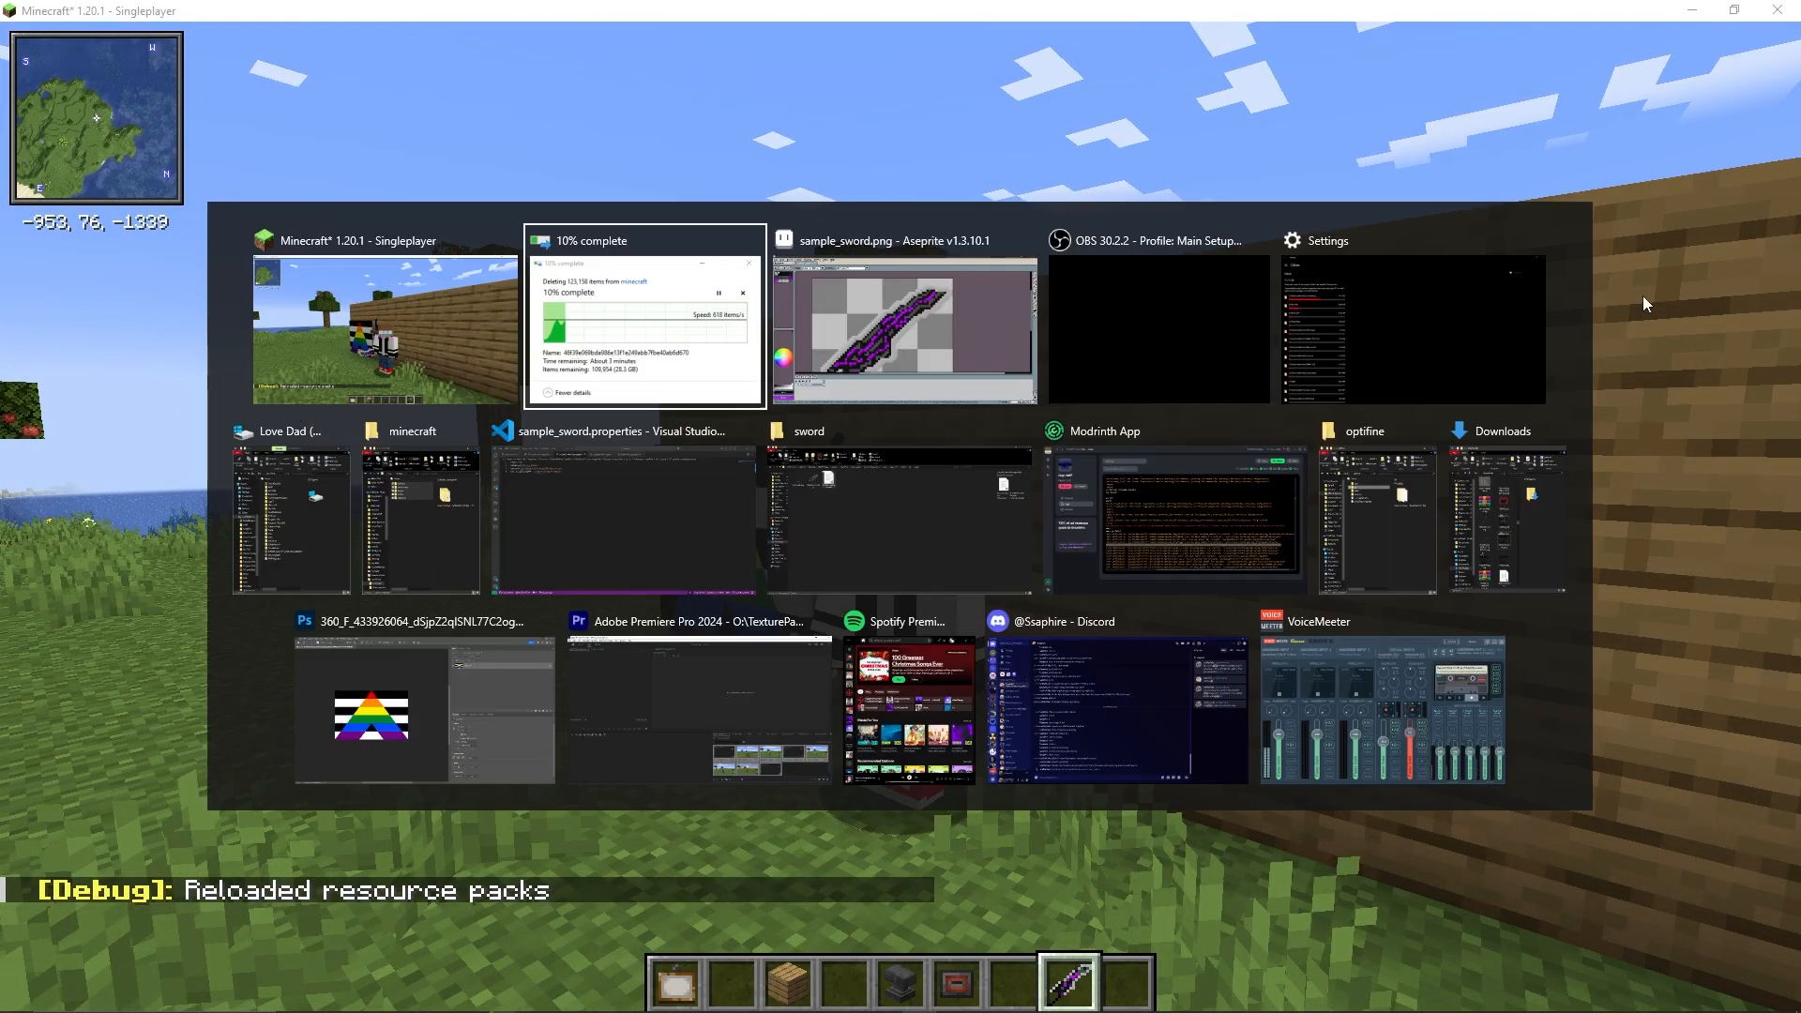
left_click(924, 288)
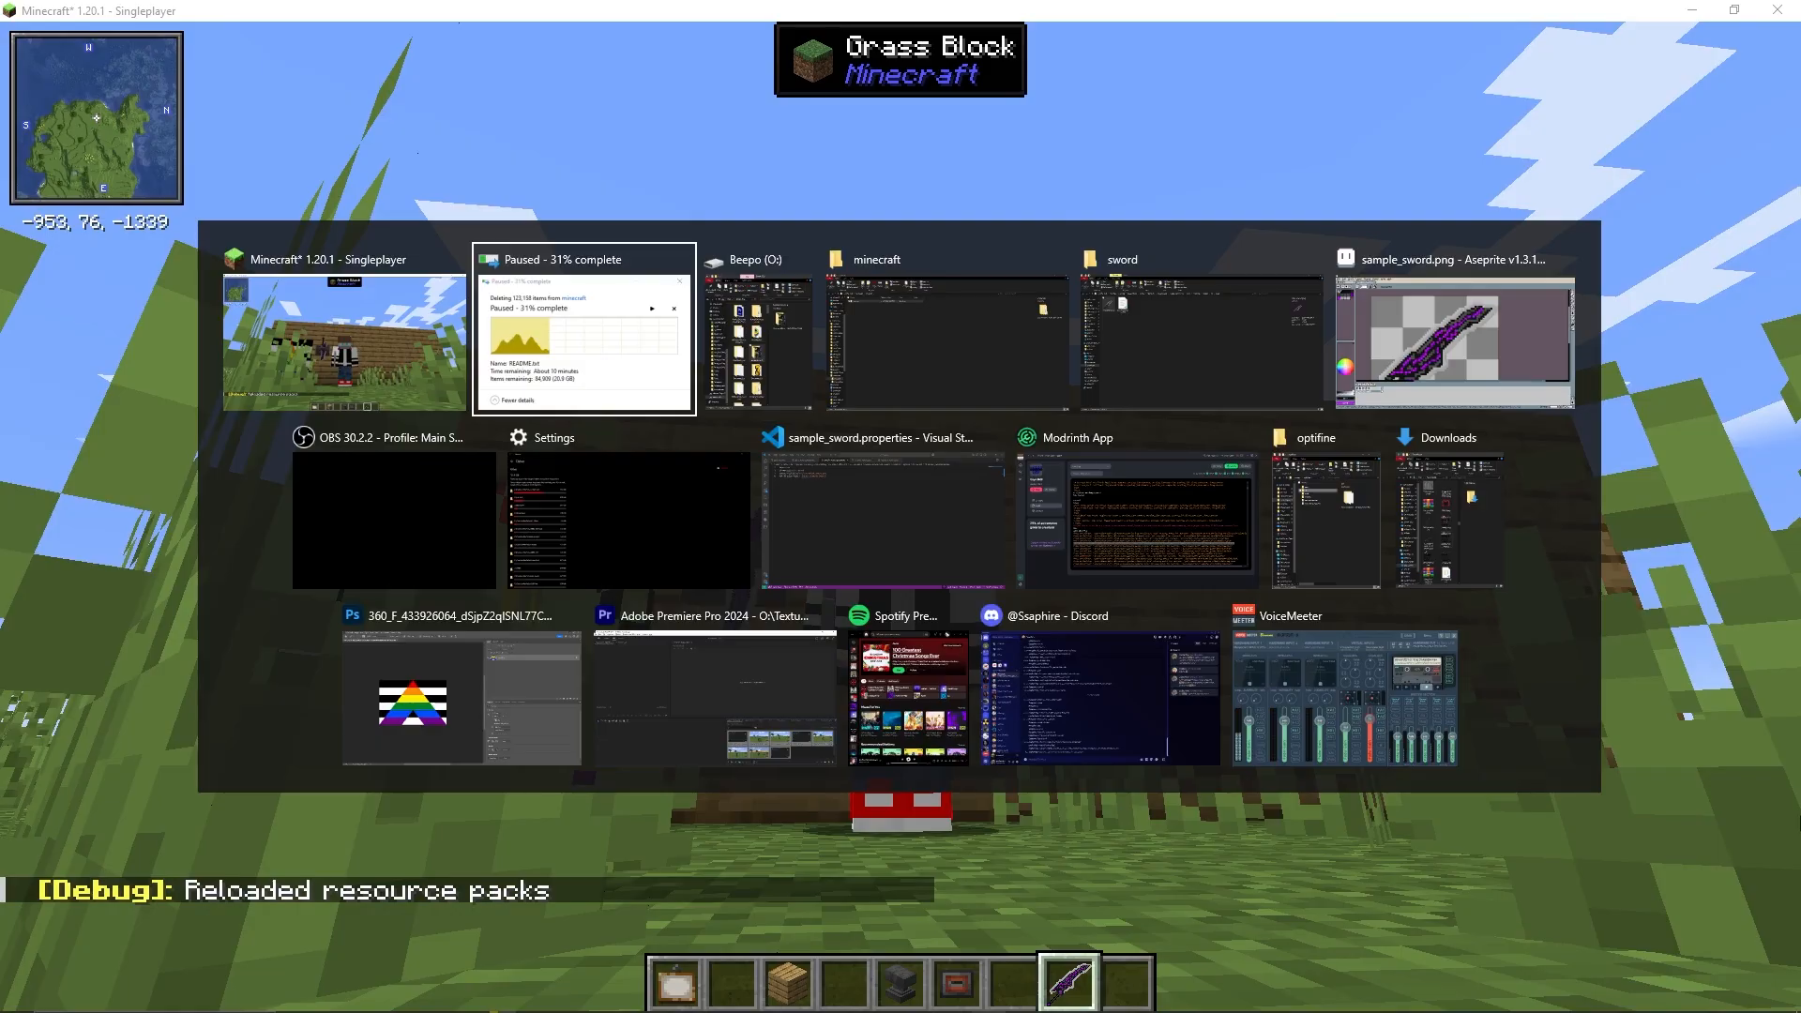
key("Tab")
key("Tab")
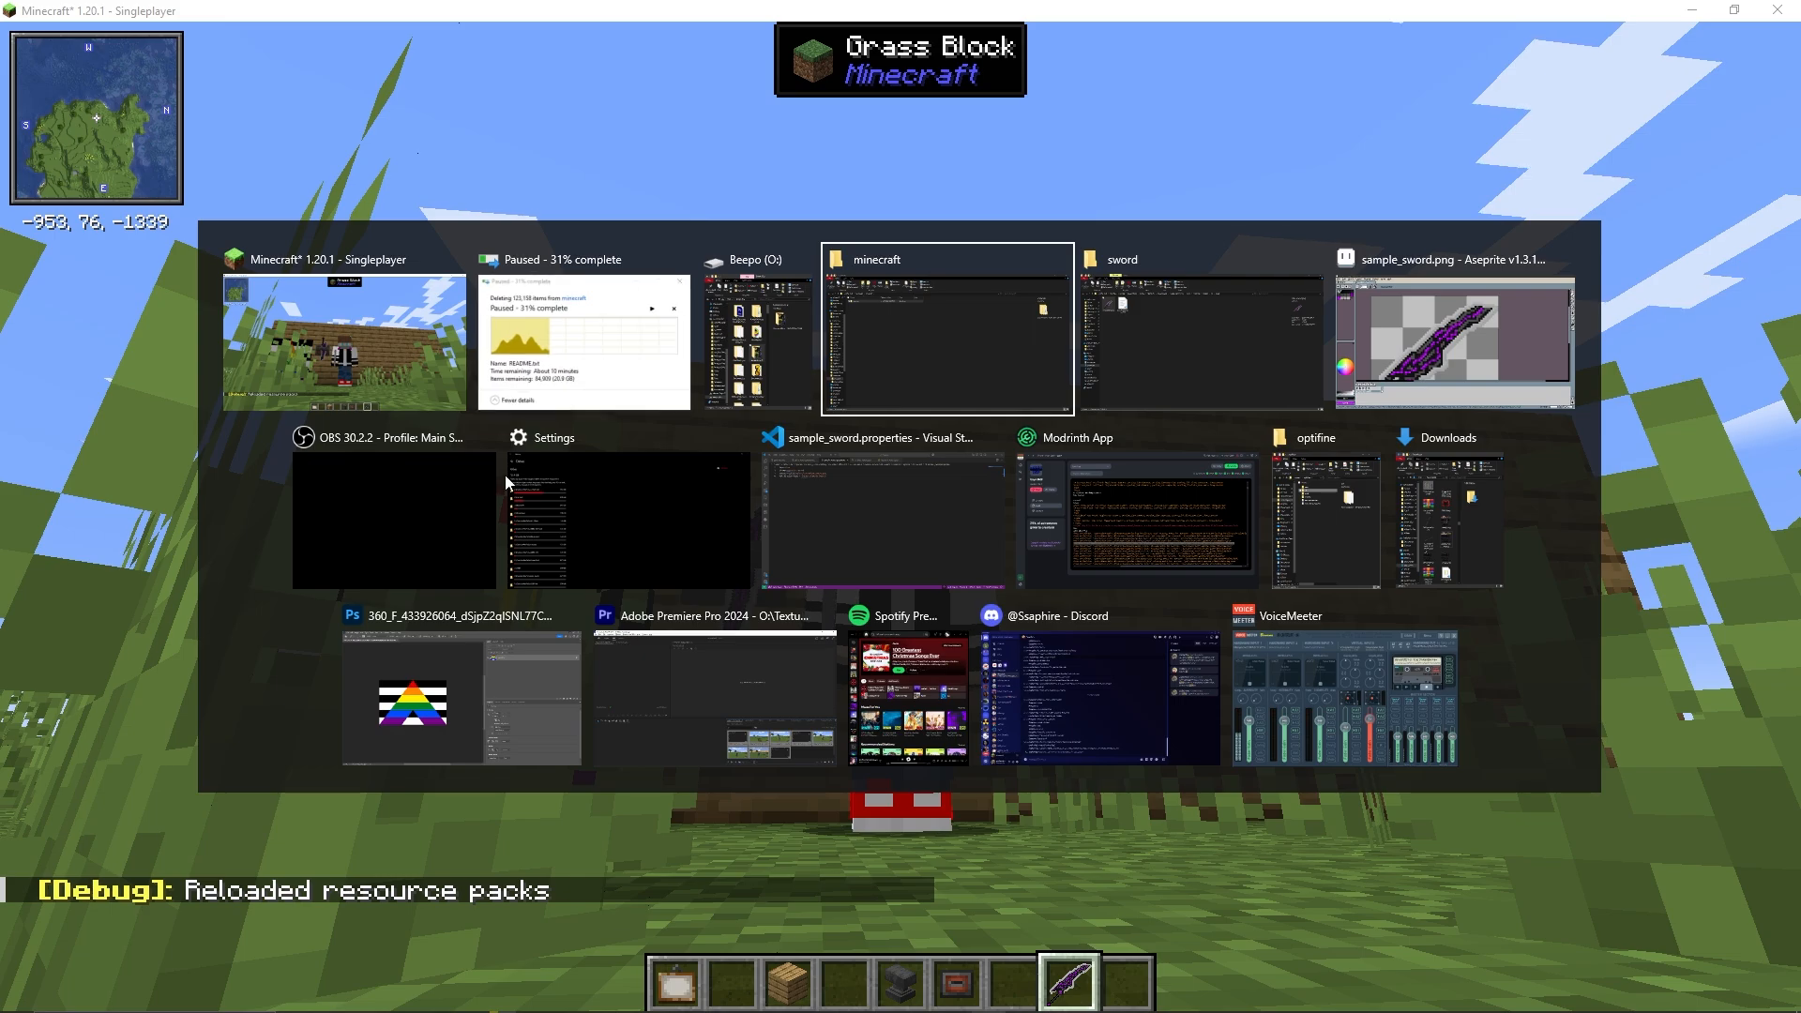
key("Escape")
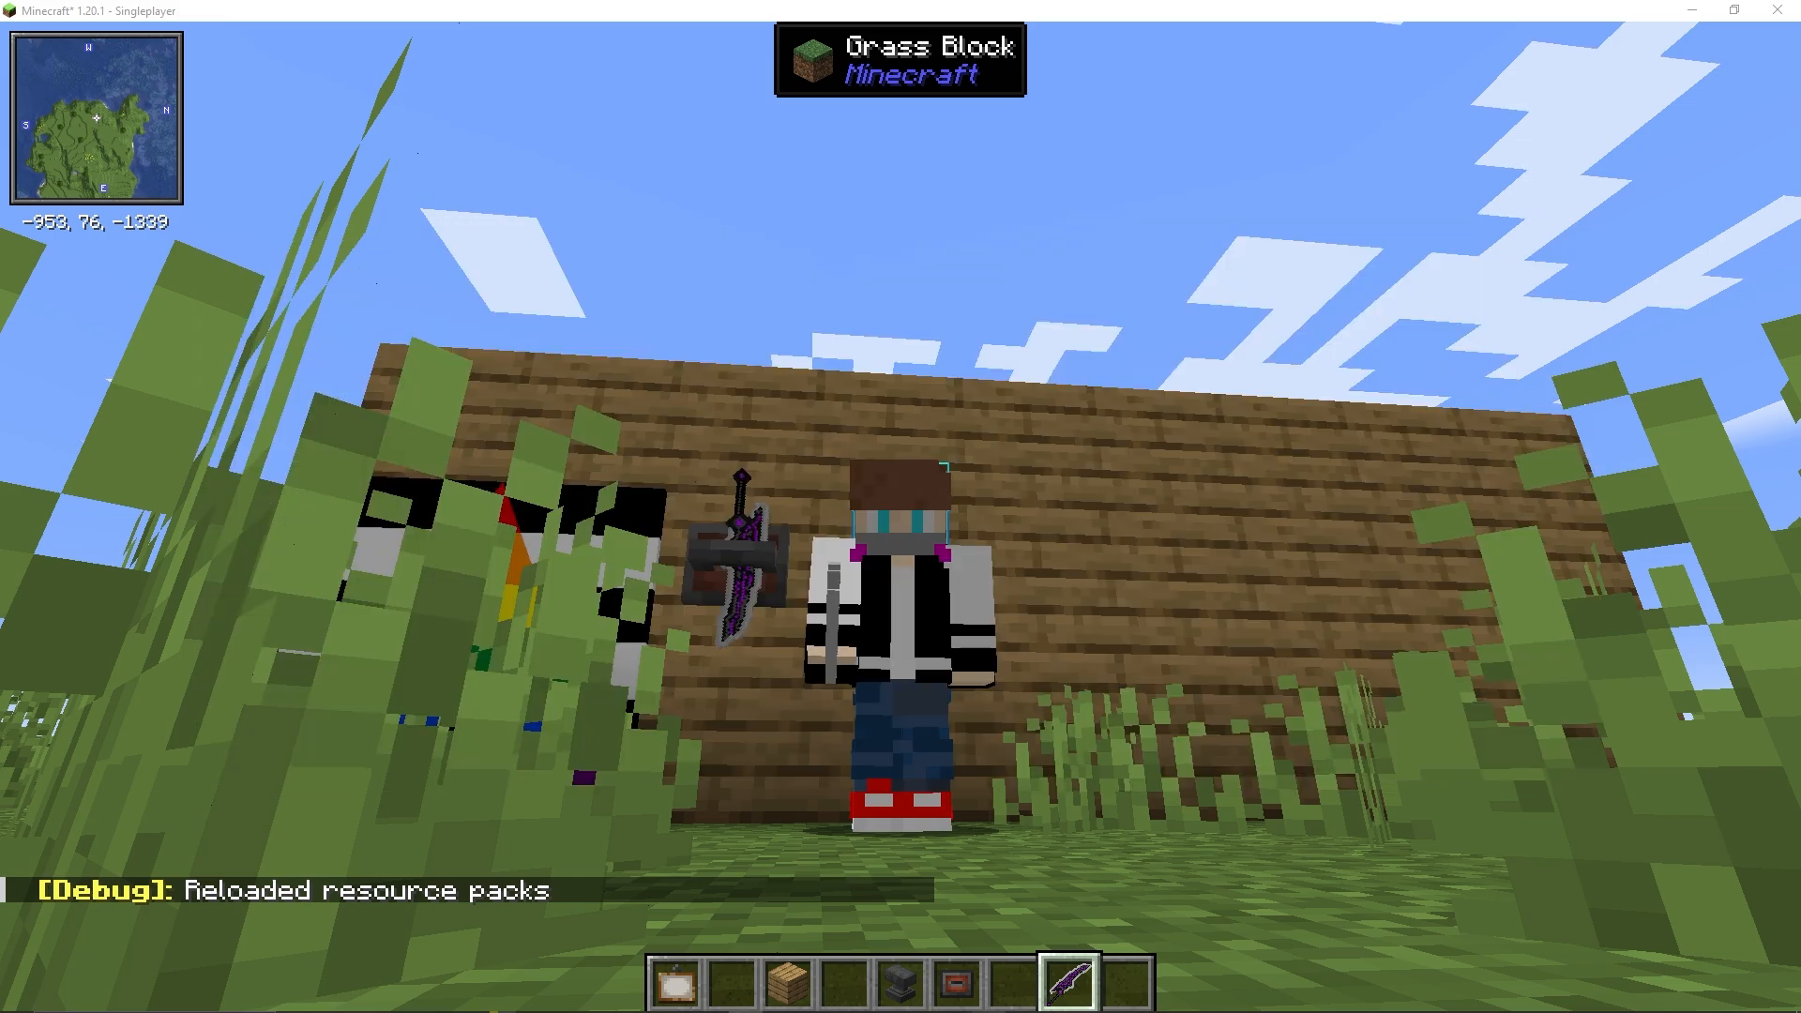
Return to the game and inspect the Sample Sword's texture in the character's hand, including a zoomed-in view.
left_click(1525, 368)
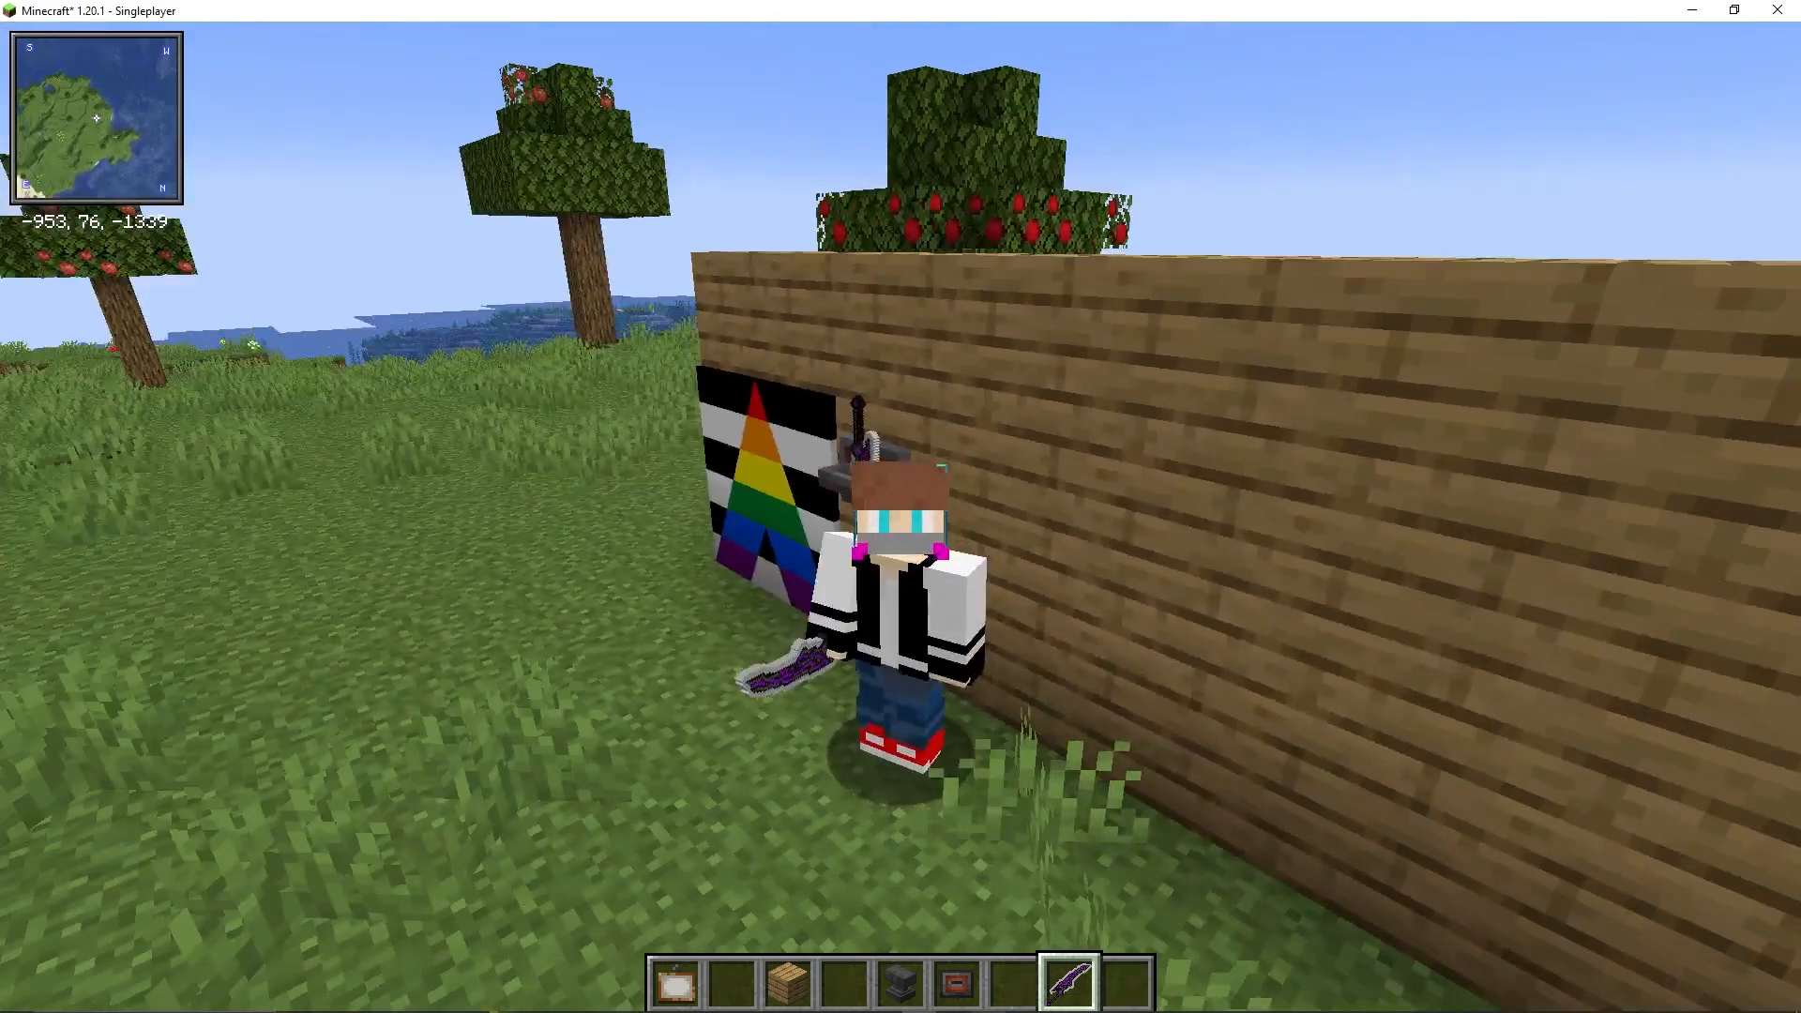
key("c")
left_click(901, 517)
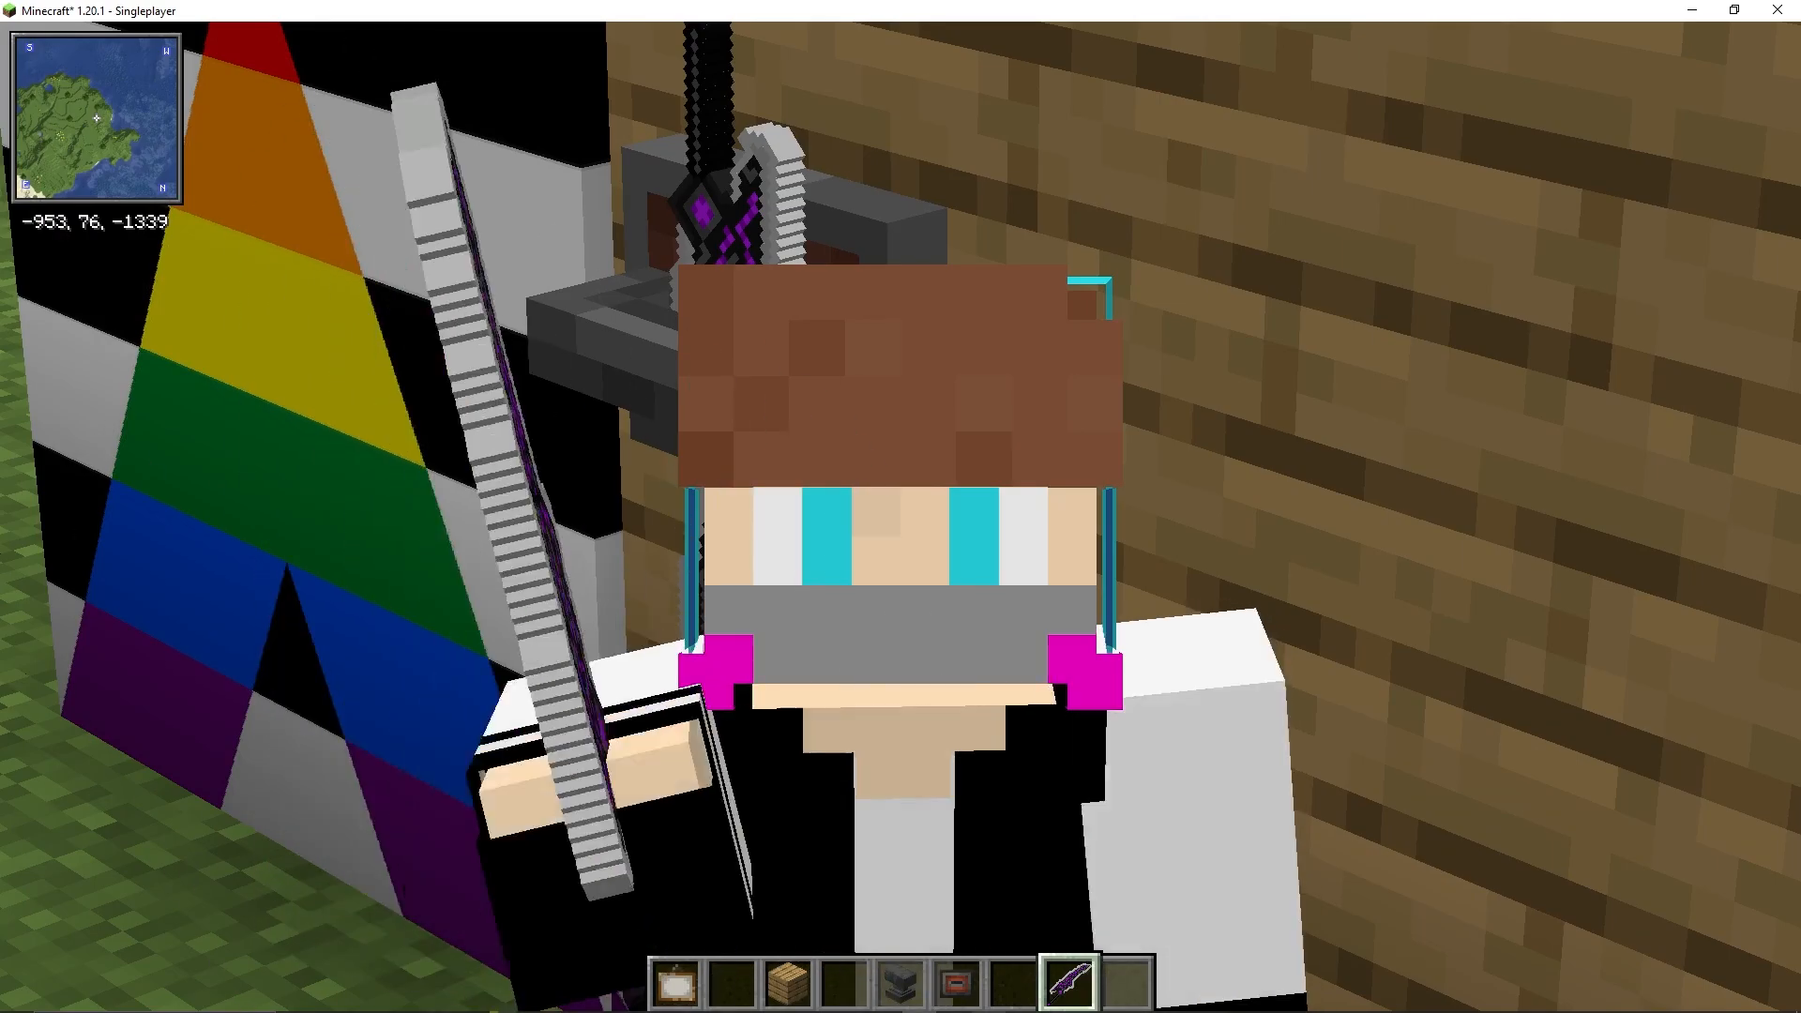
left_click(901, 517)
key("g")
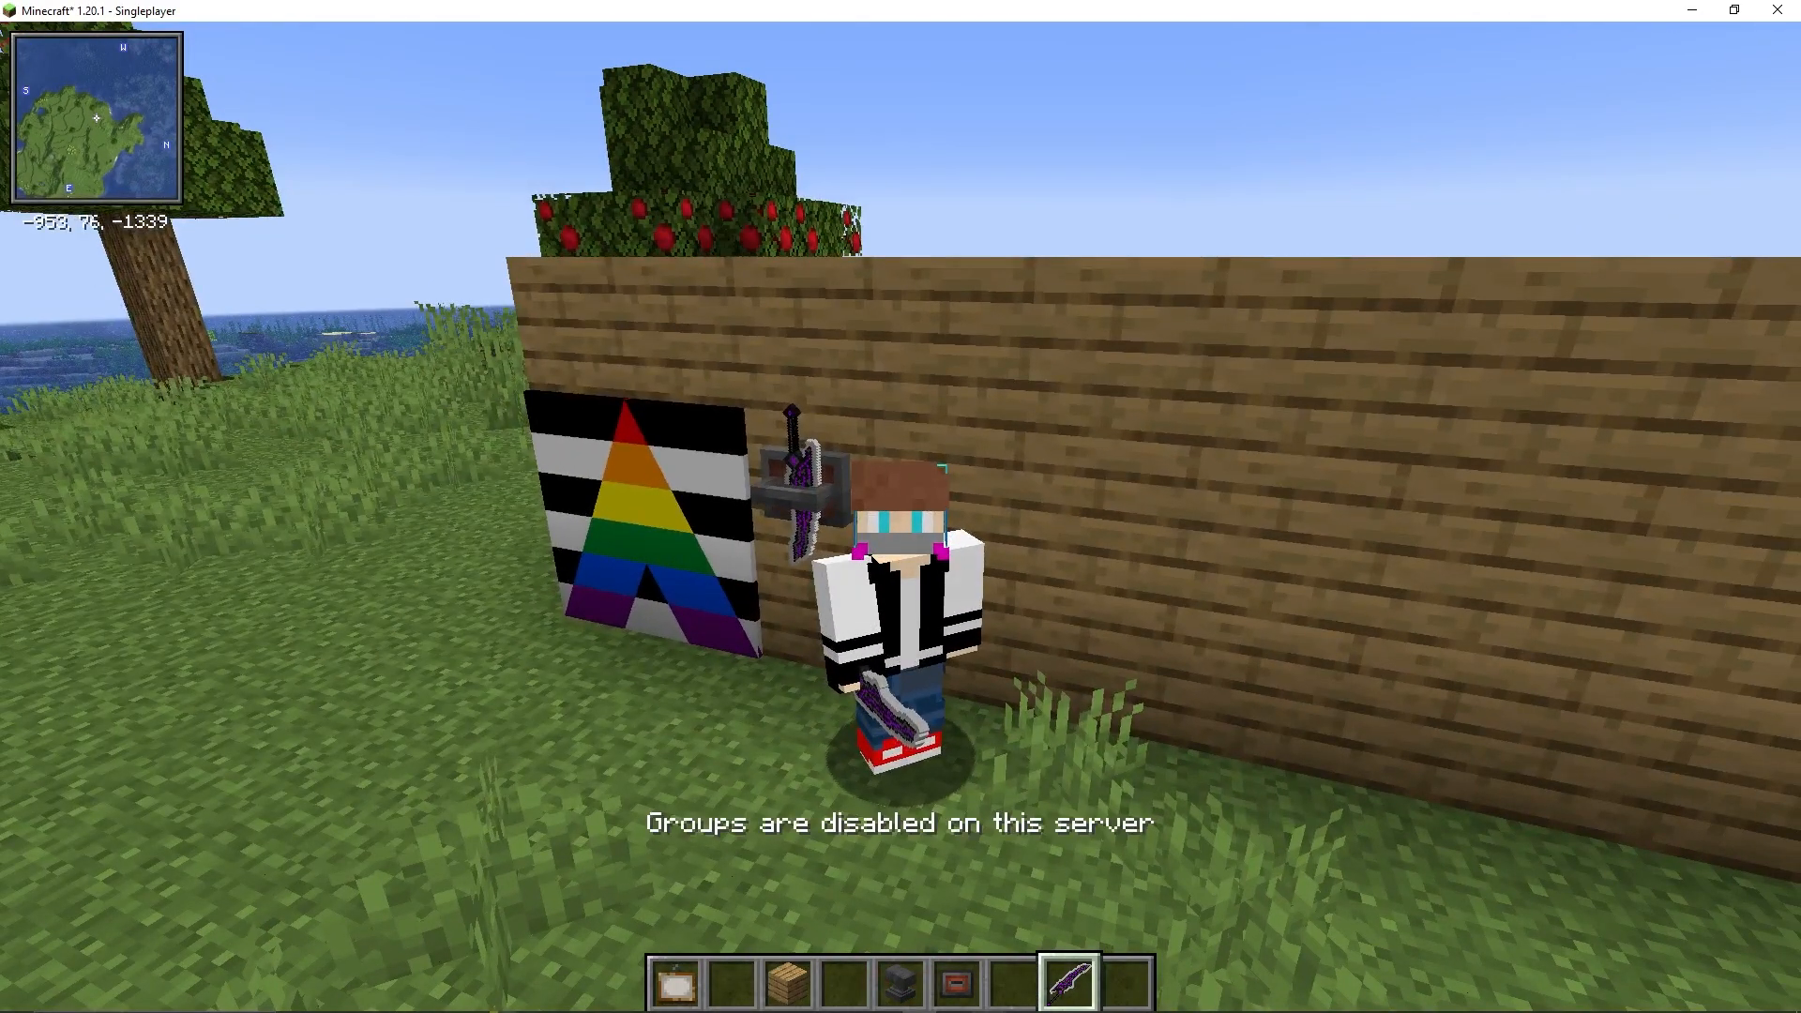
key("shift+e")
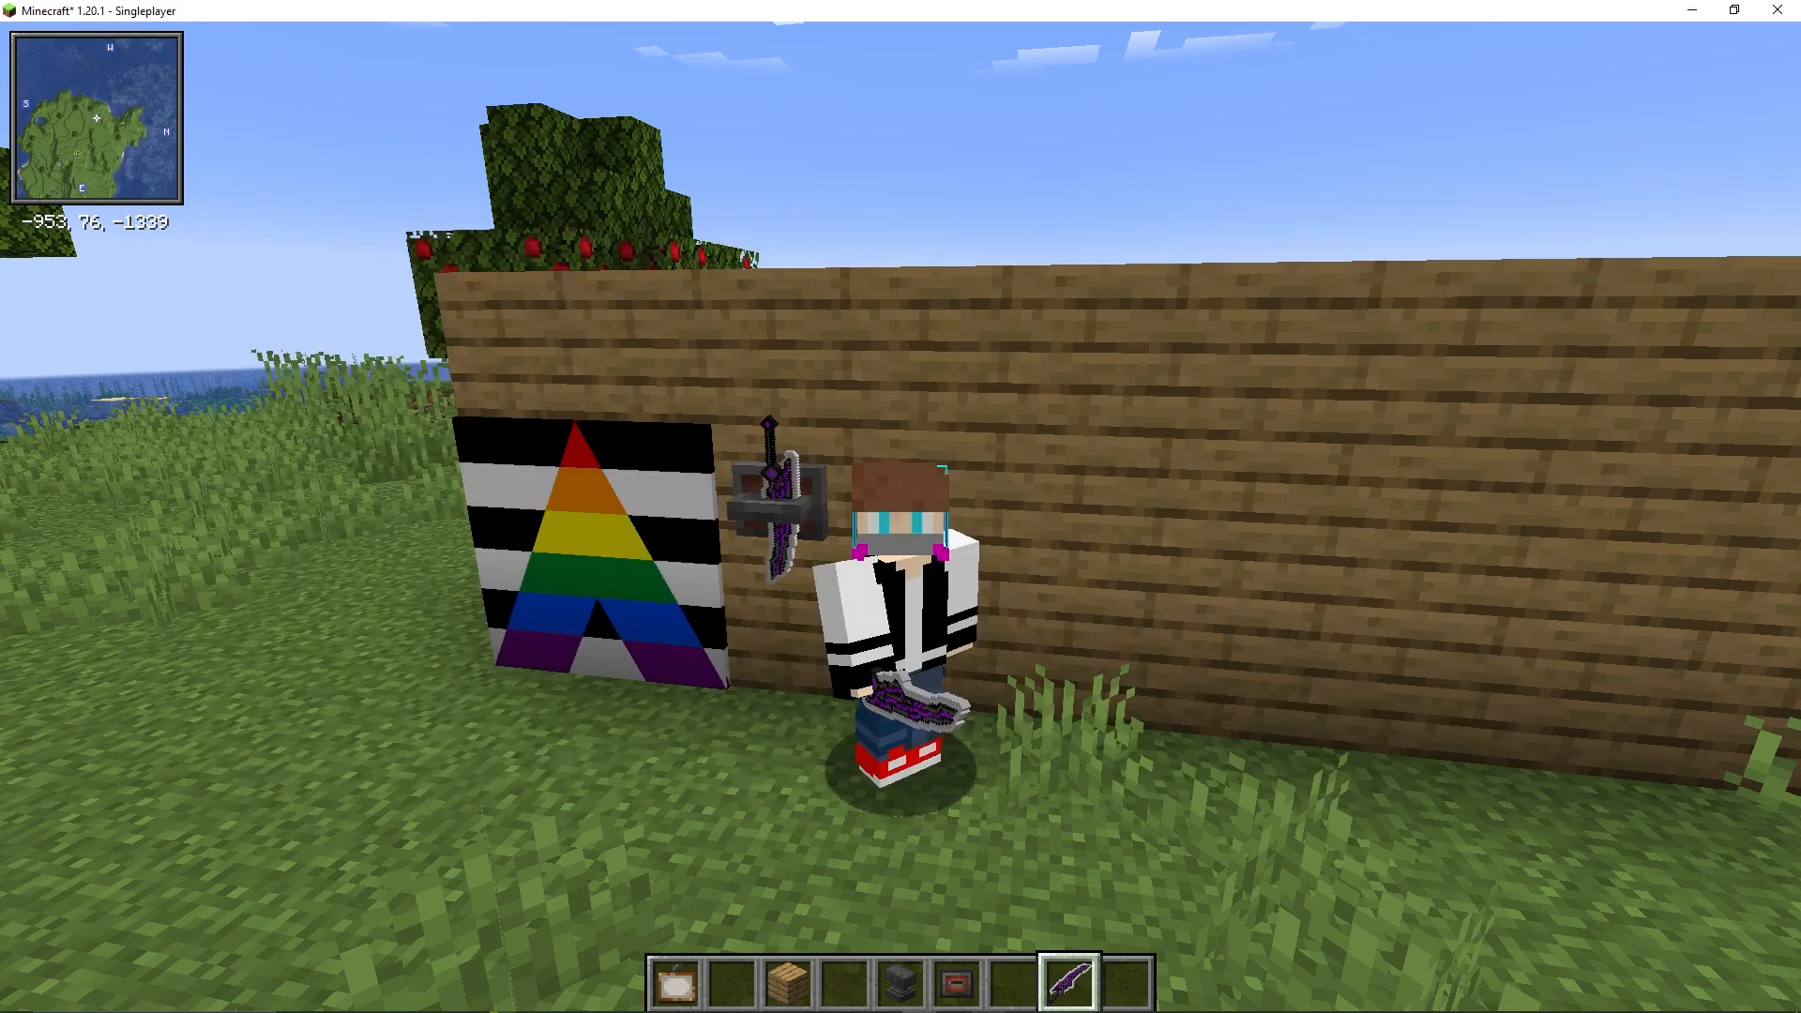
Move the Sample Sword to the off hand and walk around in third person to view it on the character's back.
key("w")
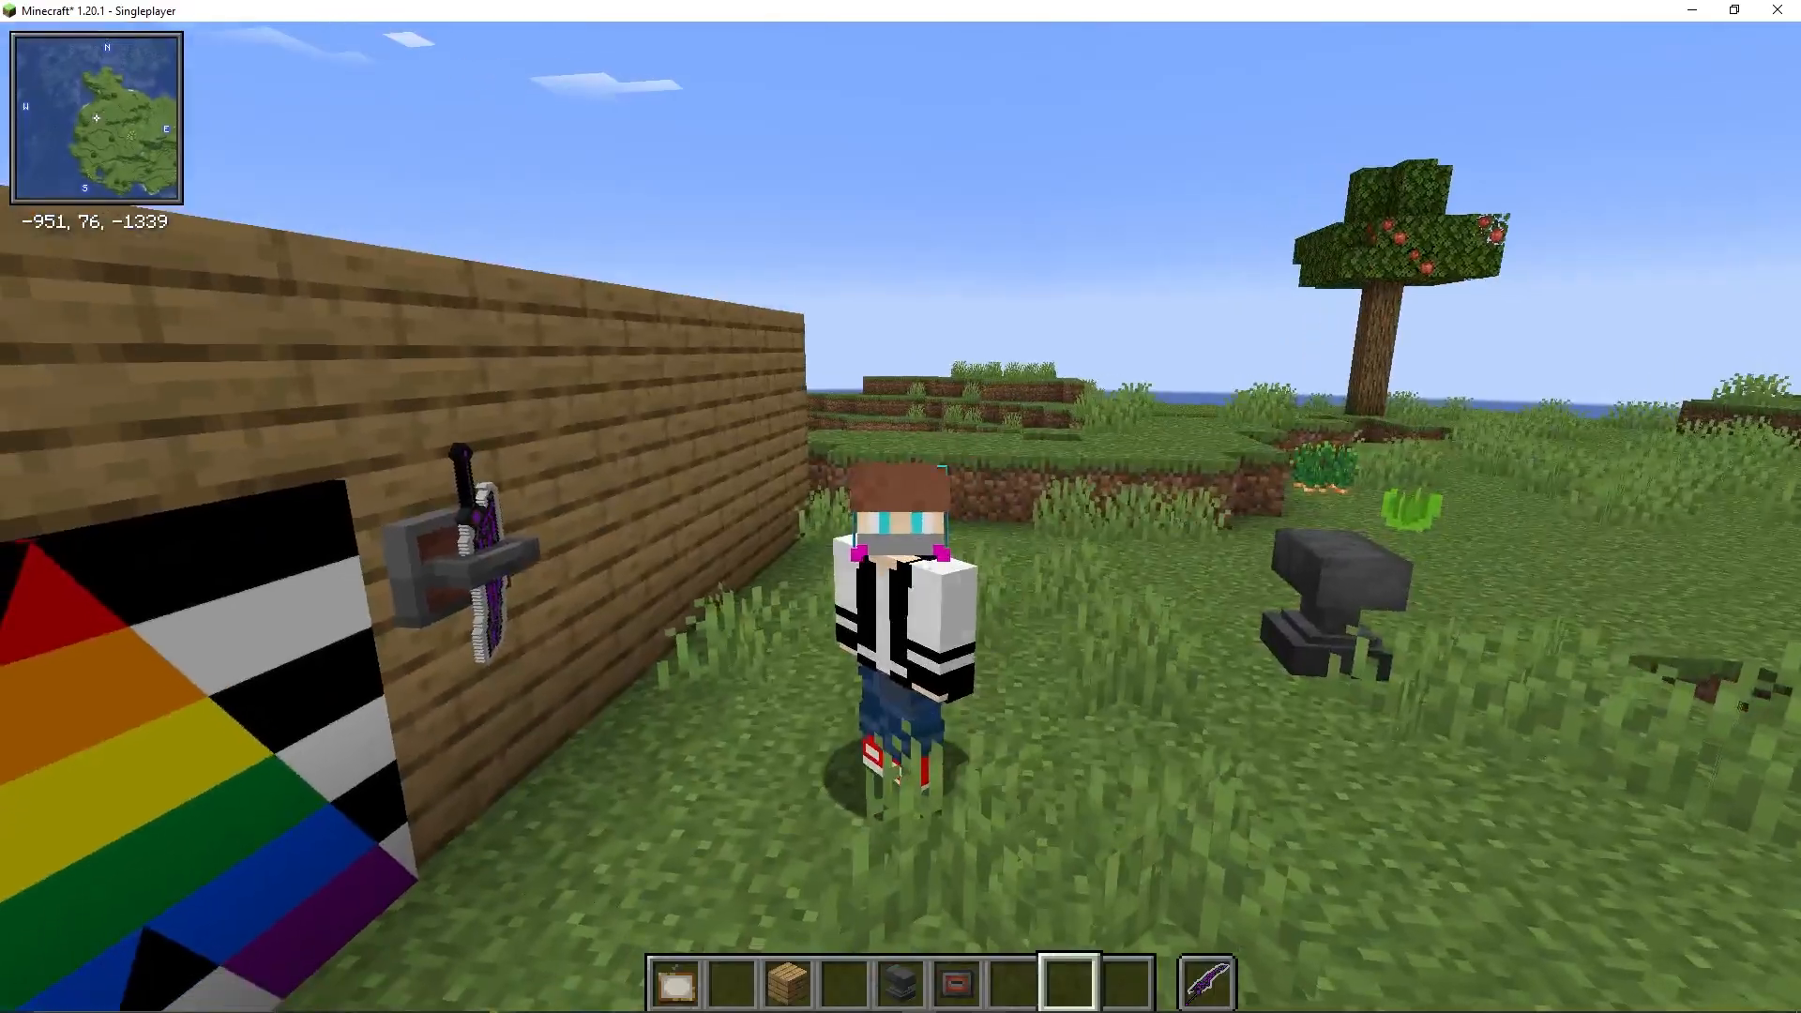
key("F5")
key("F5")
key("w")
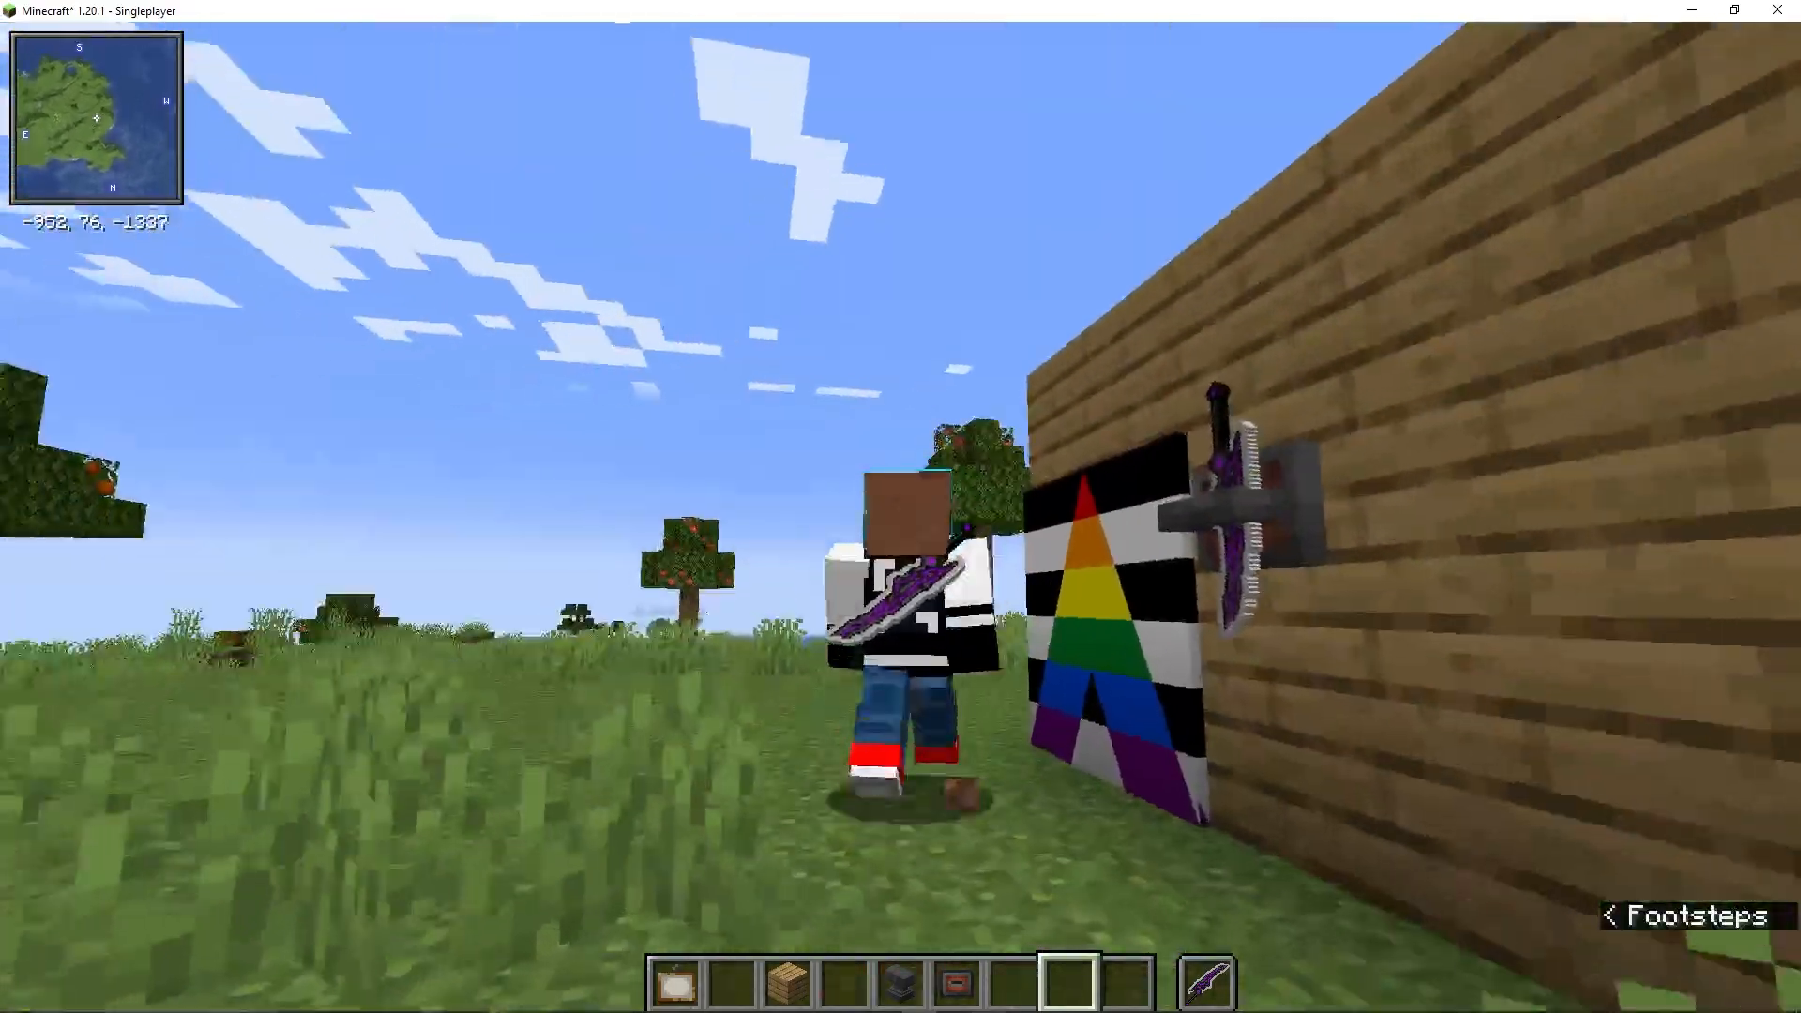
key("w")
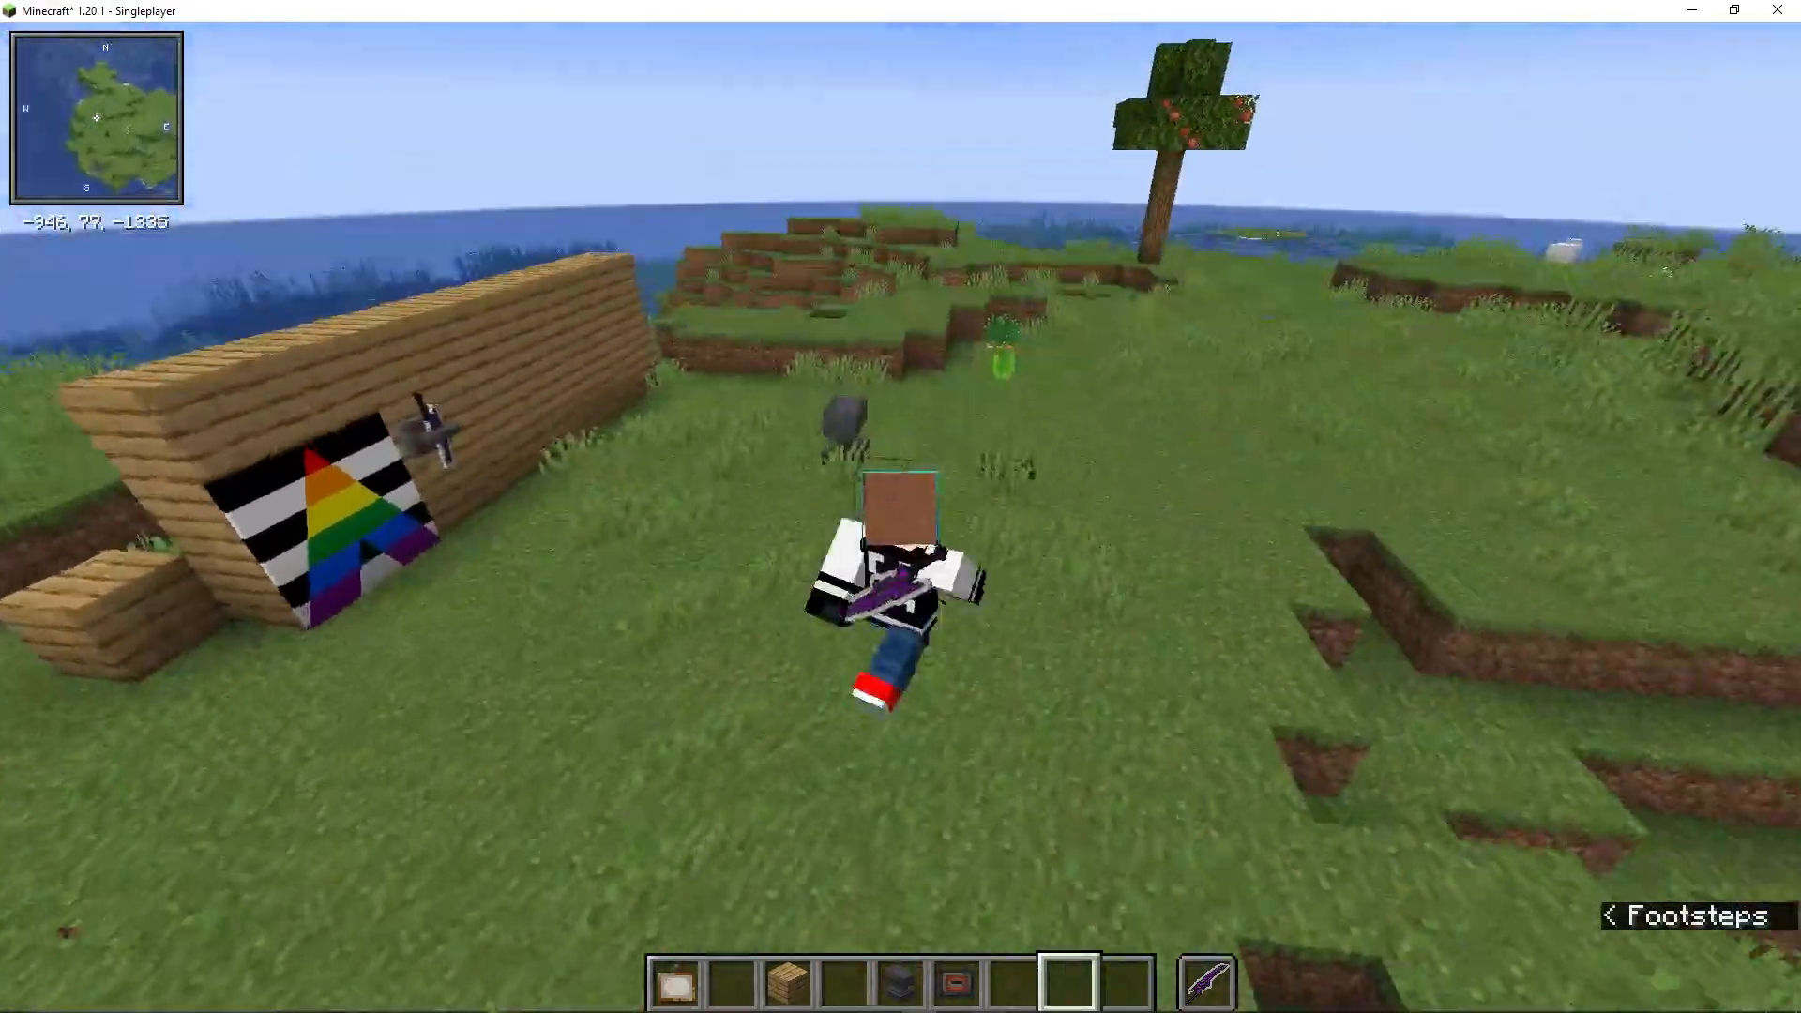
key("w")
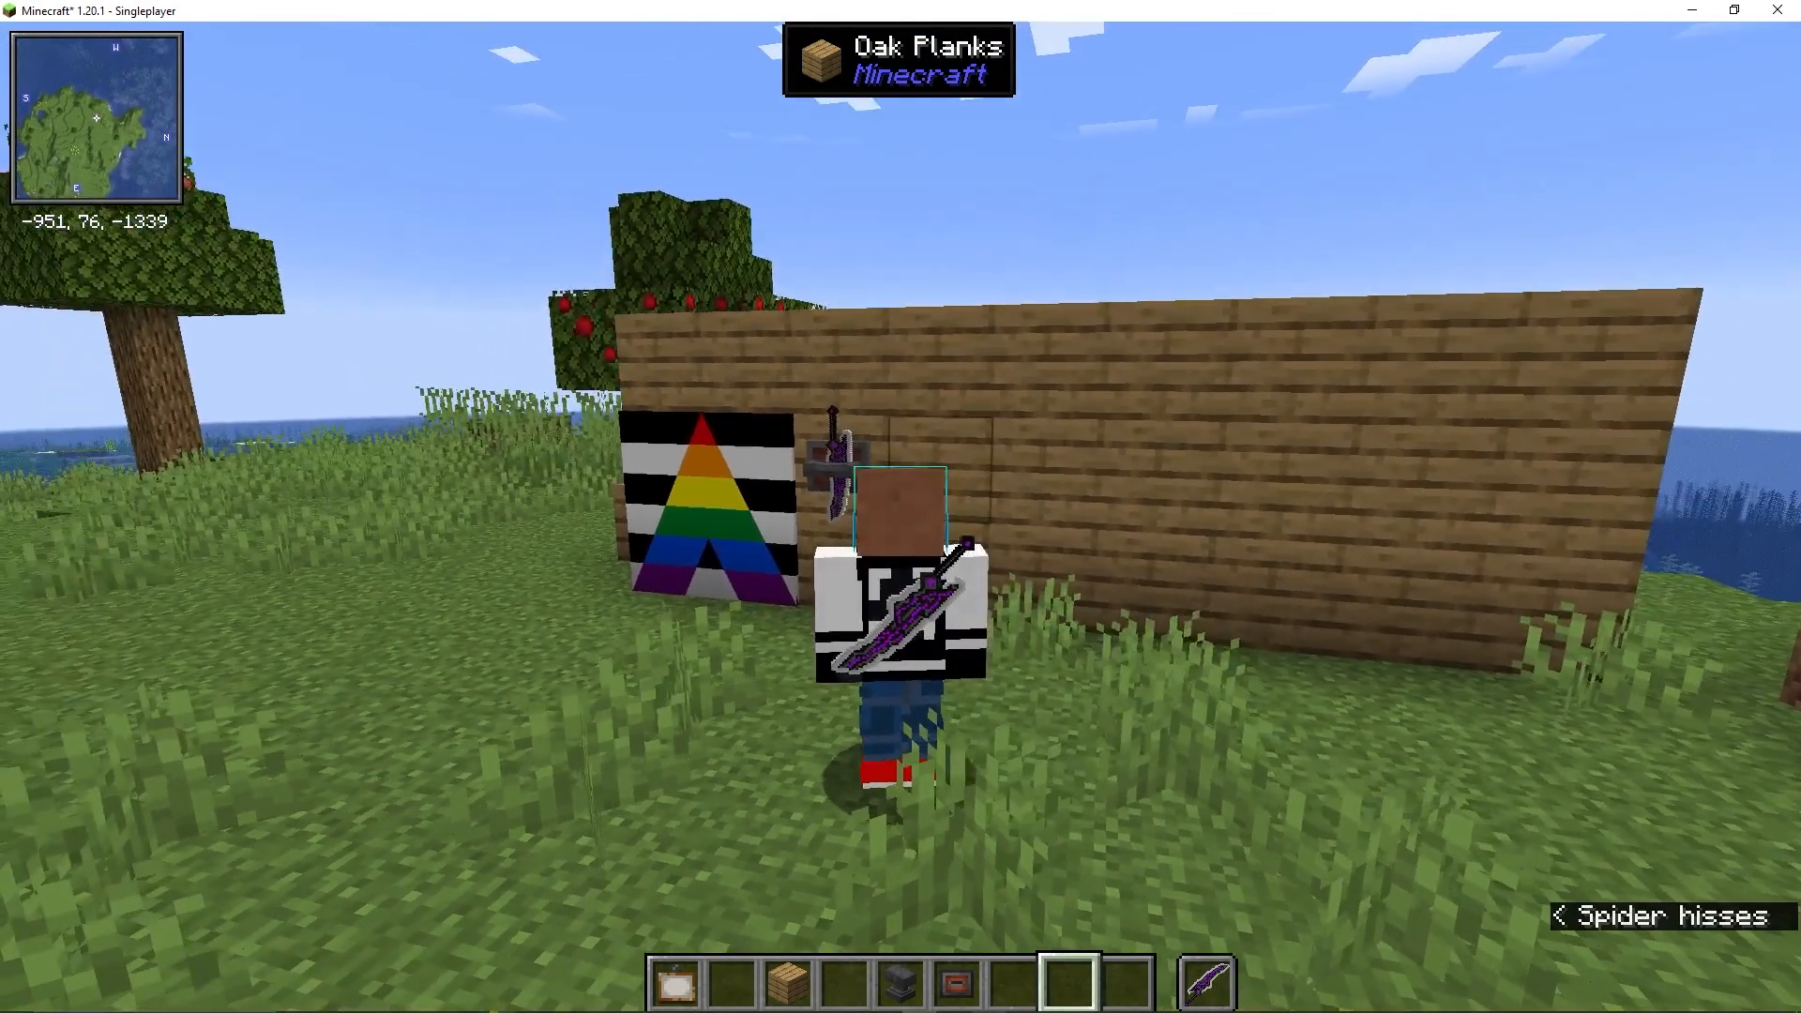
Cycle the camera perspectives to a front view and walk along the plank wall to show the painting and mounted sword.
key("F5")
key("F5")
key("F5")
key("F5")
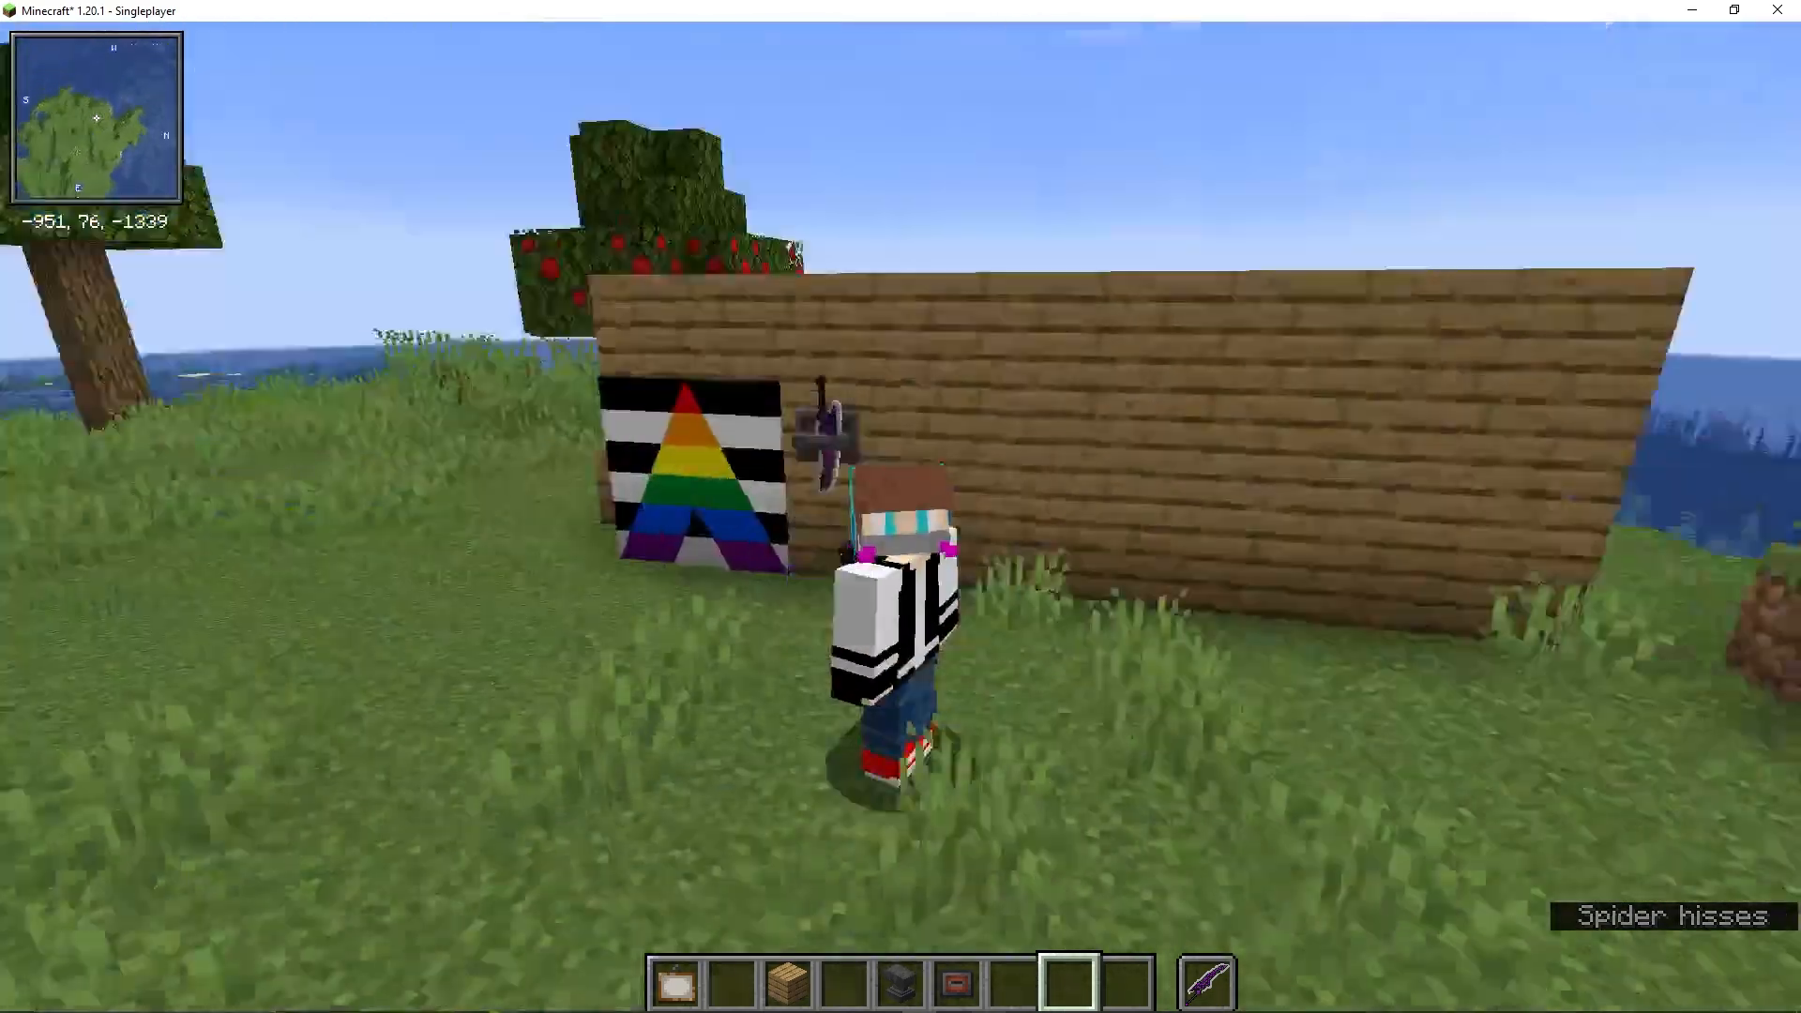
key("d")
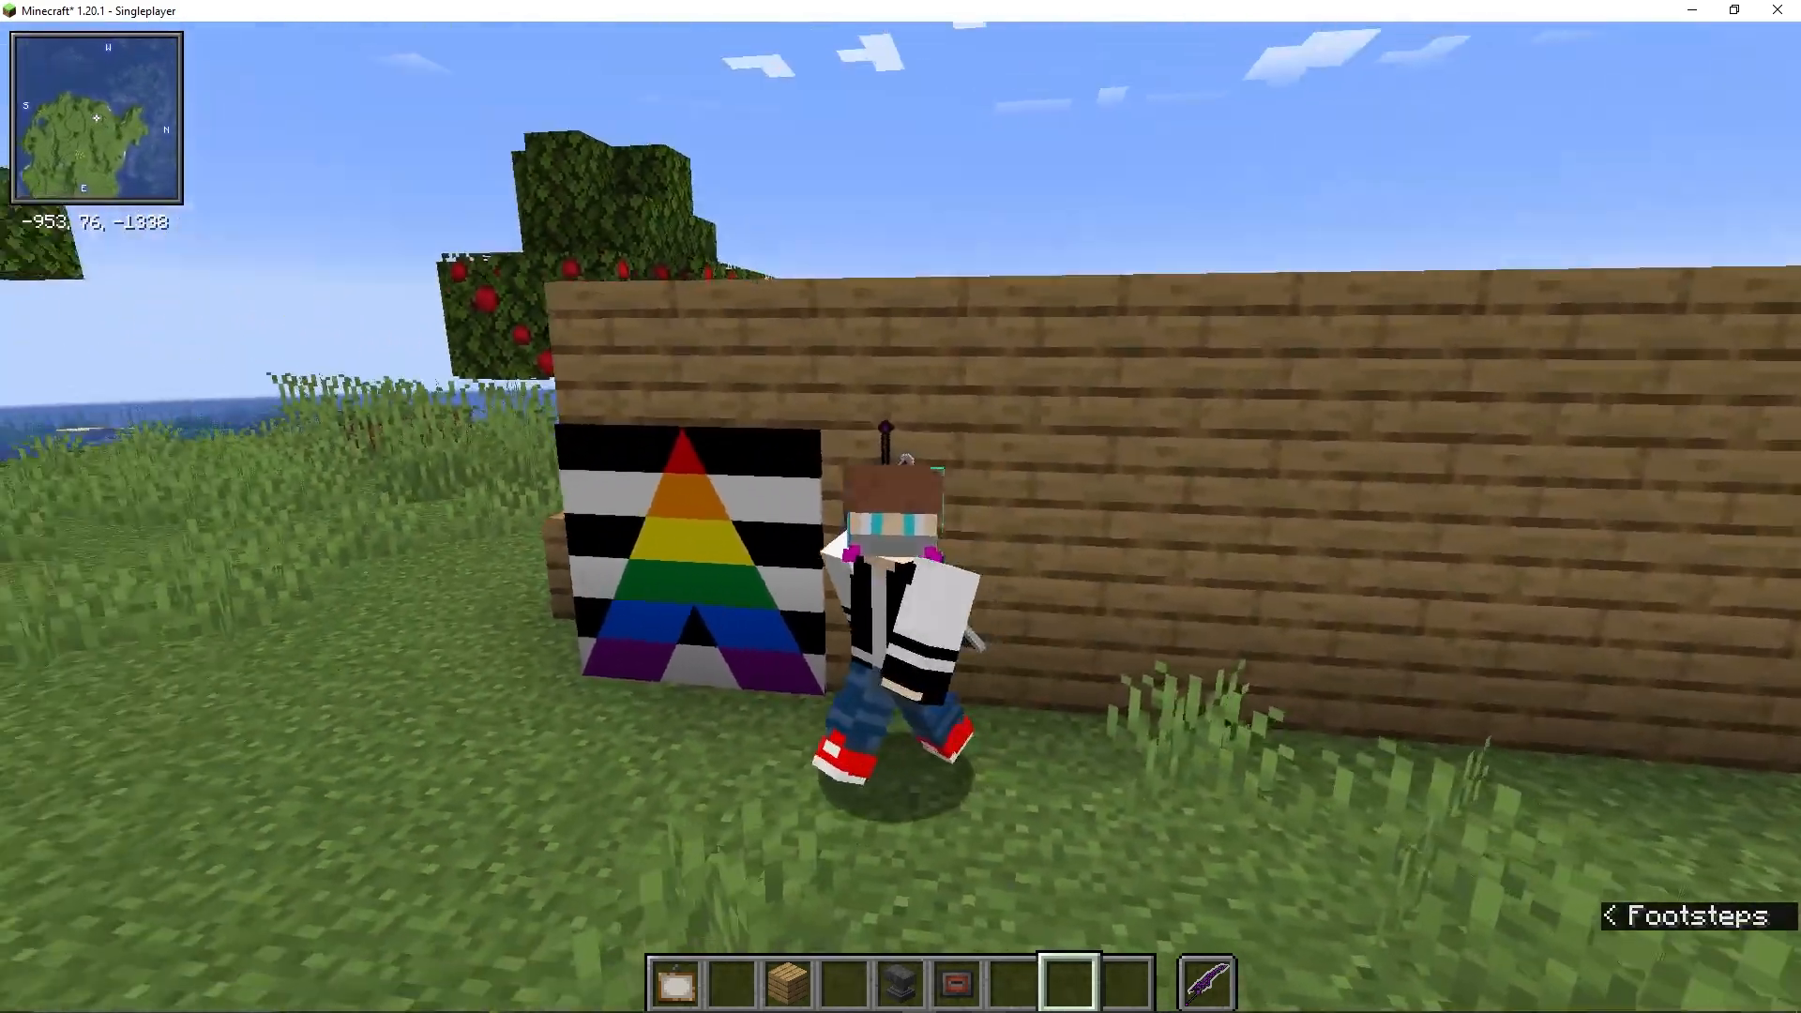
key("a")
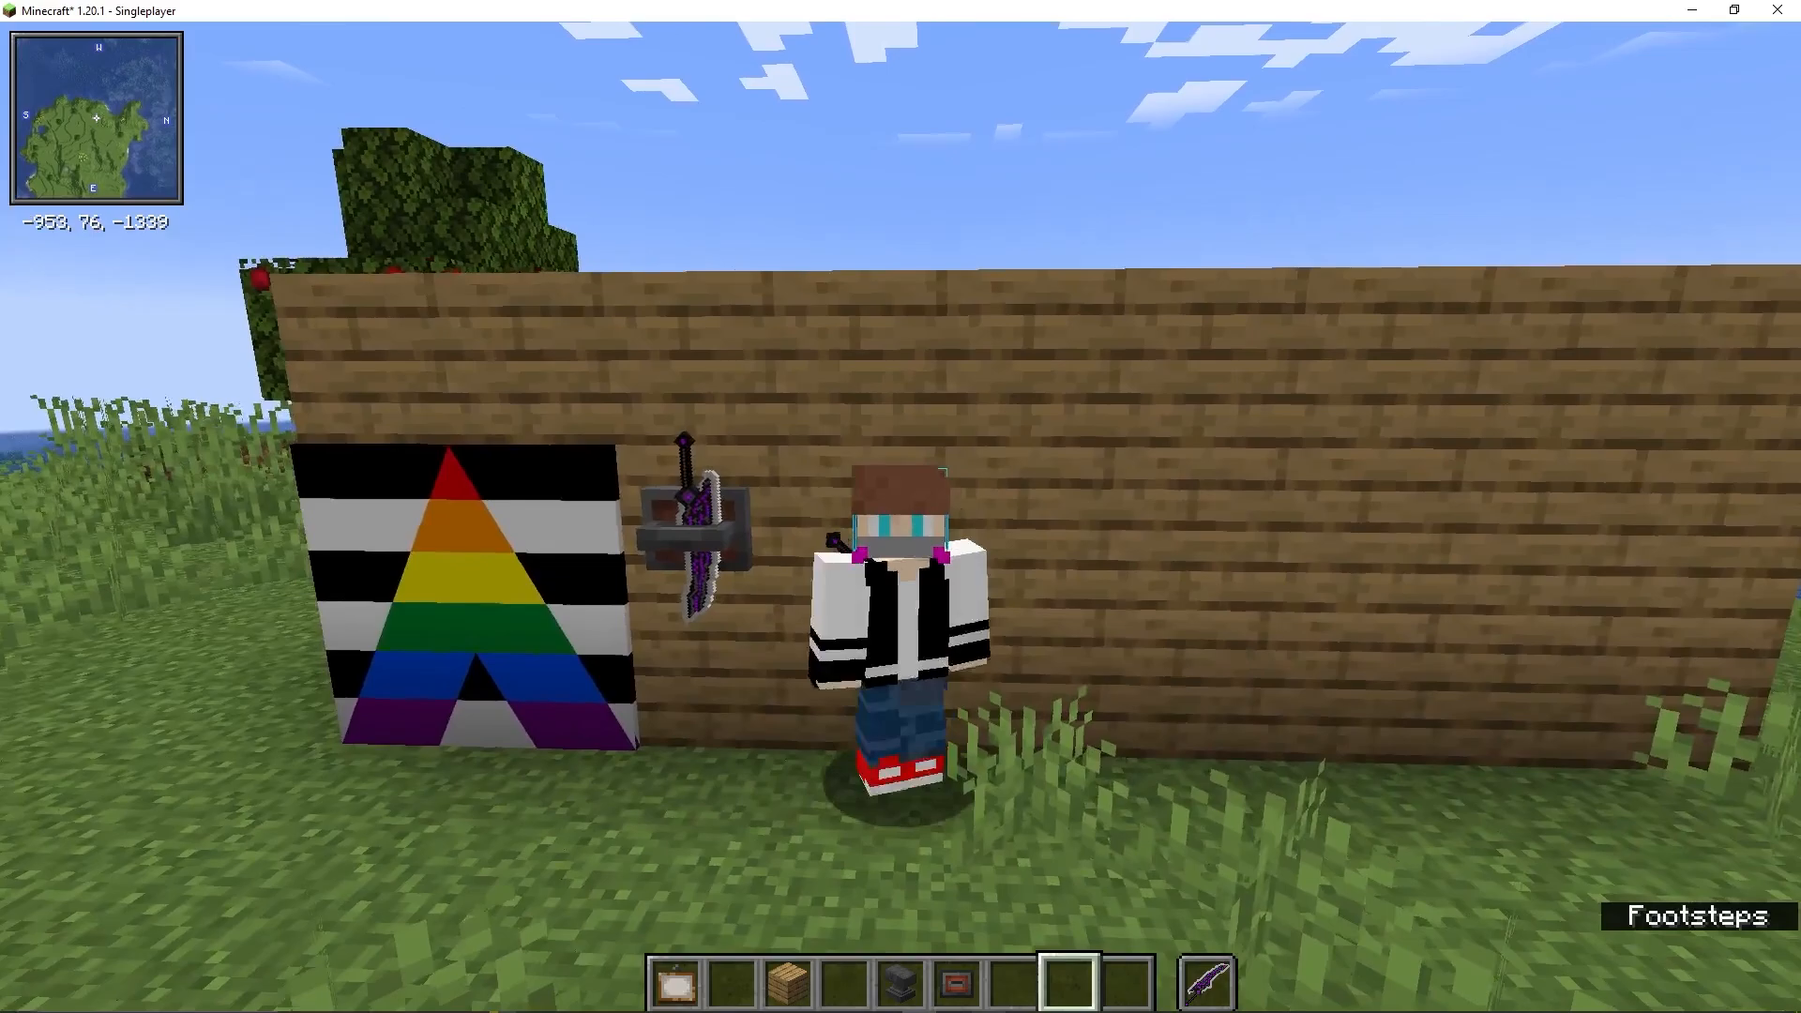
key("w")
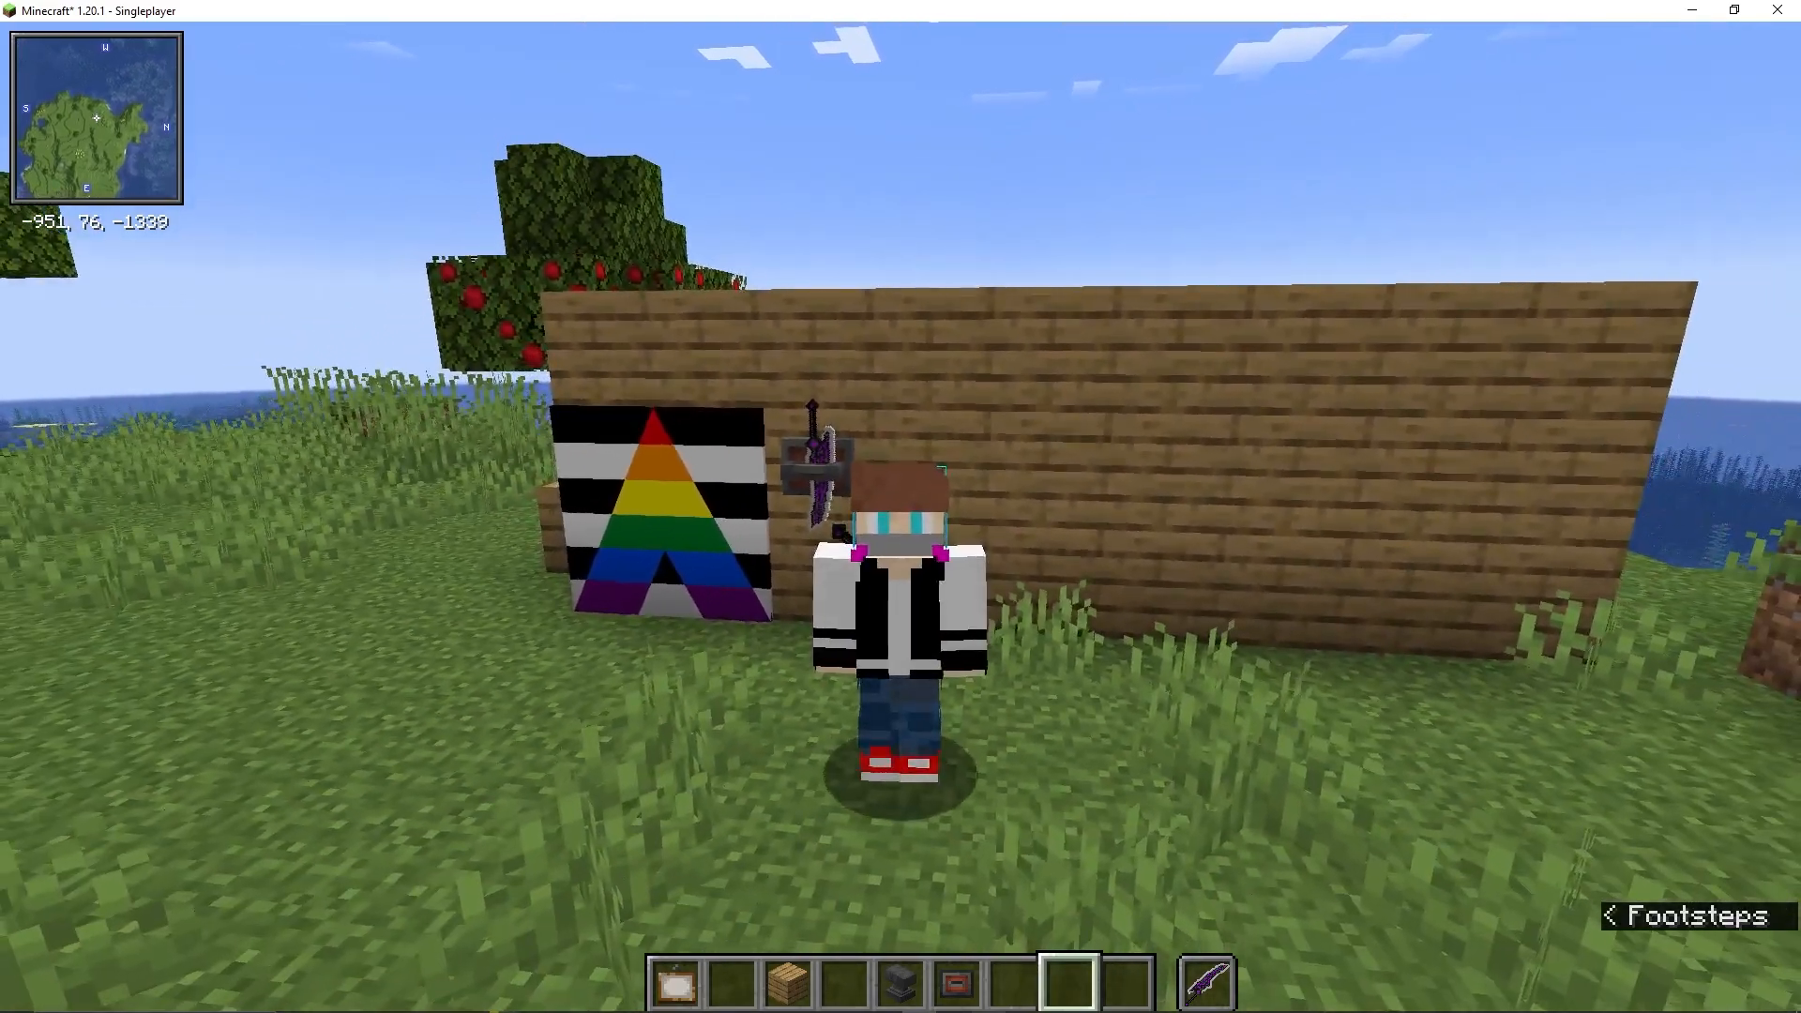
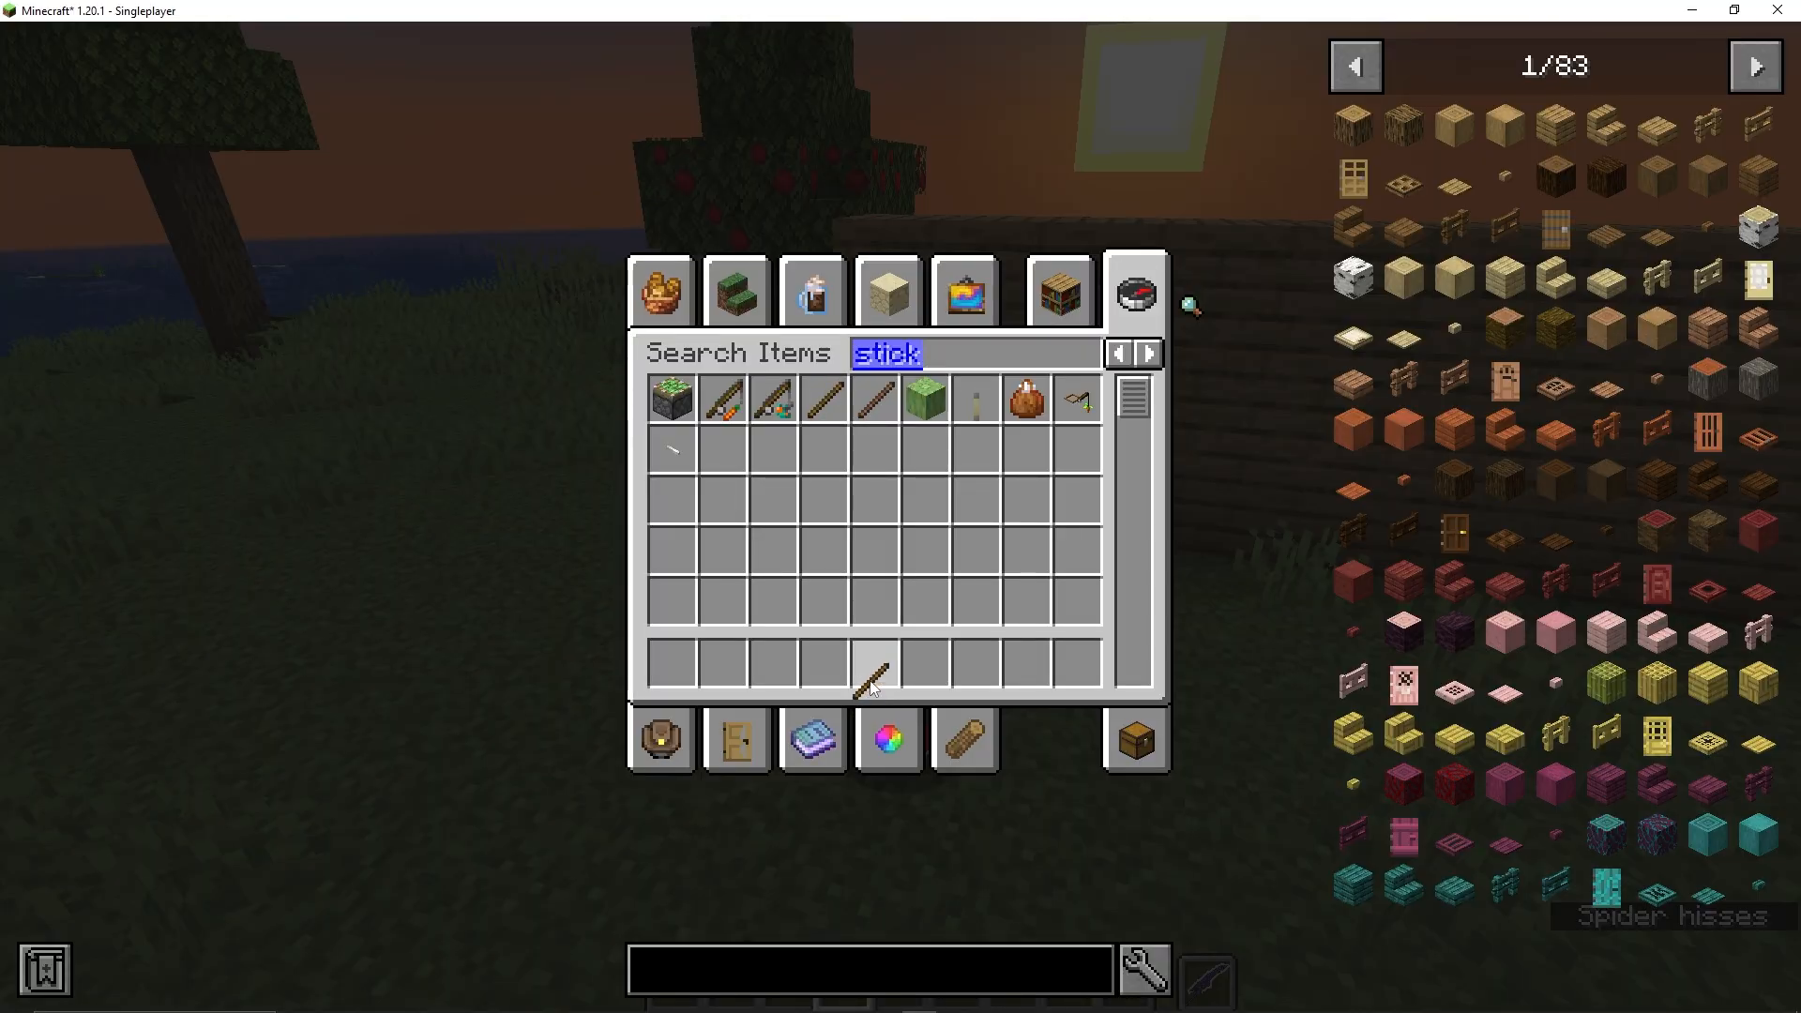
Close the creative inventory with the stick in the hotbar, and switch to Blockbench to inspect the trident model from several angles.
key("e")
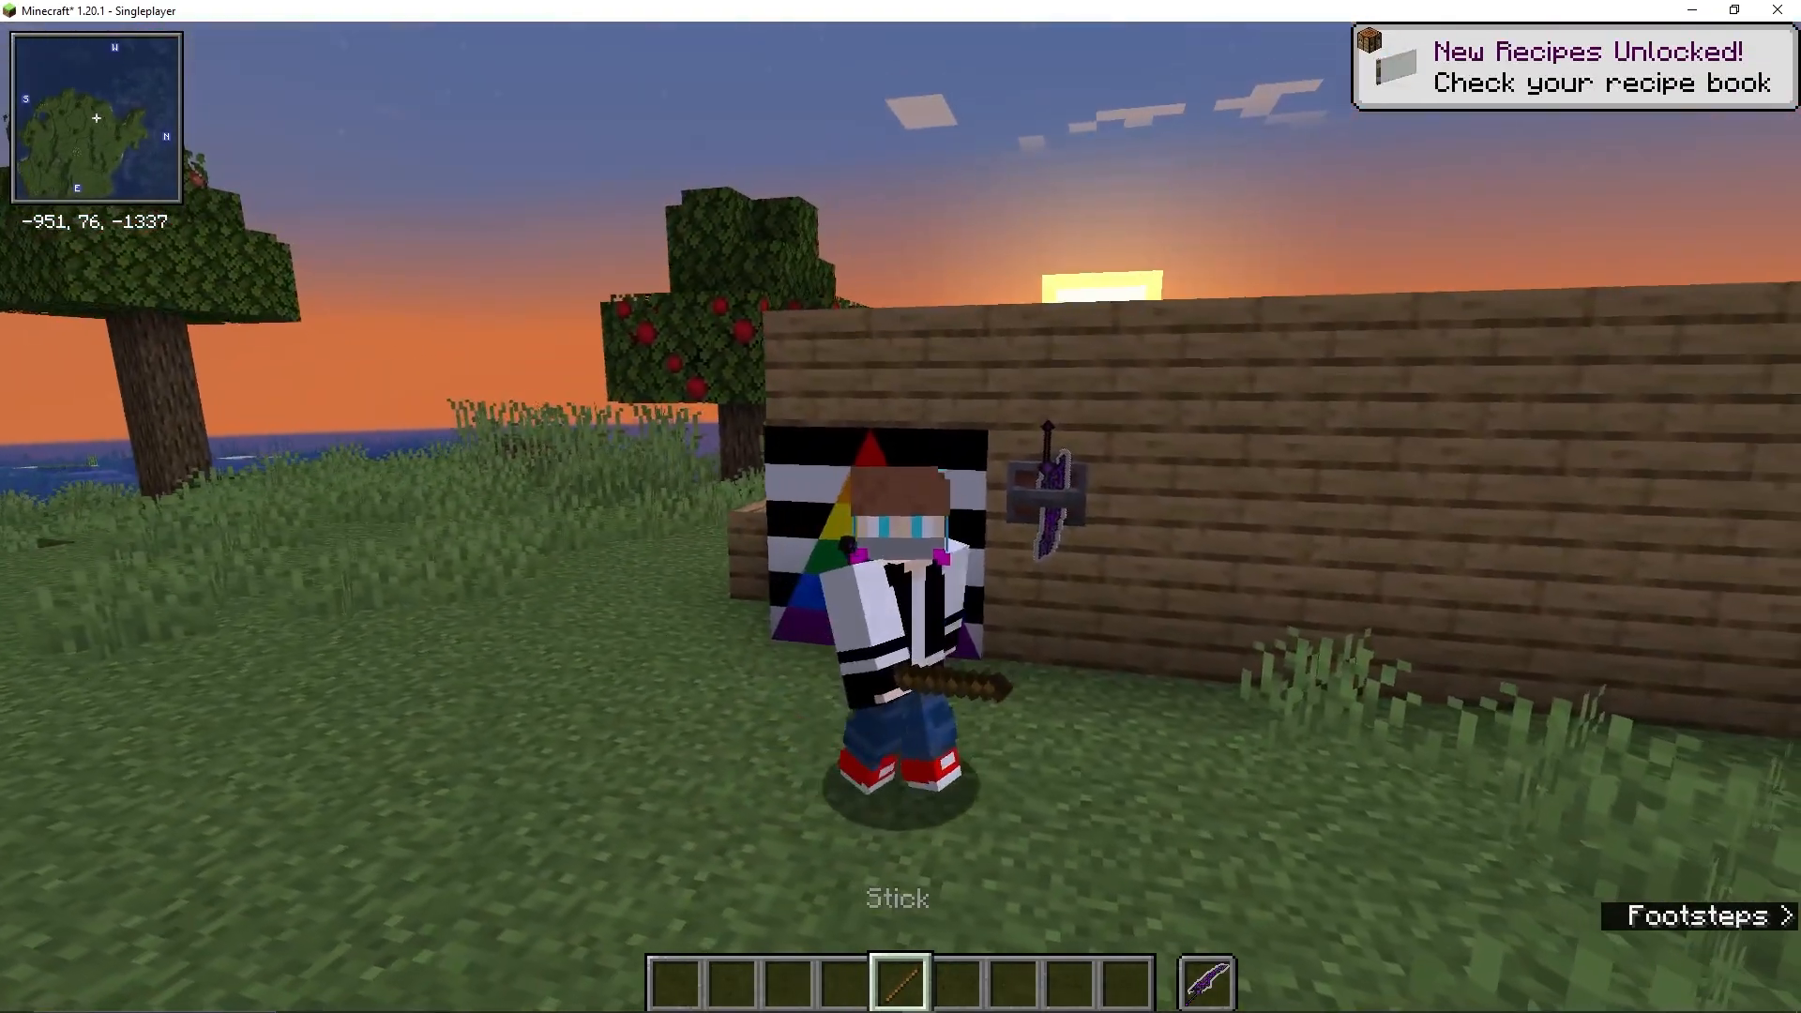
key("alt+Tab")
left_click(996, 384)
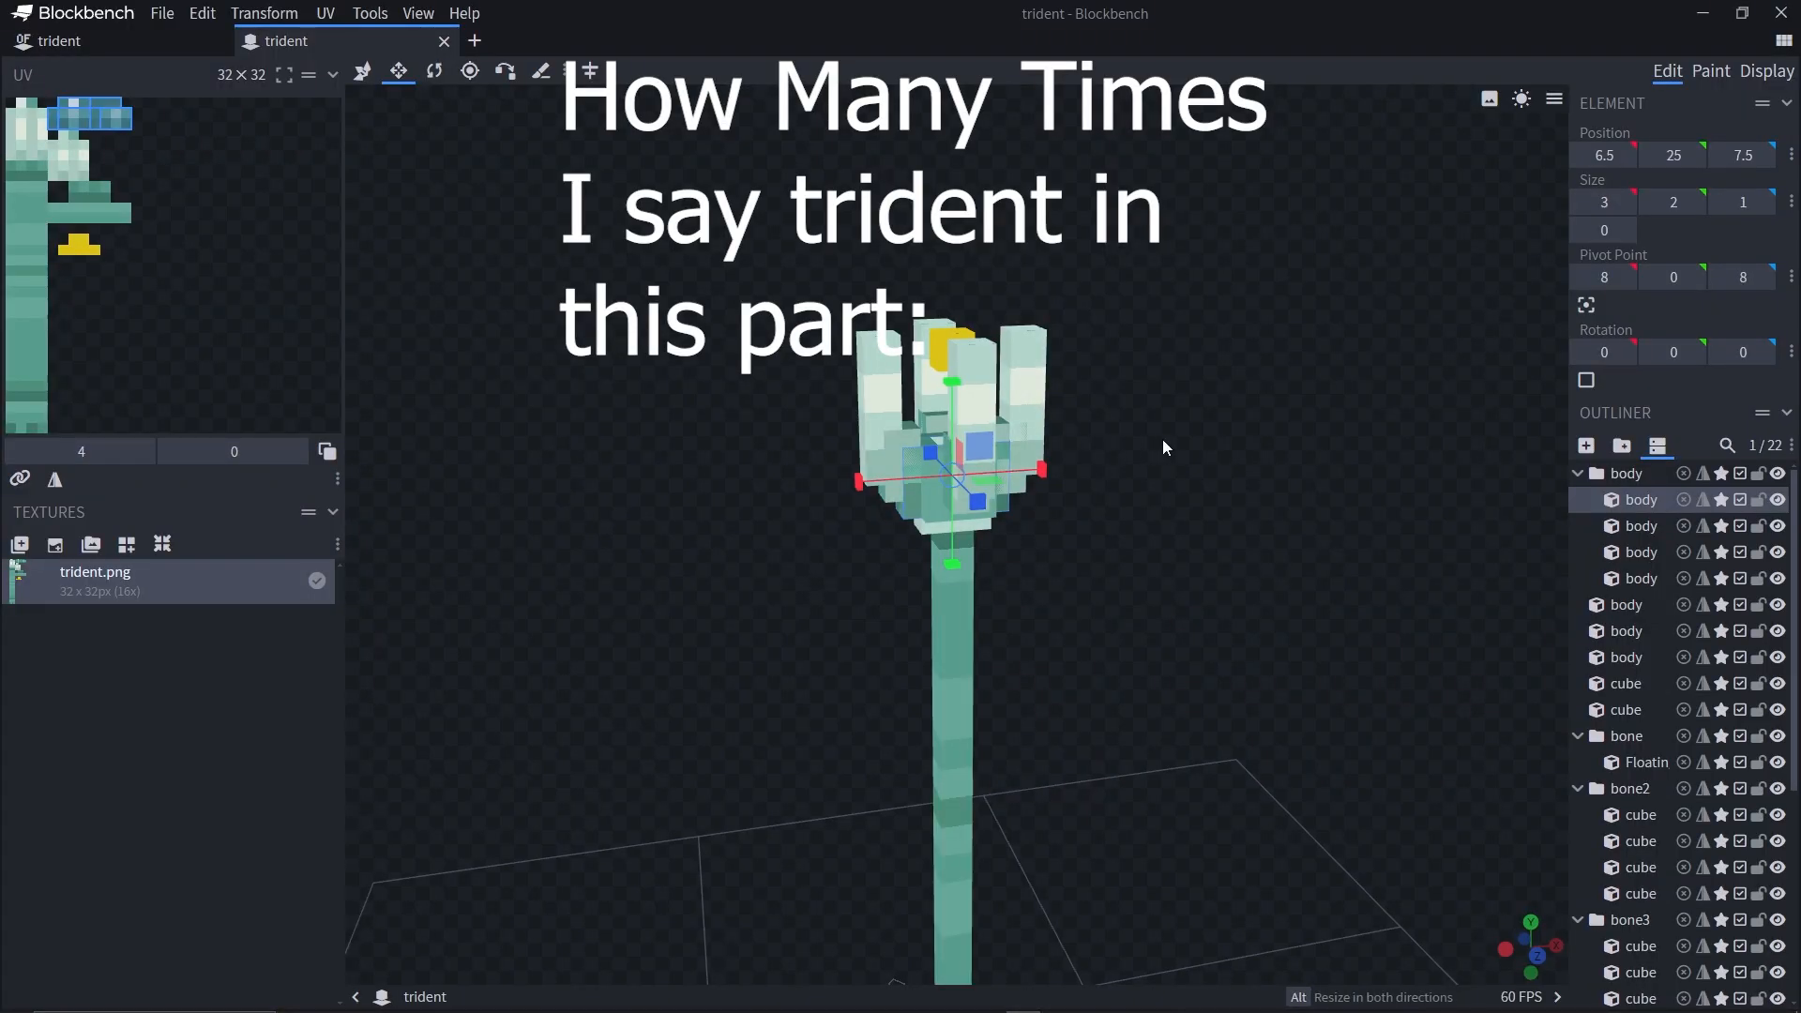
left_click_drag(1152, 389, 857, 474)
left_click_drag(1213, 450, 1354, 472)
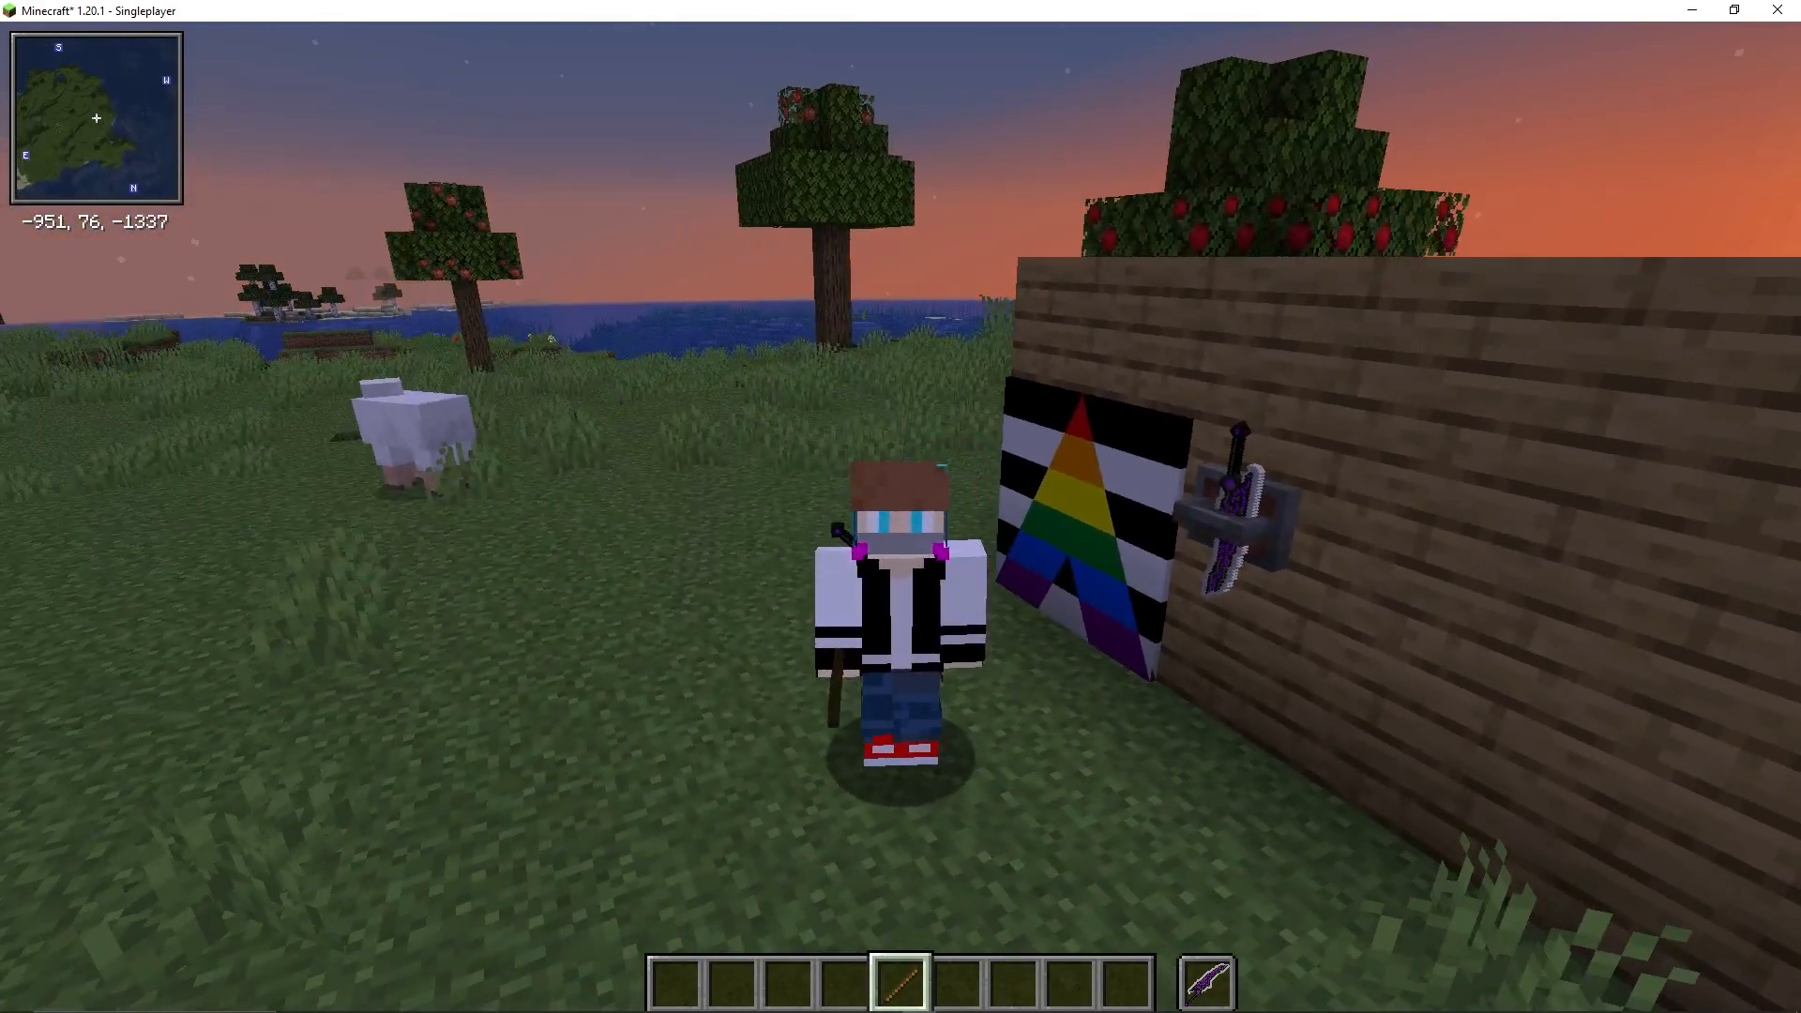
key("alt+Tab")
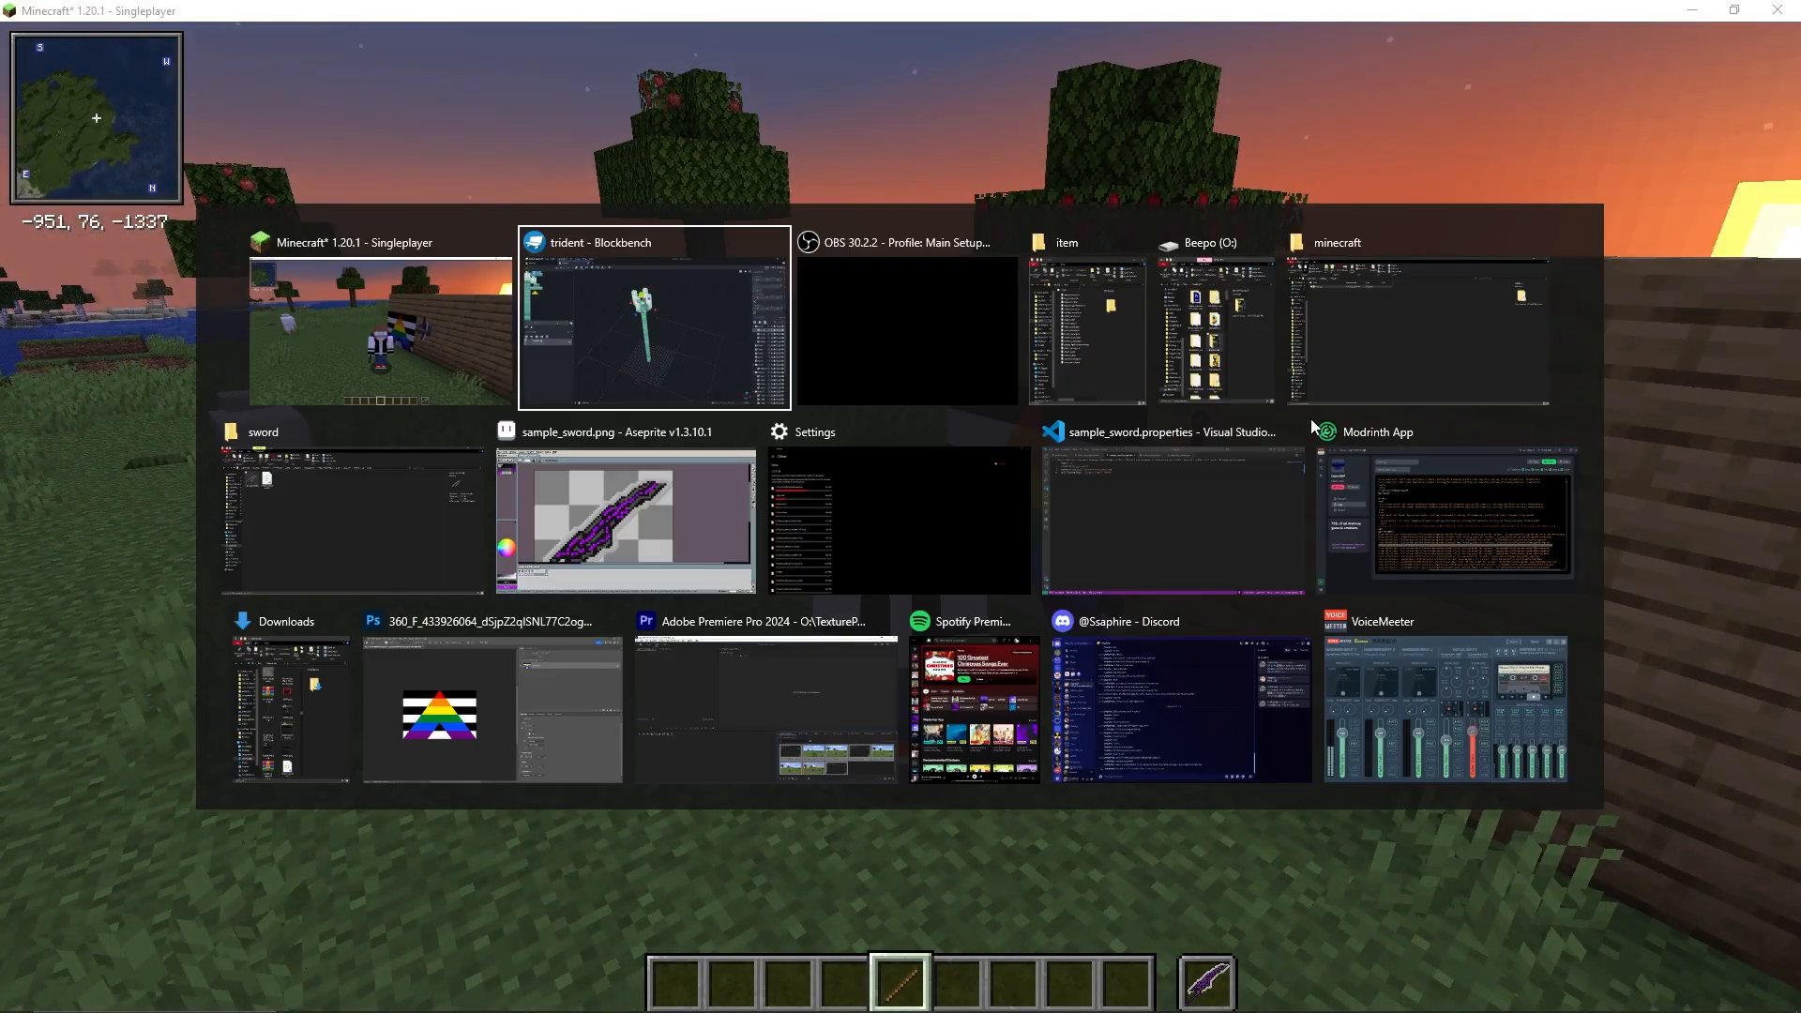
key("alt+Tab")
key("alt+Tab")
key("alt+Tab")
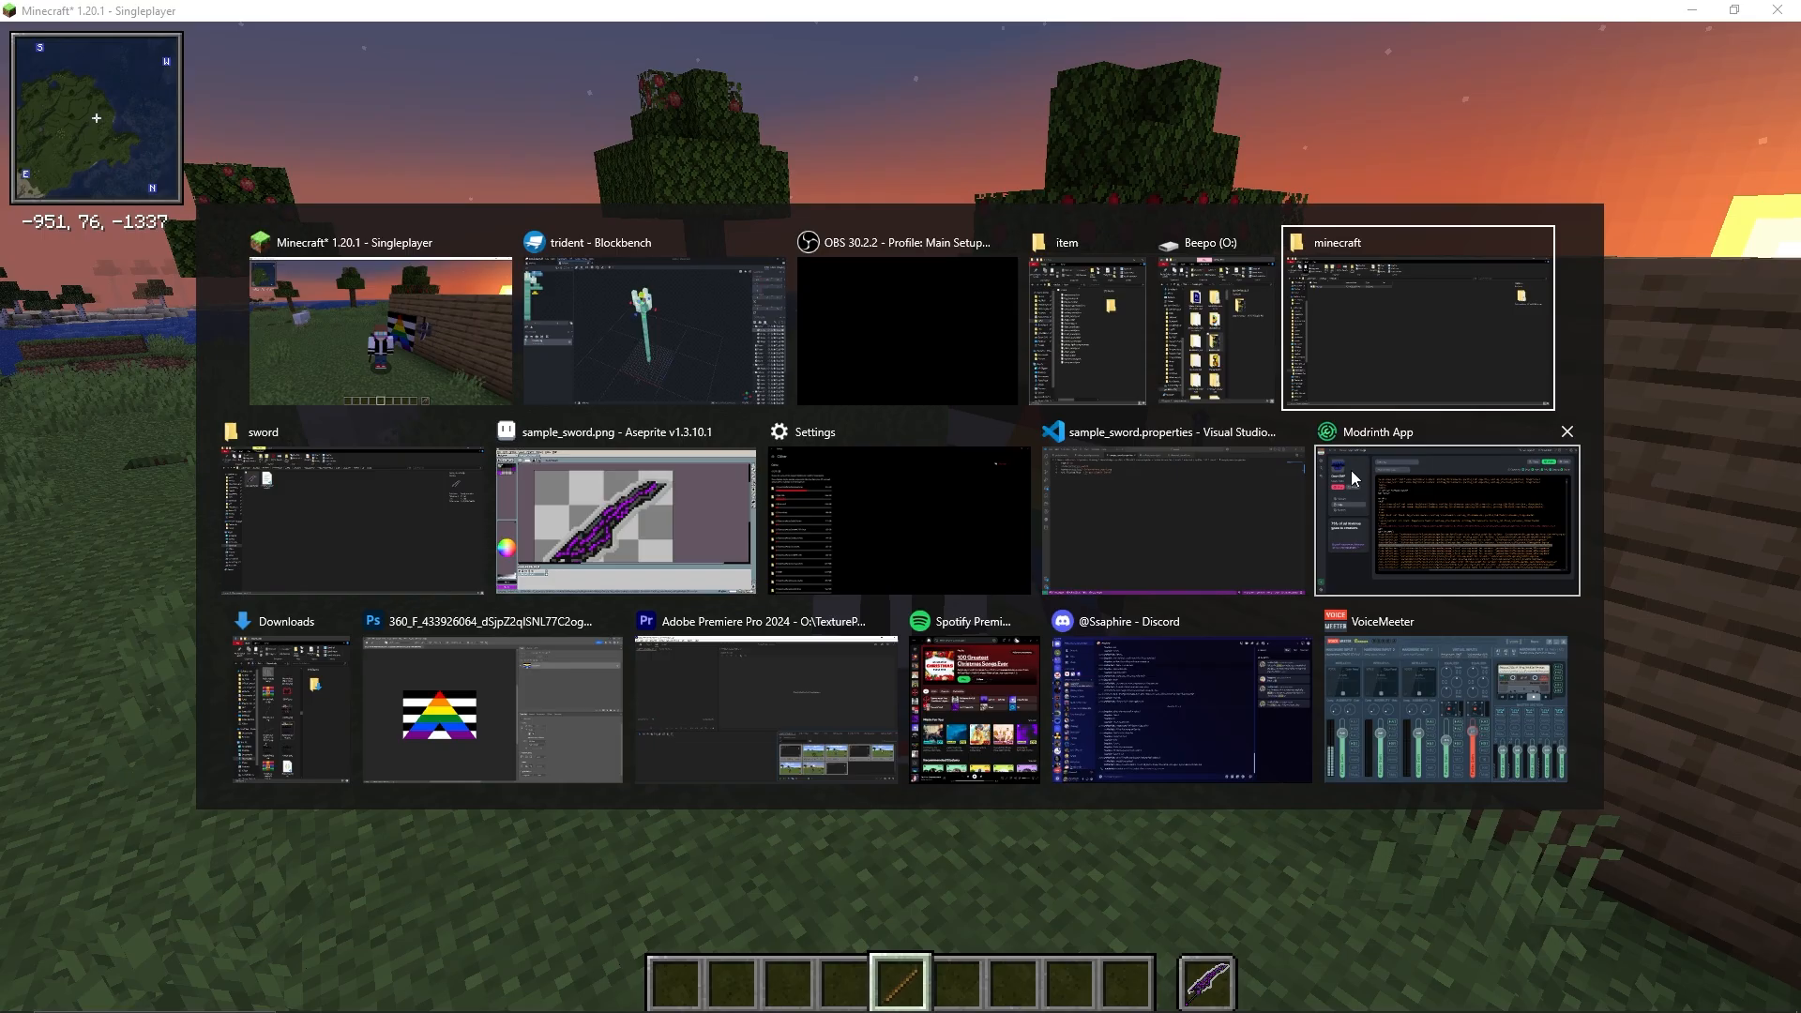
left_click(1464, 305)
left_click(484, 476)
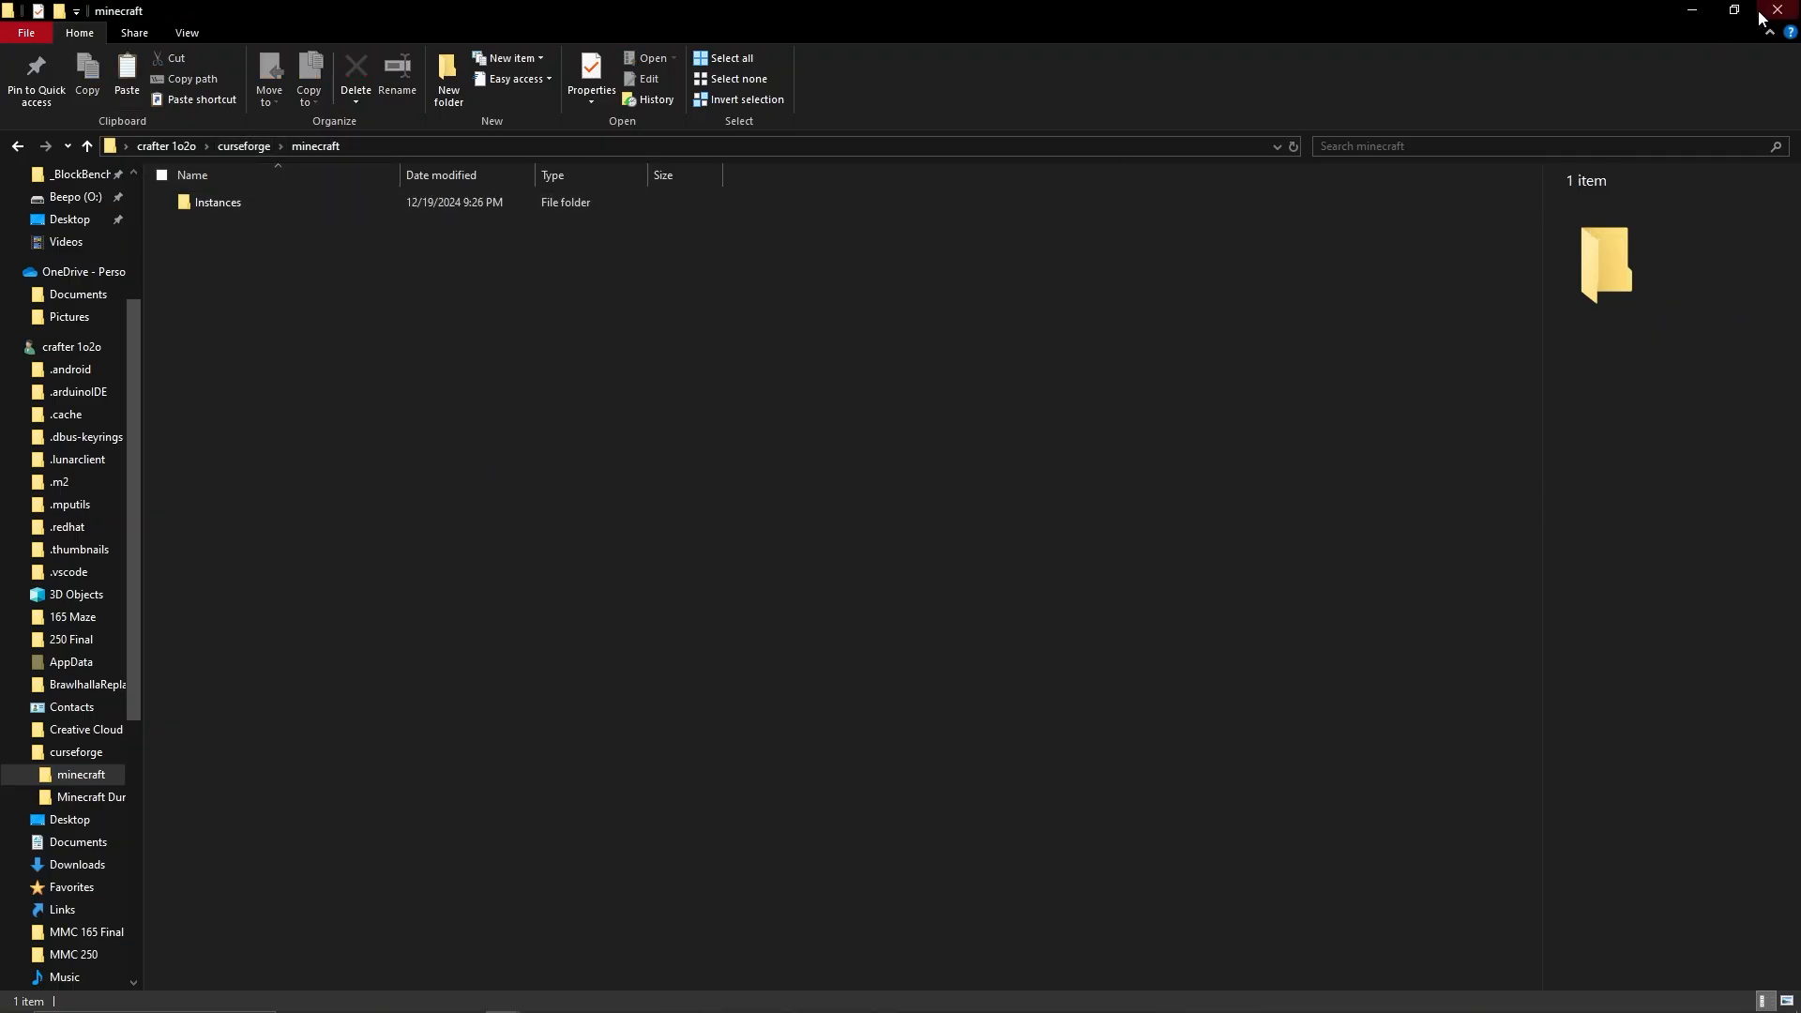
Switch to the File Explorer window showing the Custom Texture Pack's sword folder.
key("alt+Tab")
key("Tab")
key("Tab")
key("Tab")
key("Tab")
key("Tab")
key("Tab")
key("Tab")
key("Tab")
key("Tab")
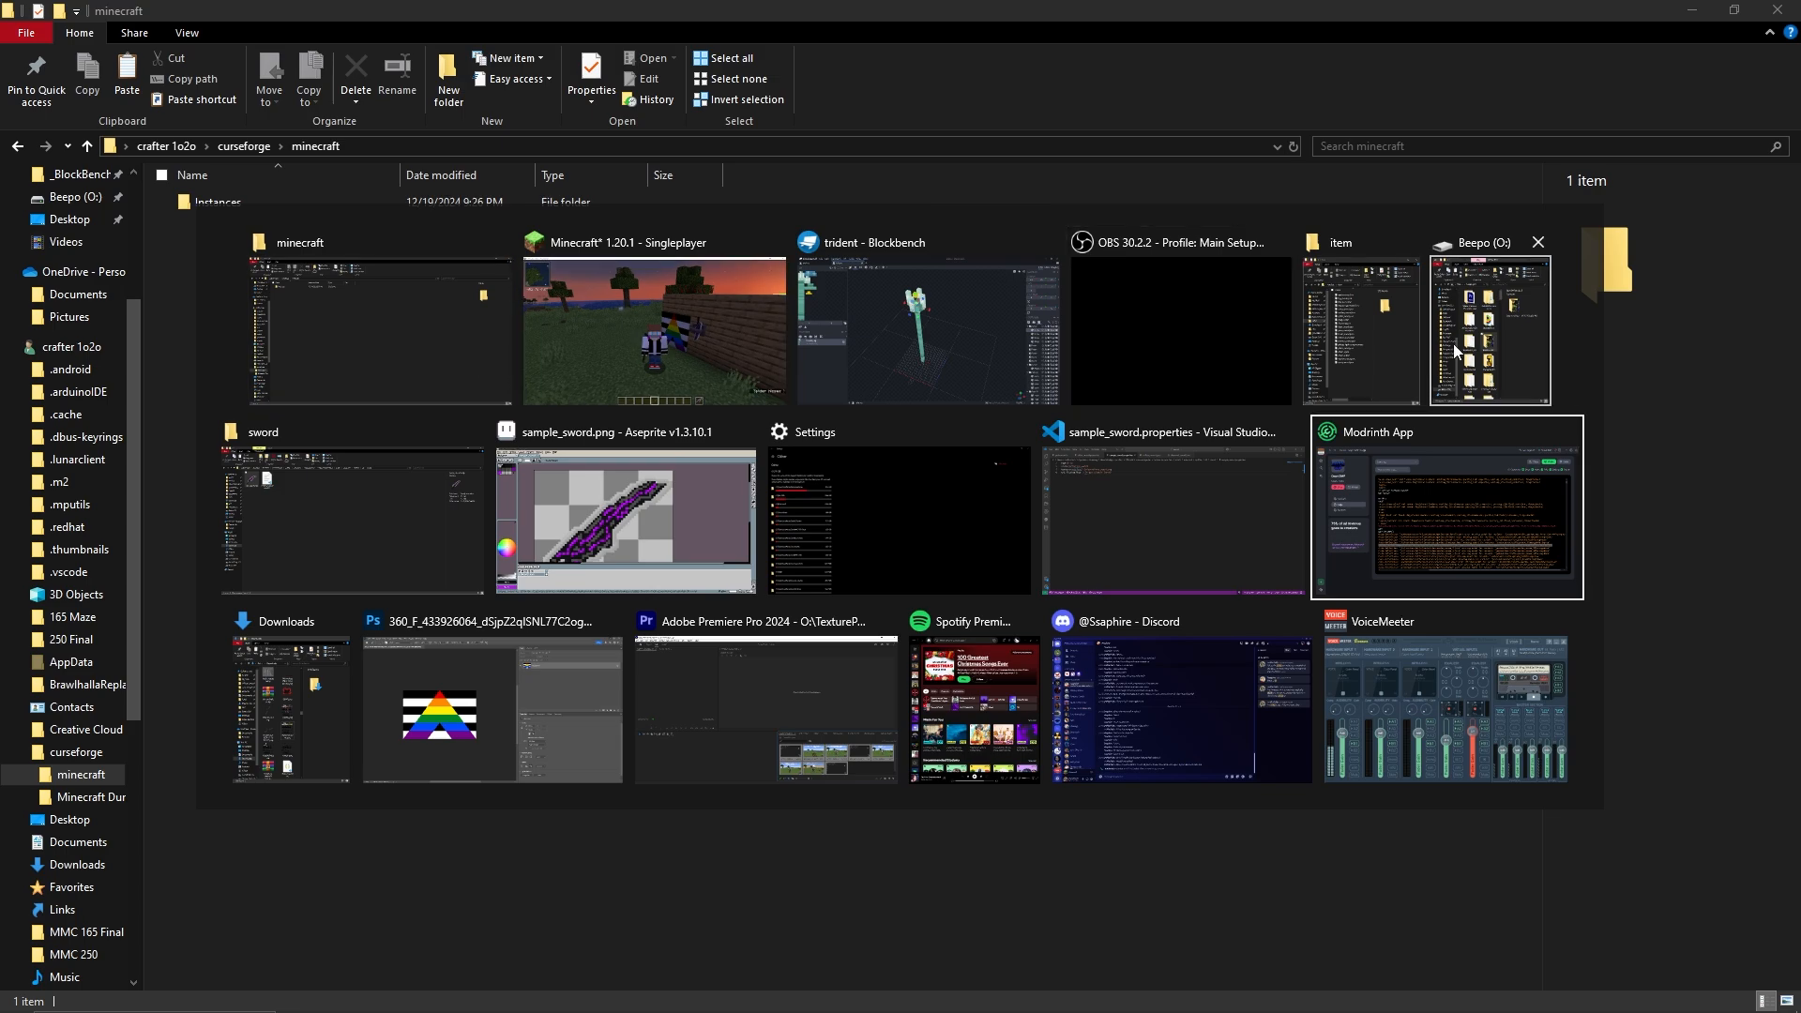
left_click(310, 591)
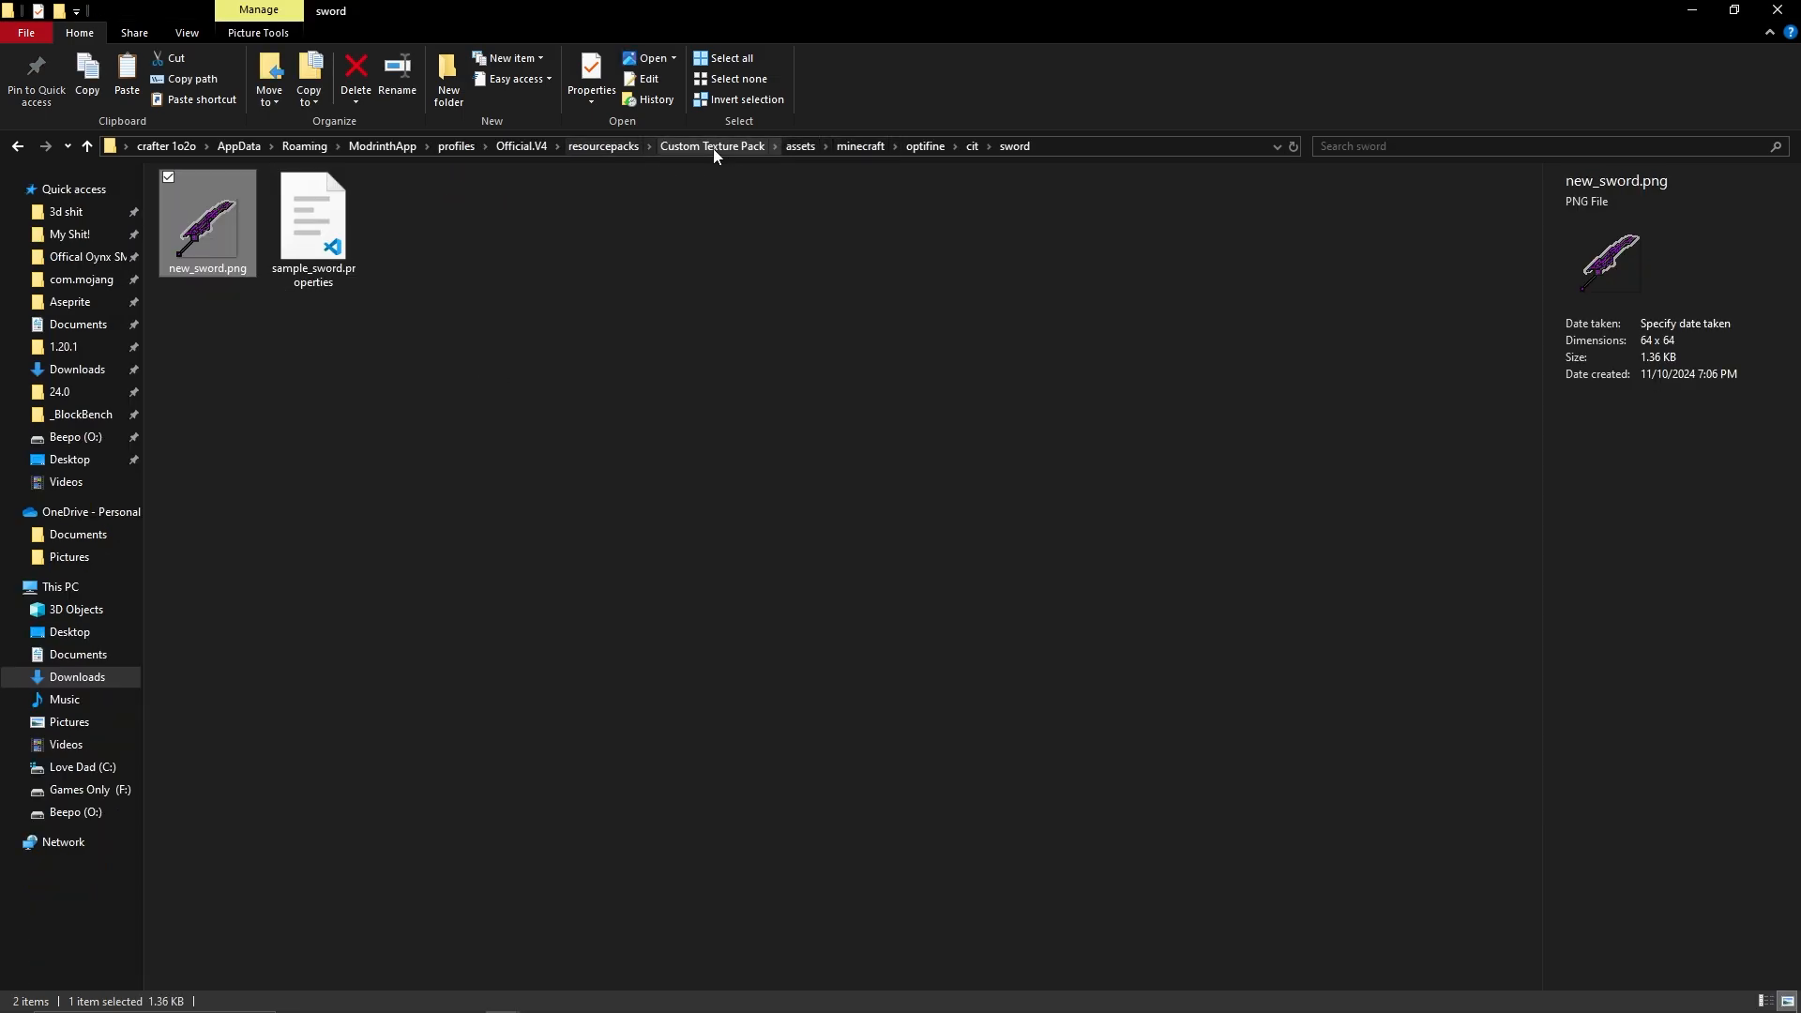
Open Offical Oynx SMP Texture Pack from resourcepacks' Others_(Take_OutWhenDone) folder in a new window, and return the original window to the sword folder.
left_click(613, 150)
double_click(284, 221)
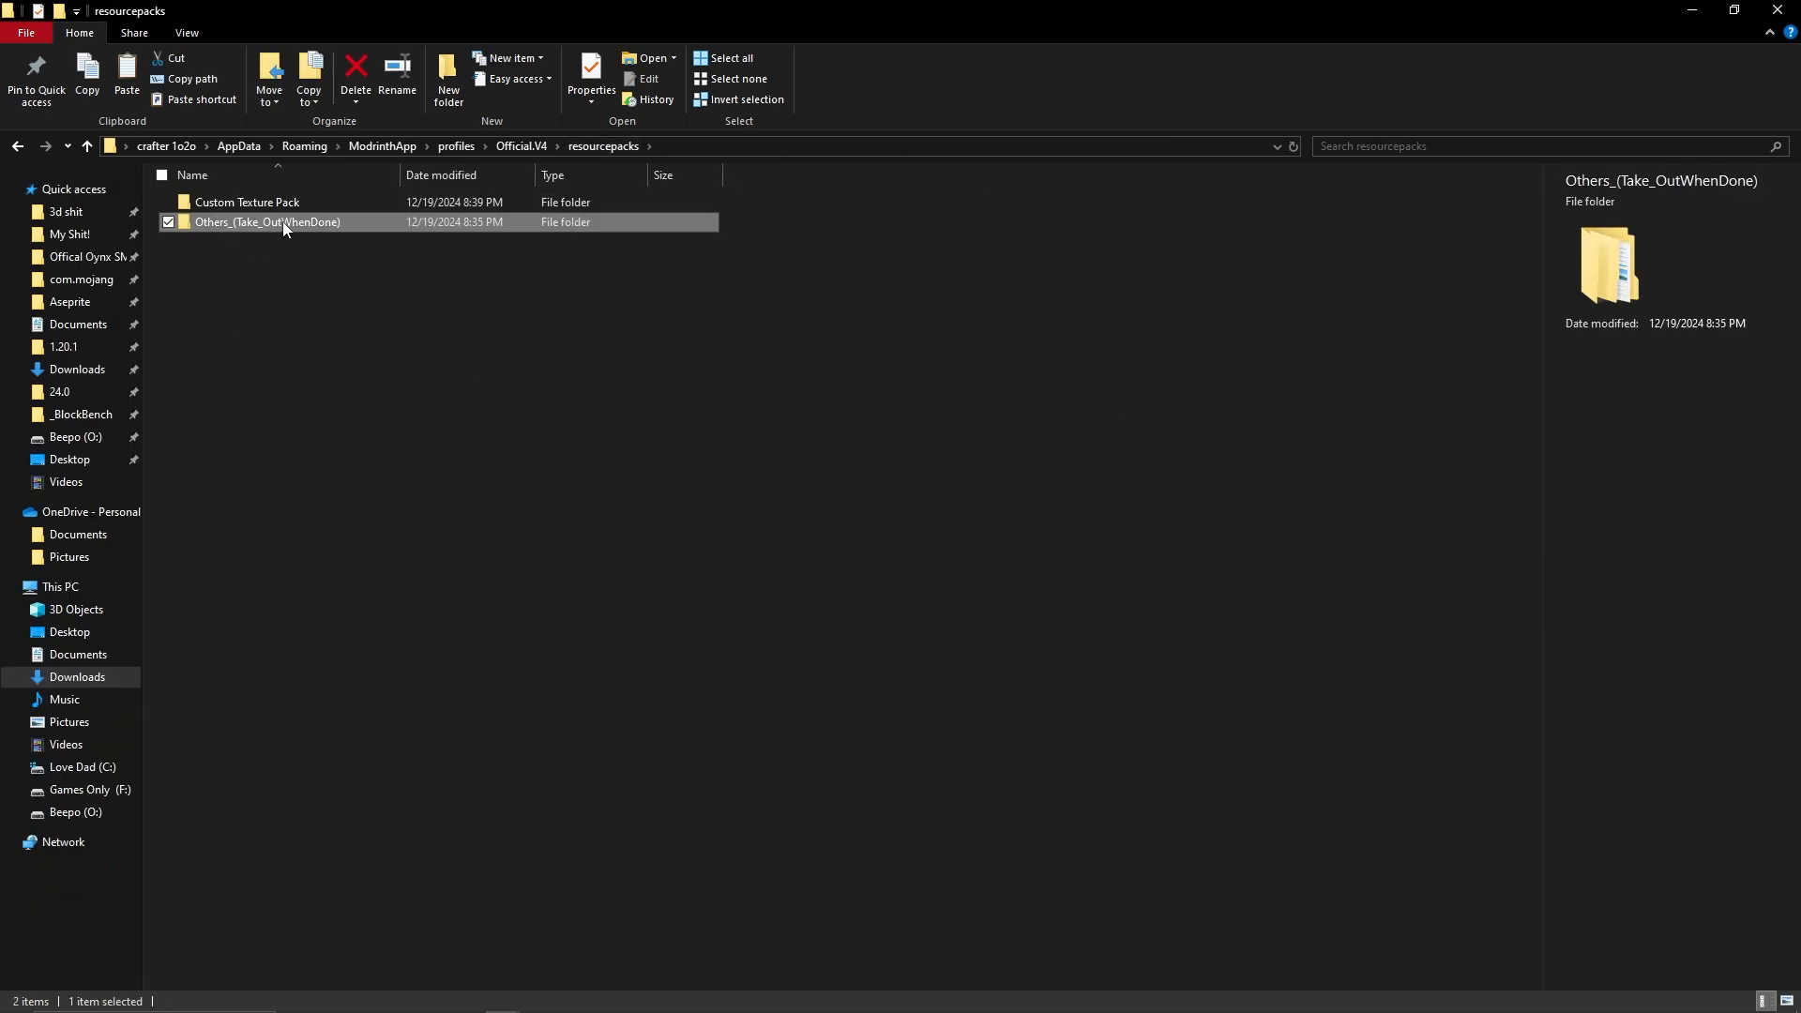
right_click(312, 219)
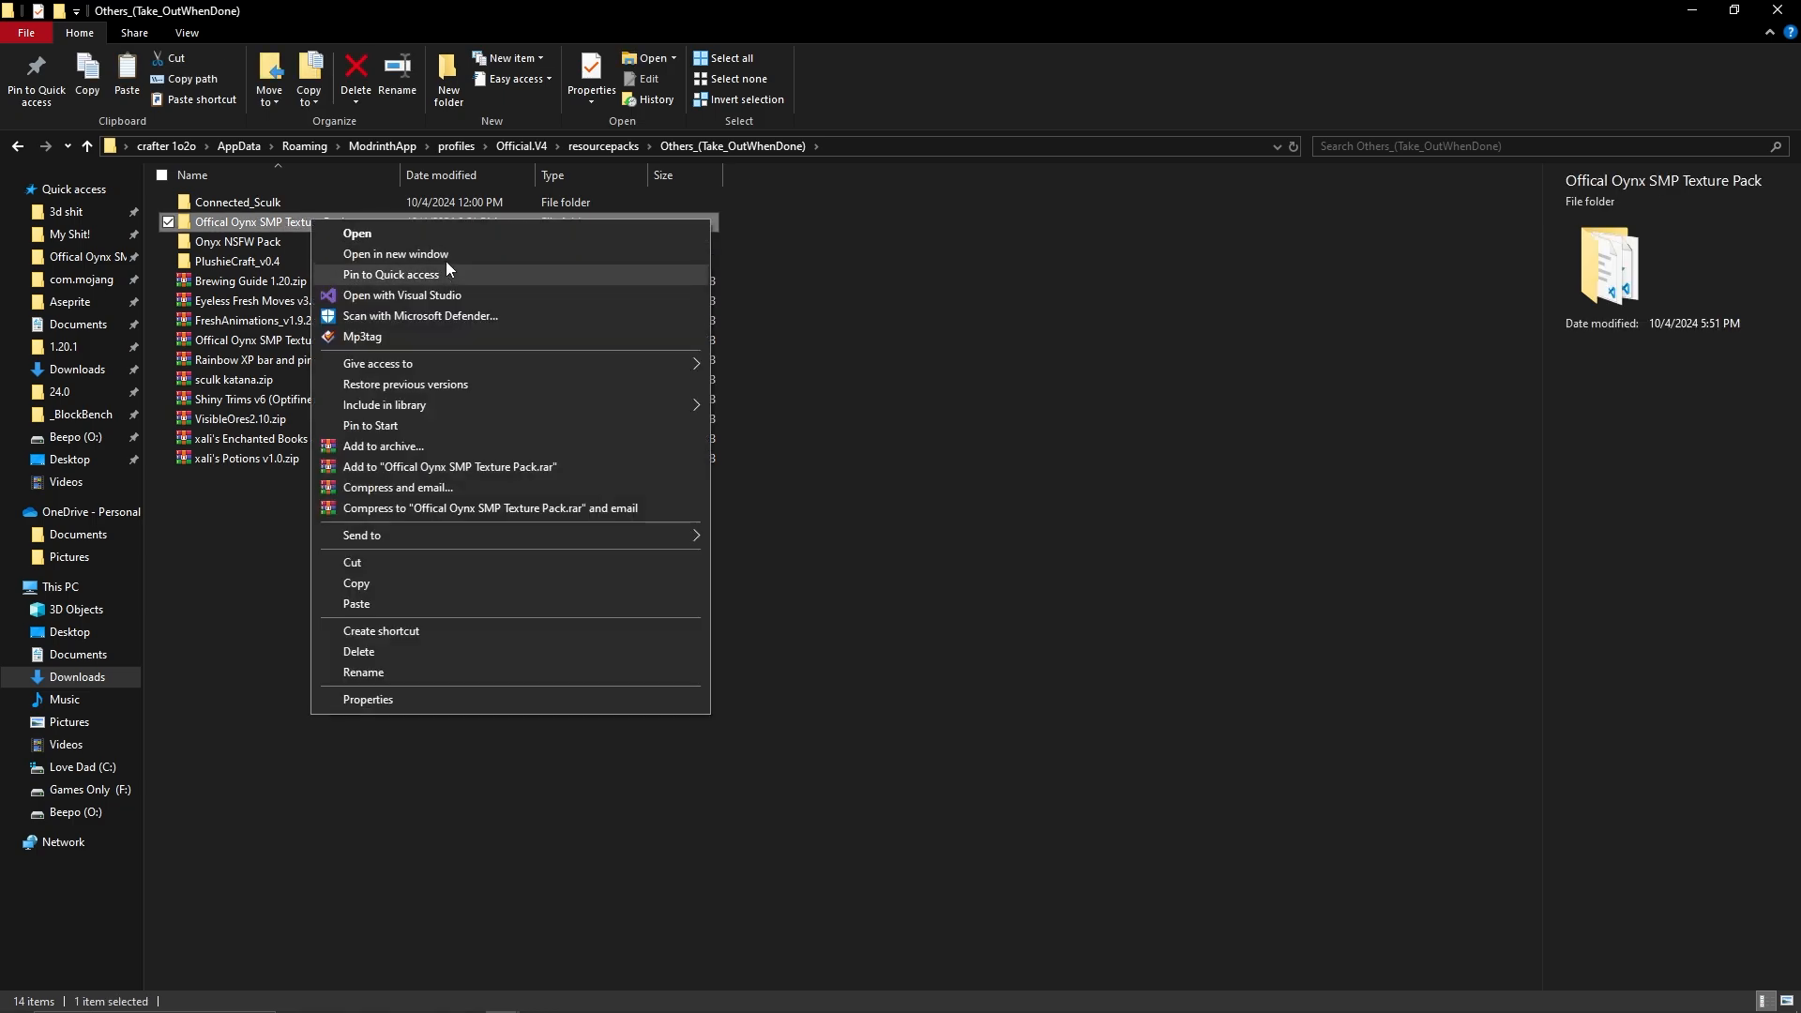
left_click(437, 250)
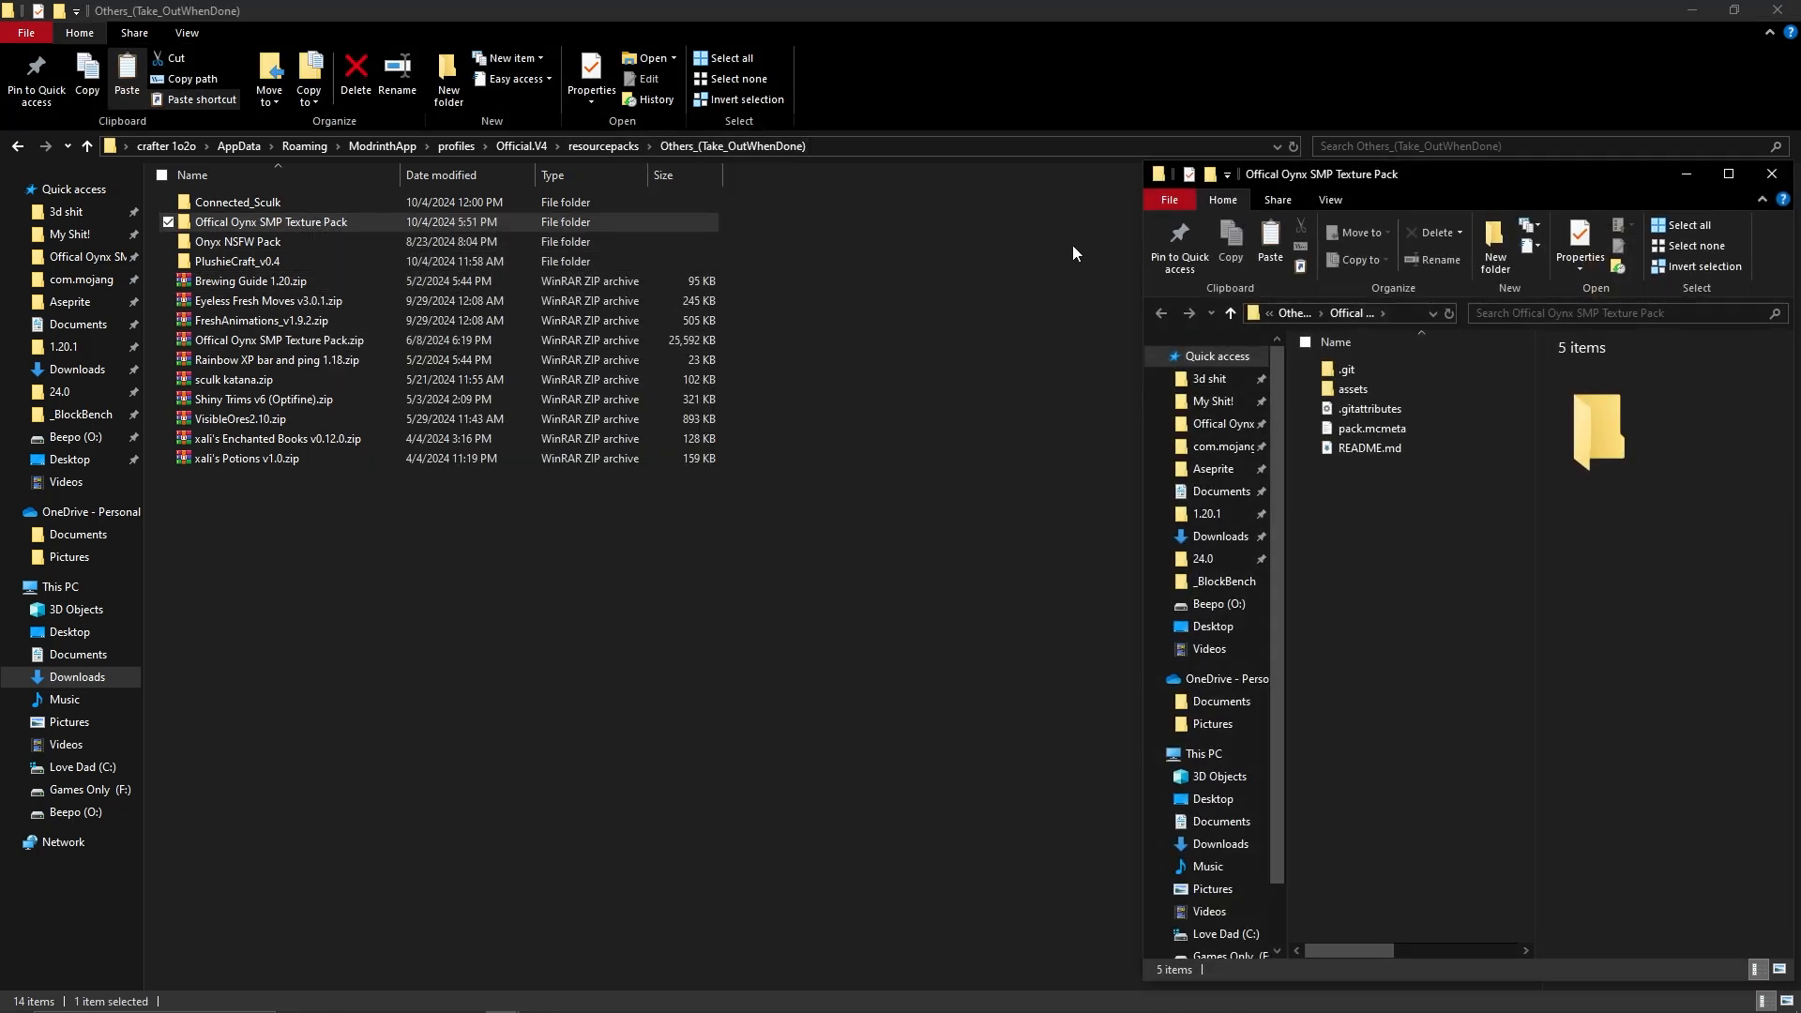
left_click(26, 148)
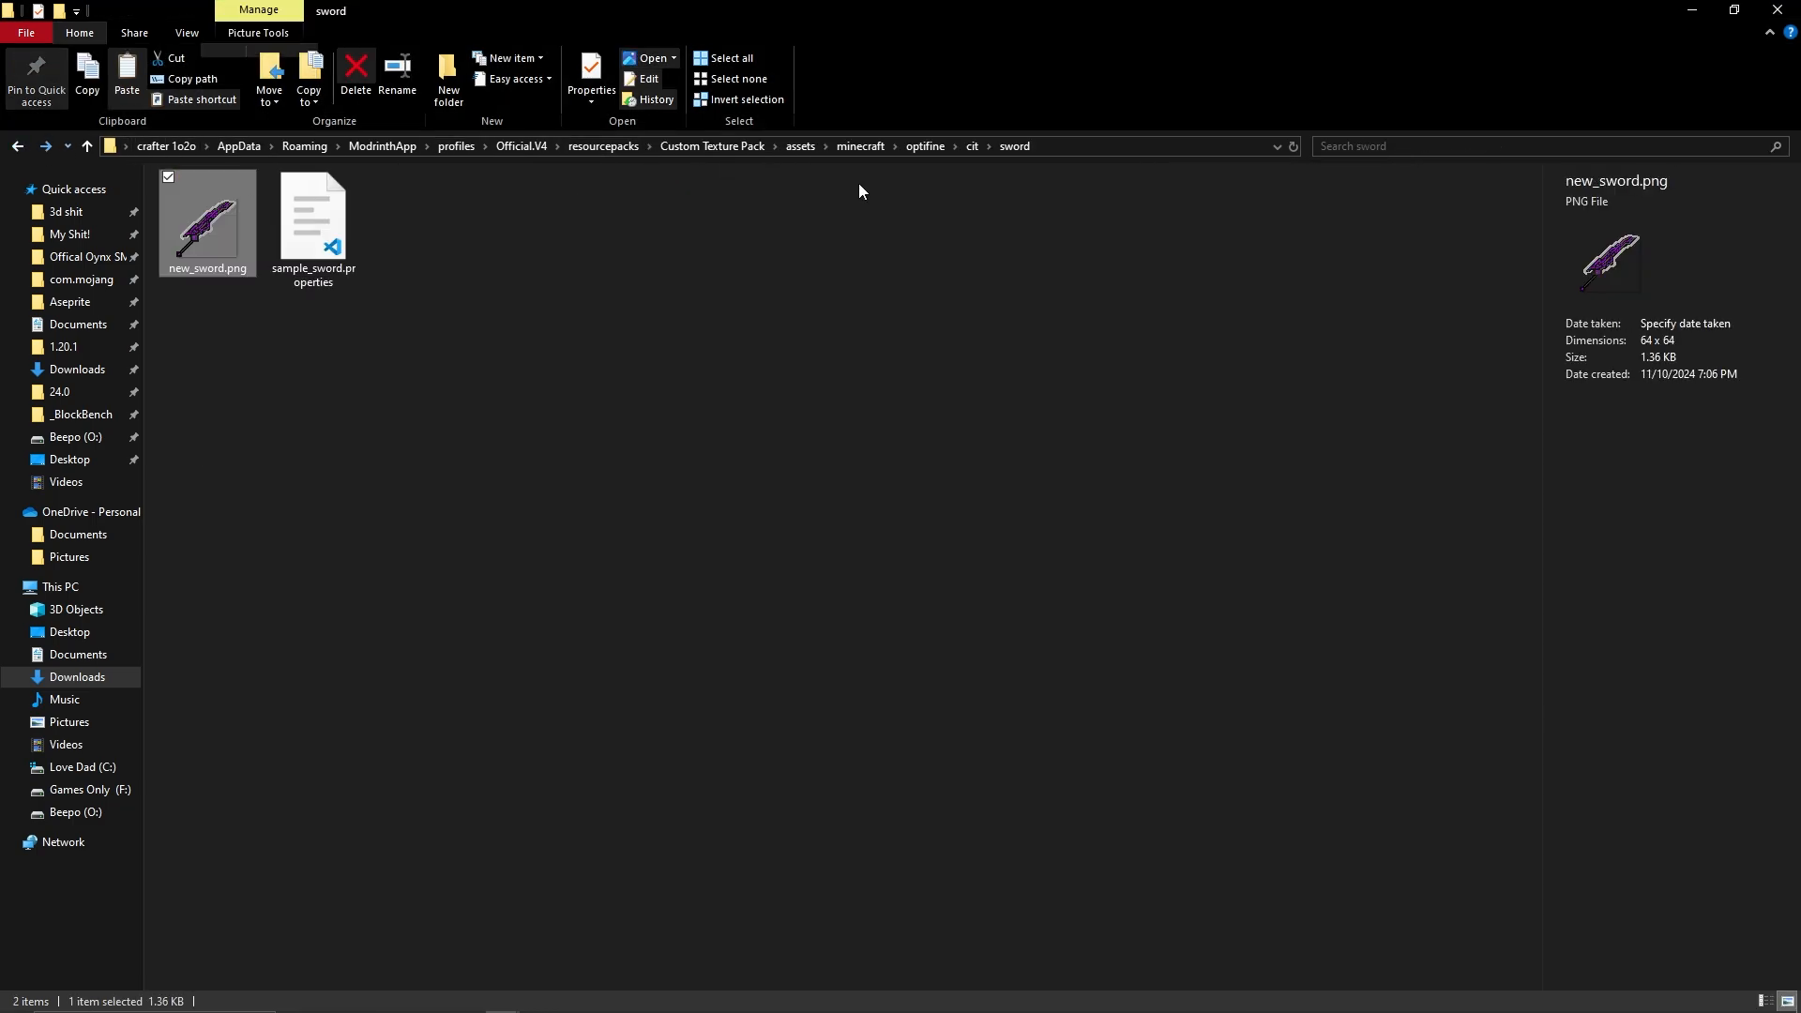
Bring up the Offical Oynx SMP Texture Pack window and open its assets/minecraft/optifine/cit/sword folder.
key("alt+Tab")
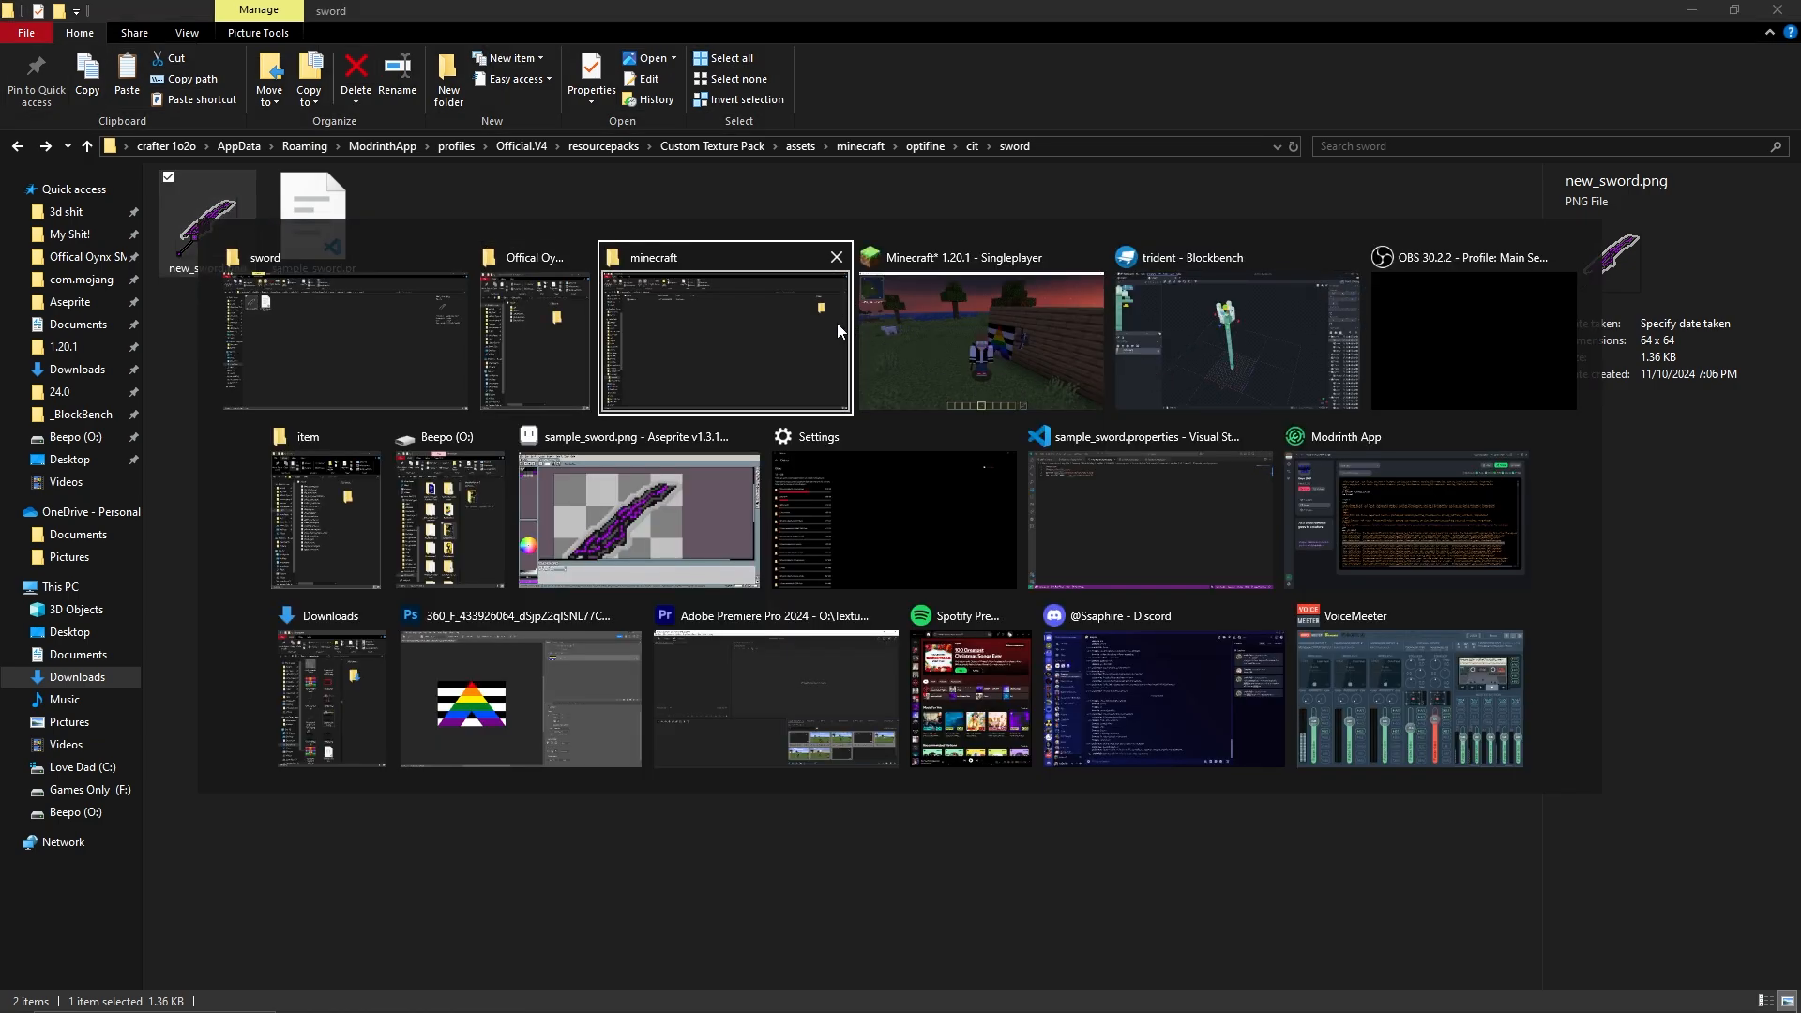
left_click(553, 330)
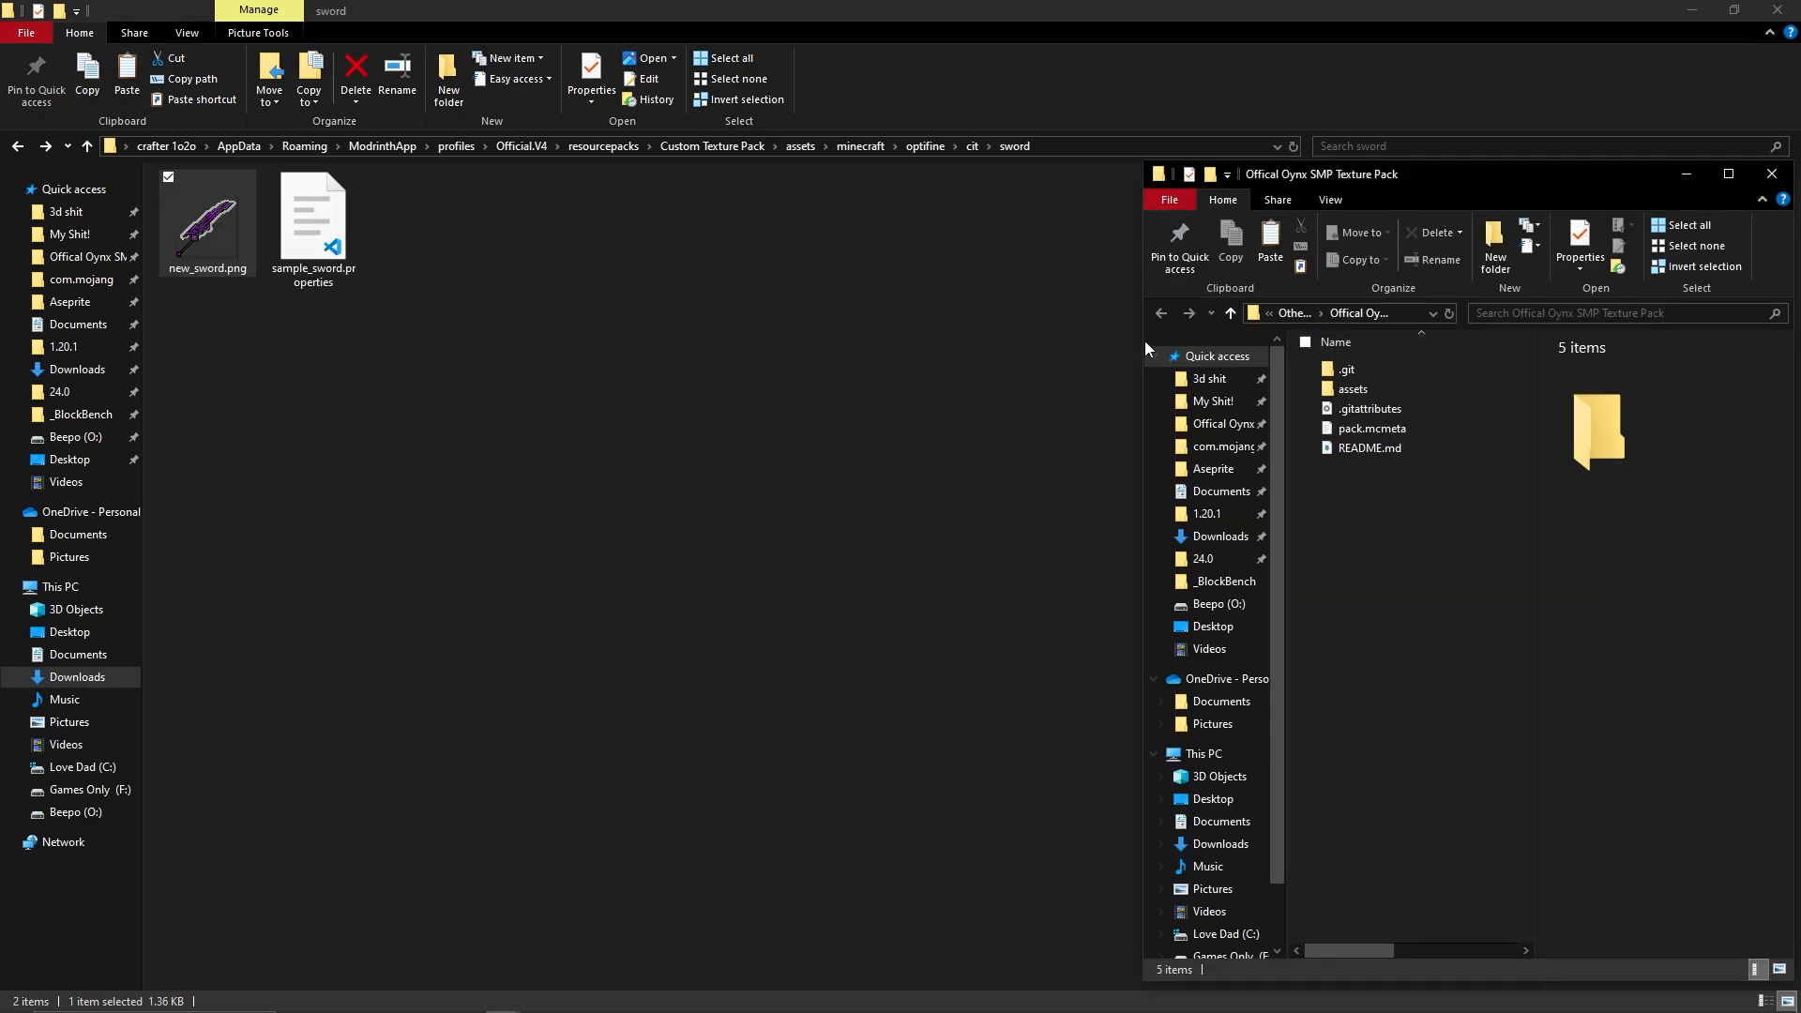
double_click(1420, 390)
double_click(1383, 388)
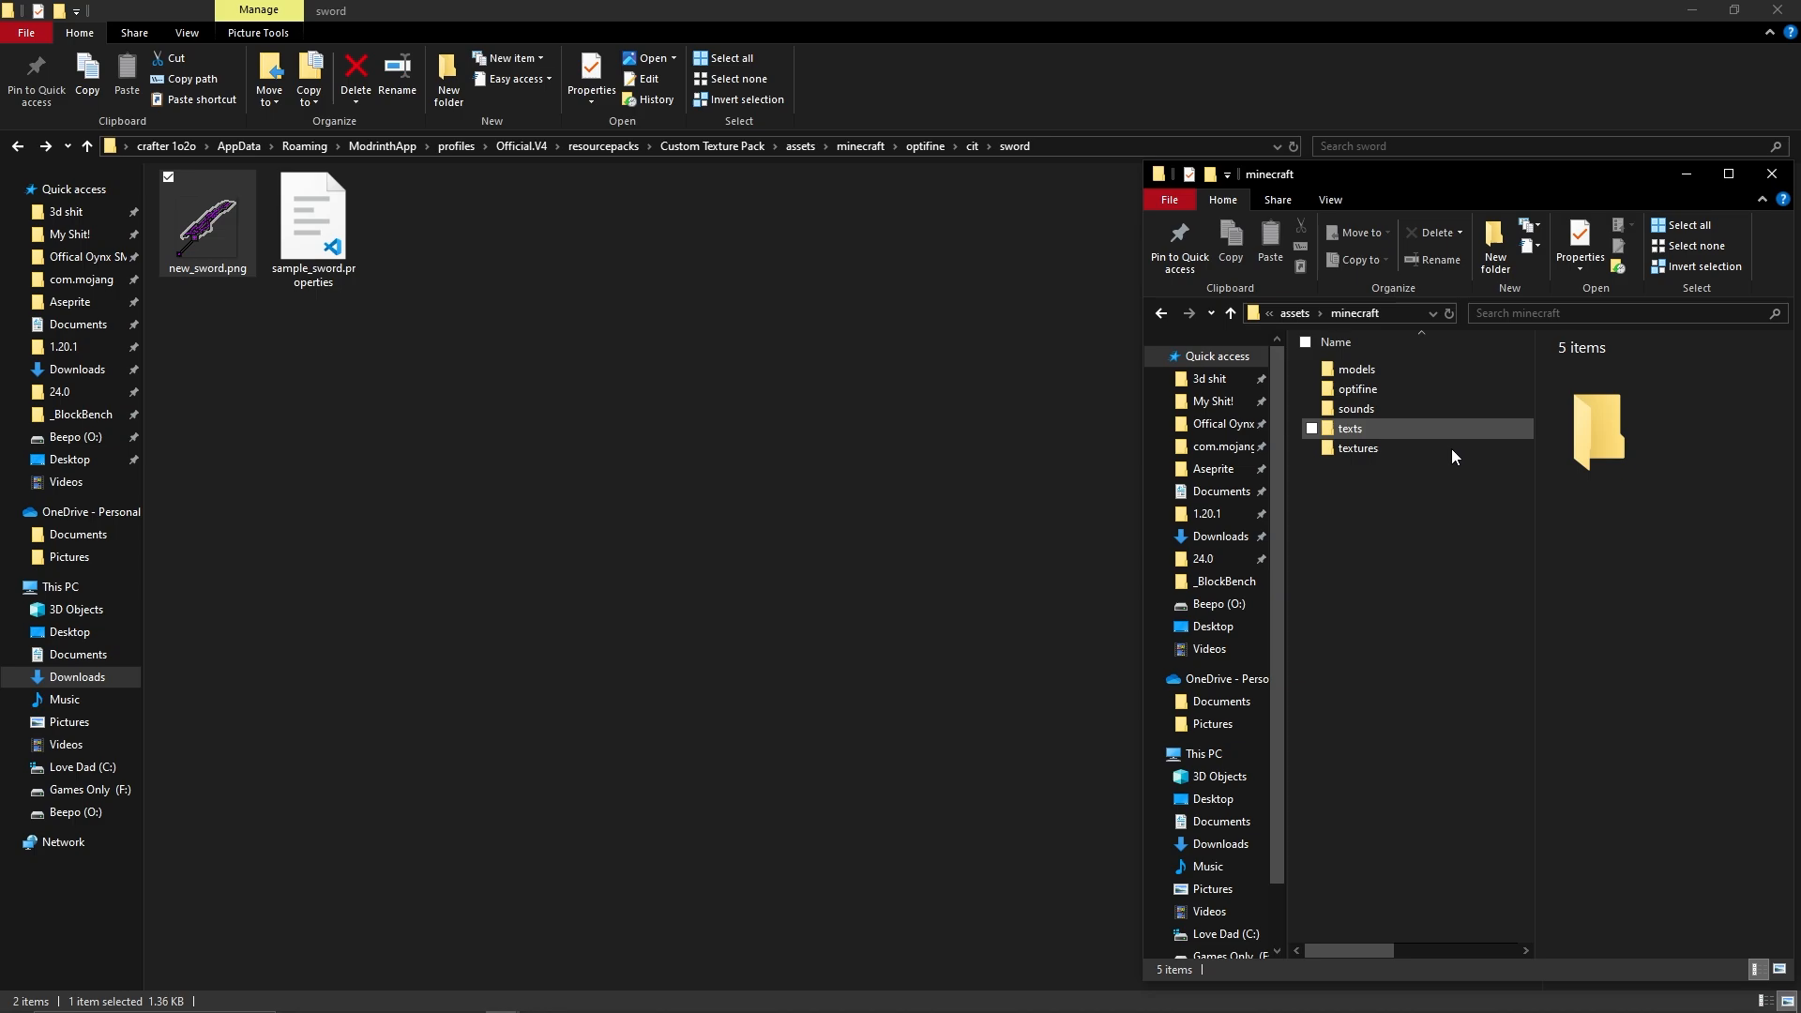
double_click(1428, 392)
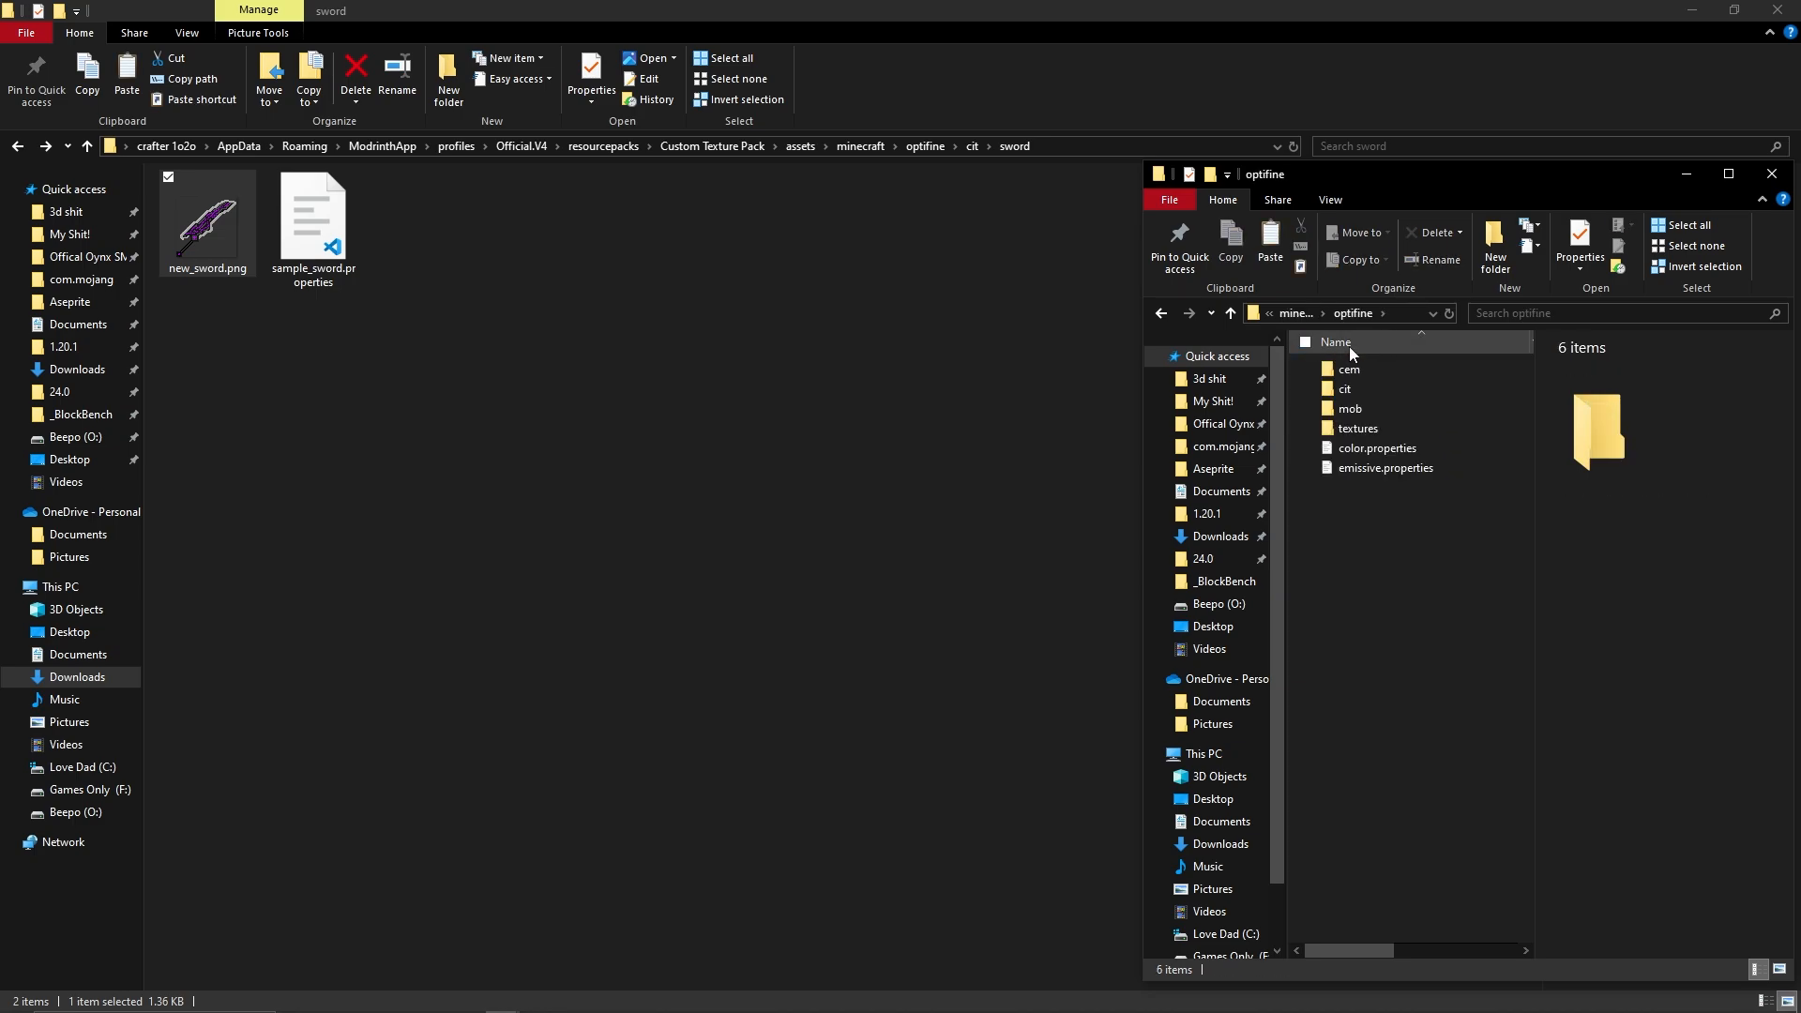
double_click(1410, 394)
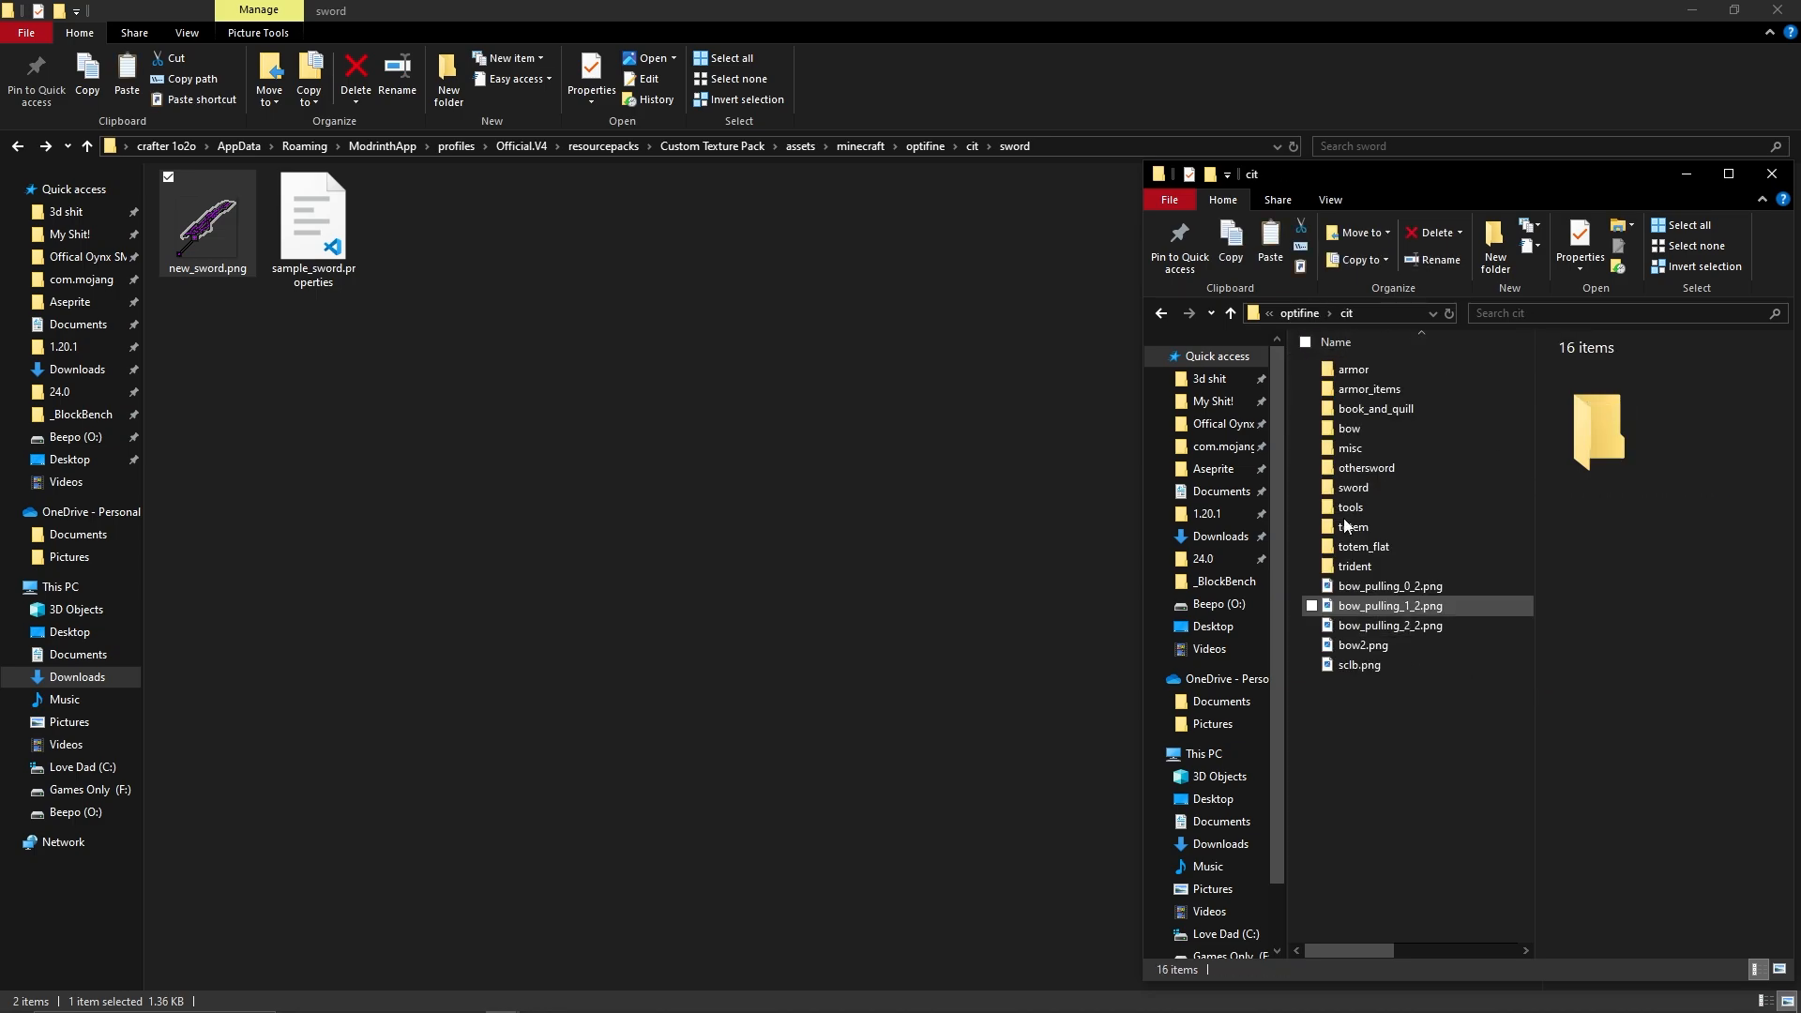
double_click(1415, 489)
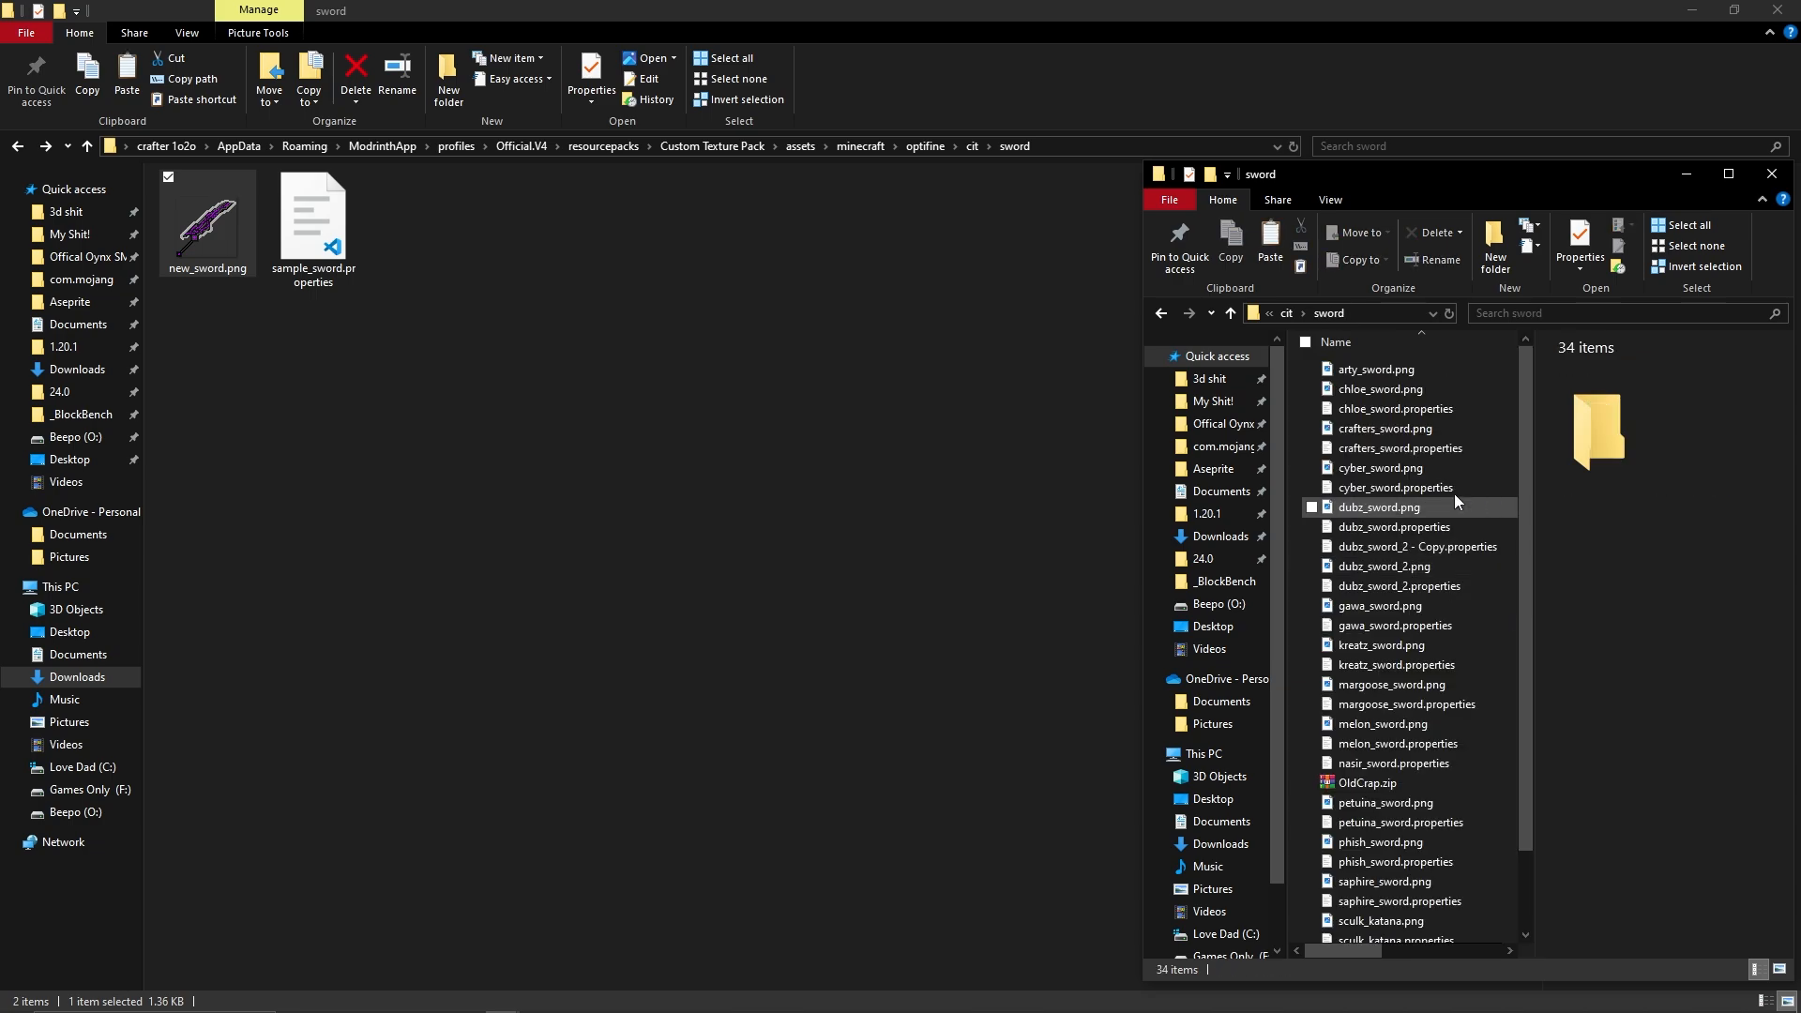
Show the reference pack's sword files as large thumbnails and look through the textures and properties files starting with "m".
left_click(1780, 969)
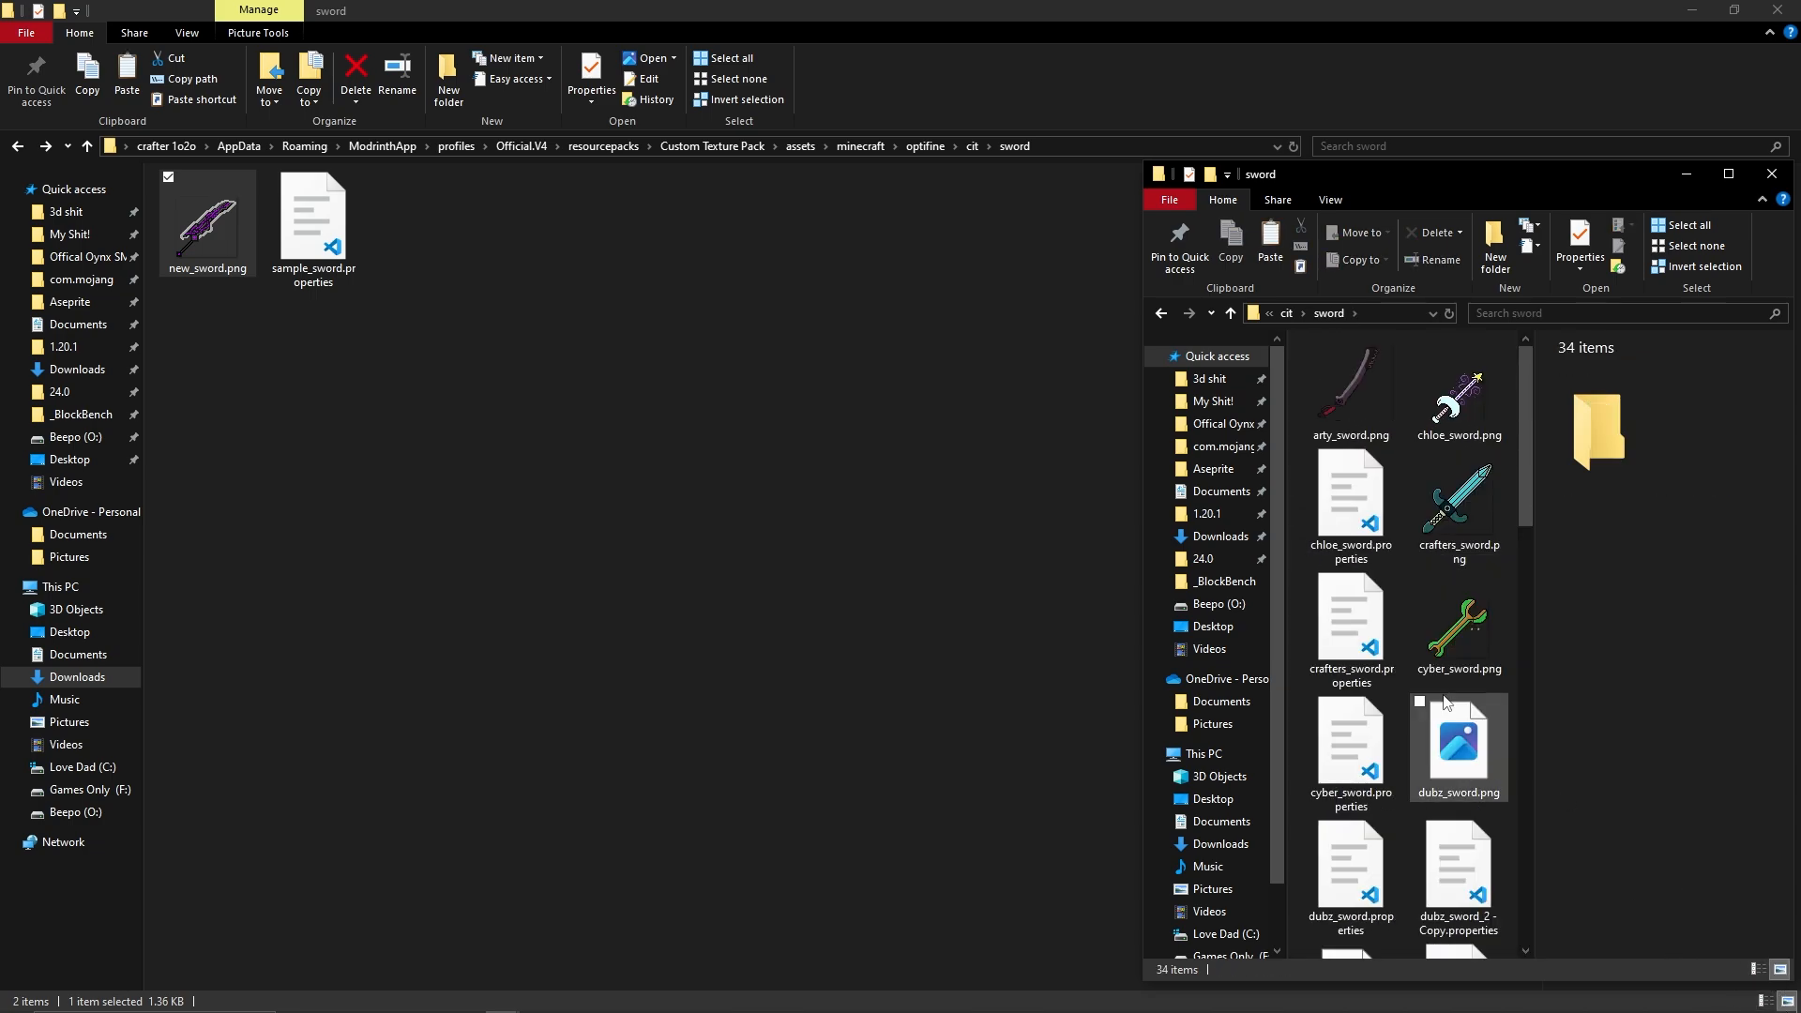
scroll(1410, 618, "down", 10)
scroll(1442, 804, "up", 10)
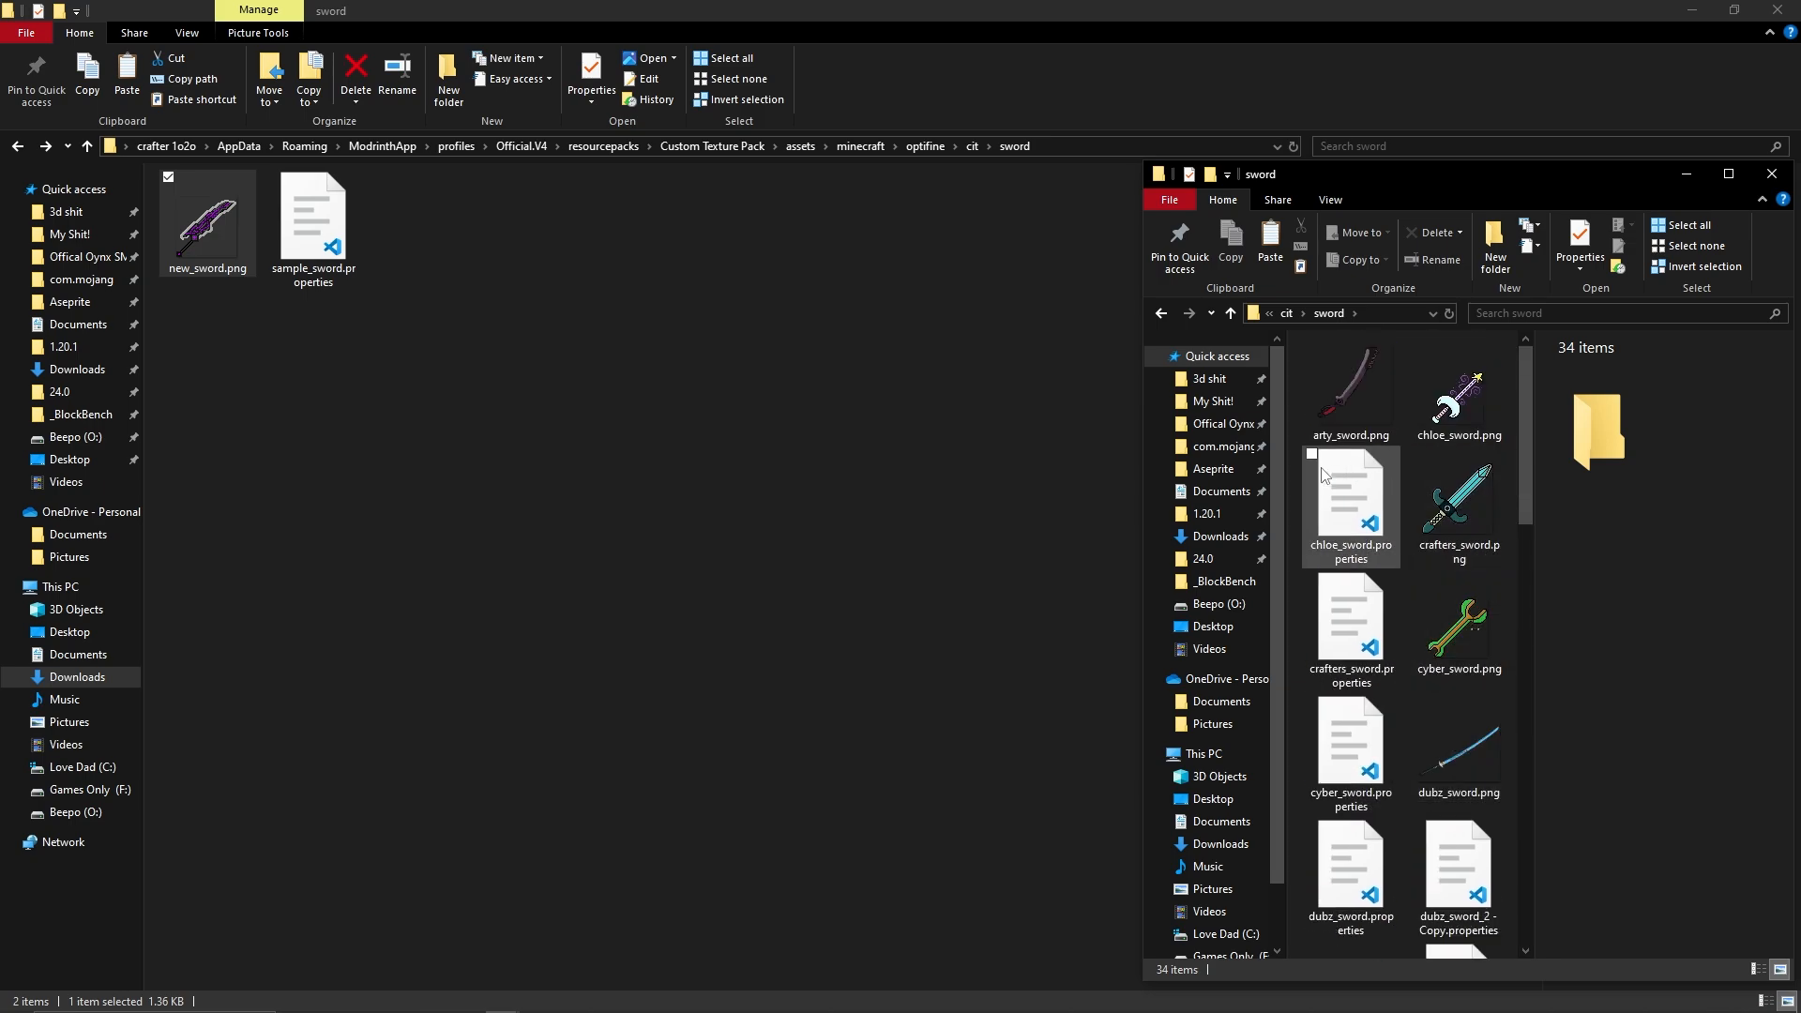
key("m")
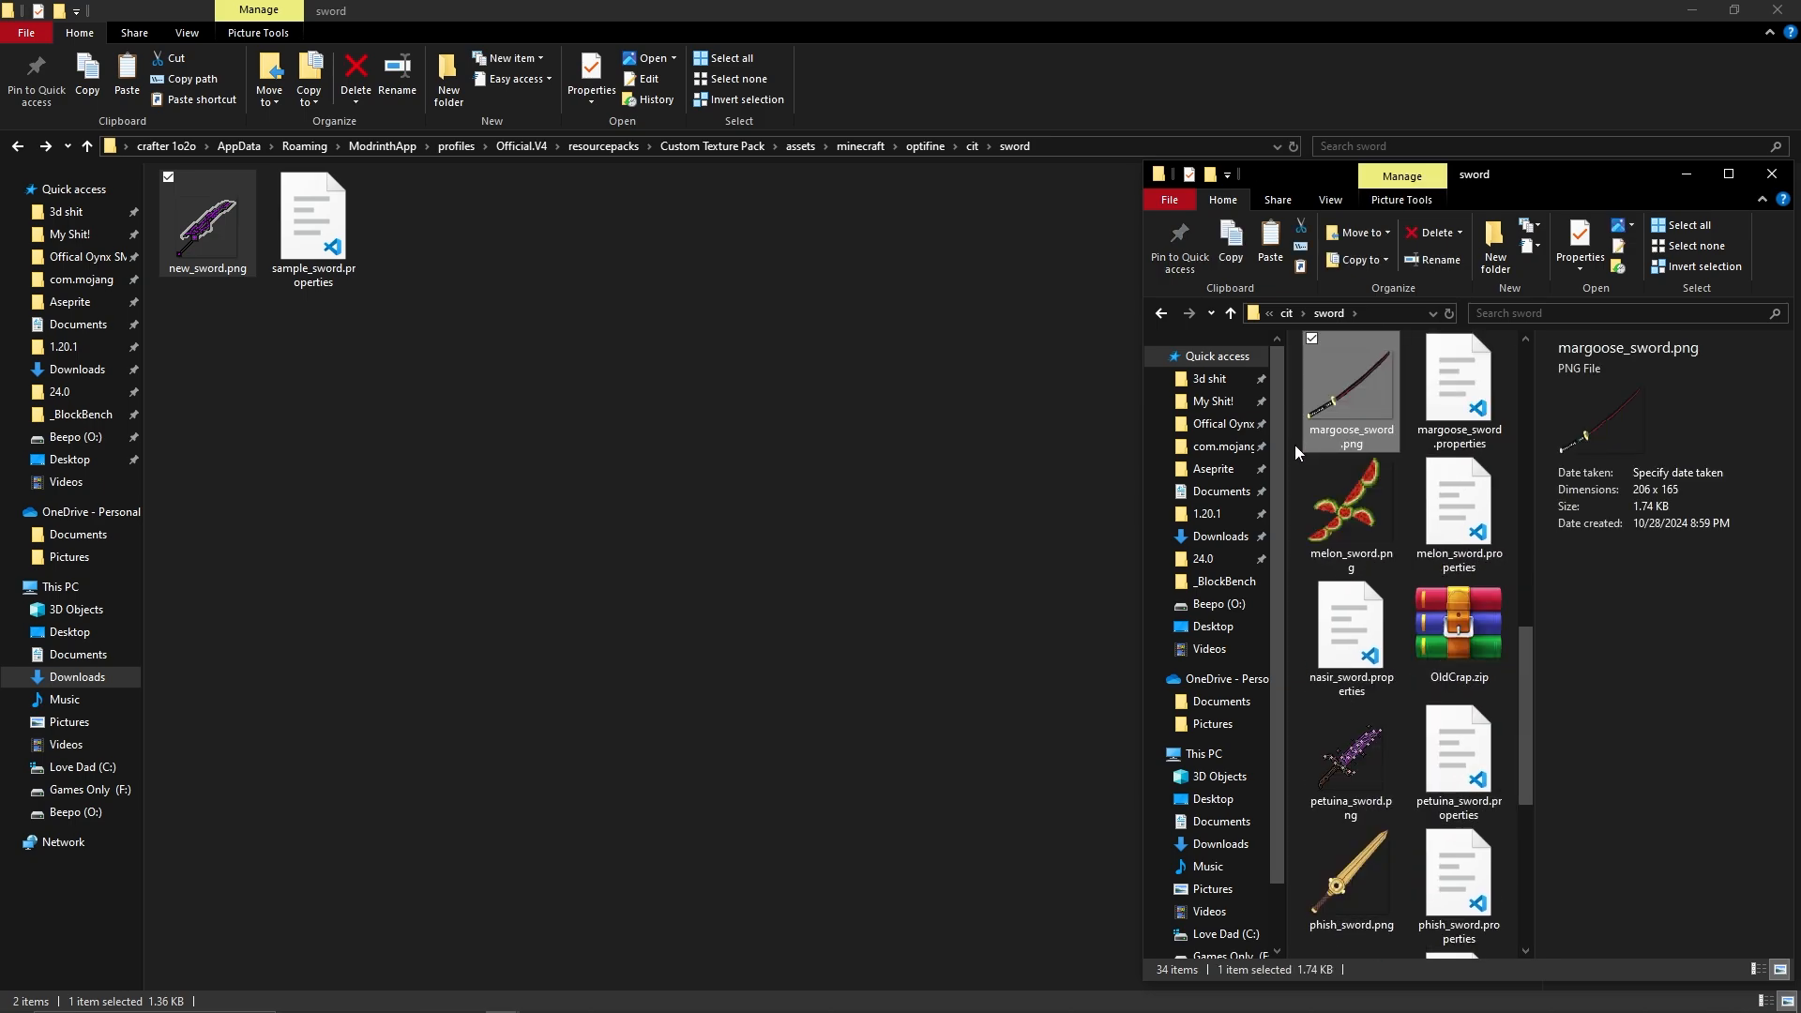
key("Down")
key("m")
key("m")
key("m")
key("m")
key("m")
key("m")
key("m")
key("m")
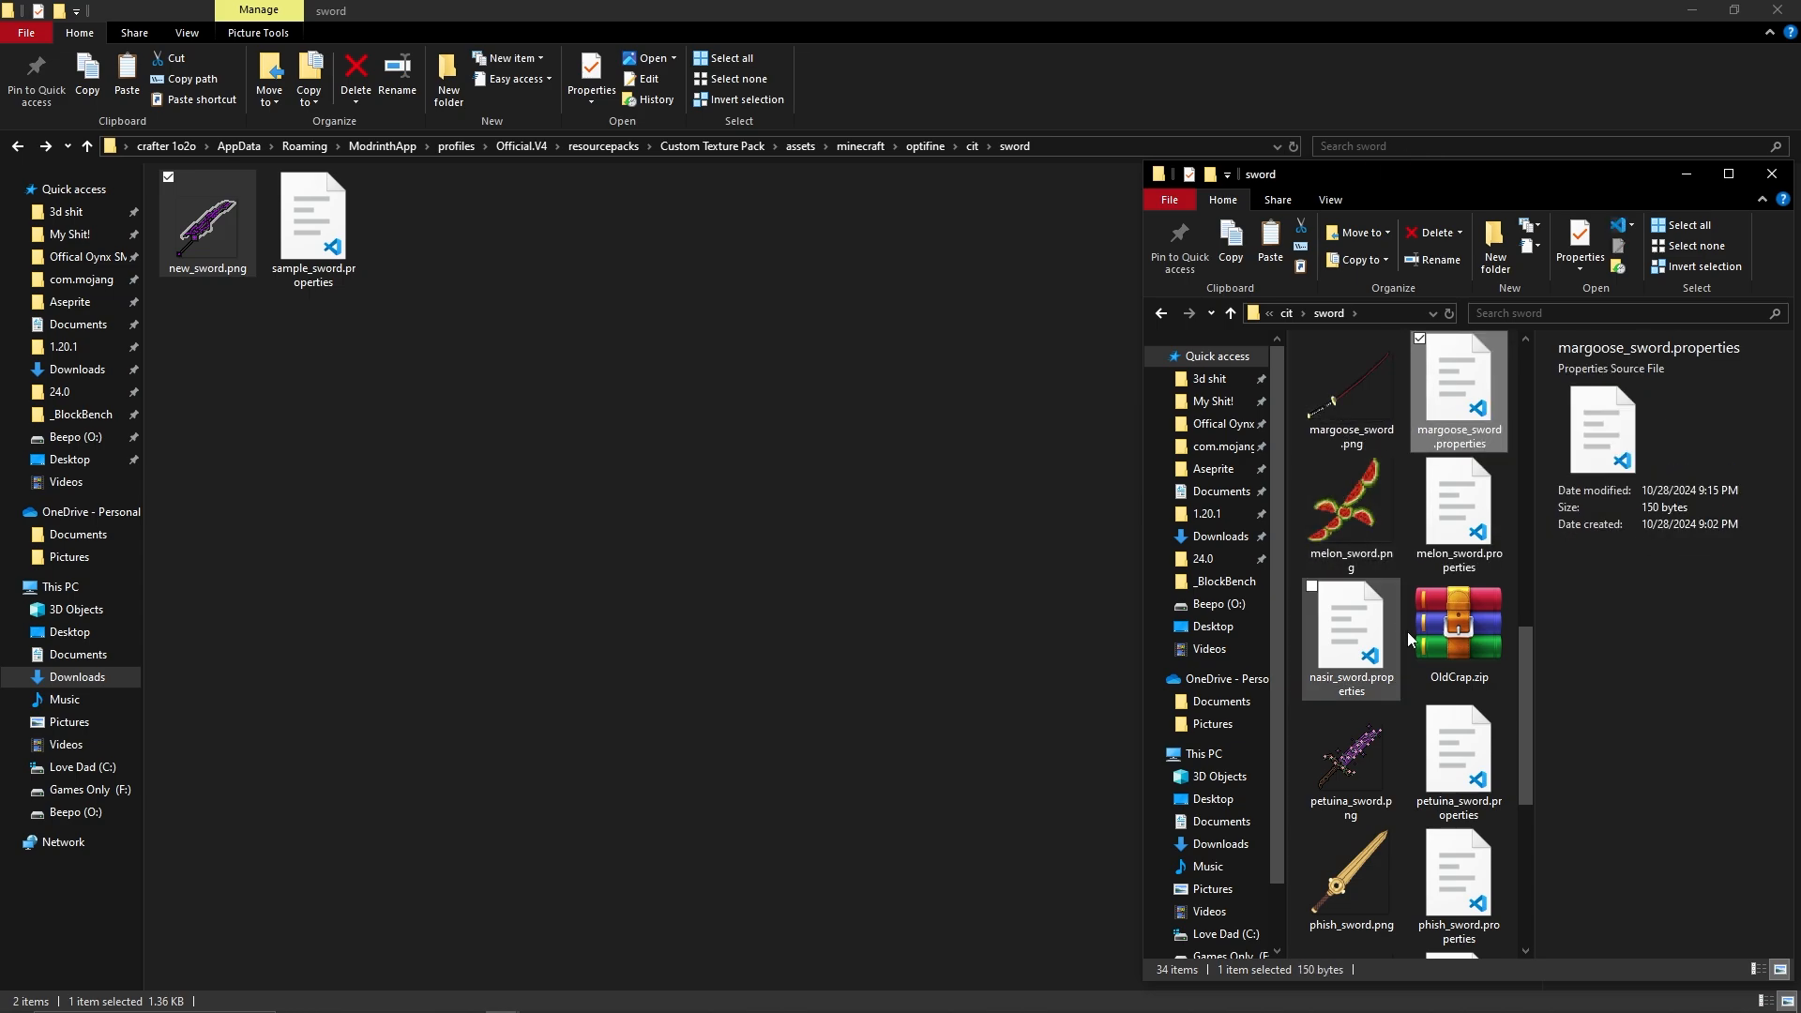
Go to the reference pack's cit/tools folder and open mads_hammer.properties in Visual Studio Code.
key("alt+Up")
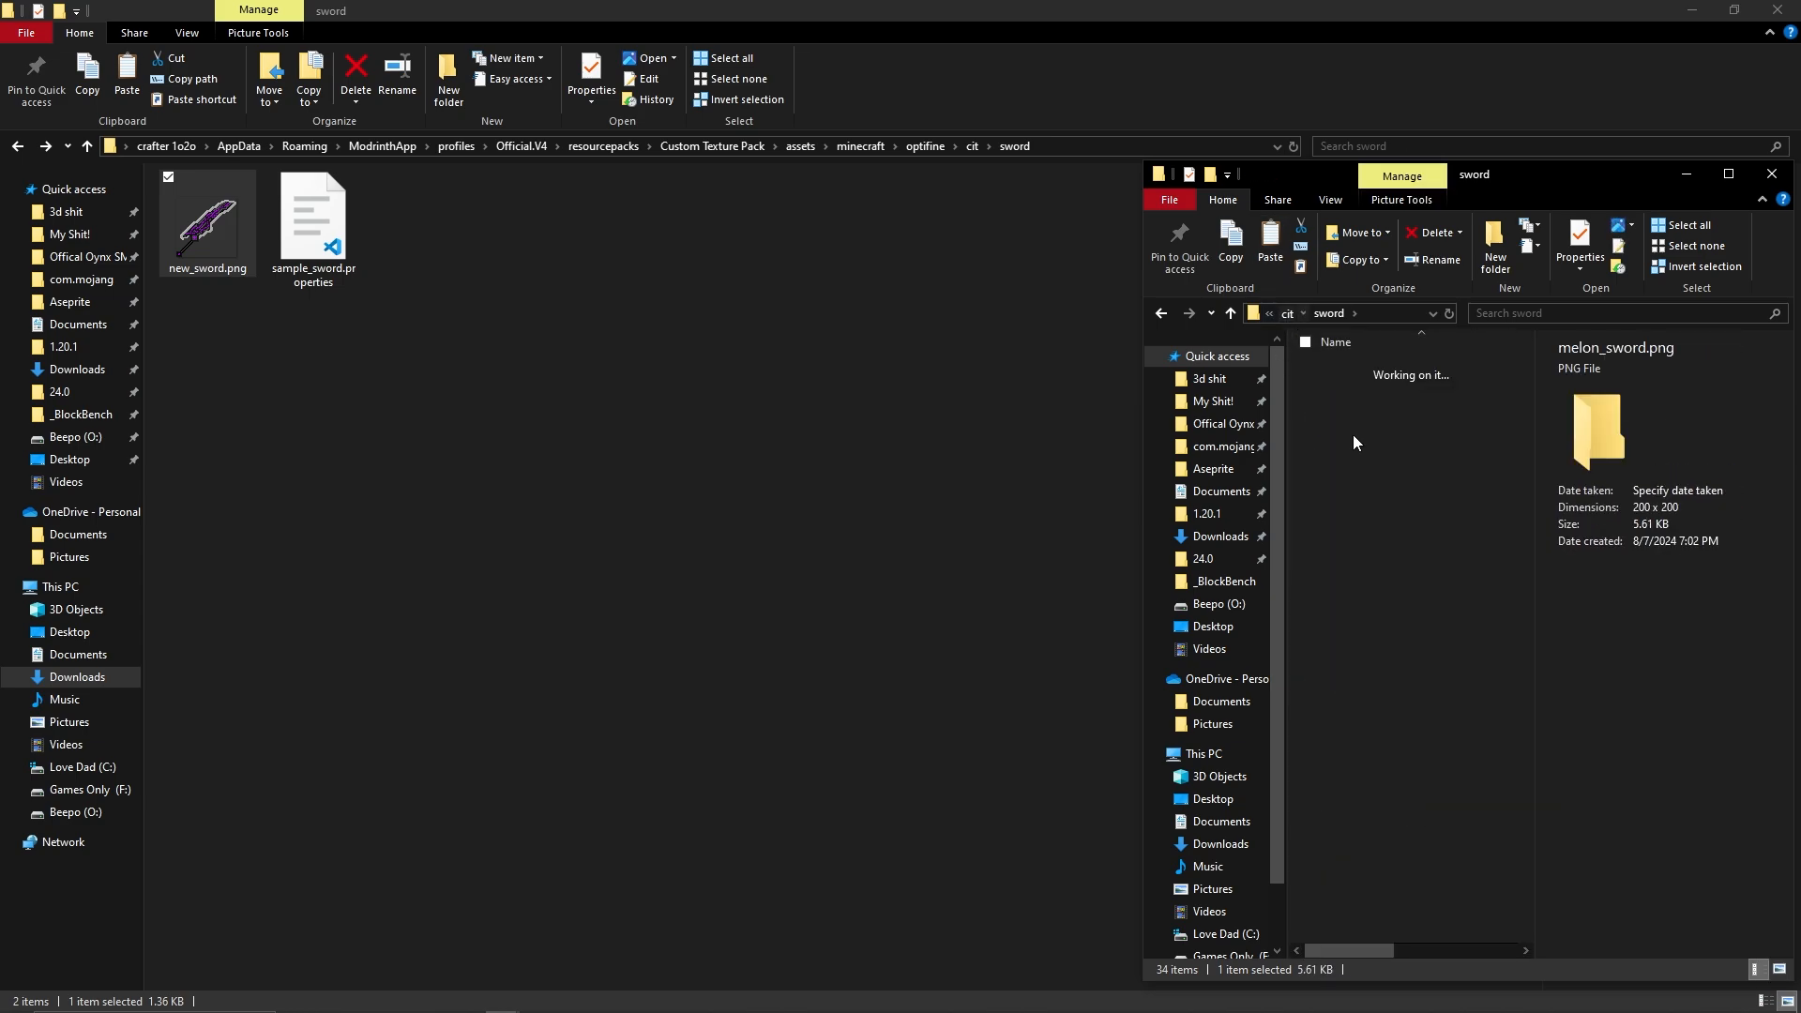
double_click(1385, 506)
key("m")
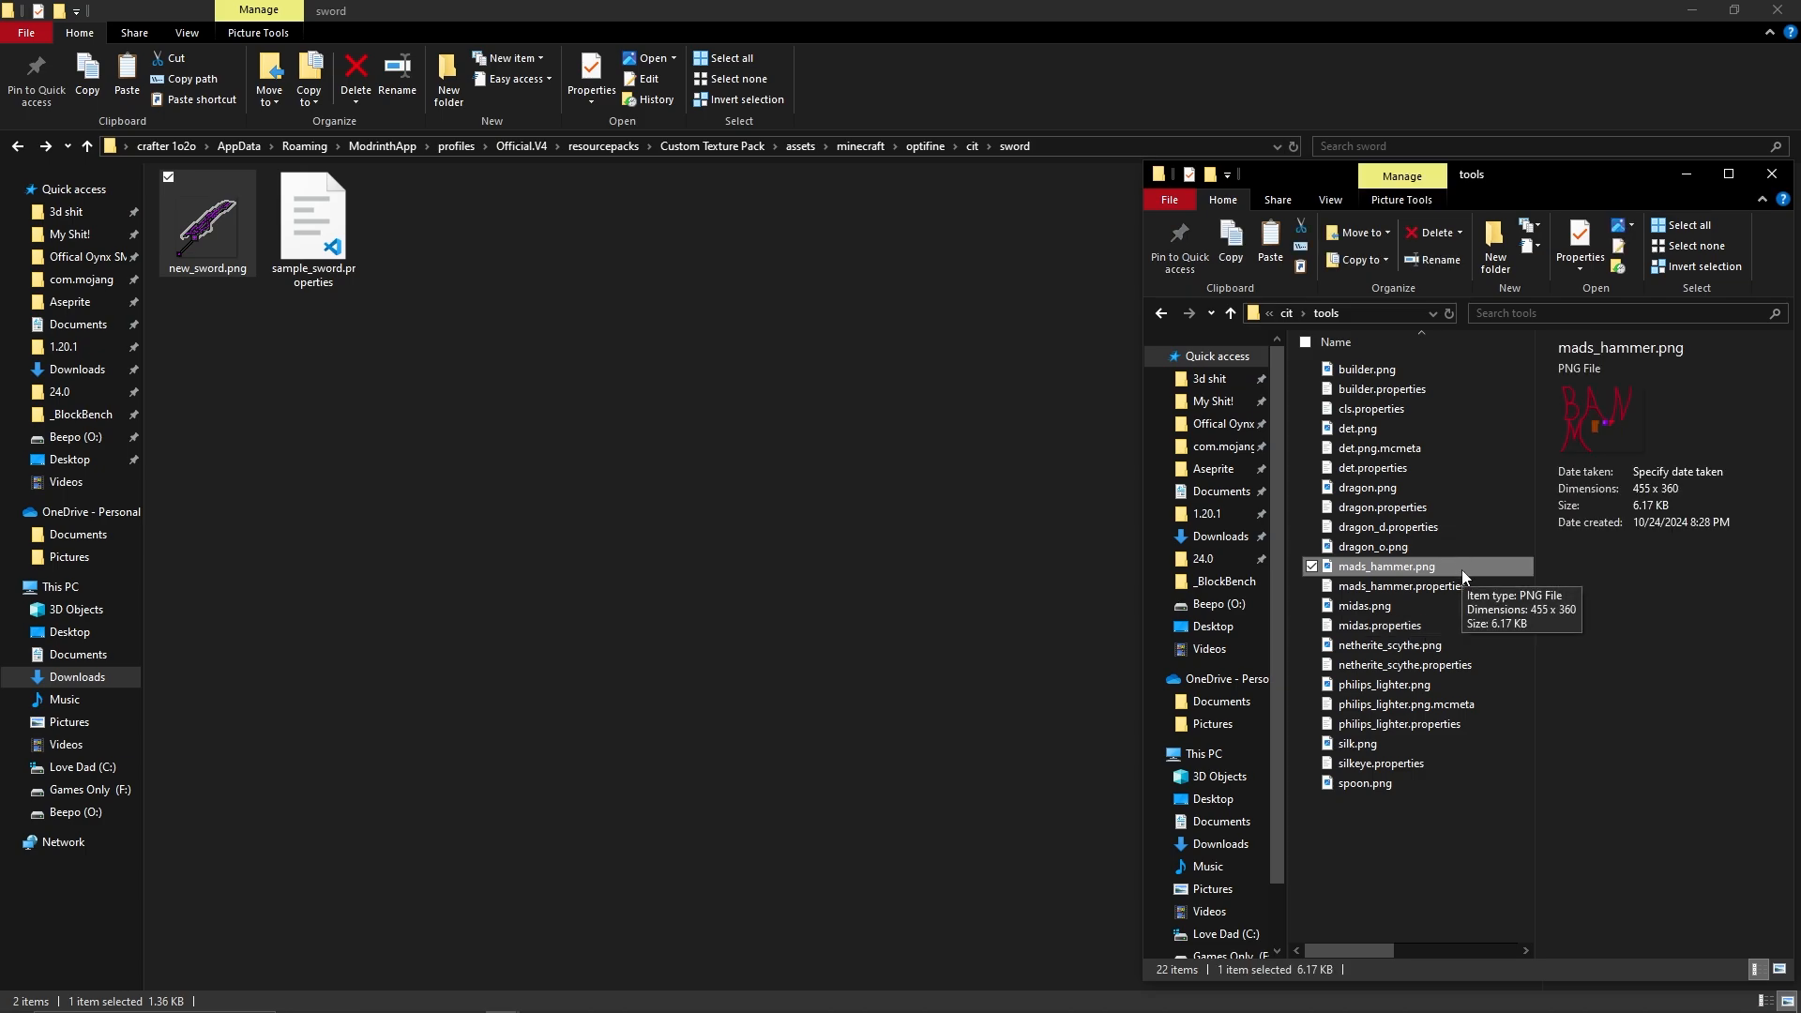
key("m")
key("m")
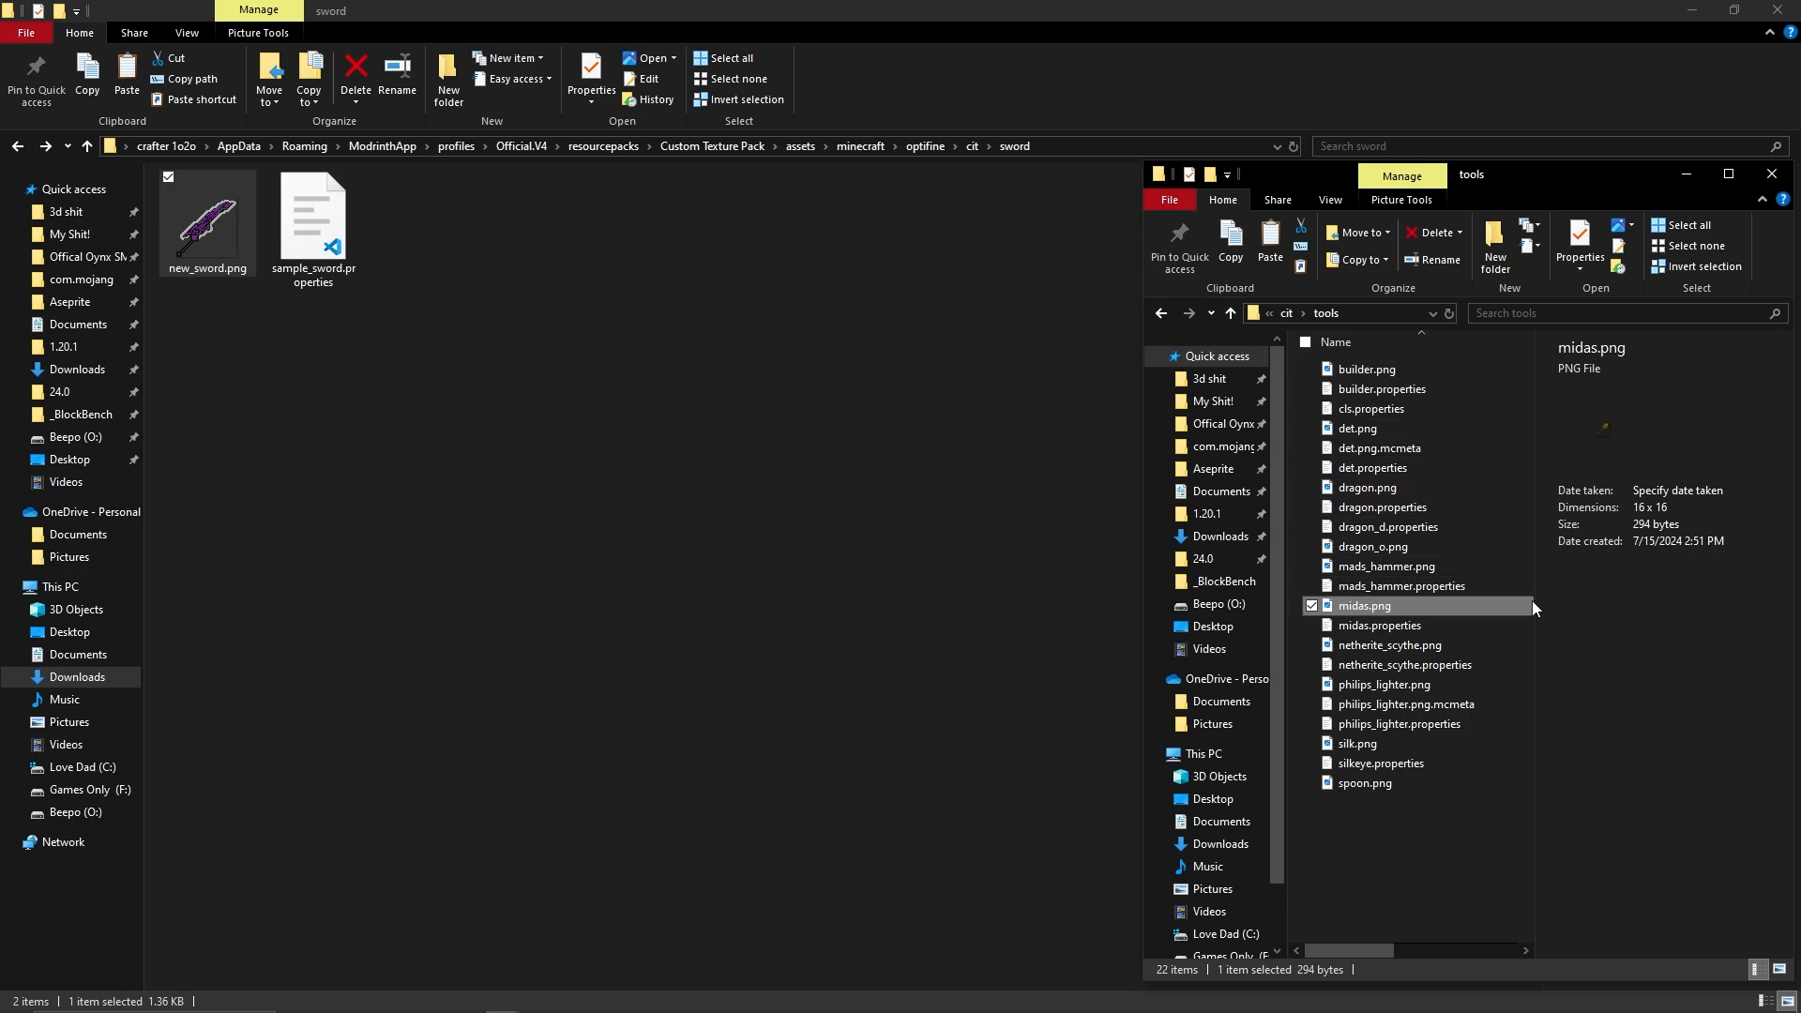
left_click(1456, 588)
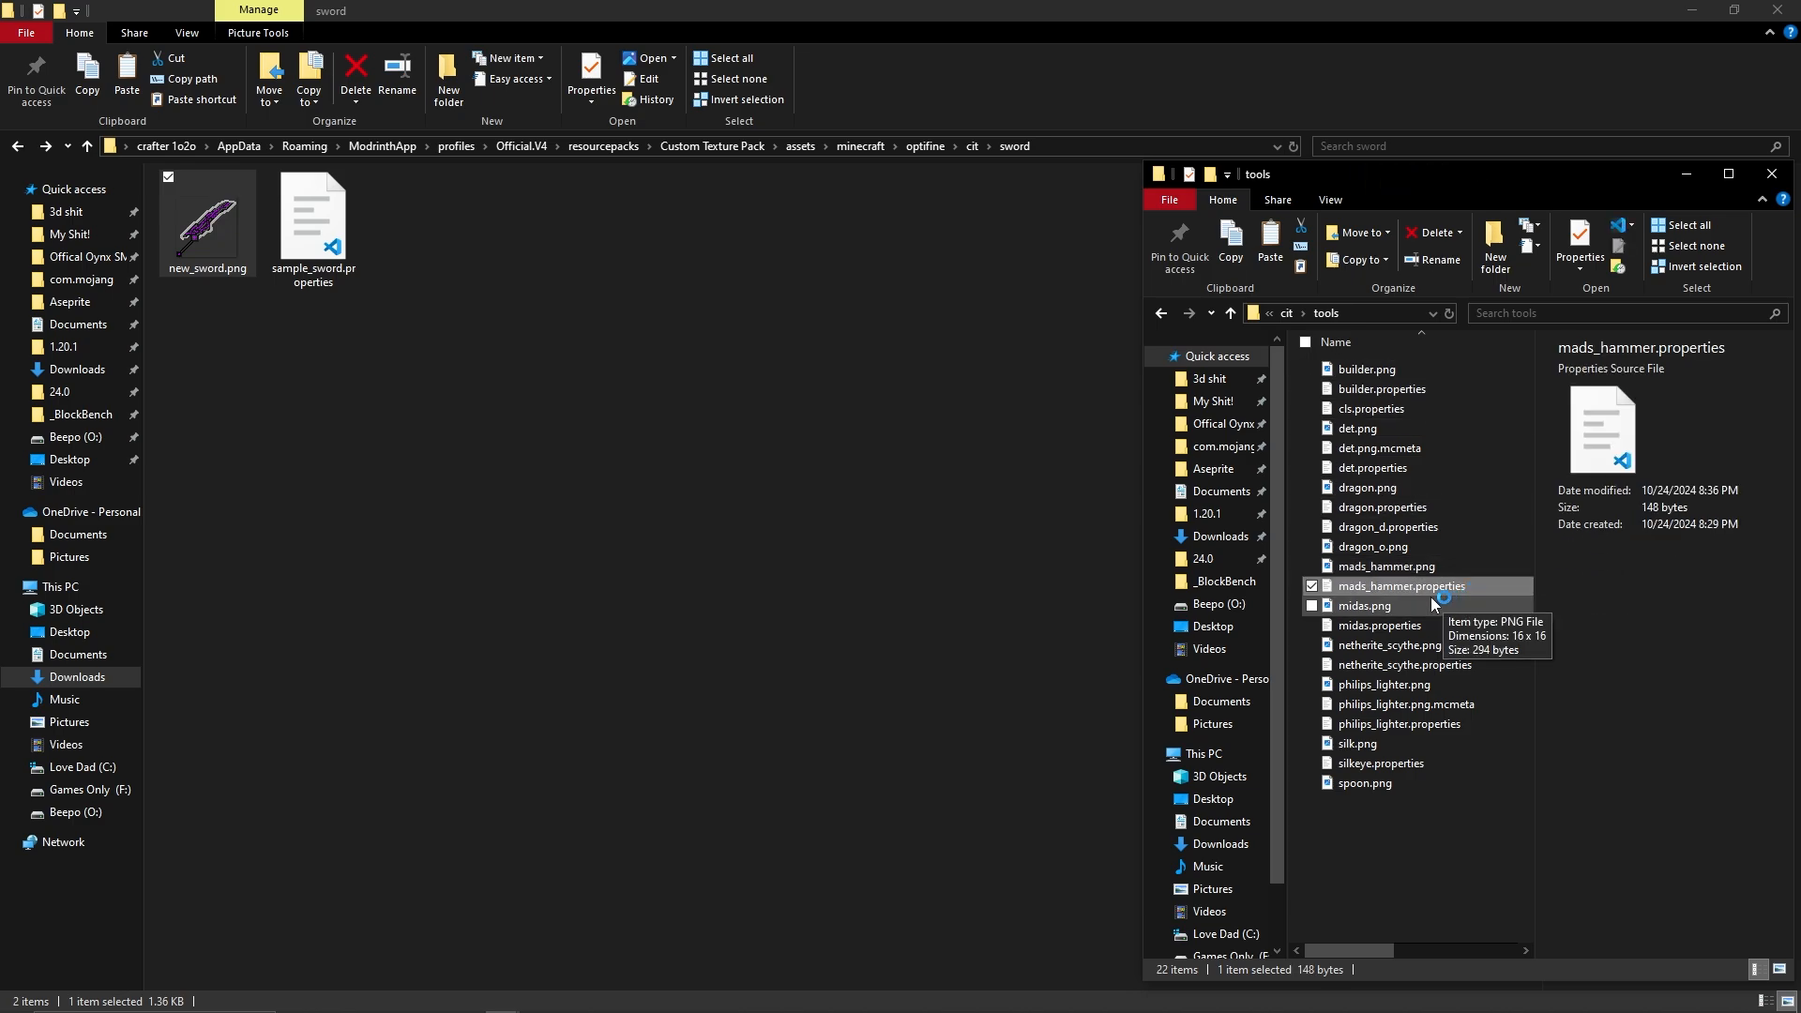
key("alt+Tab")
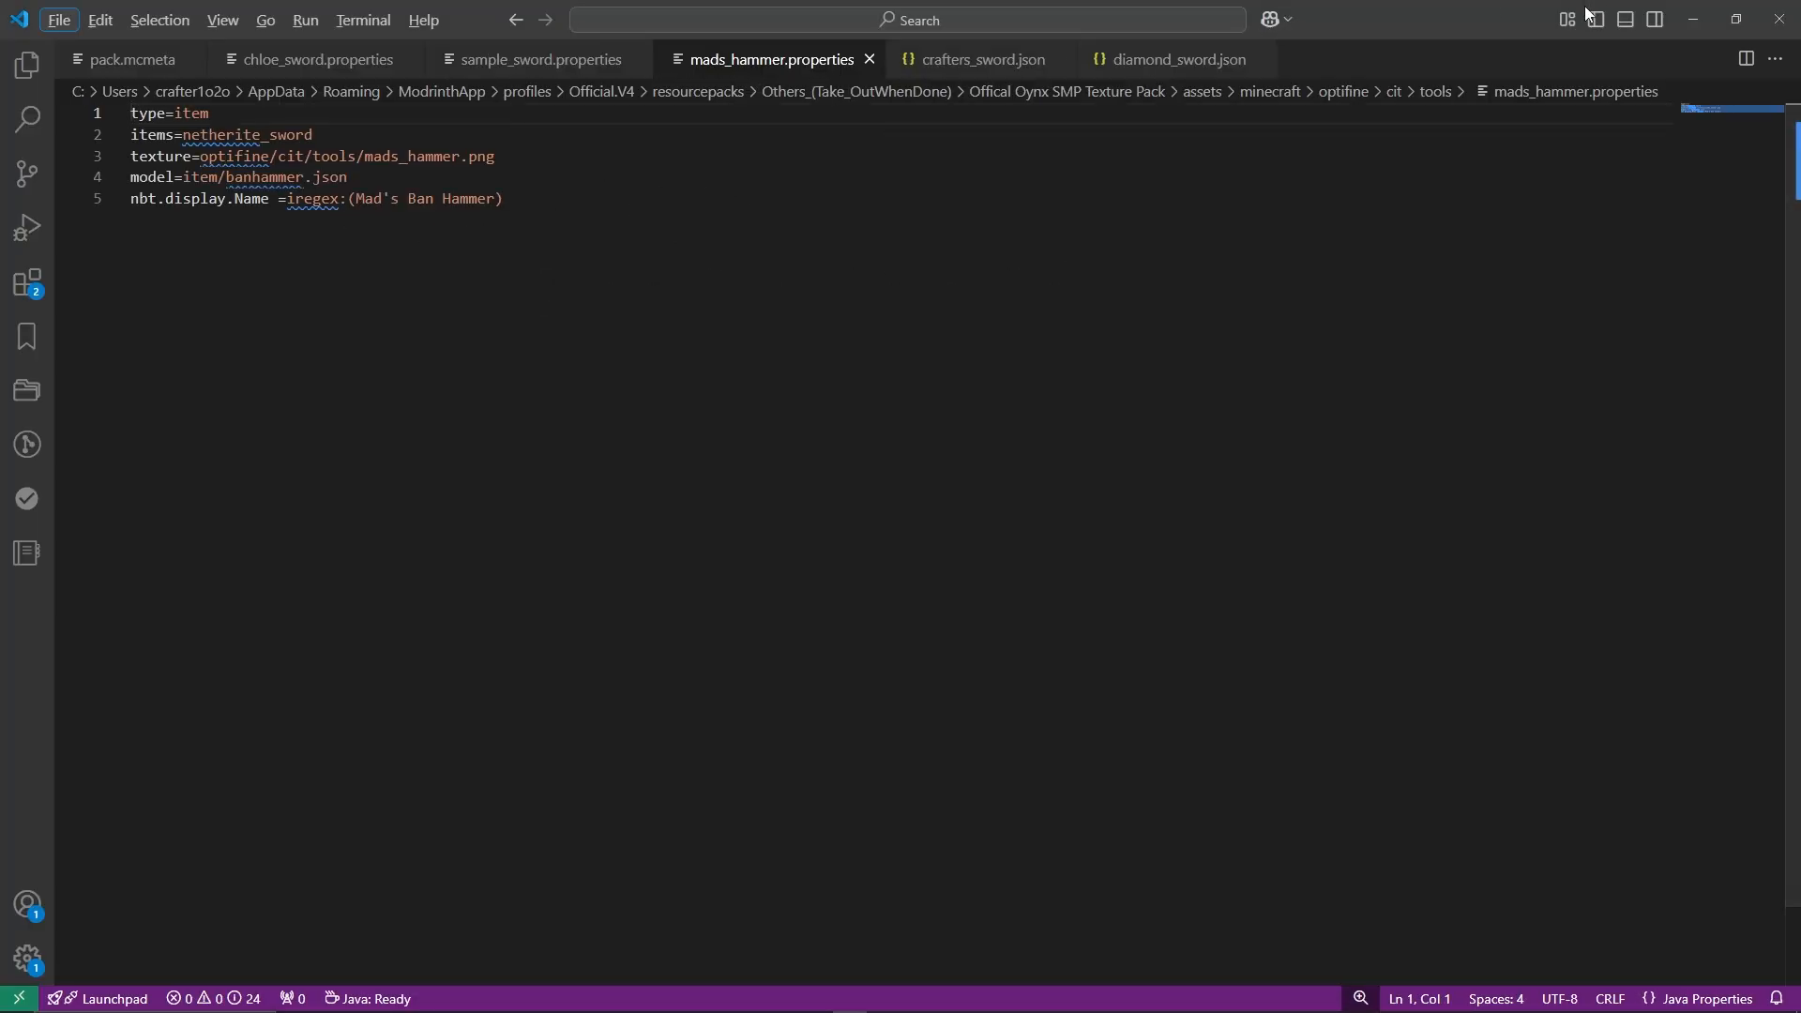
Arrange the code editor with mads_hammer.properties and the Custom Texture Pack's sword folder window side by side.
left_click_drag(1591, 14, 1796, 376)
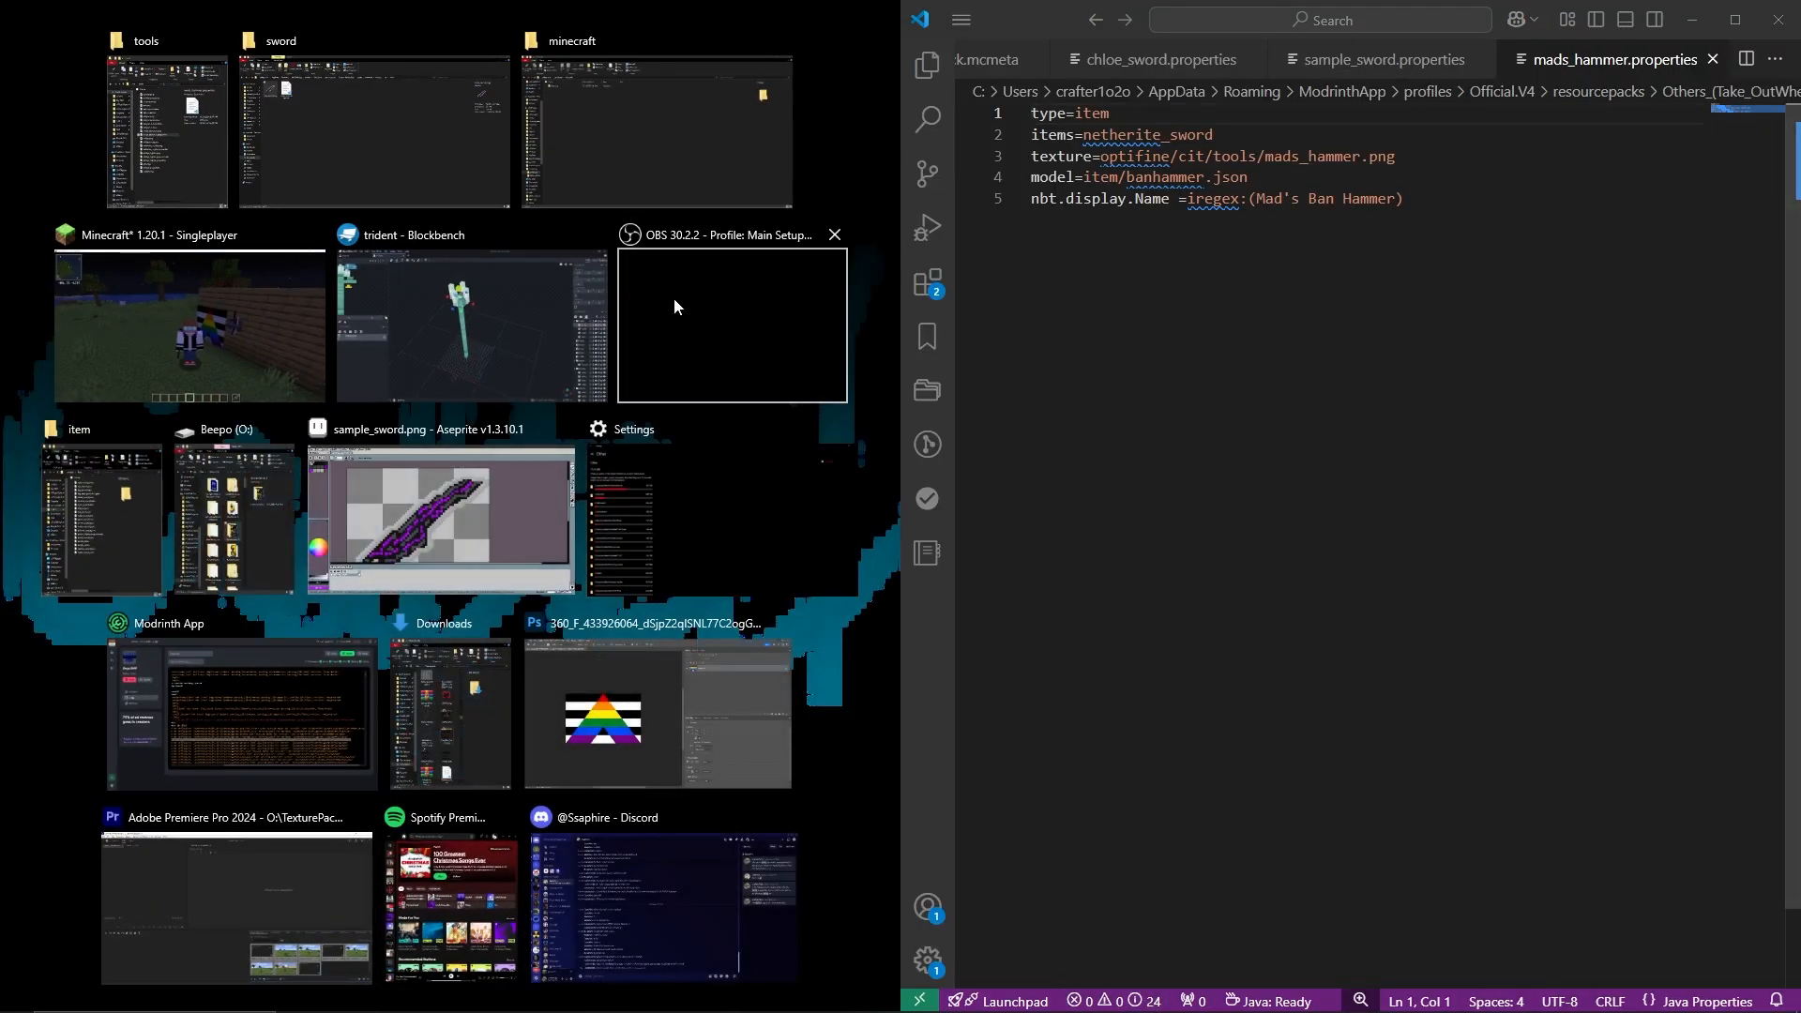
left_click(374, 132)
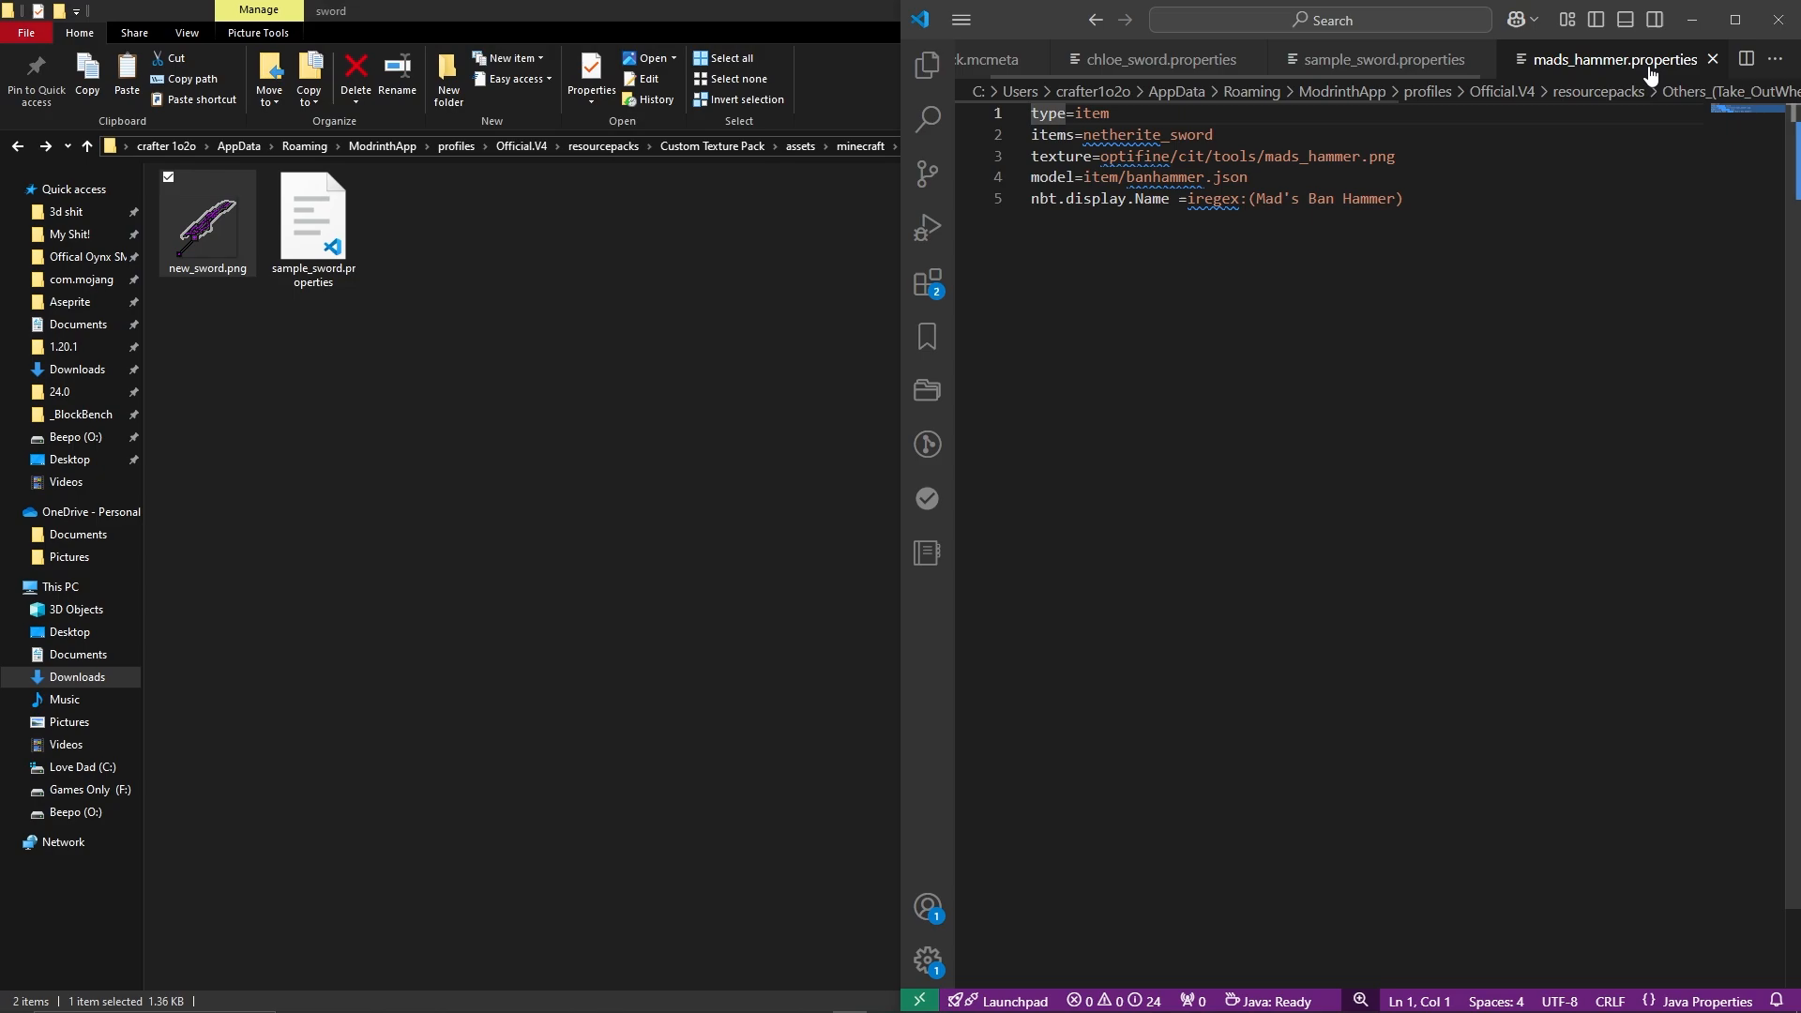
left_click(582, 349)
key("super+Up")
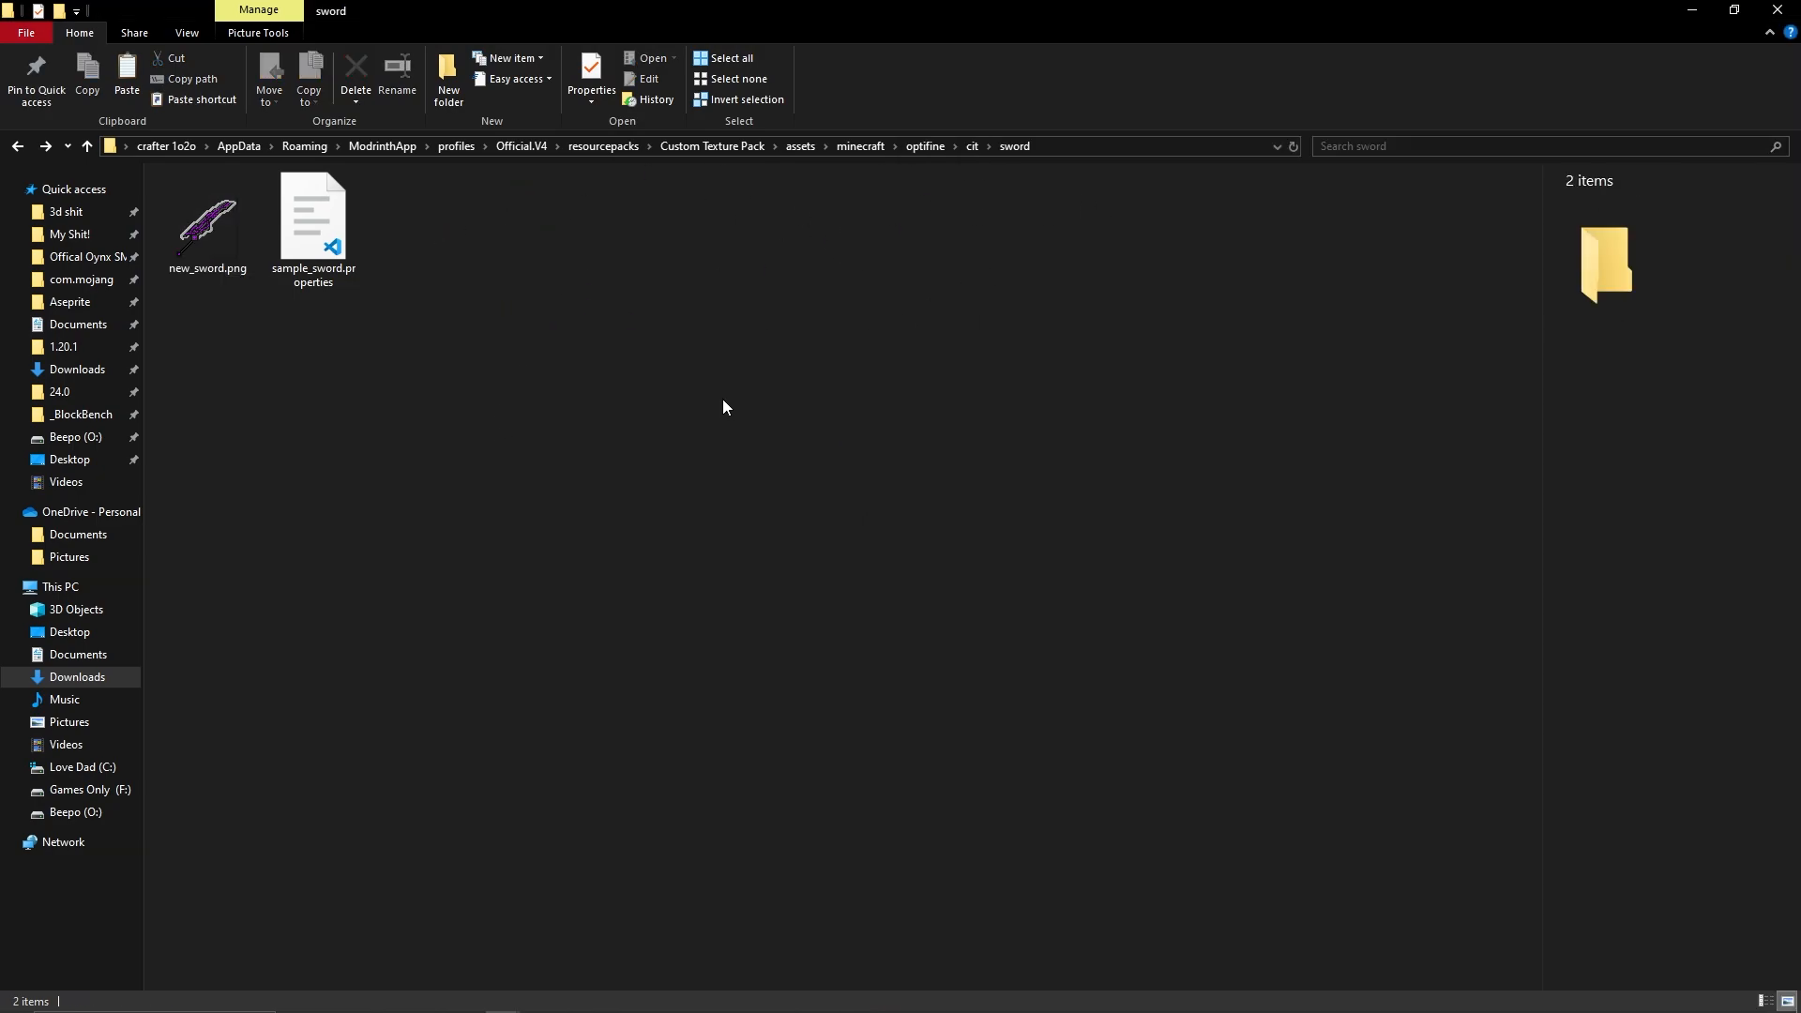
right_click(694, 376)
key("alt+Tab")
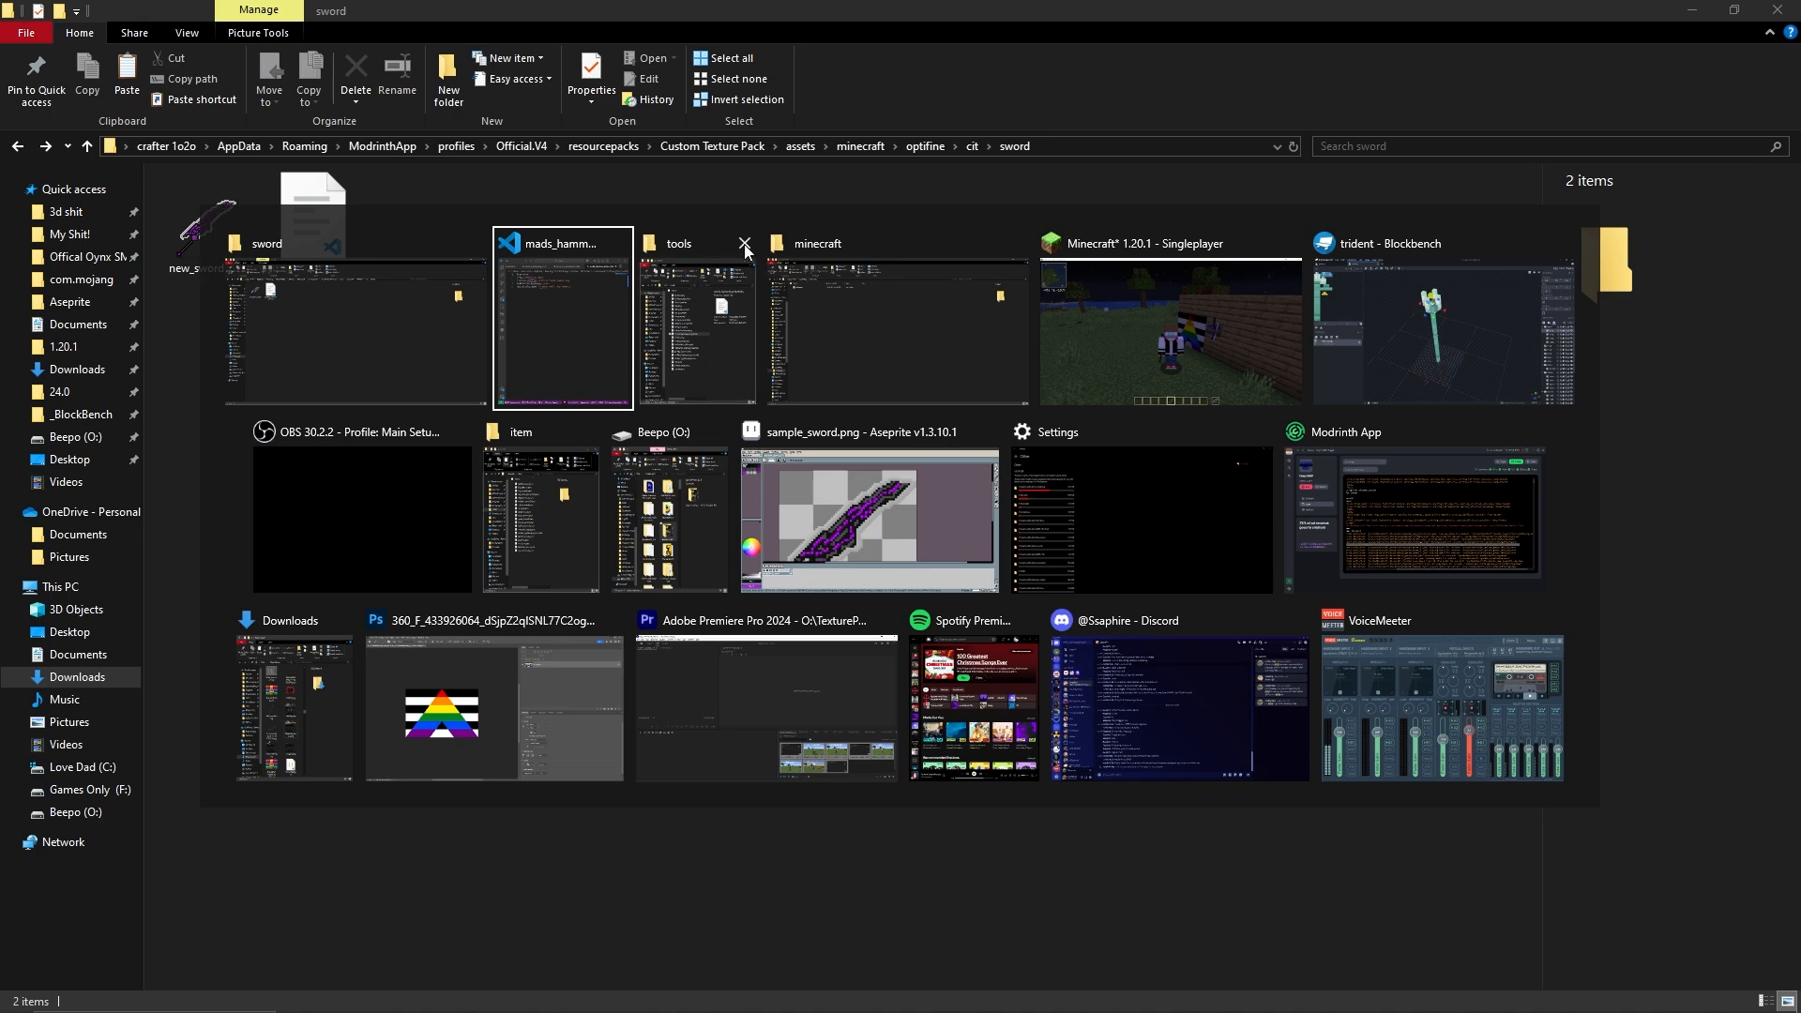
key("Escape")
Restore the Custom Texture Pack's sword folder to a smaller window and minimize the other open windows to expose the desktop.
left_click_drag(1531, 9, 1501, 353)
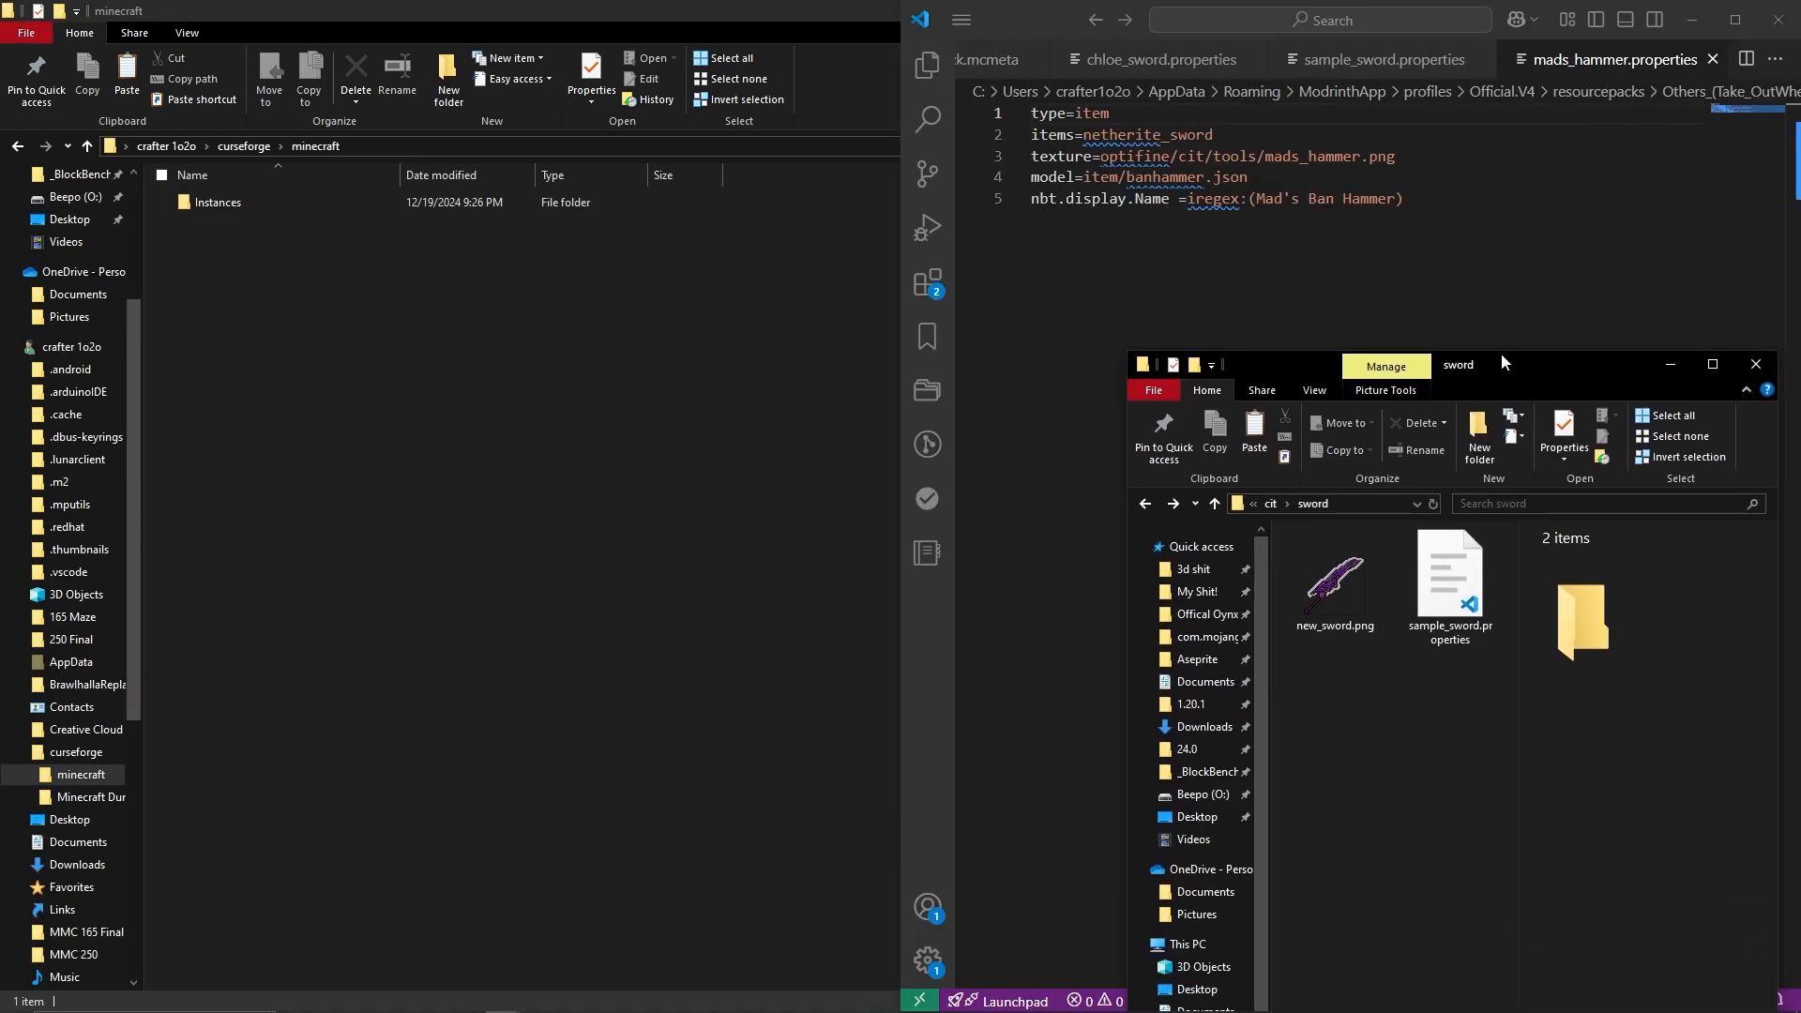
left_click(1700, 13)
left_click(1689, 14)
left_click(1692, 12)
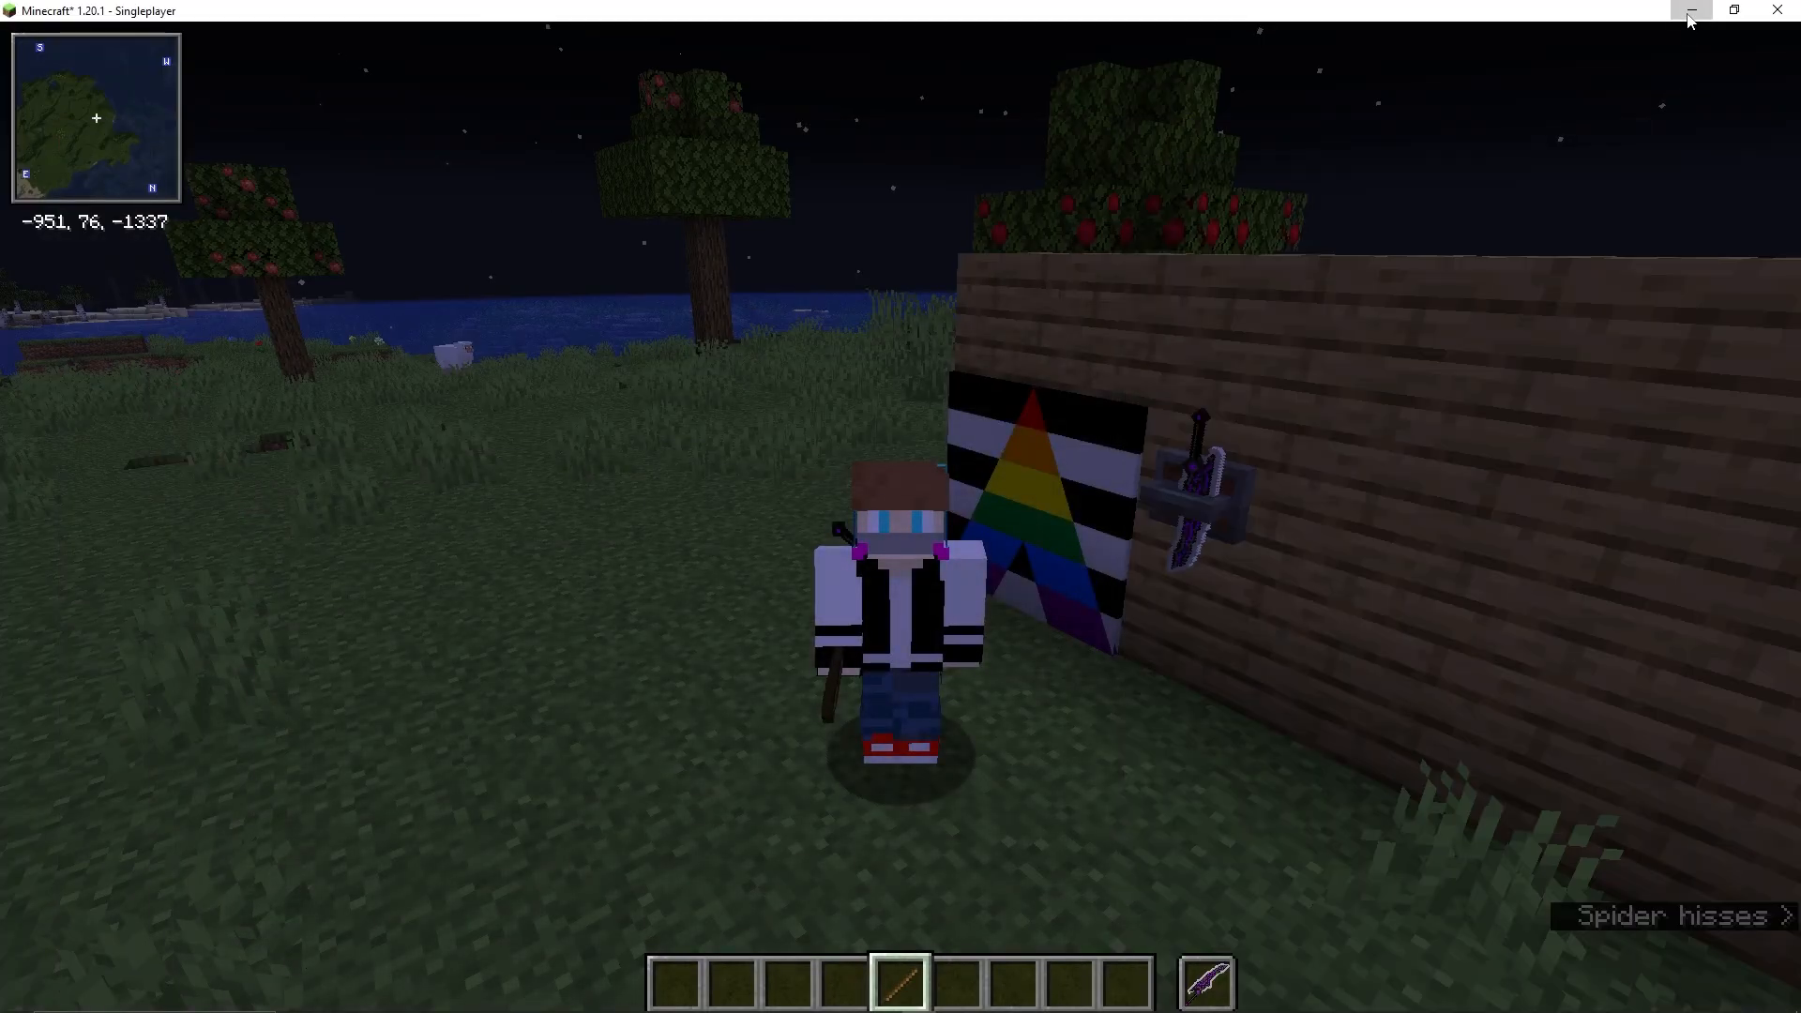
left_click(1696, 13)
left_click(1700, 13)
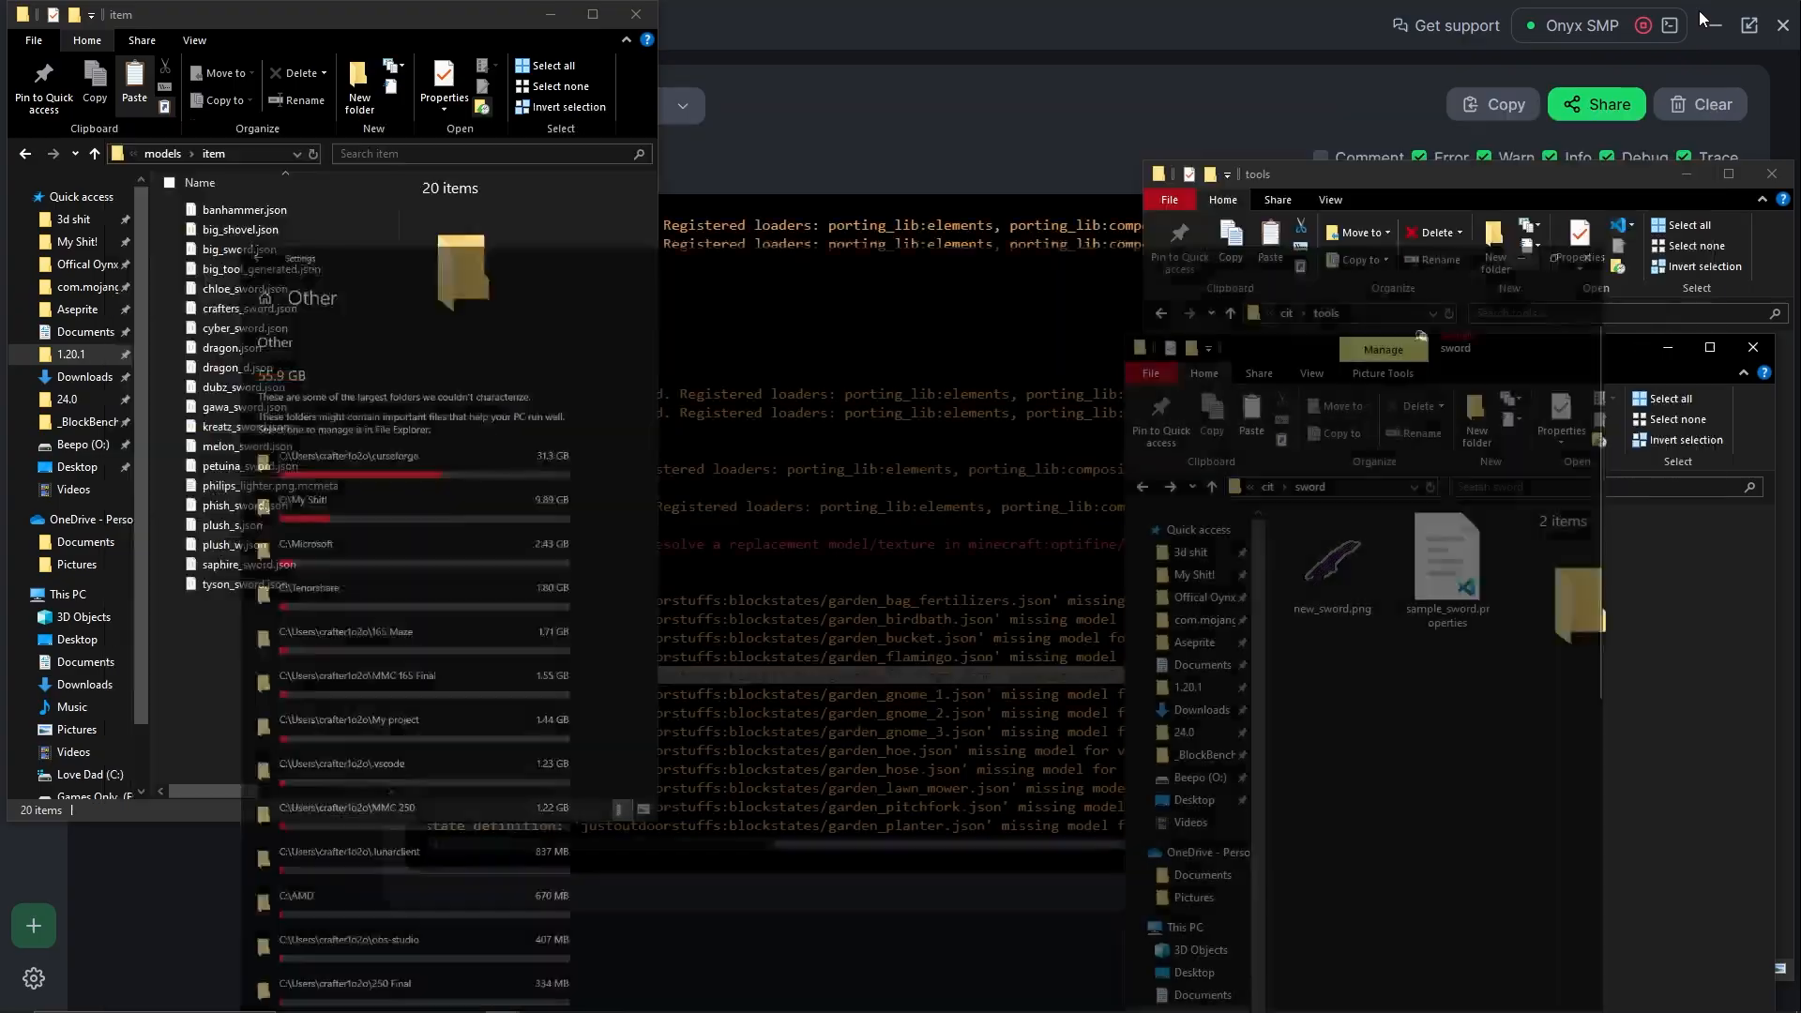
left_click(1709, 24)
left_click(1711, 25)
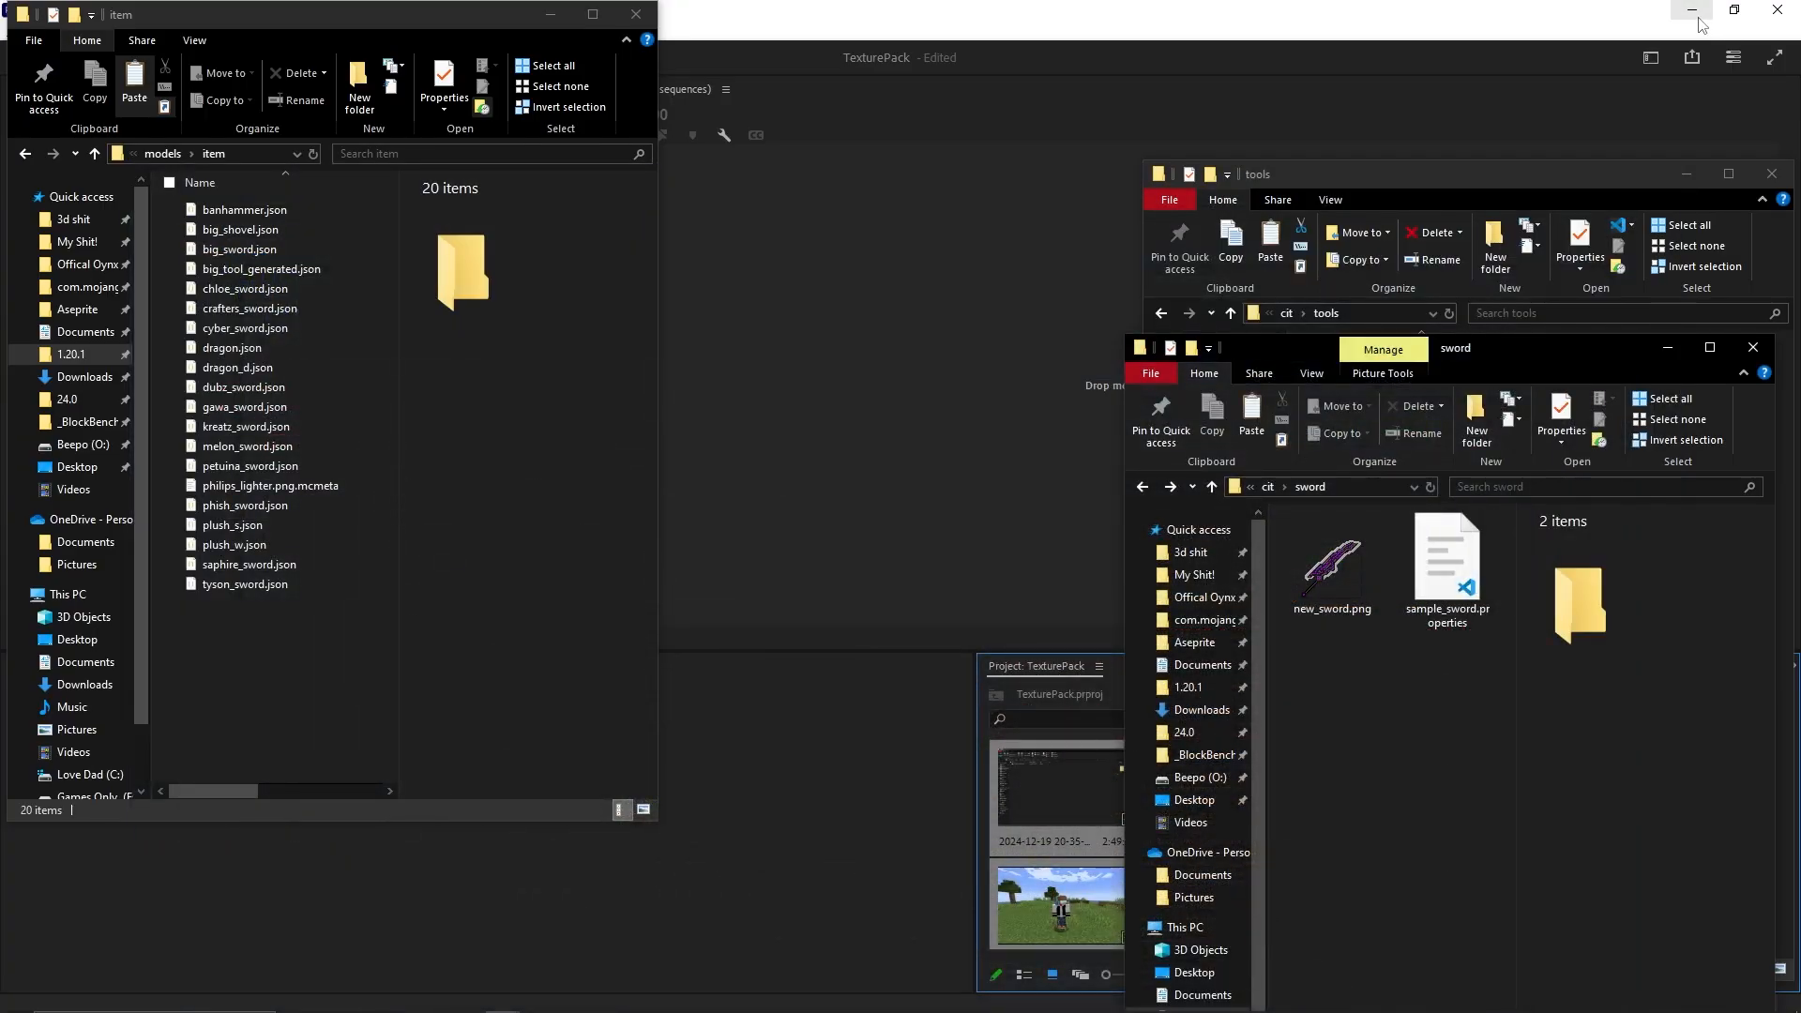
left_click(1691, 12)
left_click(1715, 35)
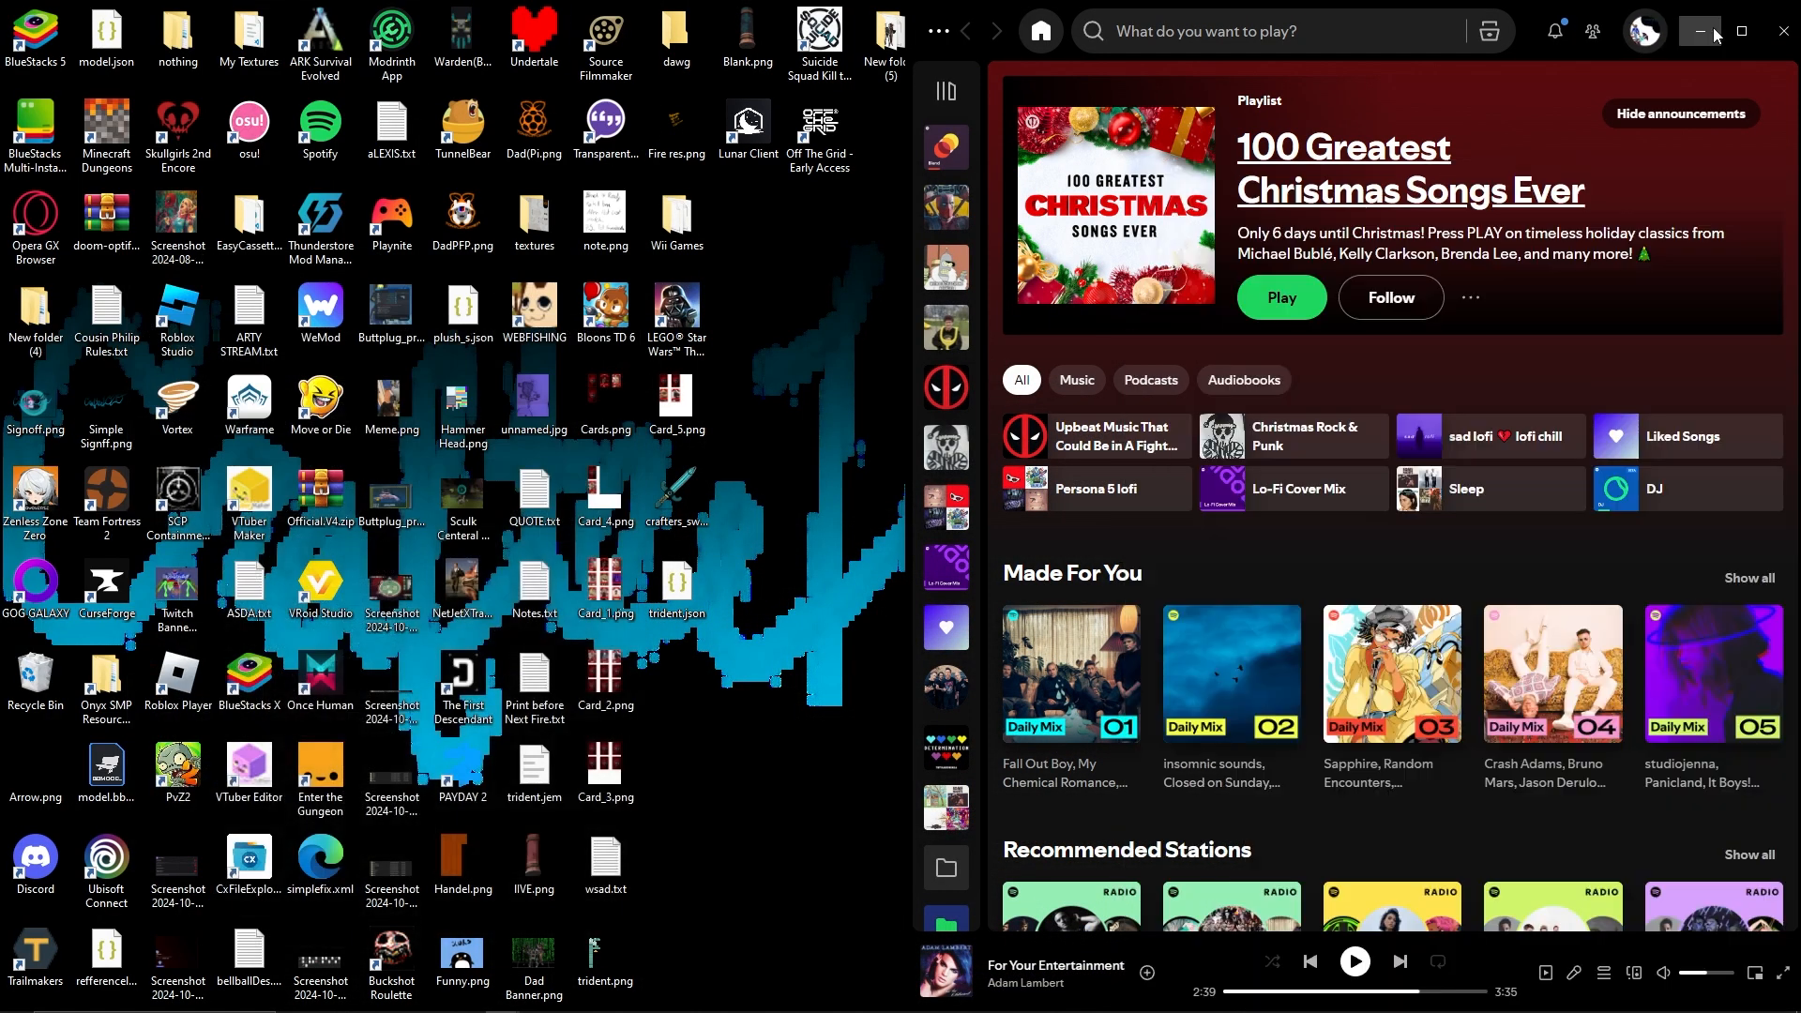
left_click(1713, 34)
Move trident.png from the desktop into the Custom Texture Pack's optifine/cit/sword folder.
left_click_drag(611, 981, 1450, 792)
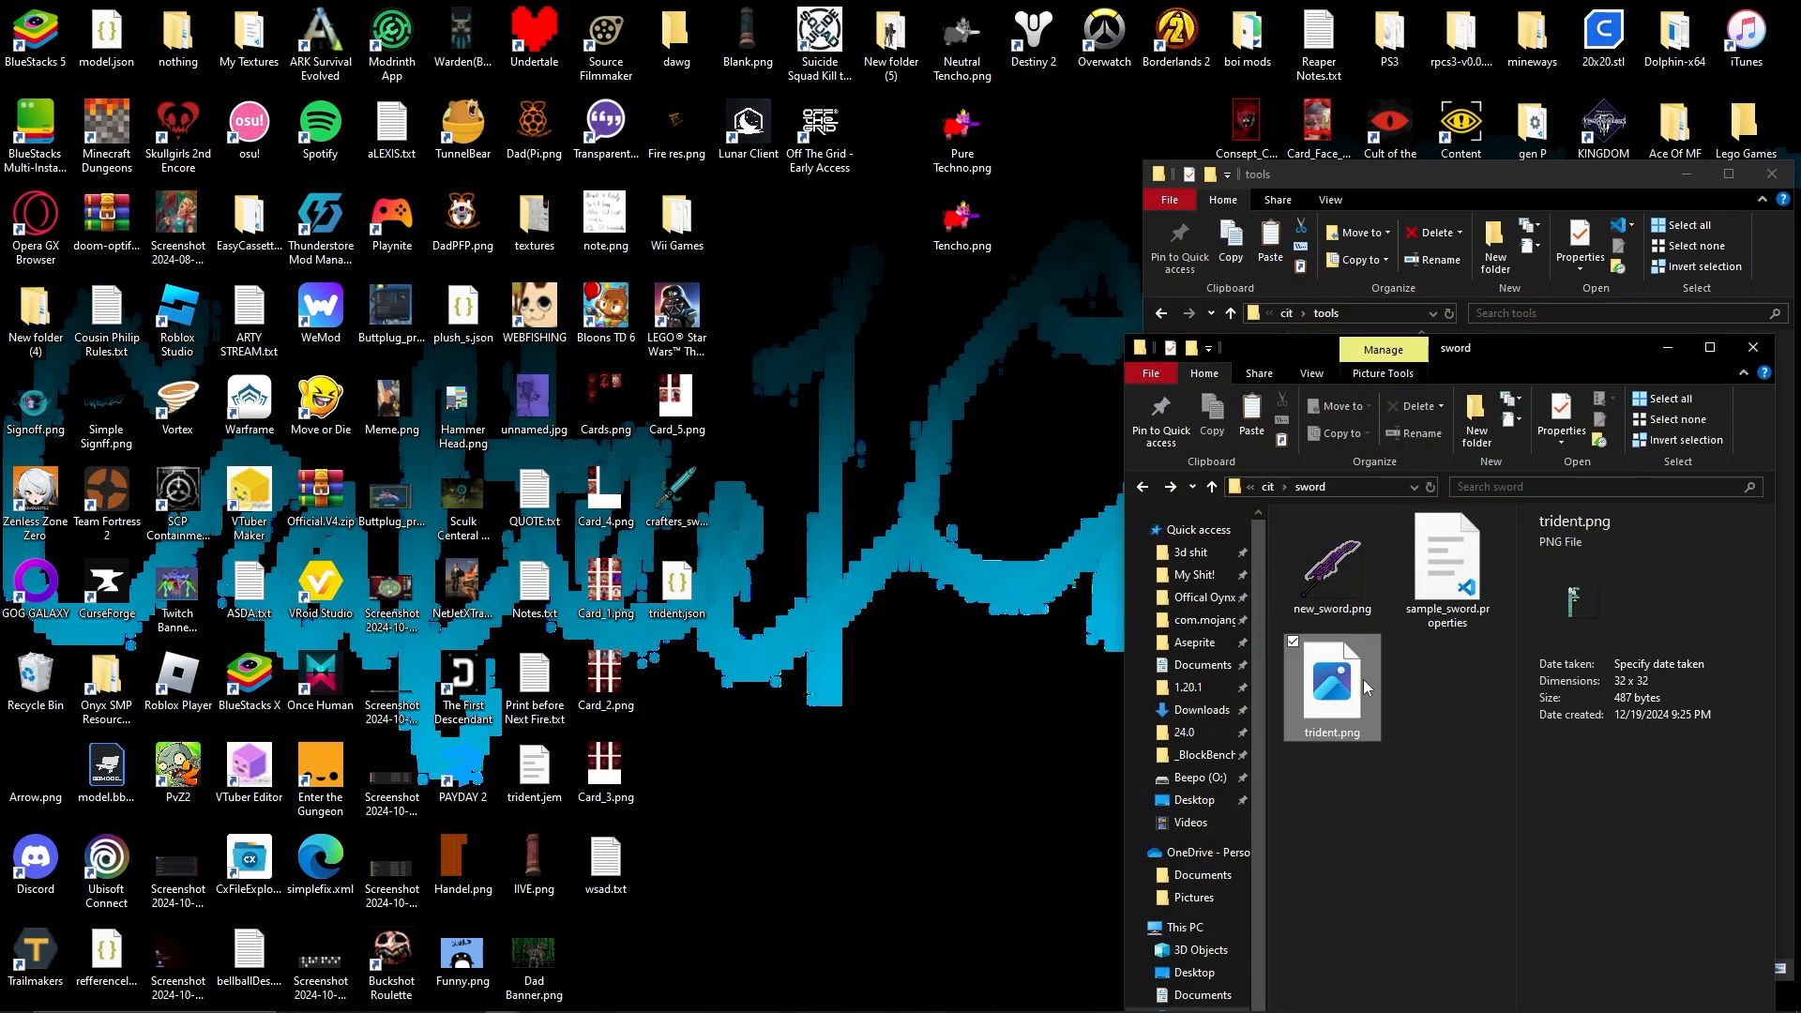
right_click(1358, 699)
key("Escape")
left_click(1447, 750)
left_click(1332, 694)
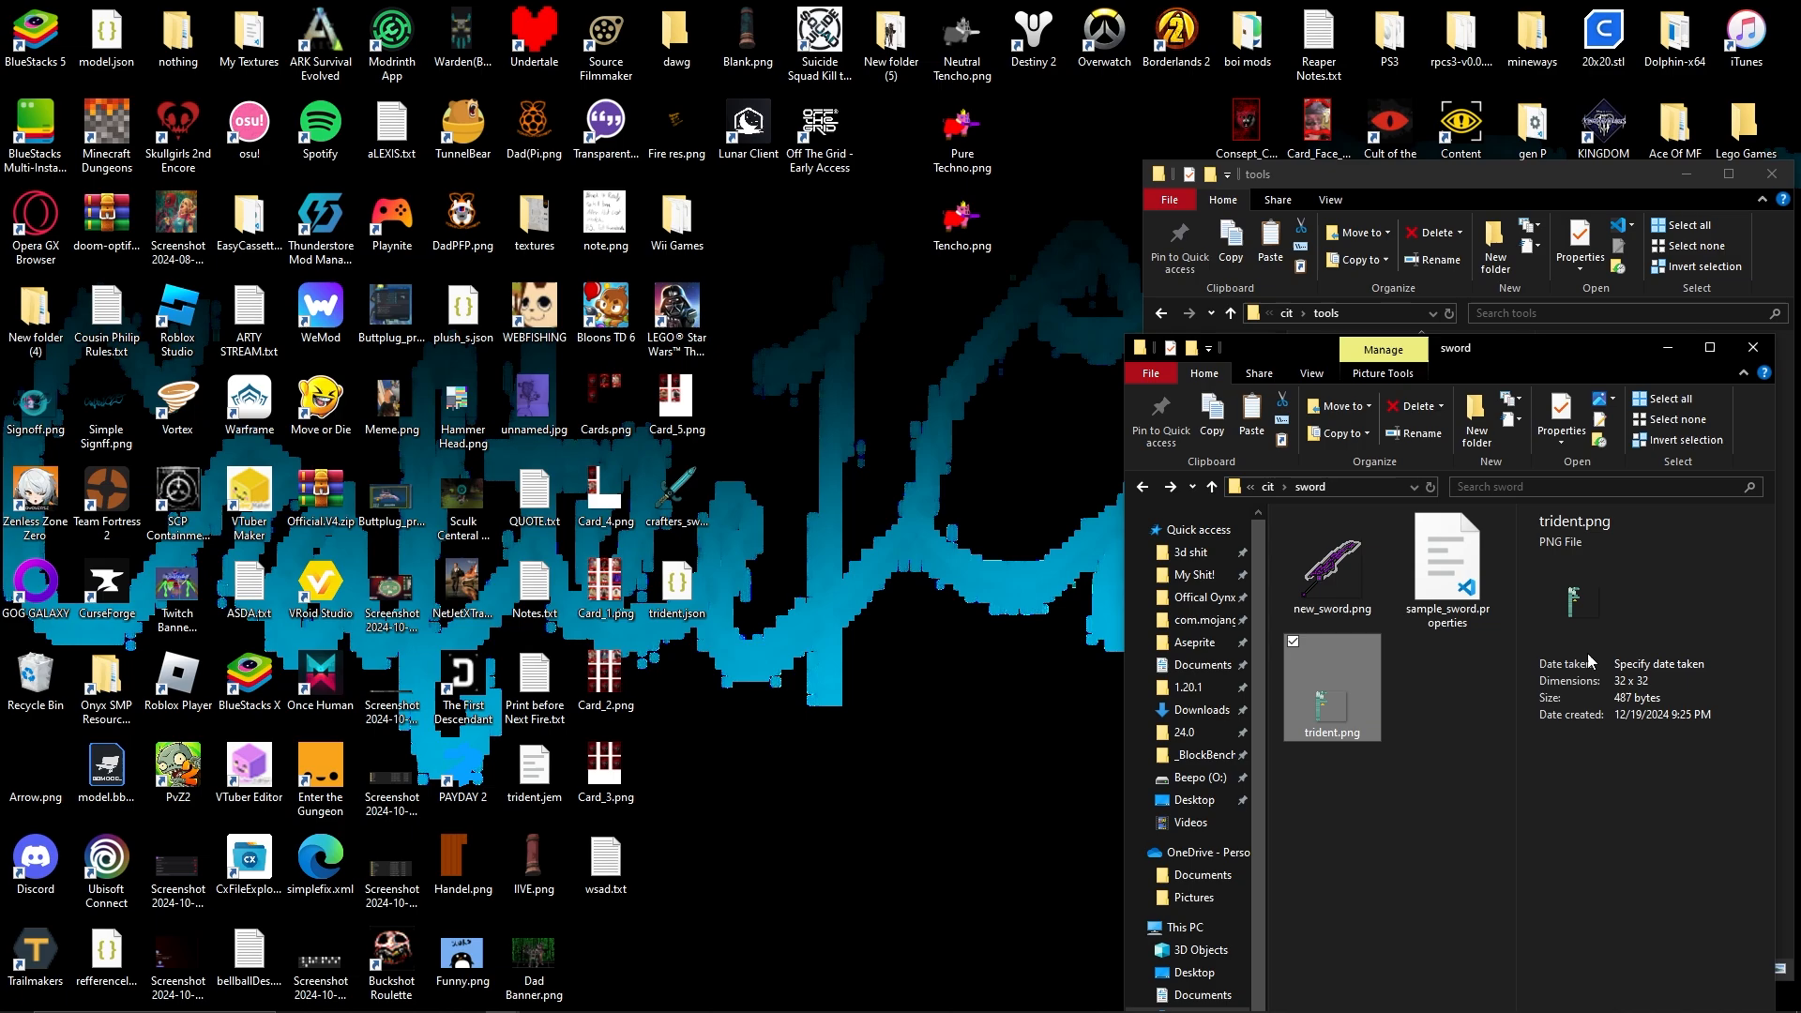
Place the reference pack's tools folder window, at reduced size, beside the Custom Texture Pack's sword folder window.
left_click(1729, 173)
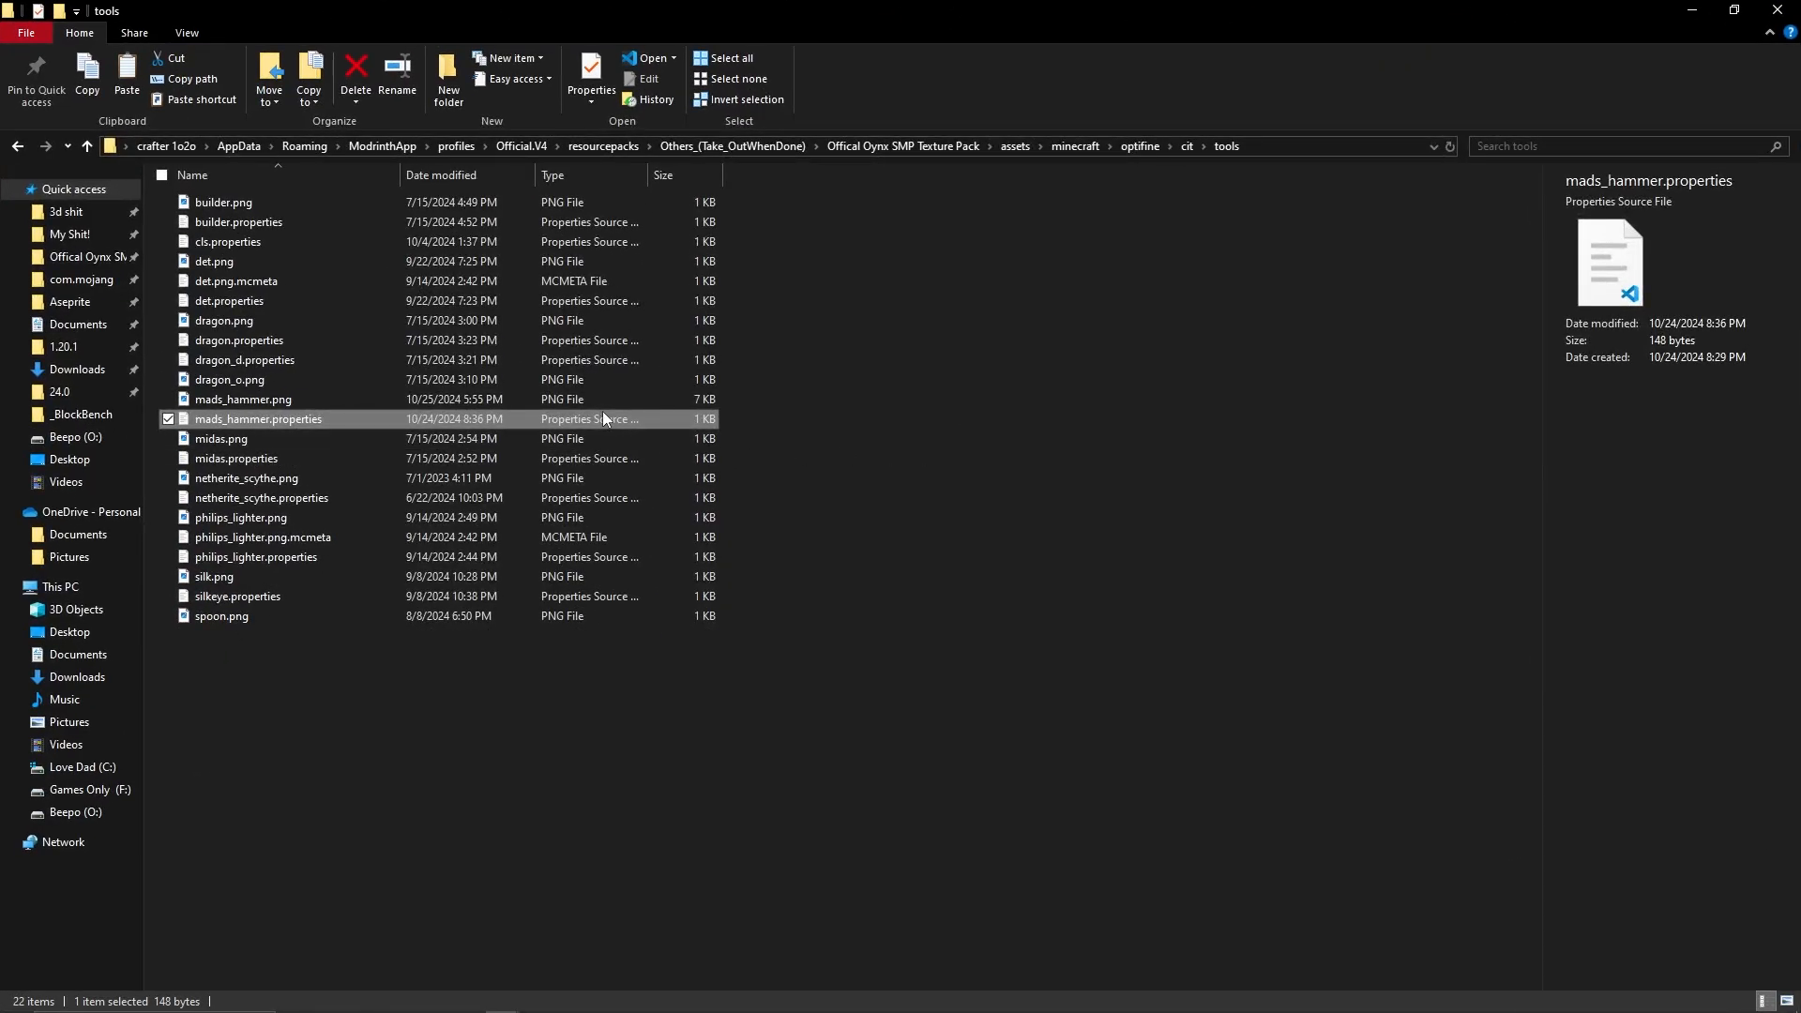
left_click_drag(1400, 9, 1797, 563)
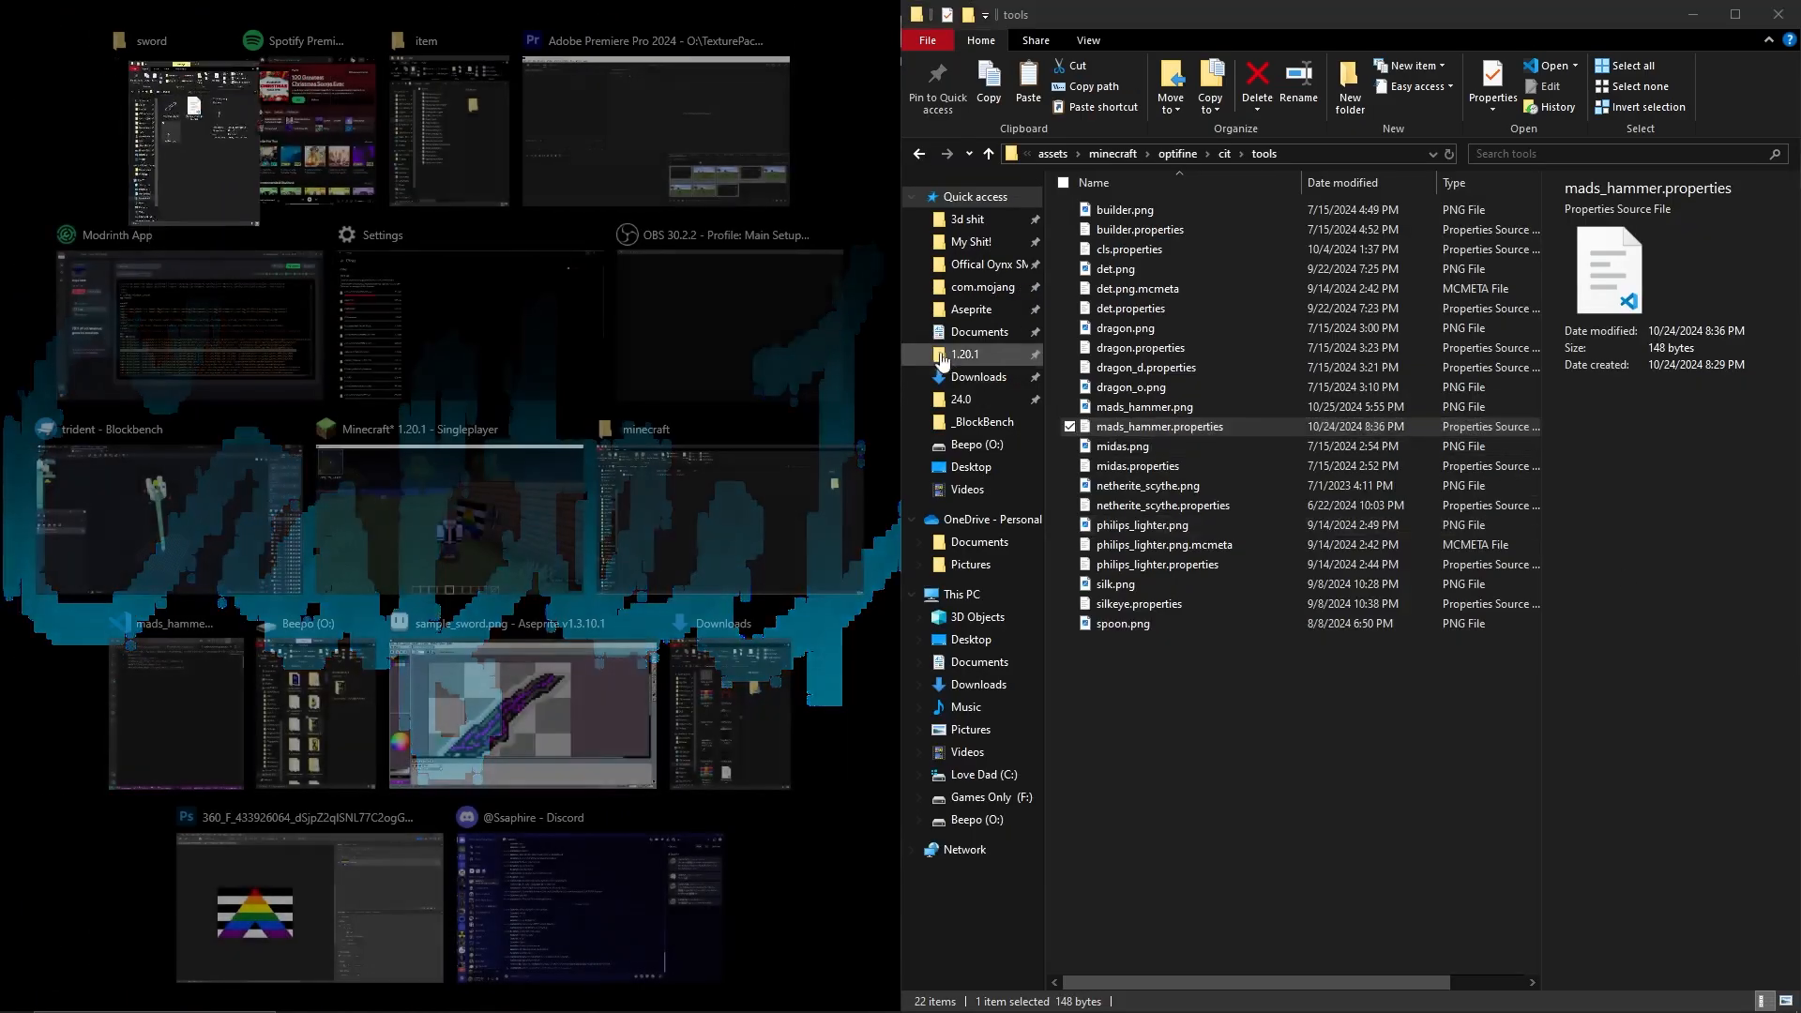
key("Escape")
left_click_drag(1078, 1, 762, 212)
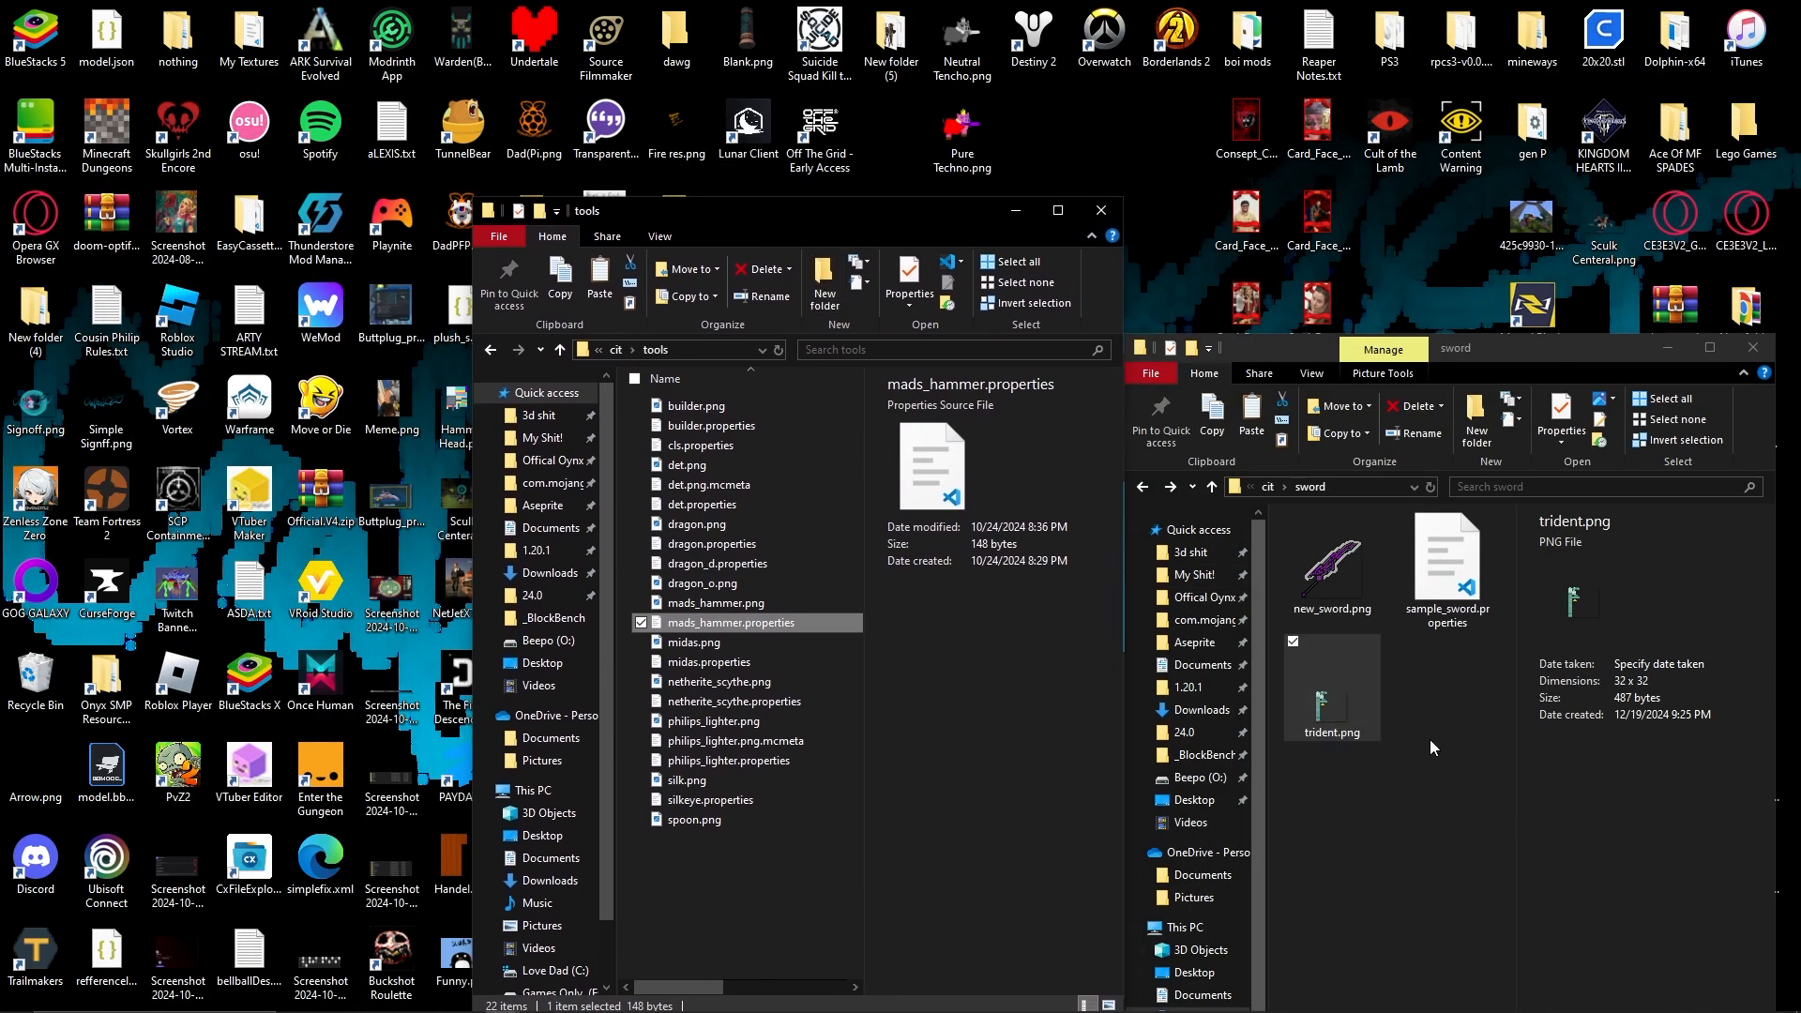
Duplicate sample_sword.properties in the sword folder and rename the copy trident.properties.
right_click(1457, 592)
left_click(1502, 895)
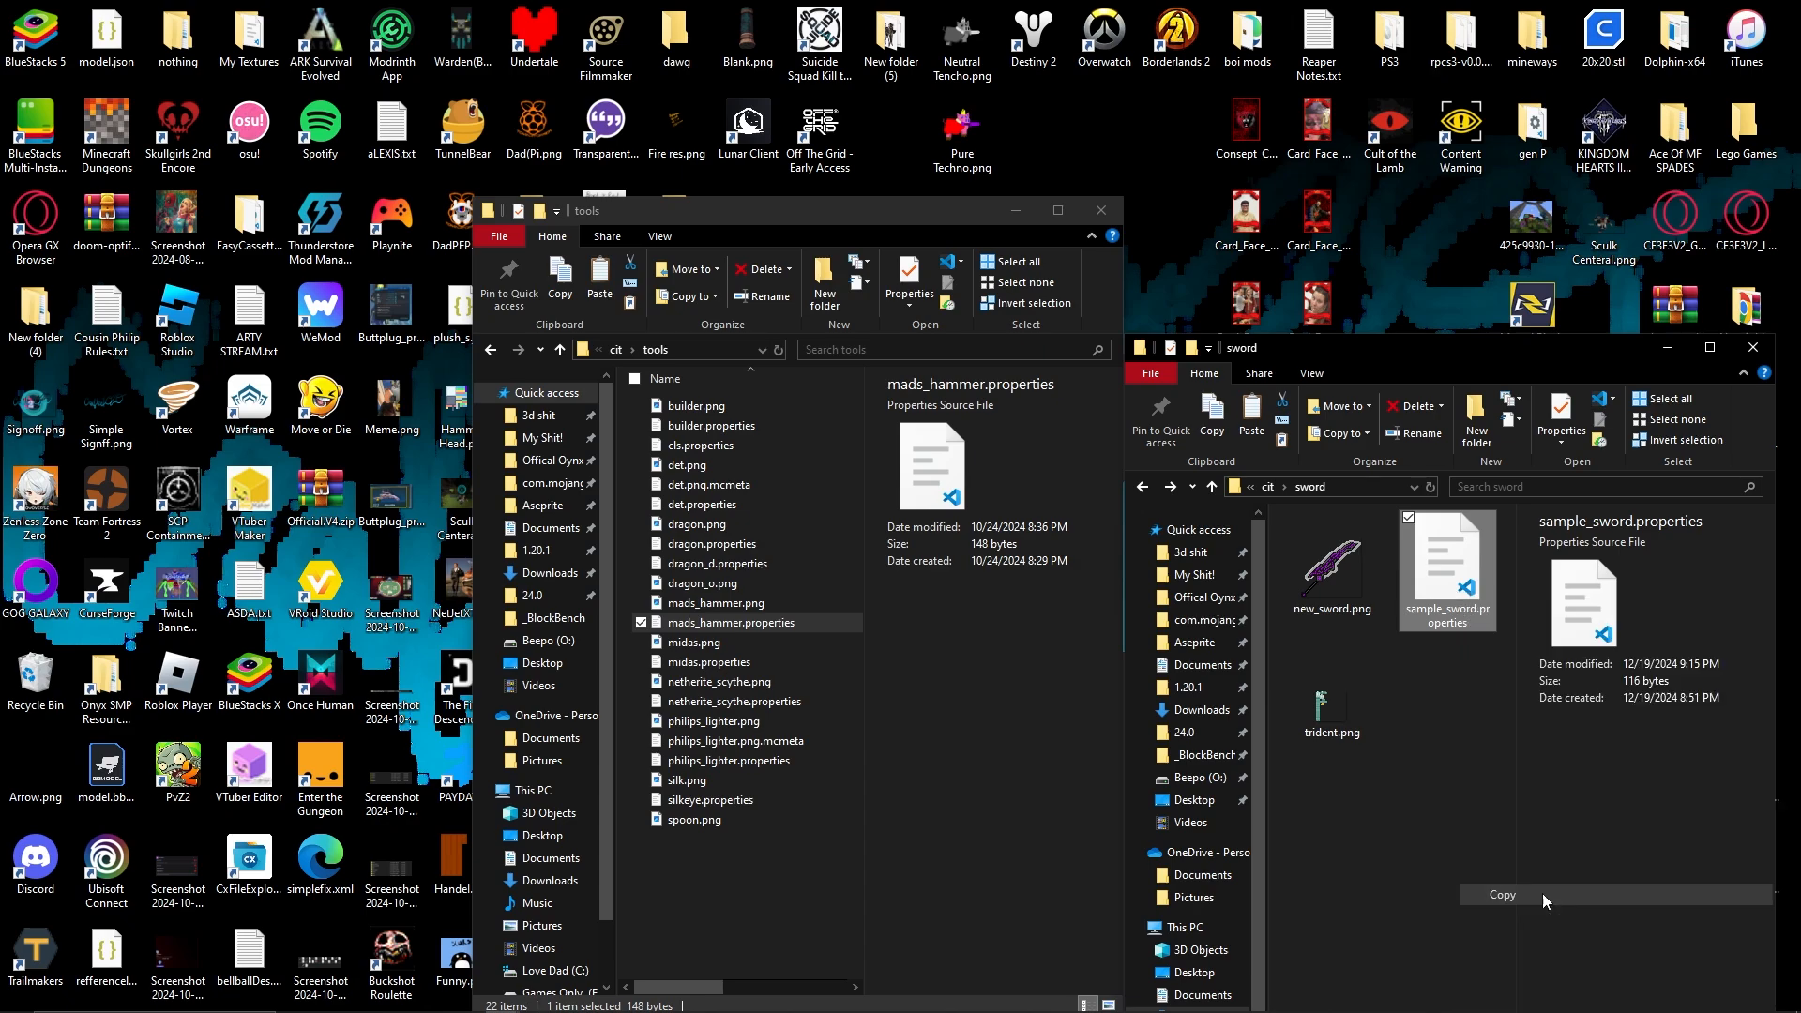
right_click(1413, 748)
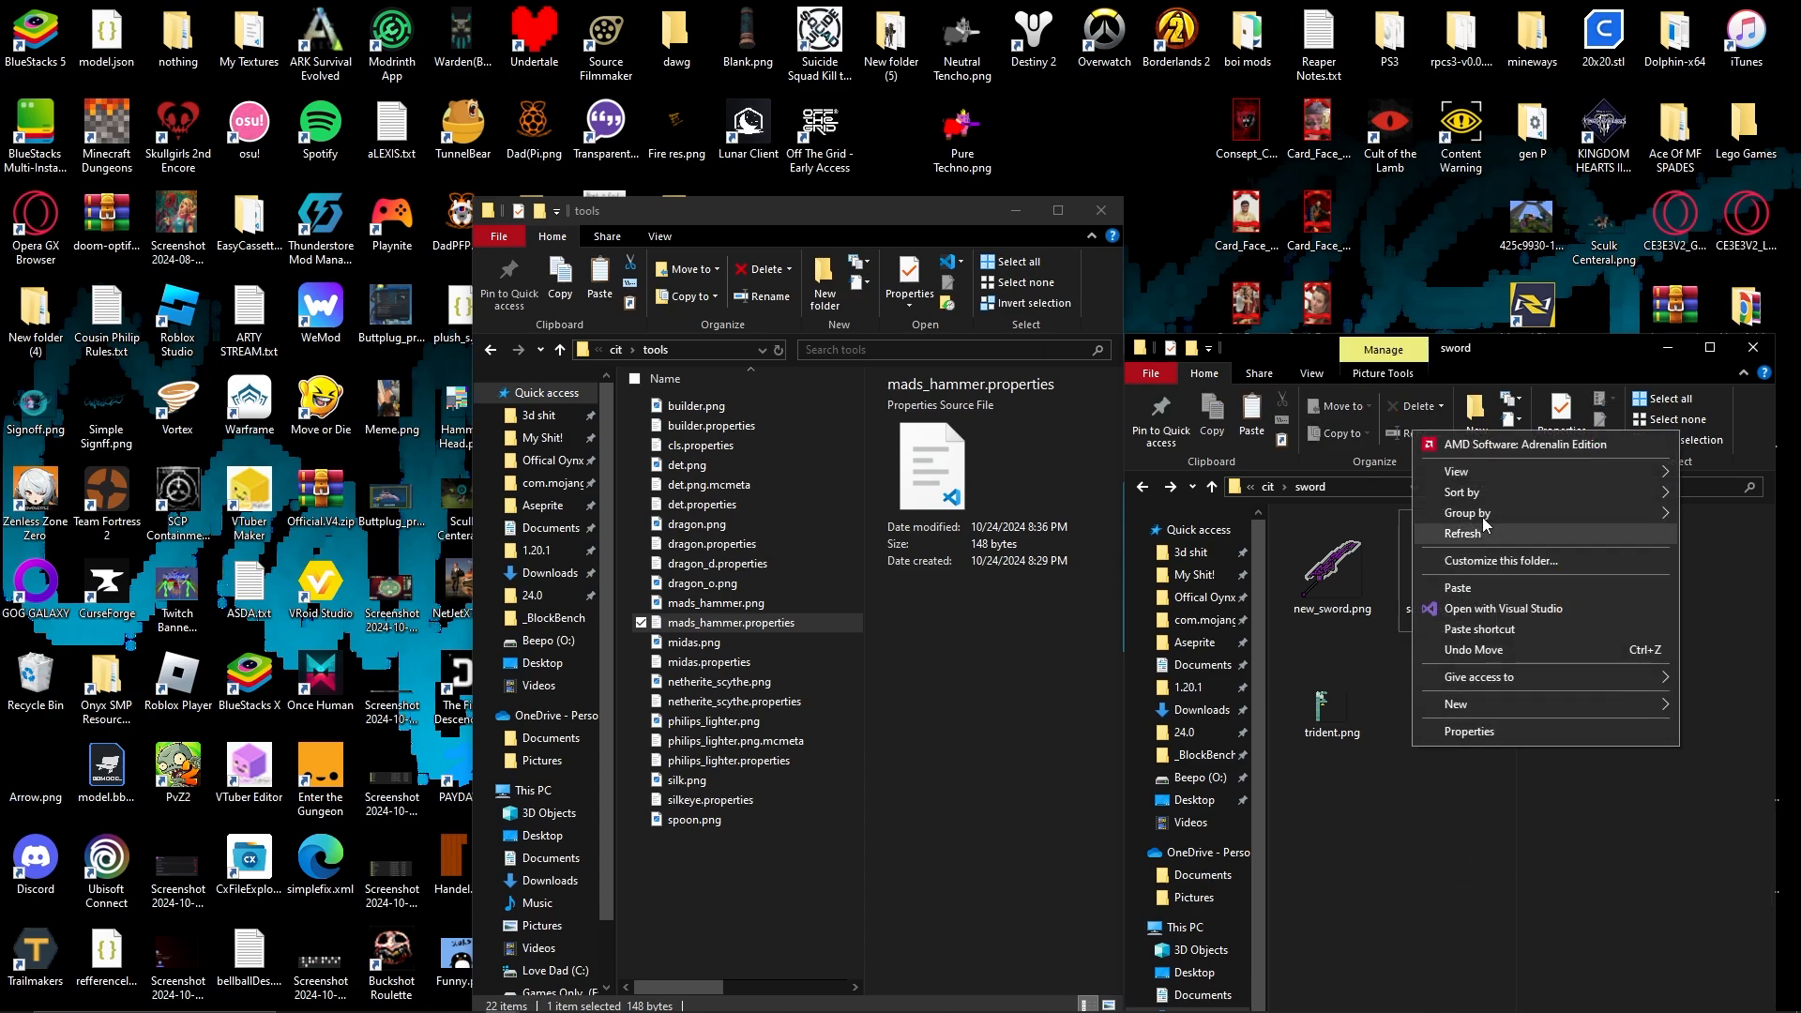
left_click(1464, 588)
right_click(1422, 588)
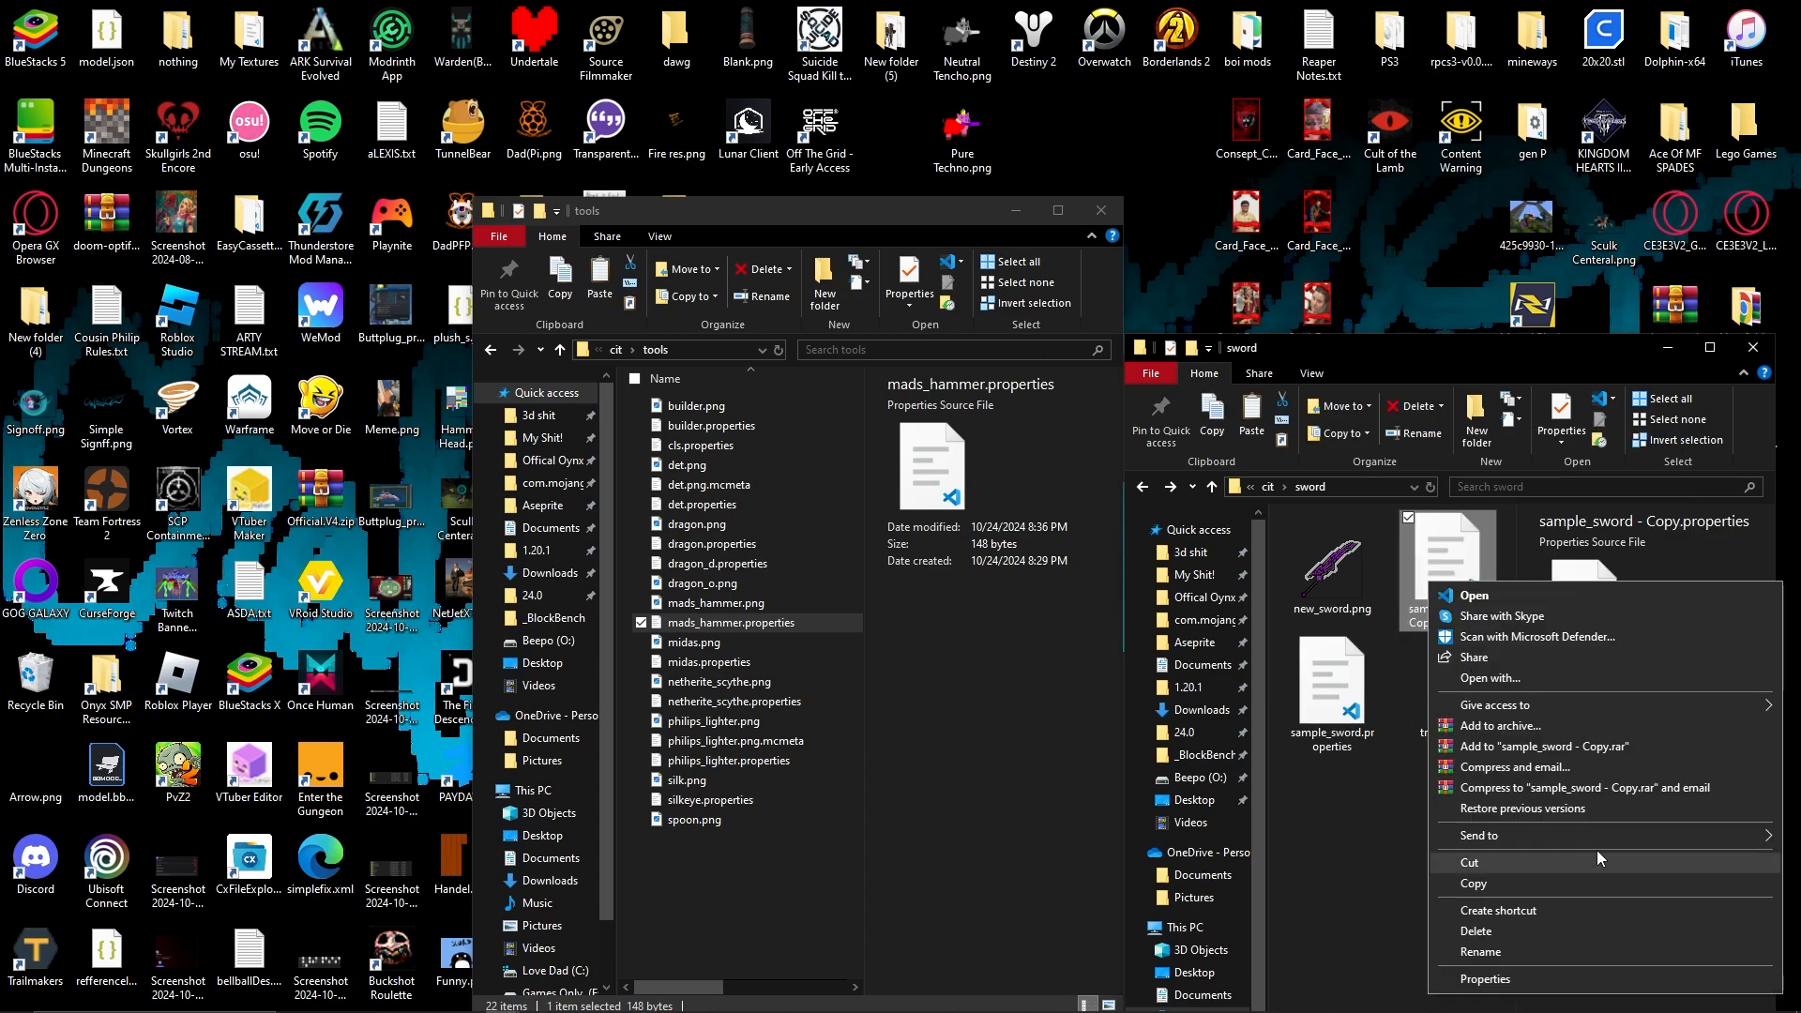
left_click(1511, 953)
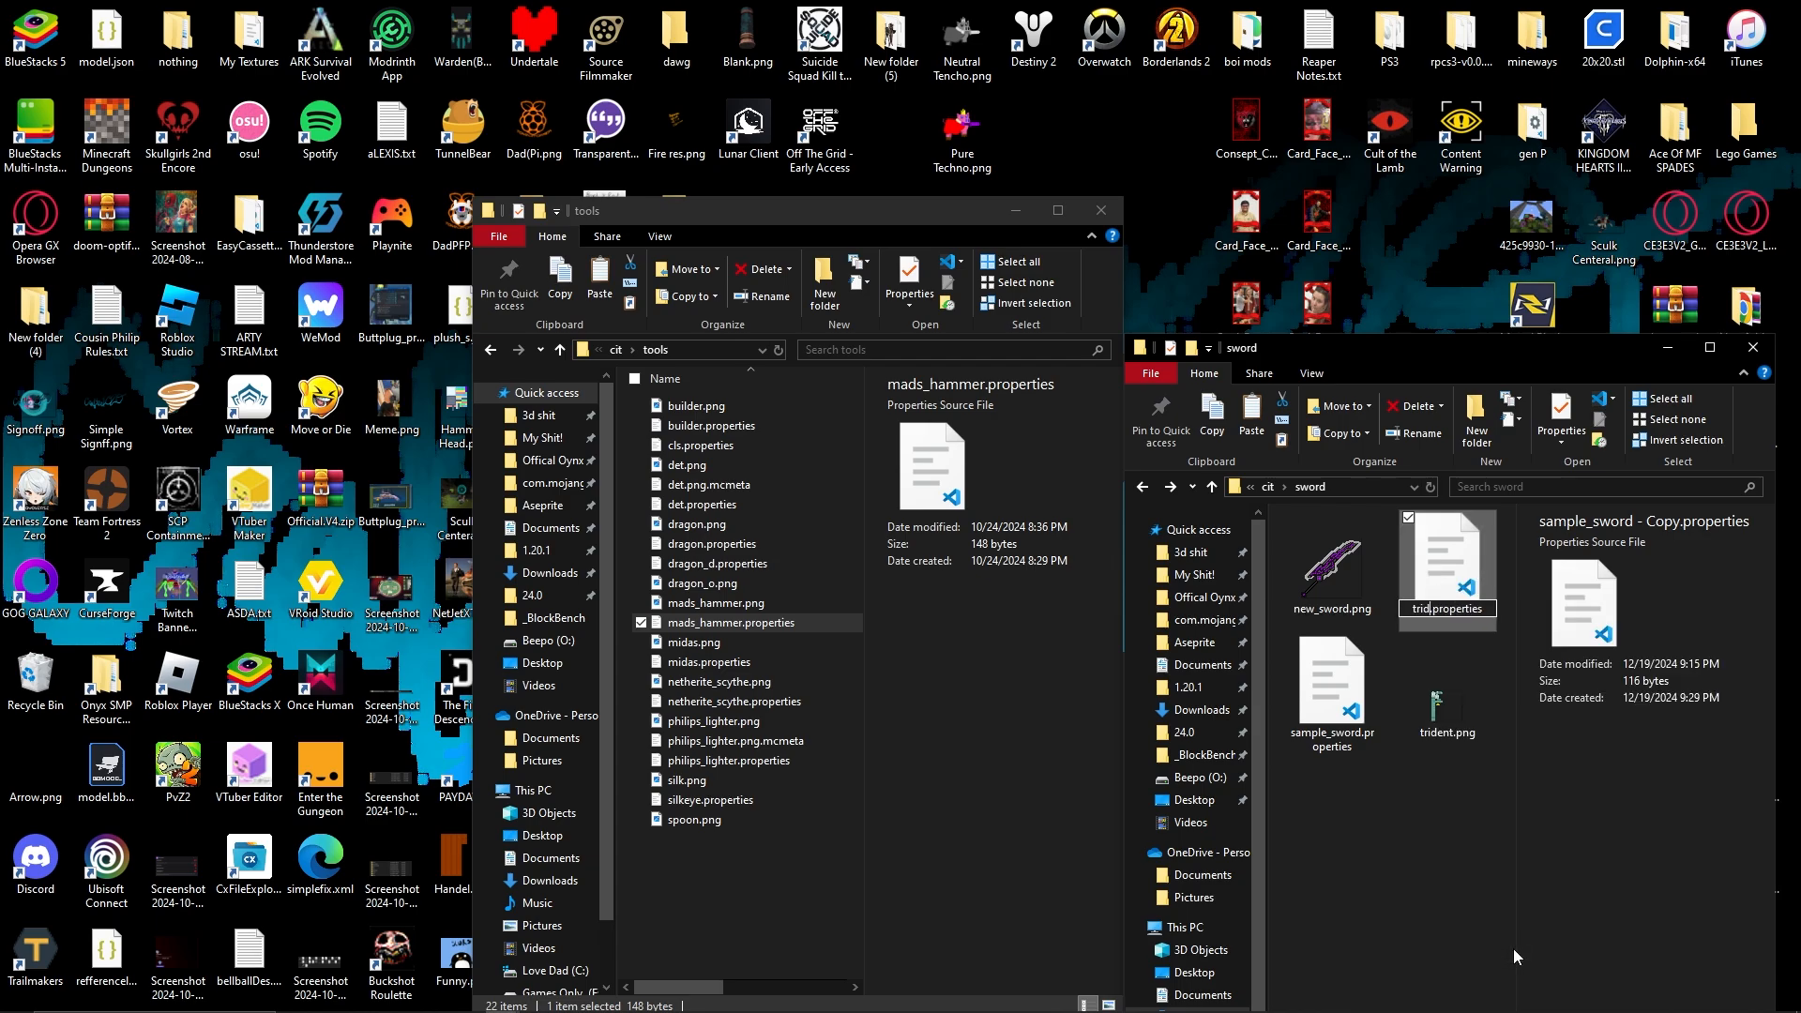
type("trident")
key("Return")
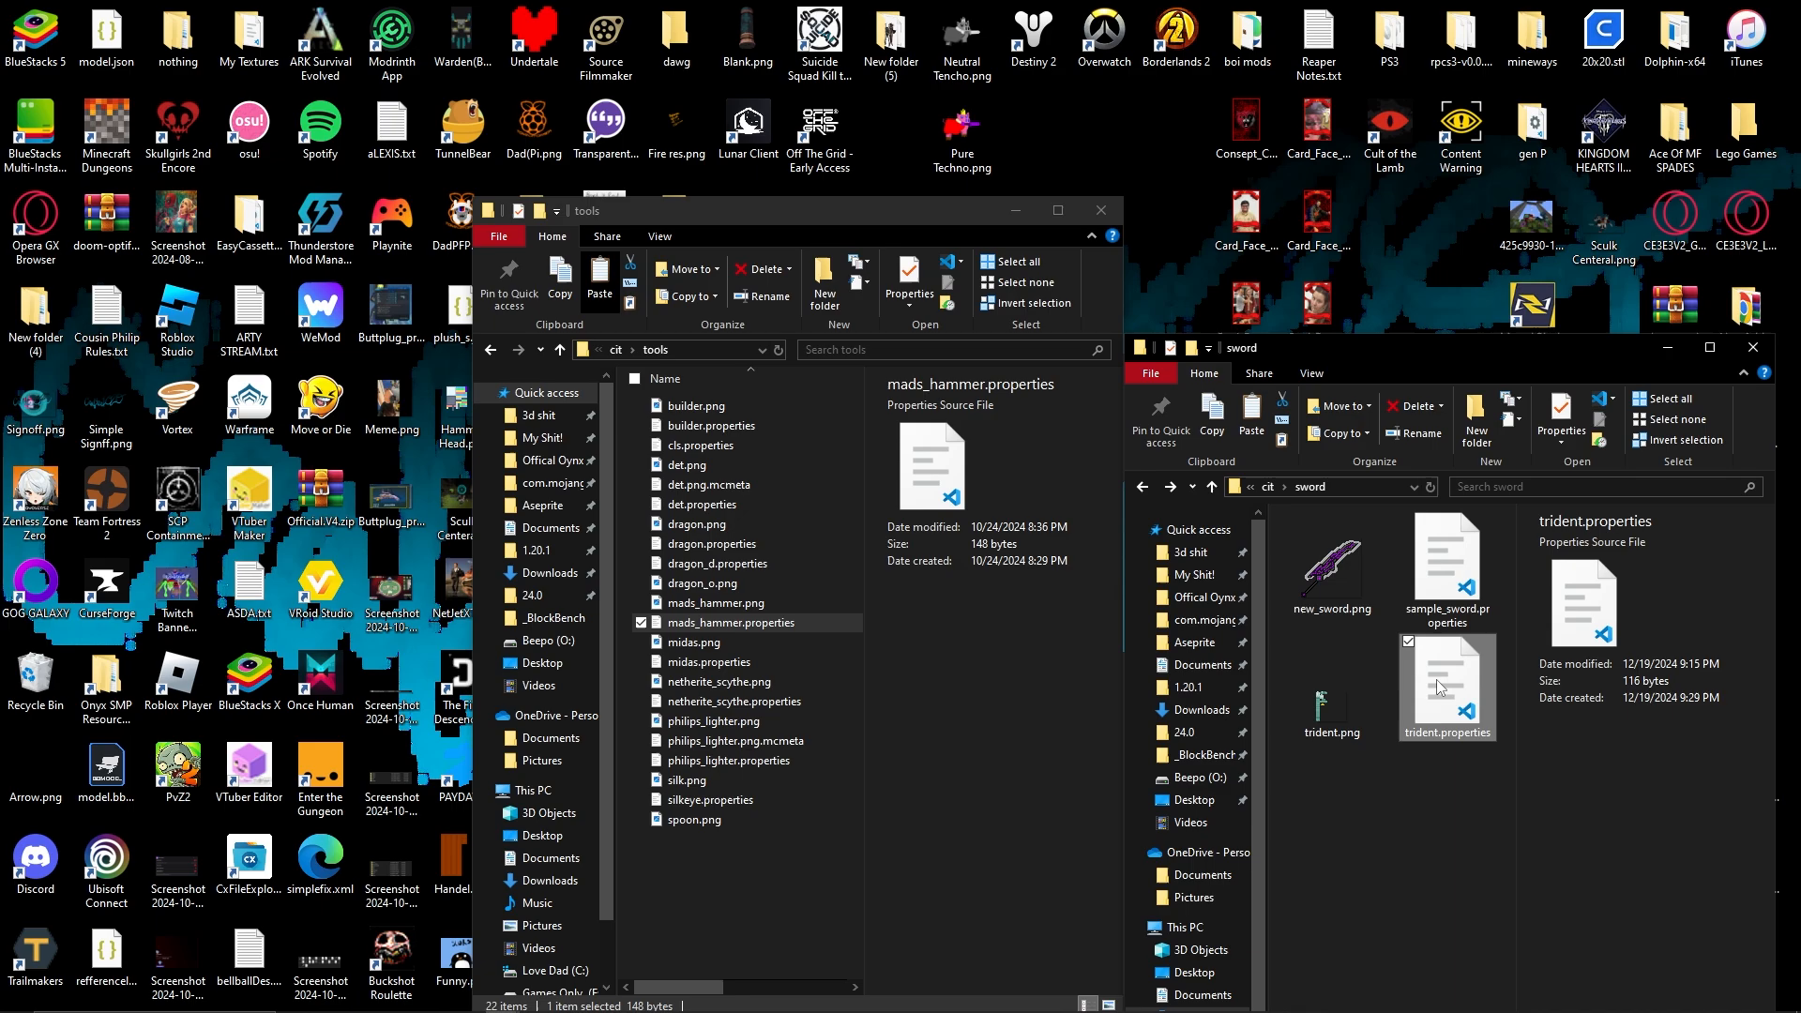
In trident.properties, set the item to stick, the texture file to trident.png and the display name to Cool Stick.
double_click(1447, 683)
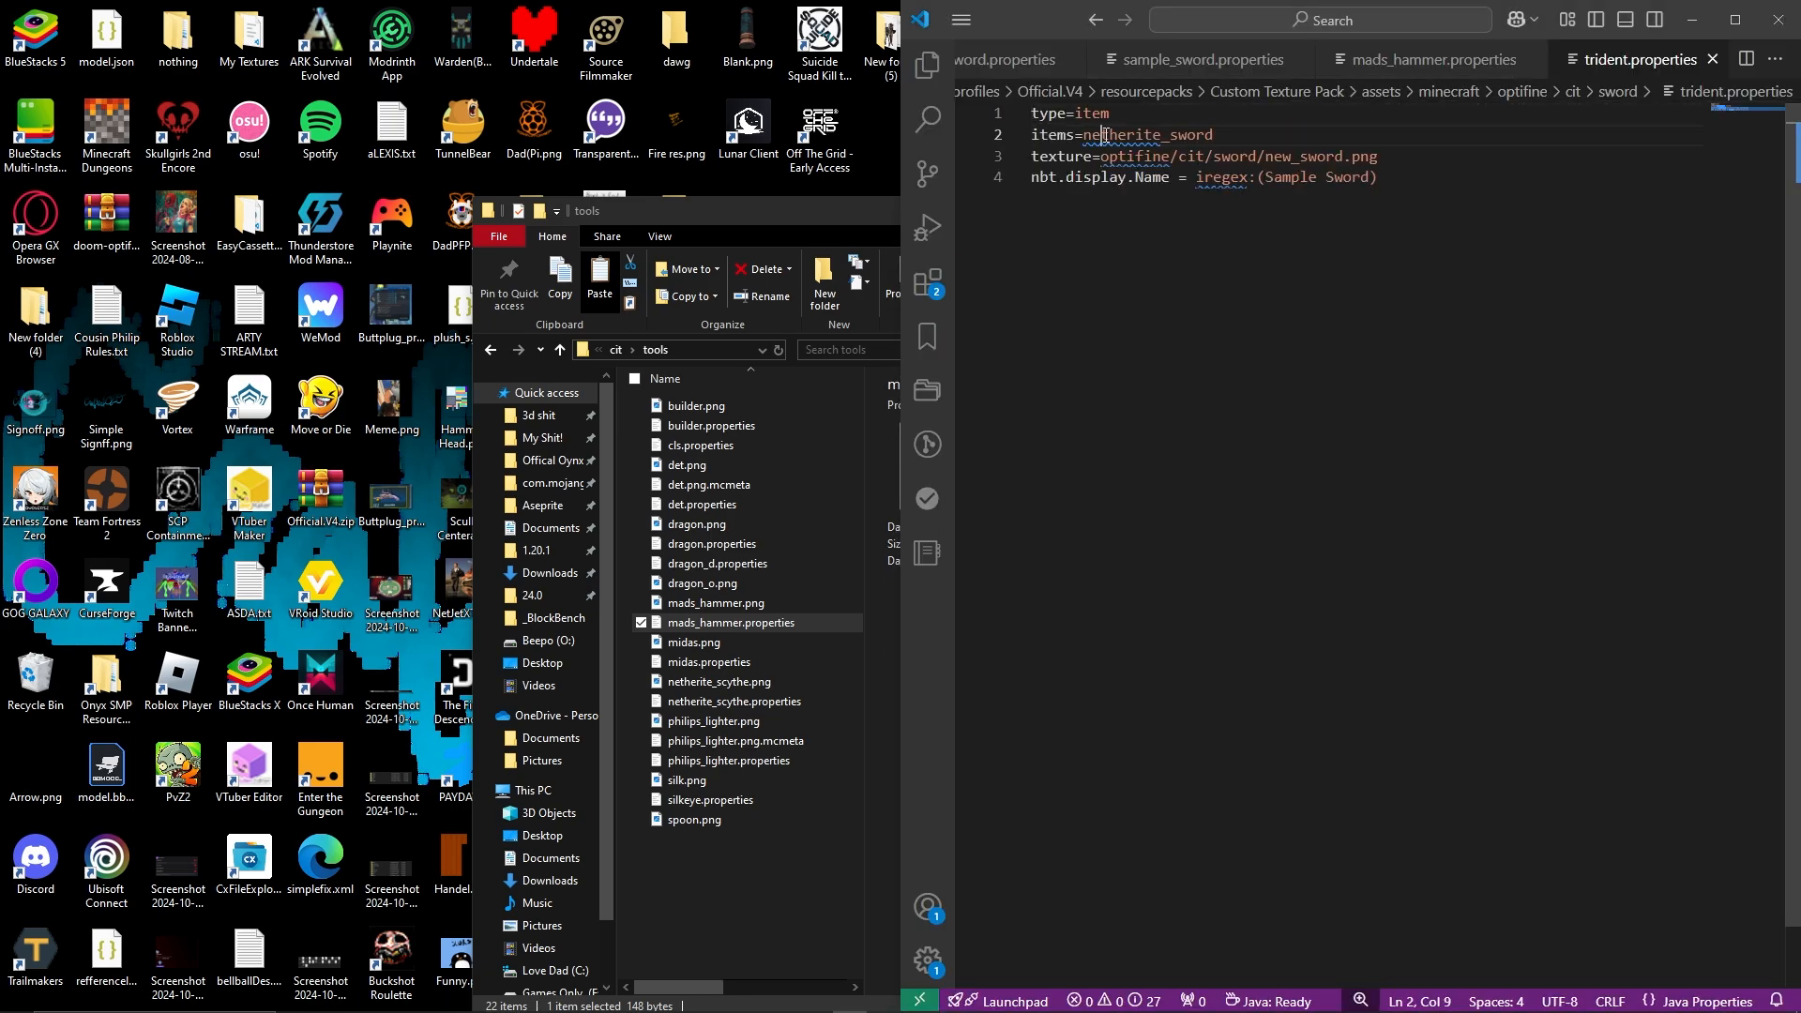
double_click(1105, 135)
type("stick")
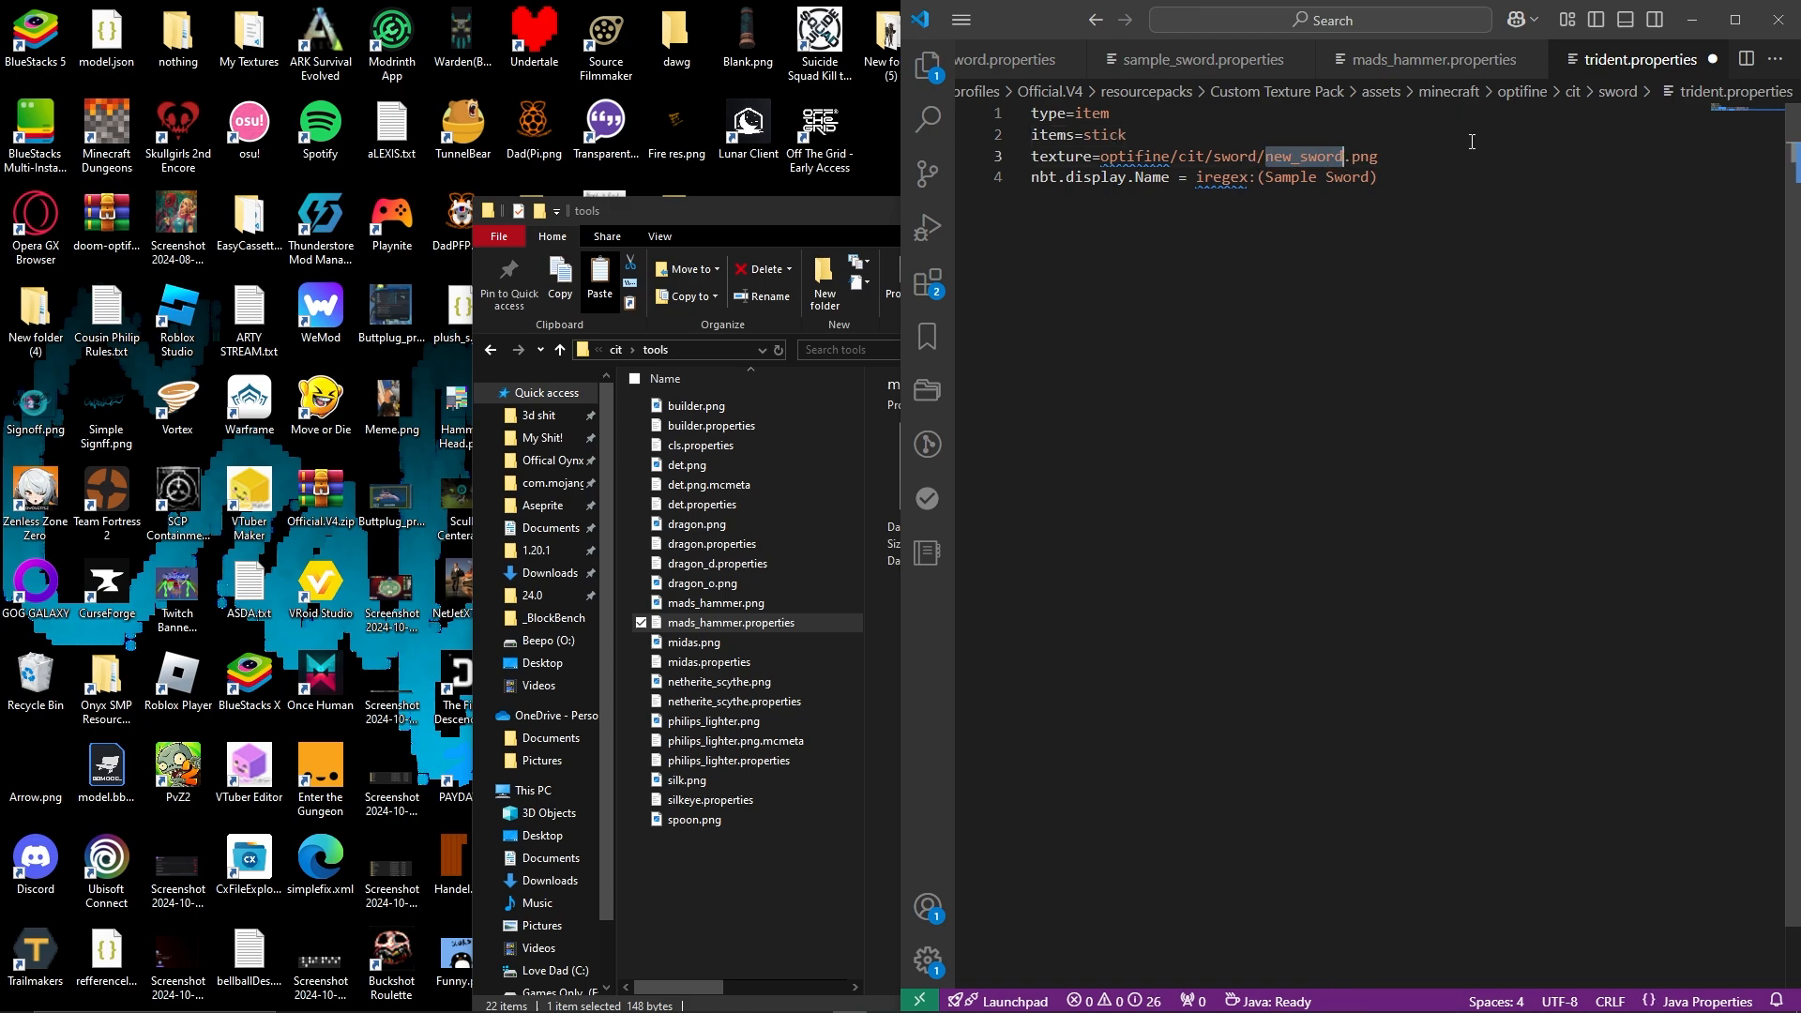
type("trident")
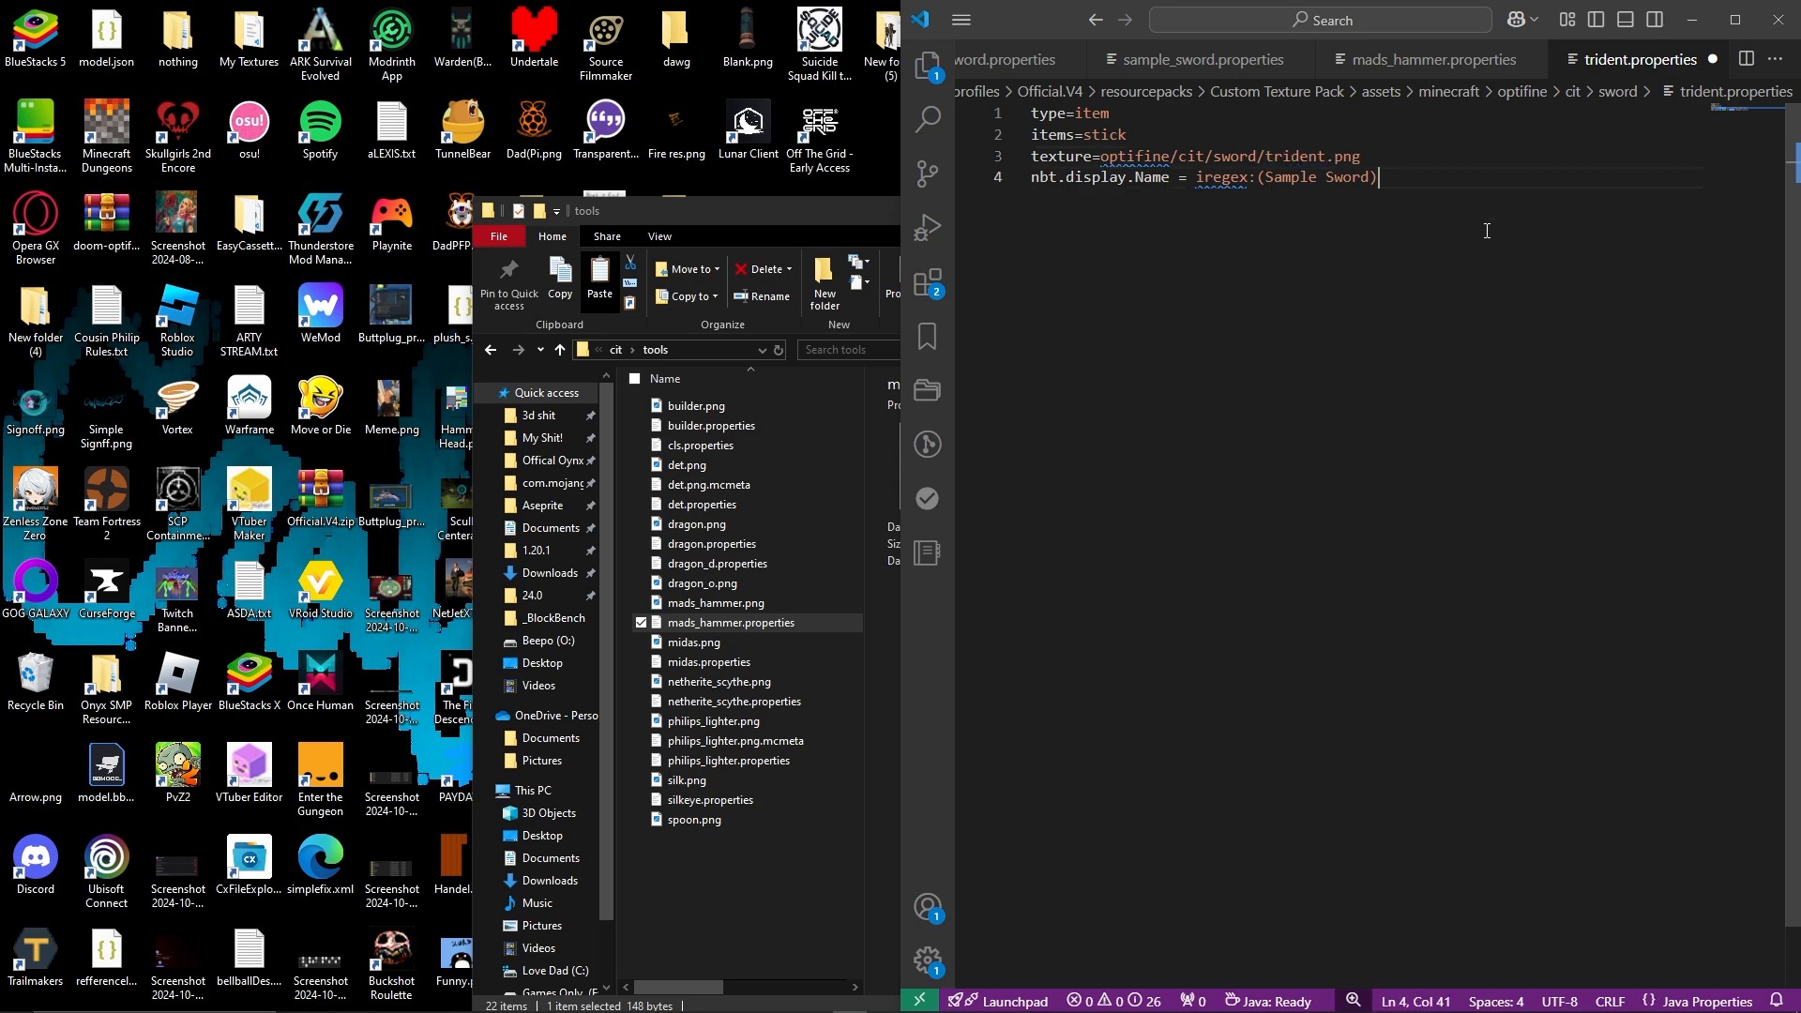
left_click_drag(1373, 176, 1282, 176)
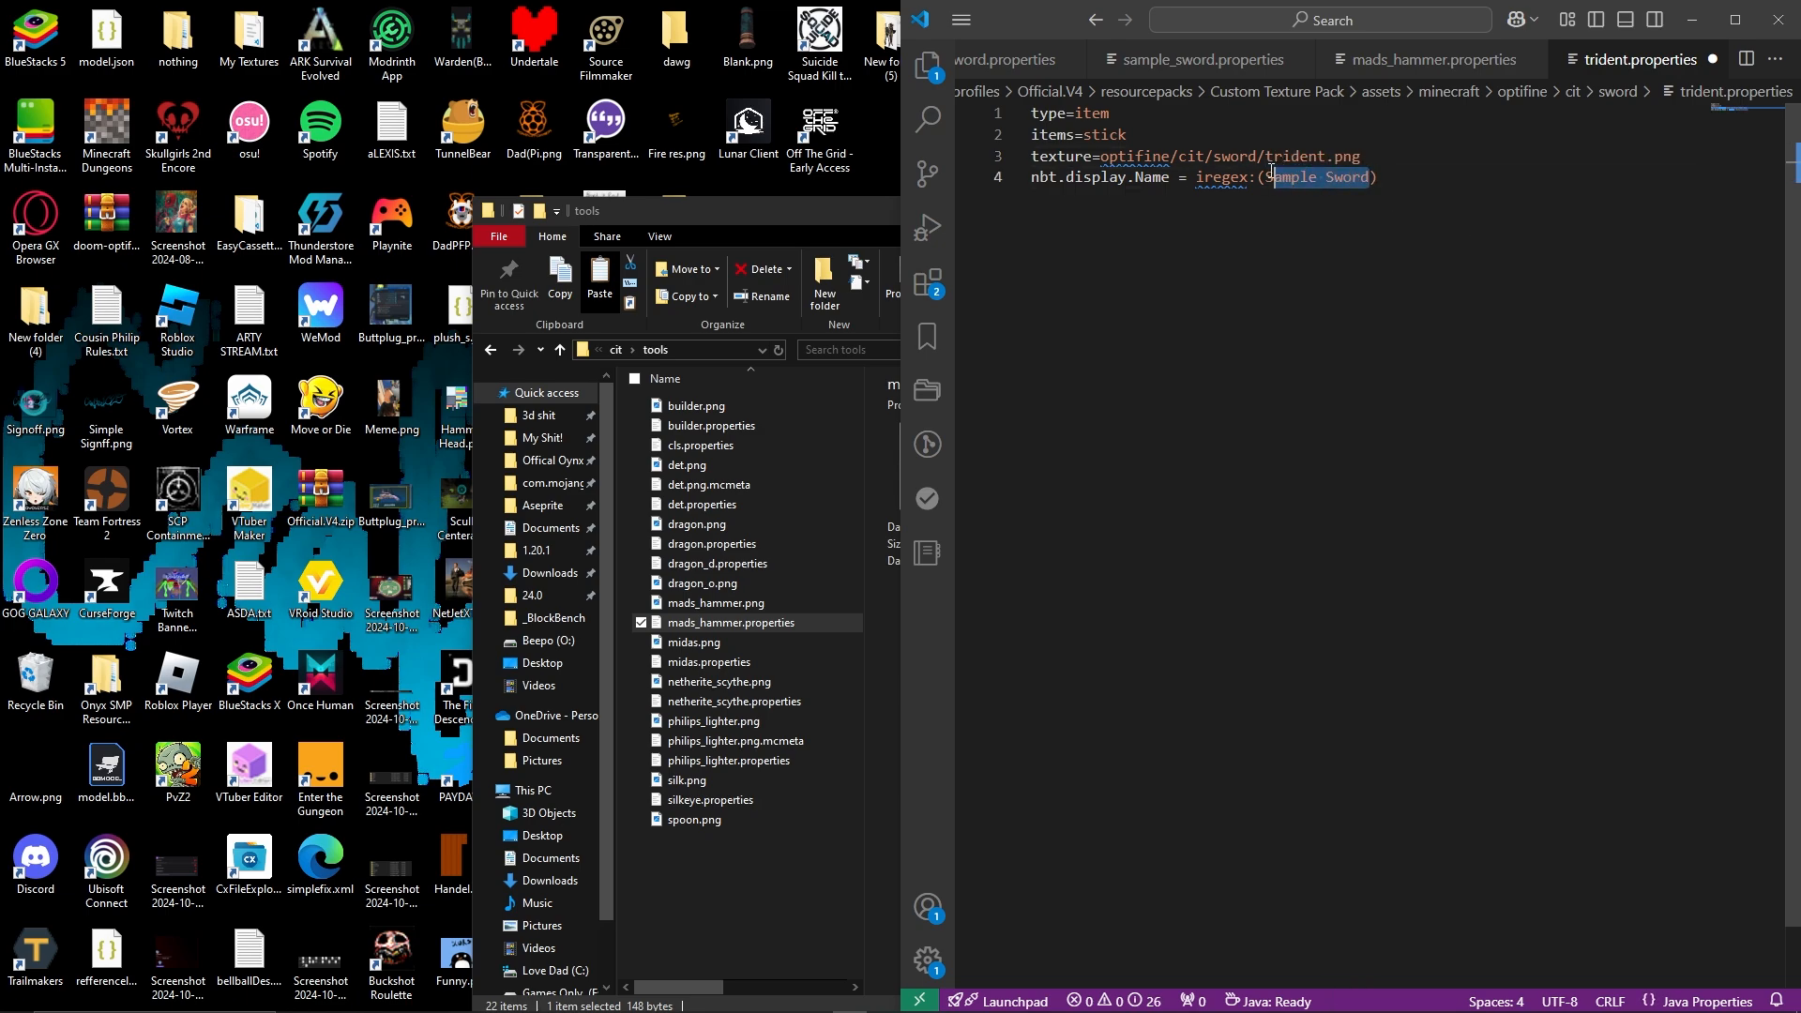
type("Coo")
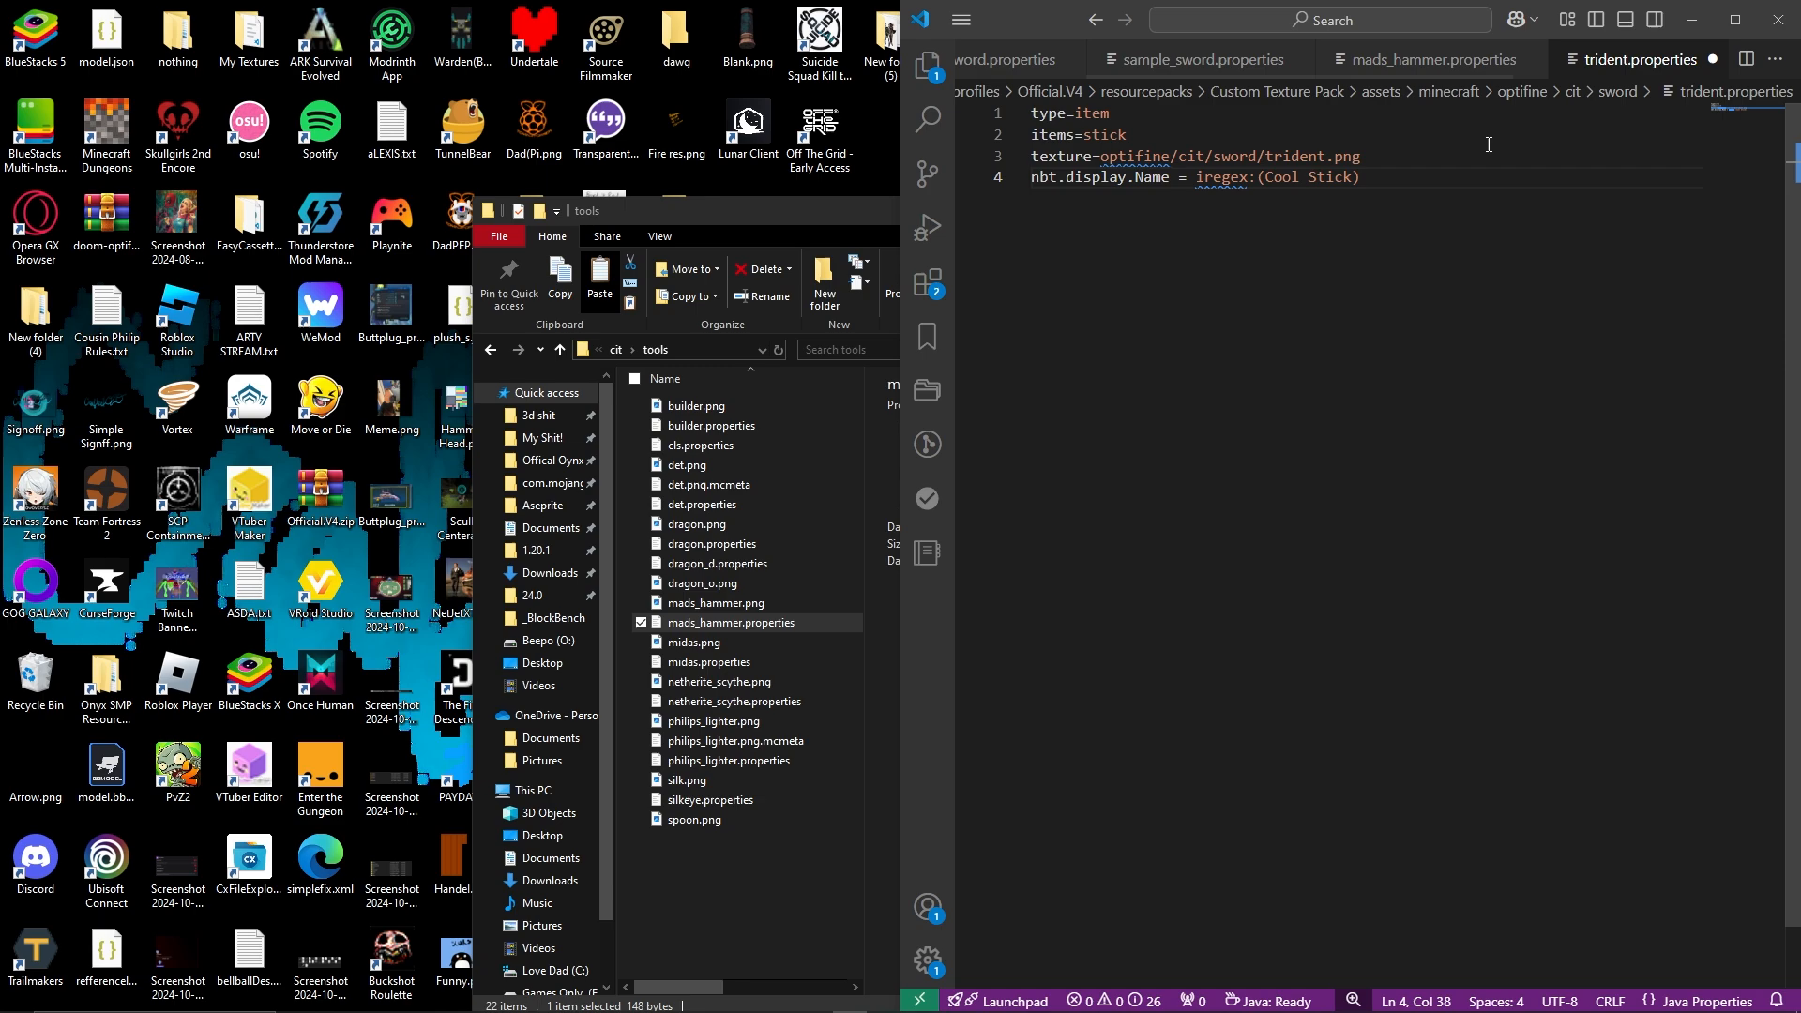
Set the tools folder window beside the code editor and examine the model line in mads_hammer.properties.
left_click(1423, 64)
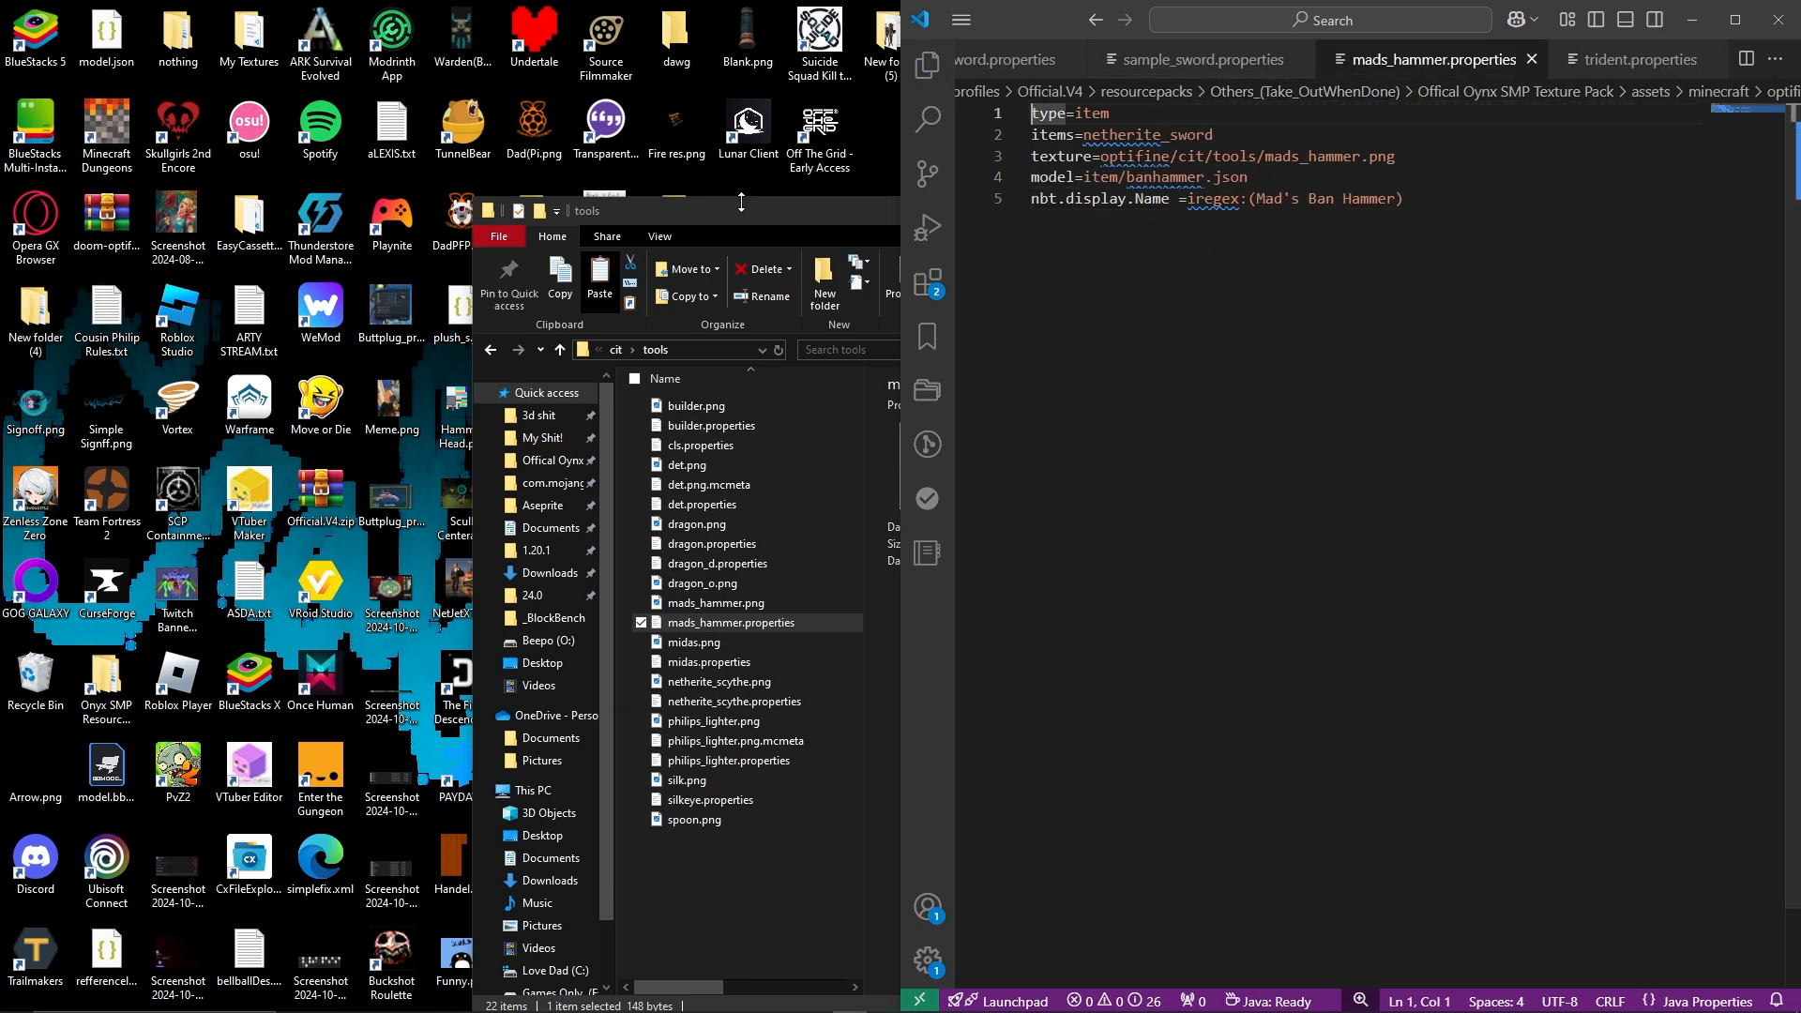
left_click_drag(737, 211, 367, 118)
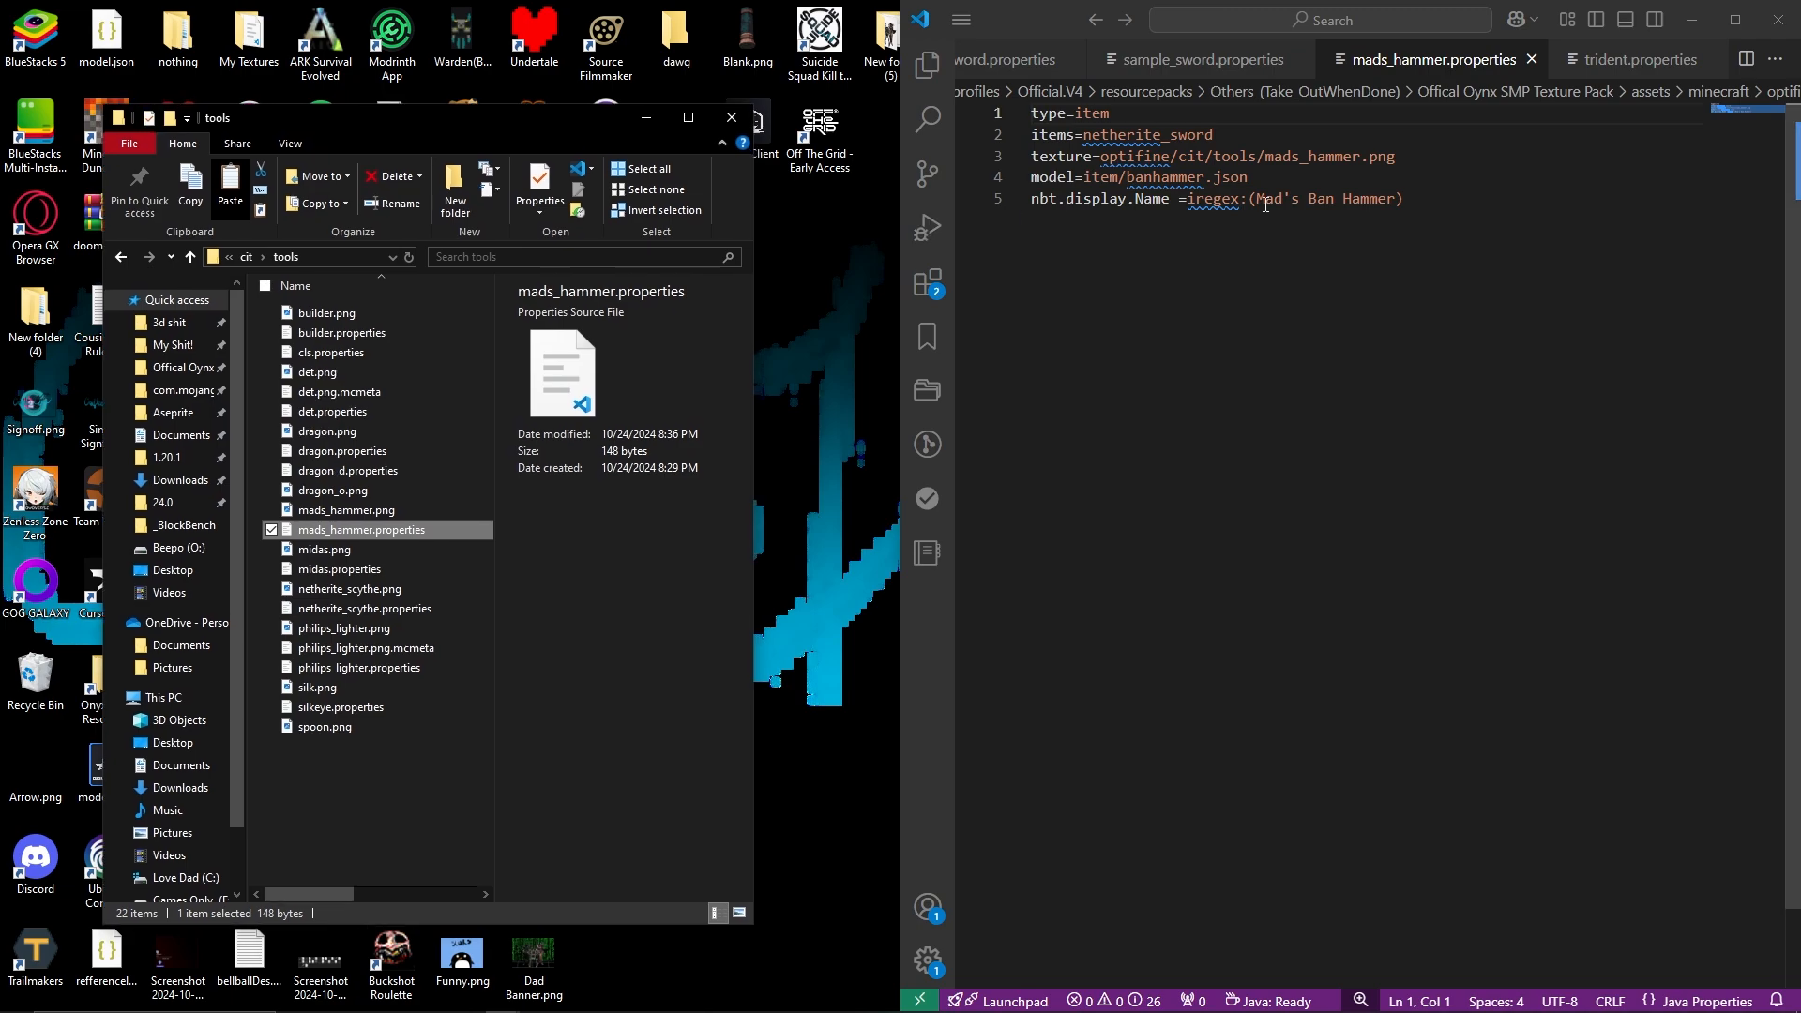
left_click_drag(1264, 183, 1117, 185)
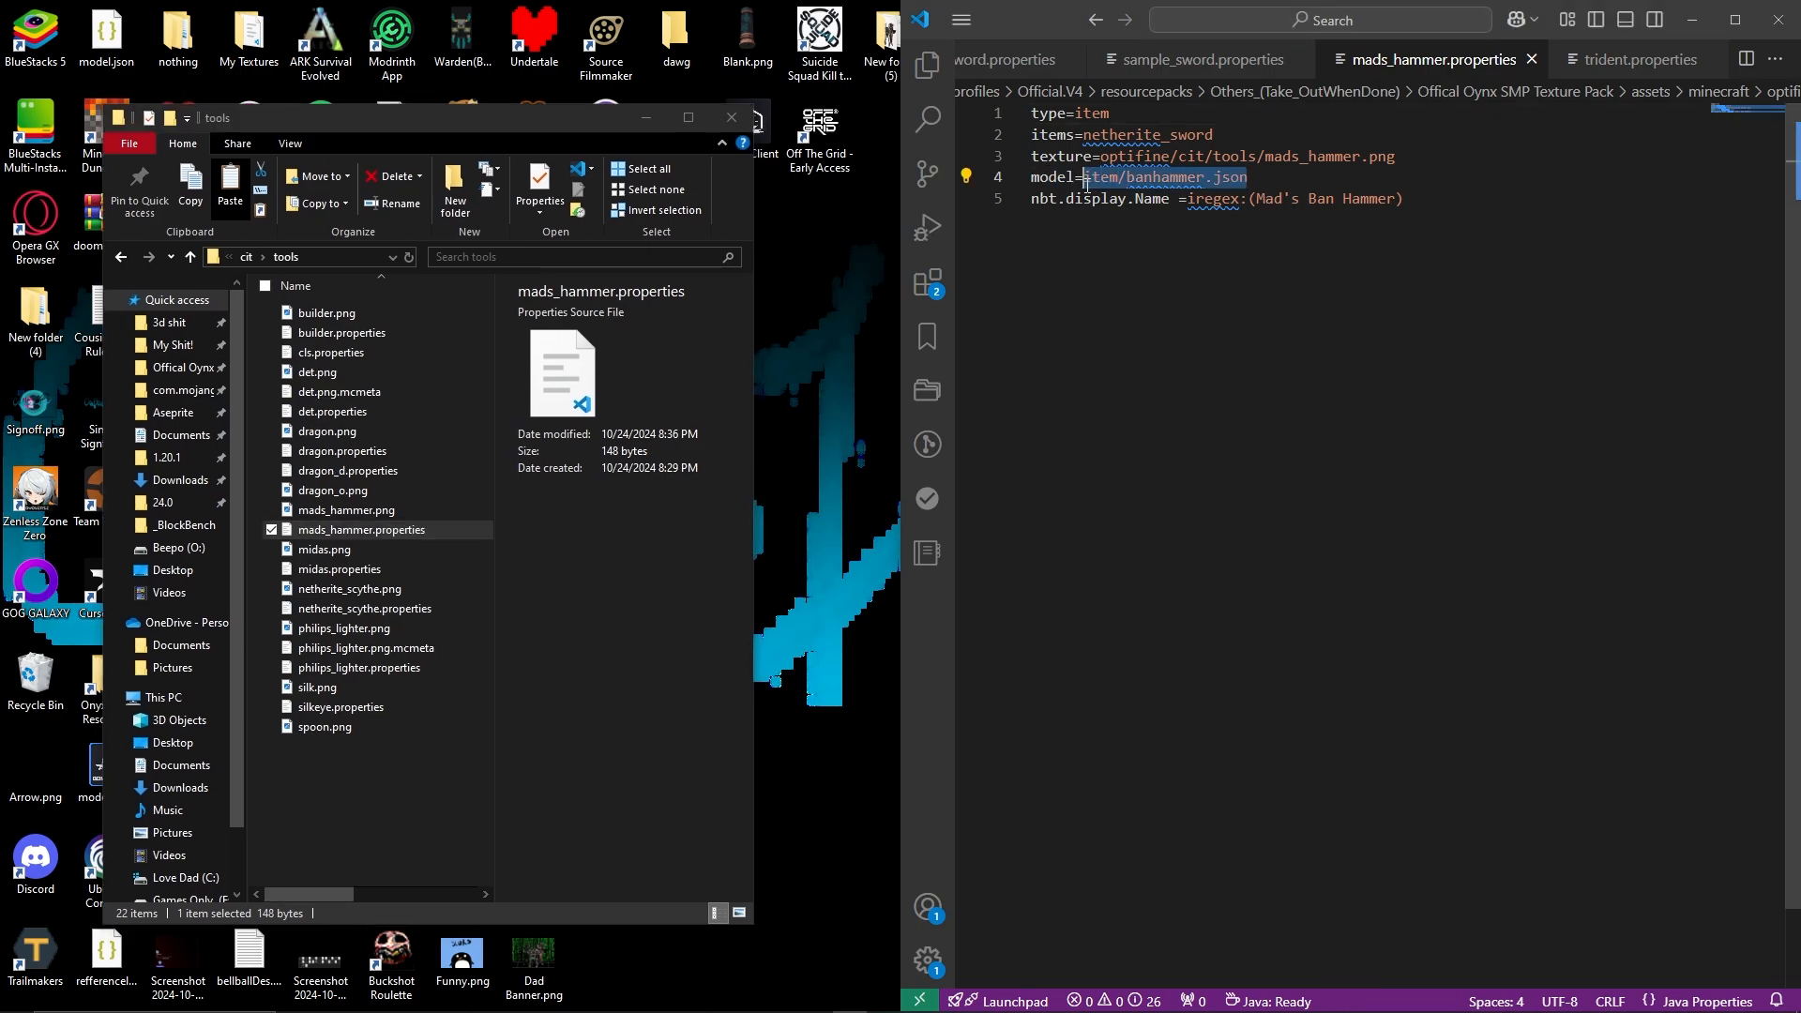
left_click(1126, 336)
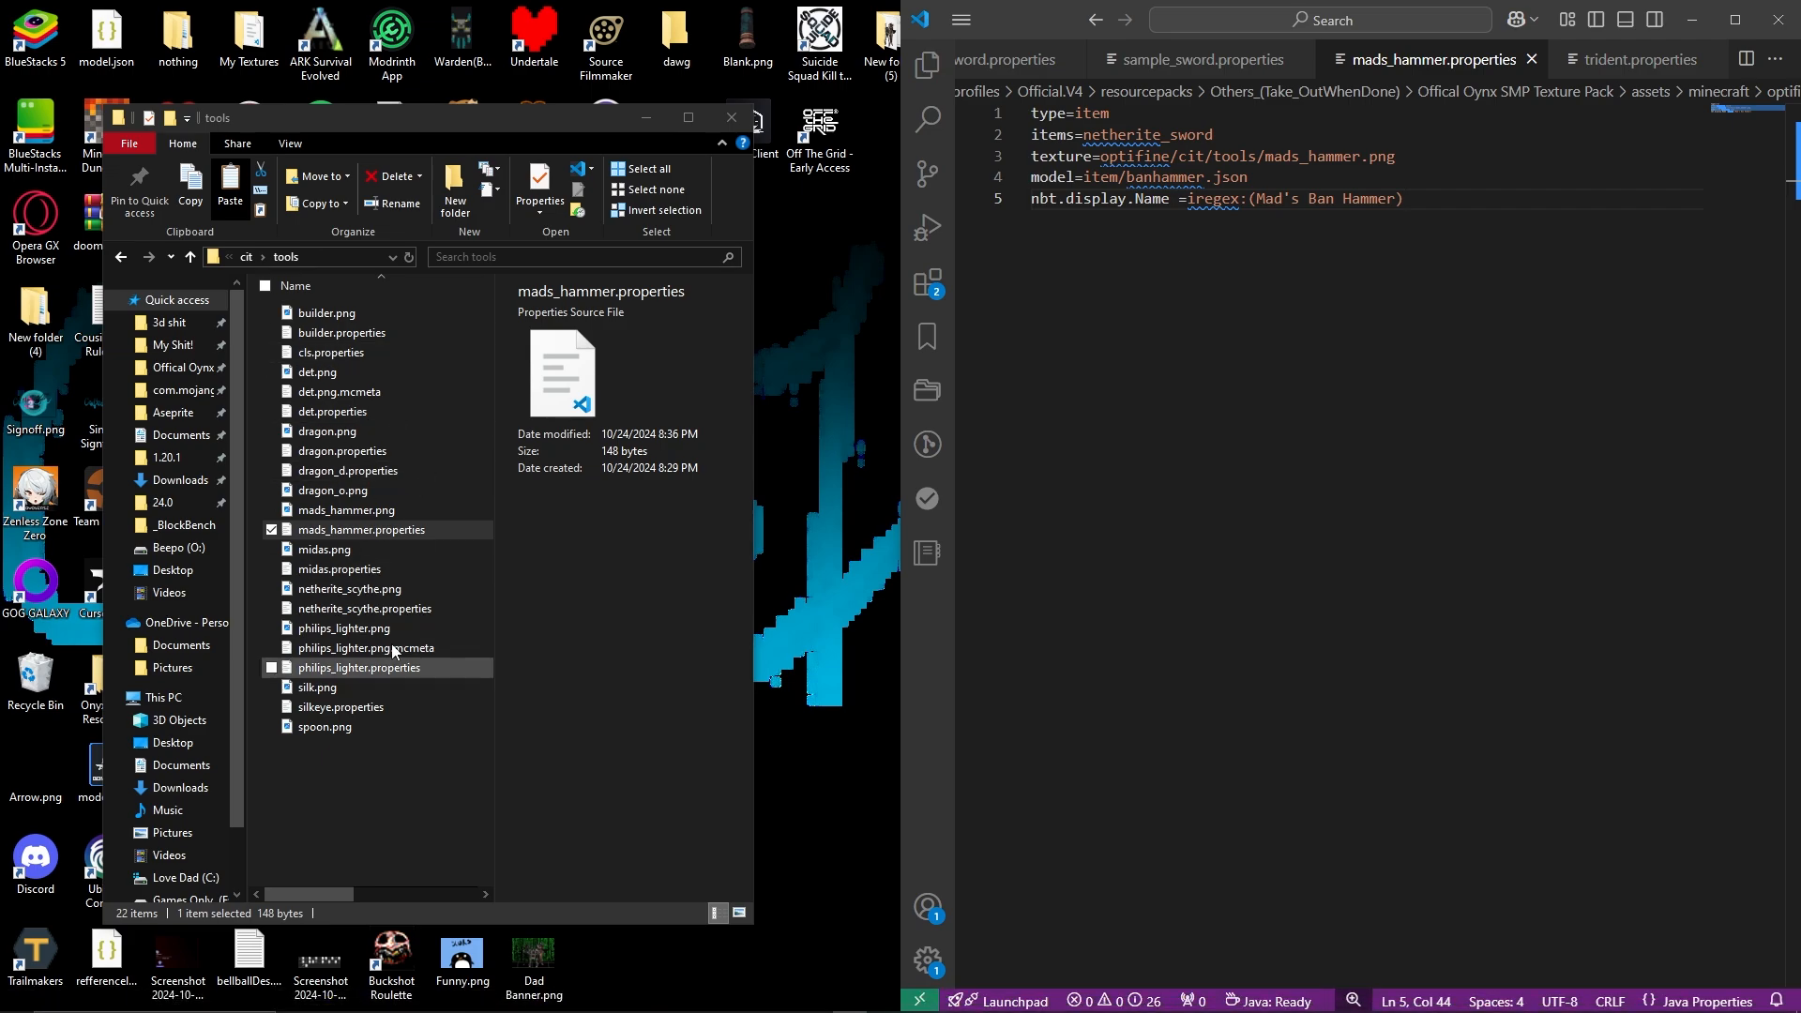
Go to the reference pack's assets/minecraft/models/item folder and locate banhammer.json.
key("alt+Up")
key("alt+Up")
key("alt+Up")
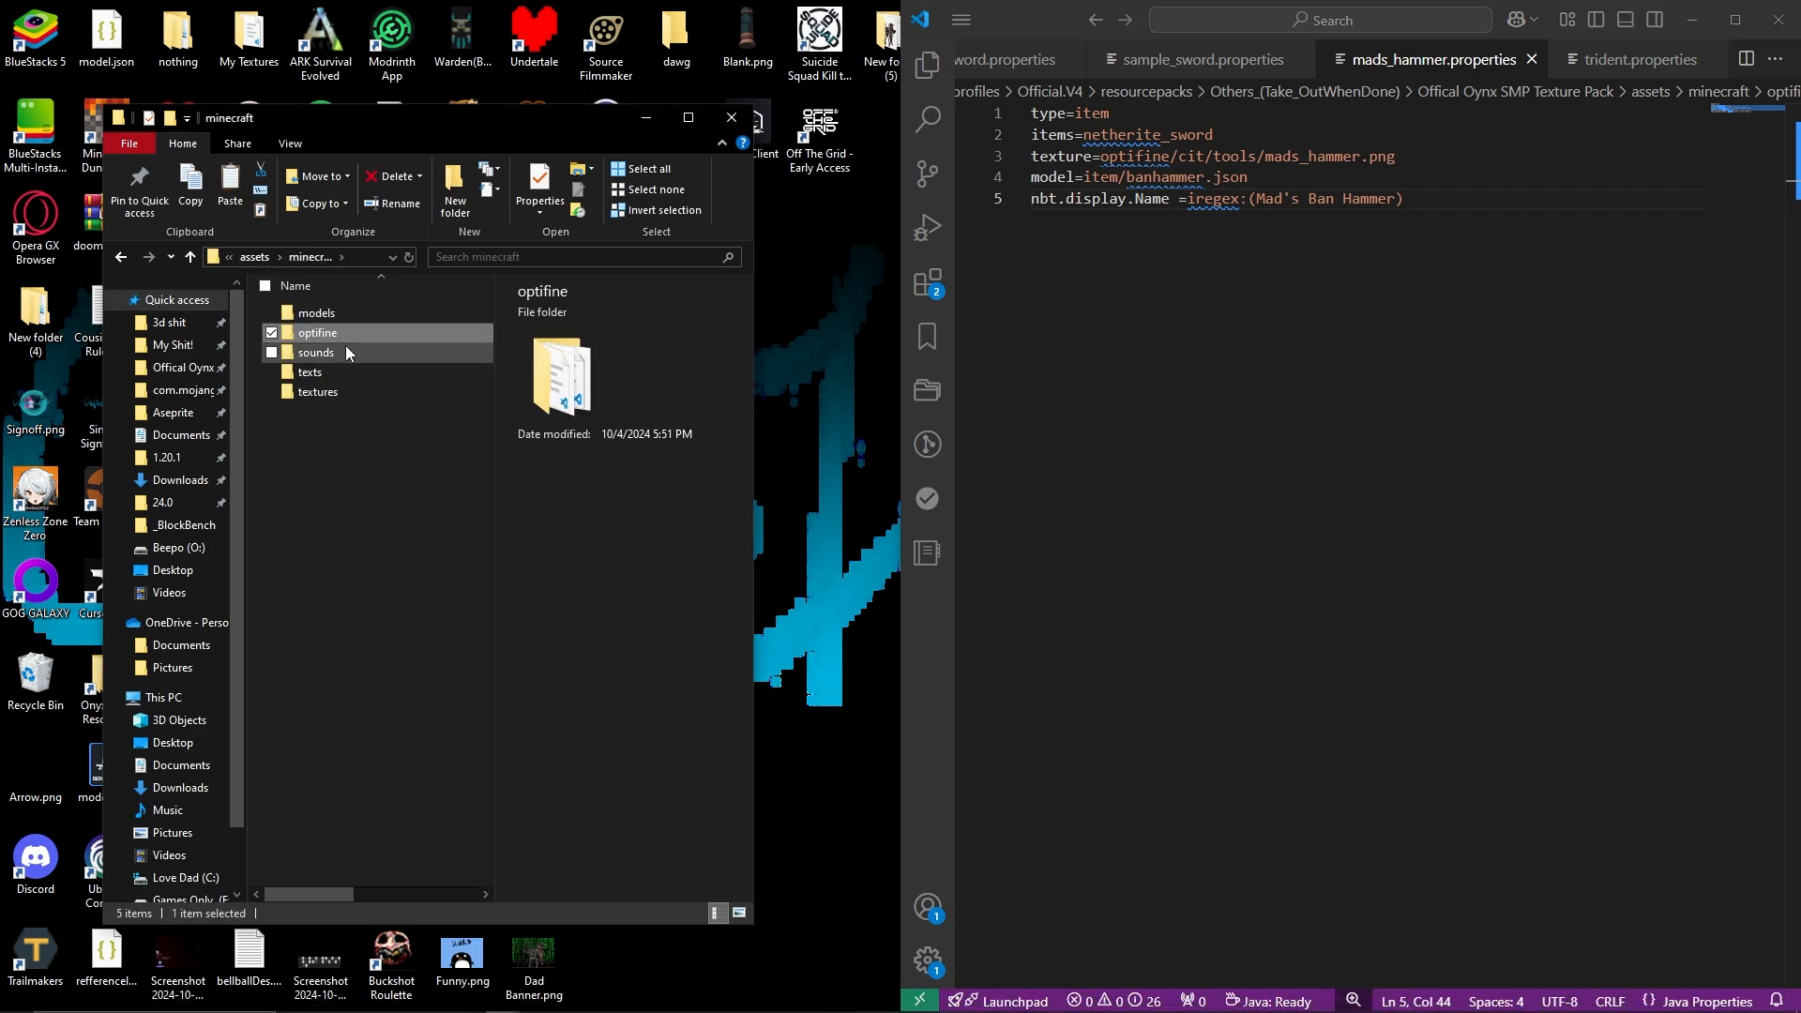
double_click(355, 312)
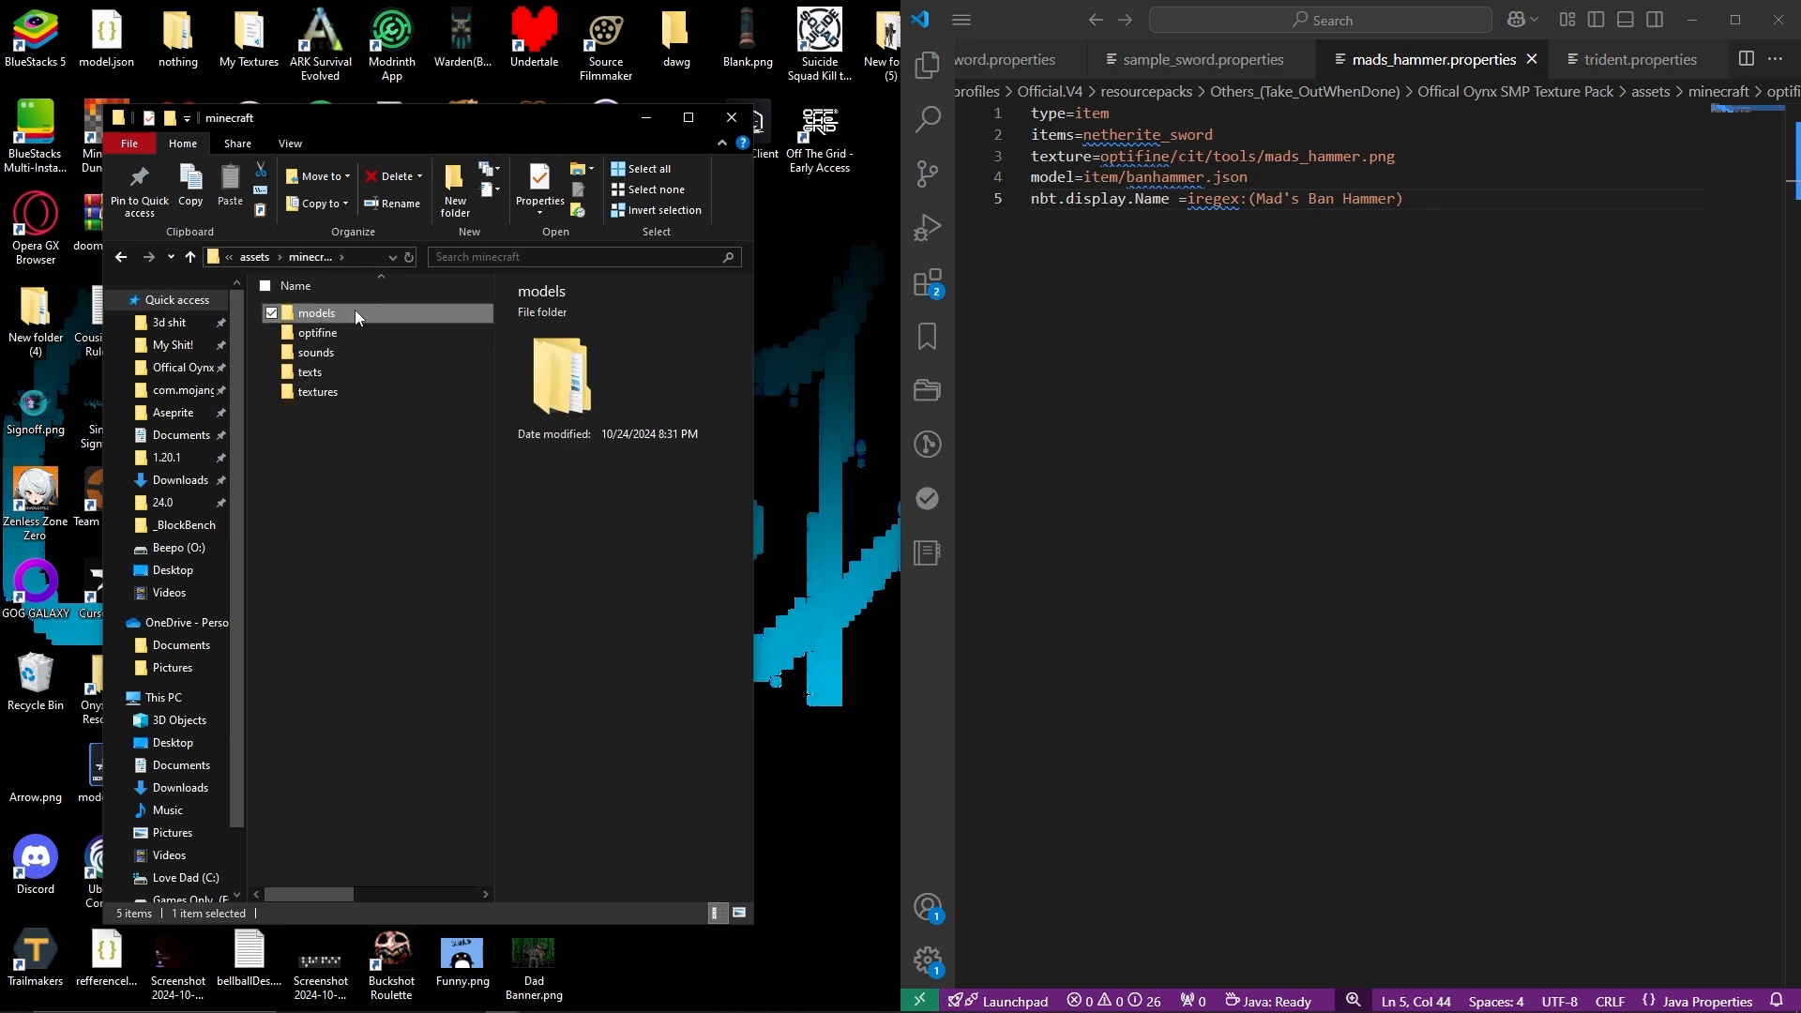
double_click(354, 312)
left_click(360, 335)
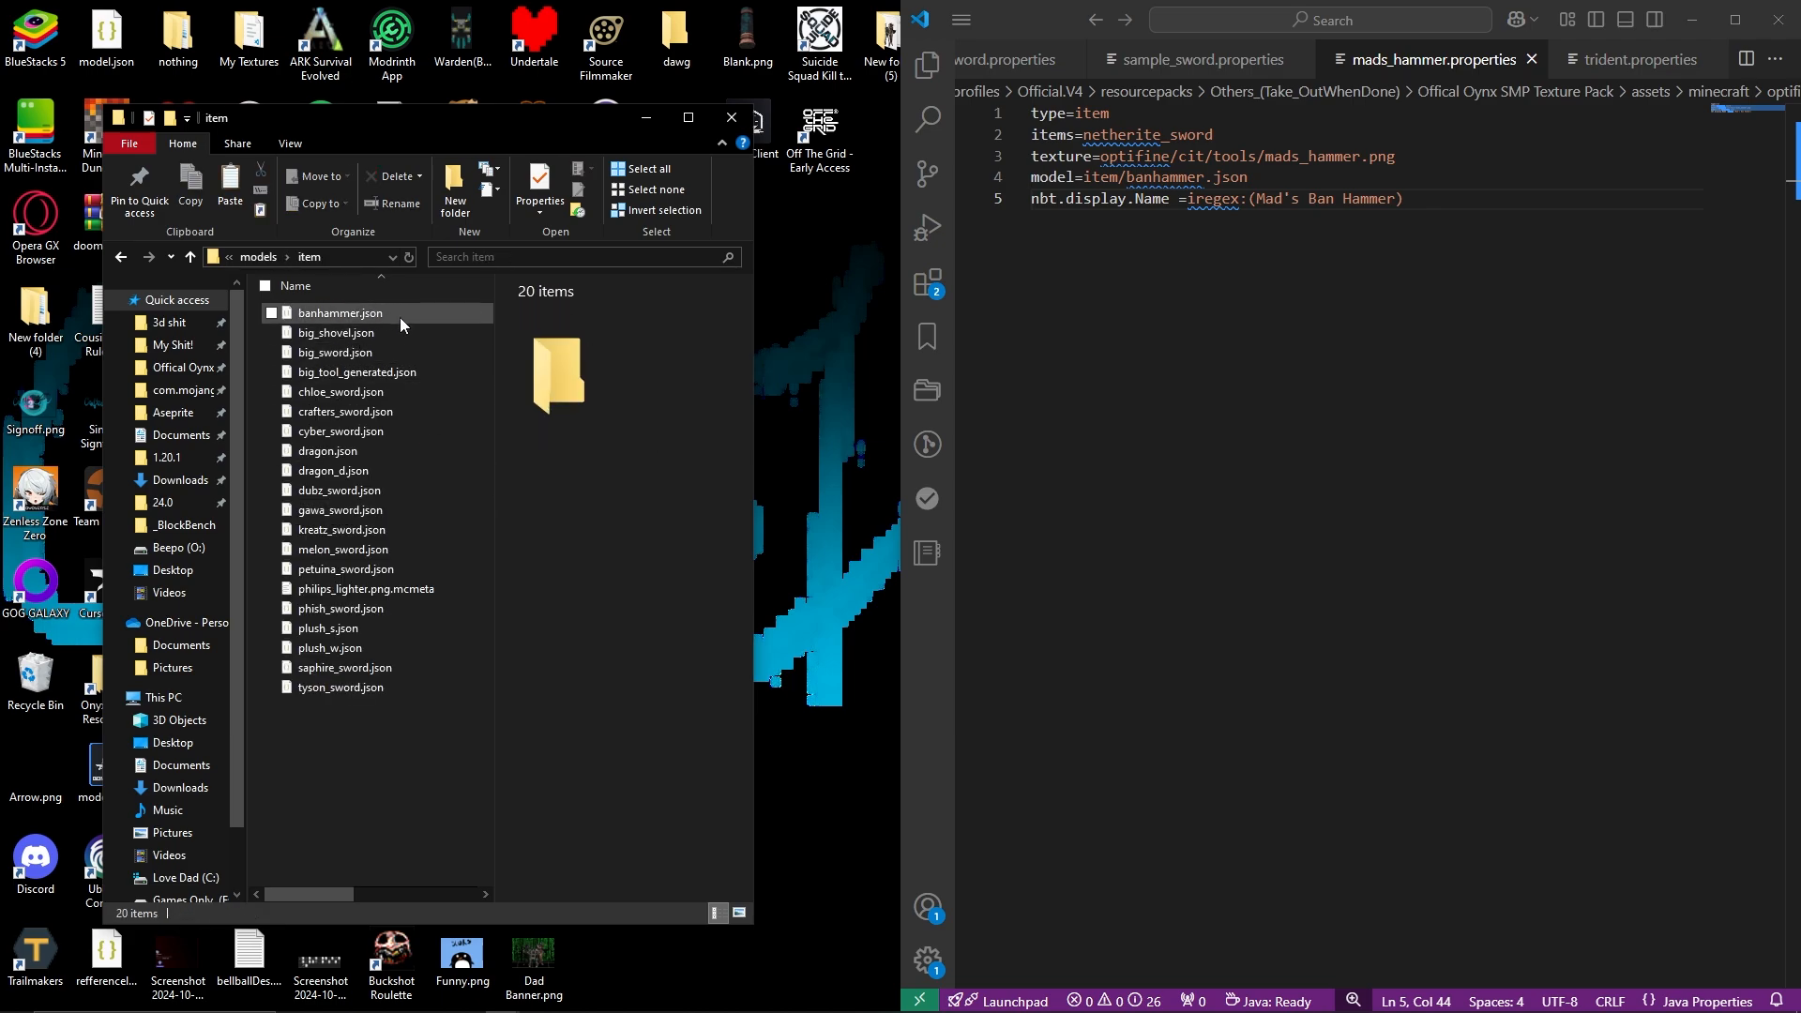
left_click(411, 317)
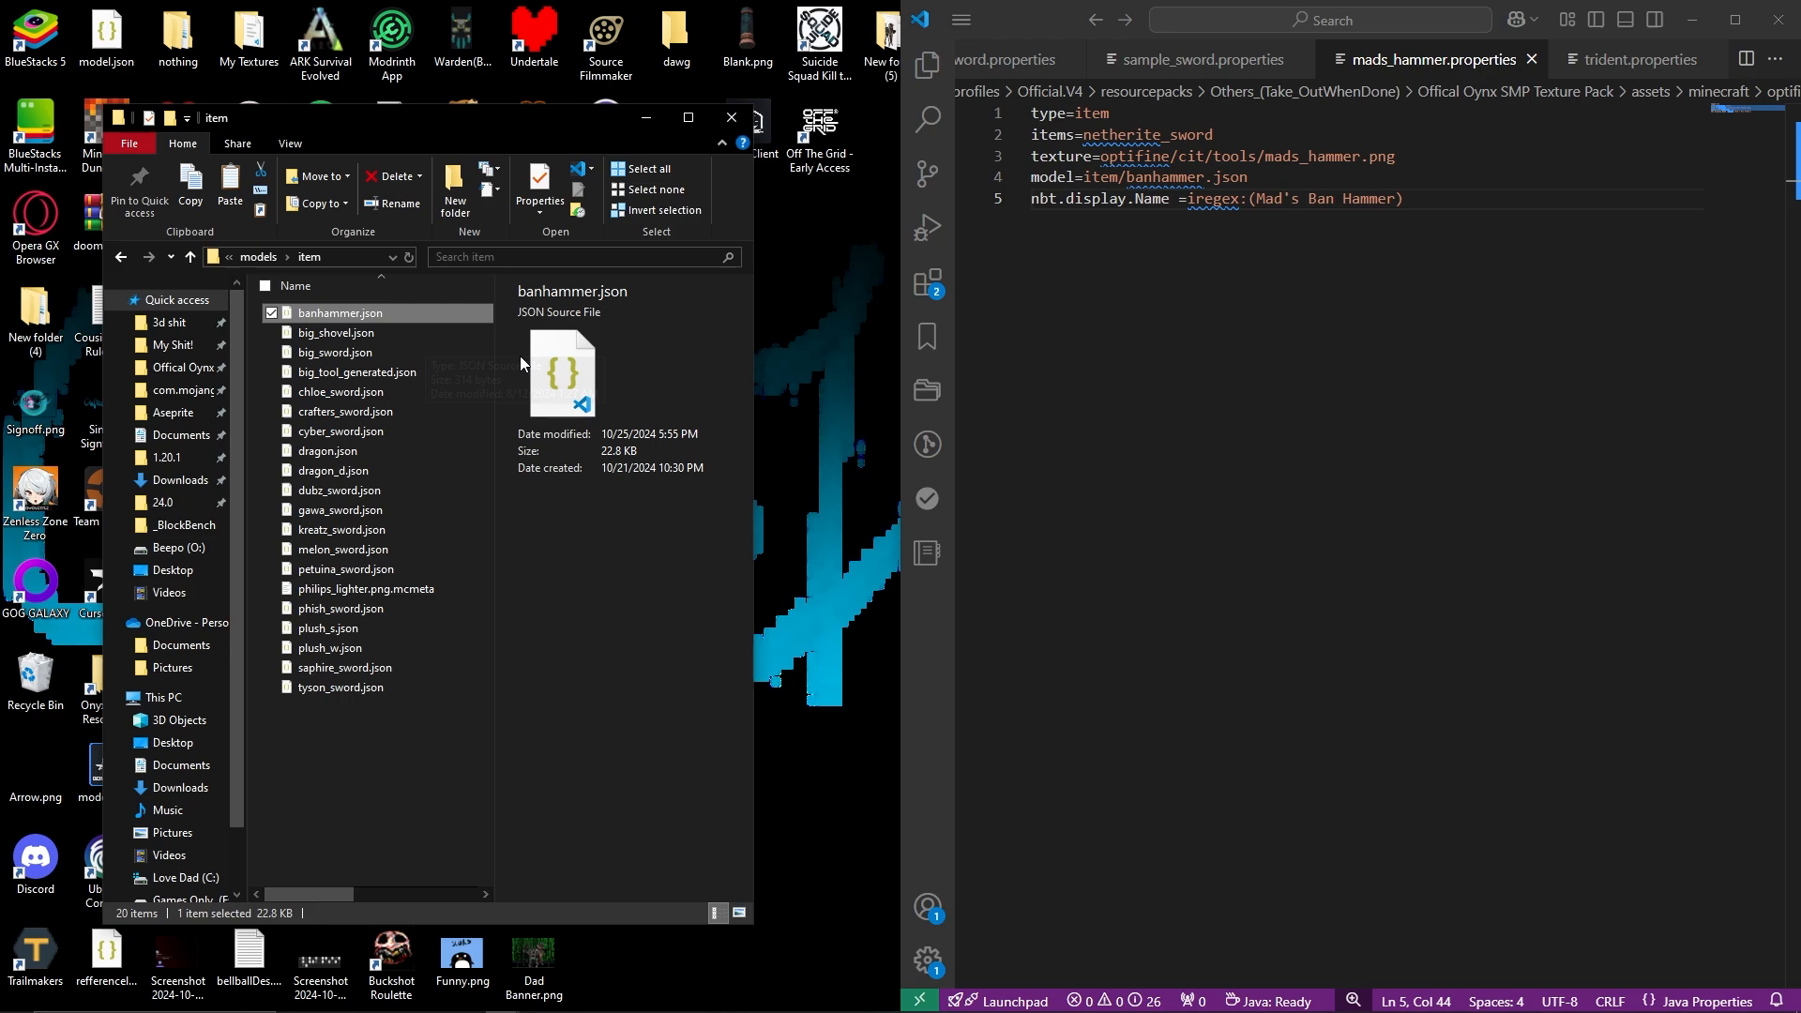
left_click(801, 654)
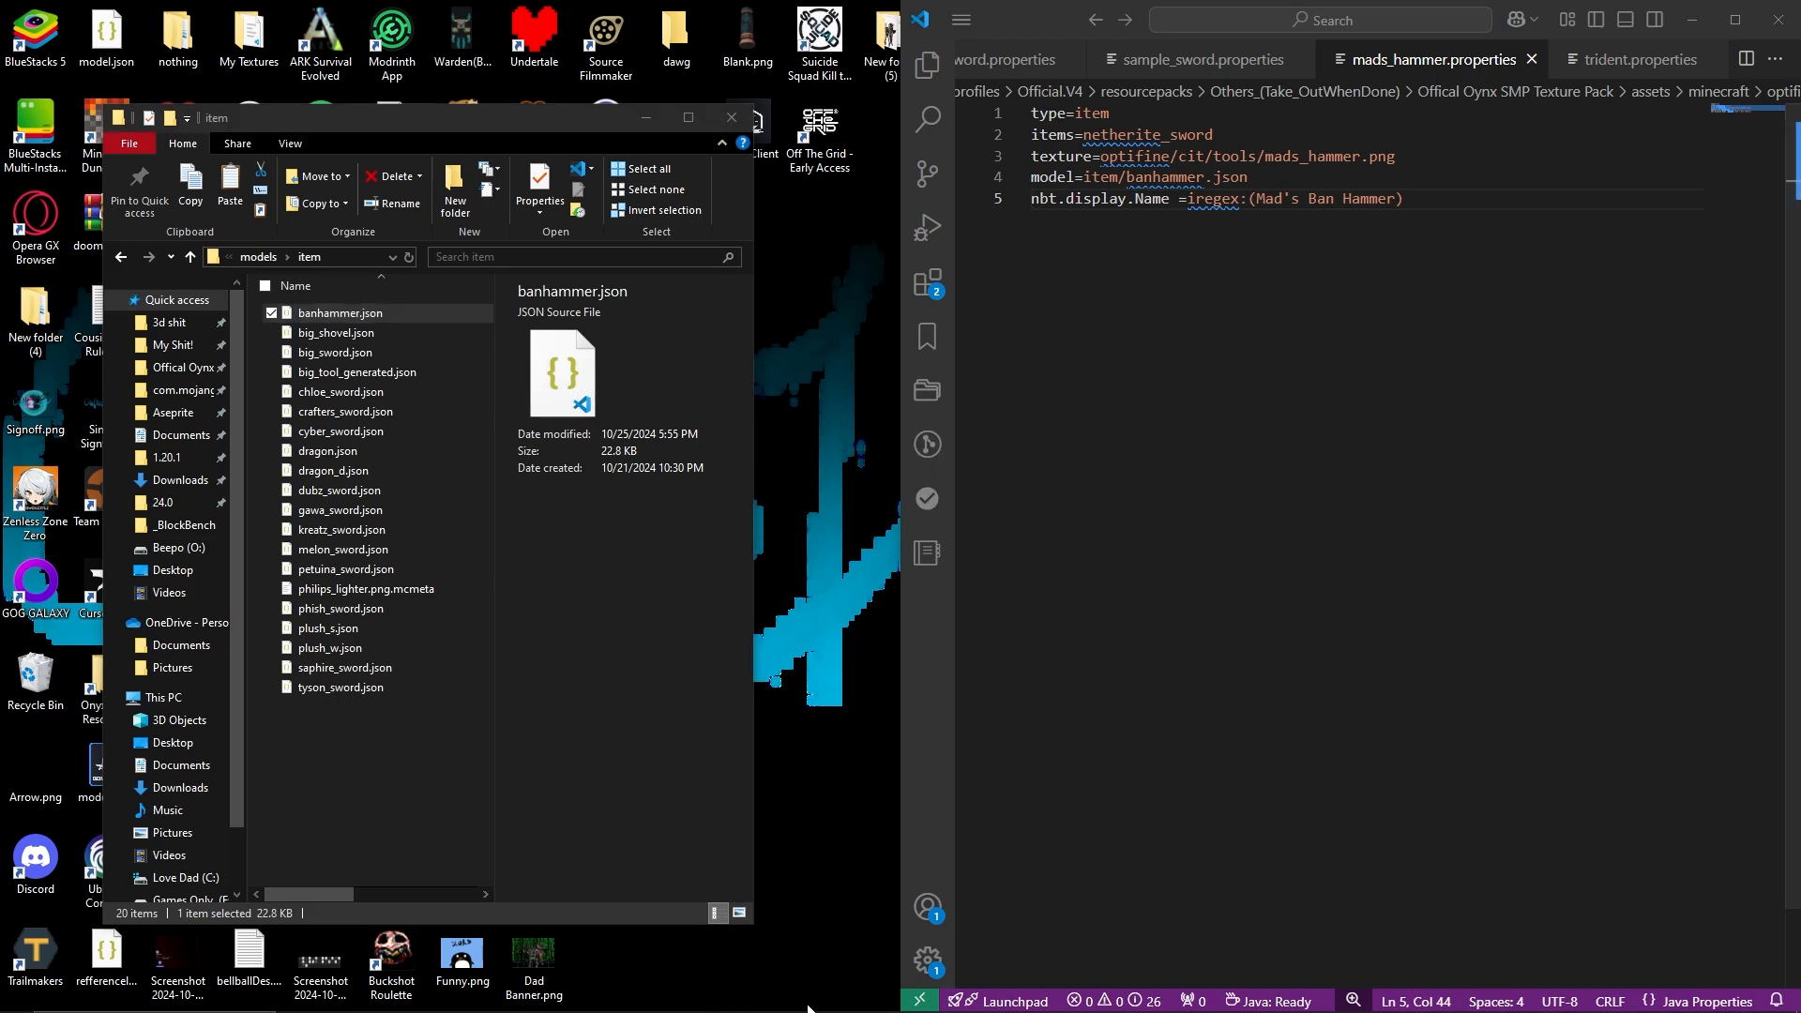
Bring up the custom pack's sword folder window and go to its assets/minecraft/models folder.
mouse_move(501, 998)
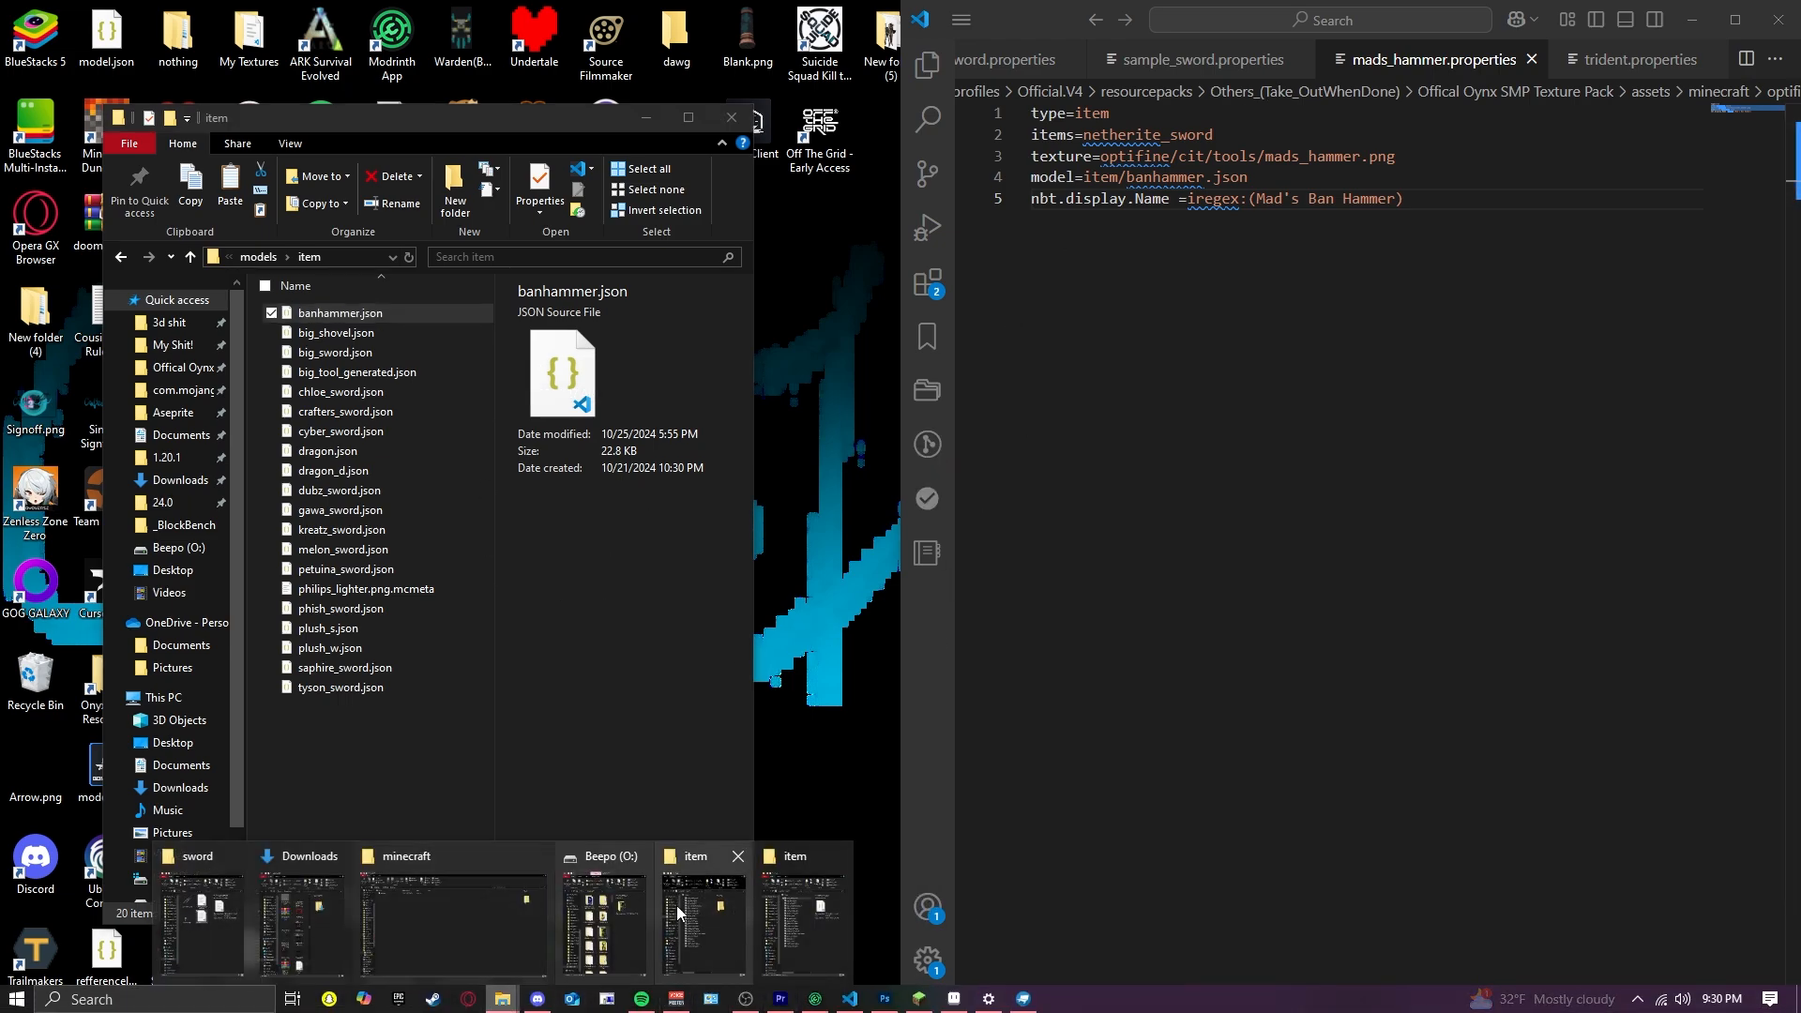
mouse_move(735, 910)
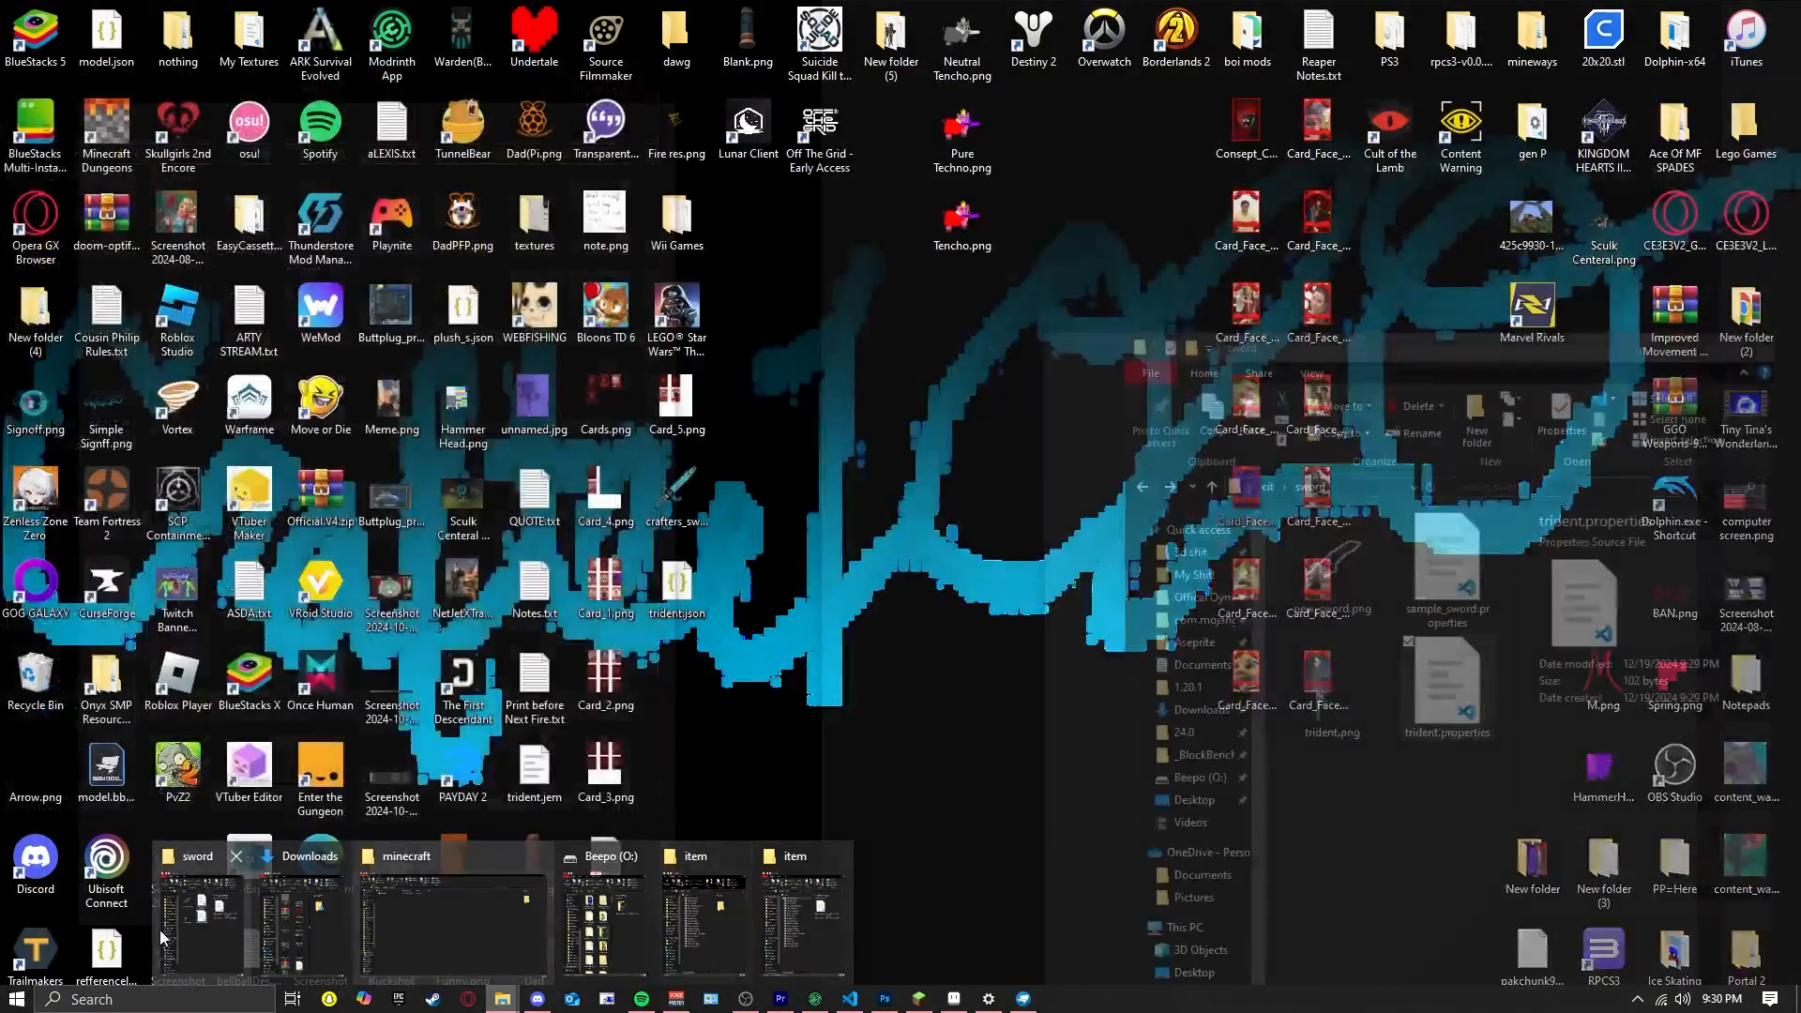
left_click(184, 909)
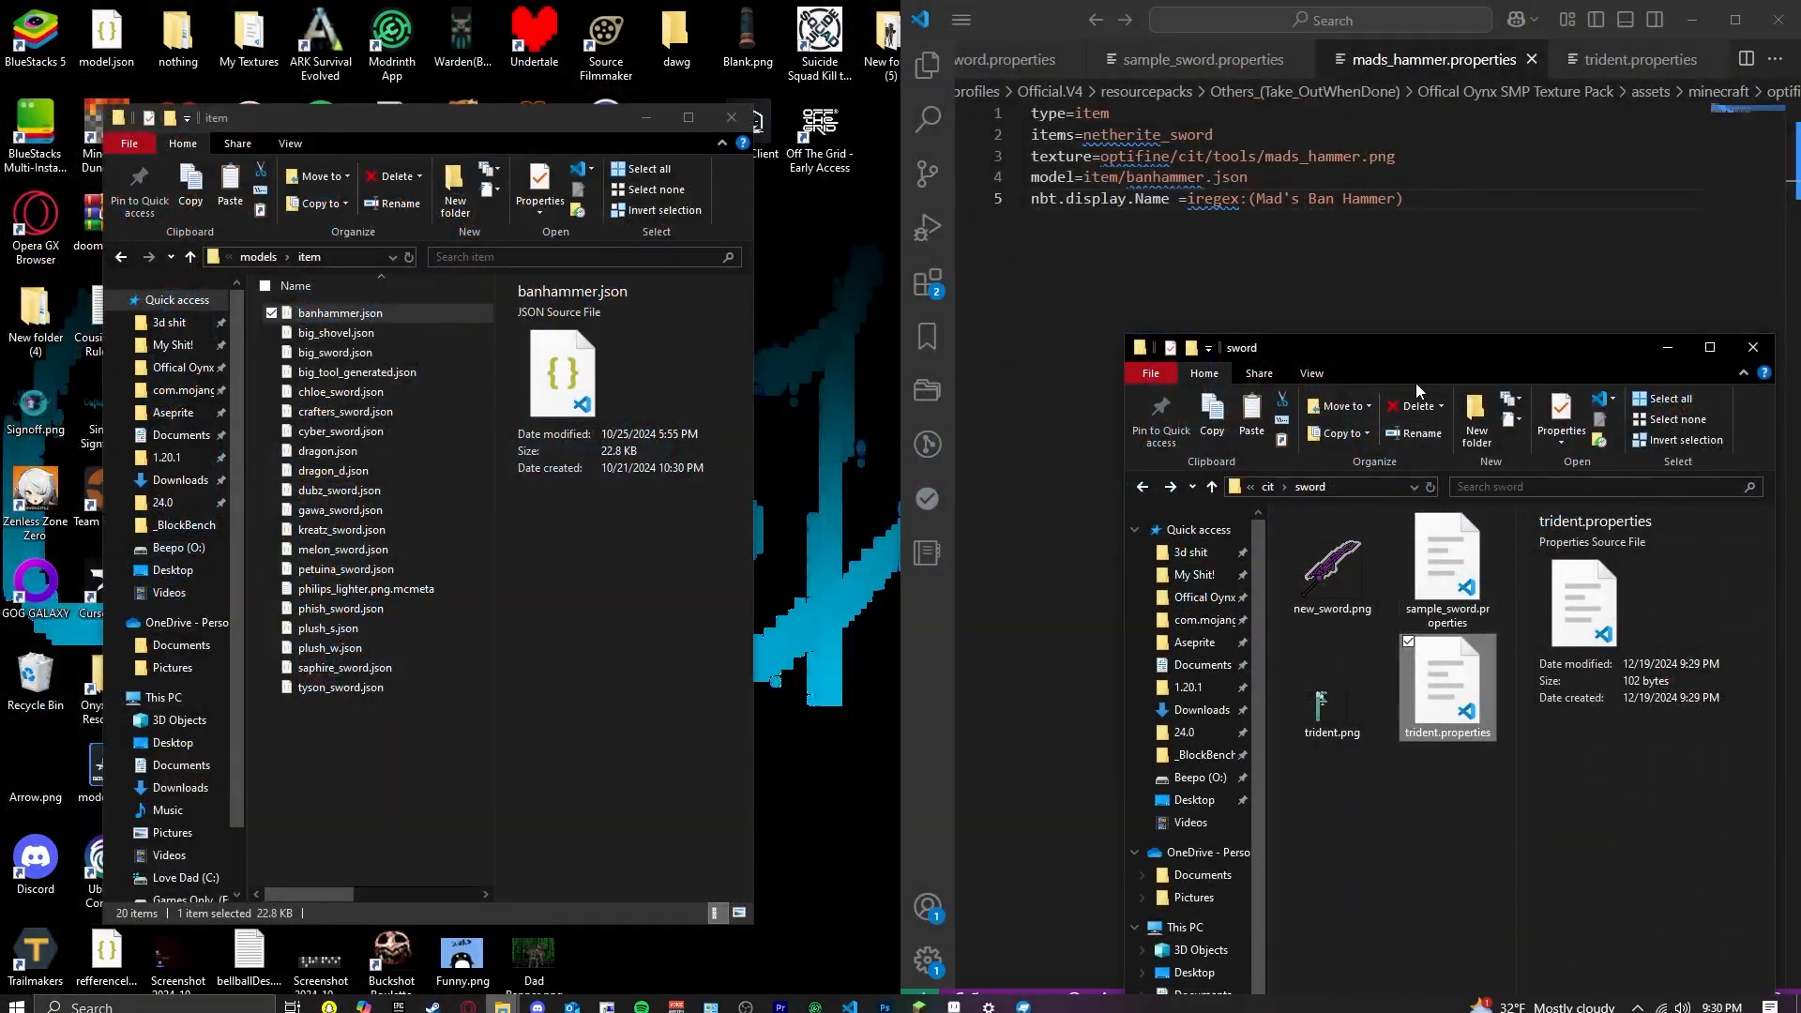
left_click_drag(1414, 349, 450, 107)
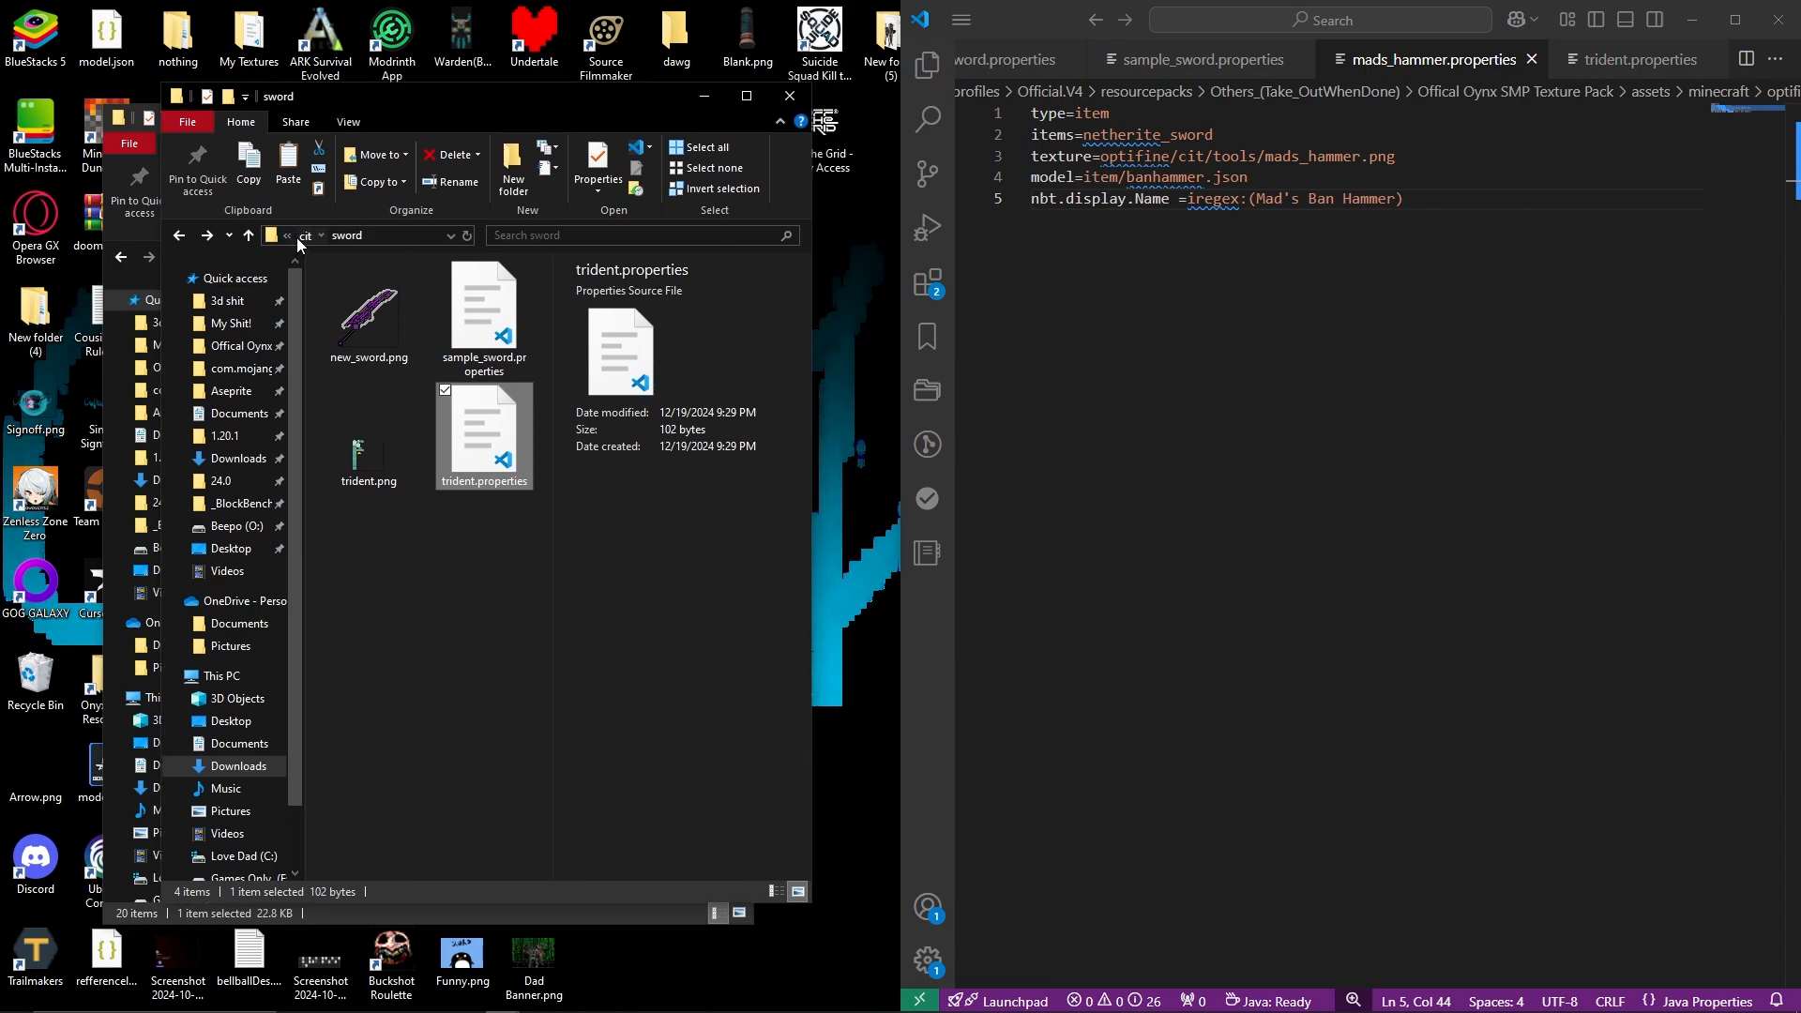
key("alt+Up")
key("alt+Up")
key("alt+Up")
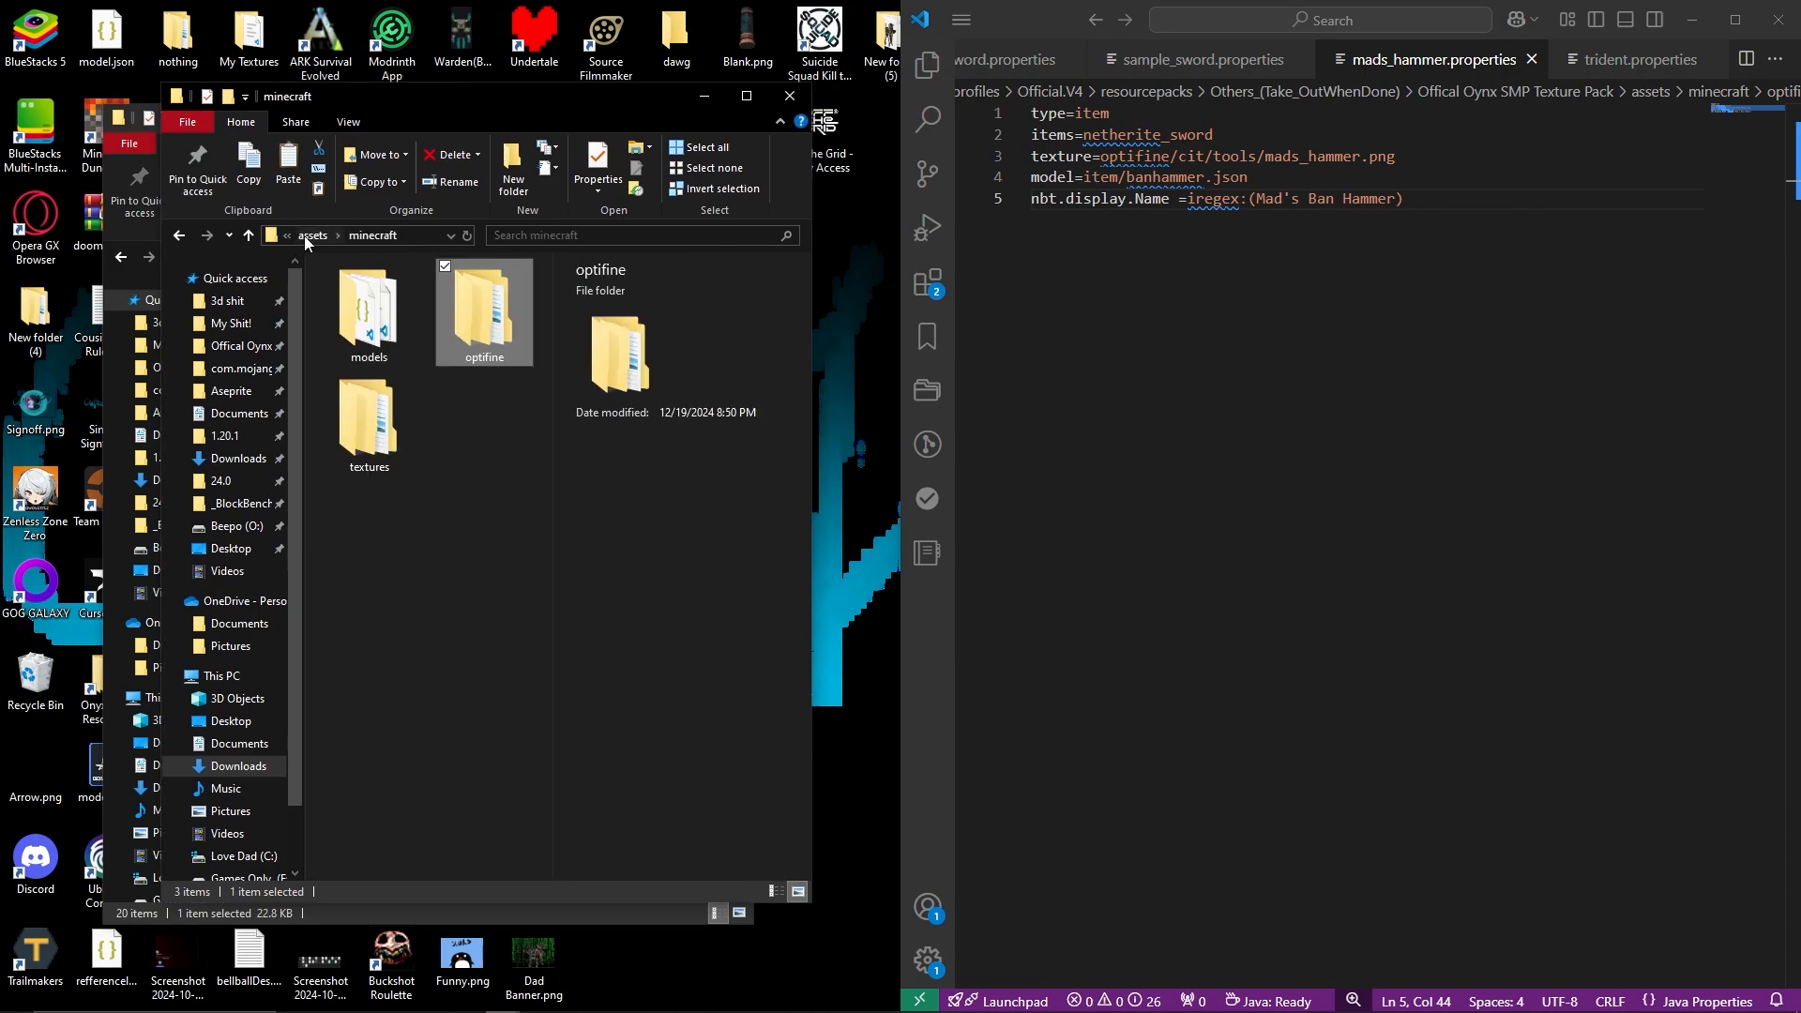
left_click(310, 236)
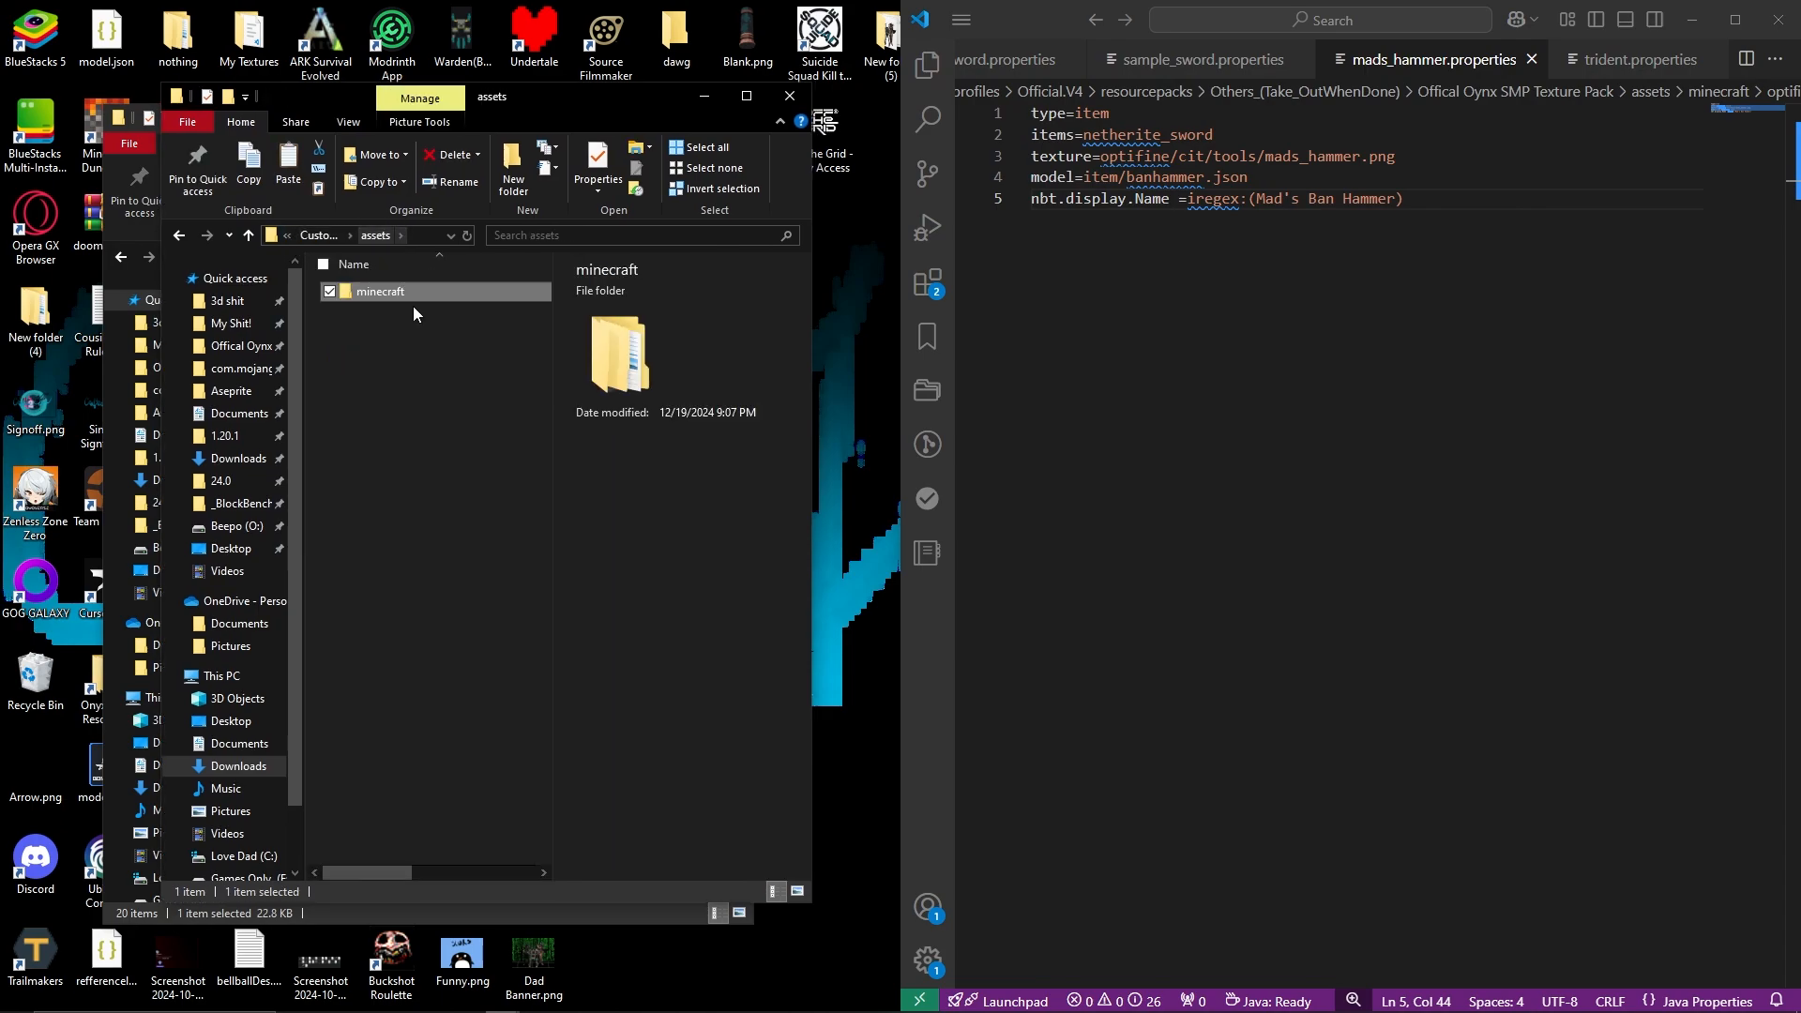
key("Return")
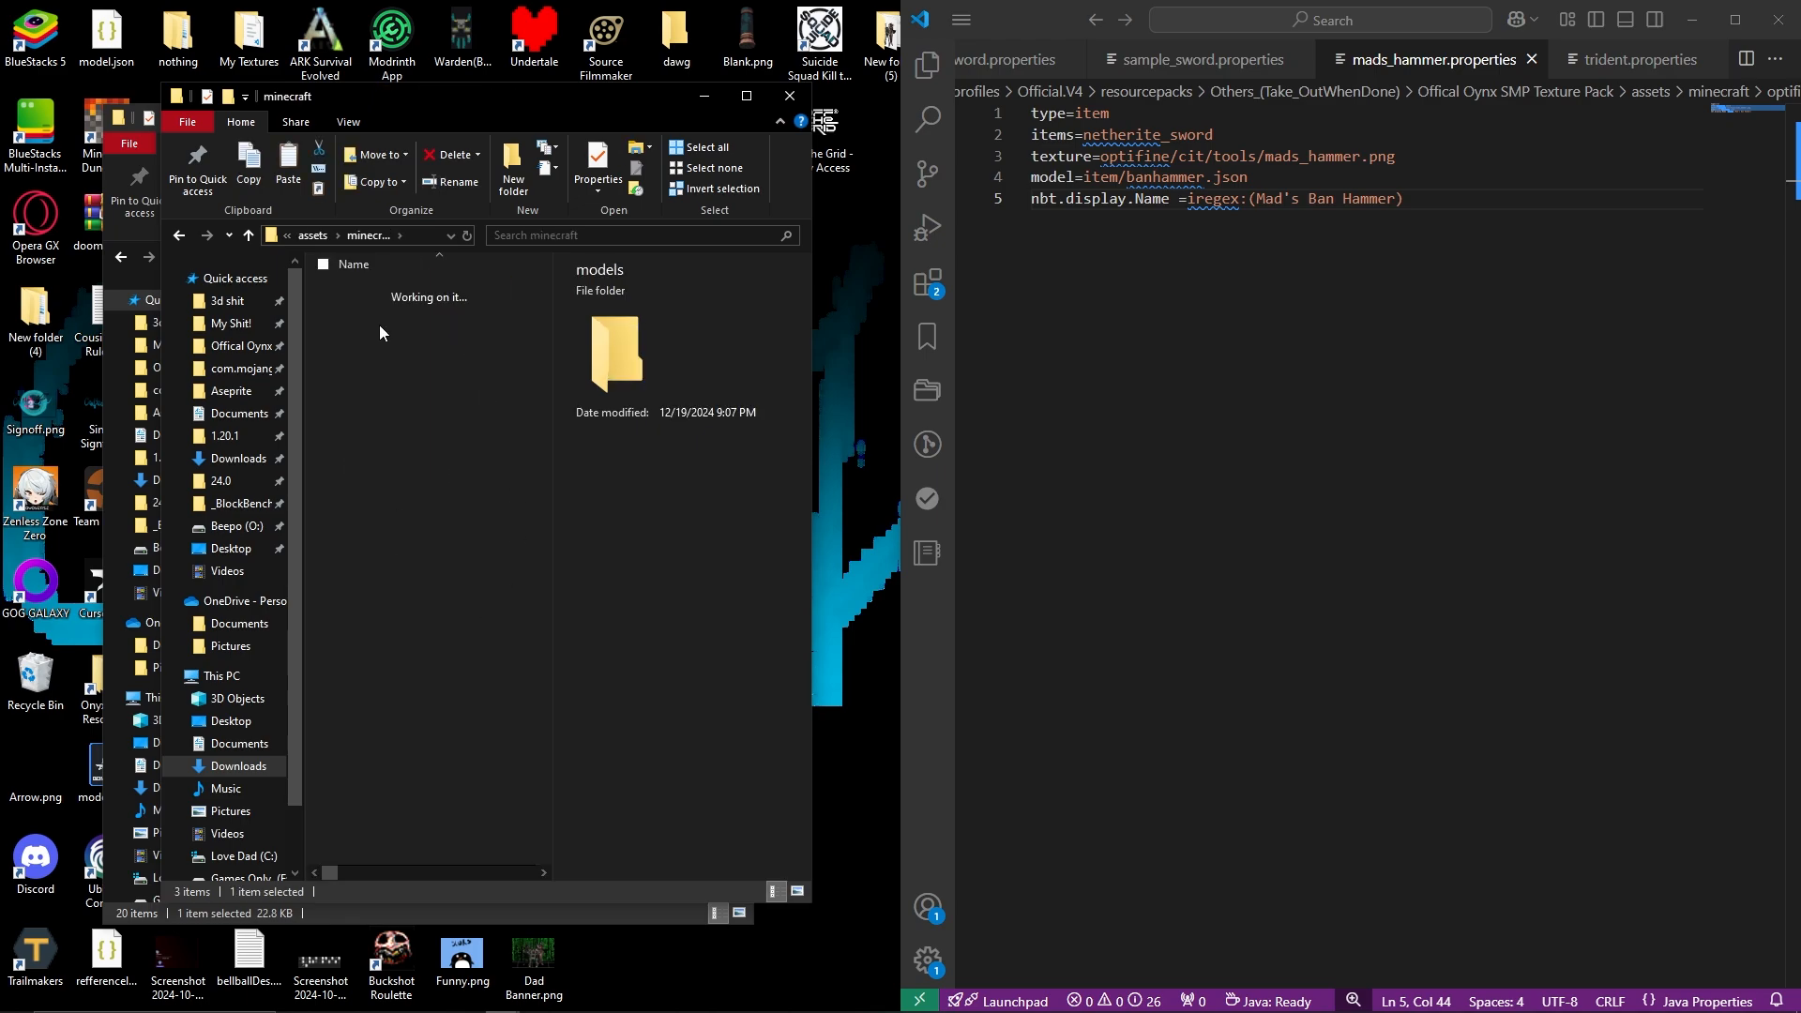
key("Return")
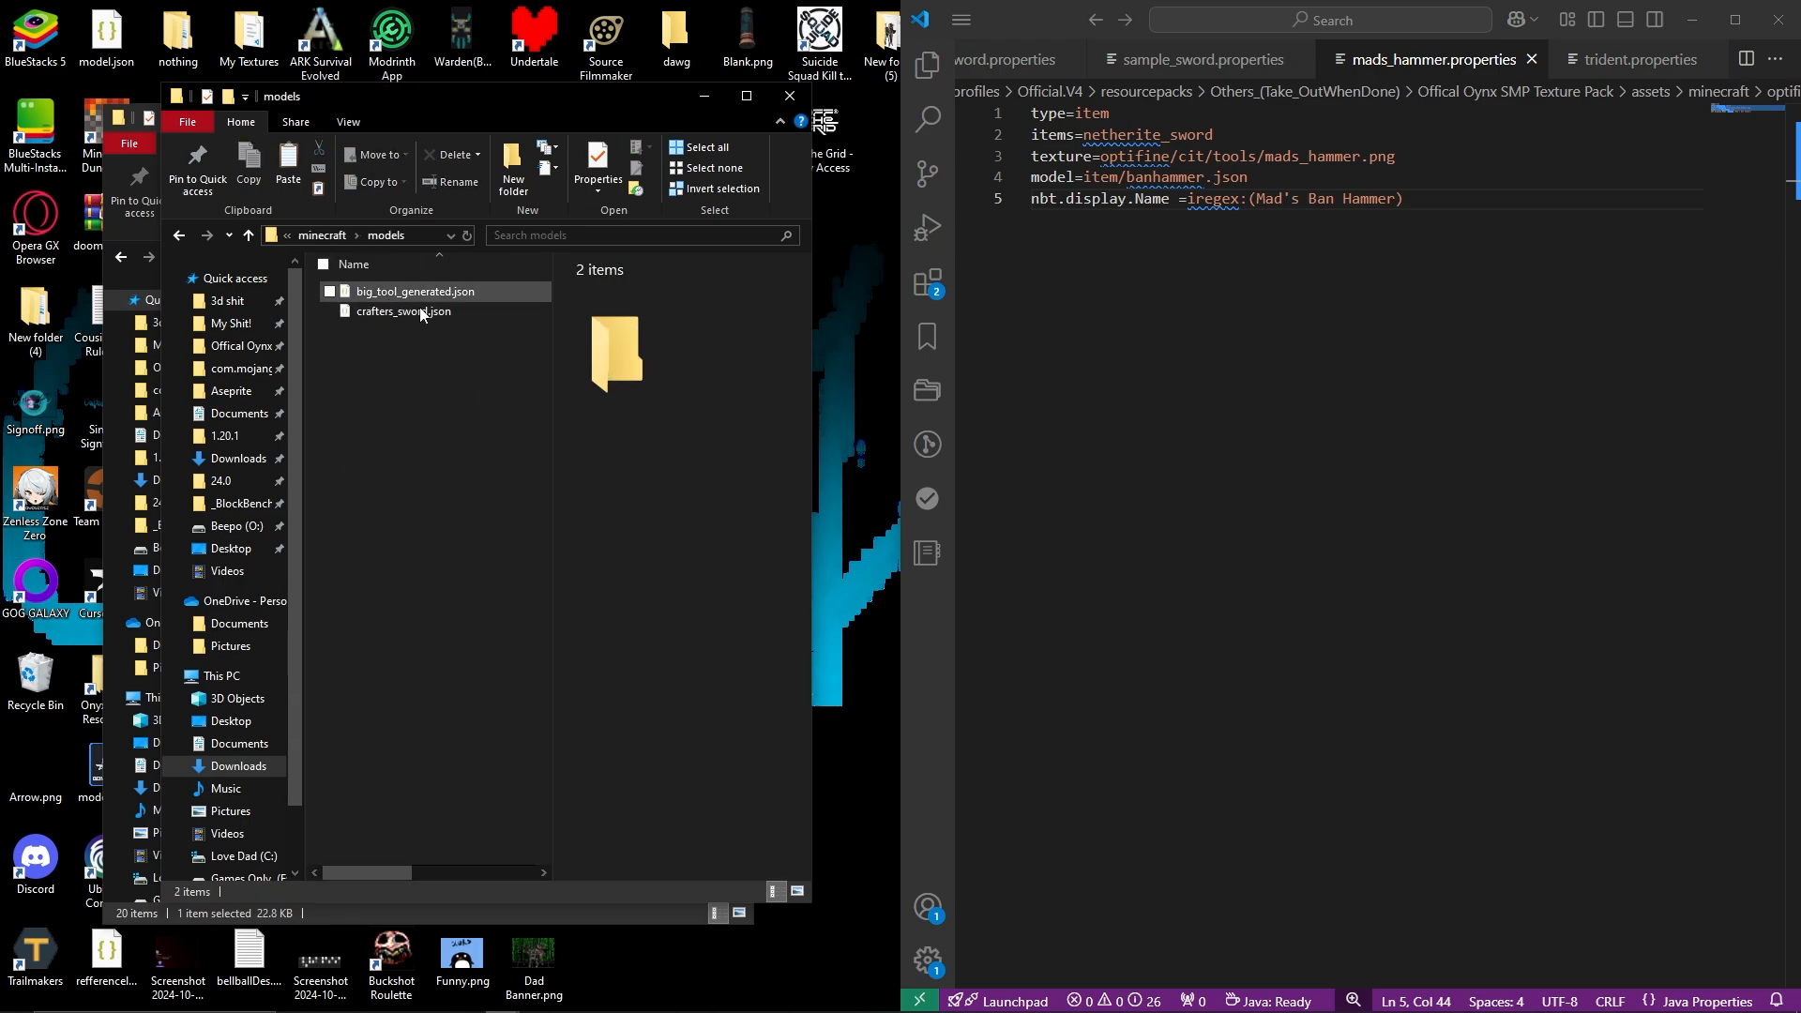
Create a folder named item inside the custom pack's models folder and open it.
right_click(427, 410)
mouse_move(514, 686)
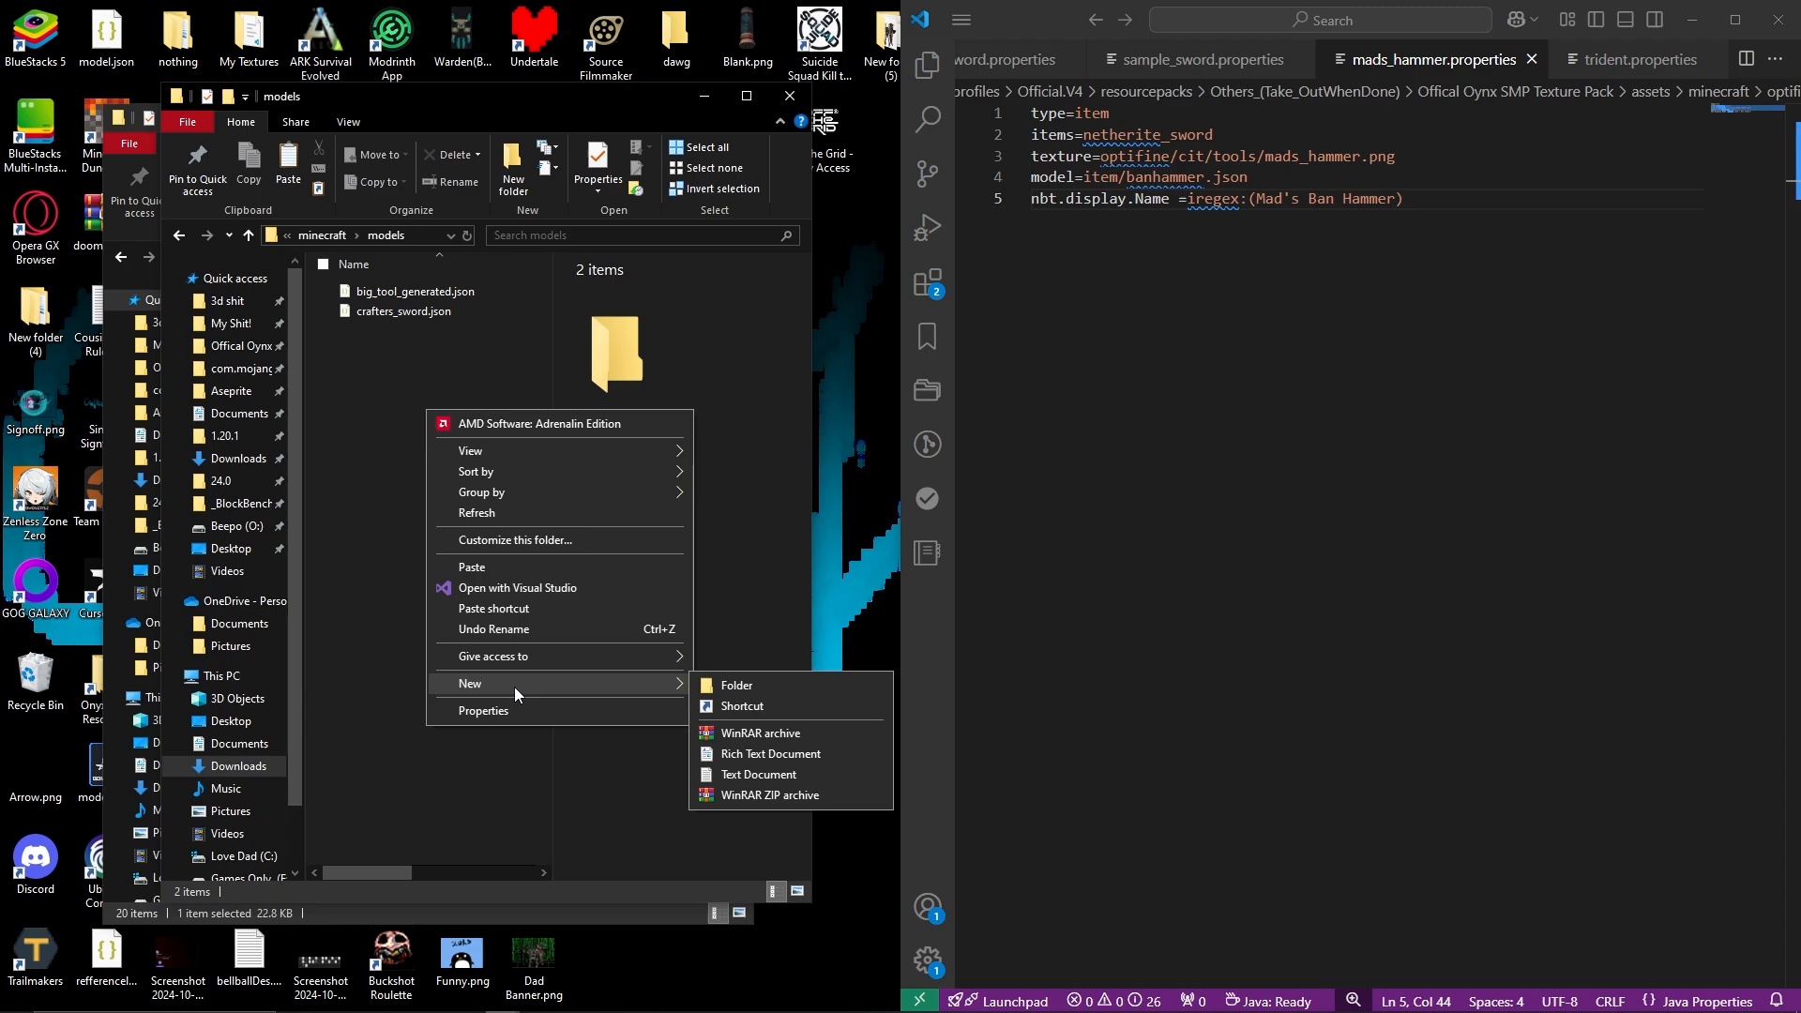
left_click(795, 686)
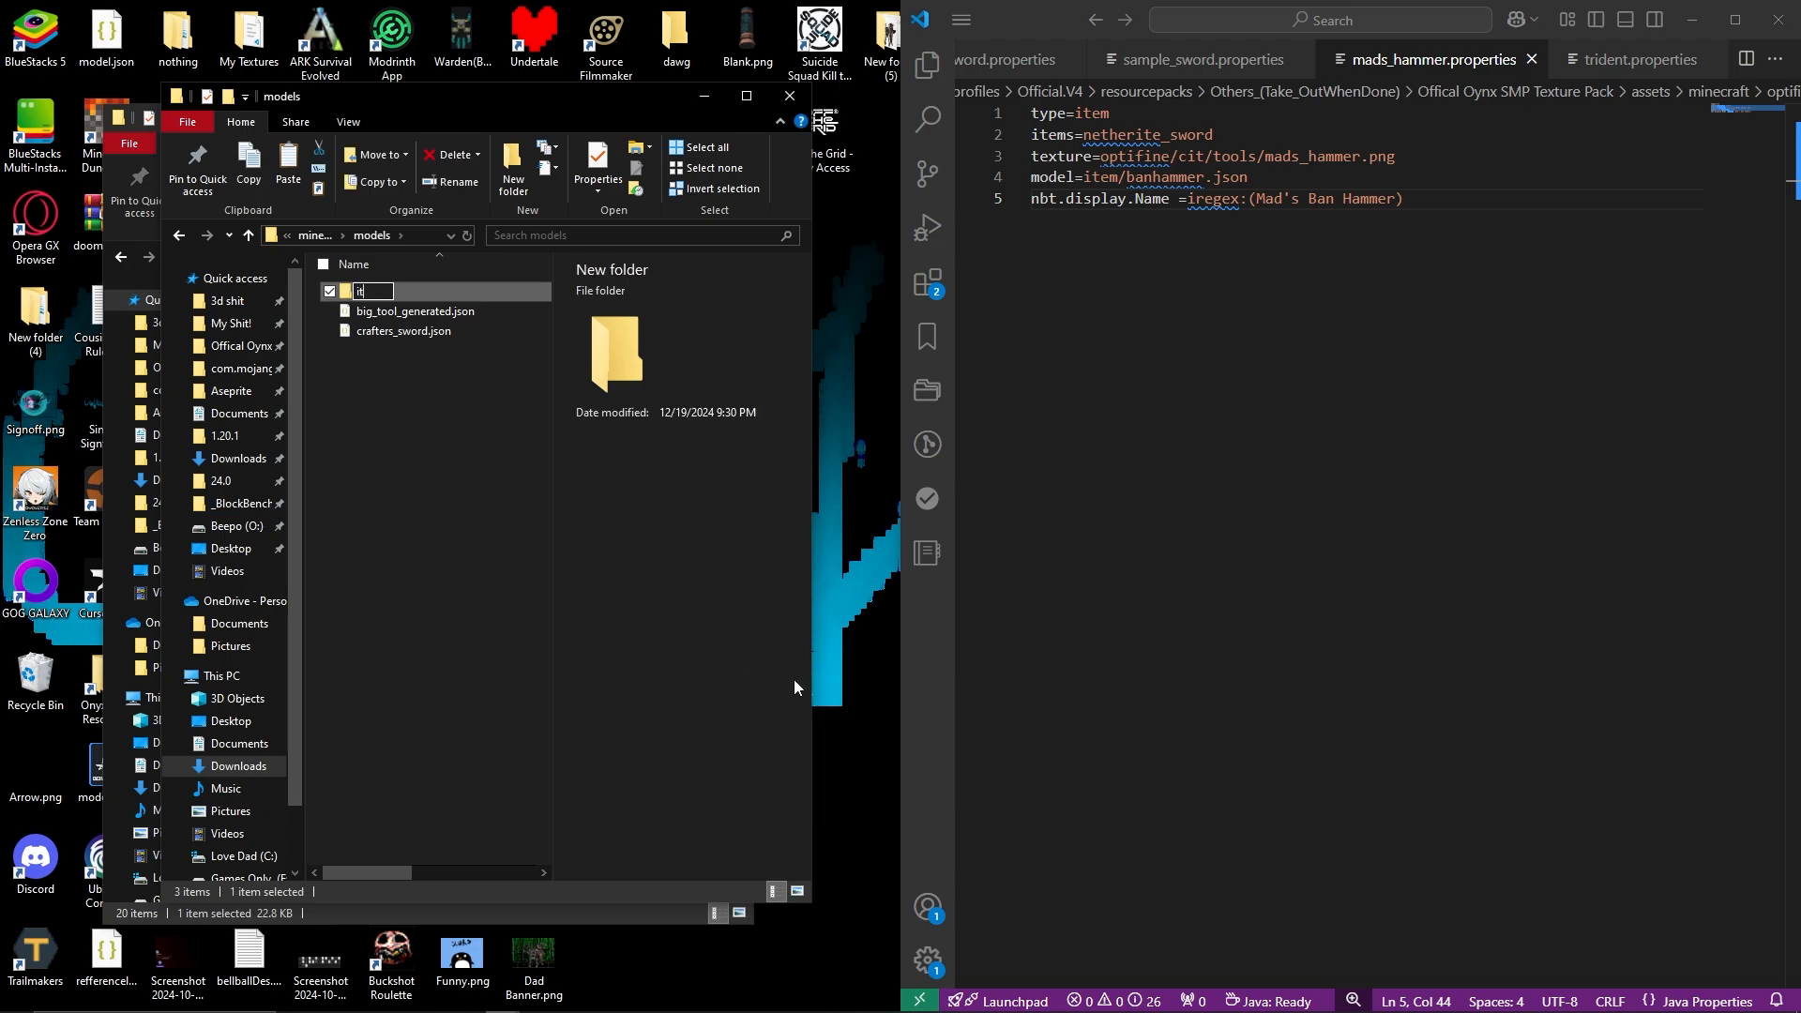
key("Return")
key("Return")
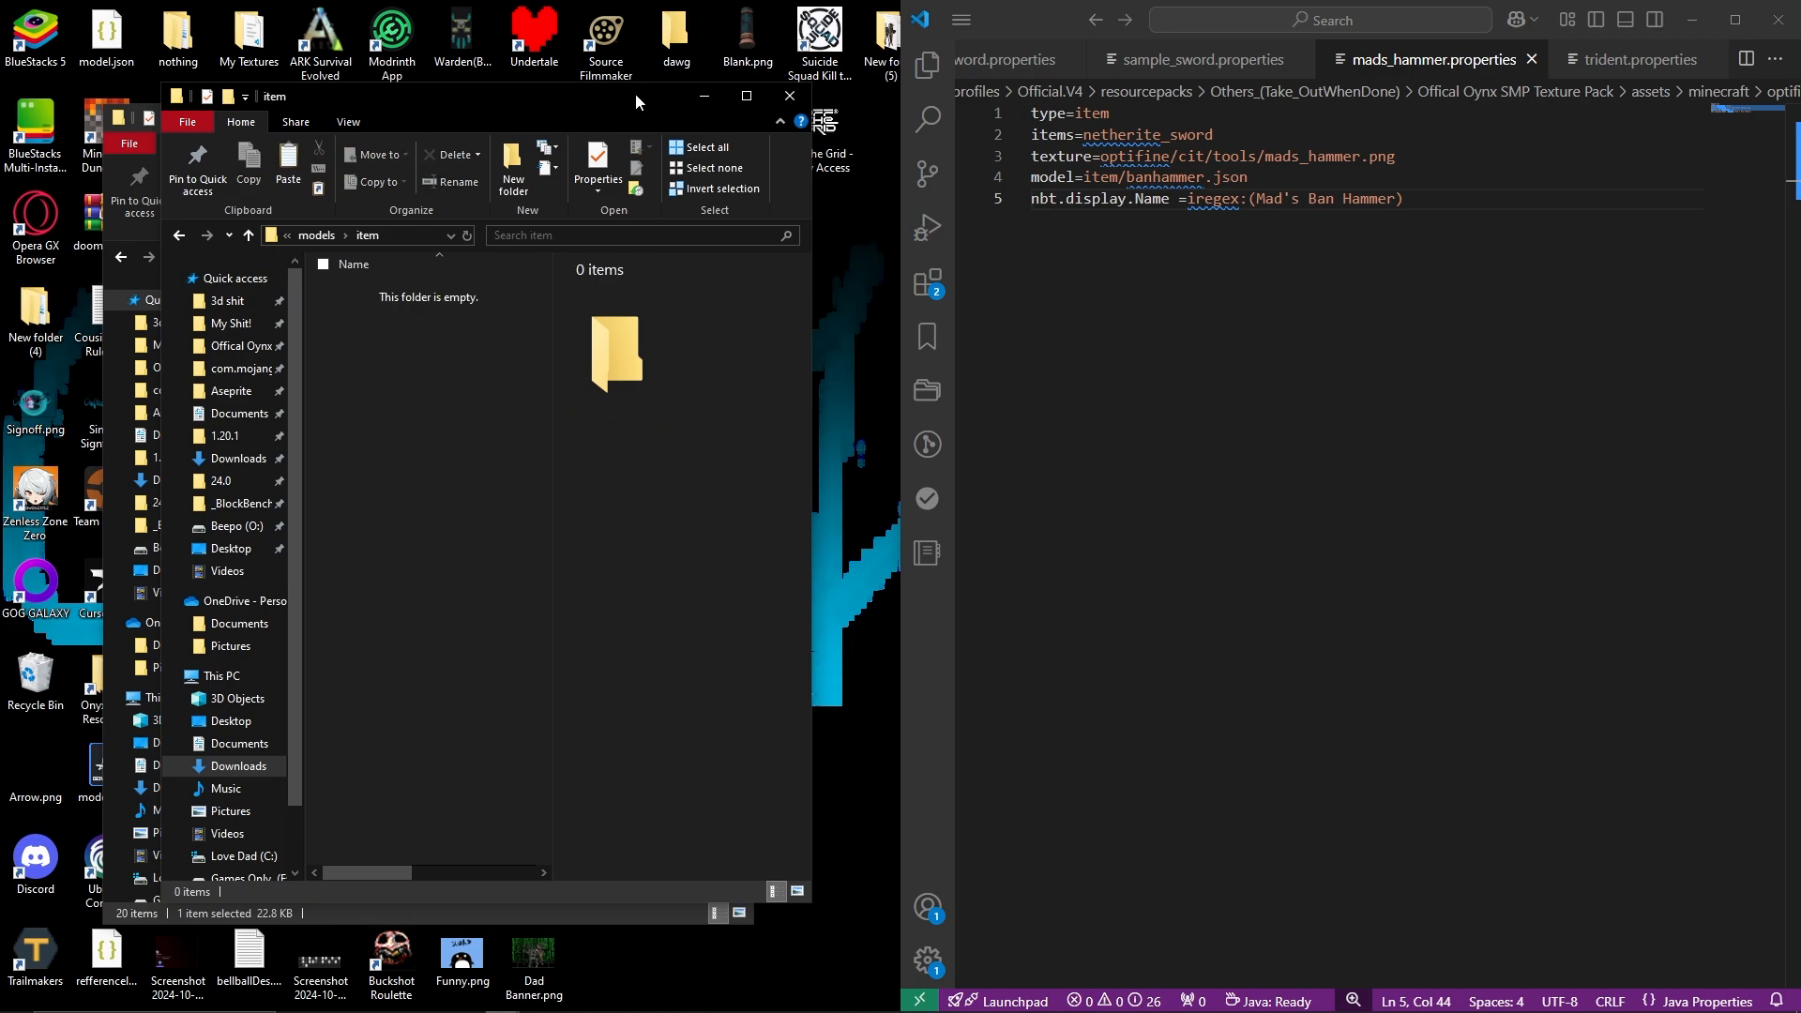
Uncover trident.json on the desktop and move it into the custom pack's empty models/item folder.
left_click_drag(636, 101, 494, 295)
left_click(651, 132)
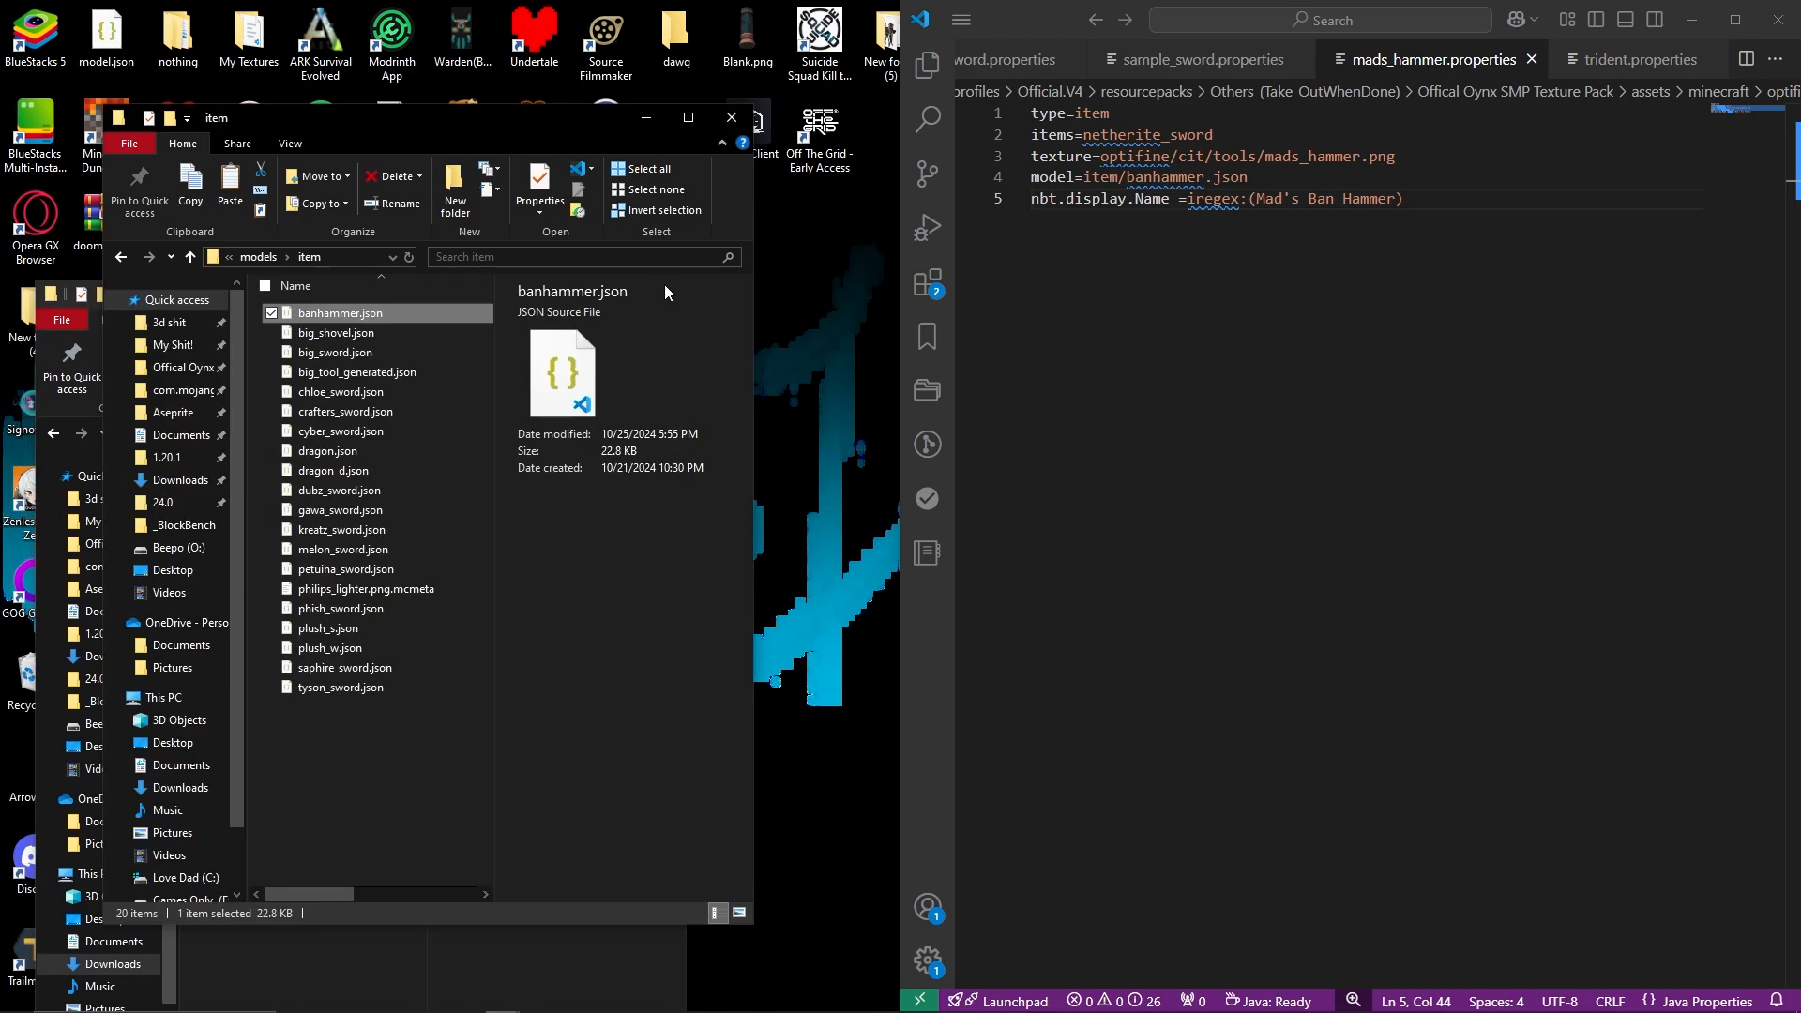
left_click(661, 115)
left_click_drag(533, 298, 491, 124)
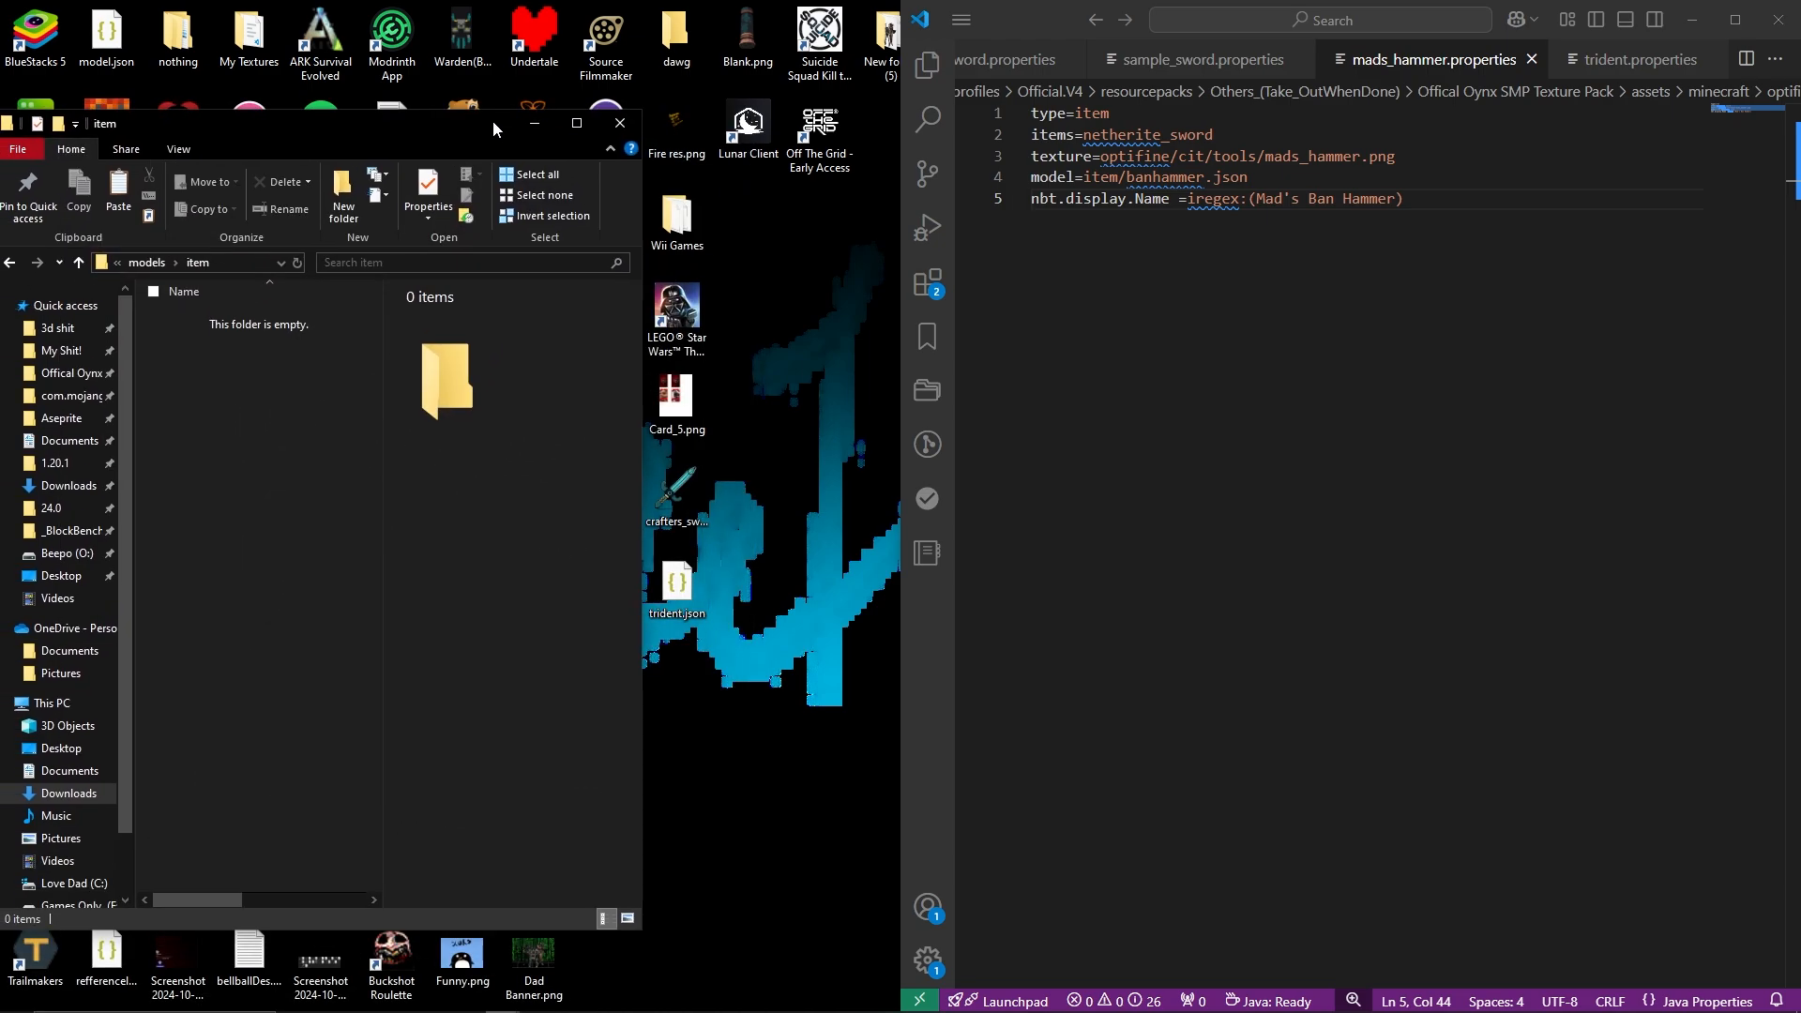
key("ctrl+v")
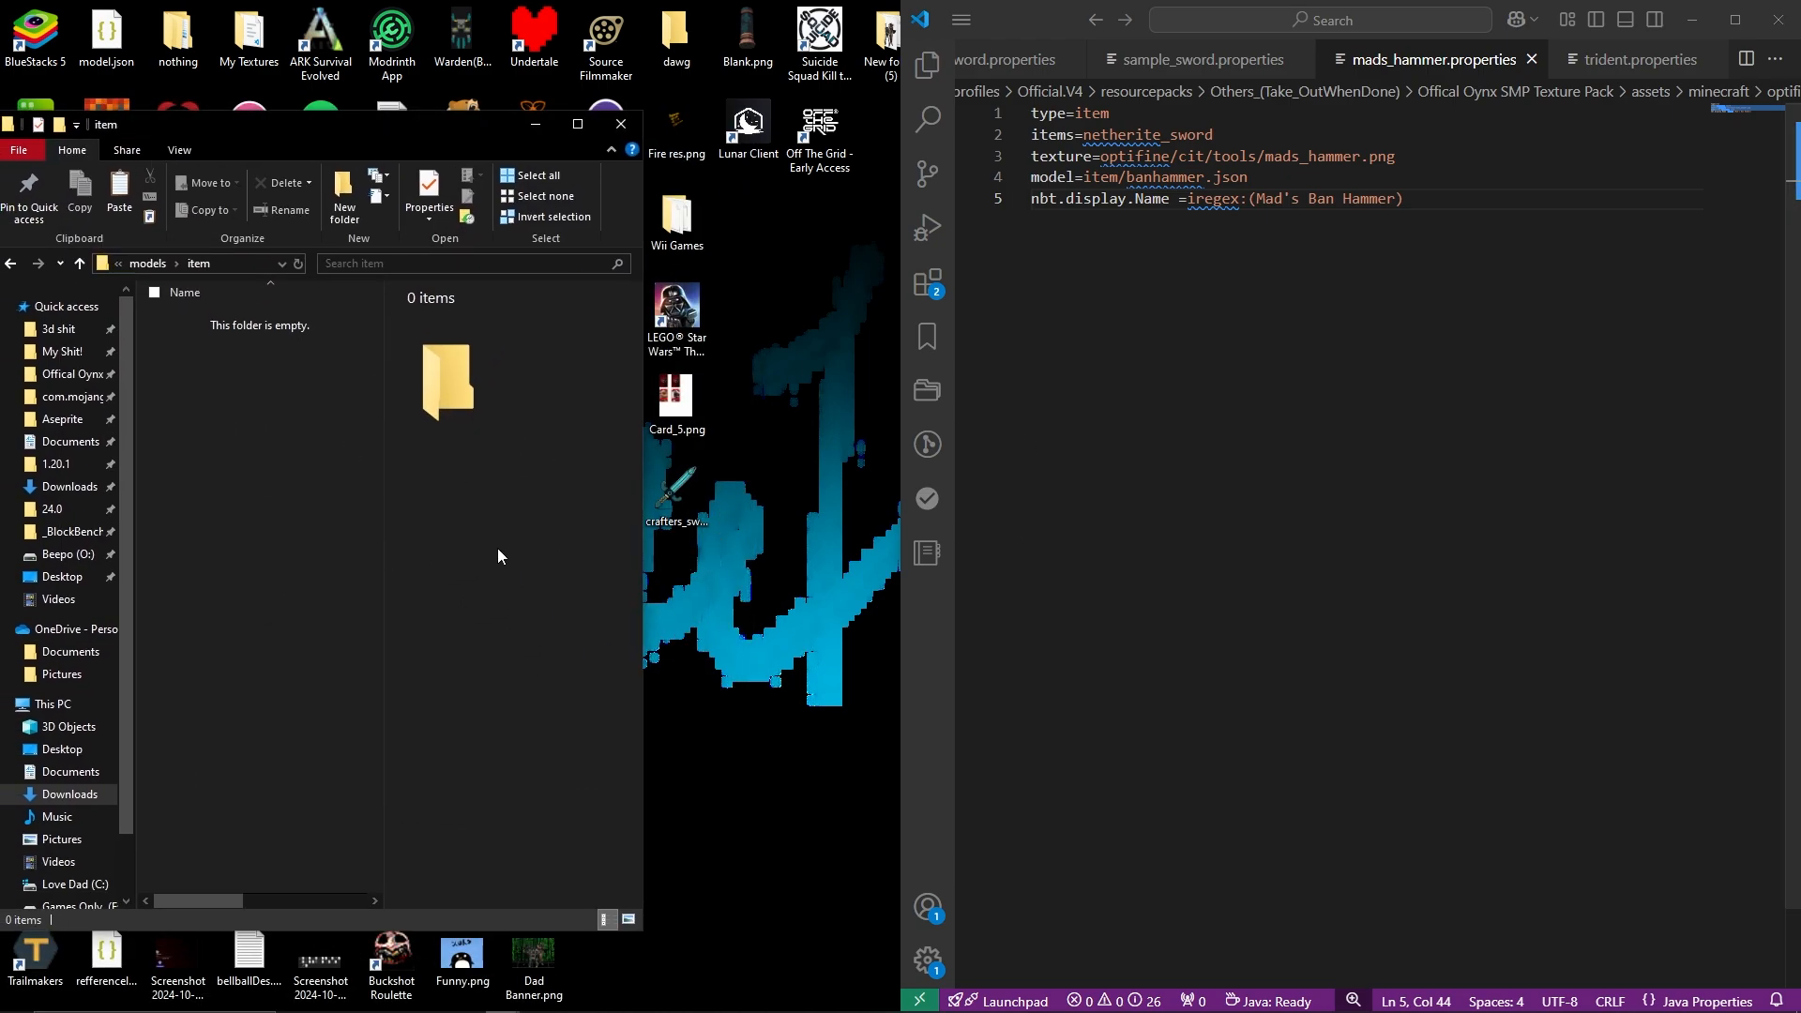
key("alt+Tab")
key("alt+Tab")
key("alt+Tab")
key("alt+Tab")
key("alt+Tab")
key("alt+Tab")
key("alt+Tab")
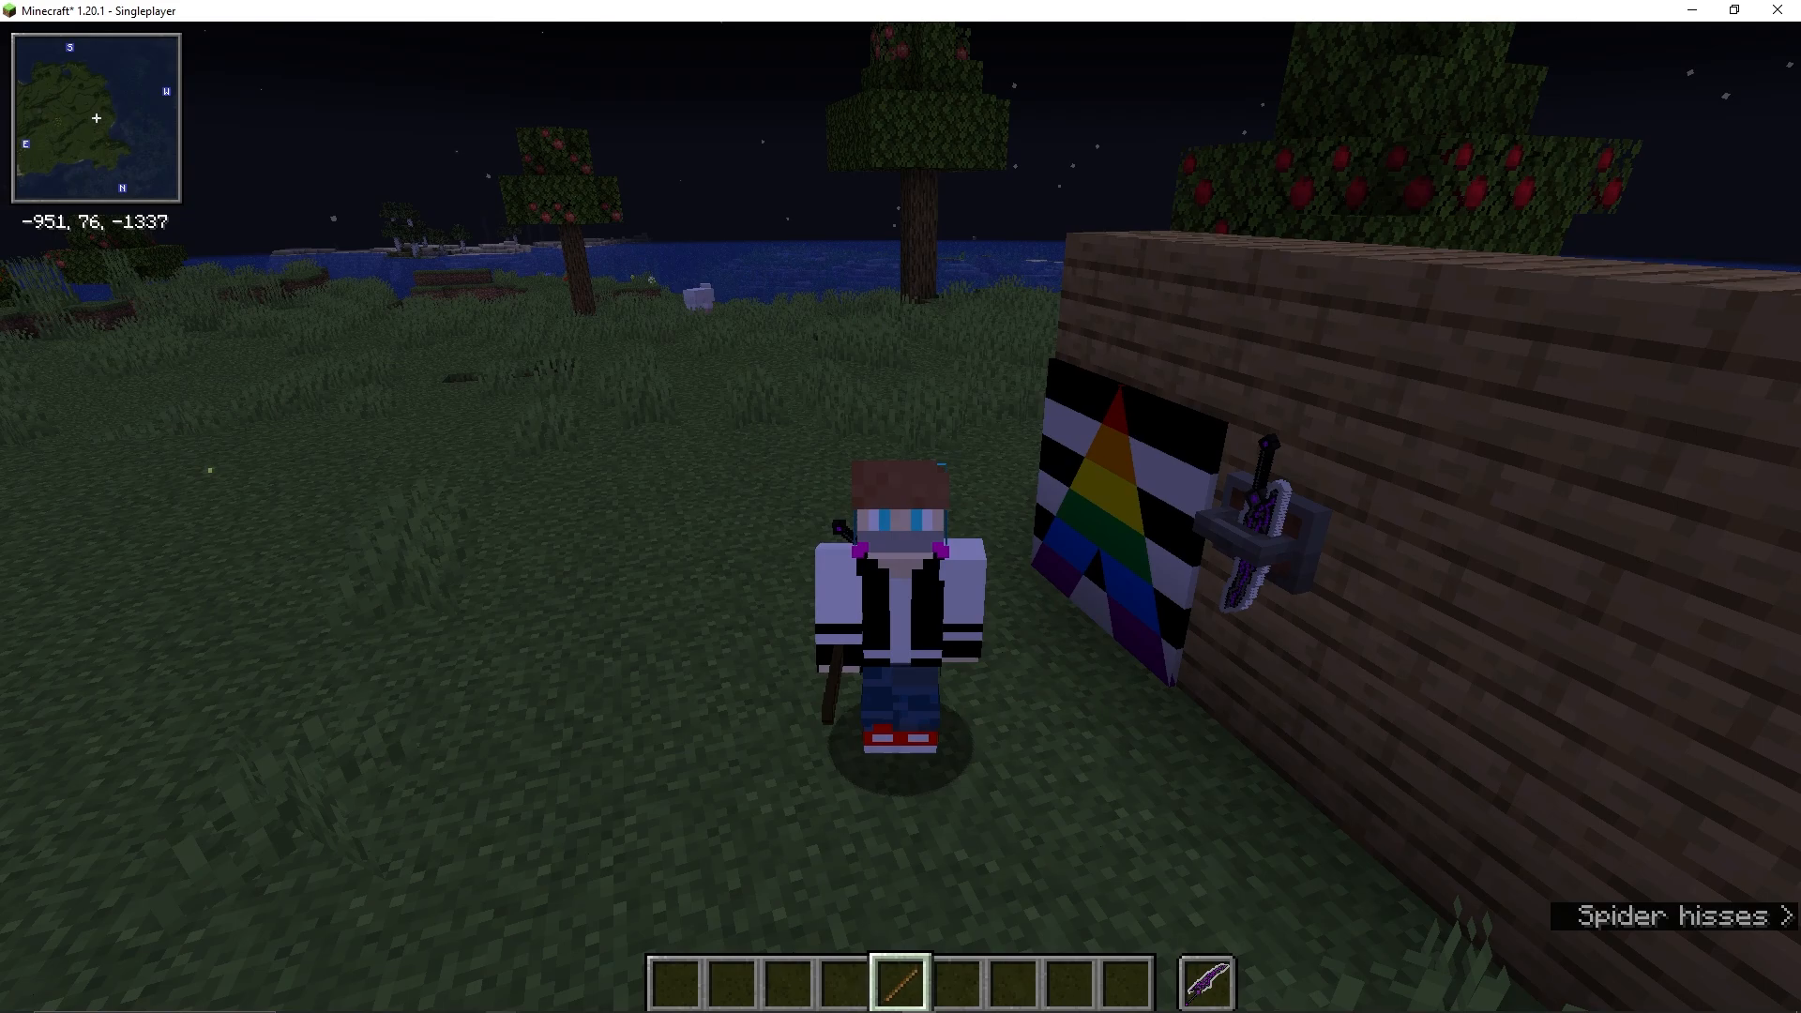
key("w")
key("w")
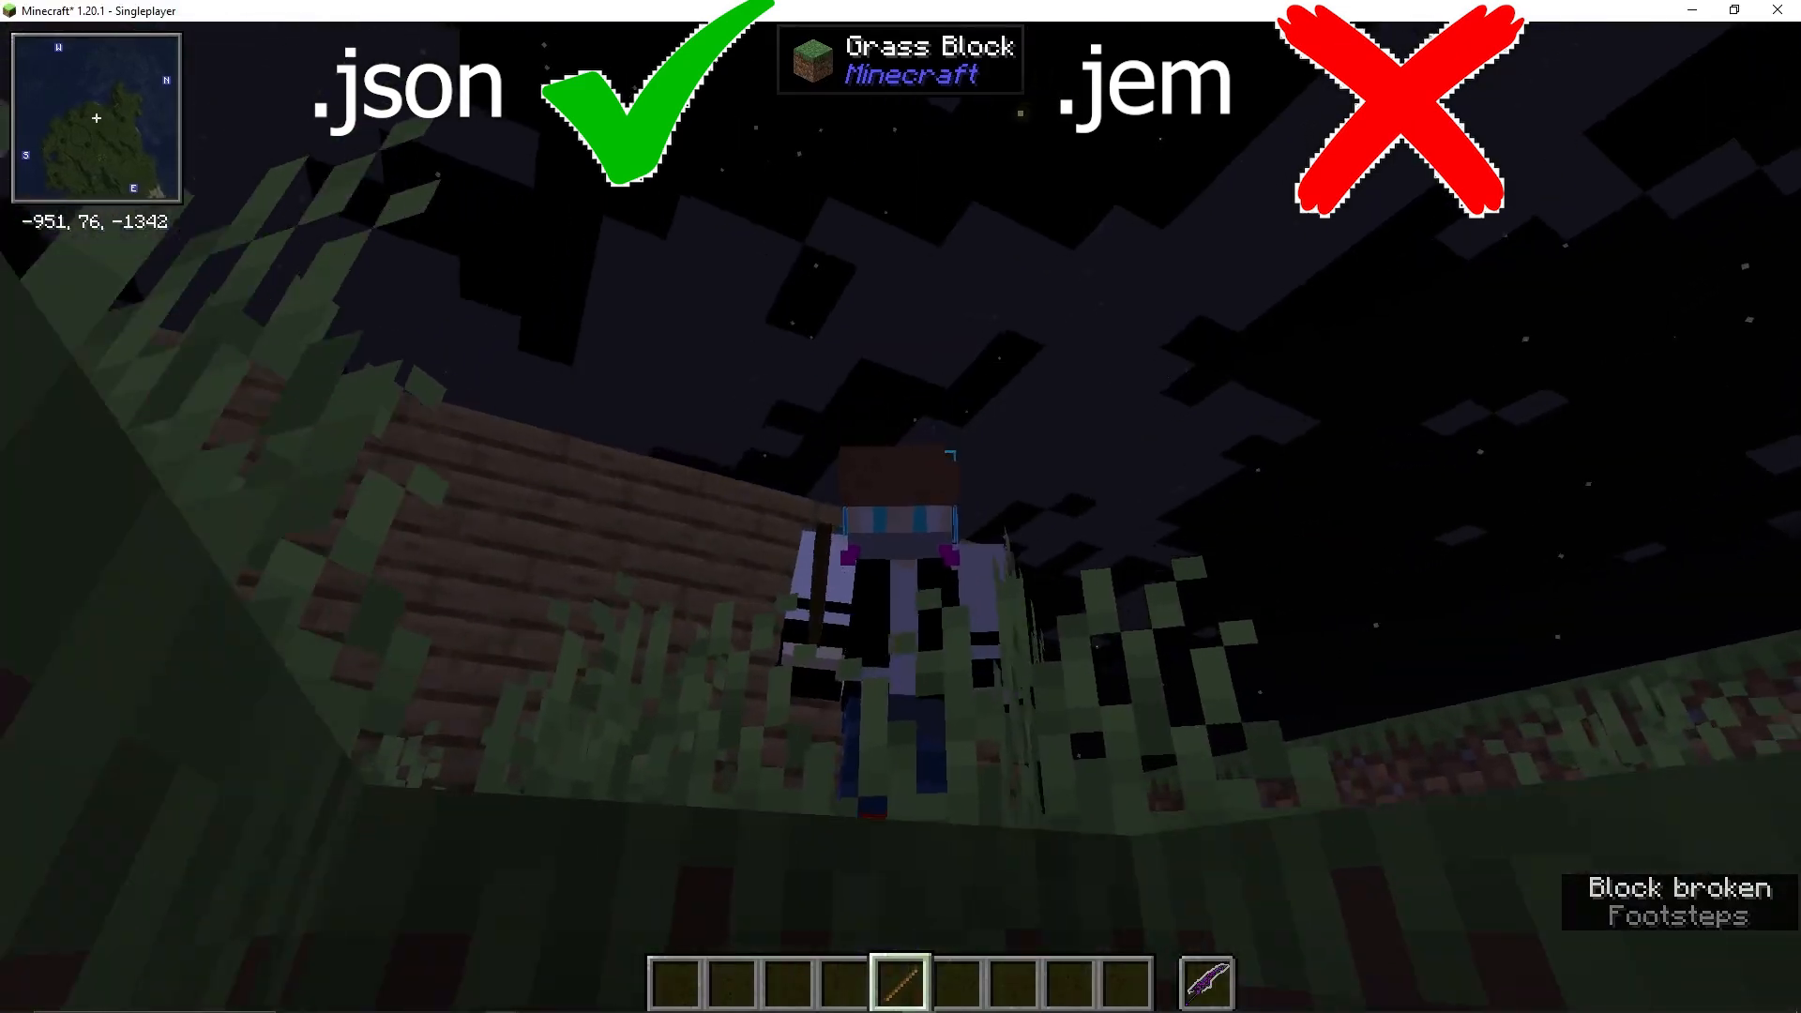
key("w")
key("w")
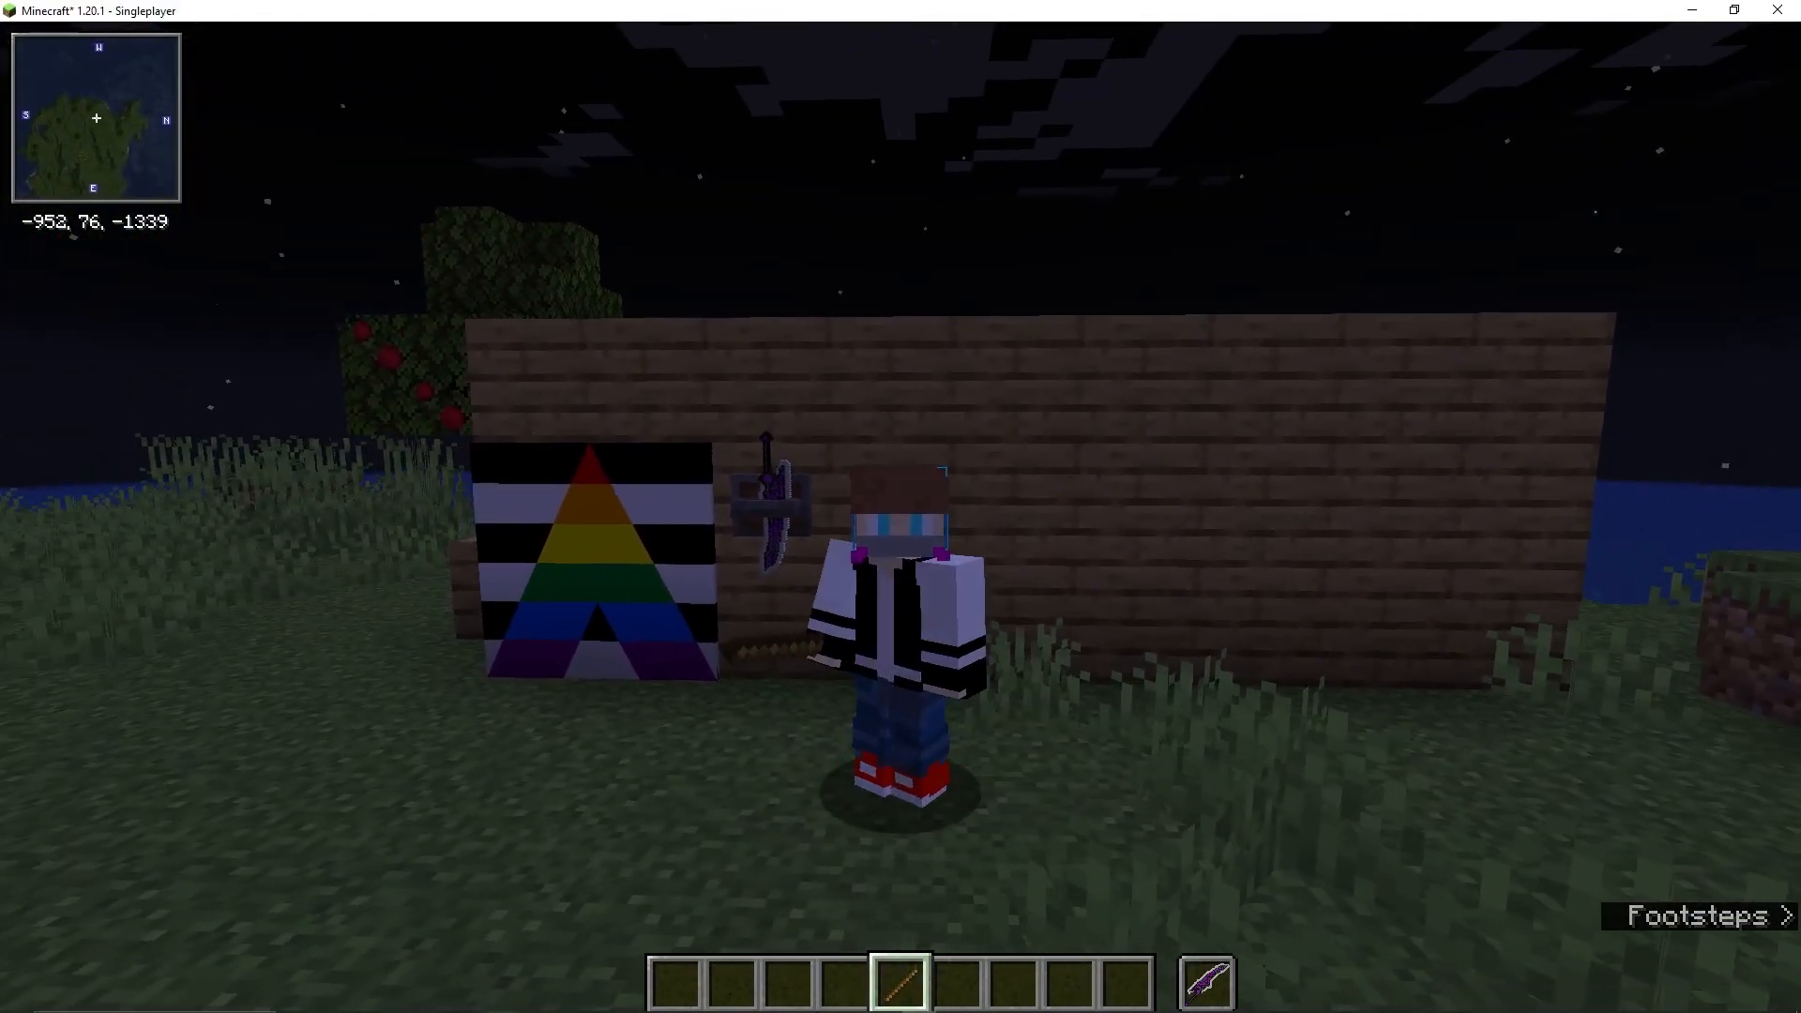
key("alt+Tab")
left_click(891, 324)
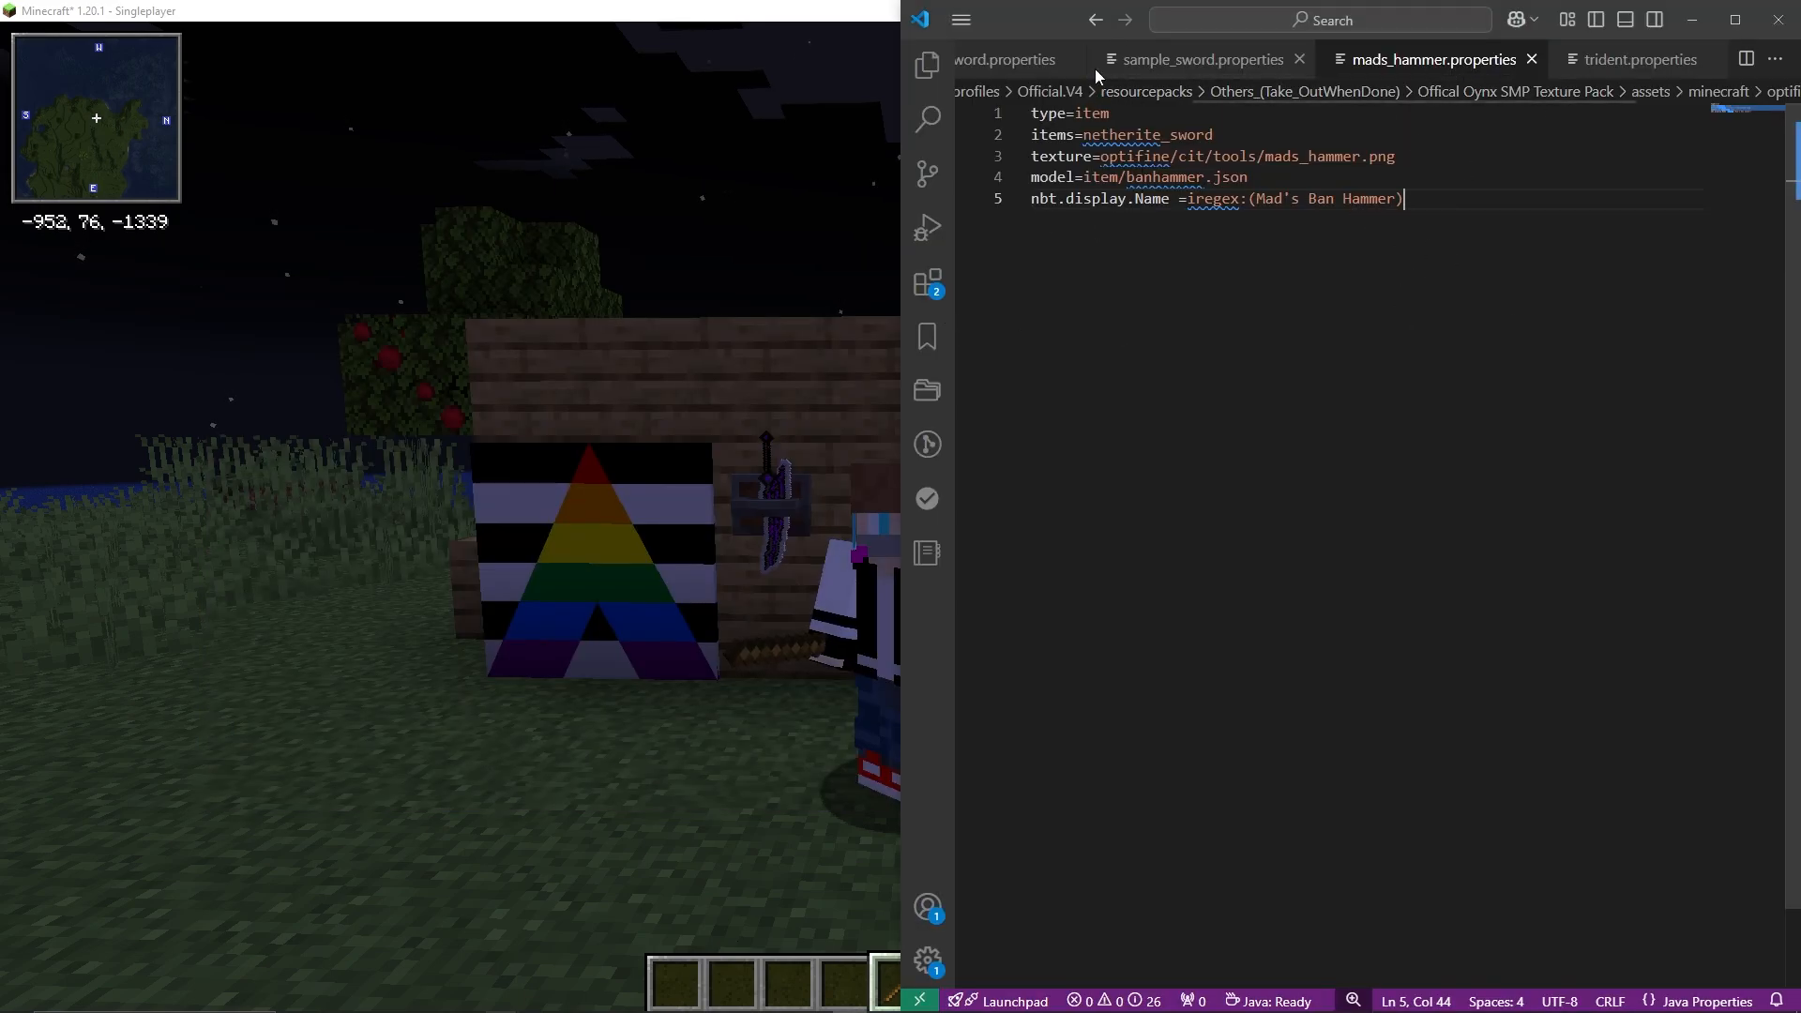
scroll(1079, 74, "up", 3)
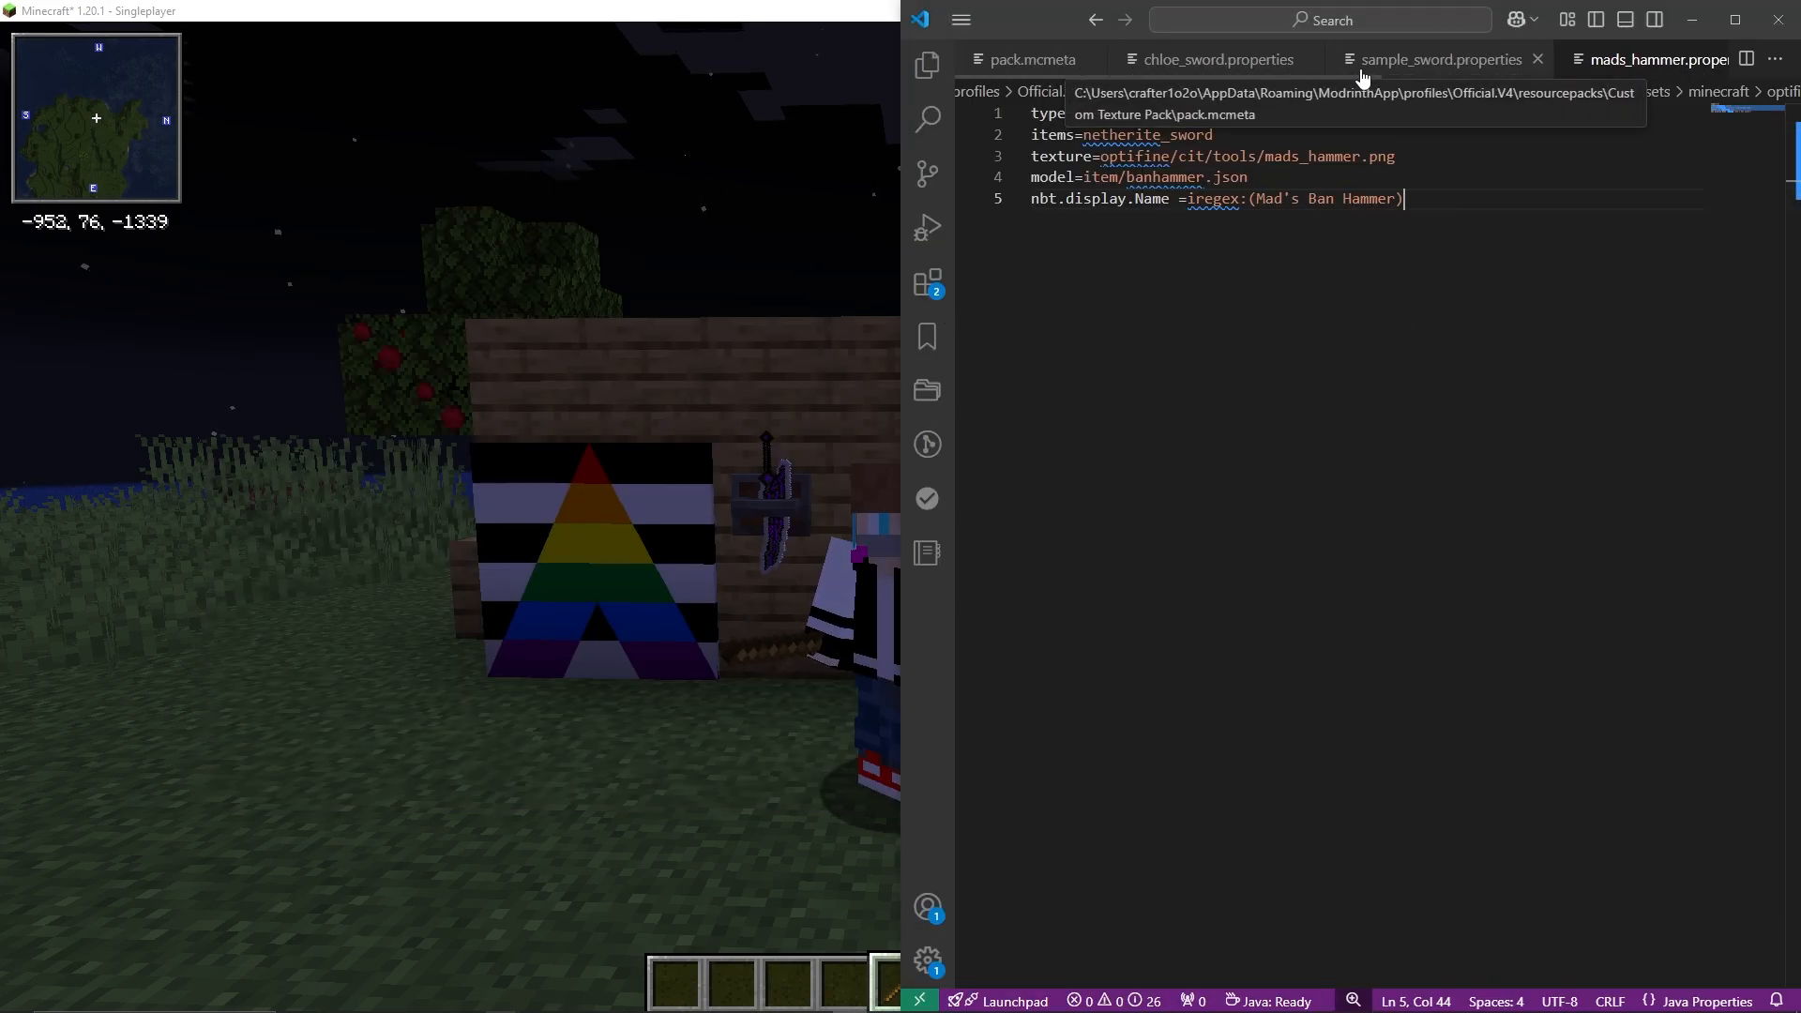
key("alt+Tab")
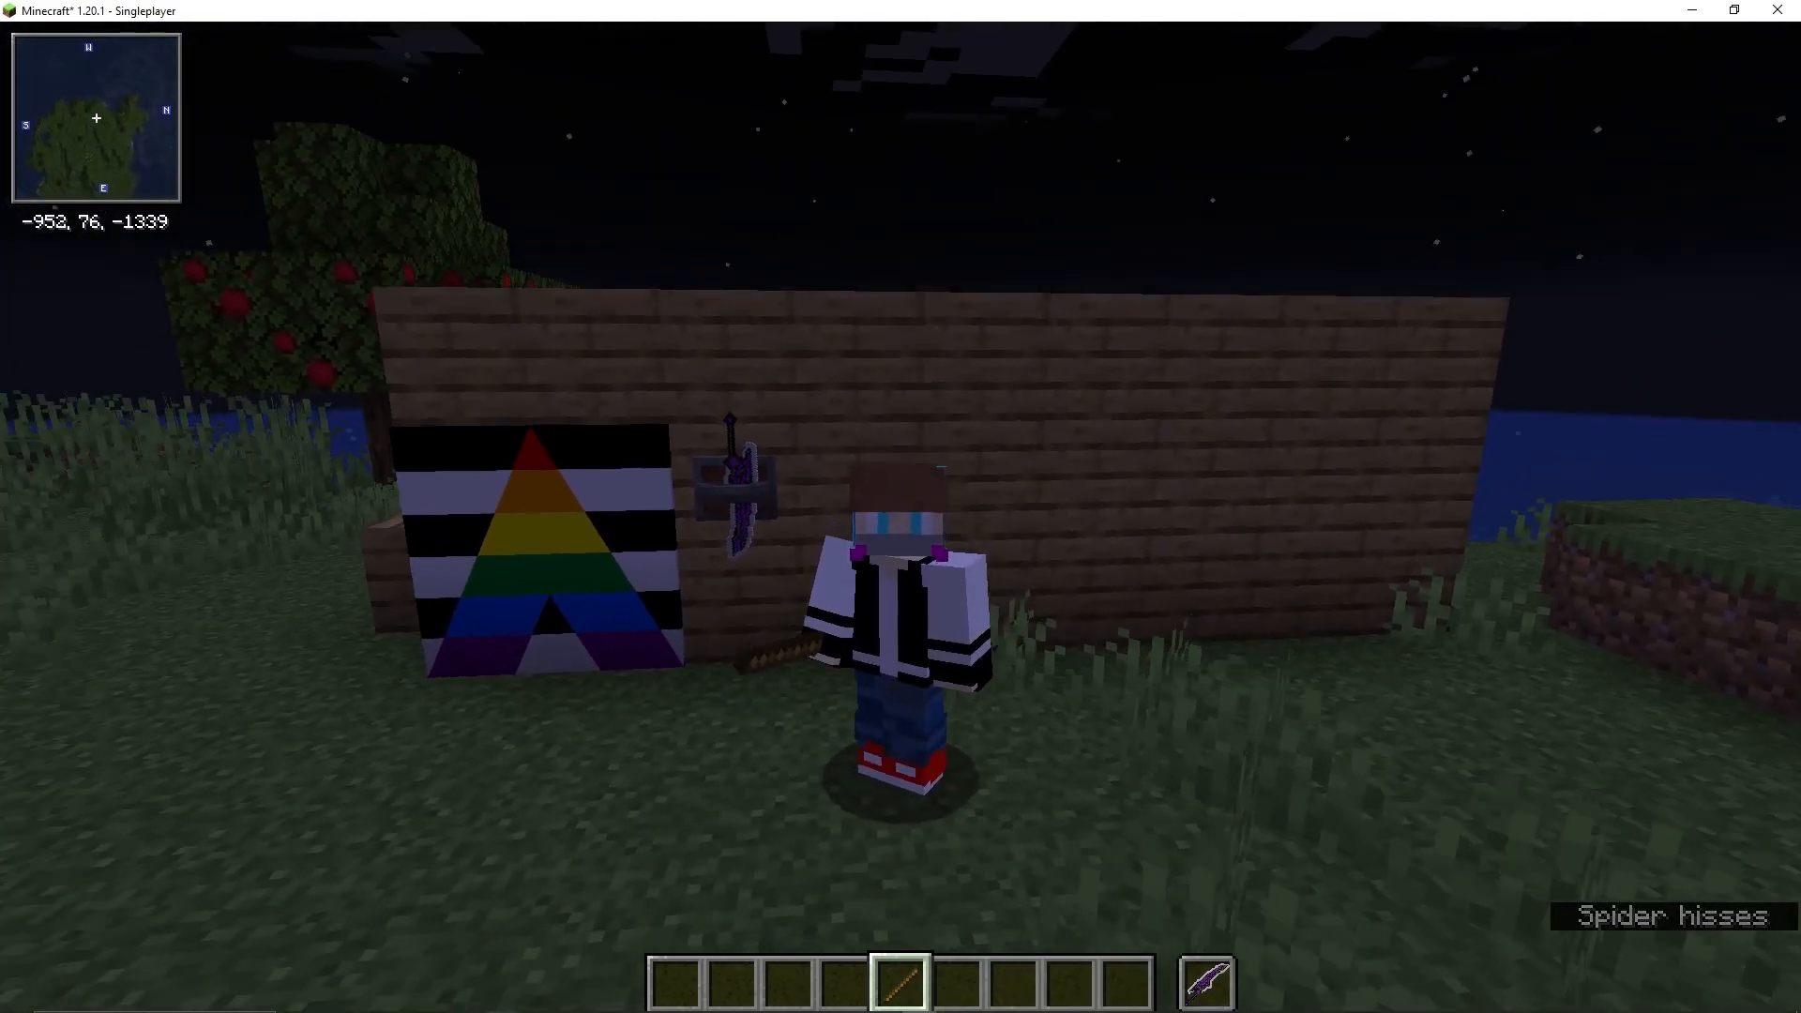
Bring the custom pack's and the reference pack's models/item folder windows in front of the game.
key("alt+Tab")
key("alt+Tab")
key("alt+Tab")
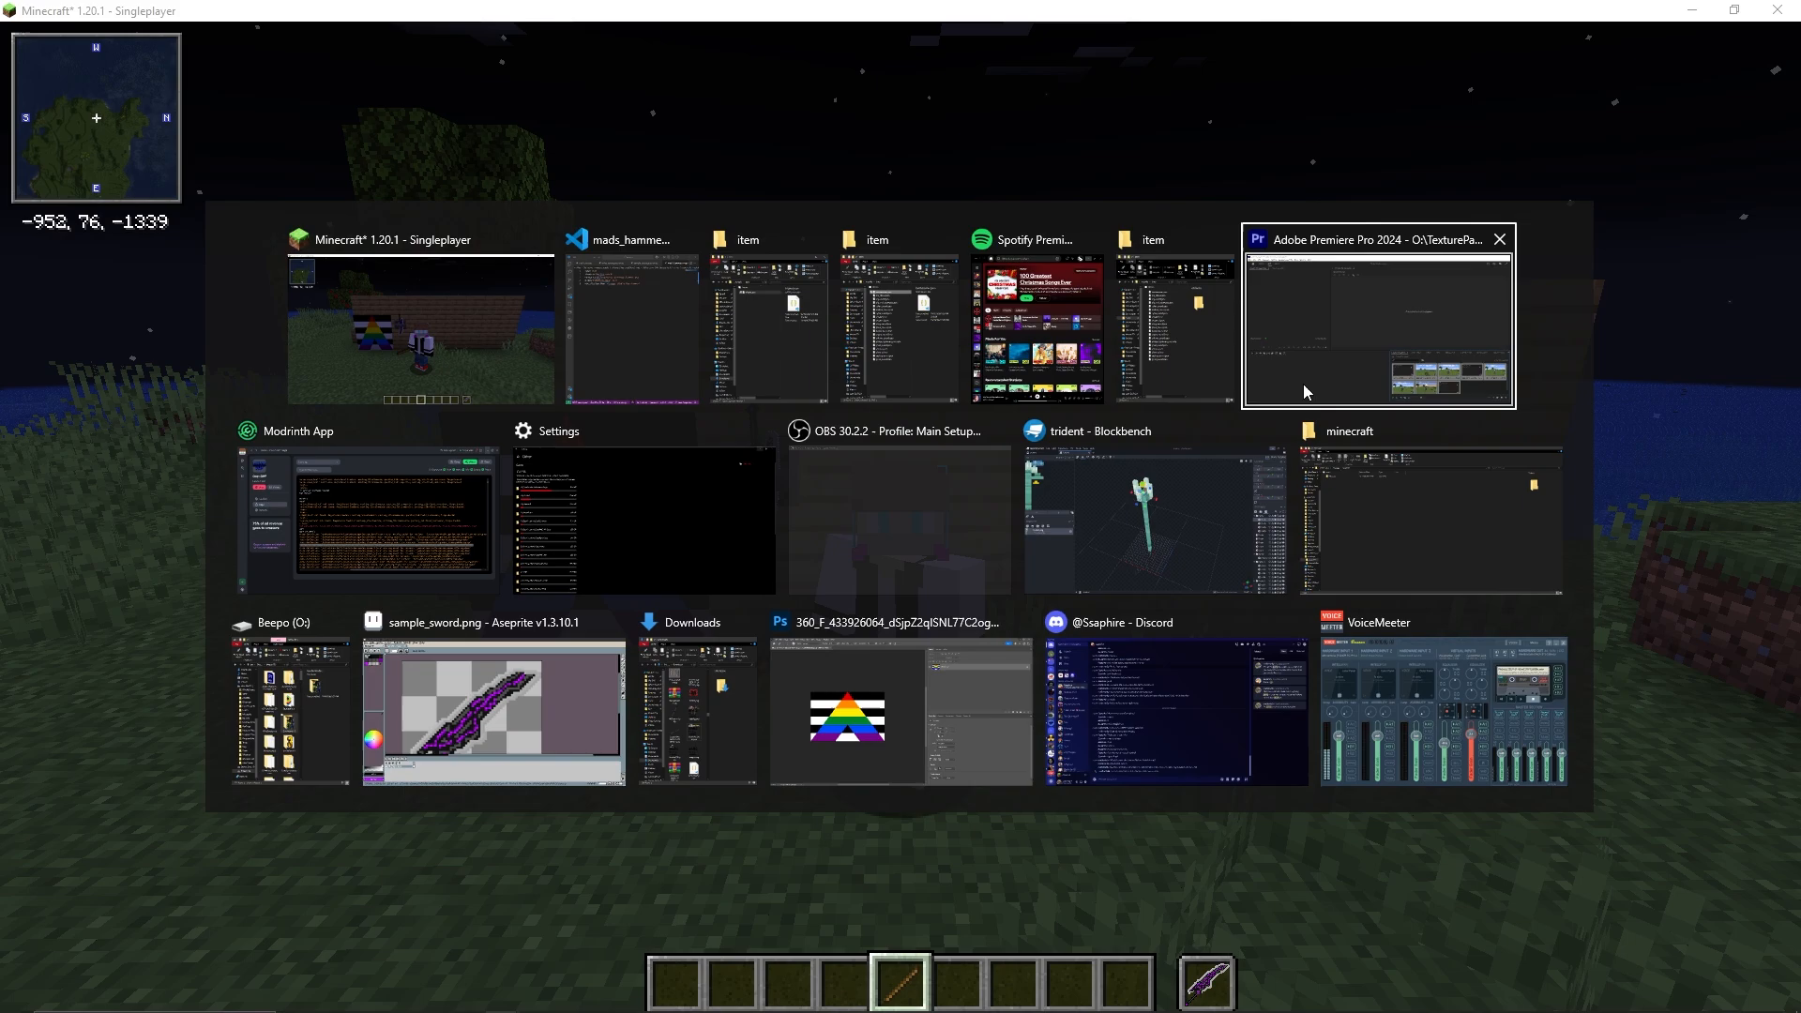
left_click(821, 343)
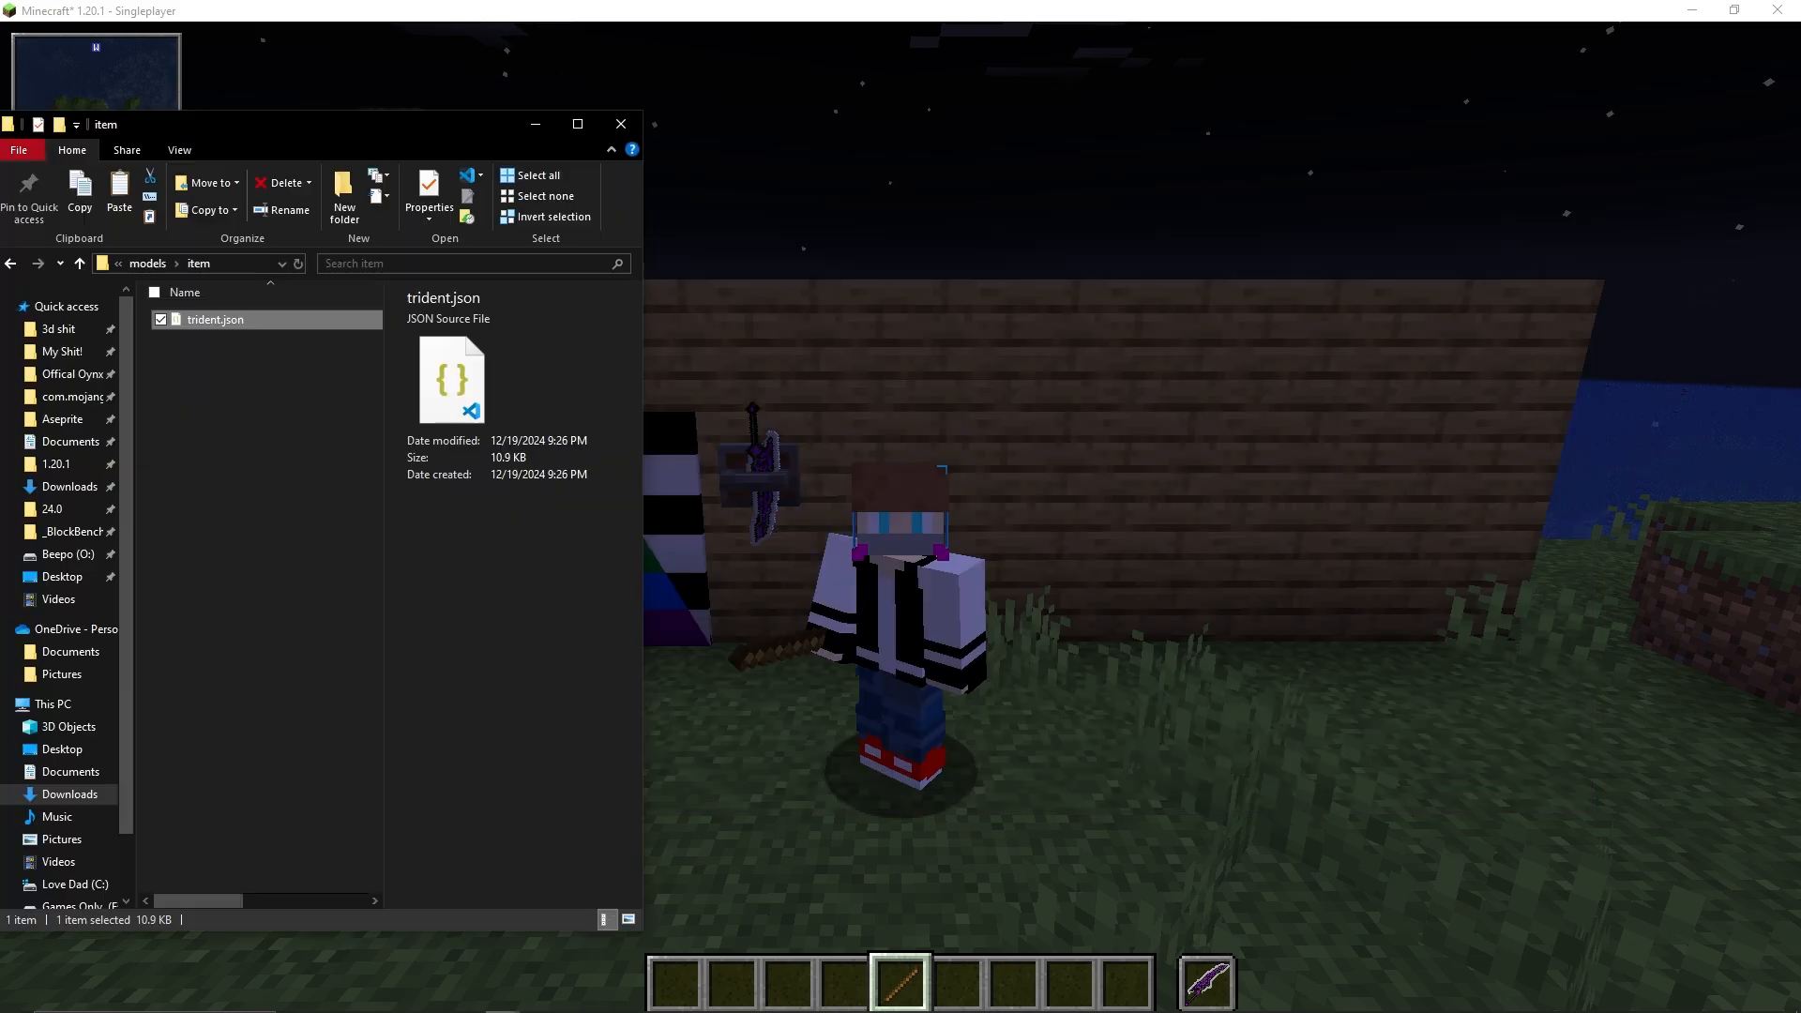
key("alt")
key("alt+Tab")
key("alt+Tab")
key("alt+Tab")
key("alt+Tab")
key("alt+Tab")
key("alt+Tab")
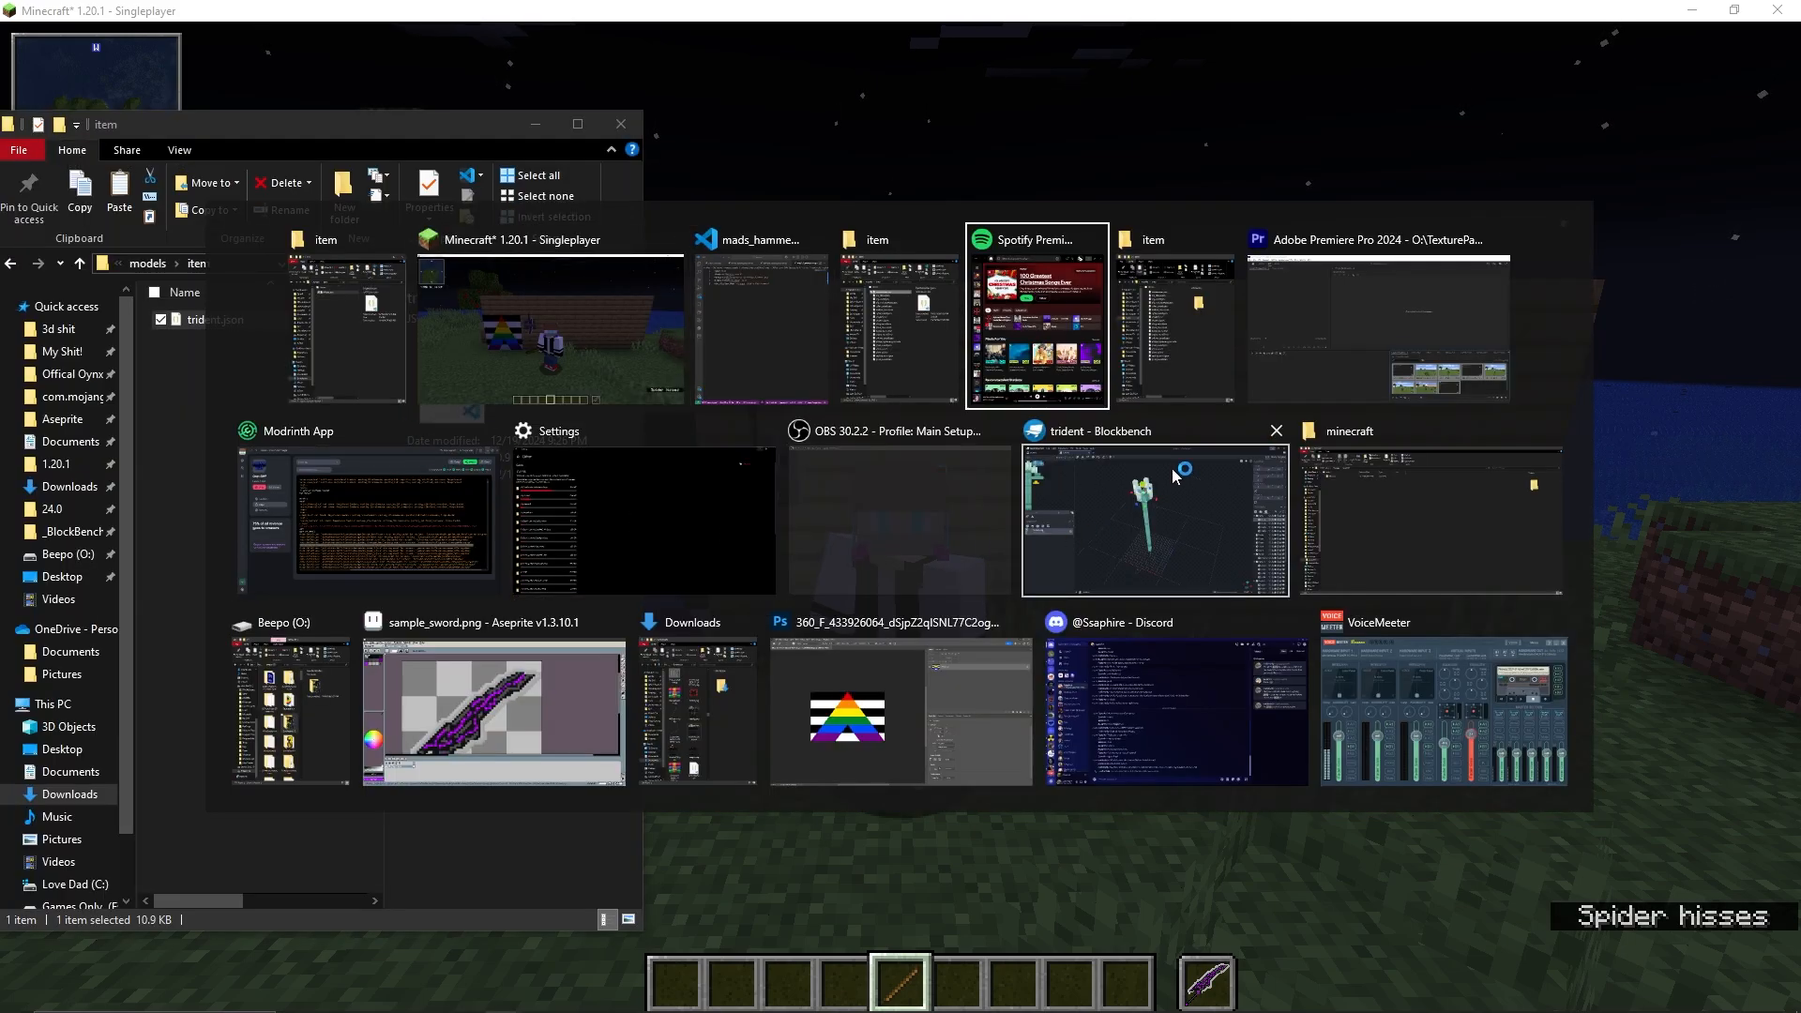
left_click(893, 313)
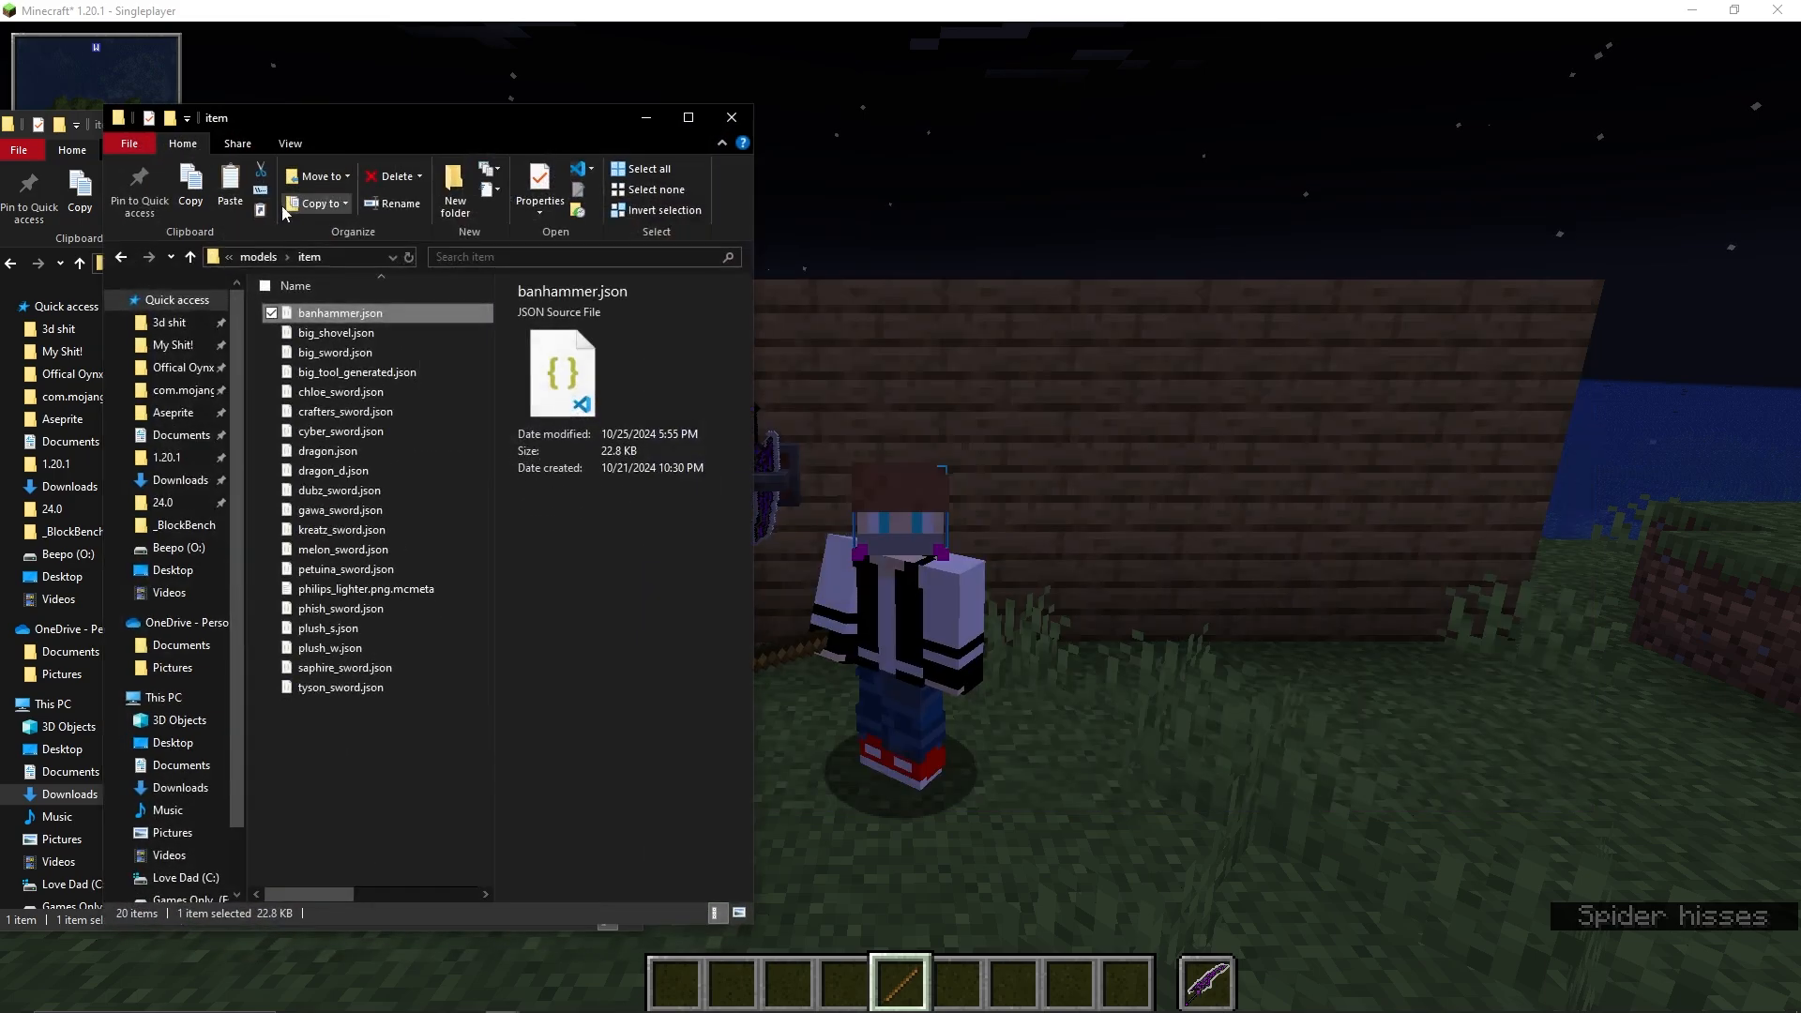
Go from the reference pack to Custom Texture Pack's assets/minecraft/optifine/cit/sword folder and open trident.properties in the code editor.
left_click(122, 258)
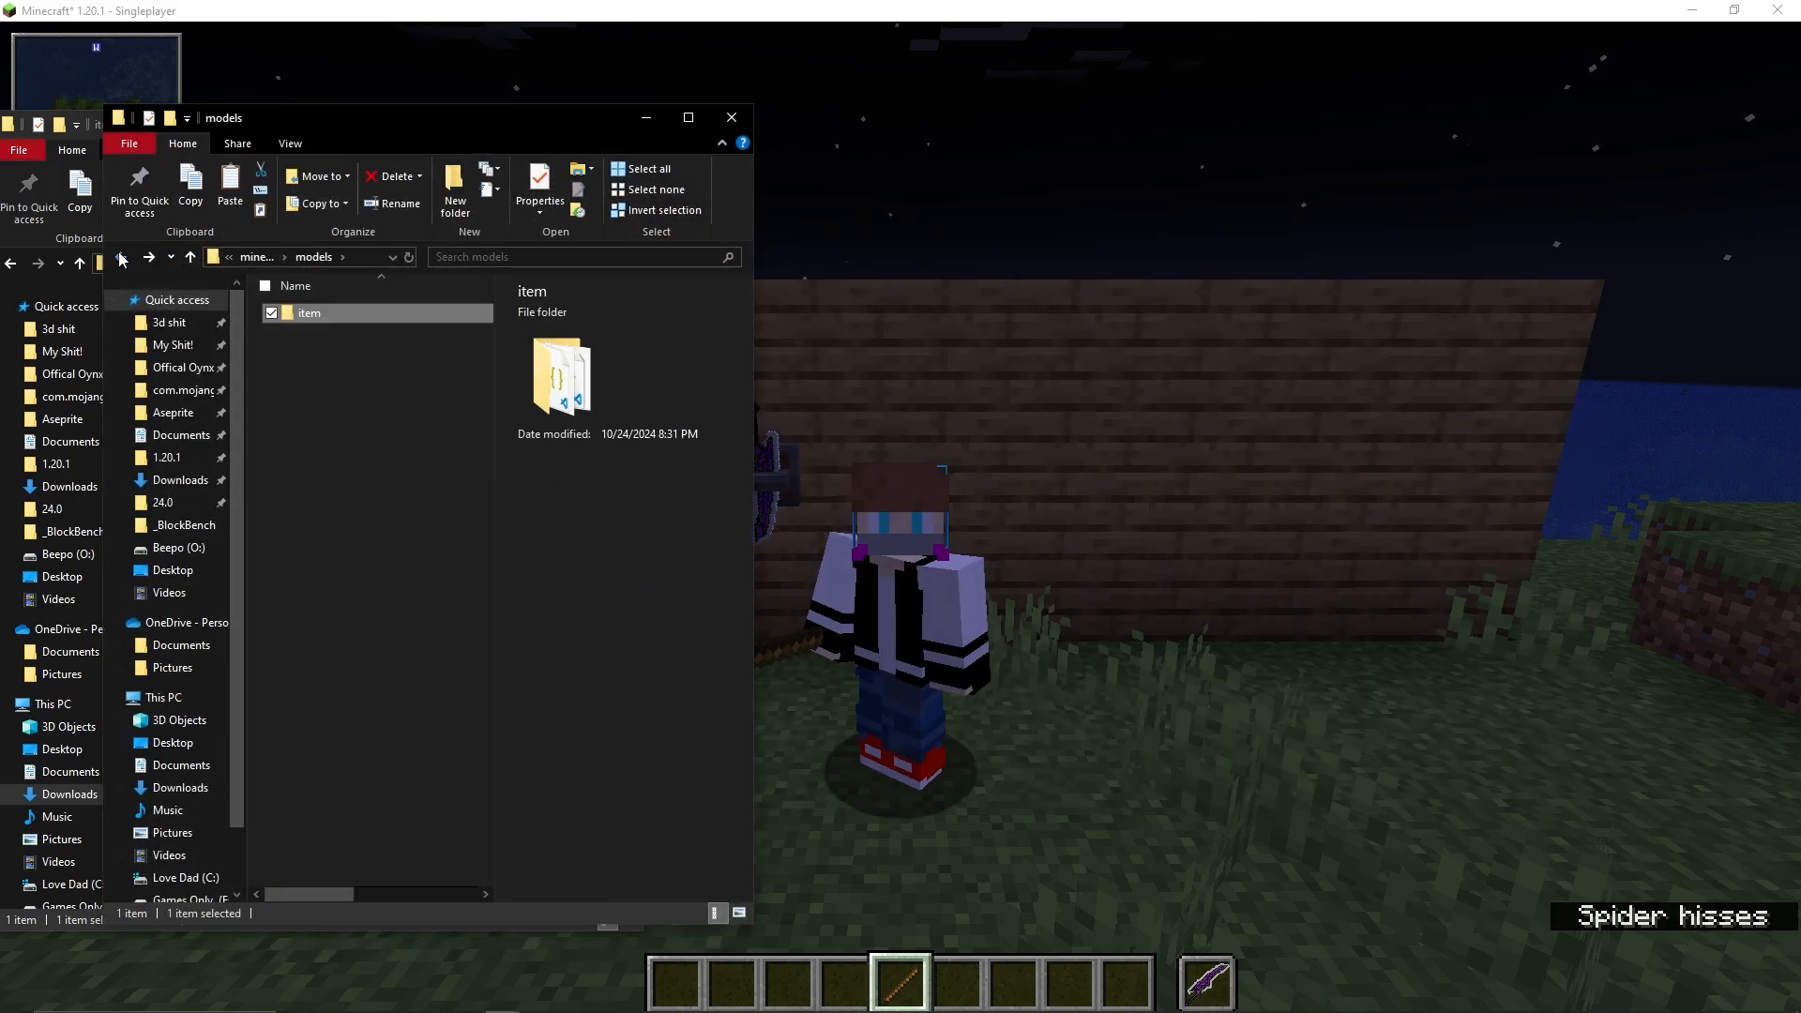
left_click(188, 373)
left_click(262, 257)
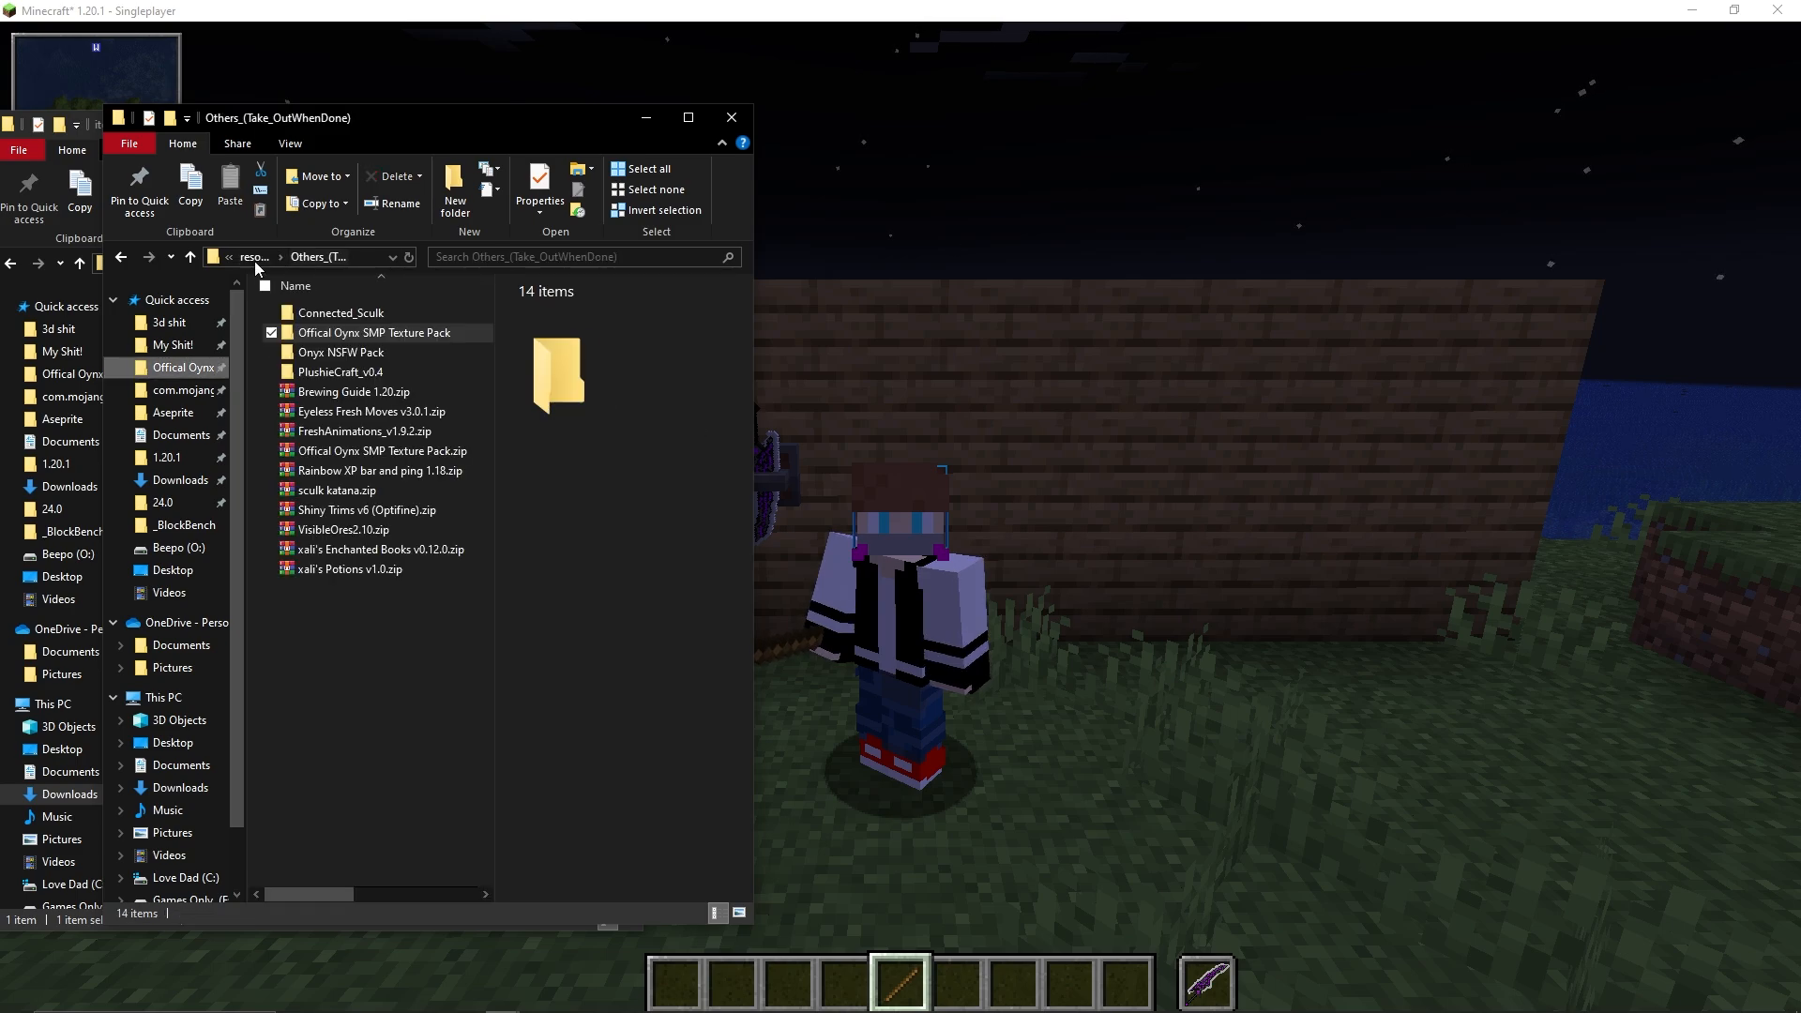
left_click(254, 257)
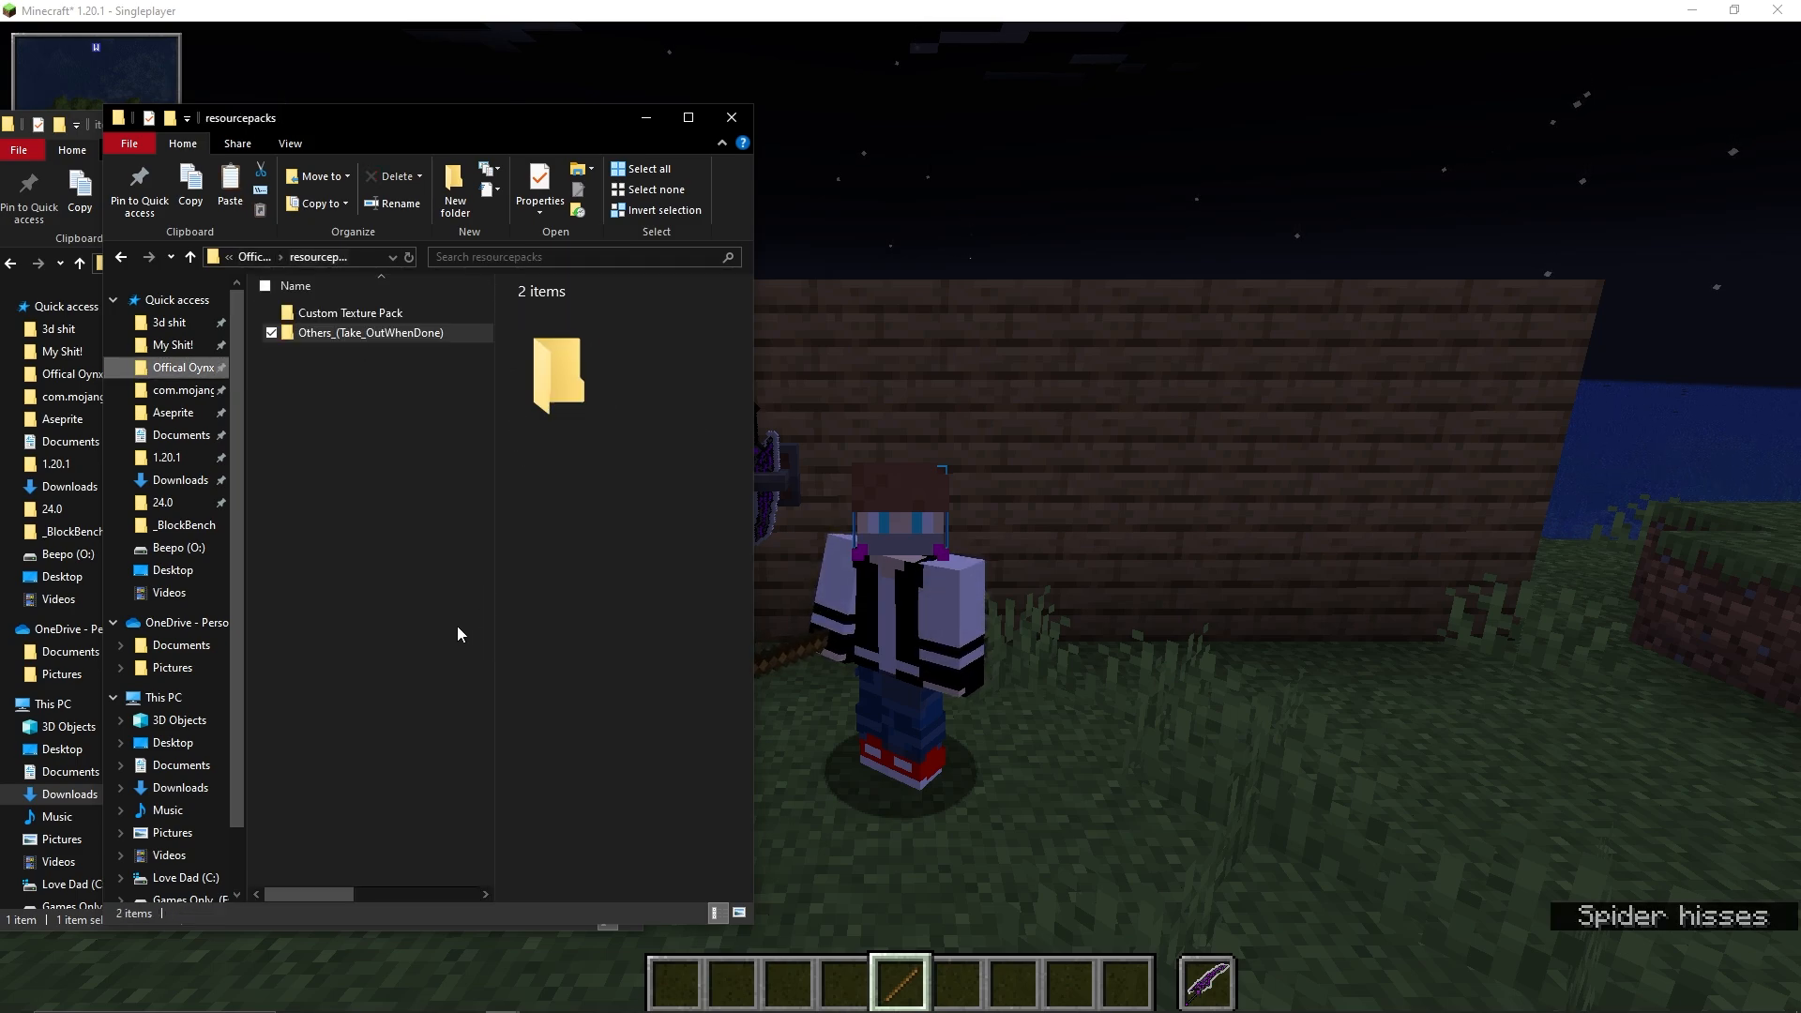
double_click(416, 312)
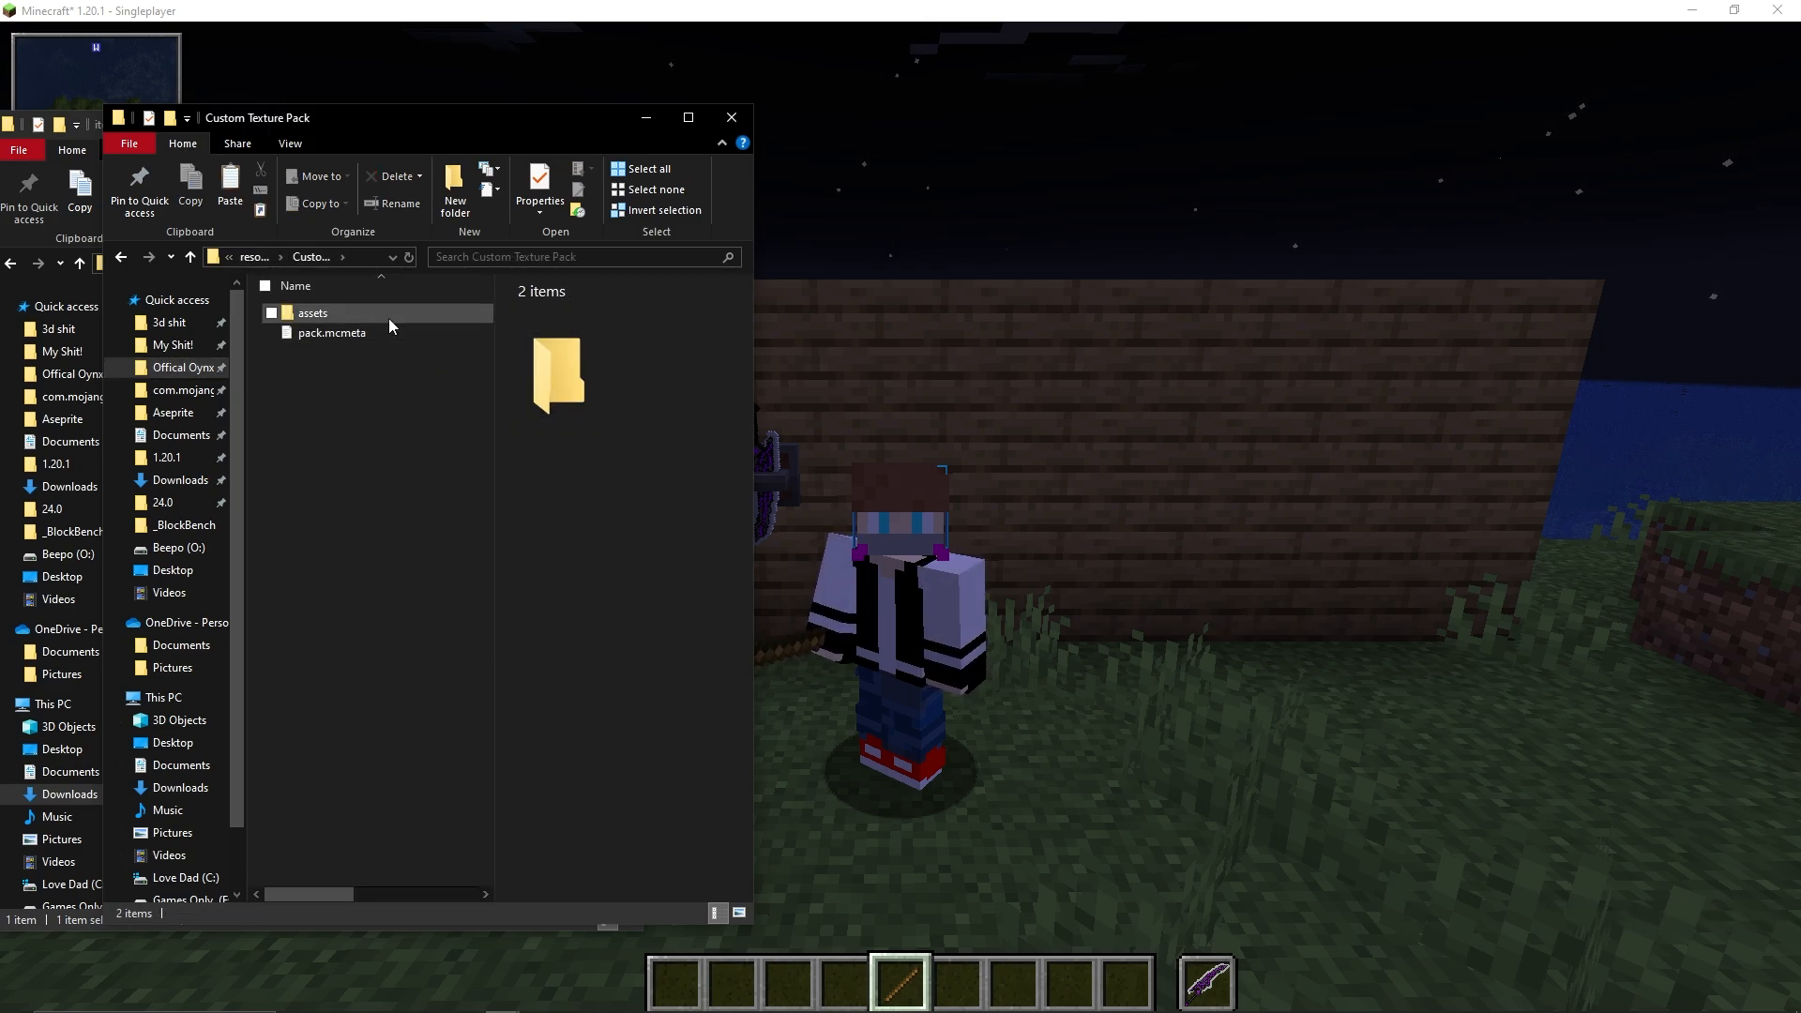
double_click(387, 318)
double_click(387, 318)
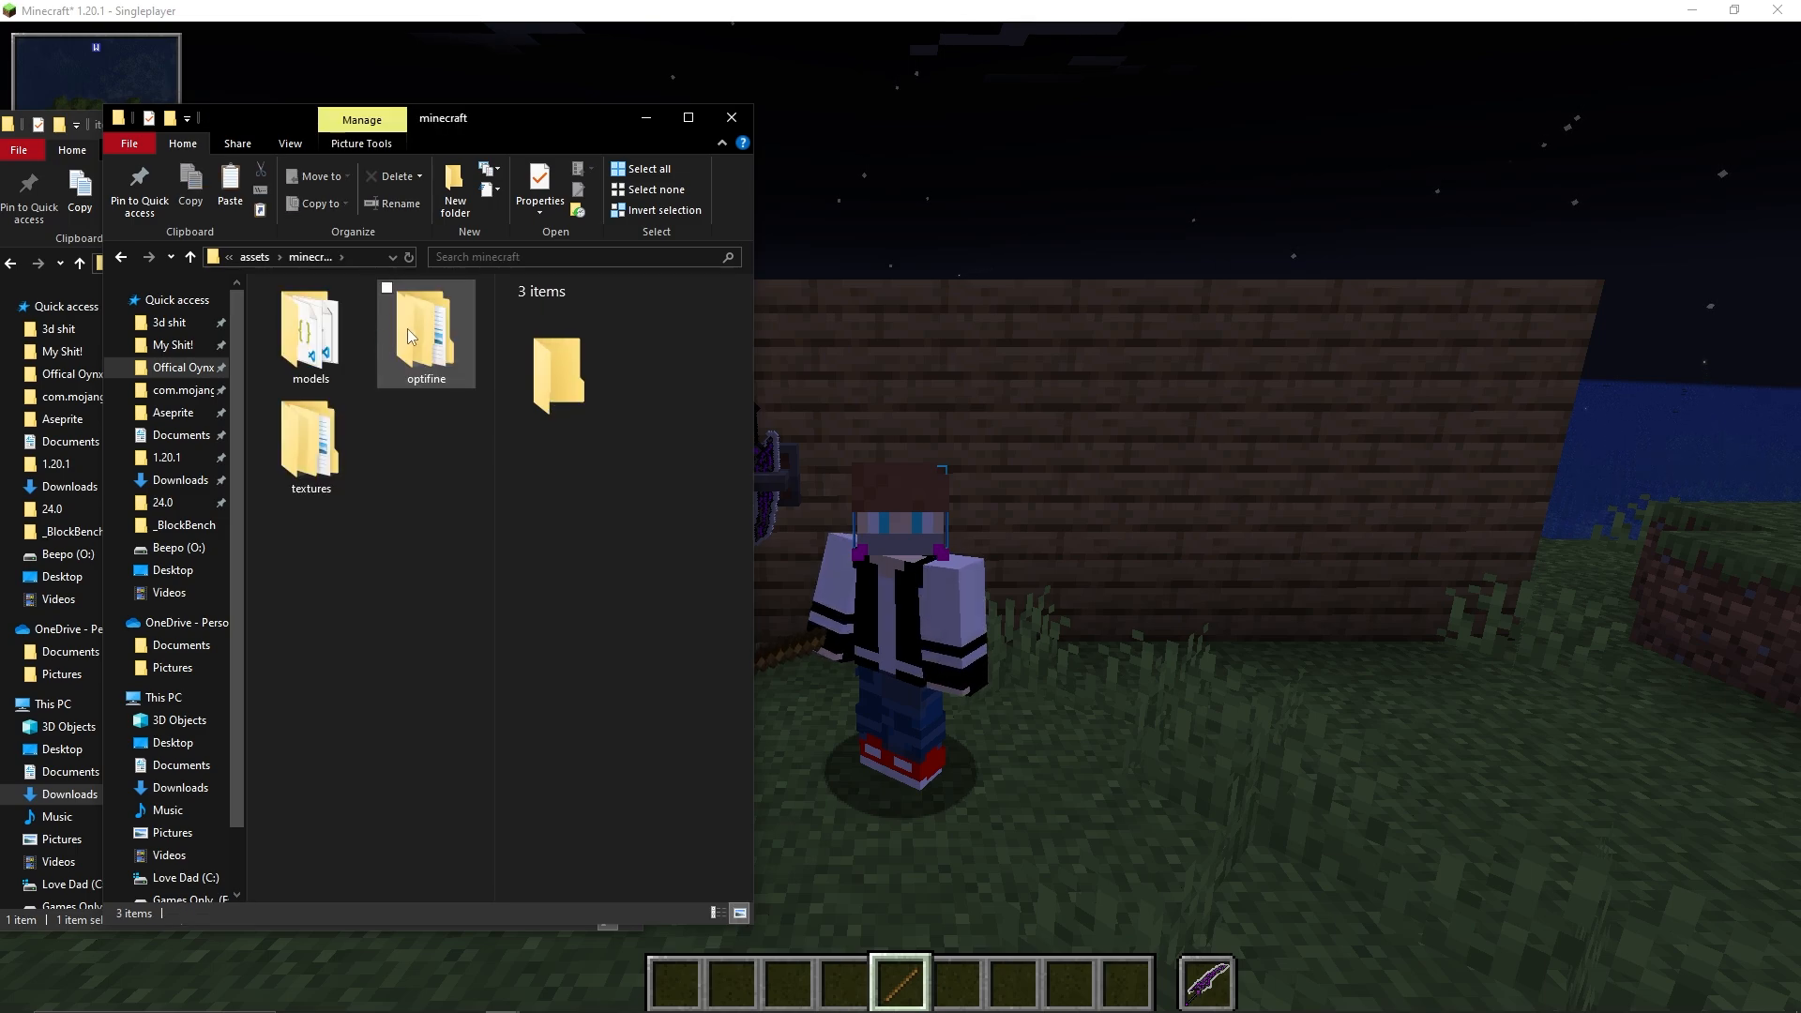
double_click(407, 328)
double_click(396, 321)
double_click(396, 321)
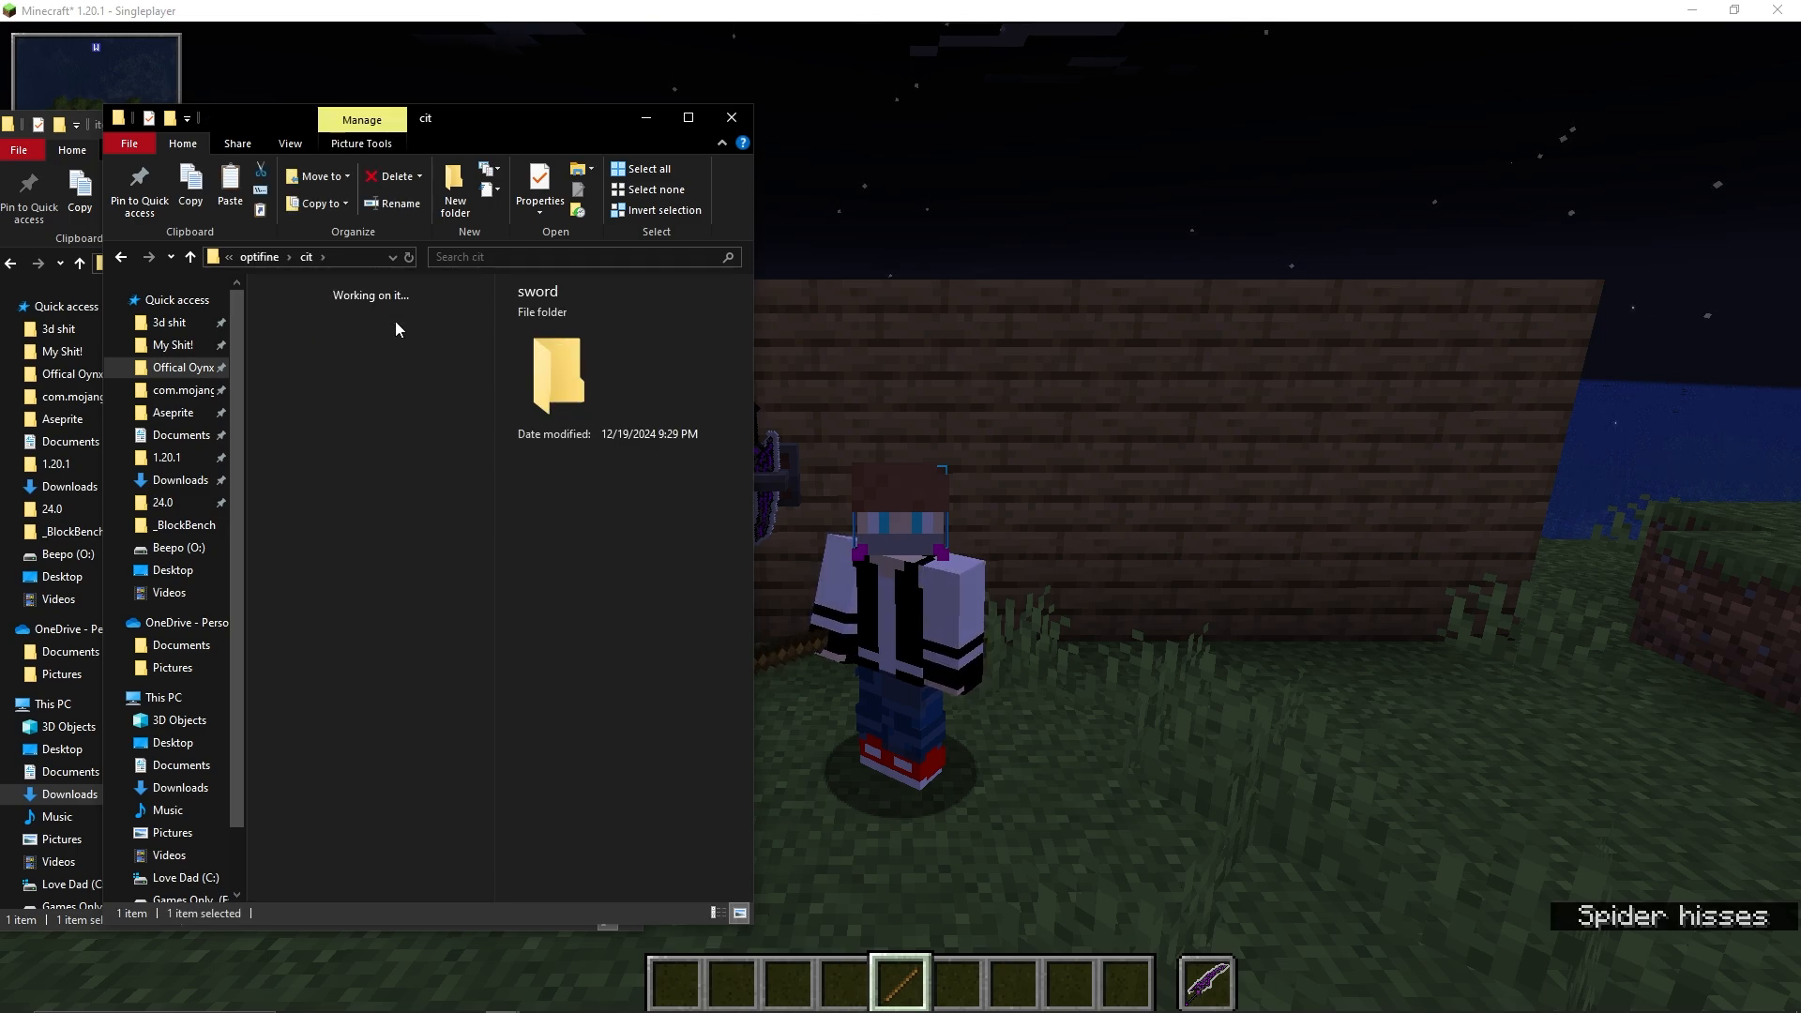
left_click(431, 469)
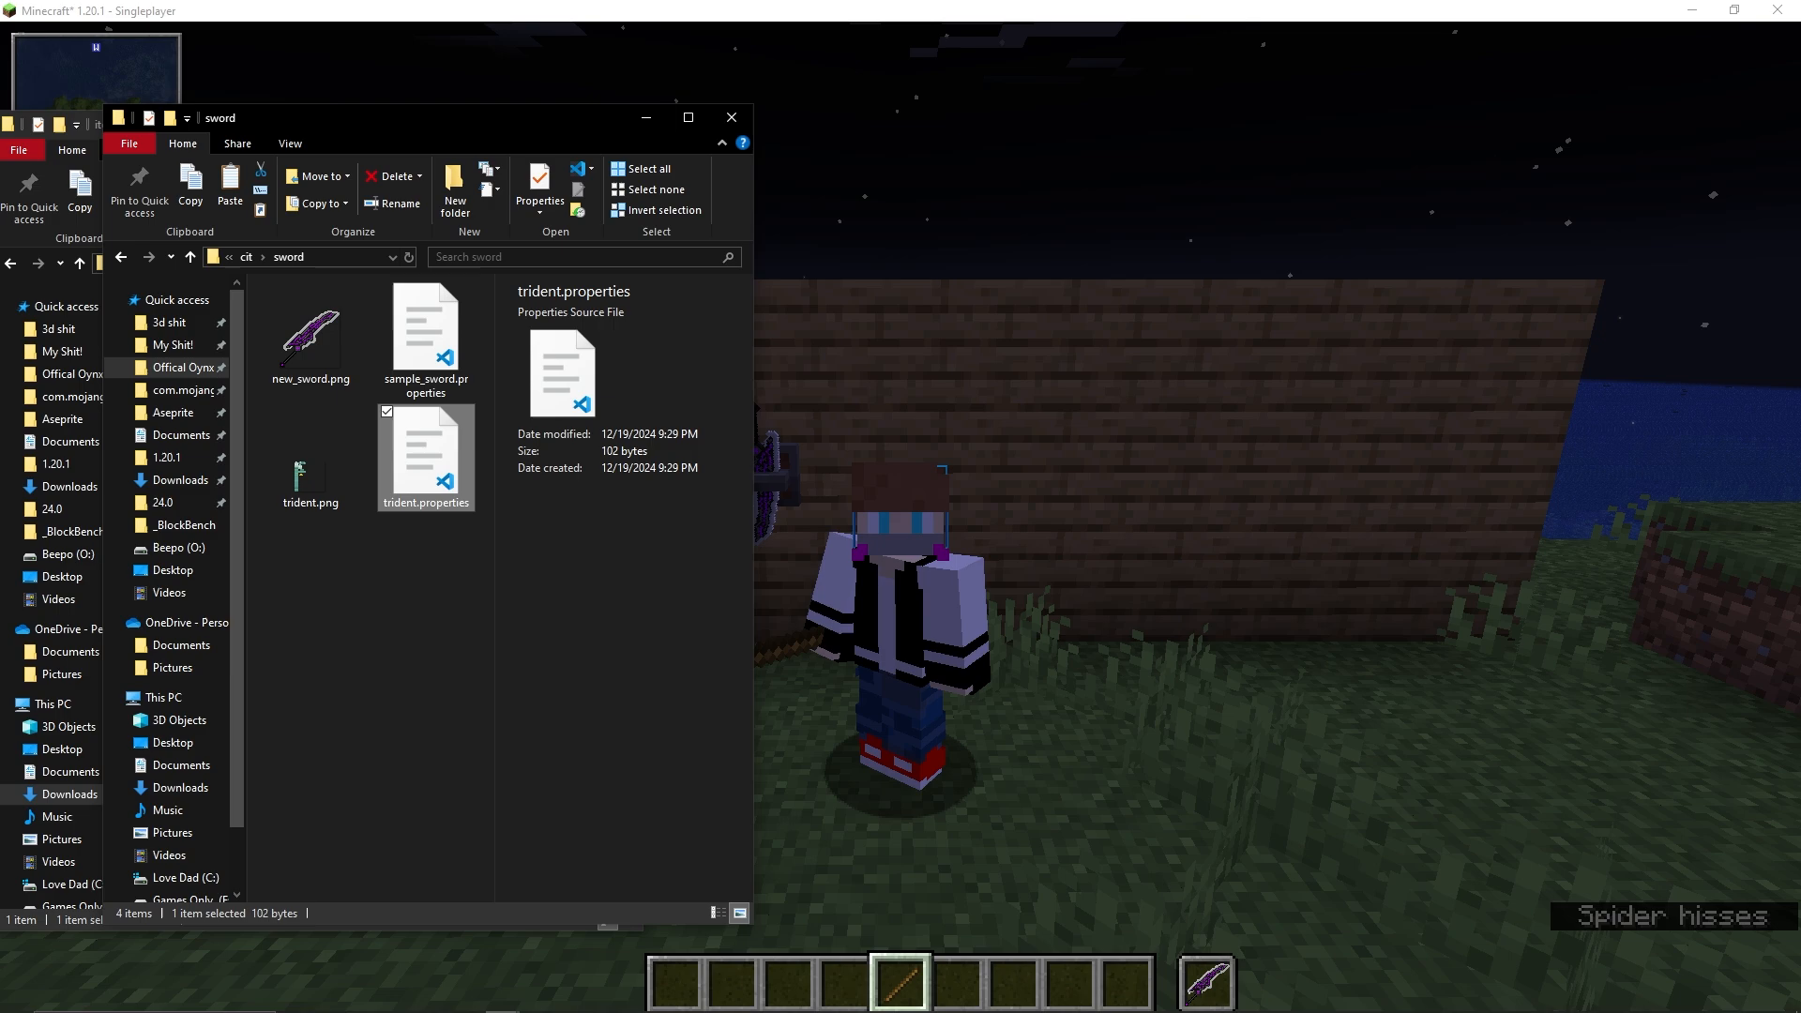
key("Return")
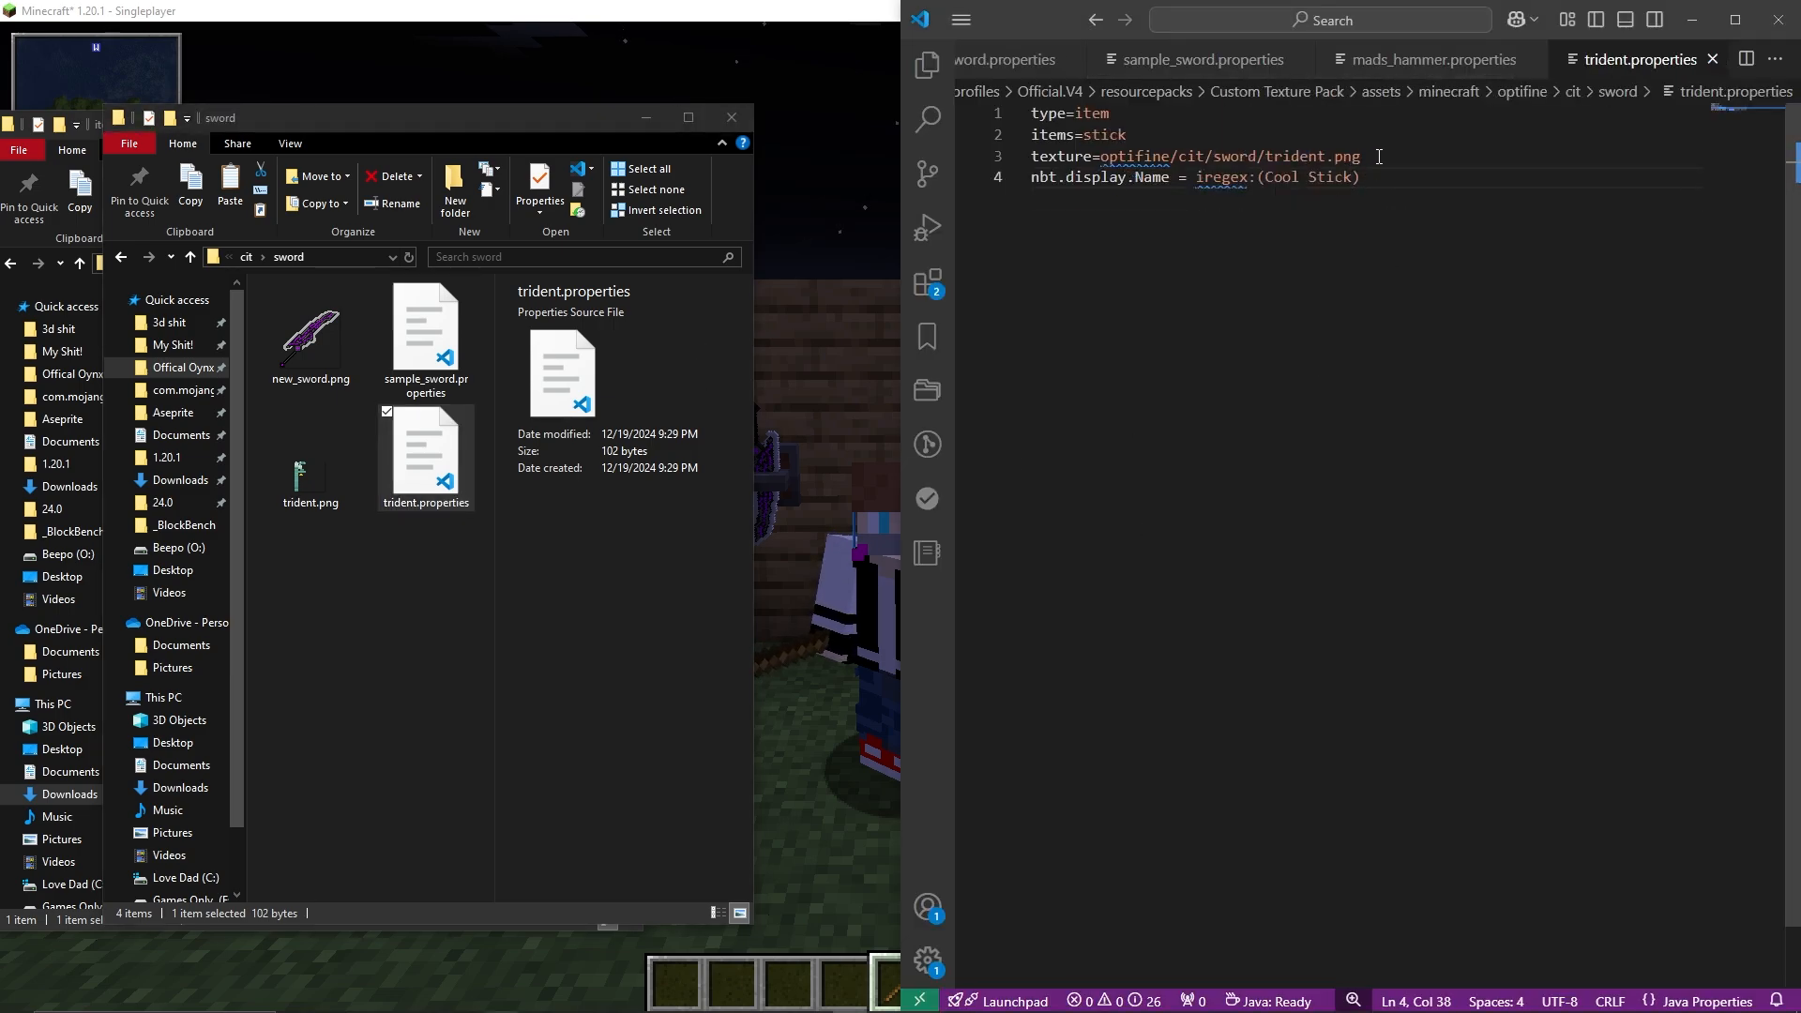
Add the line model=item/trident.json below the texture line in trident.properties, using mads_hammer.properties alongside as reference, and save the file.
key("Return")
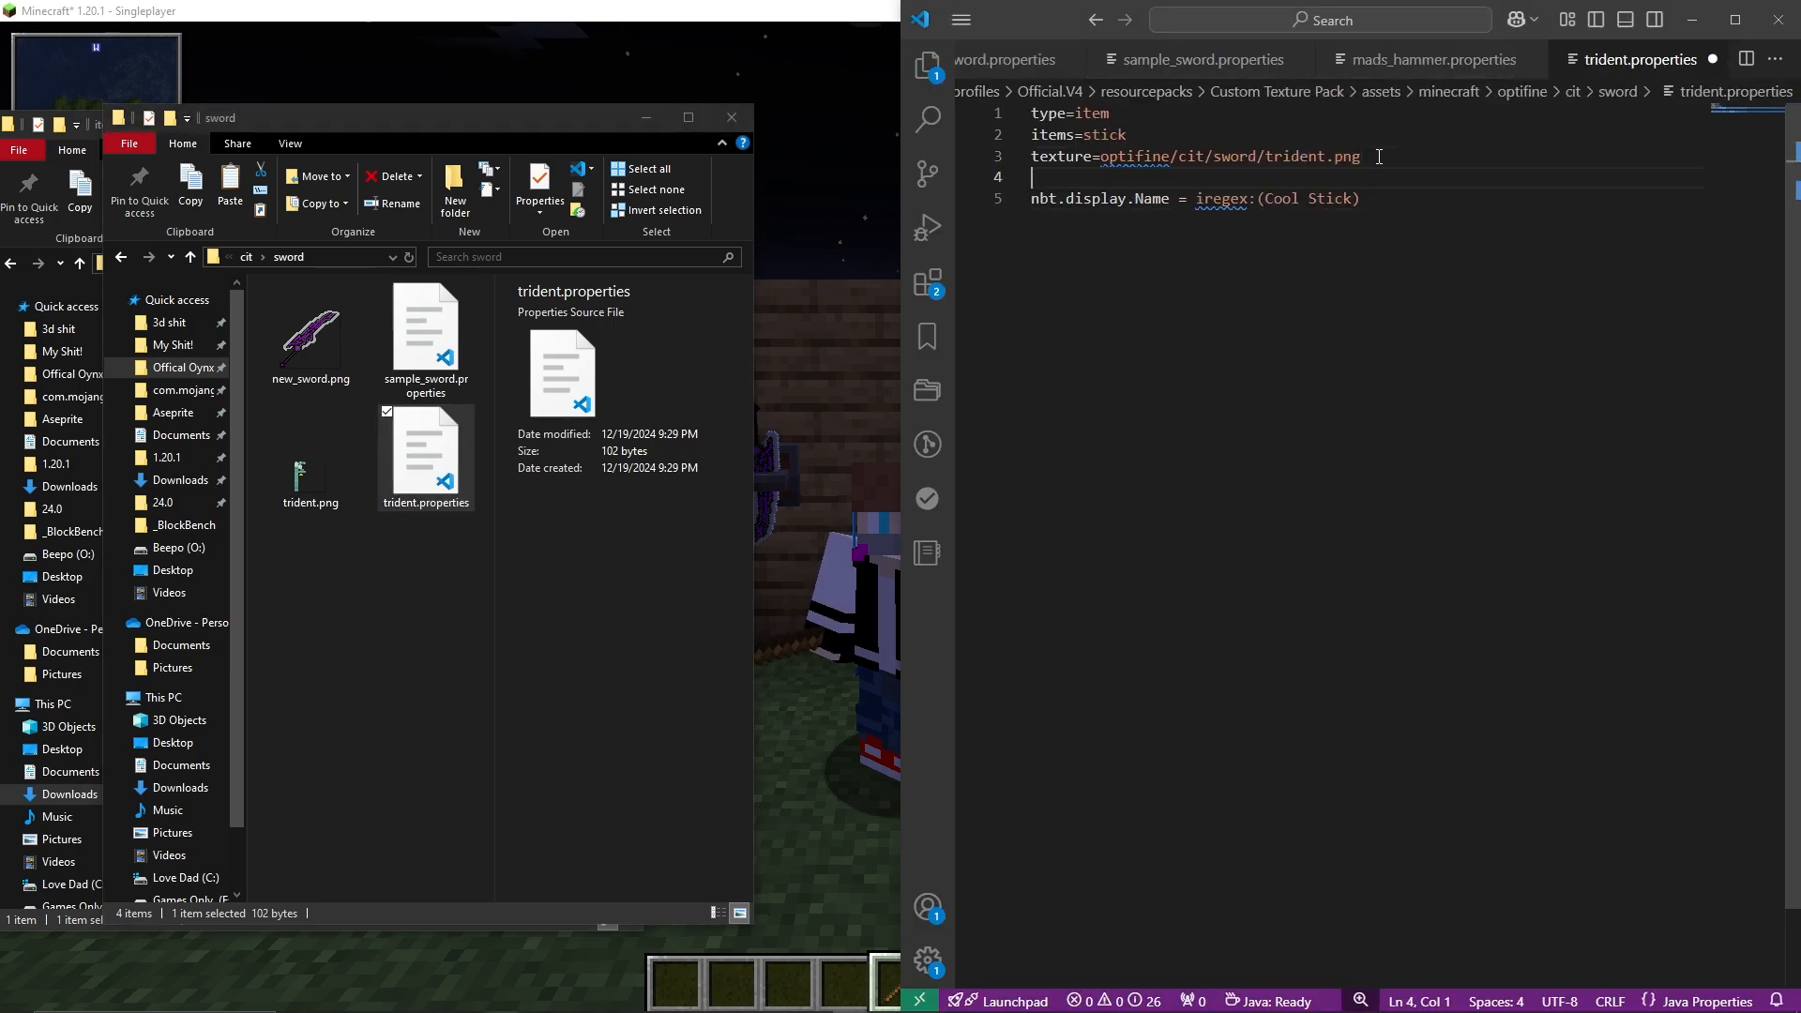
type("mod")
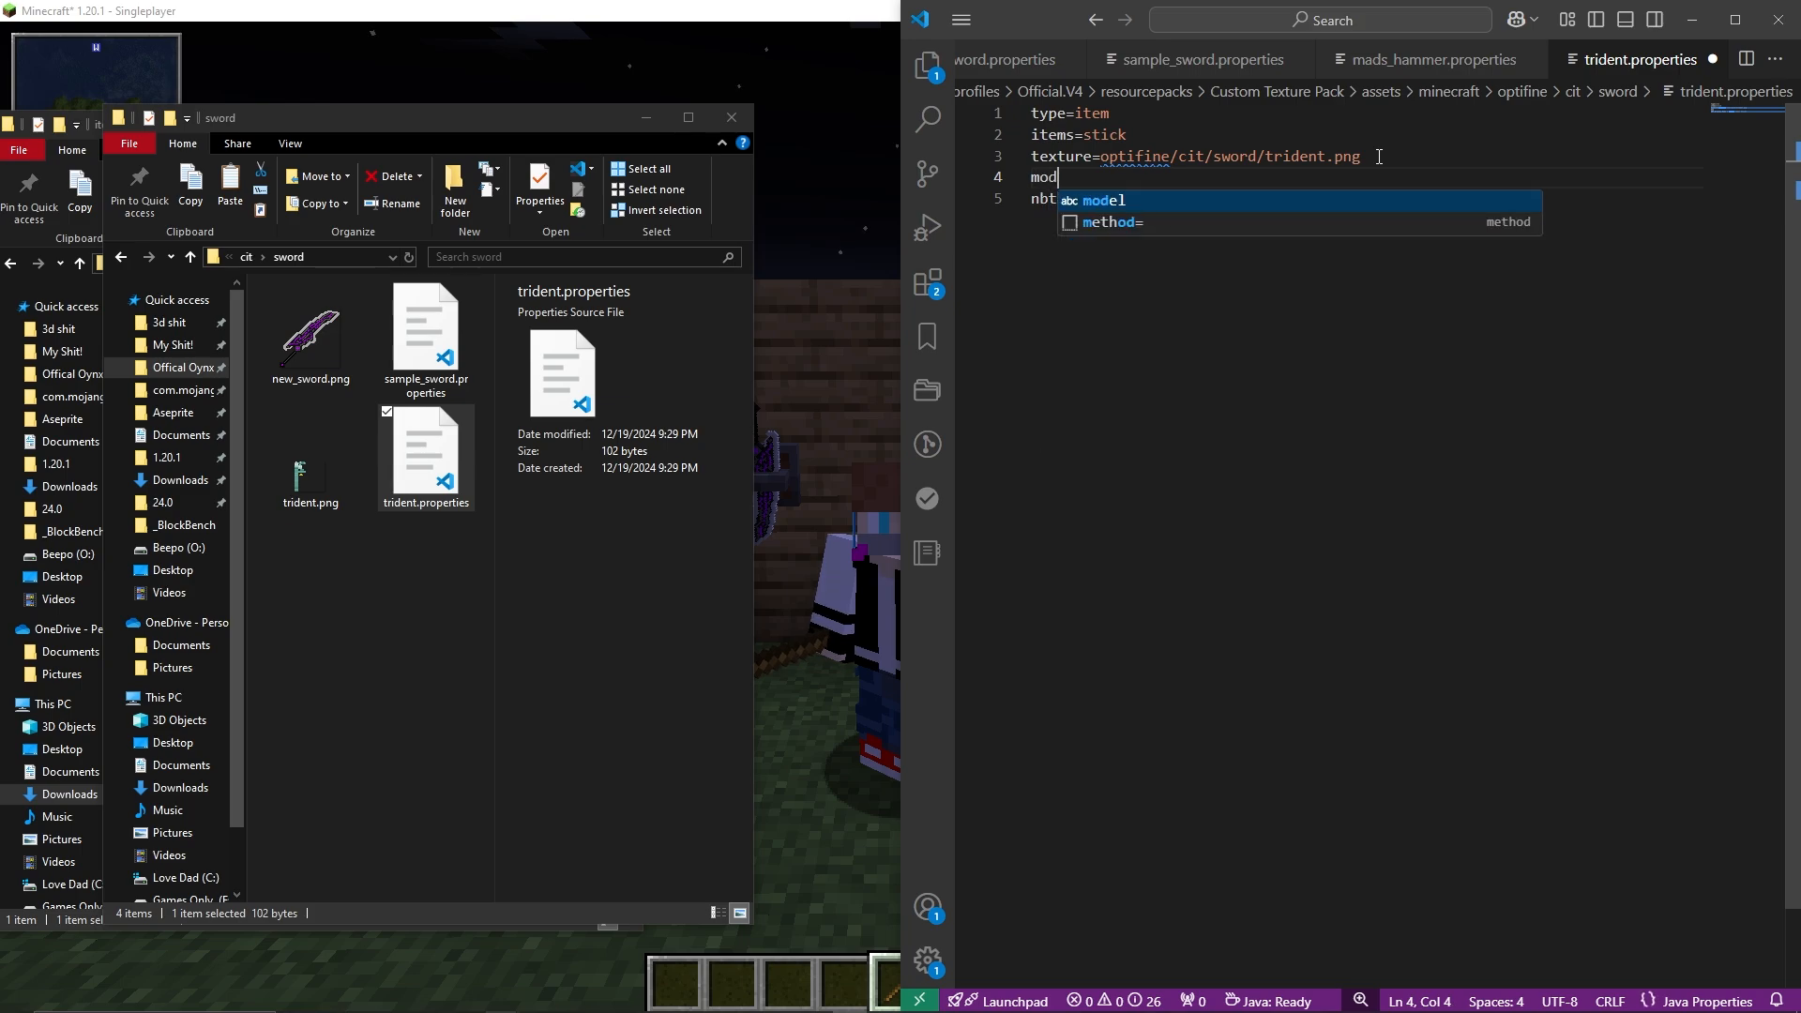
type("el=")
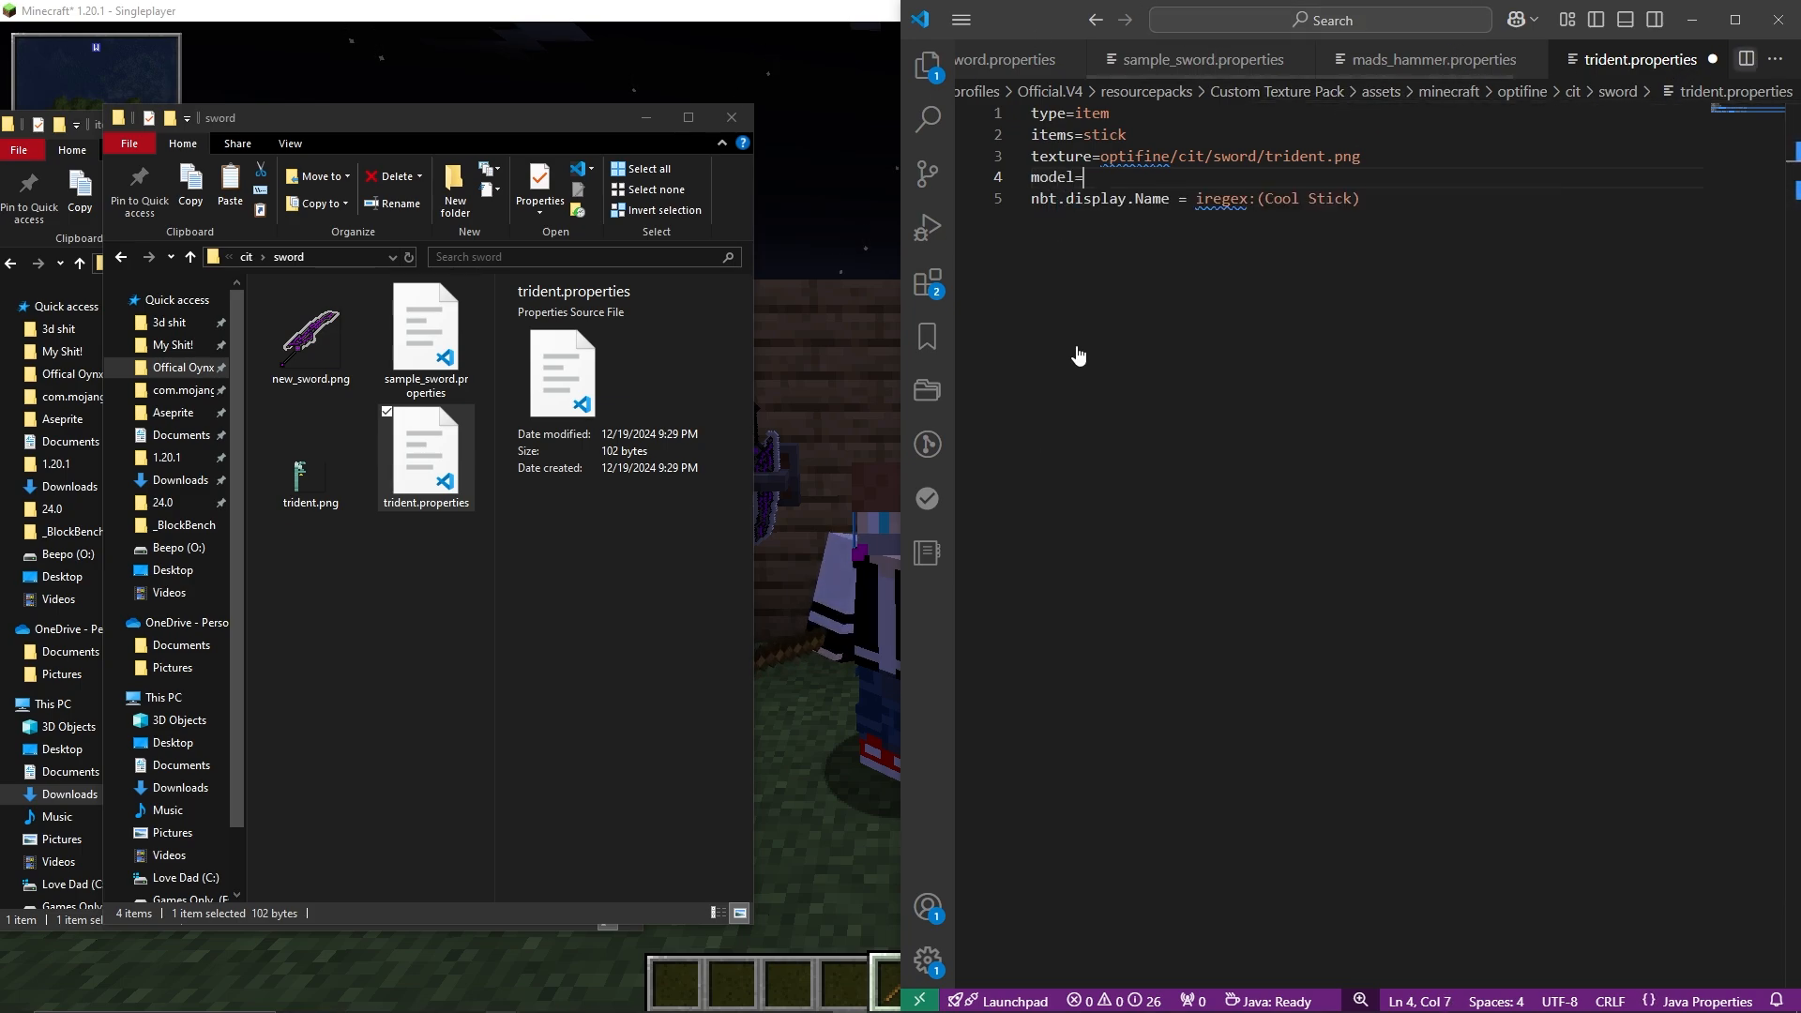
key("ctrl+backslash")
left_click(1318, 59)
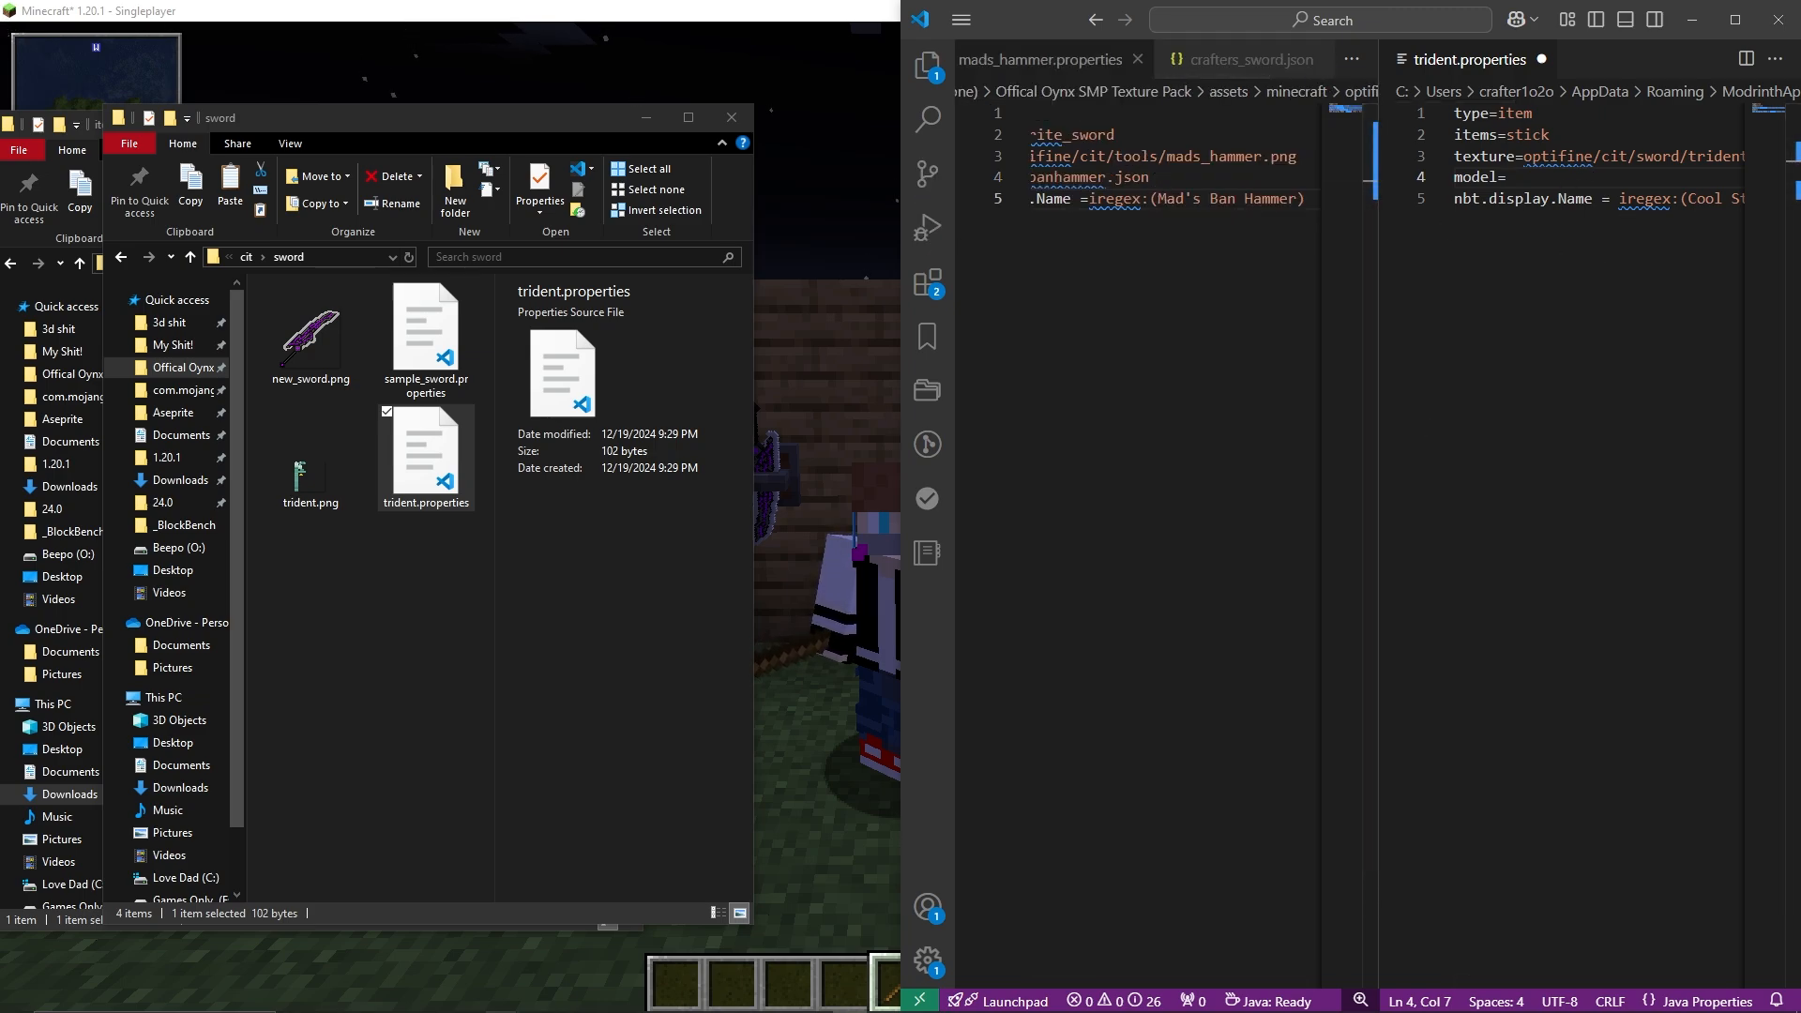
left_click_drag(902, 150, 284, 150)
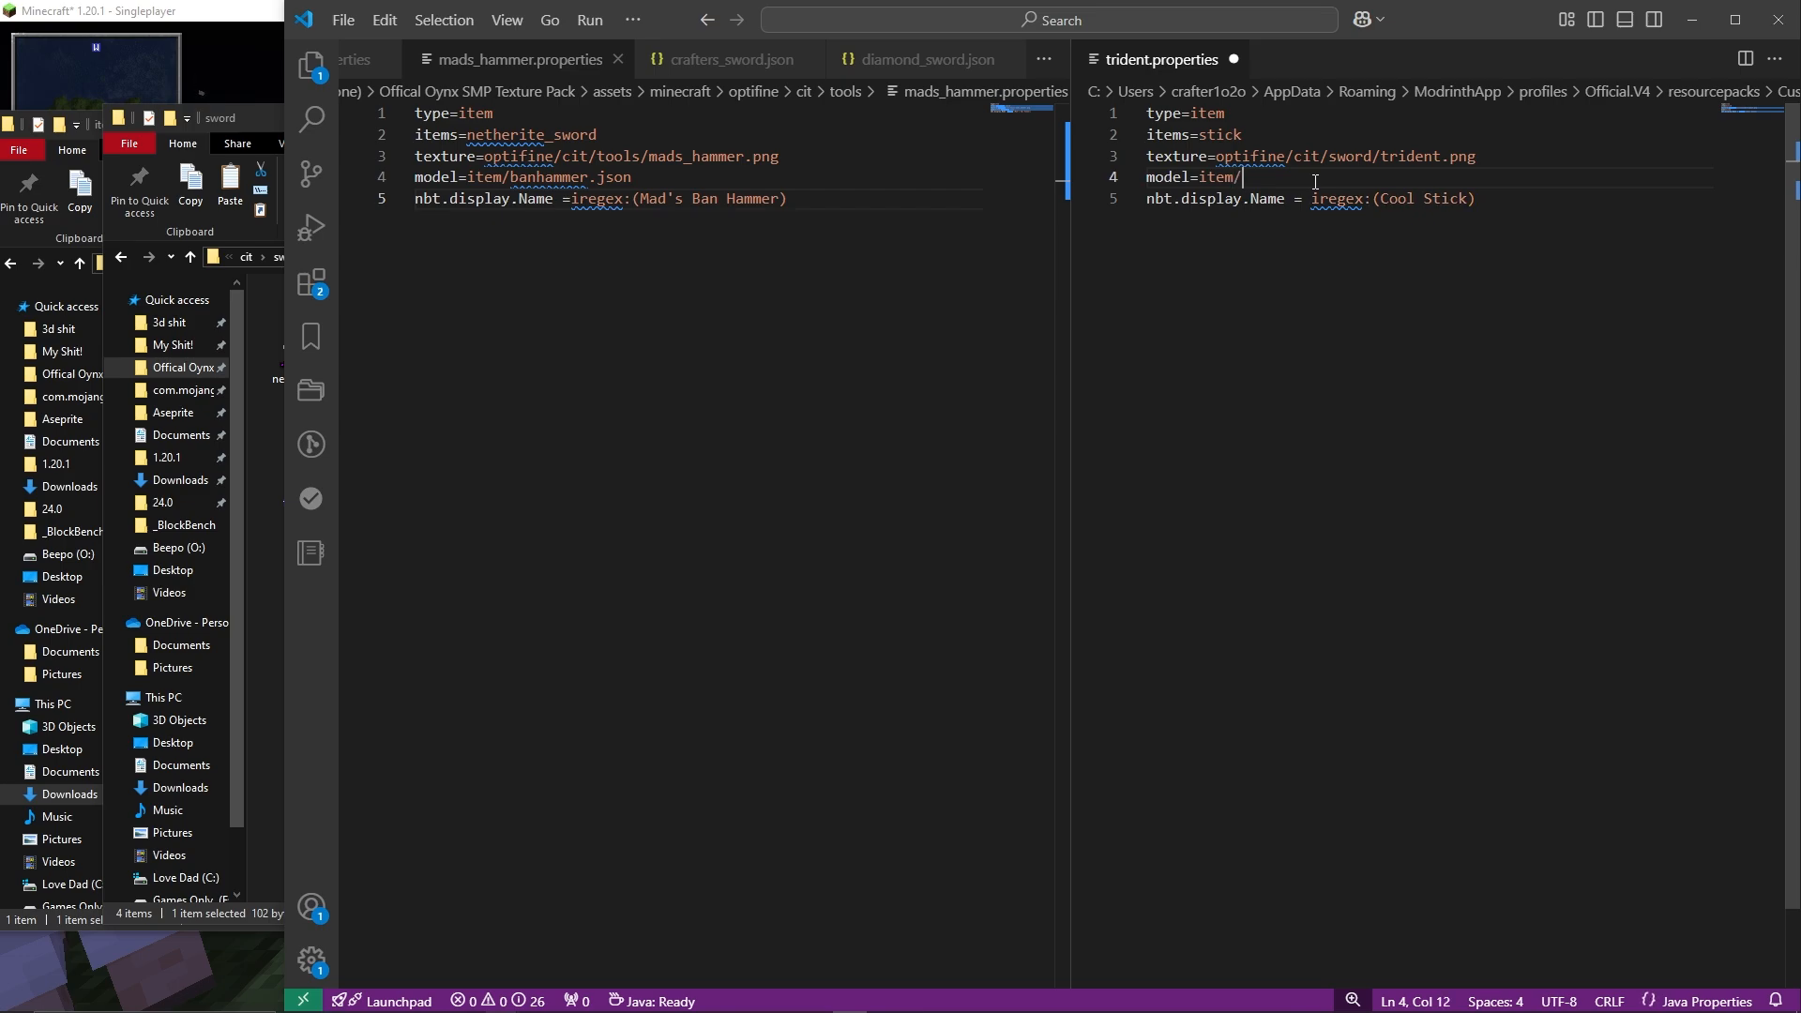
type("trid")
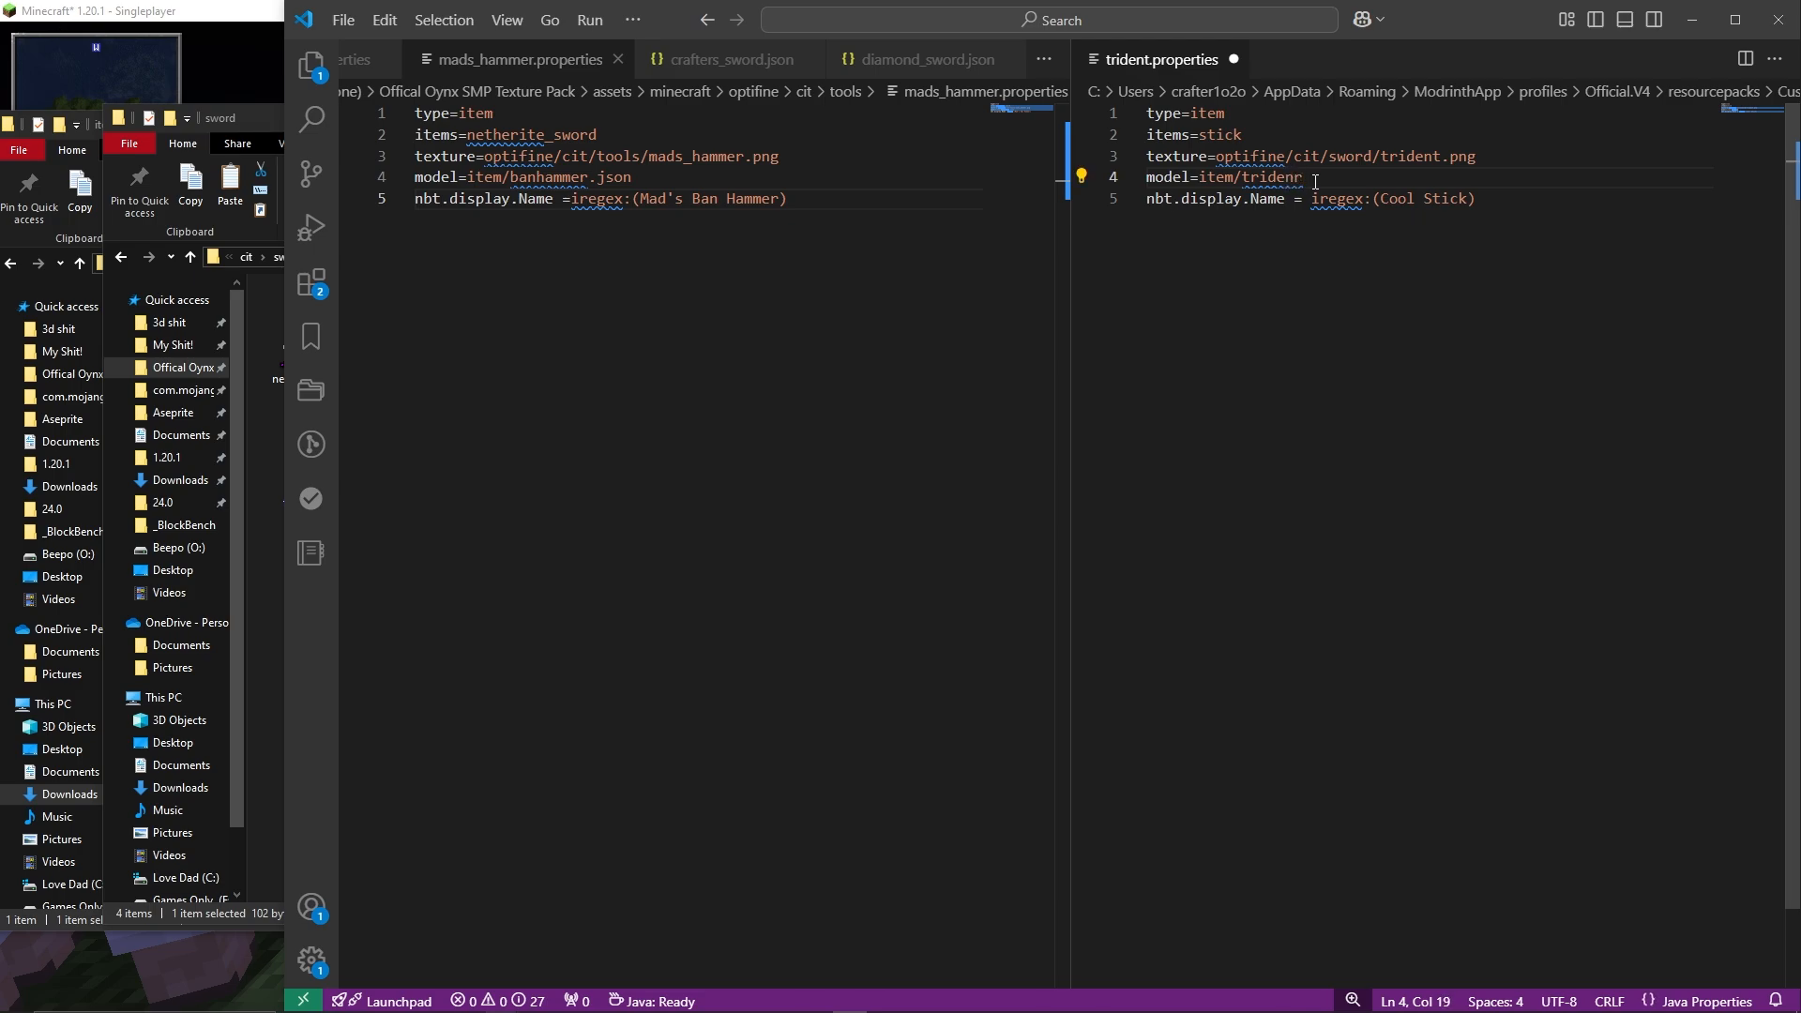
type("ent.json")
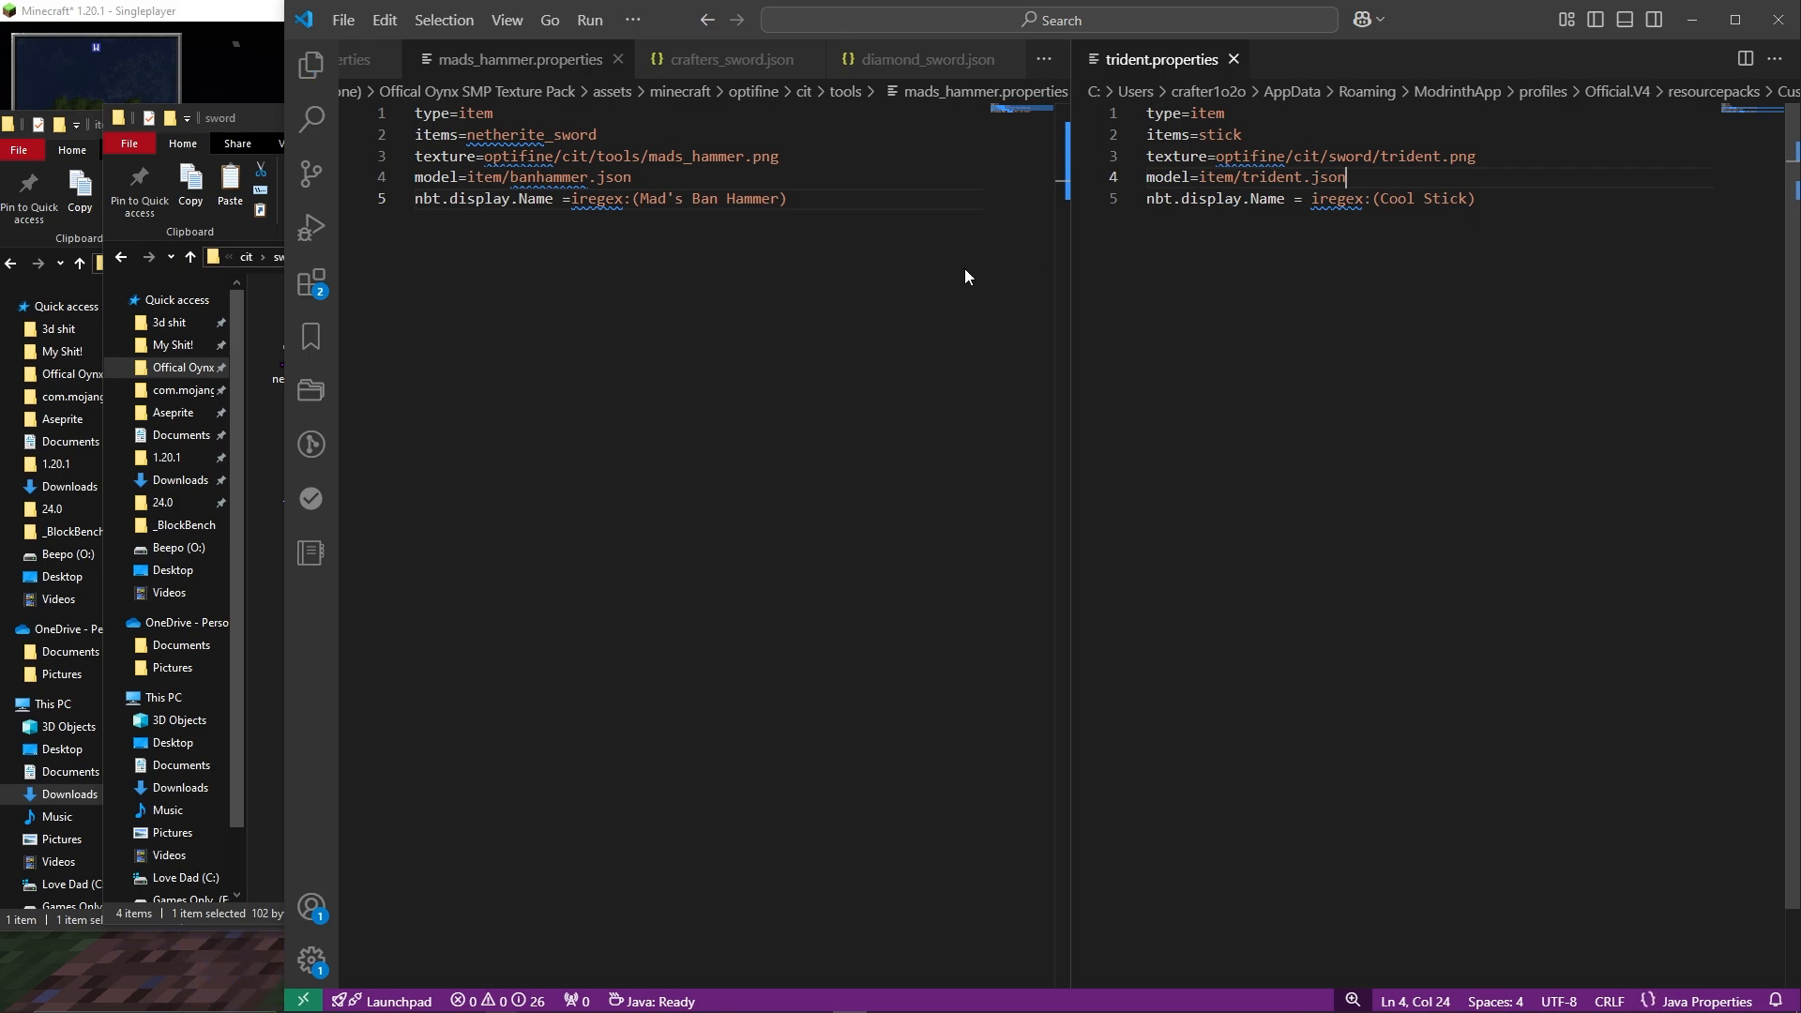
Switch to Minecraft and reload the resource packs.
key("alt+Tab")
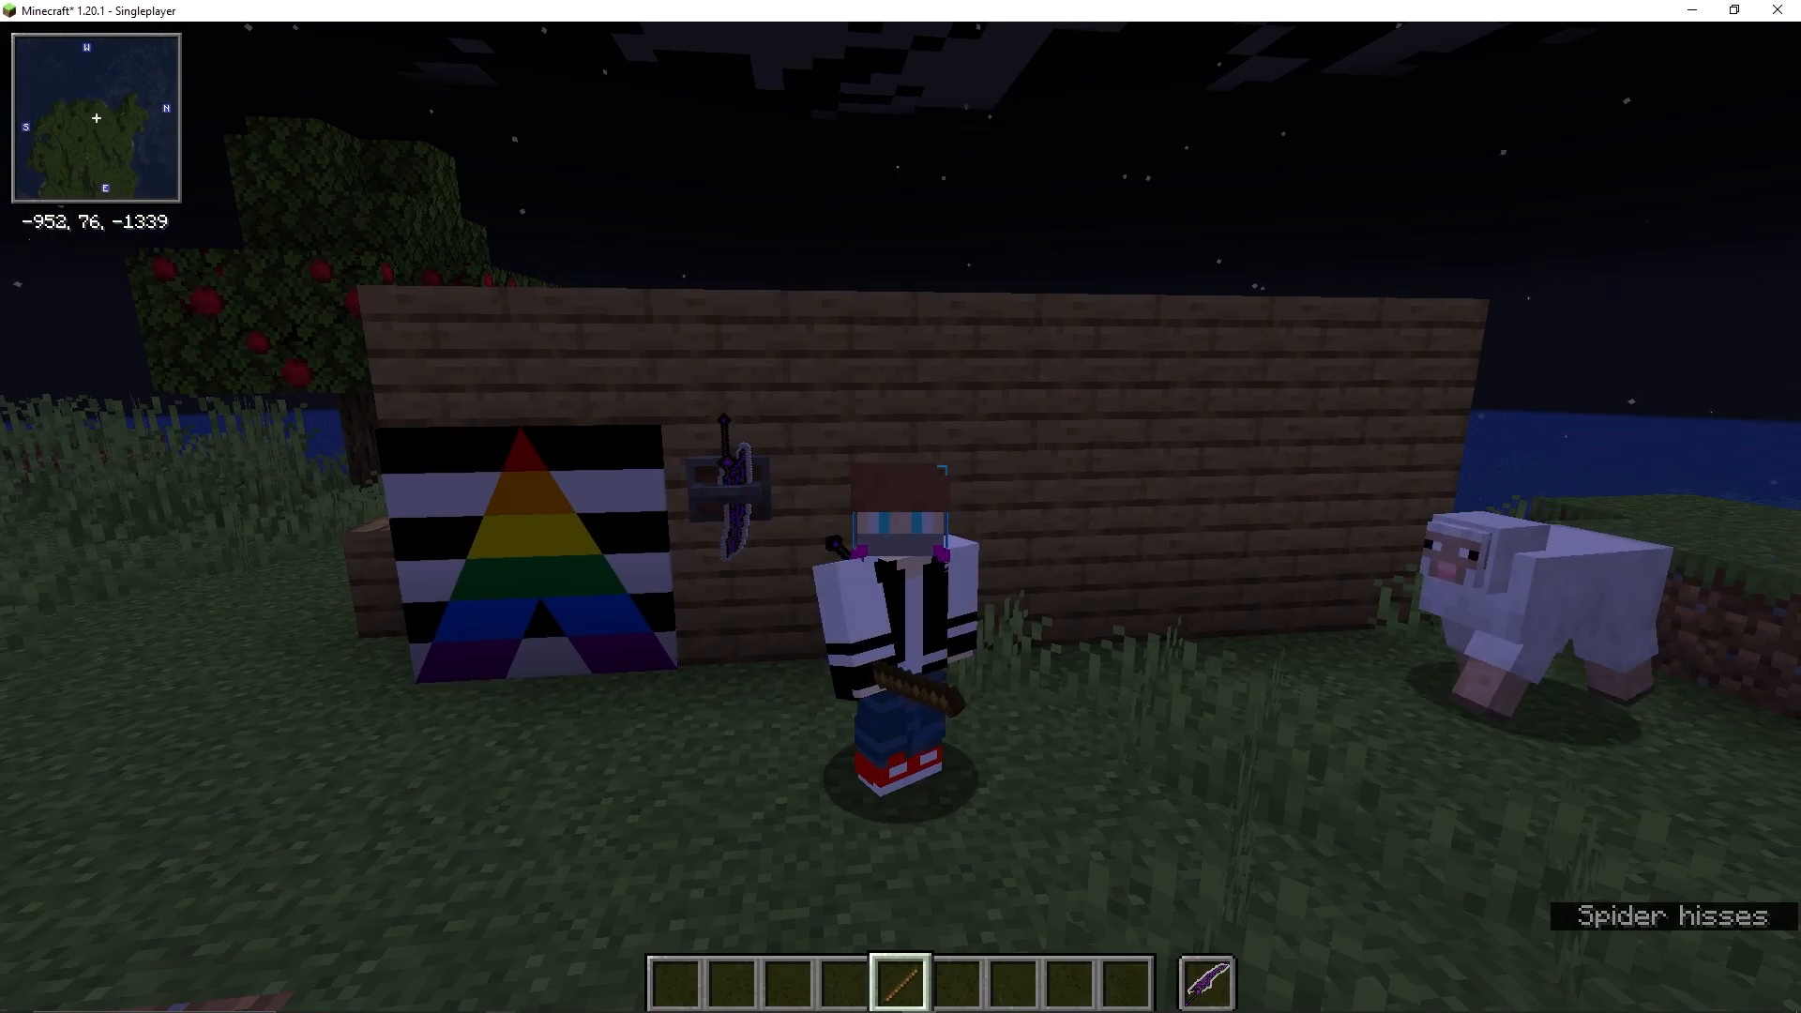
key("F3+t")
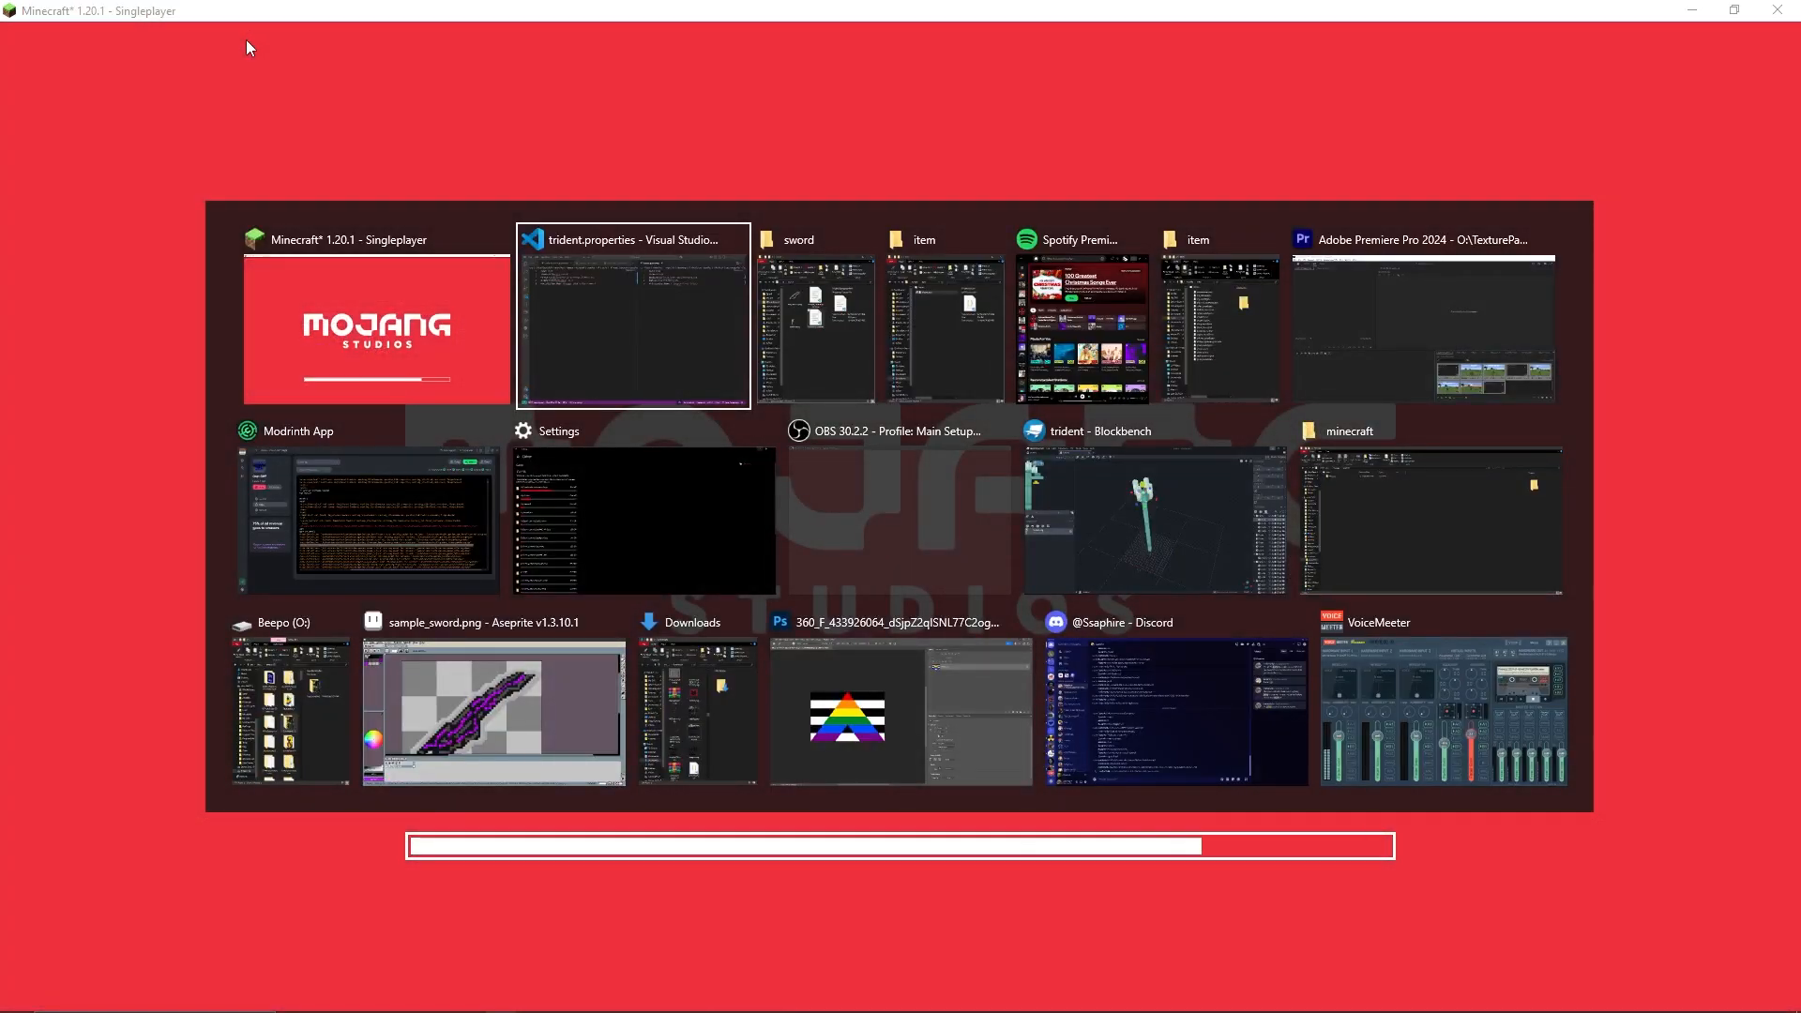
key("alt+Tab")
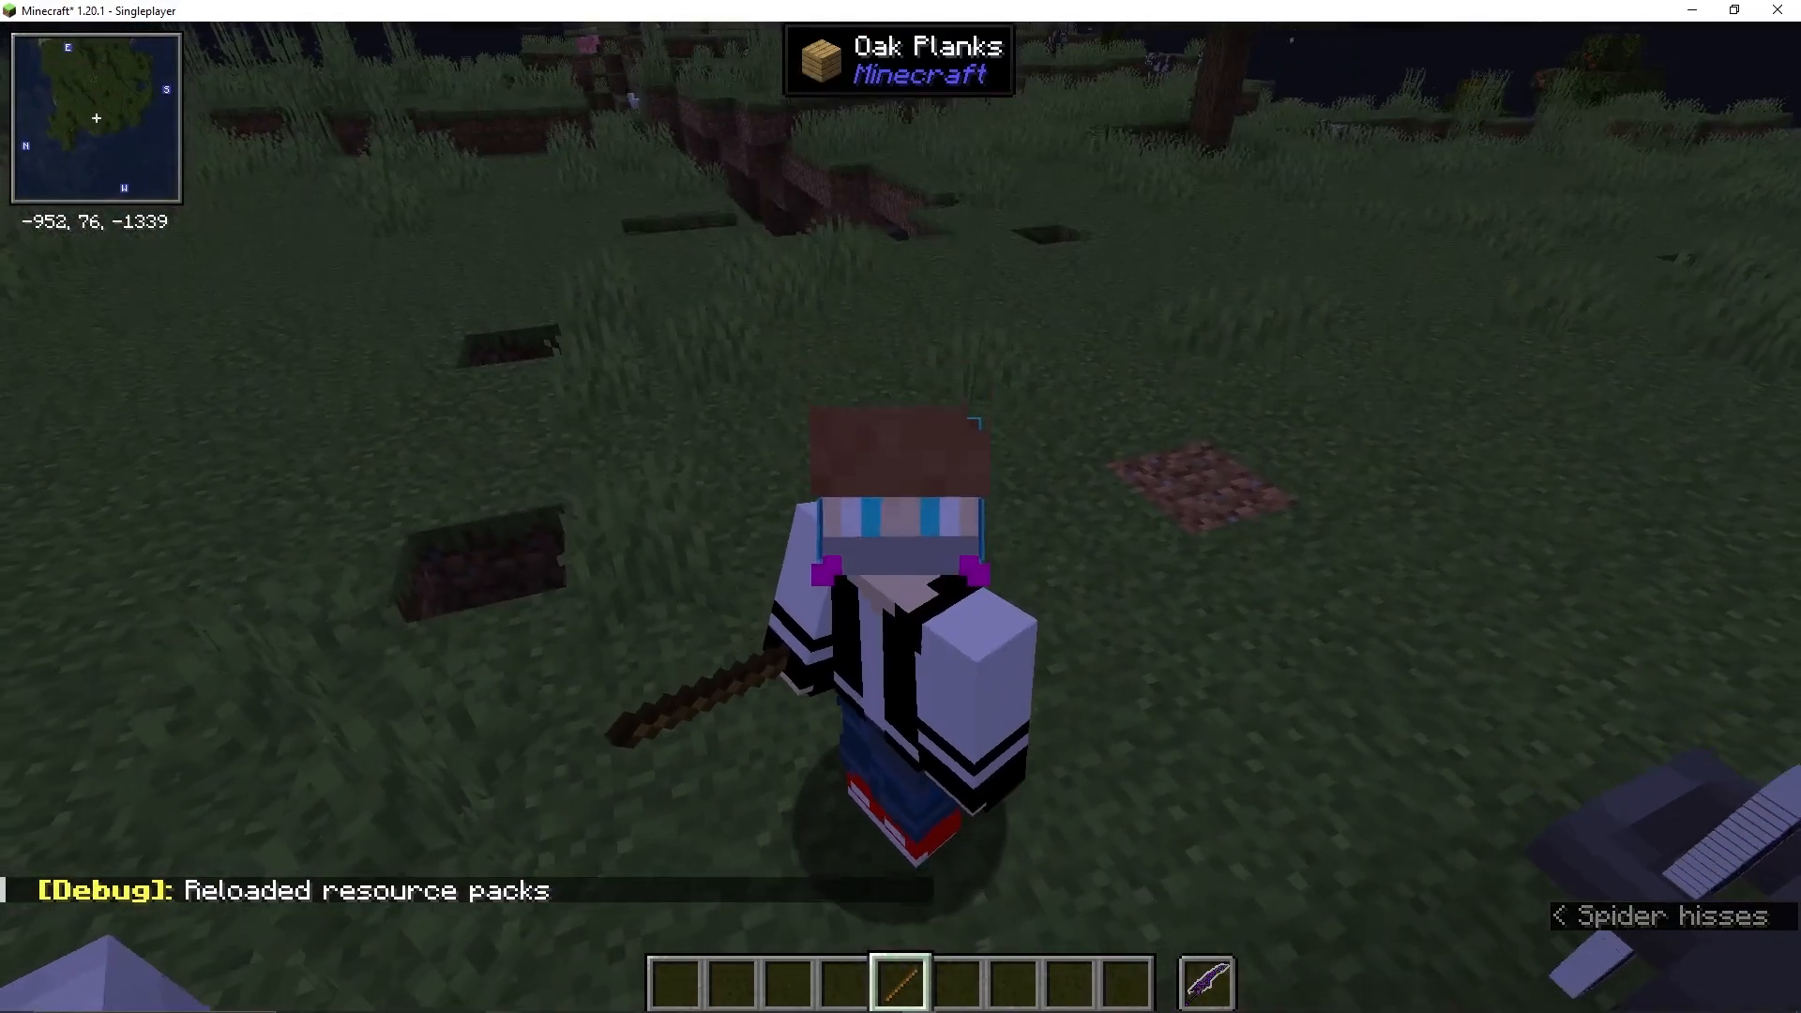
Return to first-person view and place an anvil on the bare dirt patch near the painting wall.
key("F5")
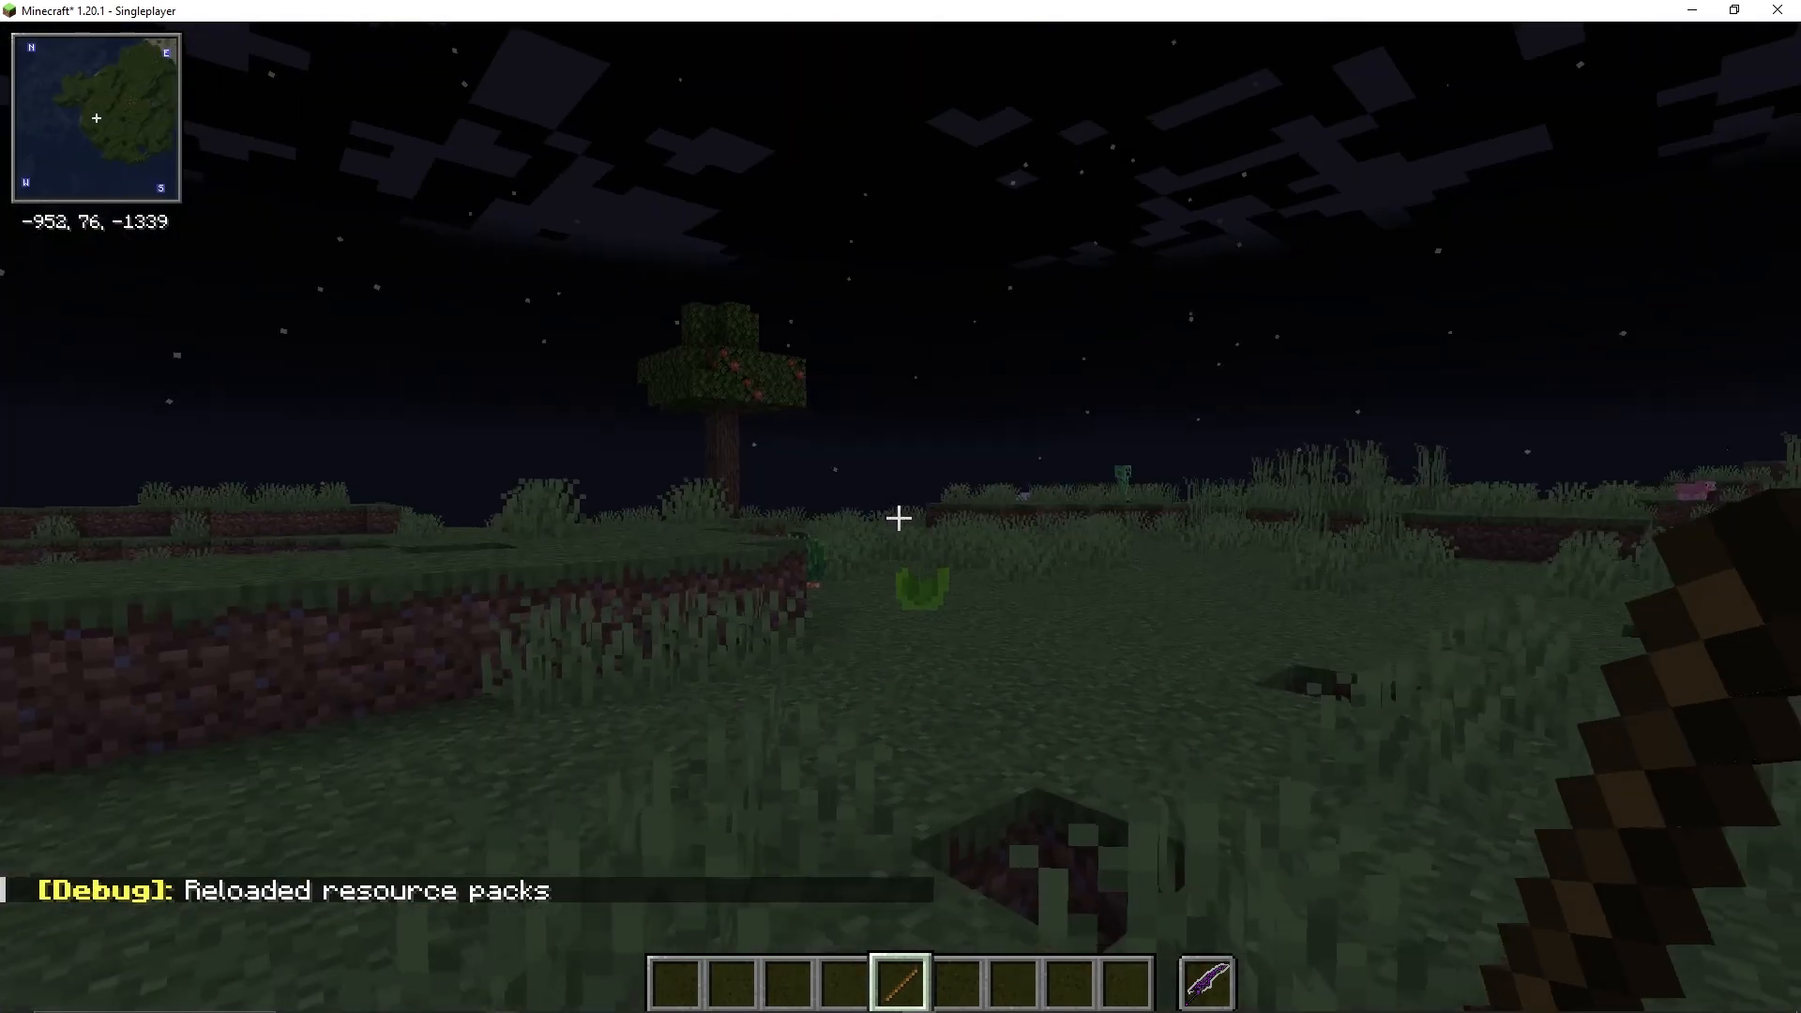
key("w")
key("w")
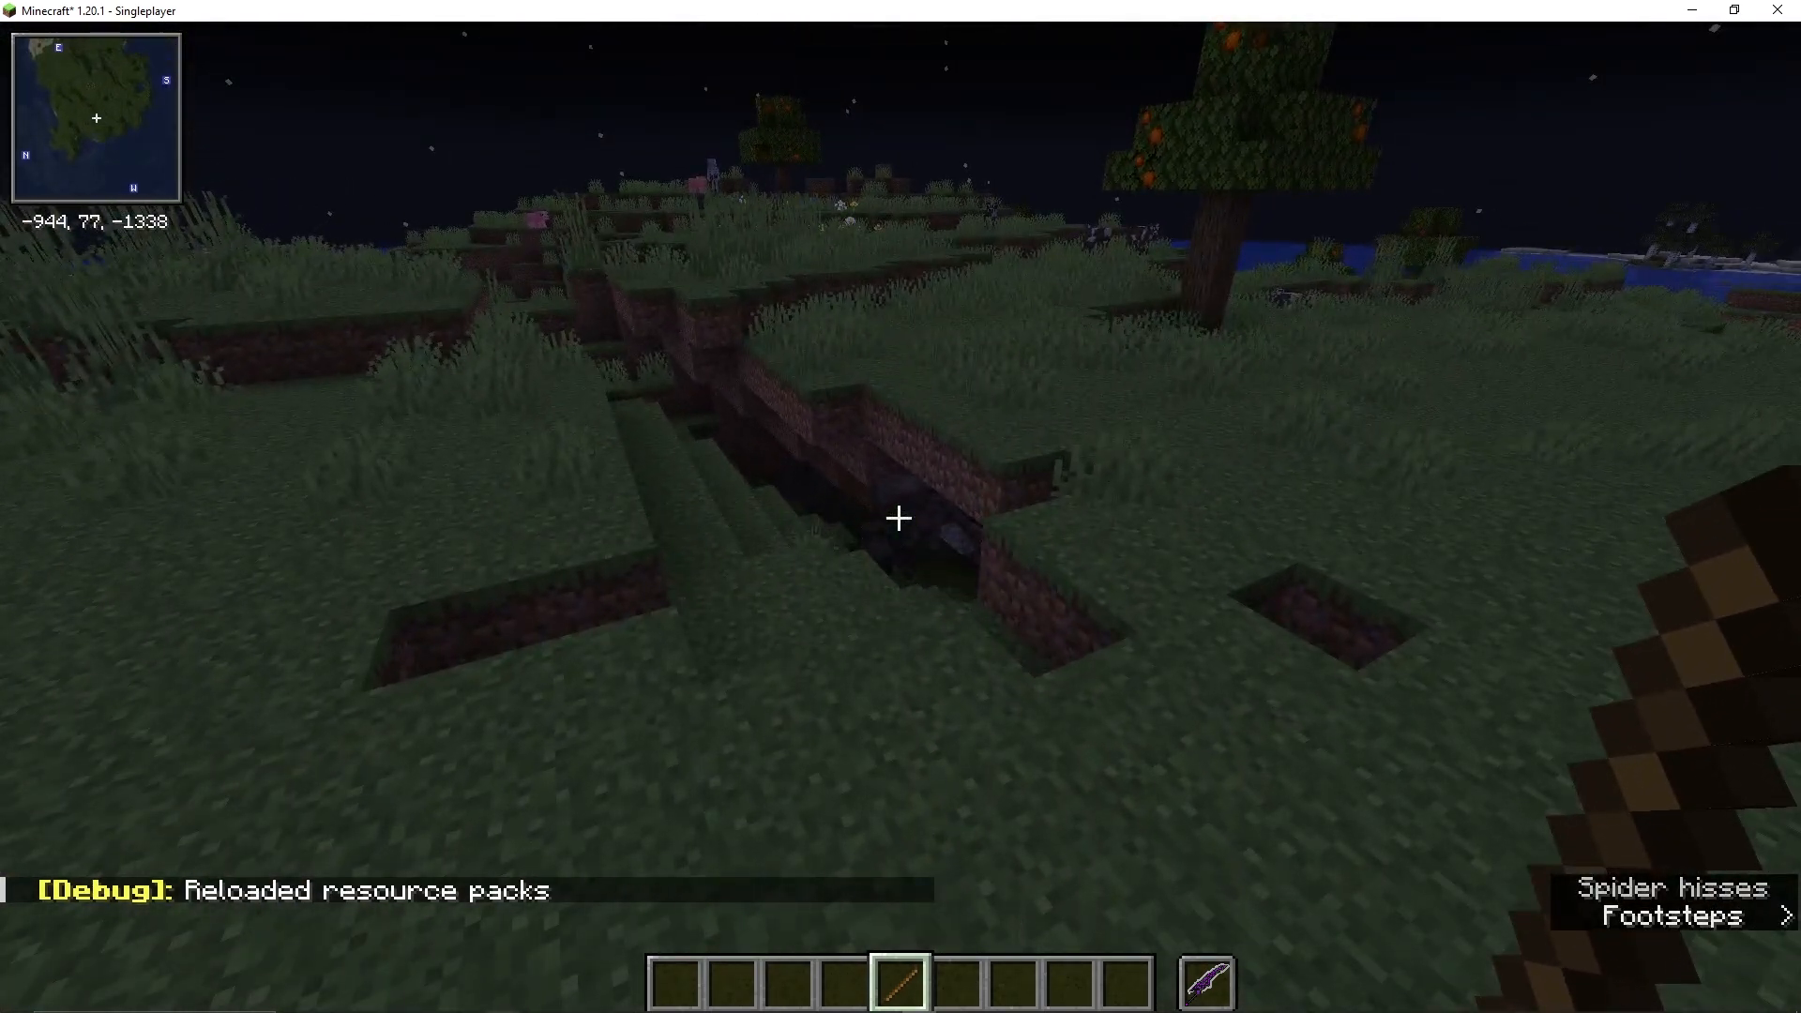
key("w")
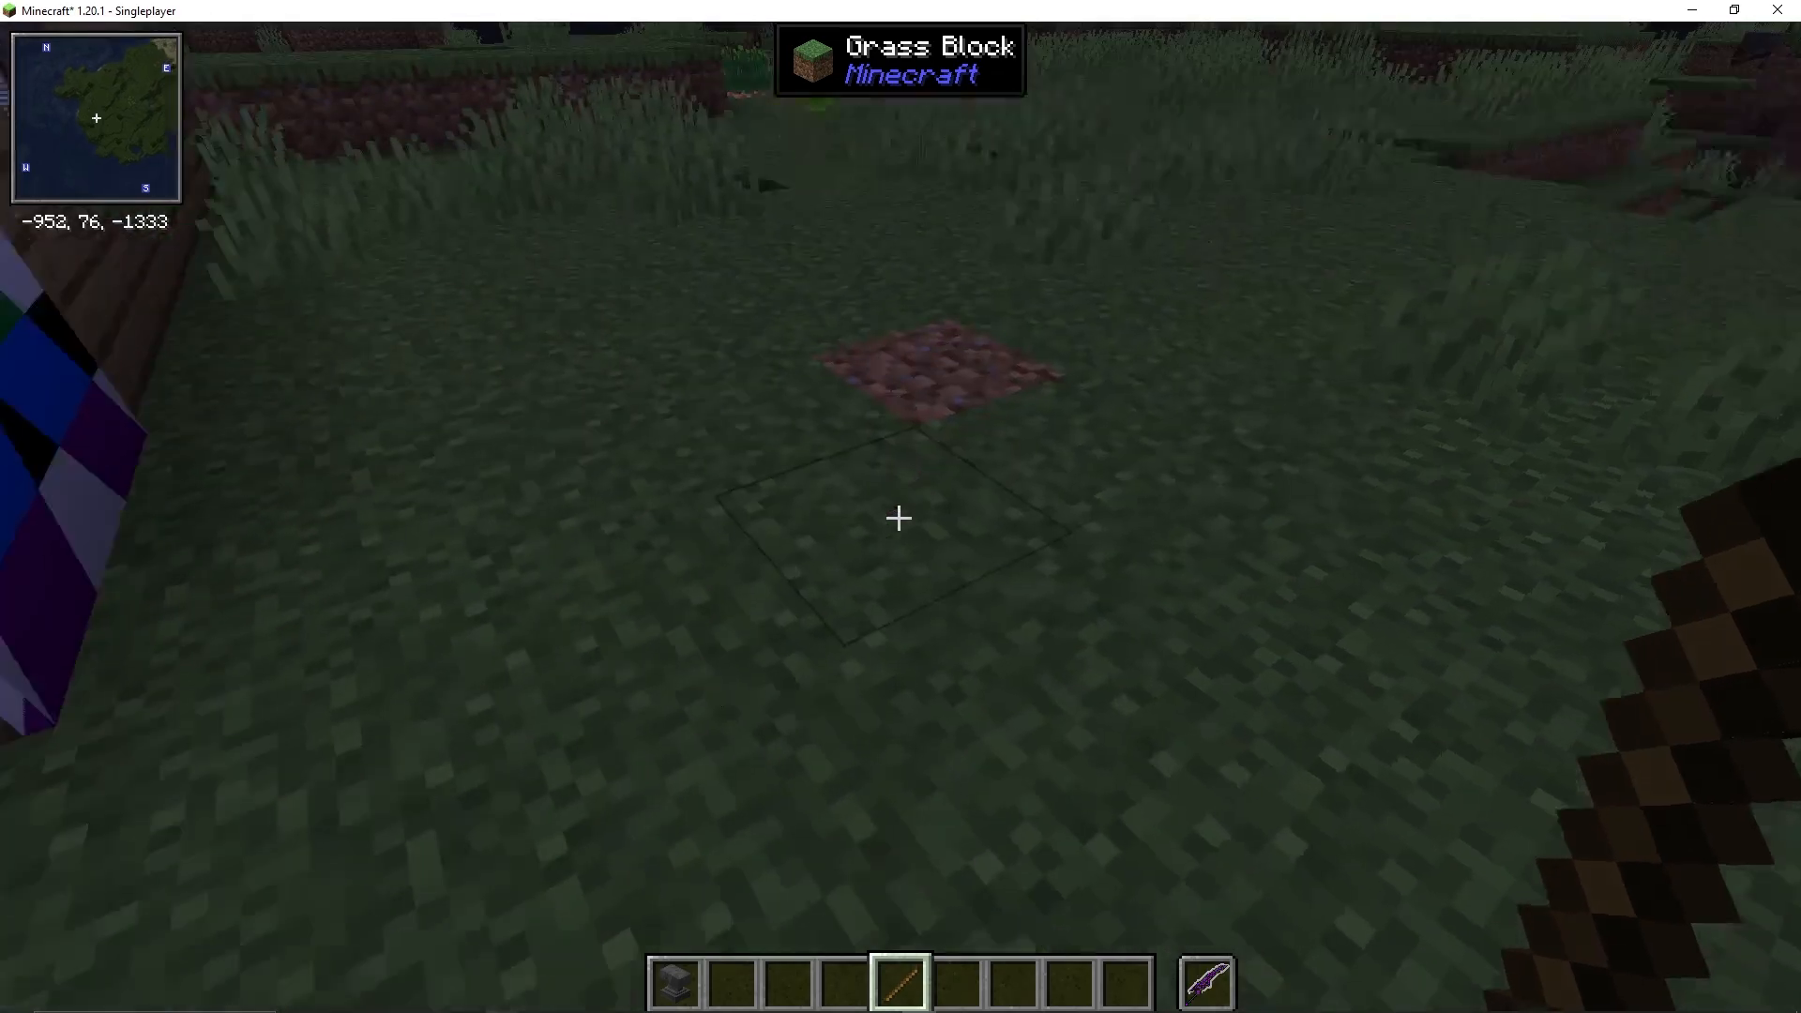
key("1")
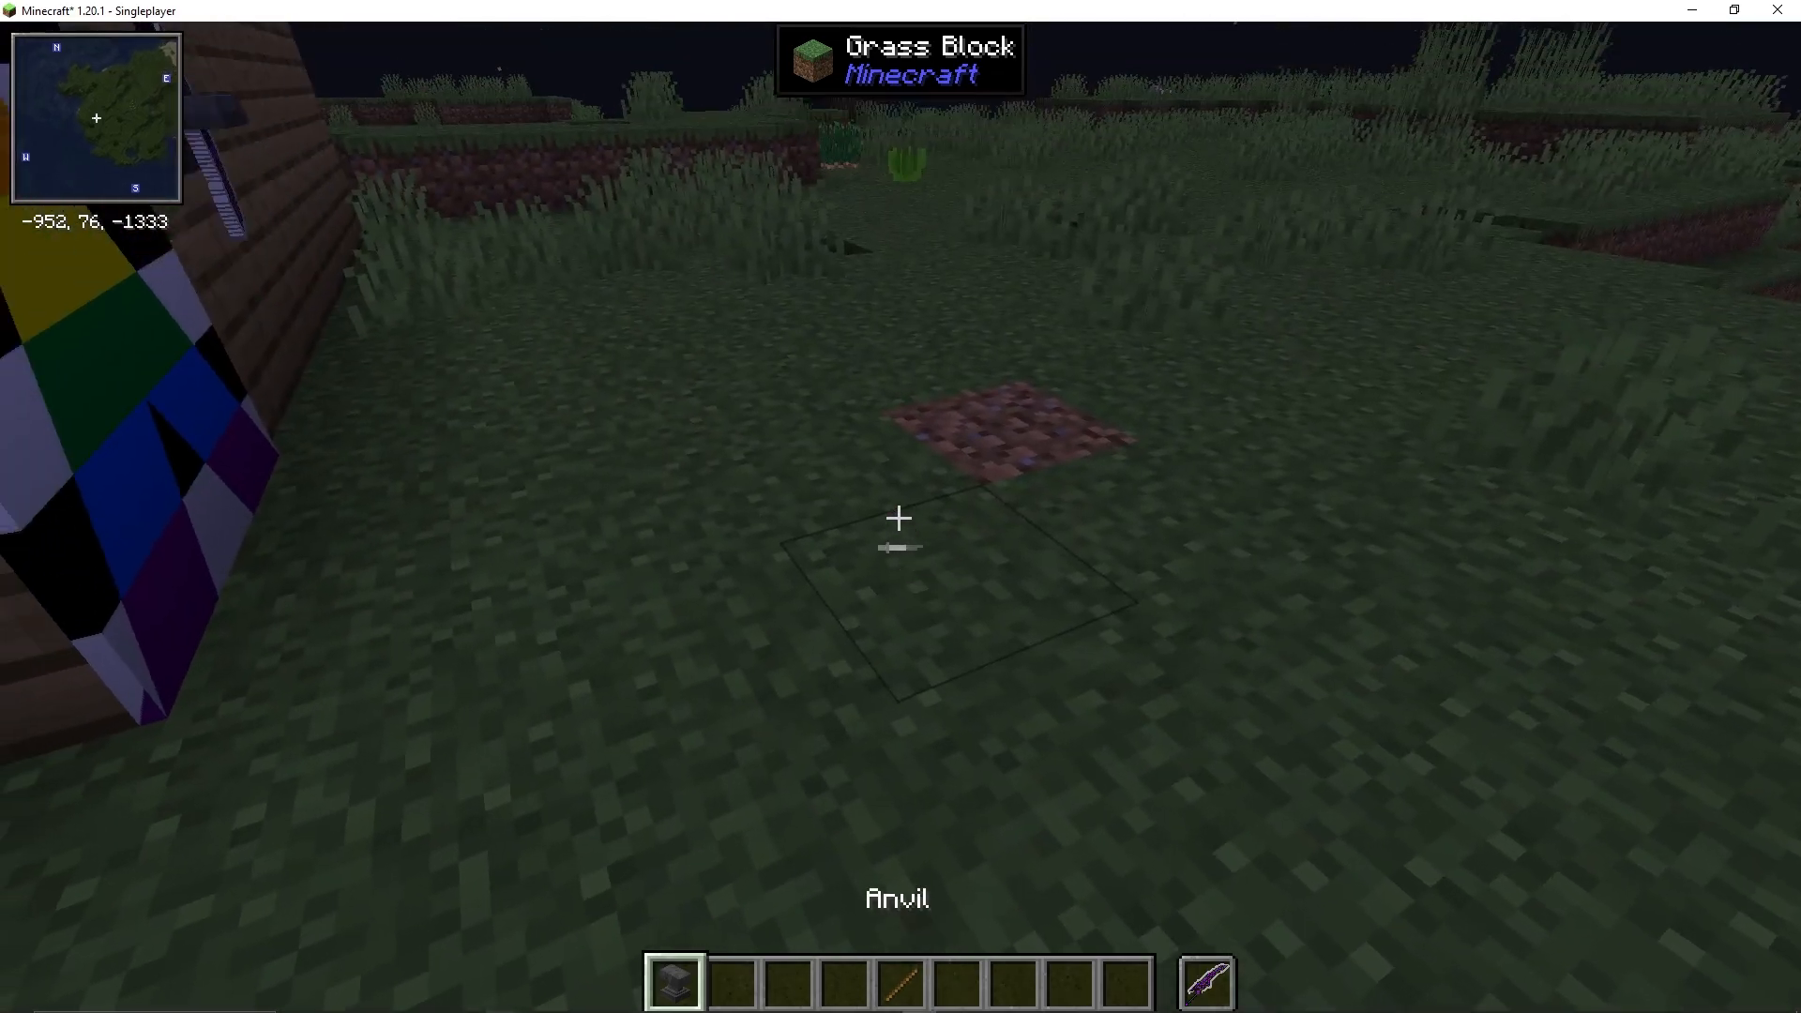
right_click(899, 518)
scroll(899, 518, "down", 5)
key("w")
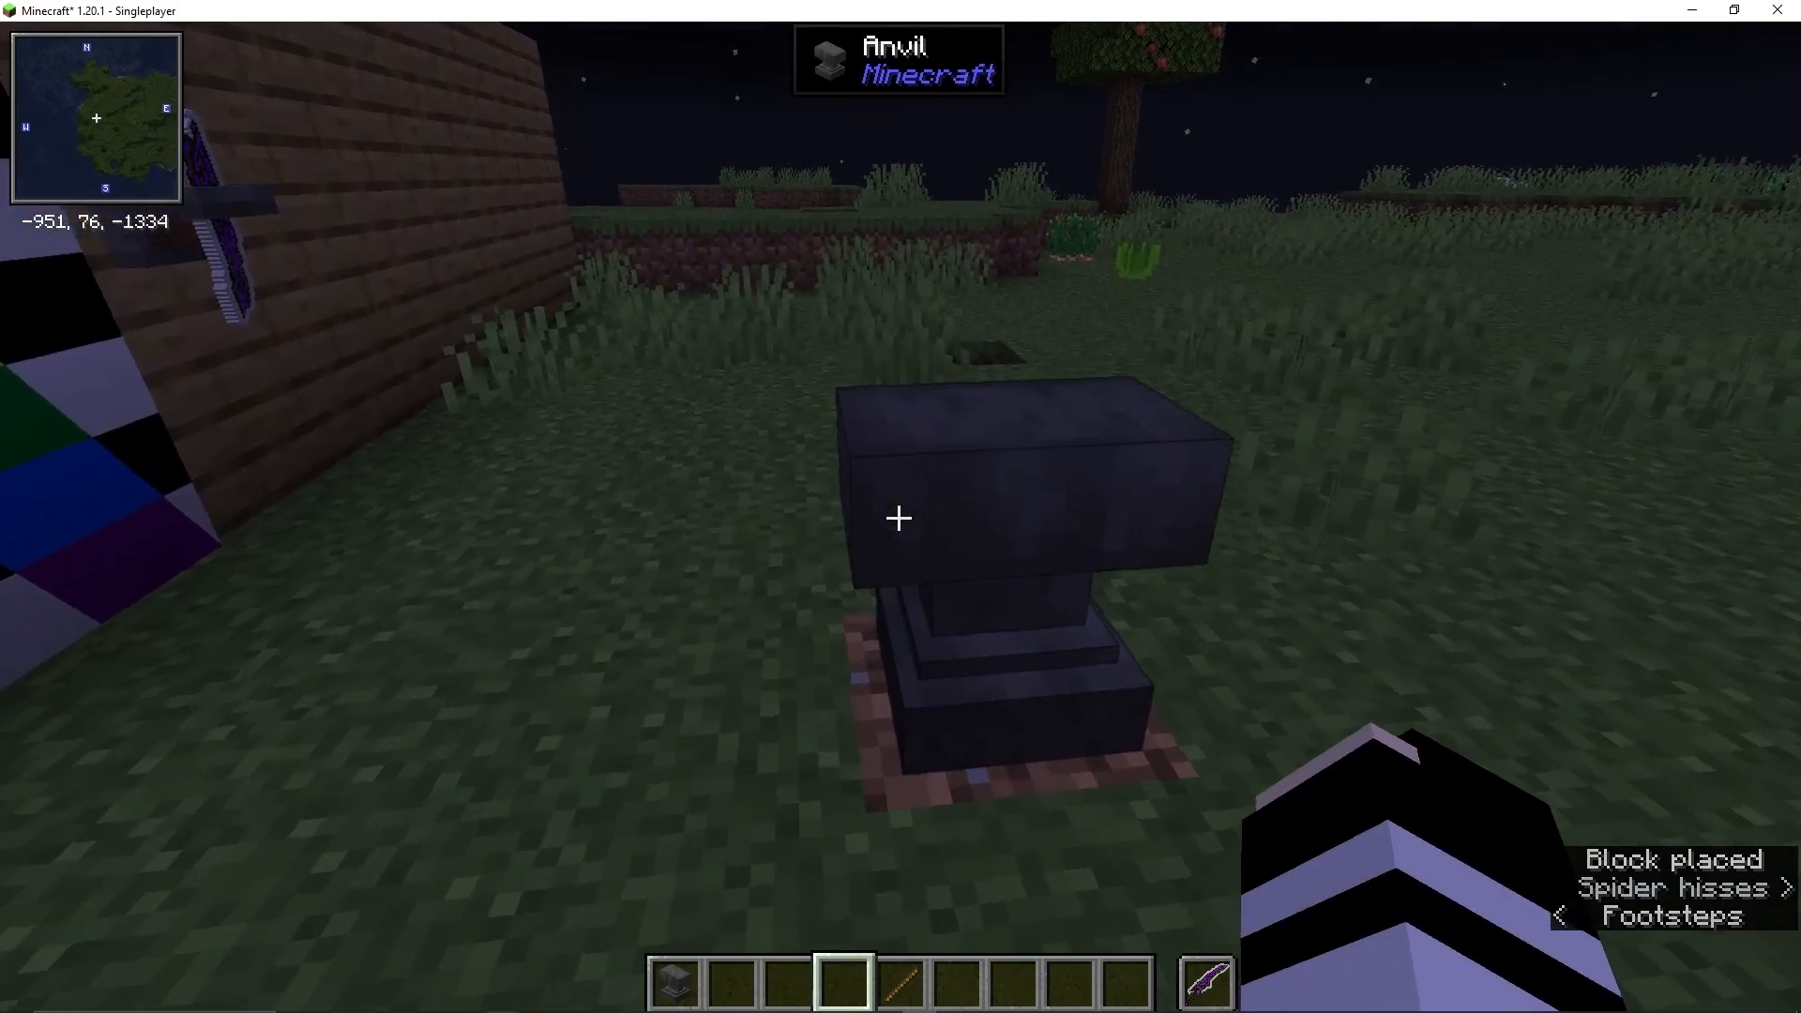
Rename the stick to Cool Stick in the anvil and put it in the second hotbar slot.
right_click(898, 519)
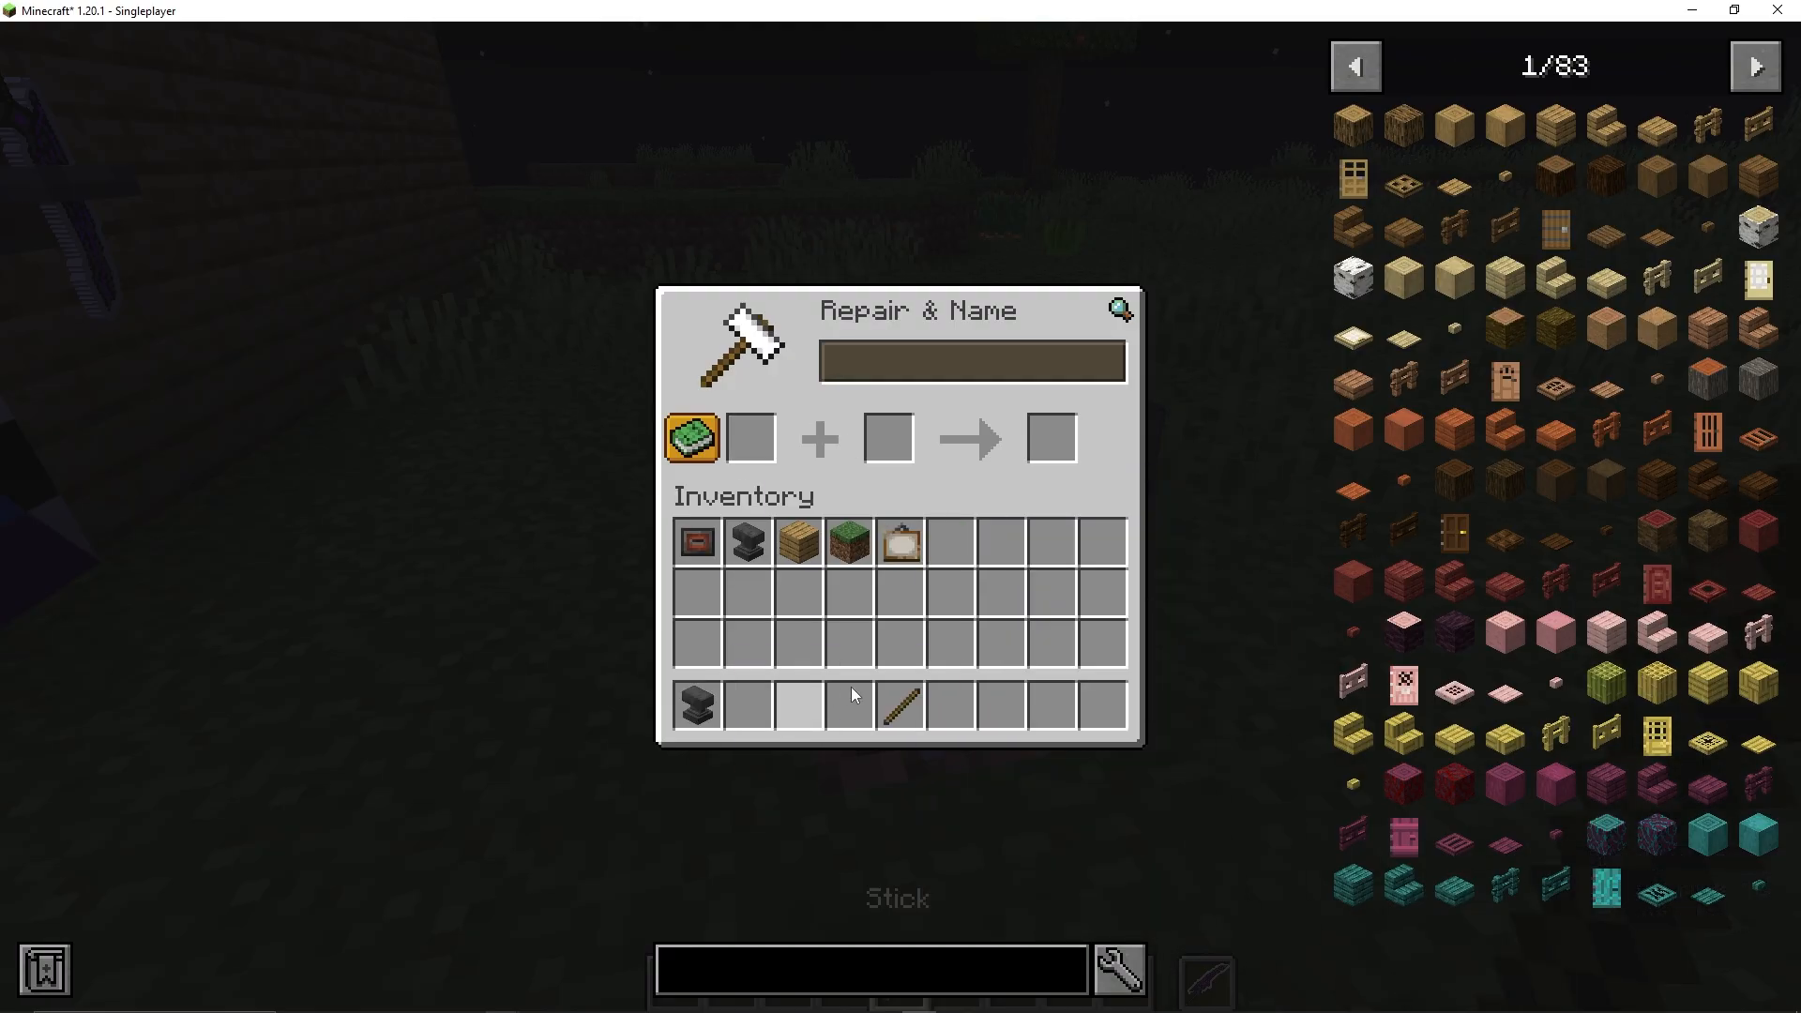
left_click(902, 705, "shift")
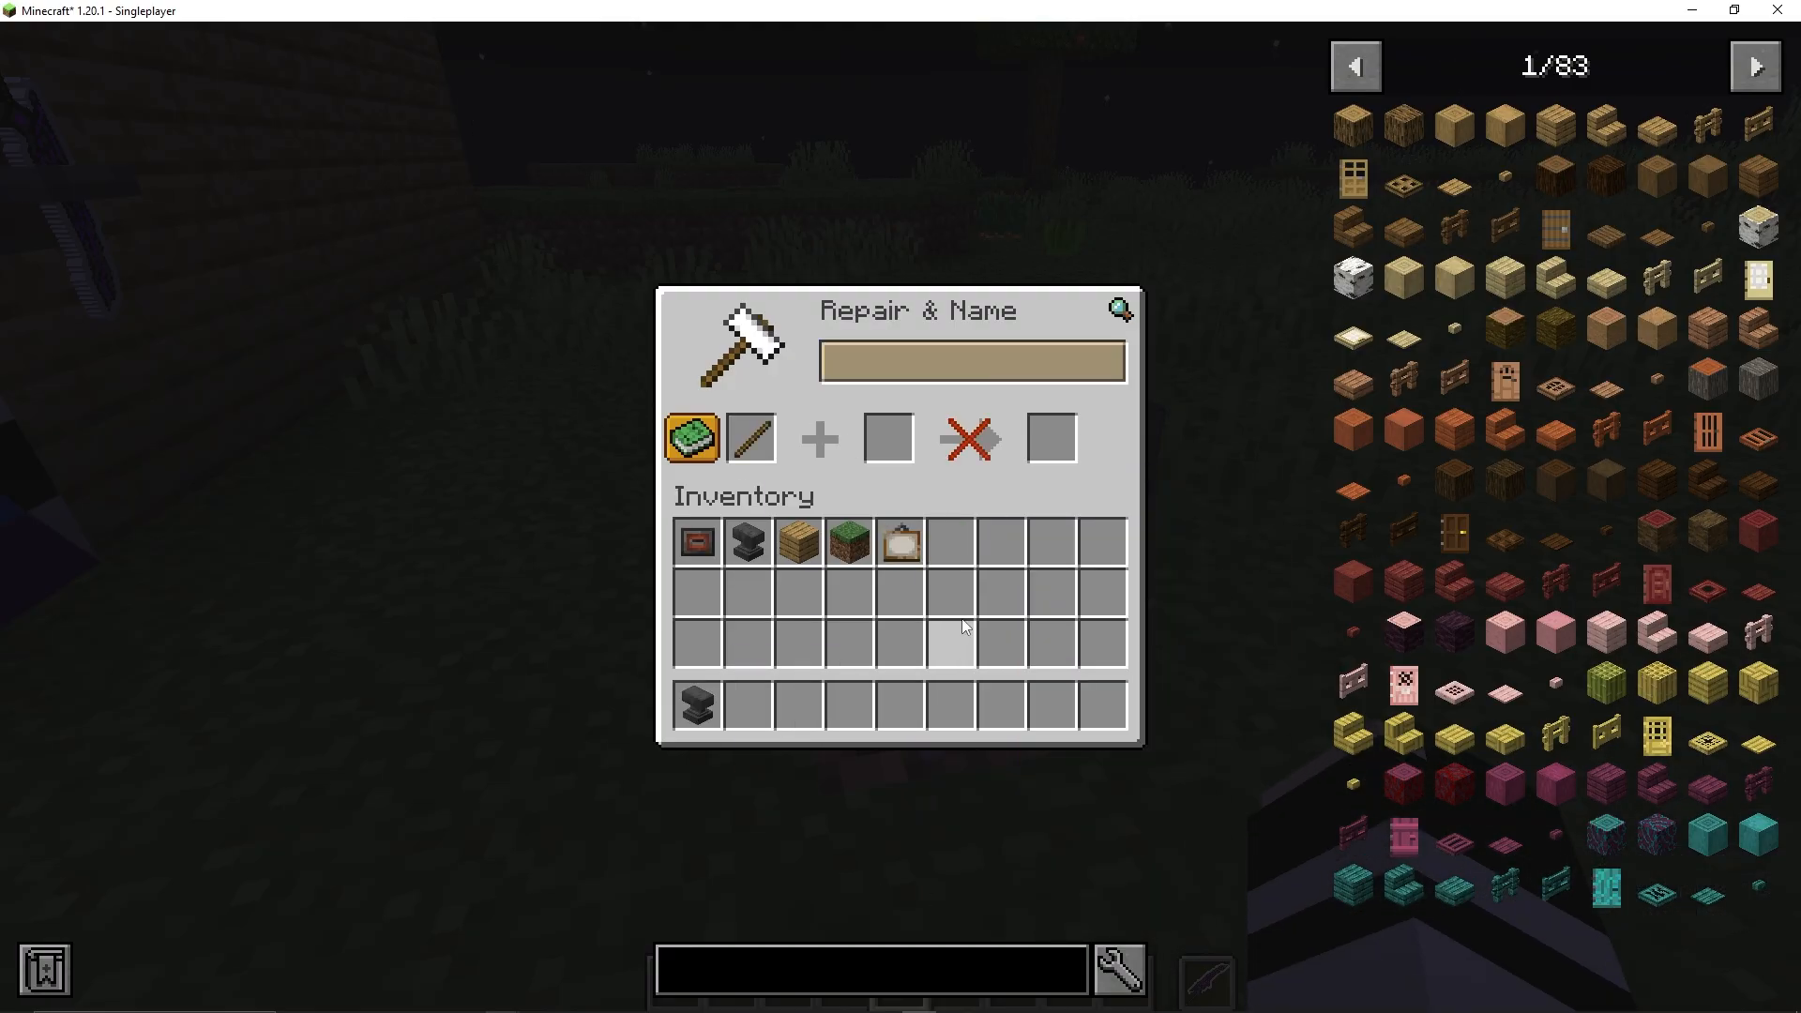
type("Cool Sti")
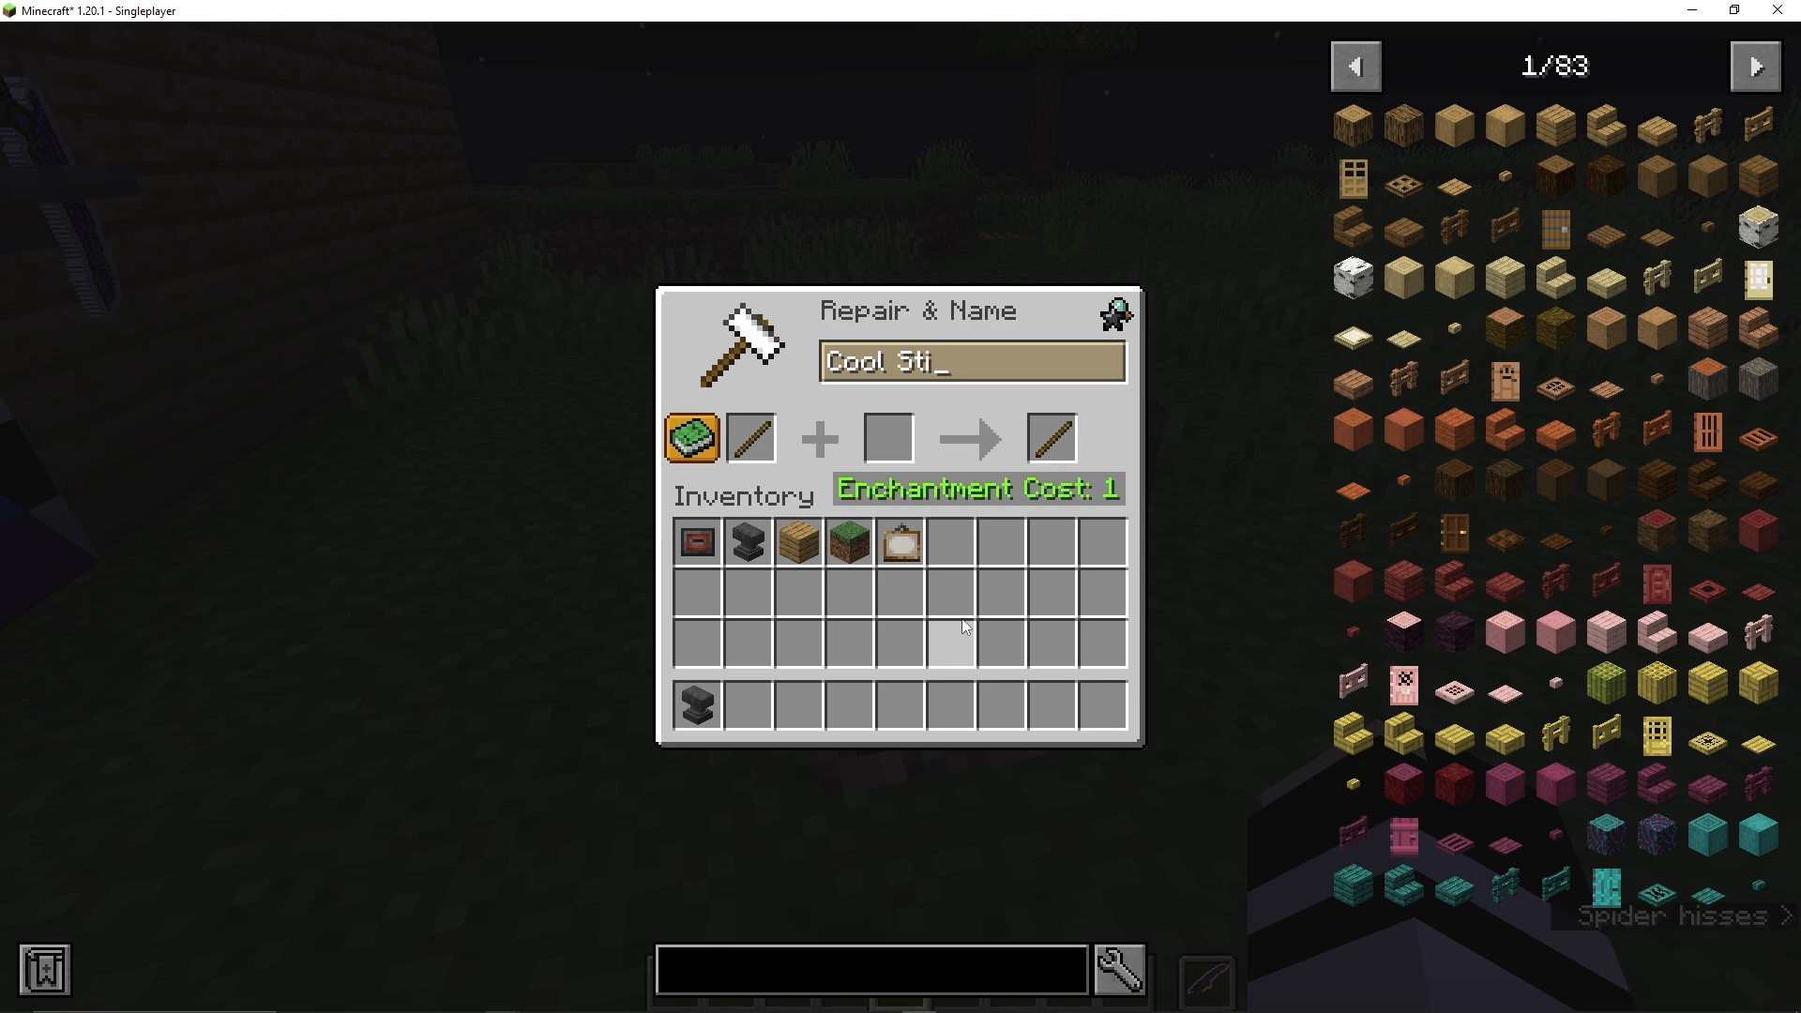
type("ck")
left_click(1069, 449)
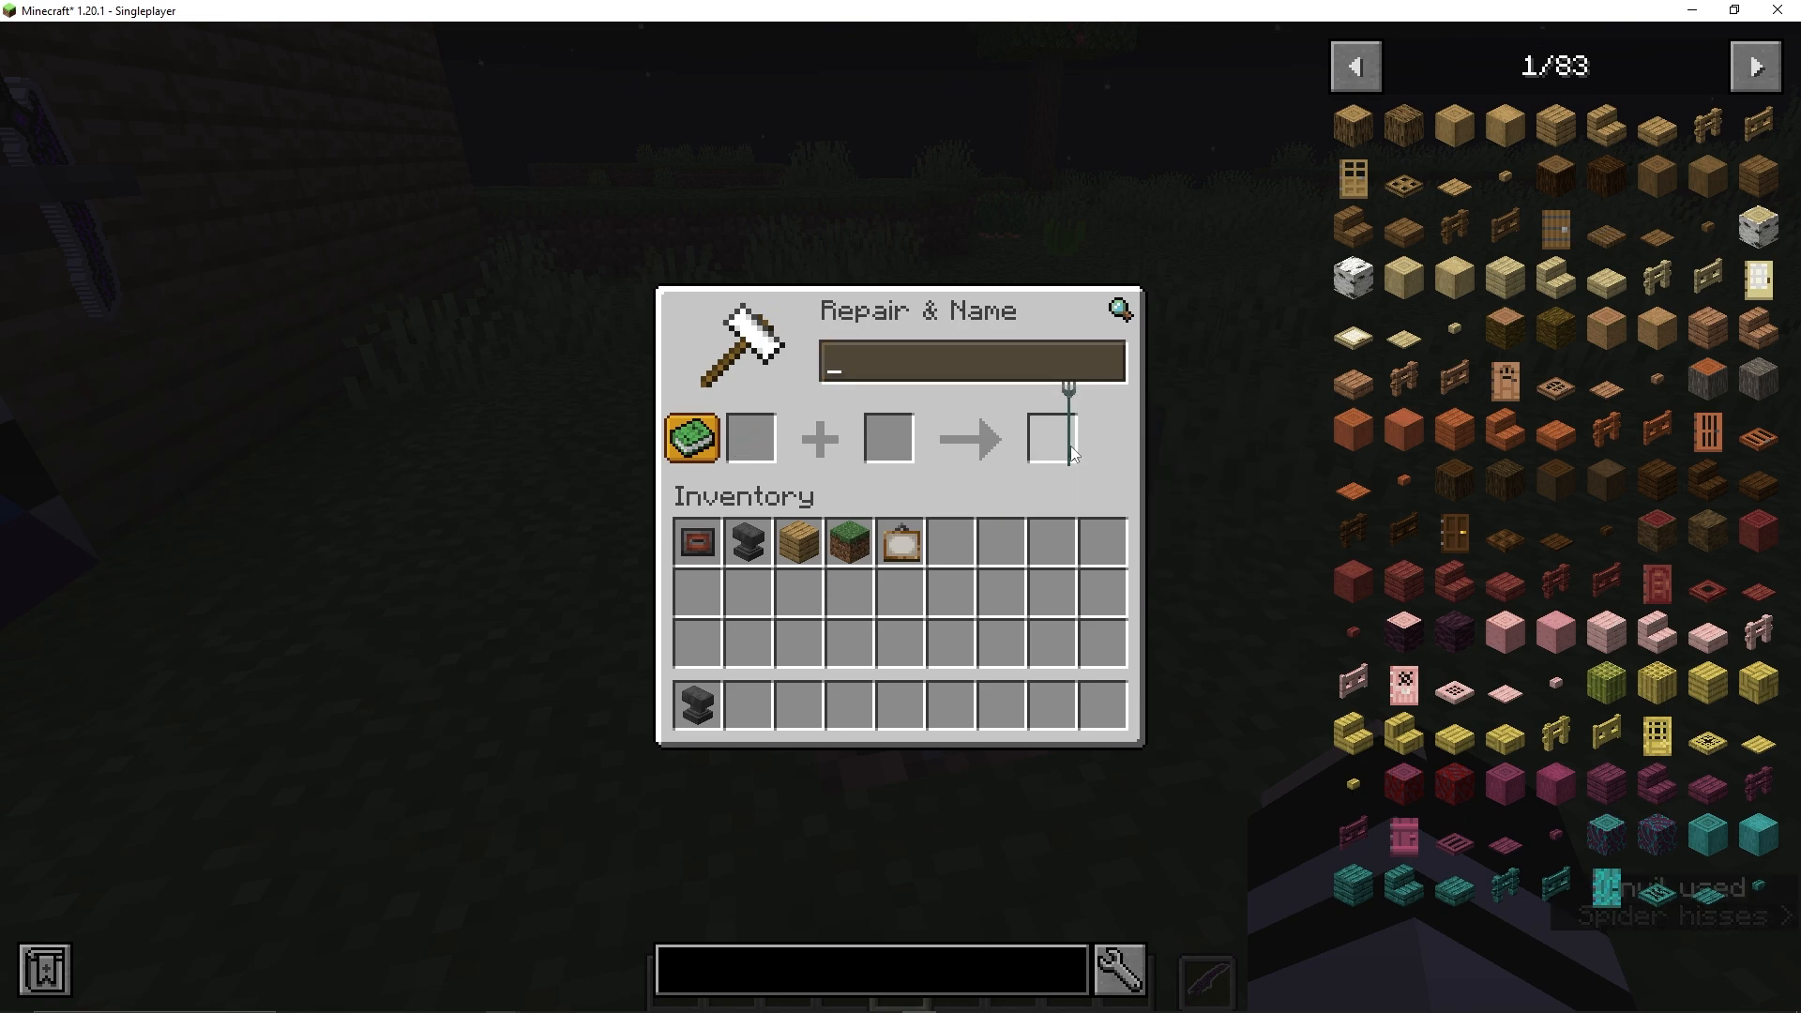
left_click(747, 705)
key("Escape")
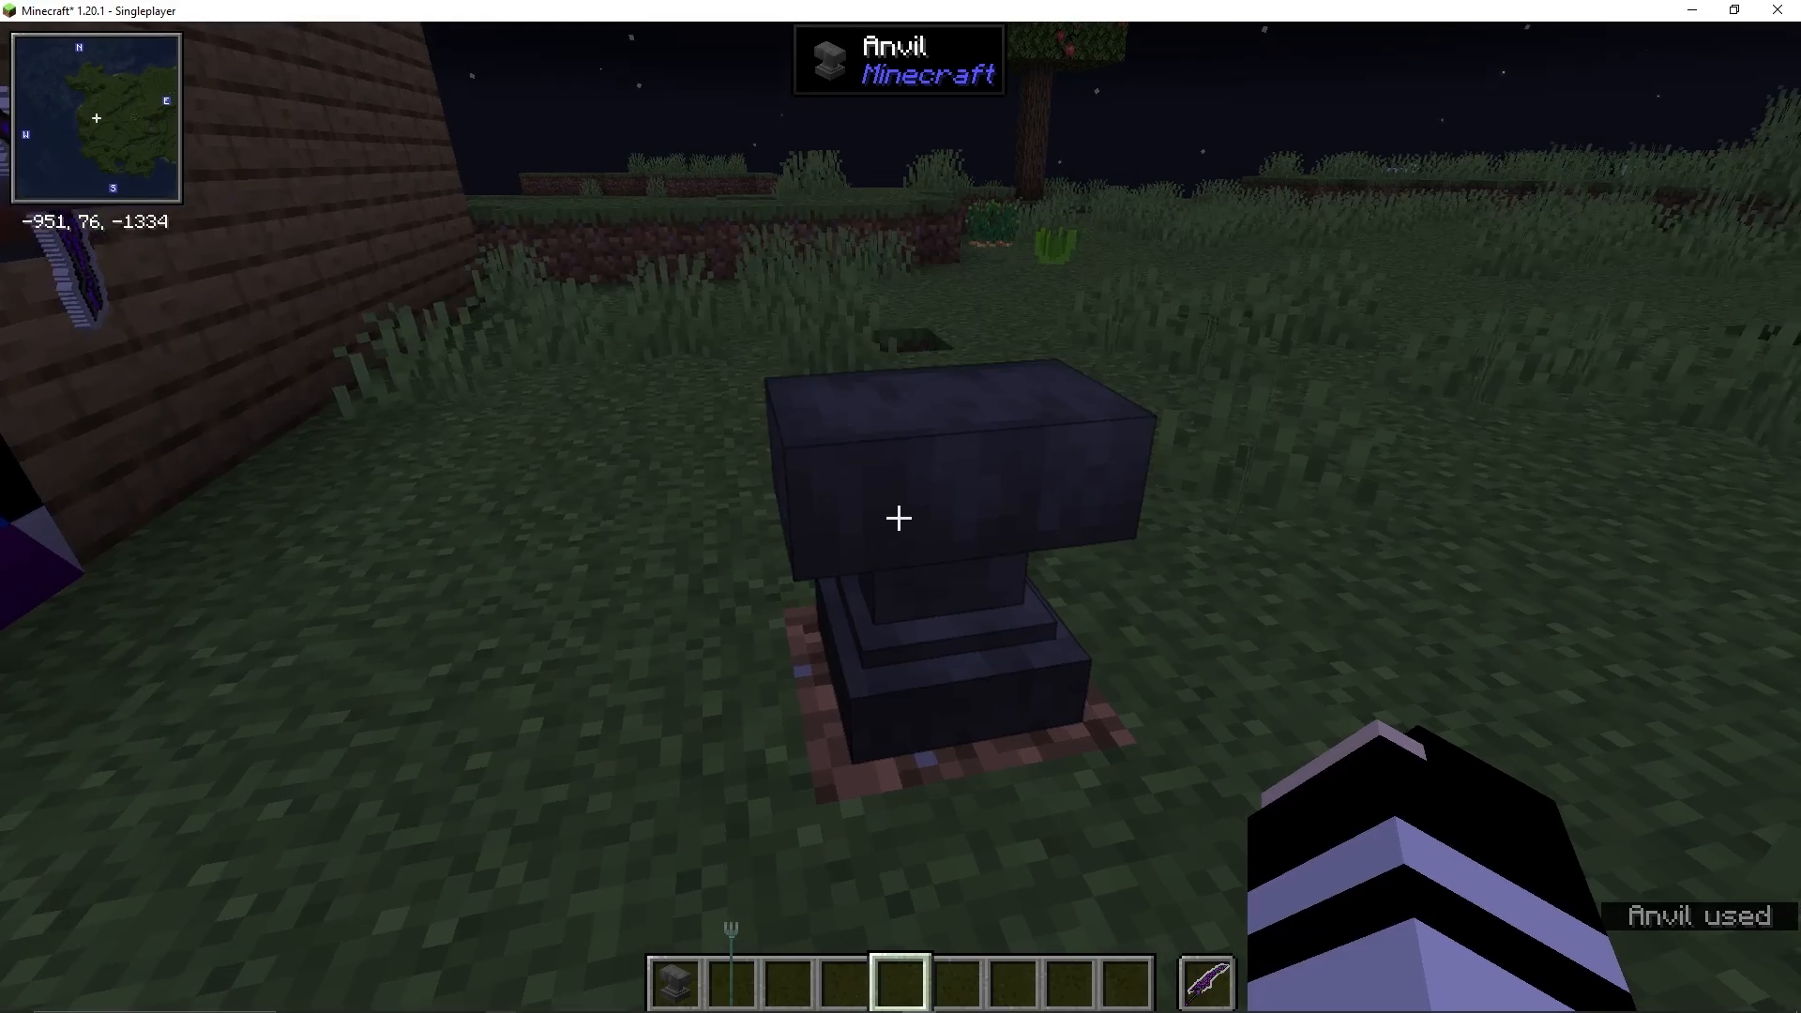
Hold the Cool Stick and examine its model on the character in both third-person views.
key("2")
key("F5")
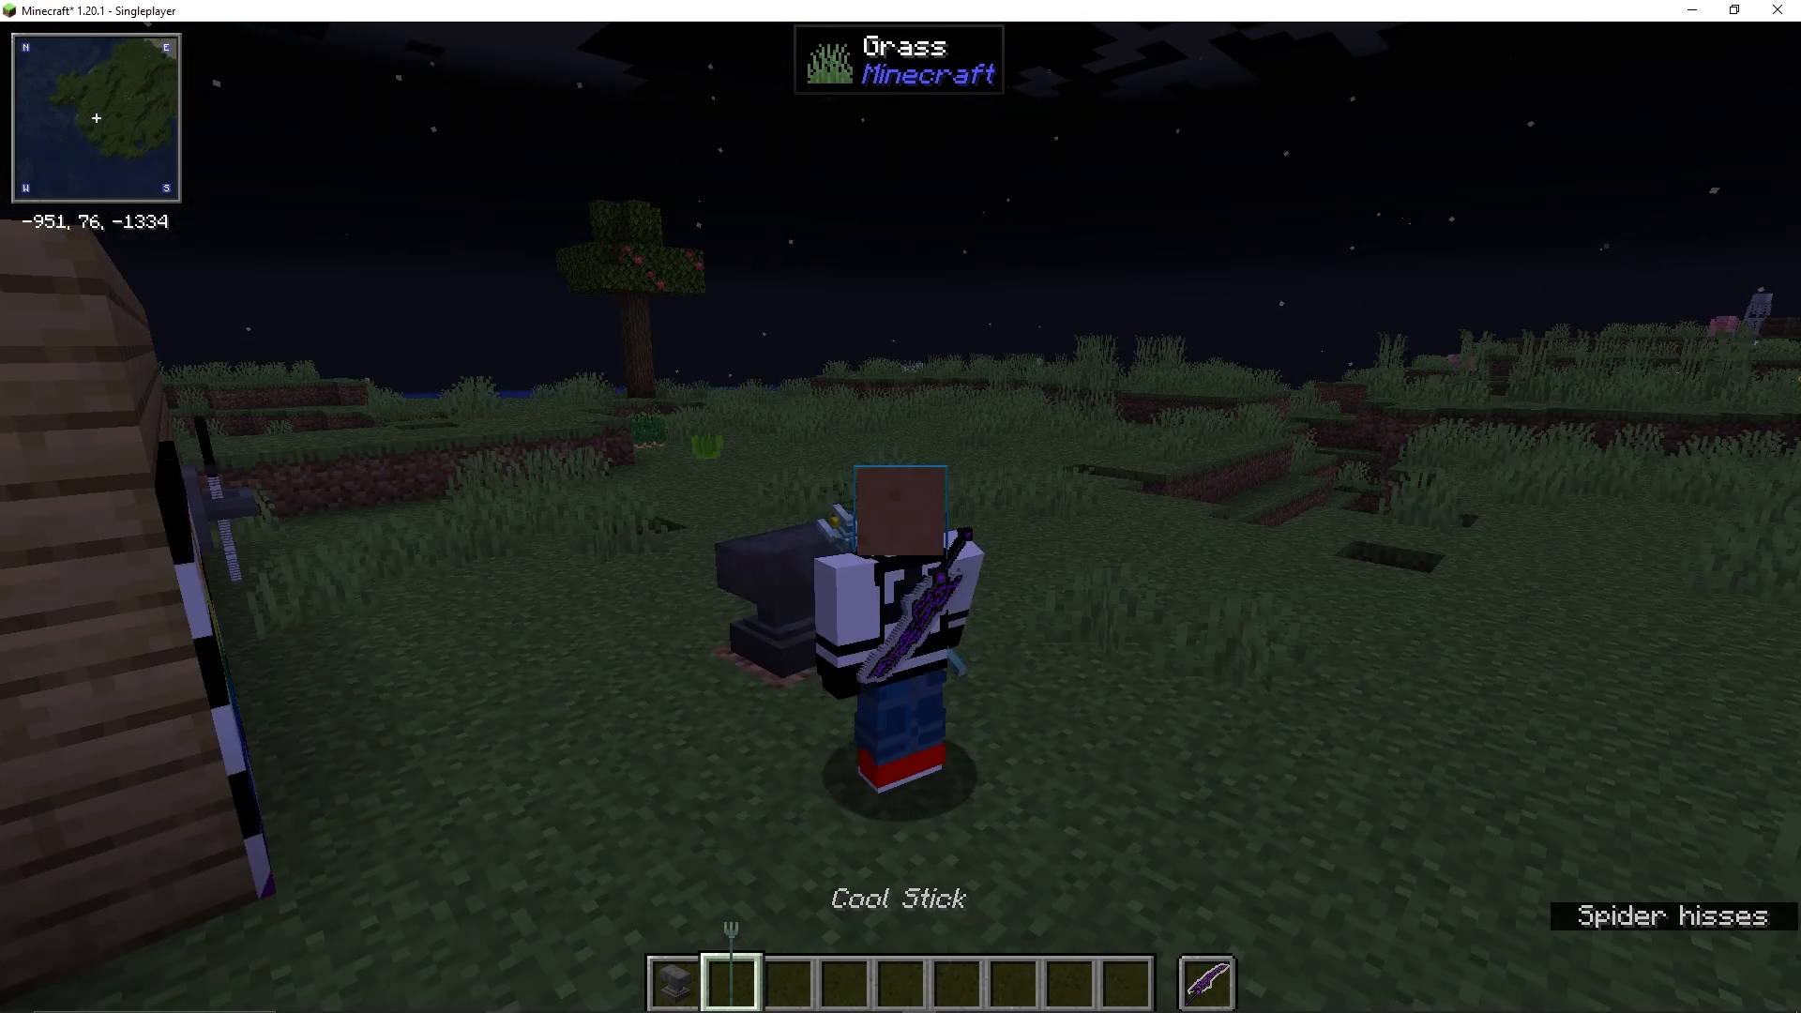
key("F5")
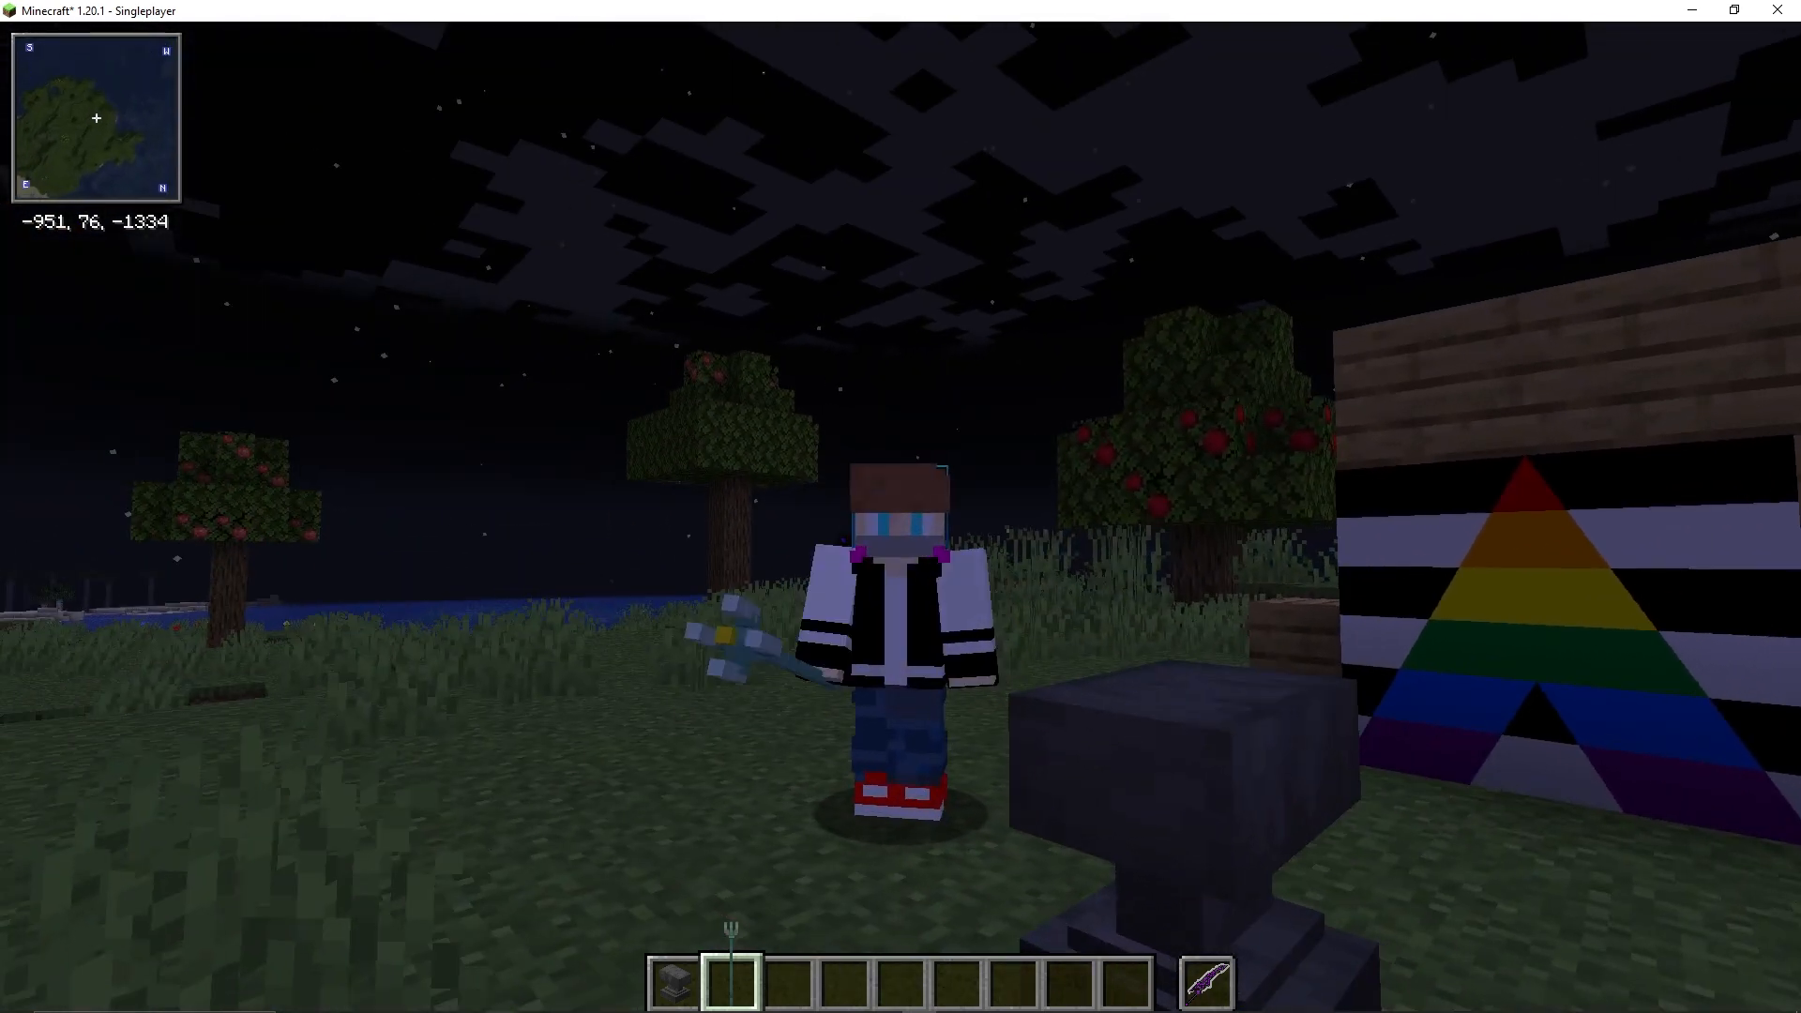
right_click(900, 506)
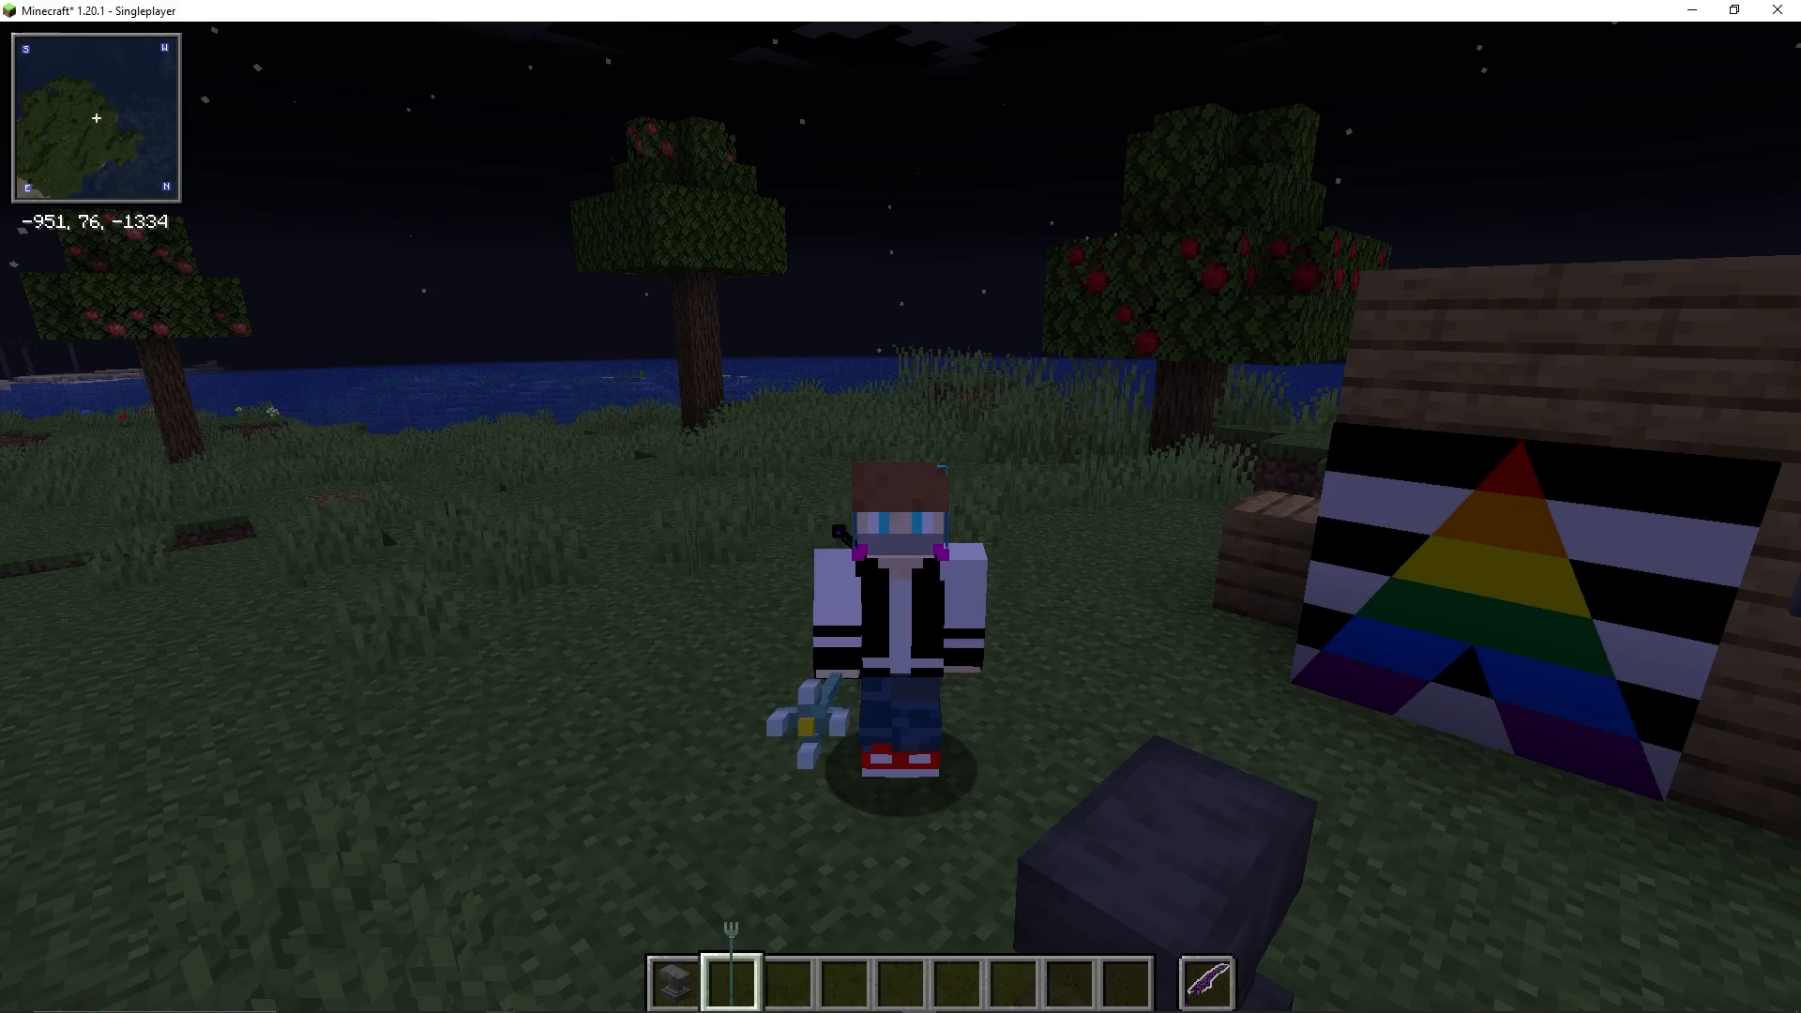
right_click(900, 507)
key("w")
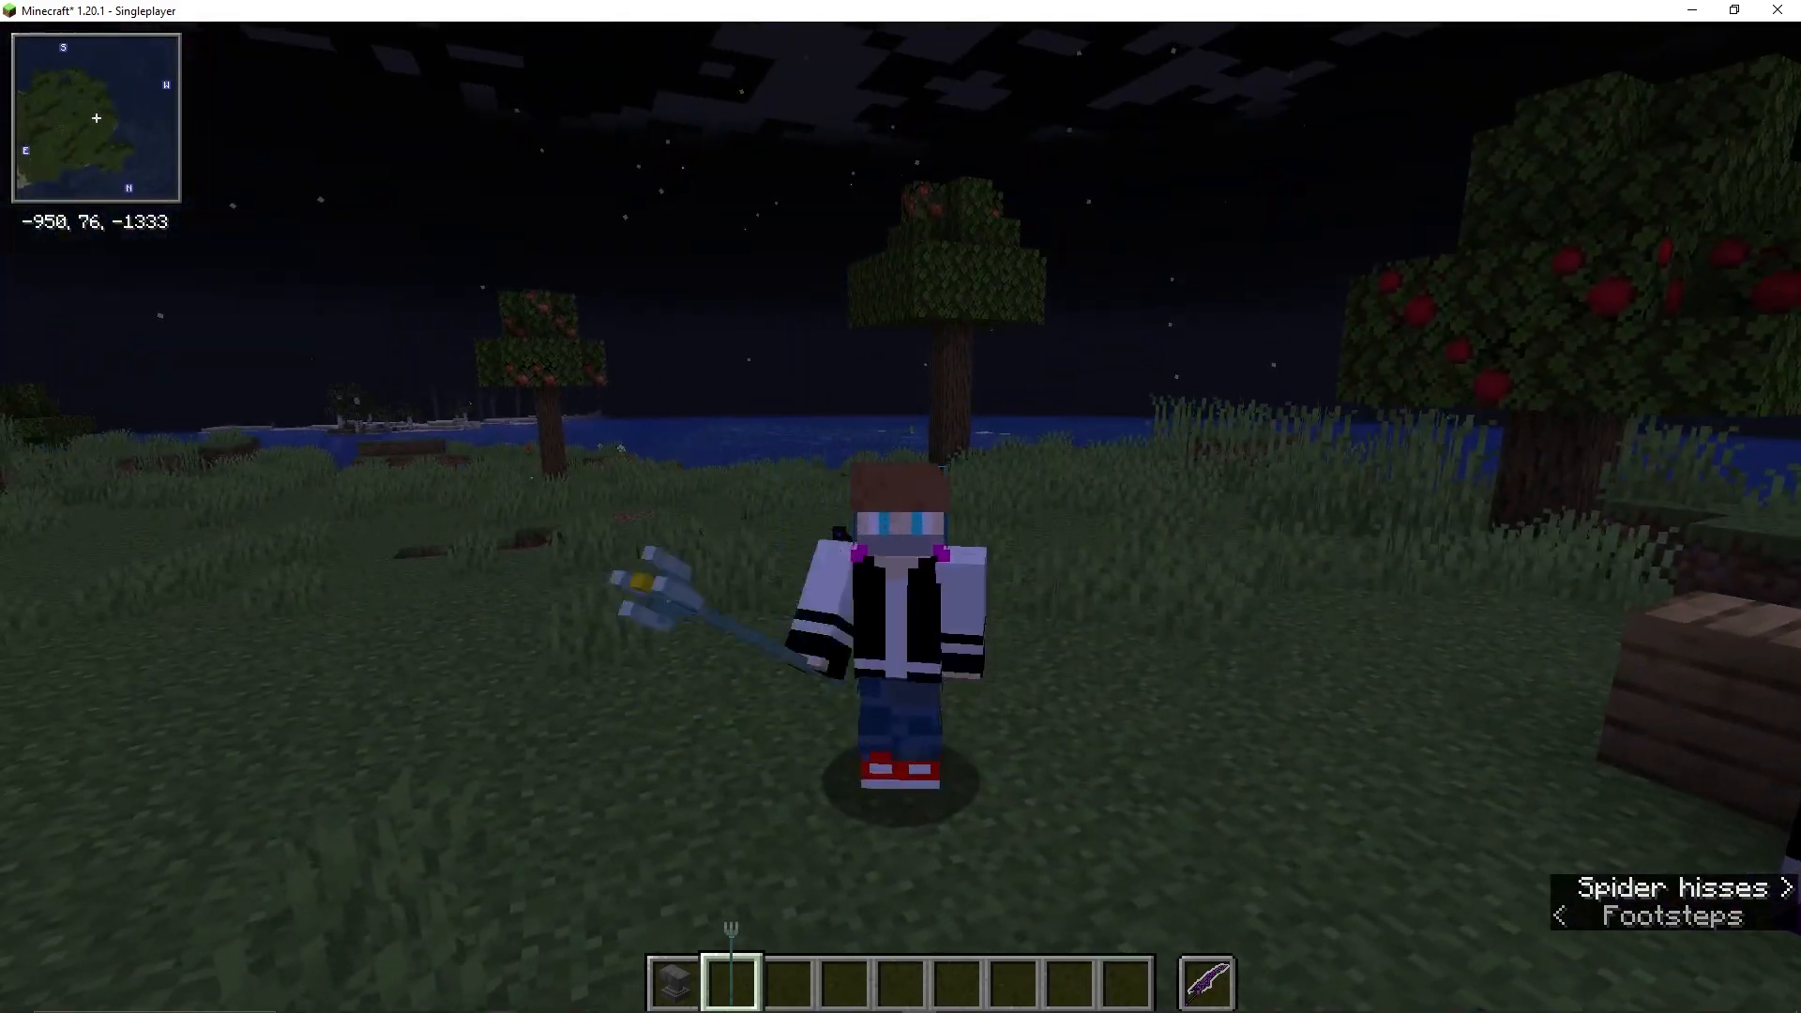
right_click(900, 506)
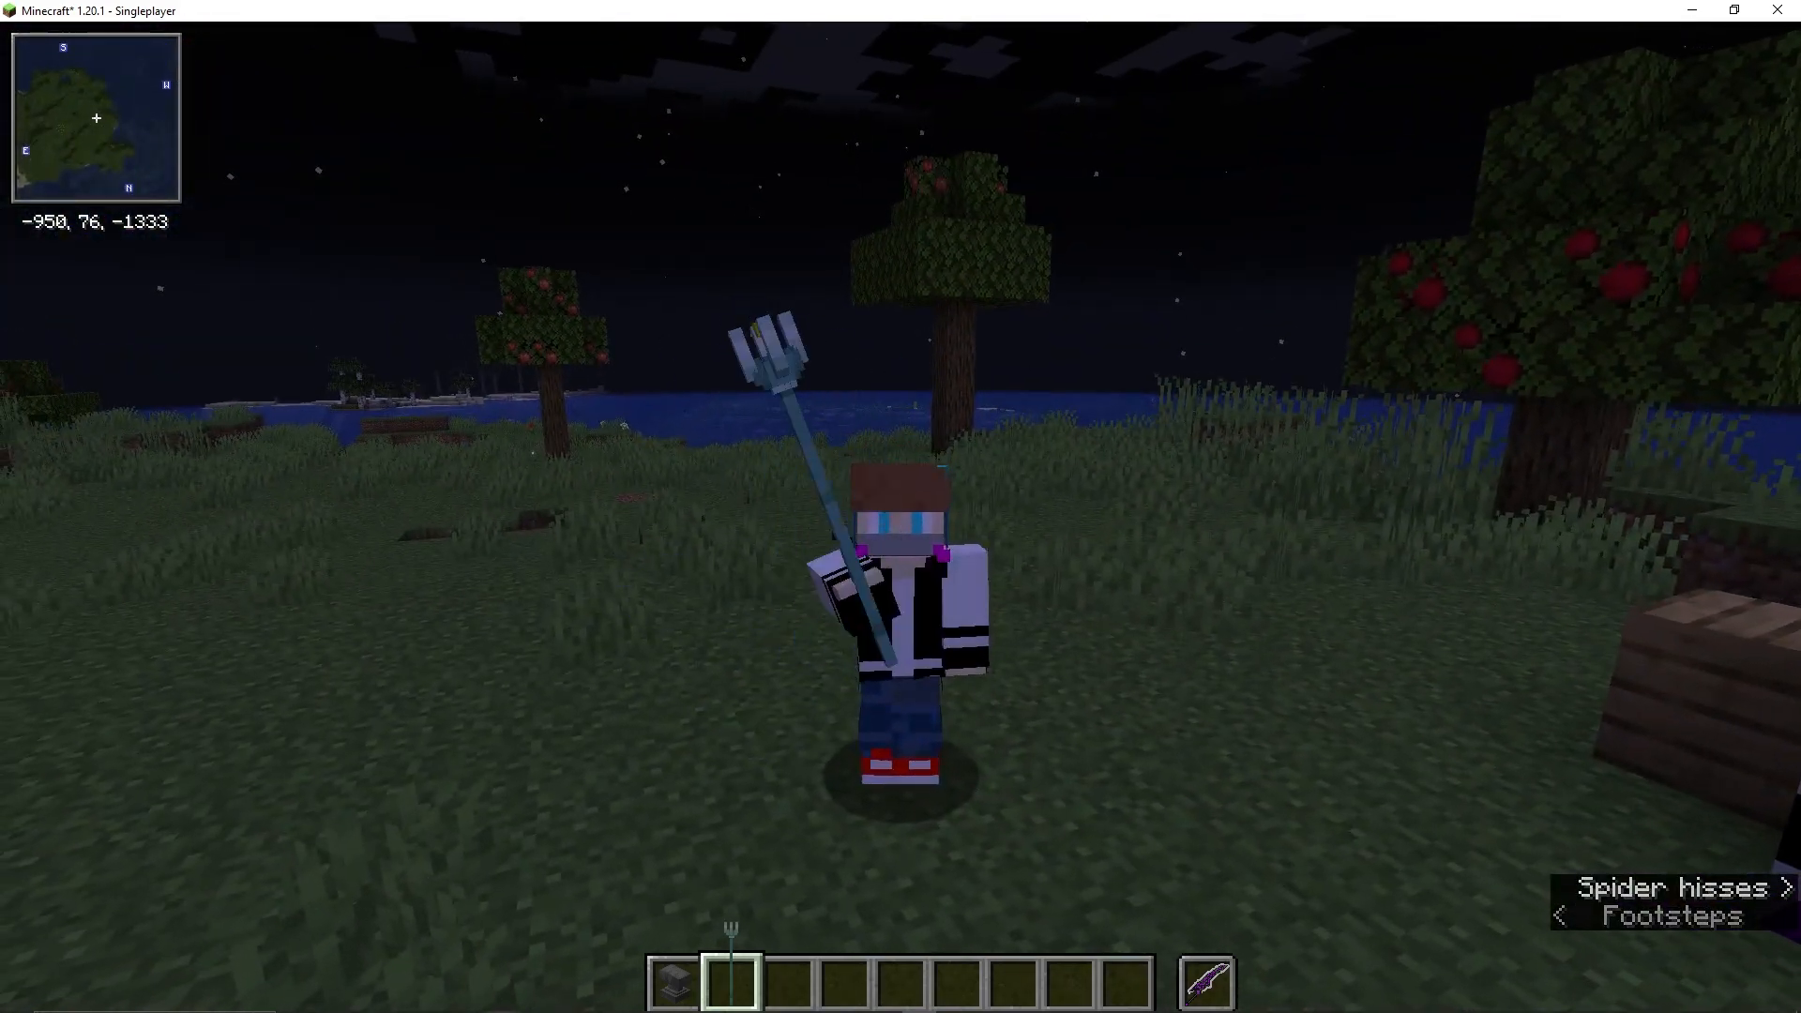
Swap the Cool Stick with the off-hand sword to view it on the character's back, and move it to the third hotbar slot.
key("f")
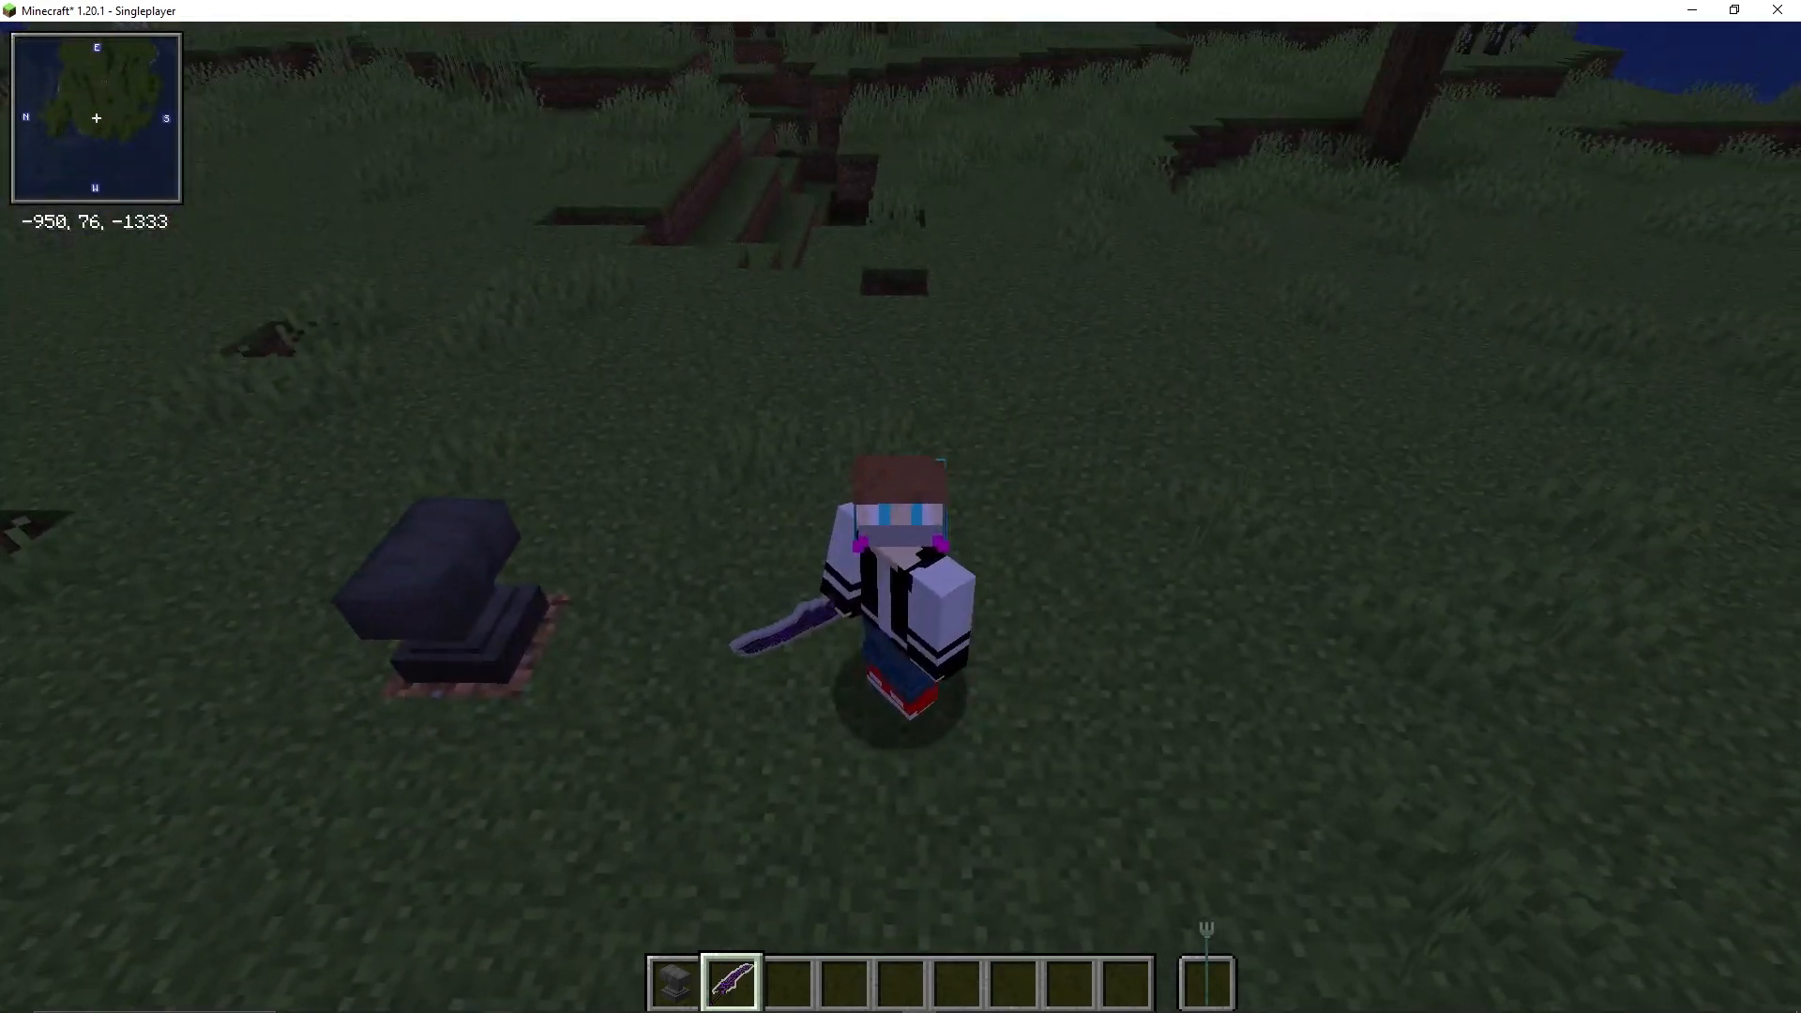
key("F5")
key("F5")
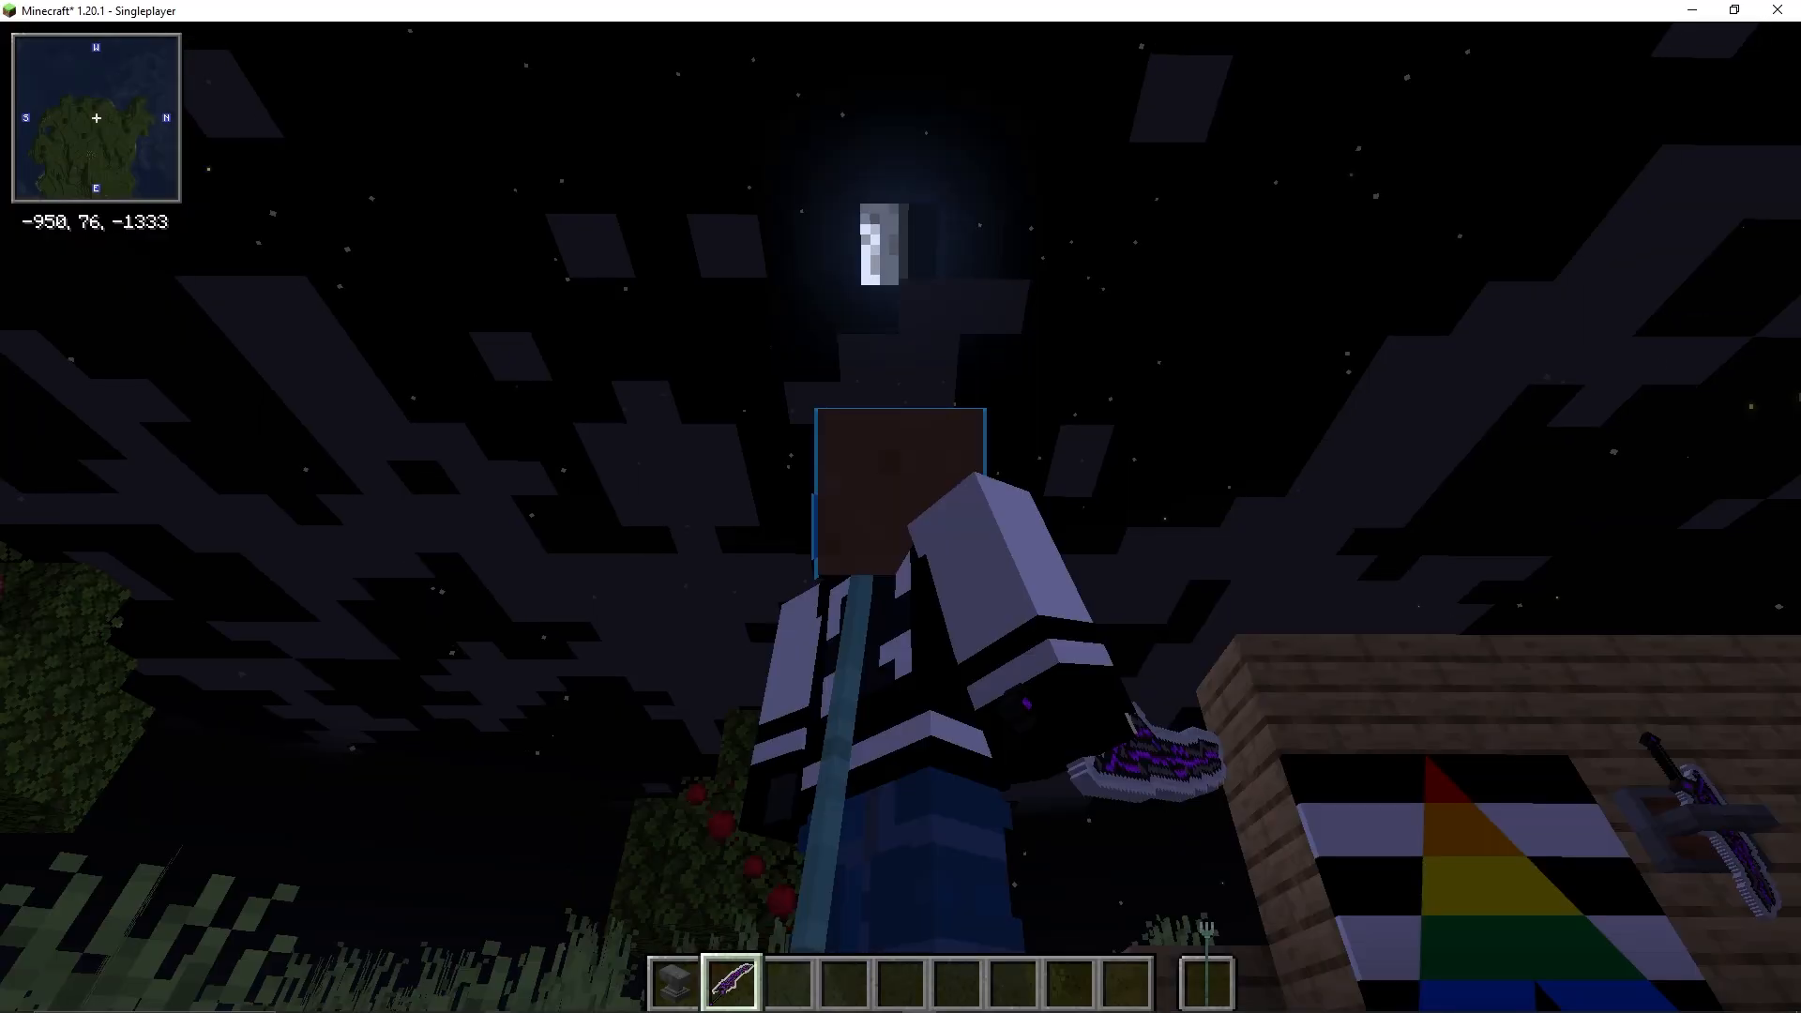
key("F5")
key("3")
key("f")
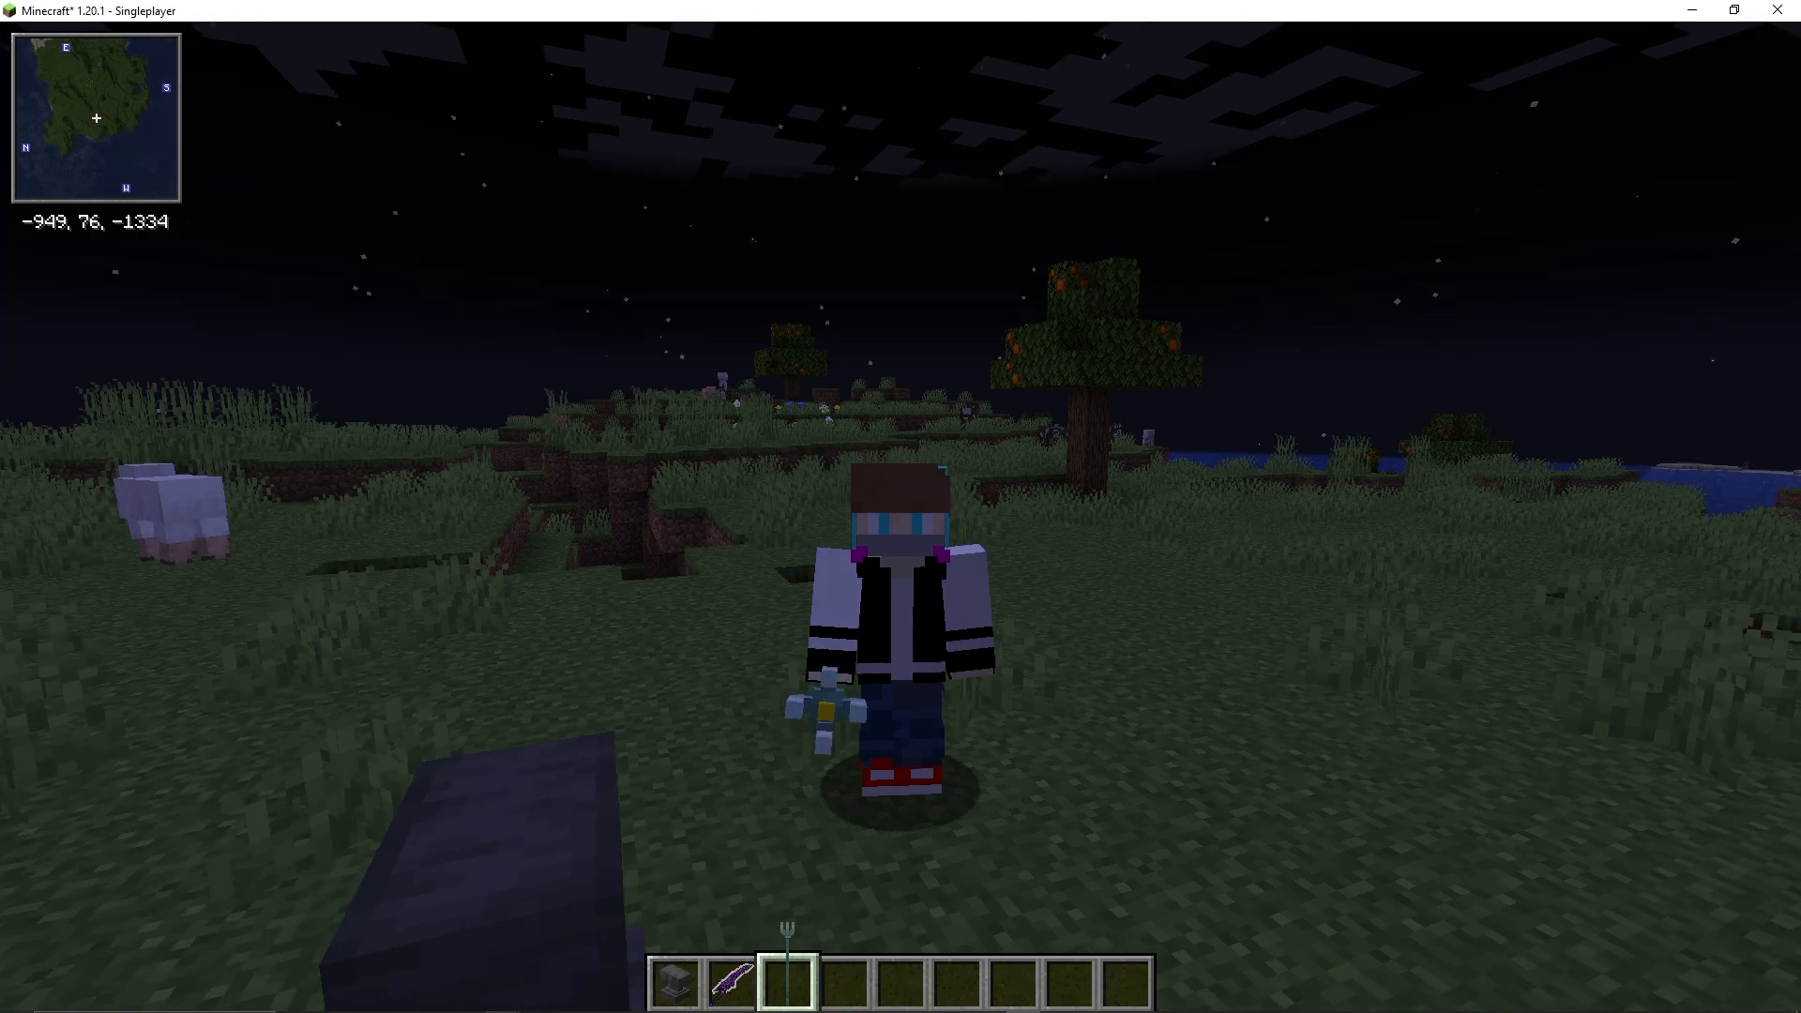
right_click(901, 507)
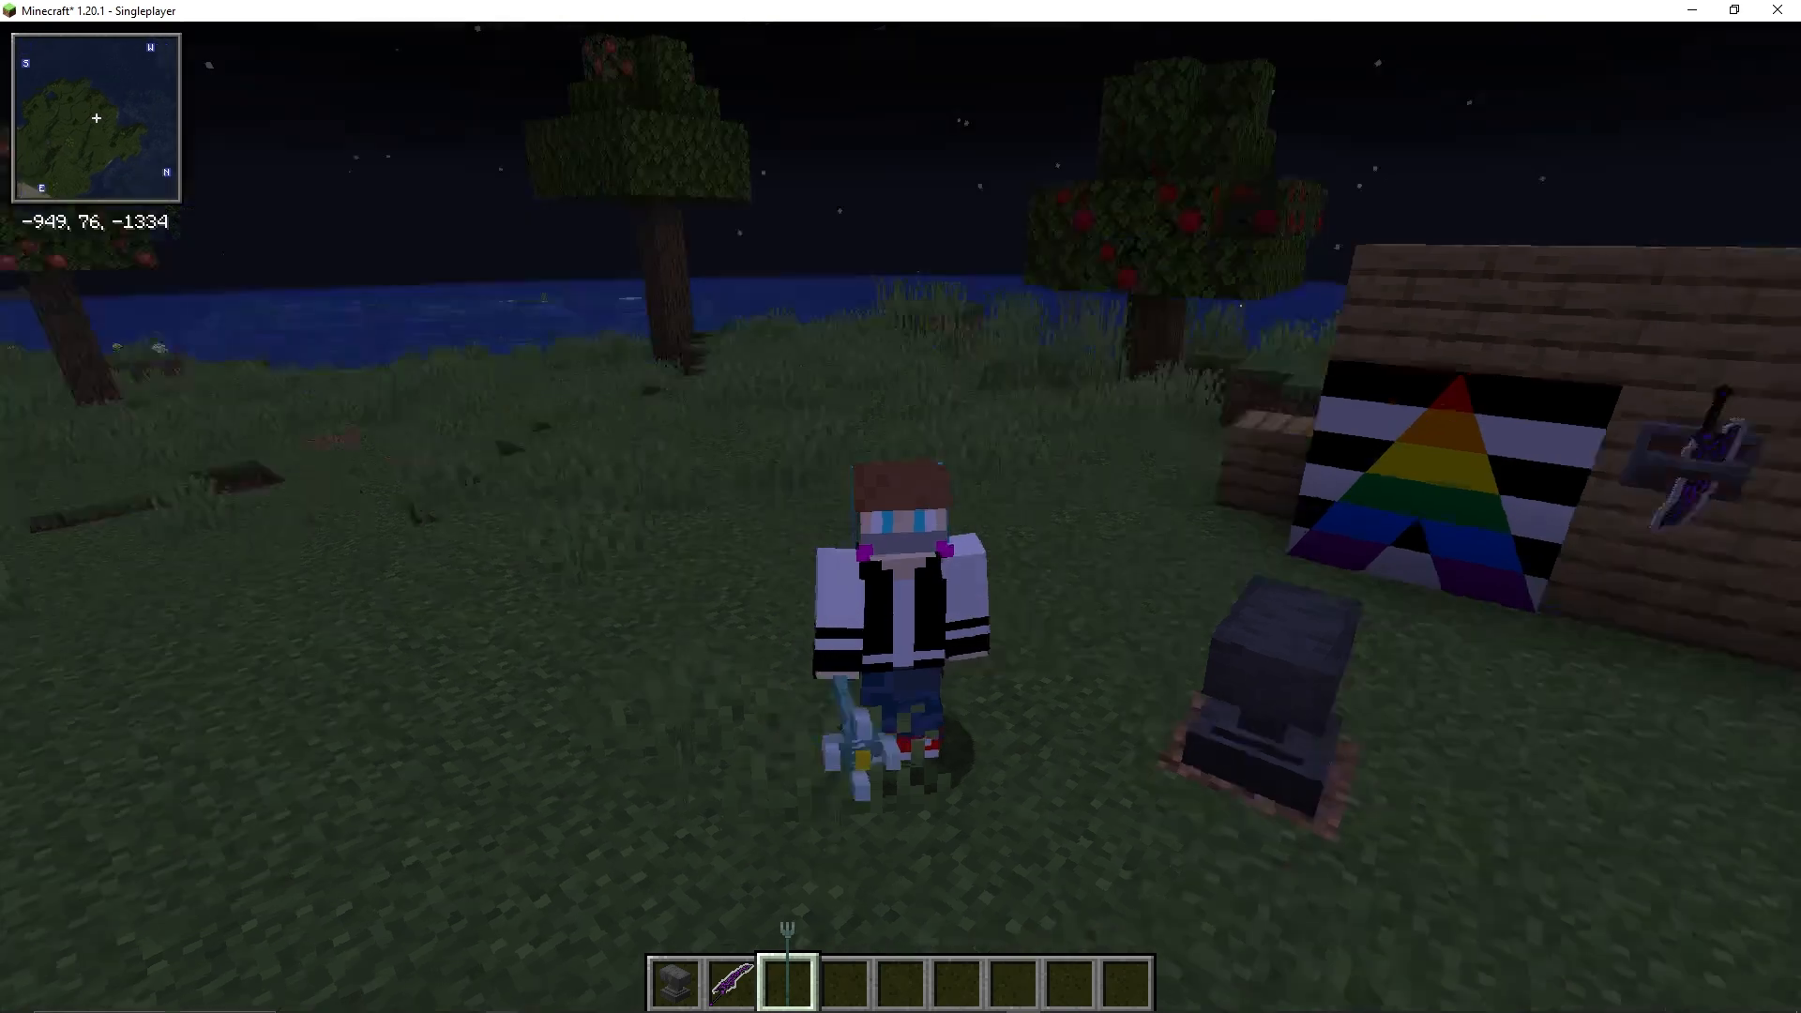
Go to the plank wall in first-person view, break the painting and take the sword off the weapon rack.
key("s")
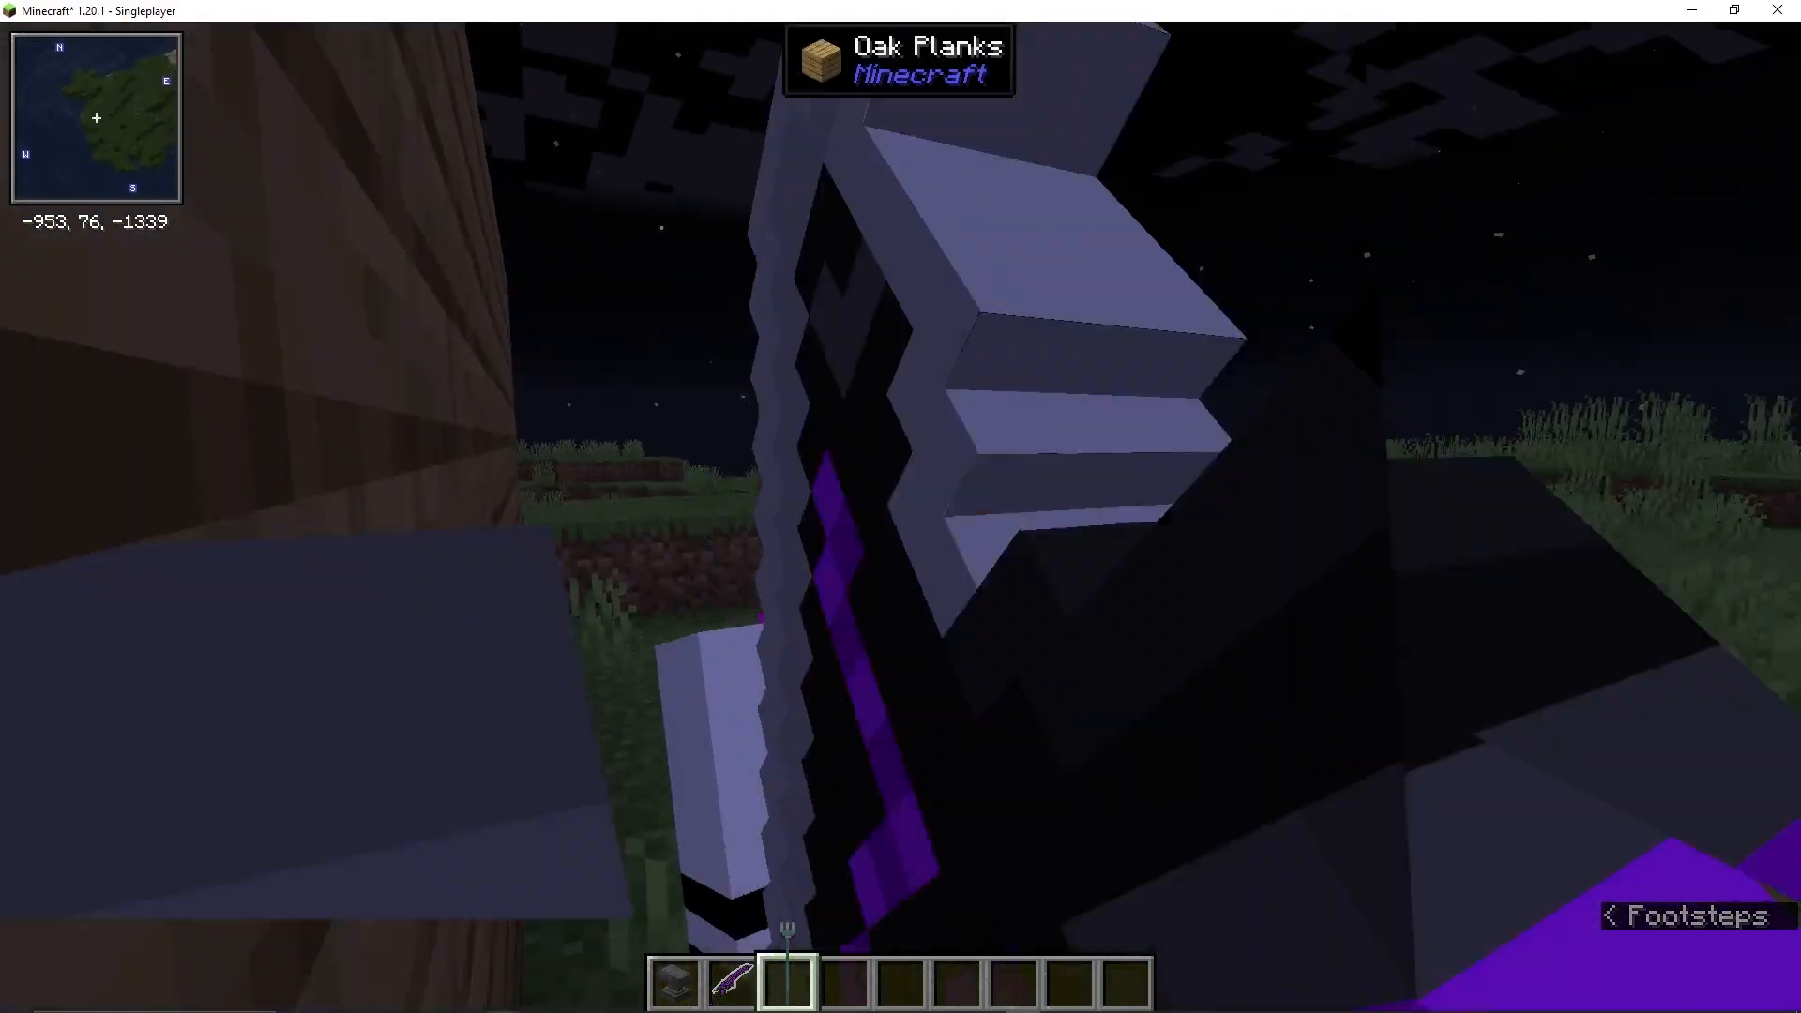
key("F5")
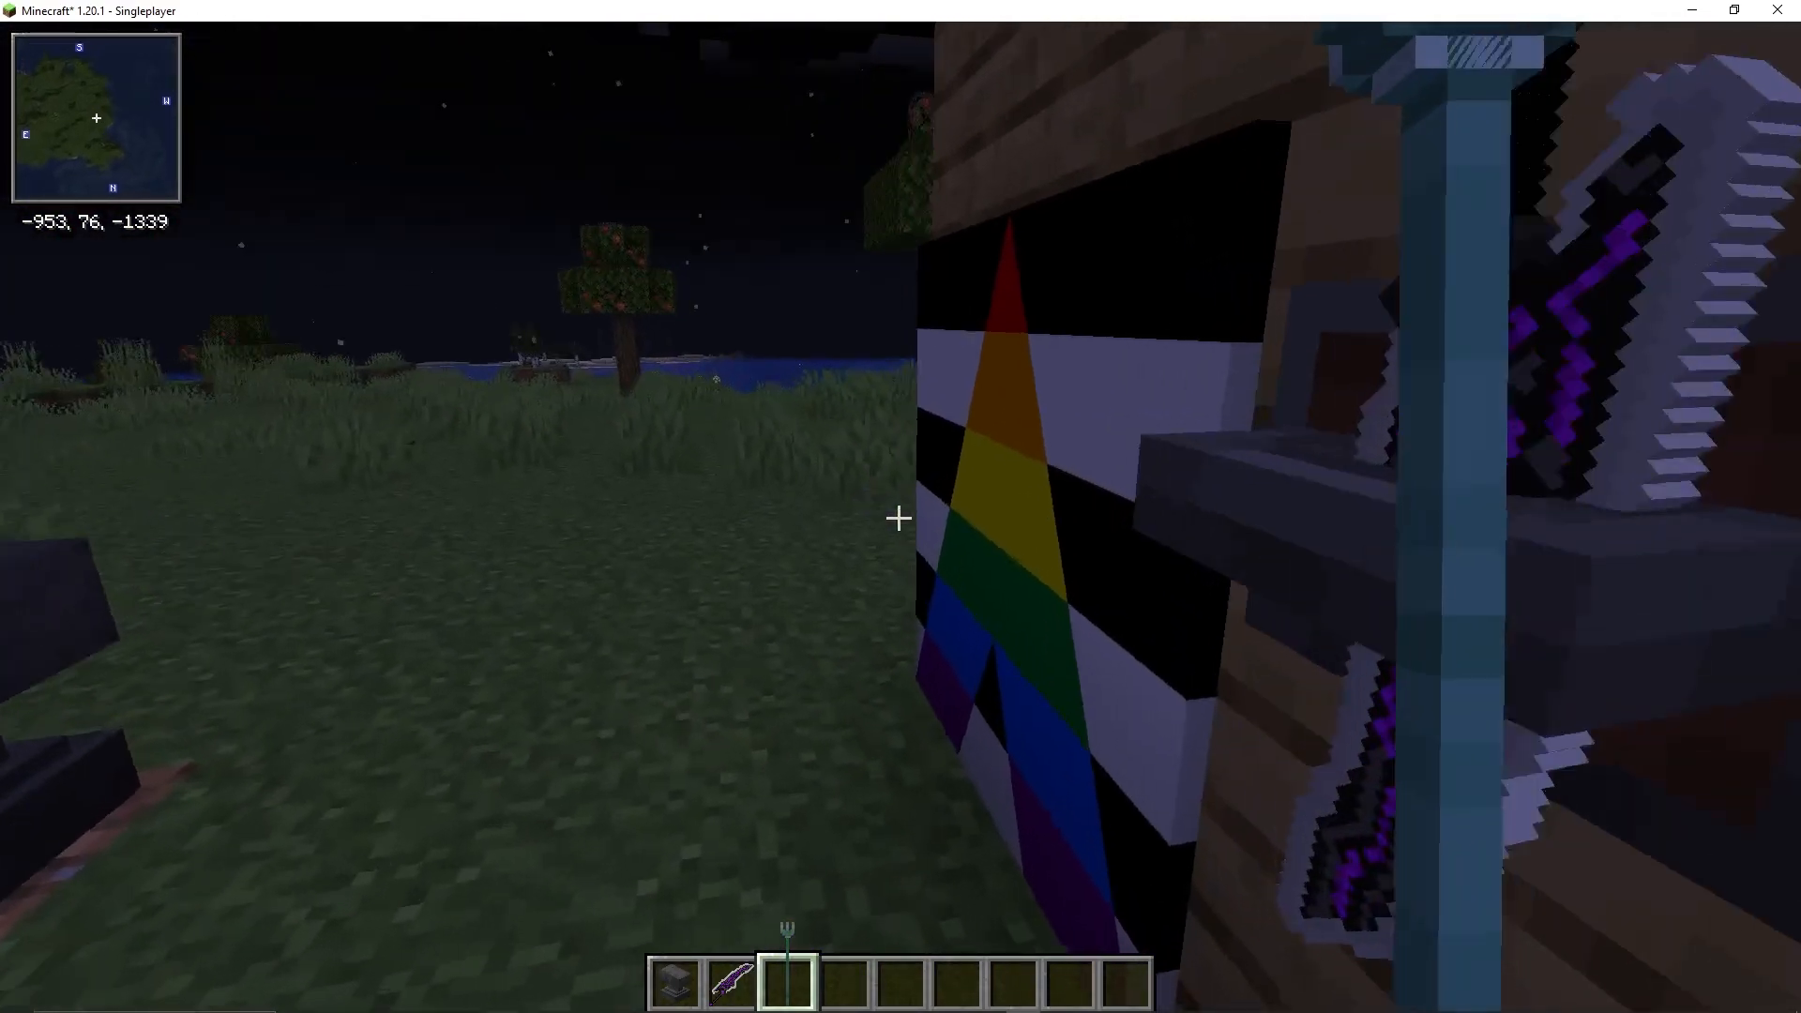
scroll(898, 518, "down", 2)
left_click(898, 518)
right_click(898, 518)
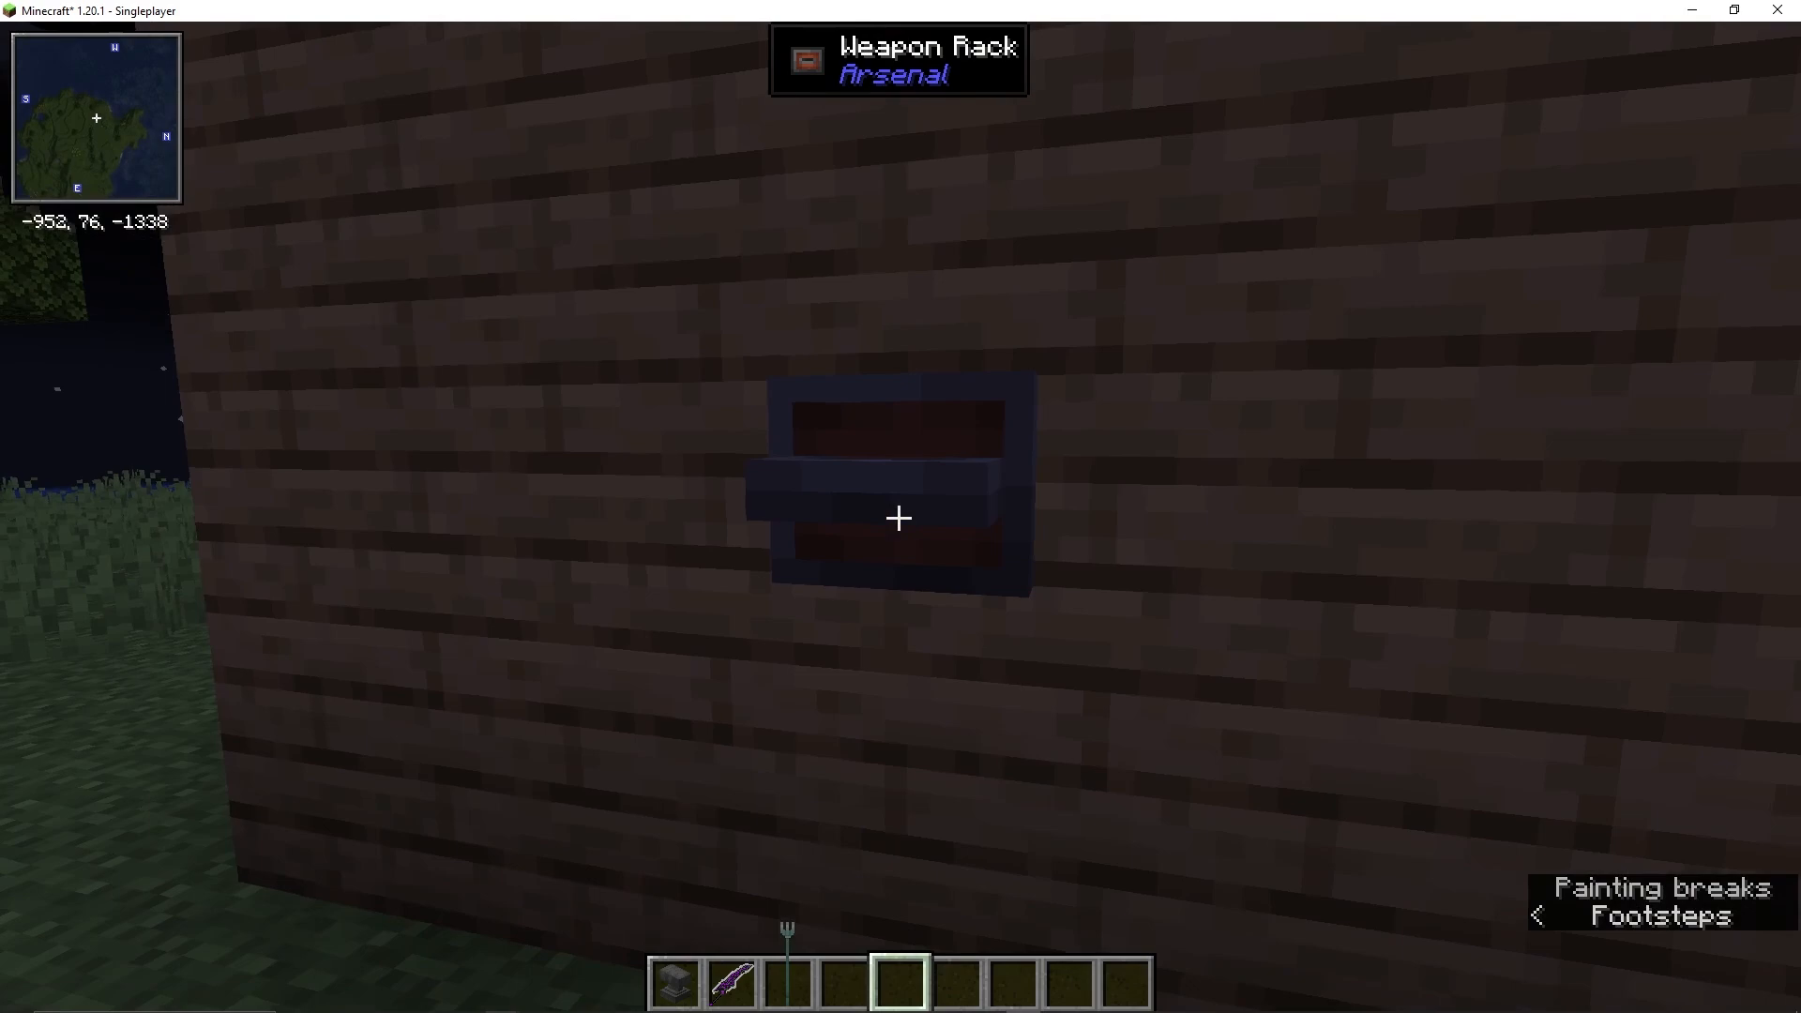
Drop the Cool Stick and the Sample Sword on the grass beside the anvil.
scroll(898, 517, "up", 2)
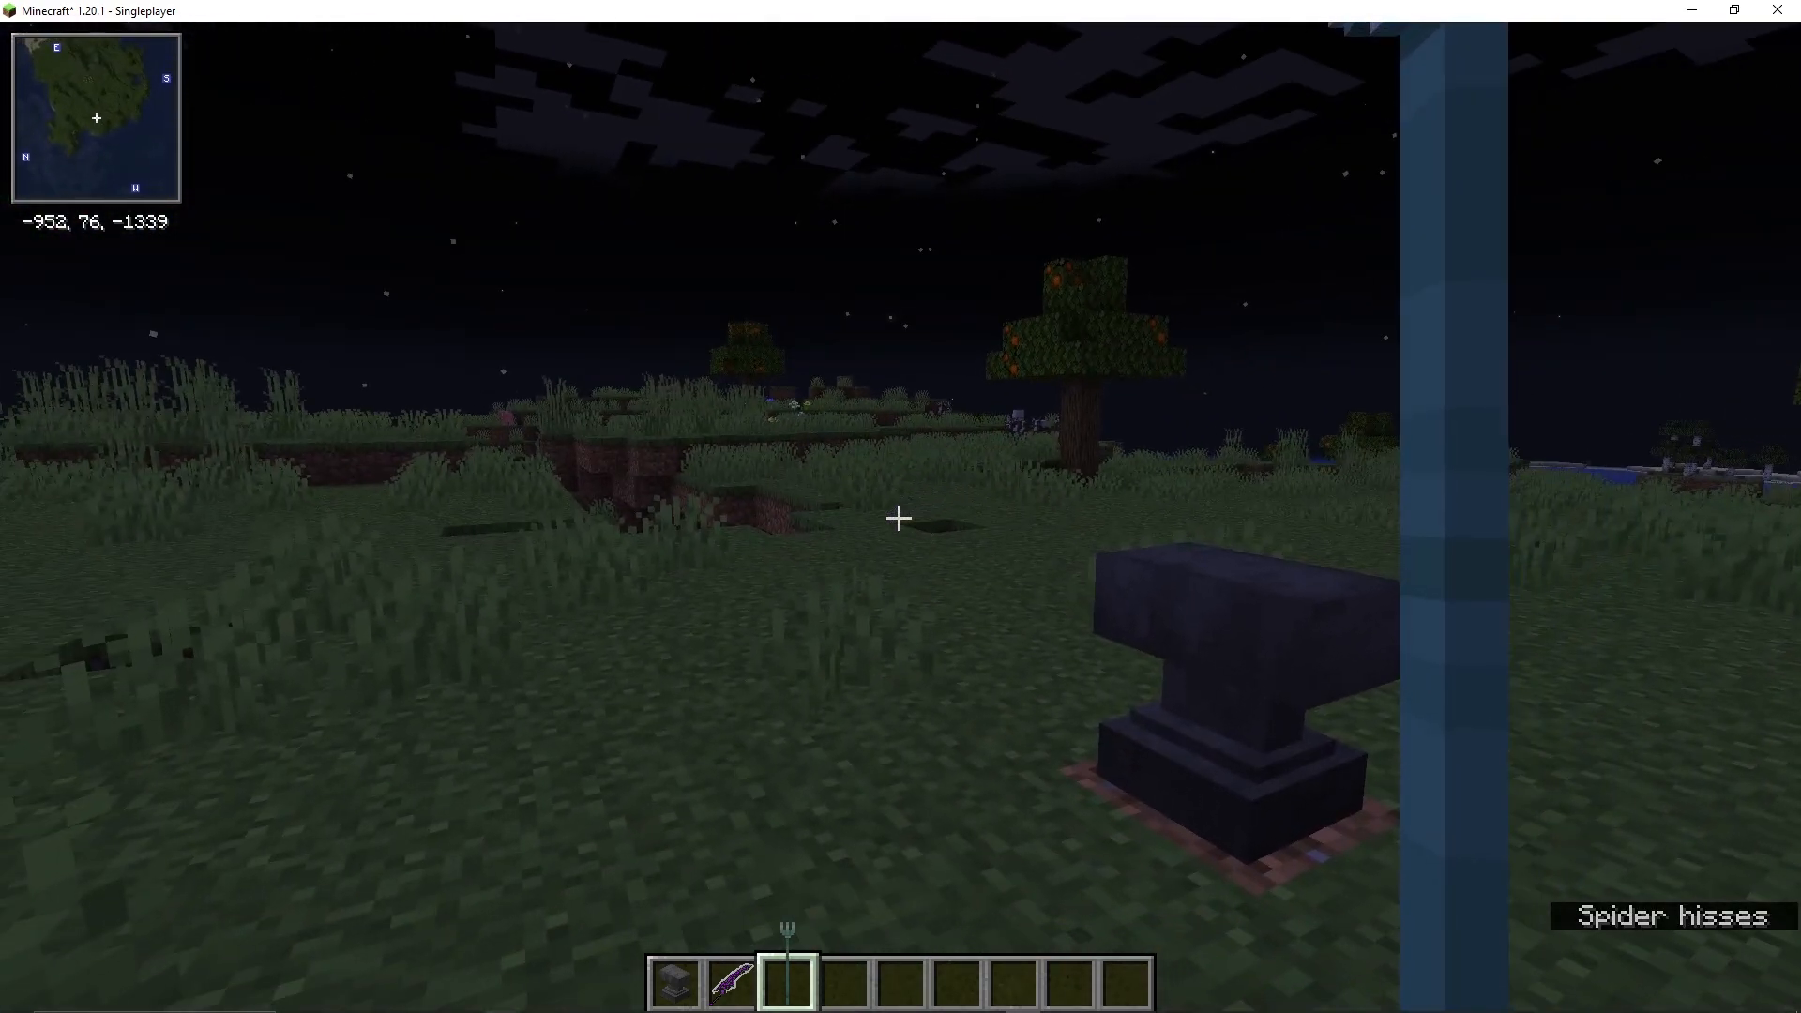
right_click(898, 517)
scroll(898, 518, "up", 1)
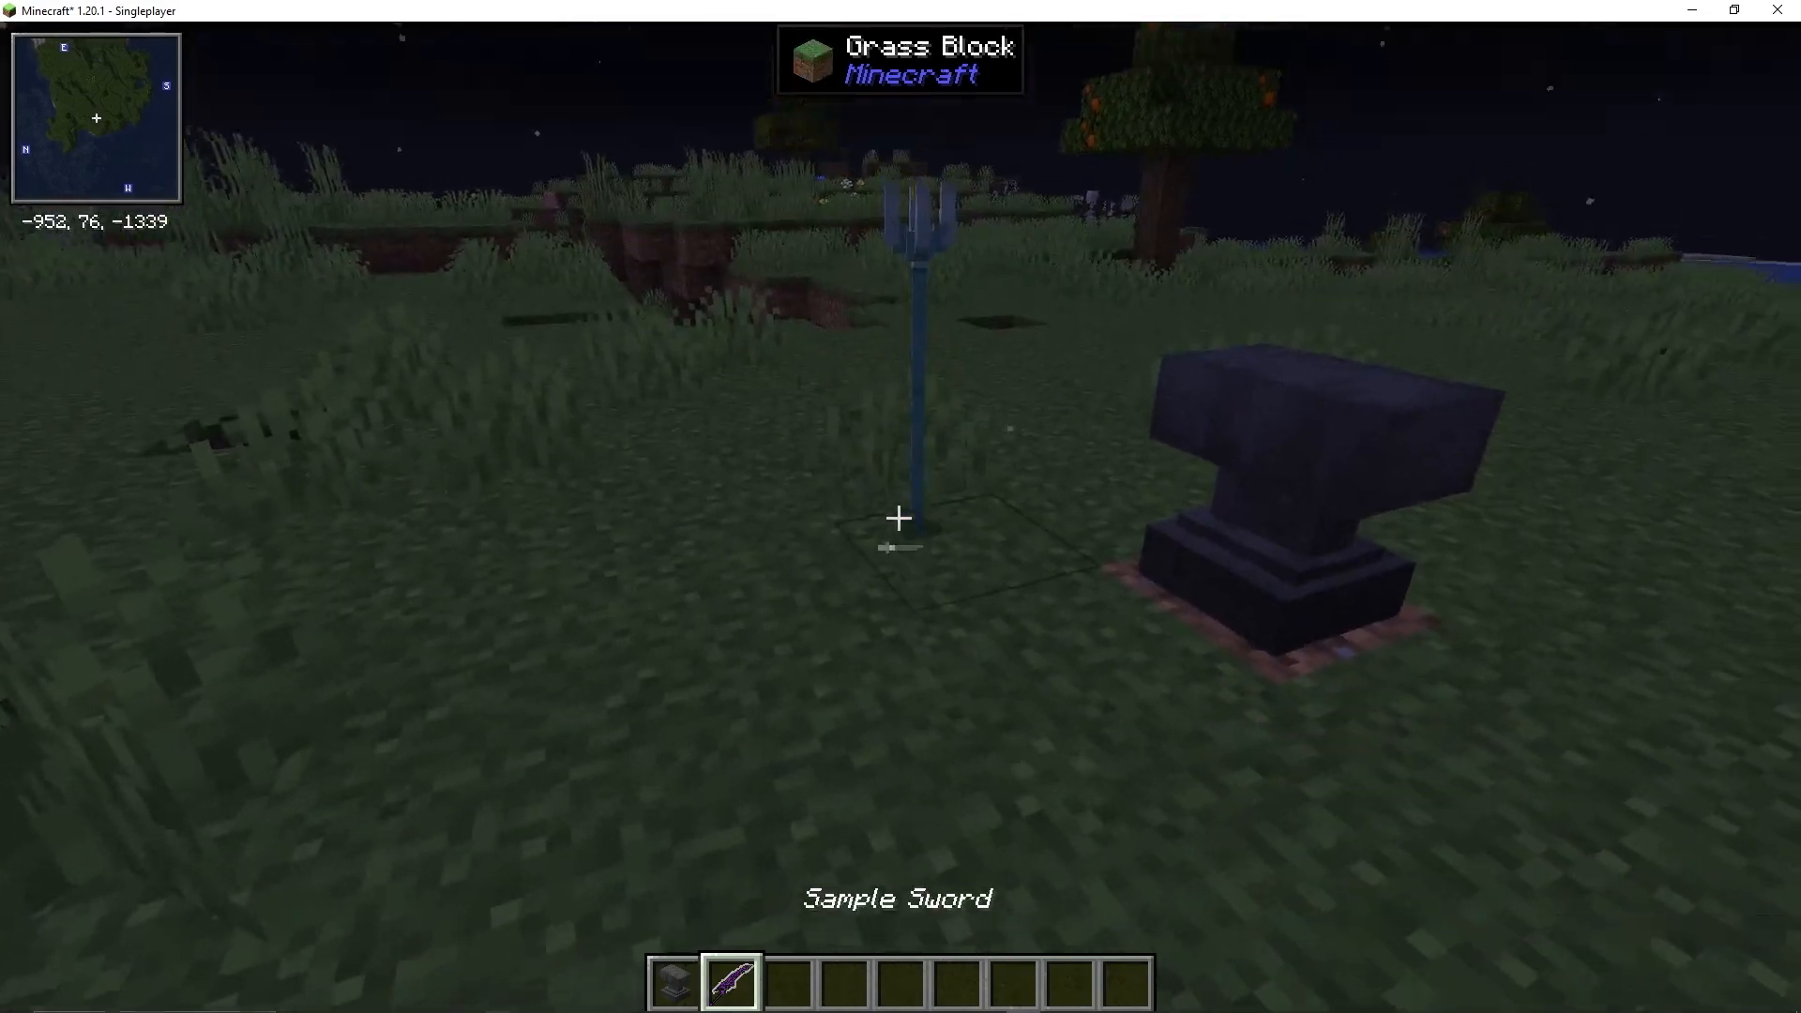
key("q")
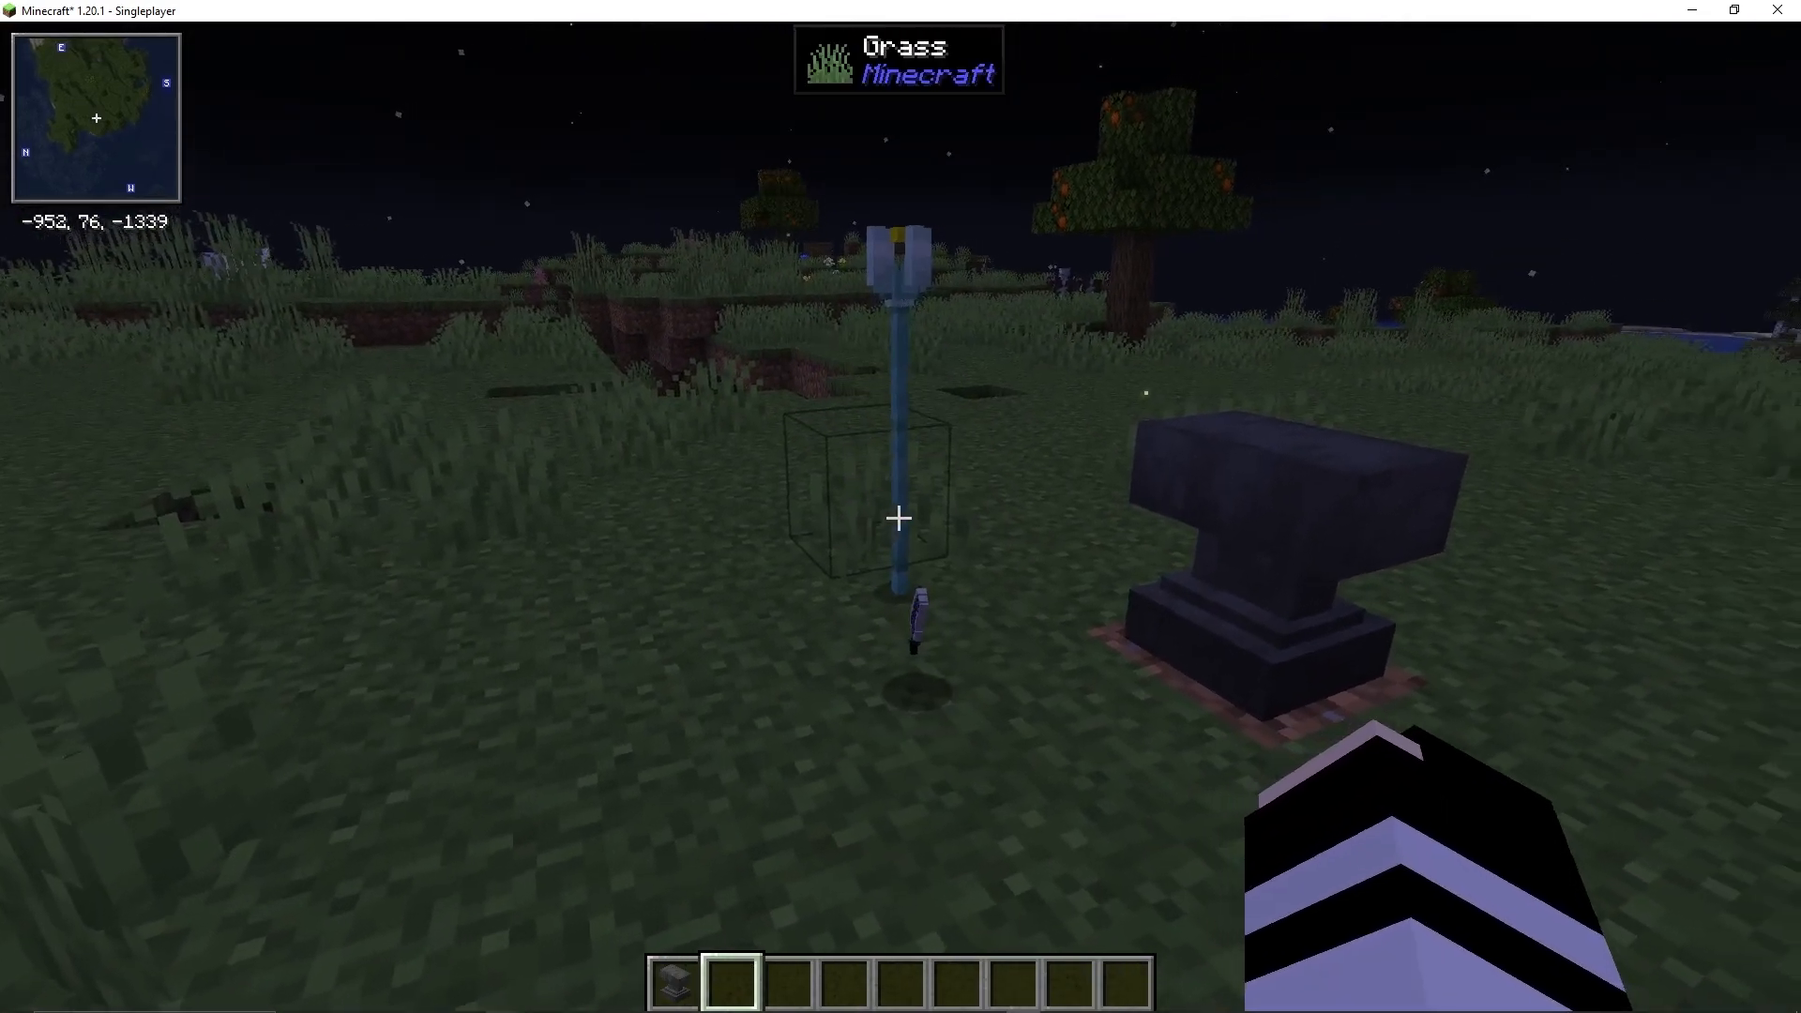
Walk around the dropped Cool Stick and Sample Sword beside the anvil and examine their models on the ground.
key("s")
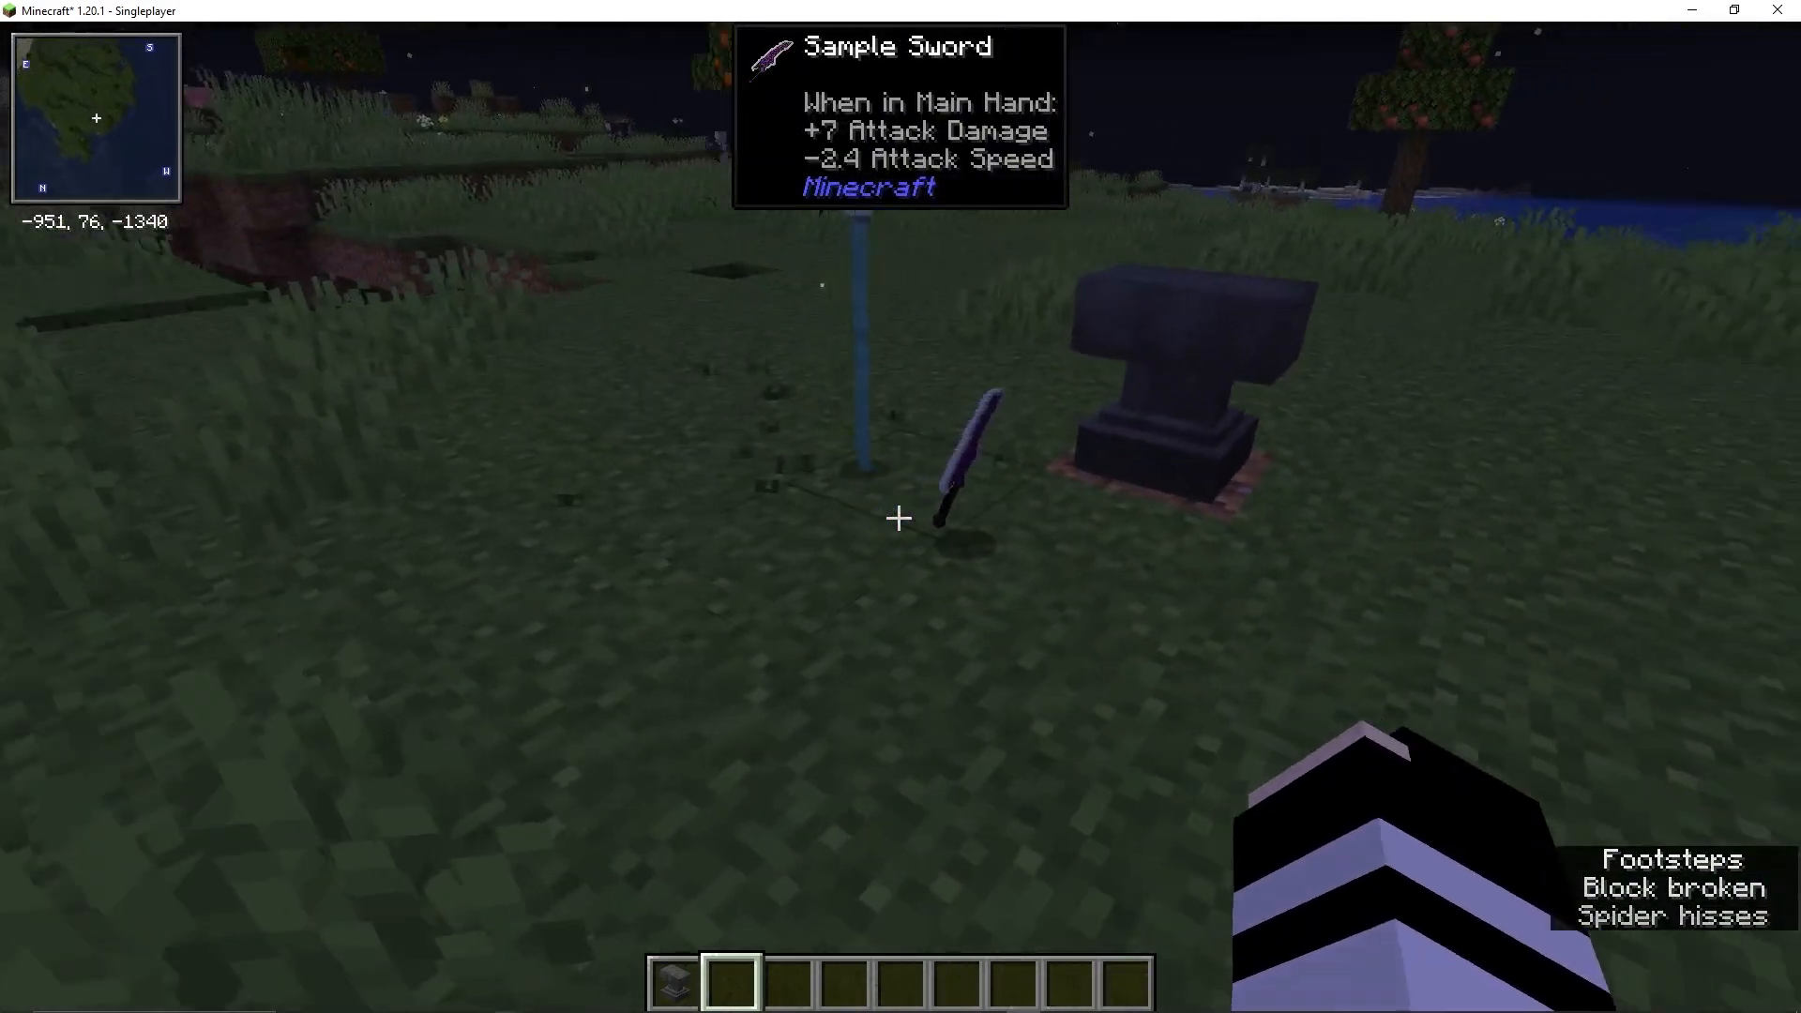
key("w")
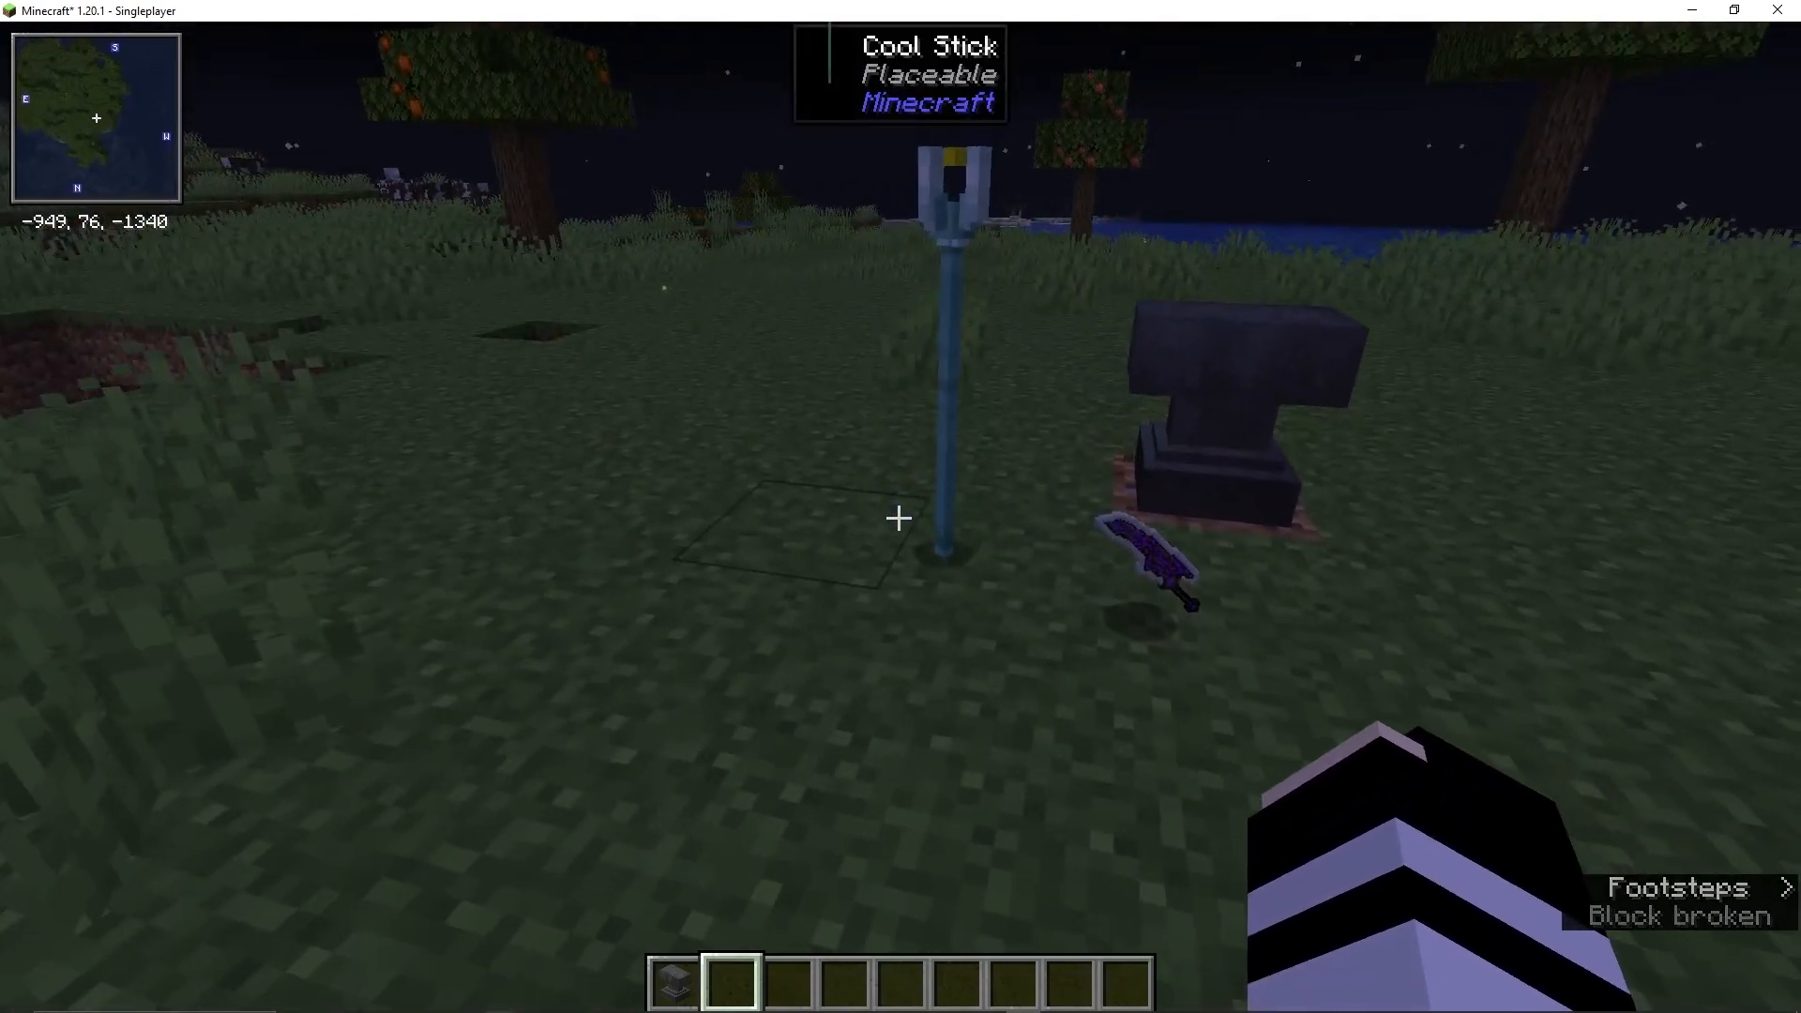
key("a")
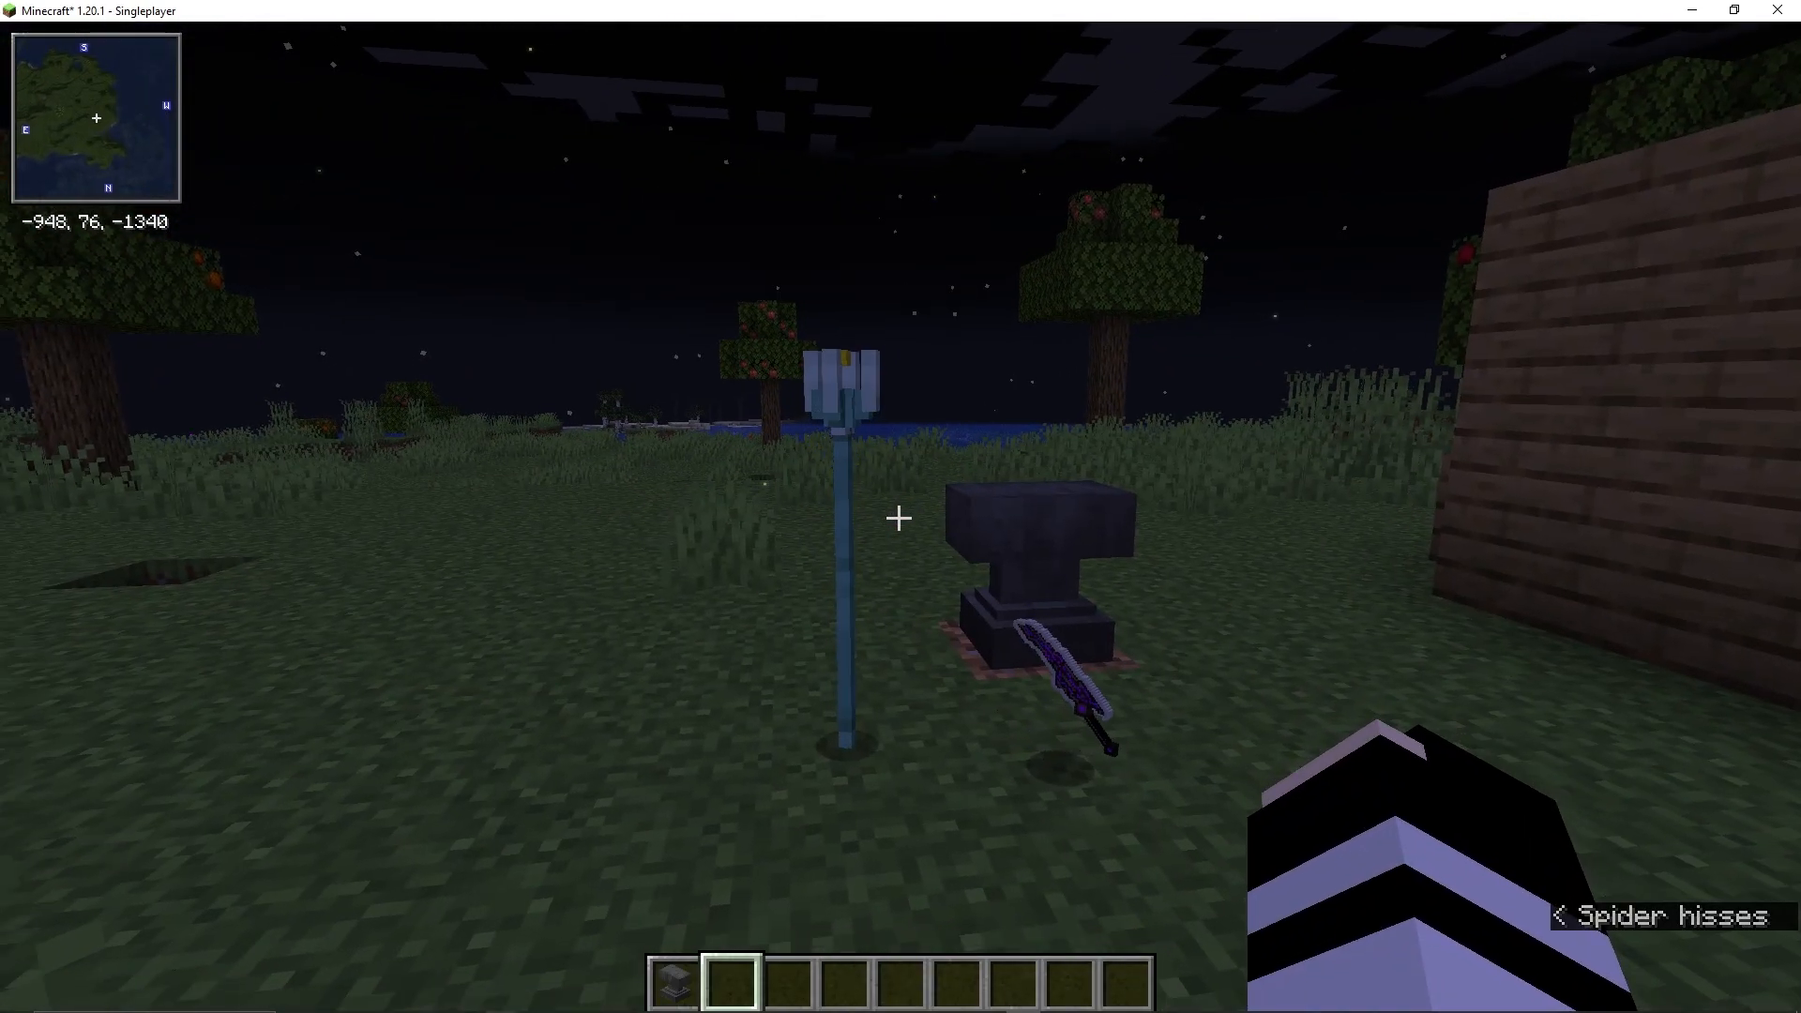
View the character from the front in third person and pick the Sample Sword and Cool Stick back up from the grass.
key("F5")
key("F5")
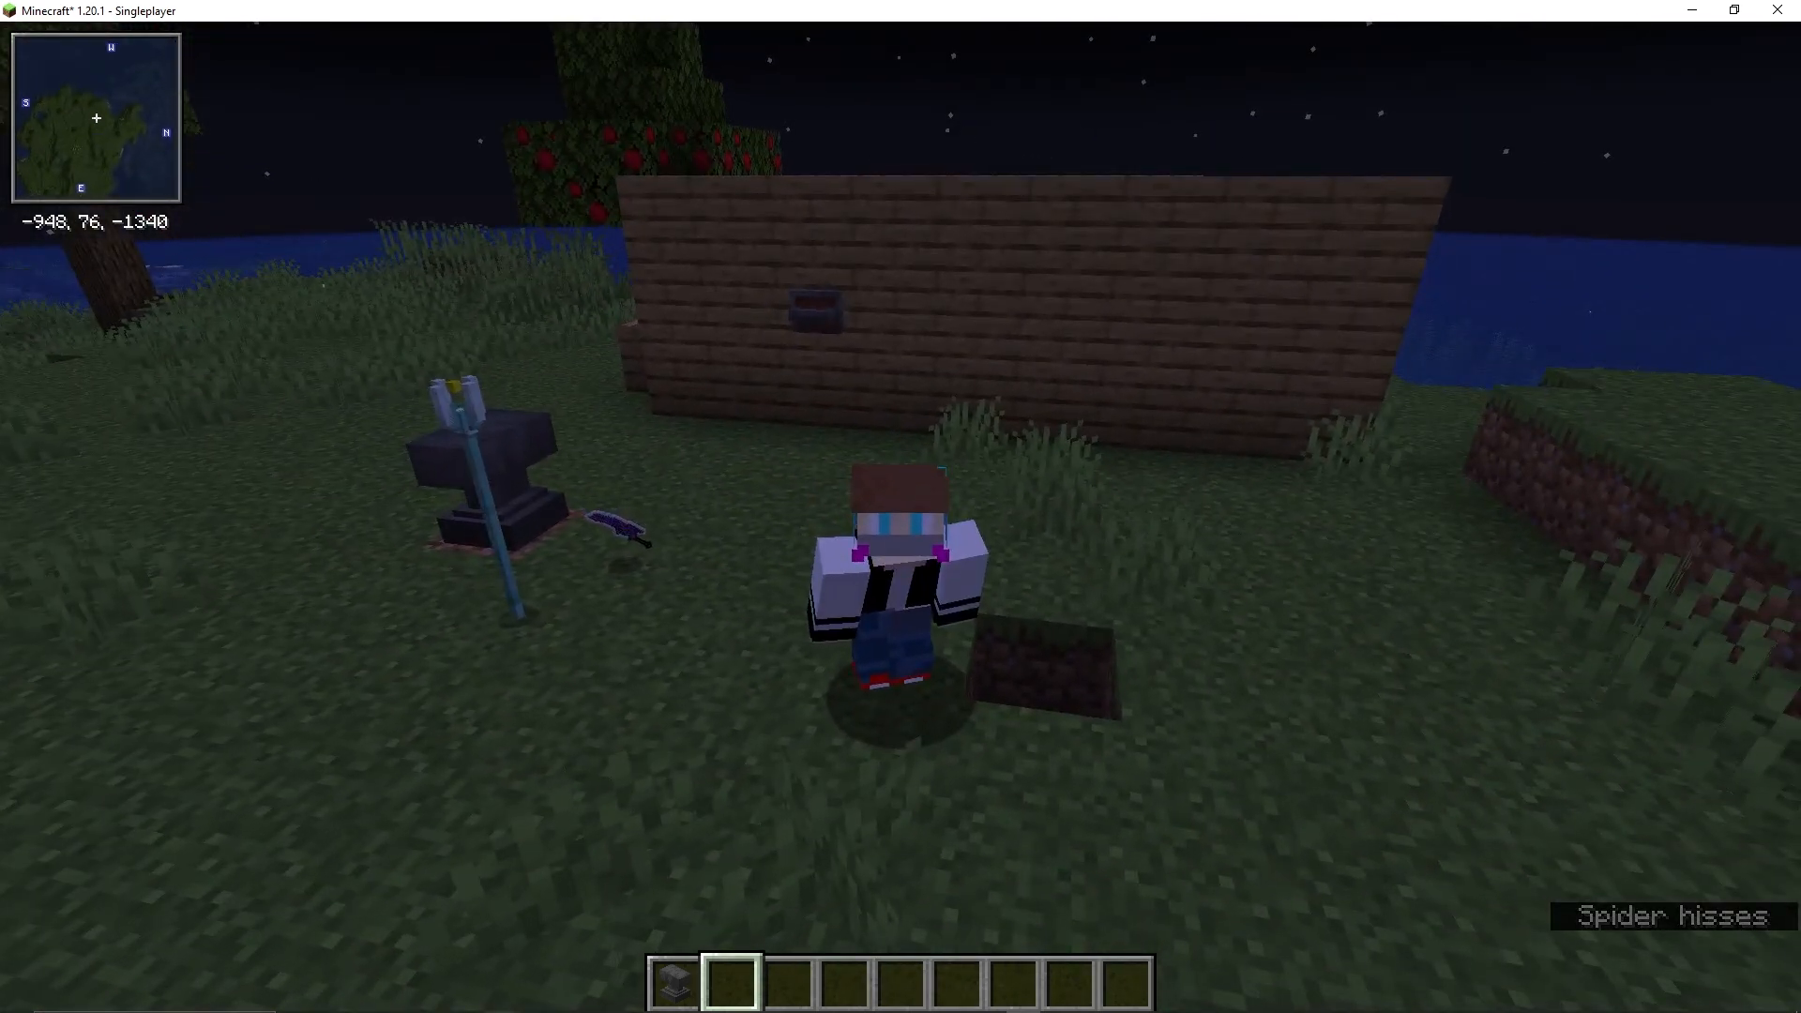
key("w")
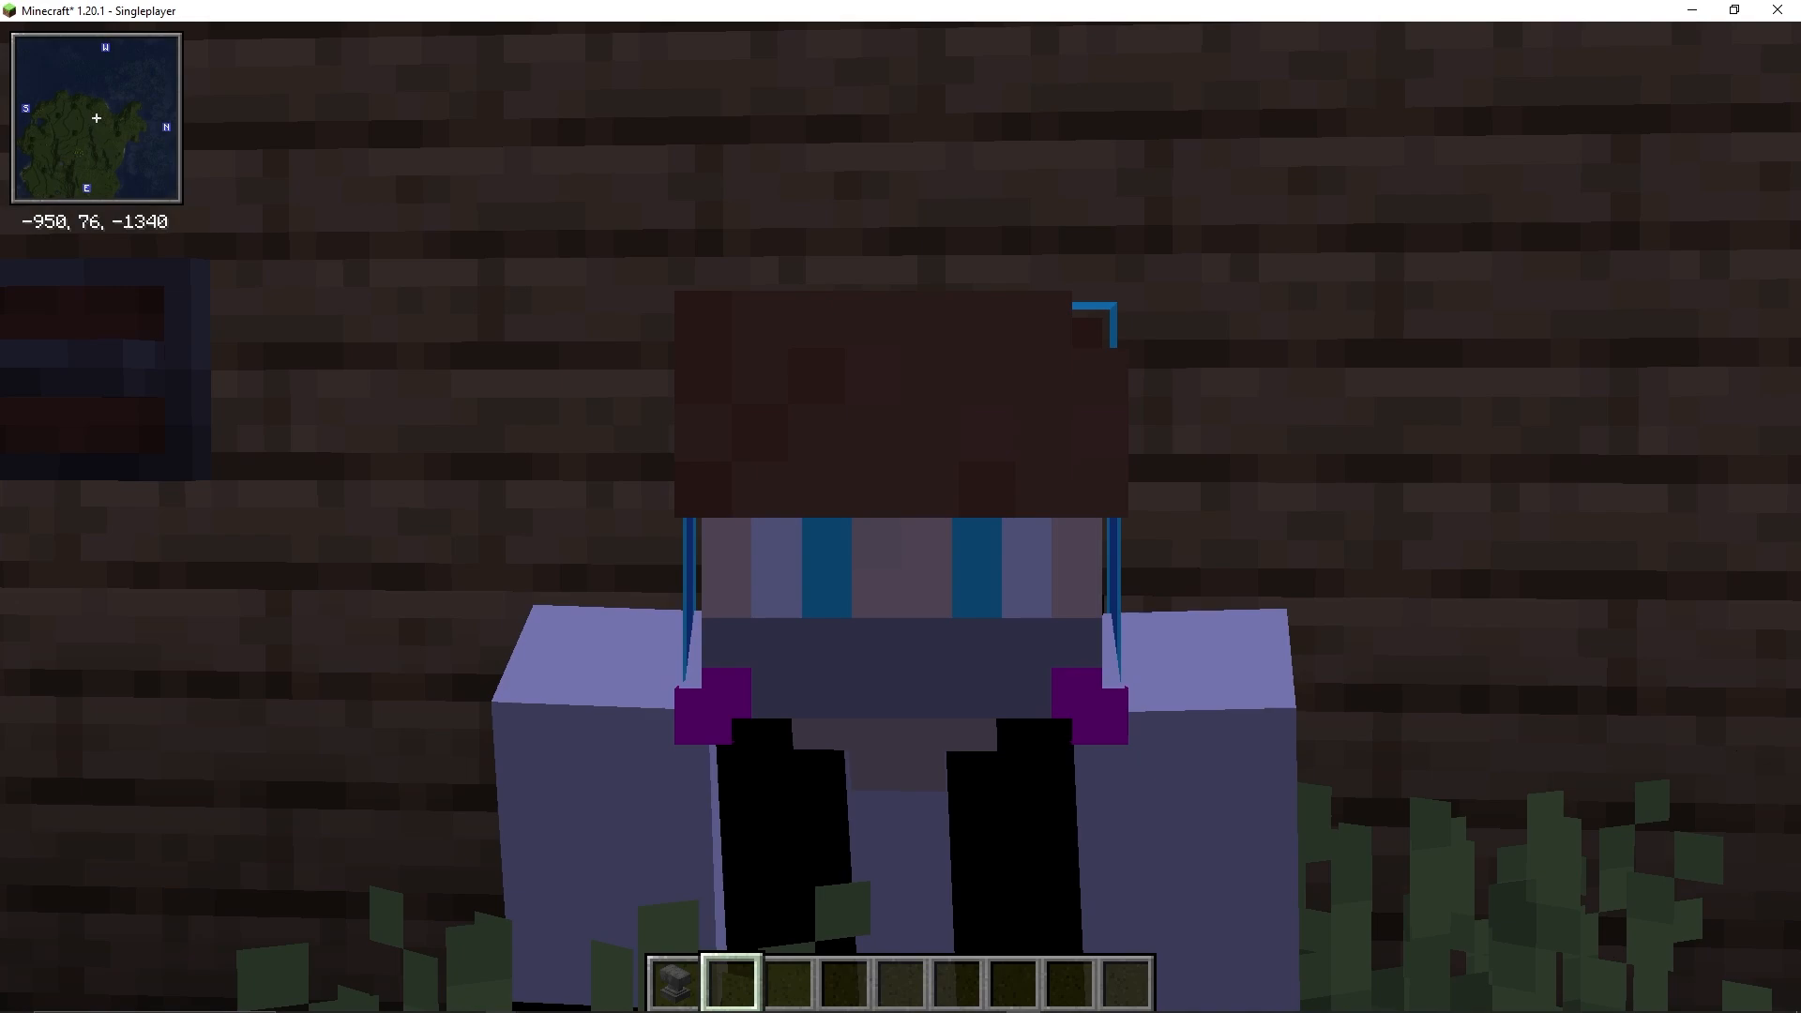
key("s")
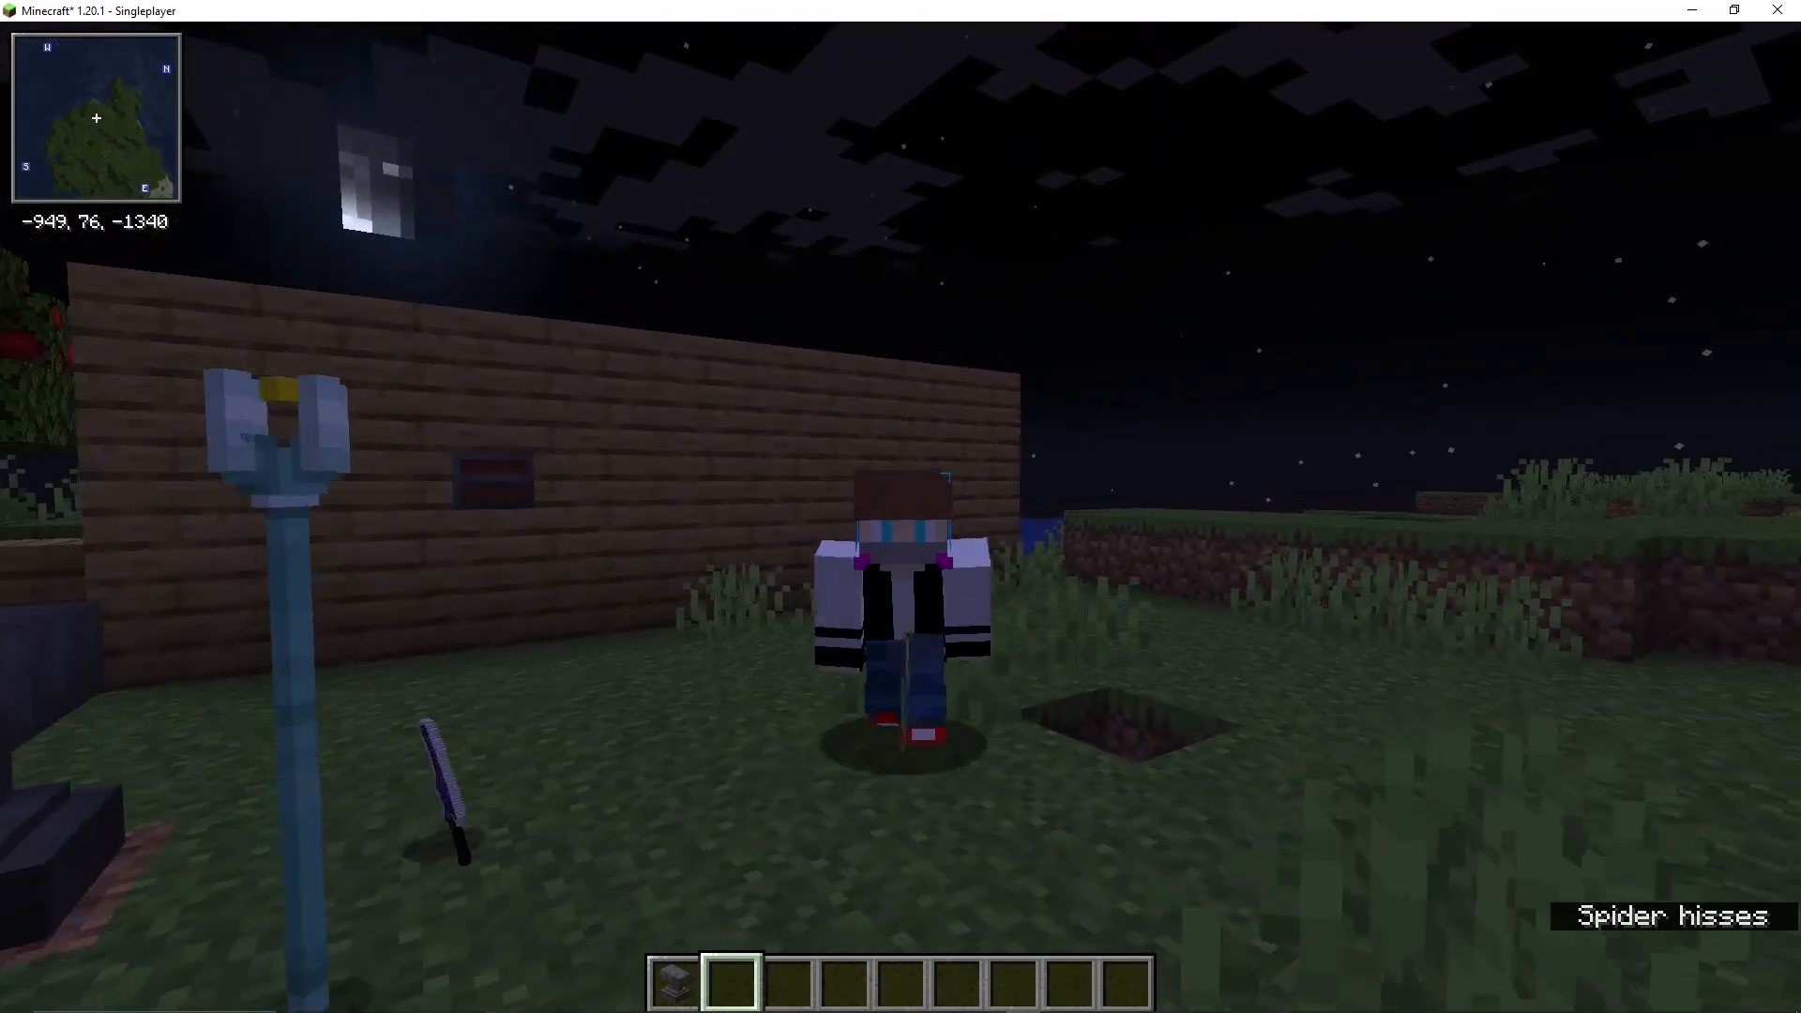
key("w")
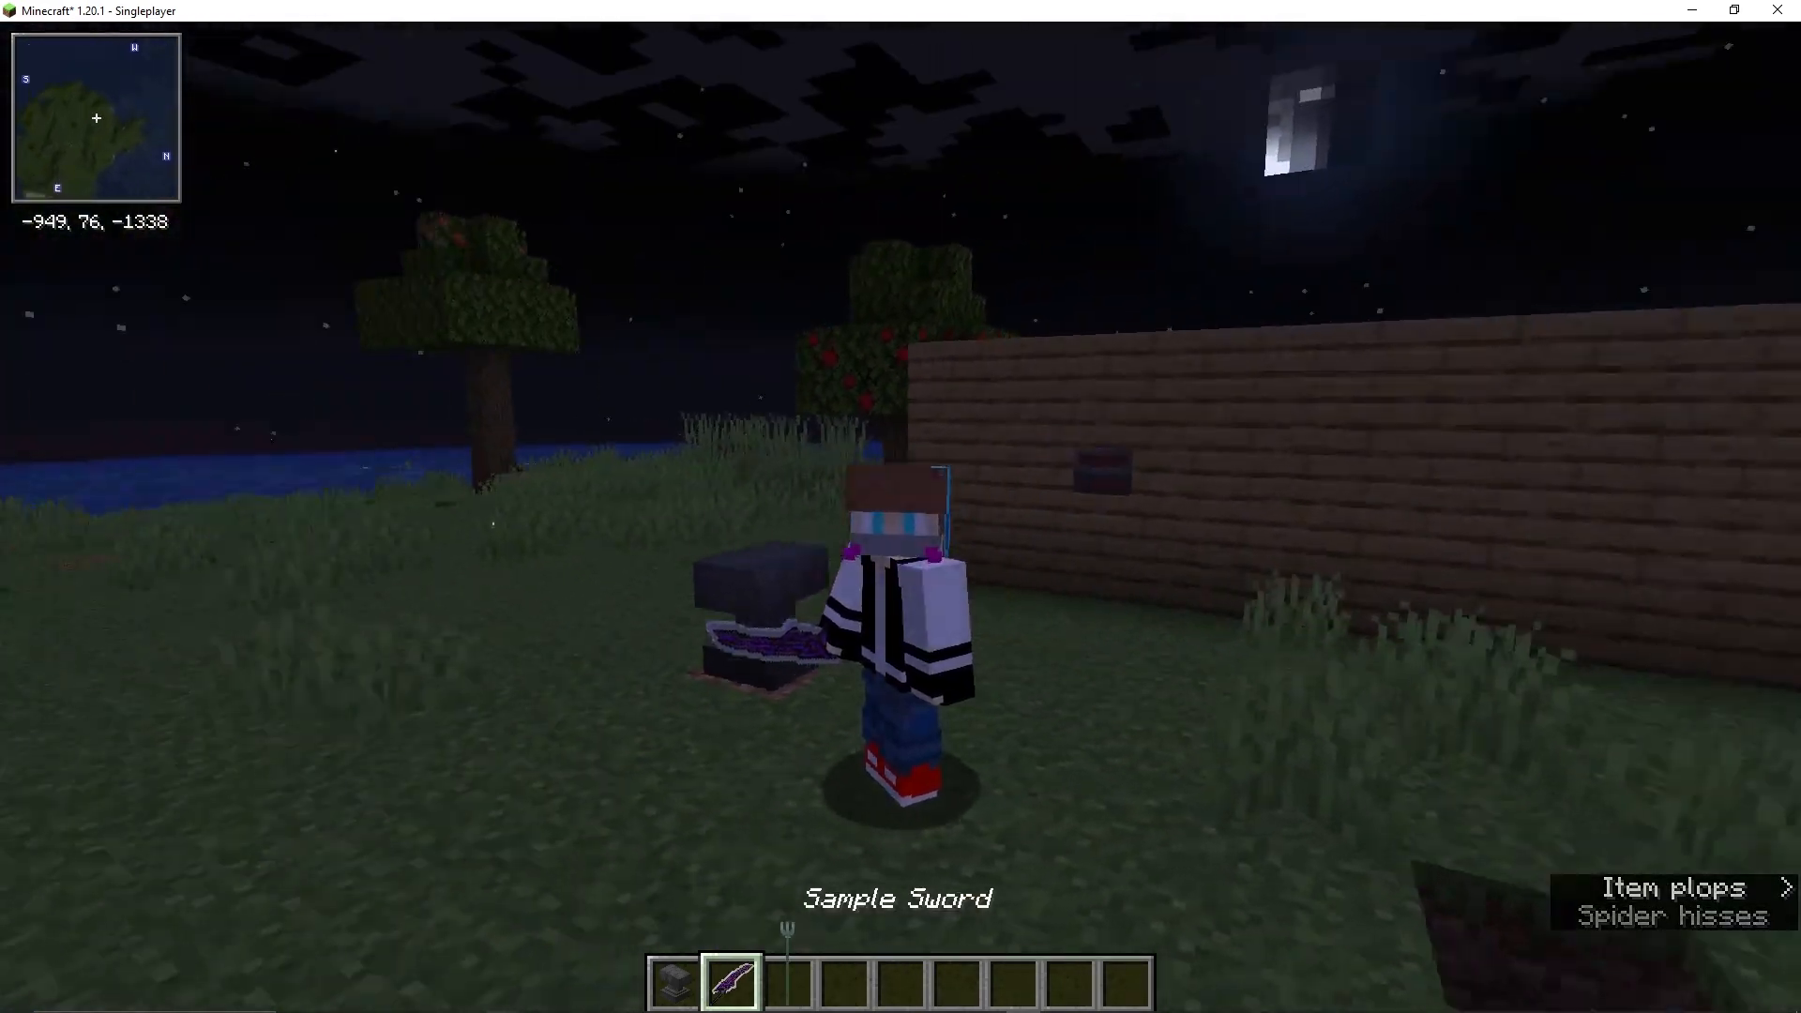